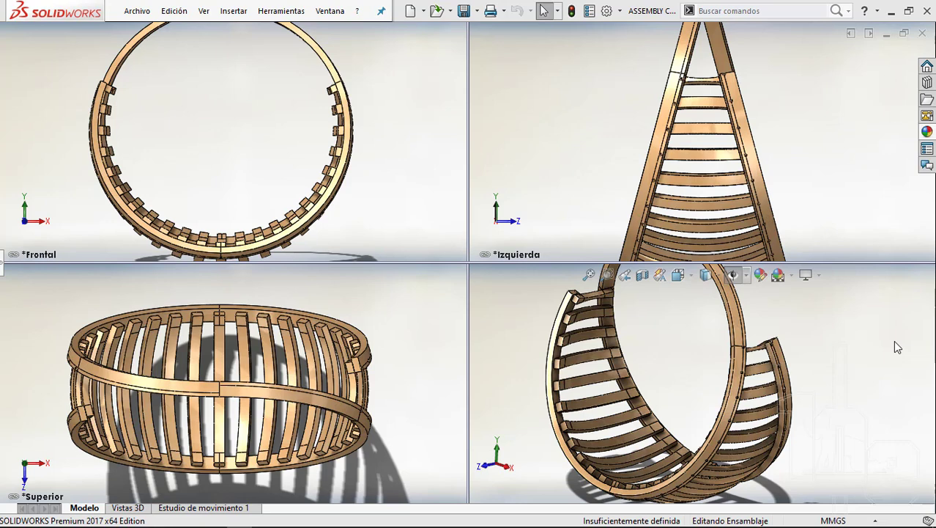
# Step: Rotate the chair leftward in the isometric viewport
pyautogui.press('Left')
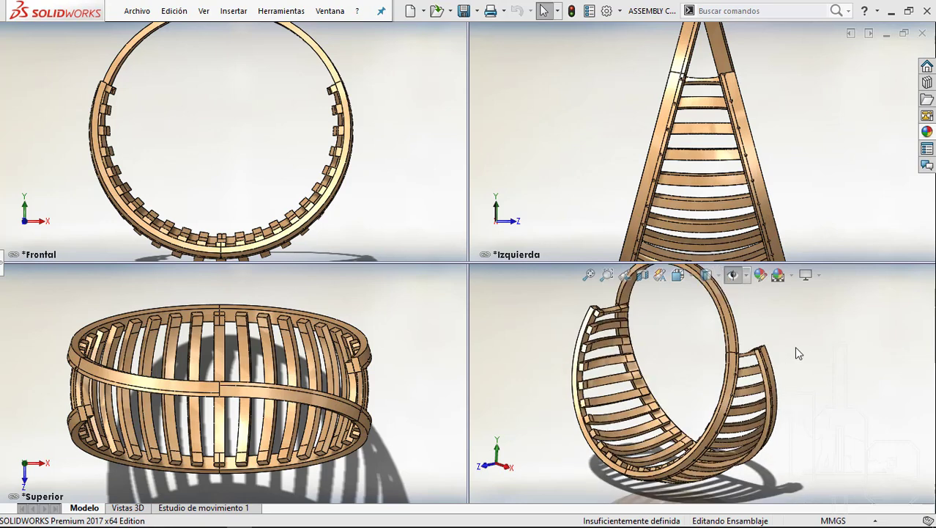
pyautogui.press('Left')
pyautogui.press('Left')
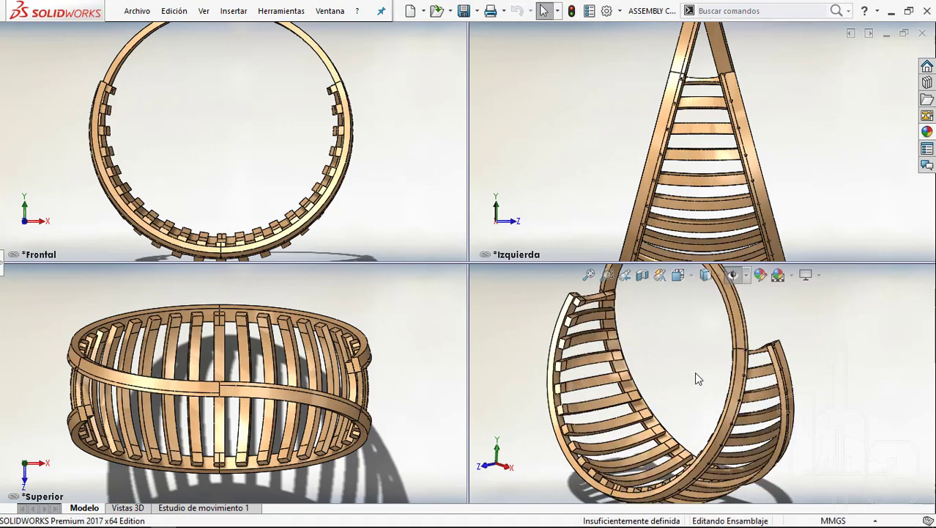
pyautogui.press('Left')
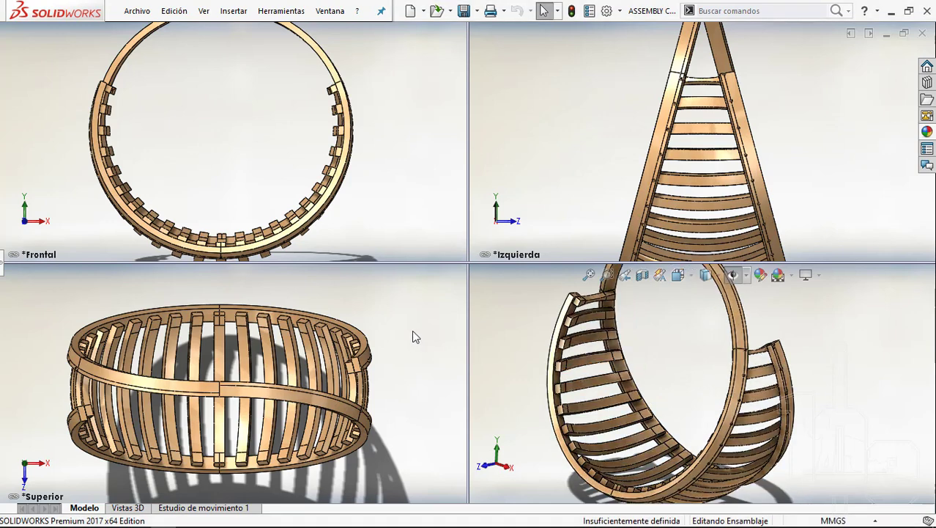
# Step: Fit the chair in the views and bring up the isometric pane's view-orientation choices
pyautogui.click(405, 367)
pyautogui.press('f')
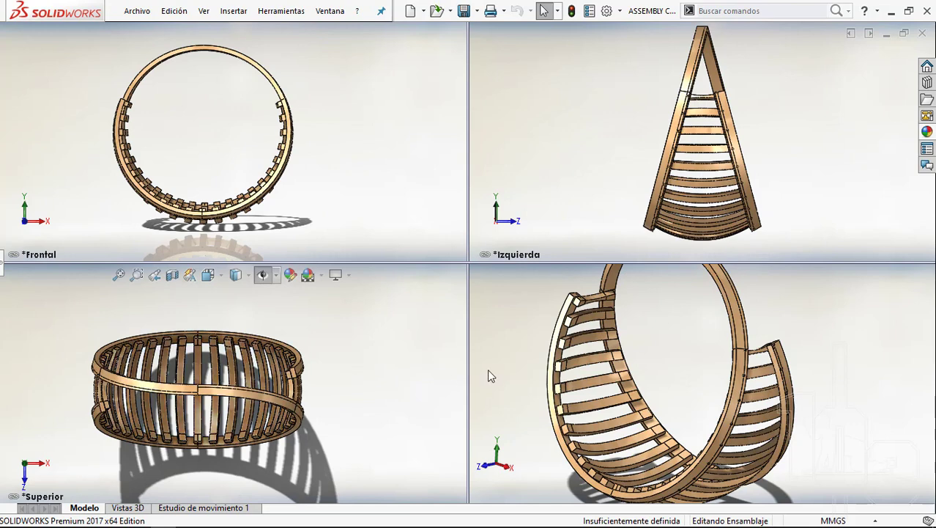
pyautogui.click(688, 368)
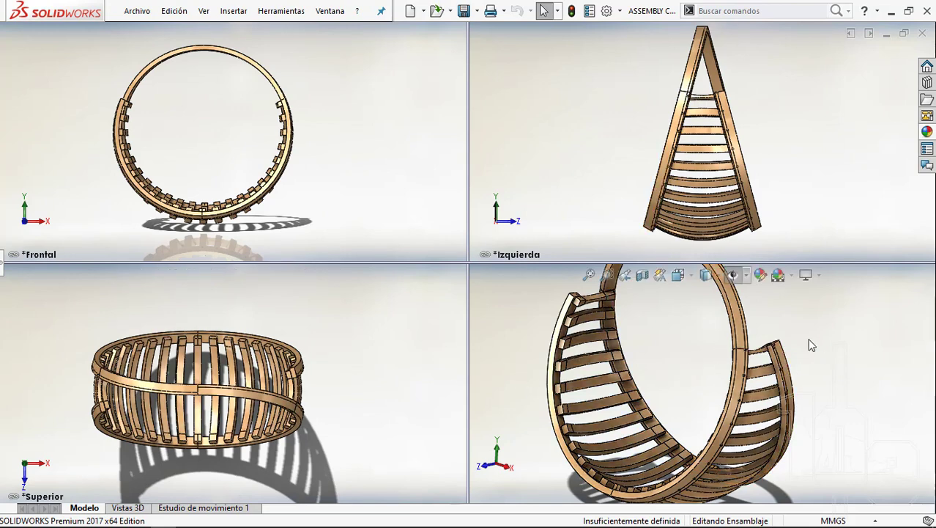
pyautogui.click(679, 276)
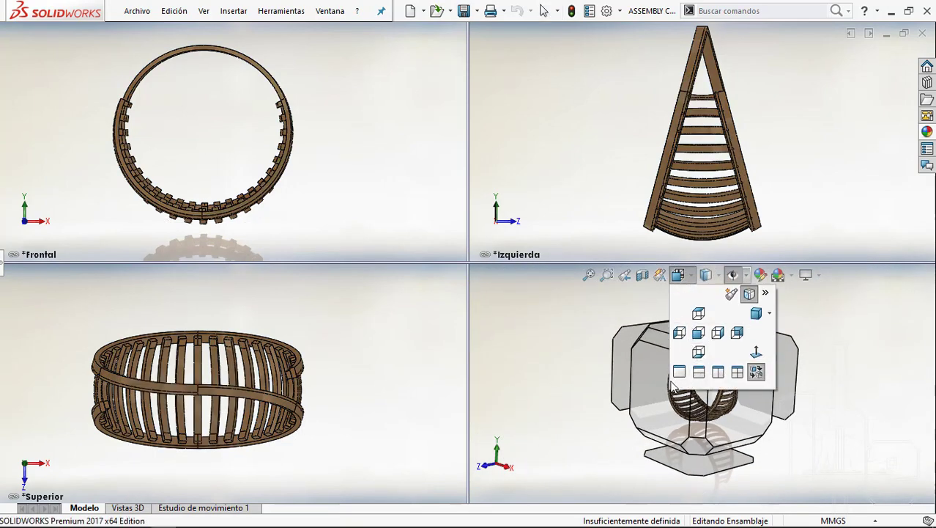
# Step: Switch to a single large view and orbit and zoom around the slatted ring
pyautogui.click(679, 373)
pyautogui.moveTo(420, 252)
pyautogui.mouseDown(button='middle')
pyautogui.moveTo(421, 262)
pyautogui.moveTo(416, 250)
pyautogui.moveTo(495, 220)
pyautogui.moveTo(437, 239)
pyautogui.moveTo(432, 261)
pyautogui.moveTo(412, 251)
pyautogui.mouseUp(button='middle')
pyautogui.moveTo(480, 268)
pyautogui.mouseDown(button='middle')
pyautogui.moveTo(535, 189)
pyautogui.moveTo(517, 234)
pyautogui.moveTo(483, 259)
pyautogui.moveTo(485, 276)
pyautogui.mouseUp(button='middle')
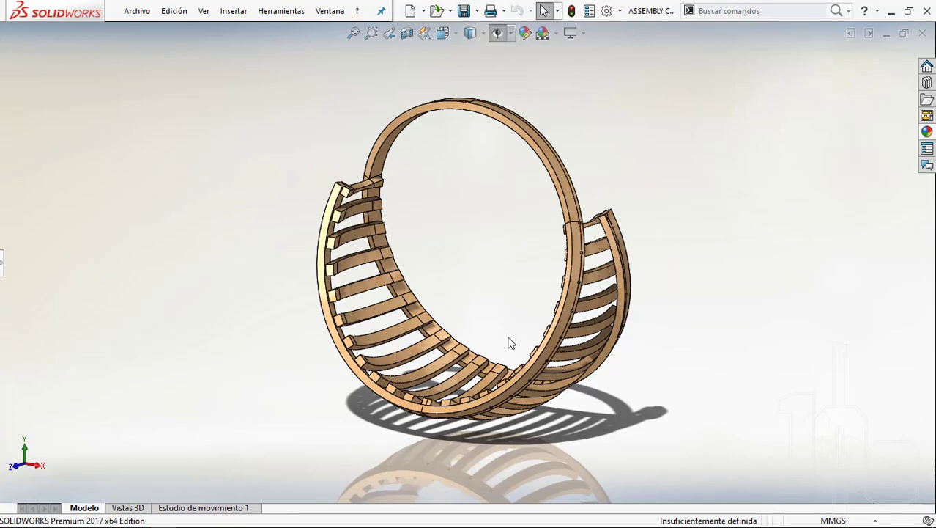
pyautogui.scroll(-3, 511, 343)
pyautogui.scroll(-3, 484, 323)
pyautogui.scroll(-3, 468, 297)
pyautogui.scroll(-3, 439, 220)
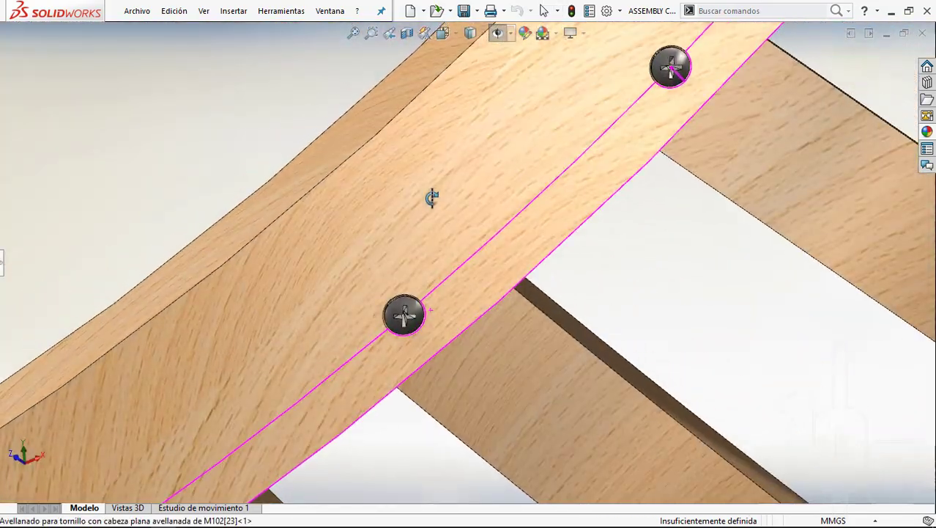
pyautogui.scroll(5, 447, 293)
pyautogui.scroll(3, 453, 318)
pyautogui.scroll(-5, 322, 348)
pyautogui.scroll(-3, 367, 330)
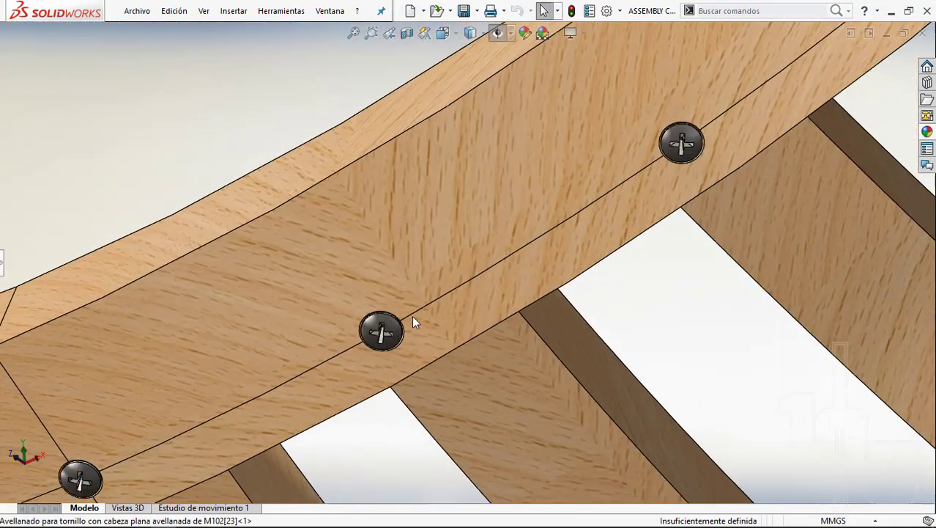
pyautogui.scroll(-3, 399, 324)
pyautogui.scroll(3, 388, 326)
pyautogui.scroll(5, 388, 325)
pyautogui.scroll(-5, 352, 315)
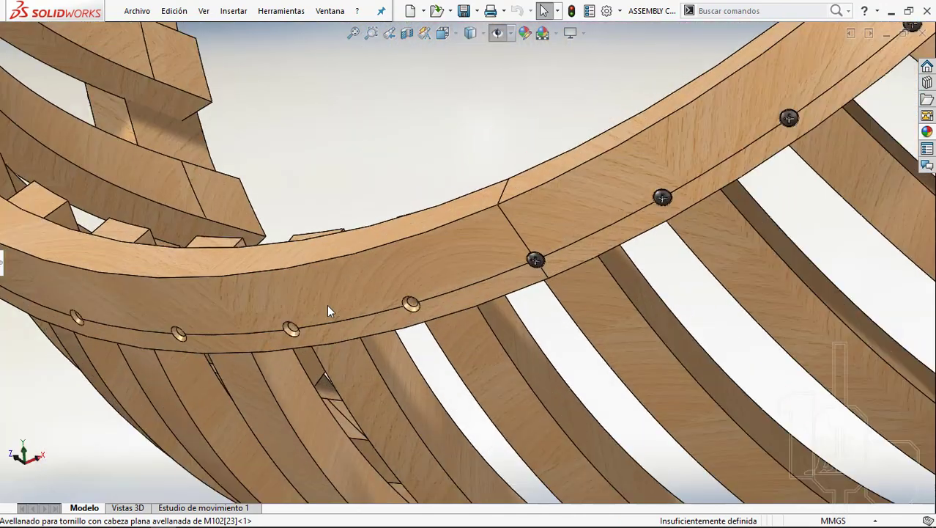
pyautogui.scroll(3, 327, 311)
pyautogui.scroll(3, 542, 293)
pyautogui.scroll(3, 548, 286)
pyautogui.scroll(2, 449, 265)
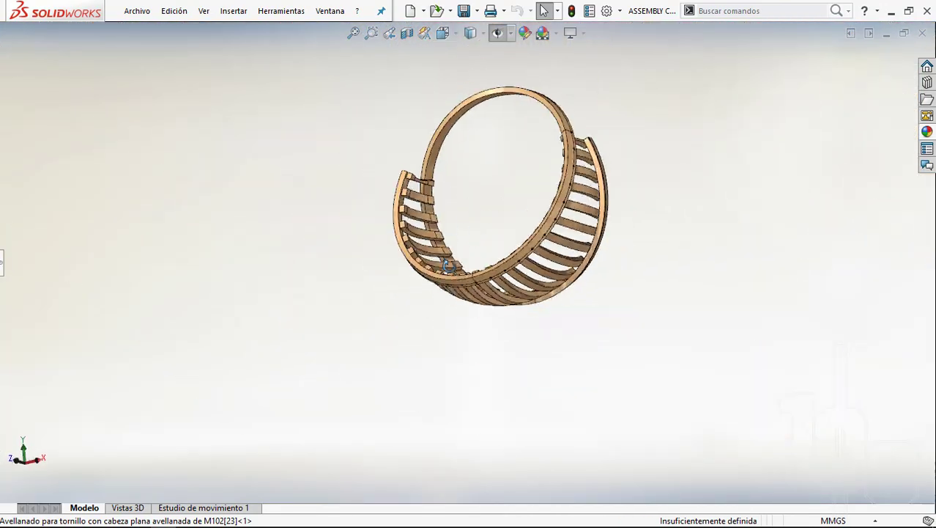
pyautogui.moveTo(448, 266); pyautogui.dragTo(508, 182, button='middle')
pyautogui.scroll(-3, 502, 194)
pyautogui.scroll(-1, 500, 192)
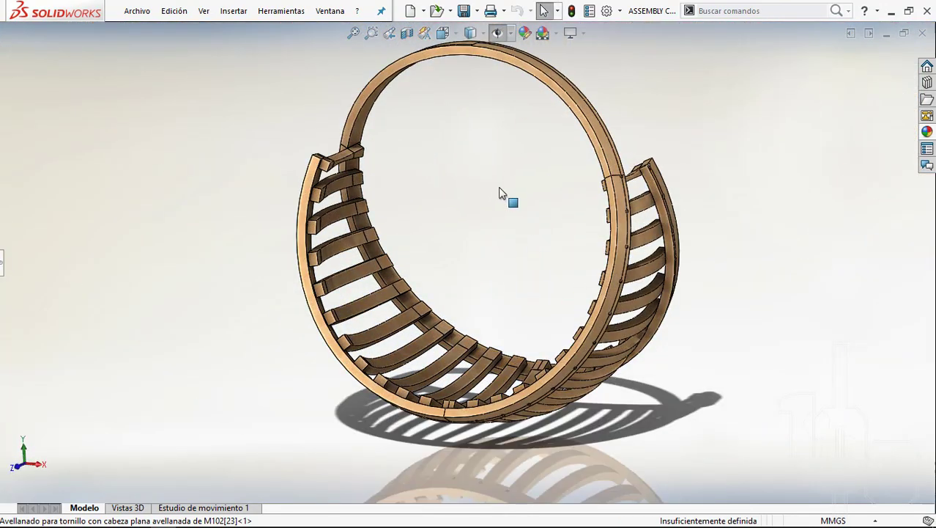
pyautogui.moveTo(513, 207)
pyautogui.mouseDown(button='middle')
pyautogui.moveTo(512, 266)
pyautogui.moveTo(504, 222)
pyautogui.moveTo(500, 280)
pyautogui.moveTo(456, 239)
pyautogui.mouseUp(button='middle')
pyautogui.scroll(-1, 456, 239)
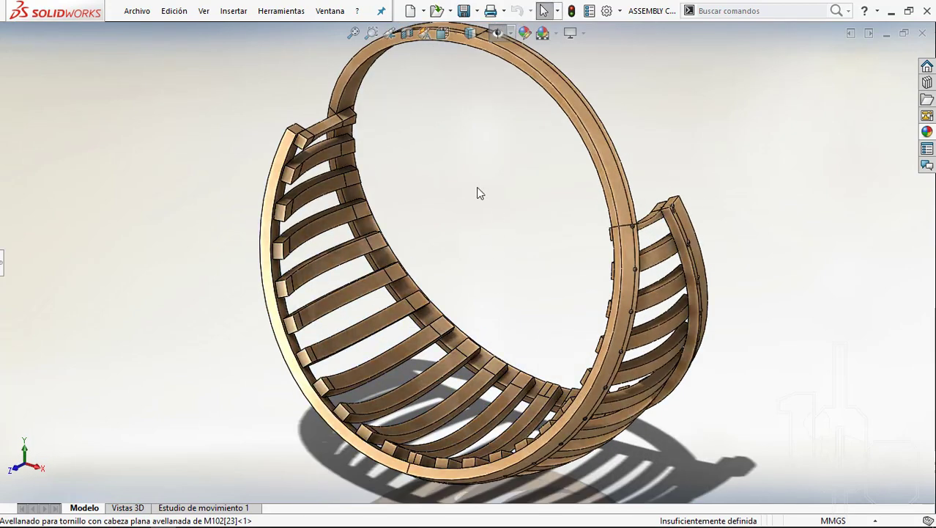
# Step: Inspect the ring part Material-chair_2-1 from more angles, then close the chair assembly
pyautogui.click(347, 92)
pyautogui.moveTo(458, 187); pyautogui.dragTo(573, 203, button='middle')
pyautogui.scroll(1, 600, 236)
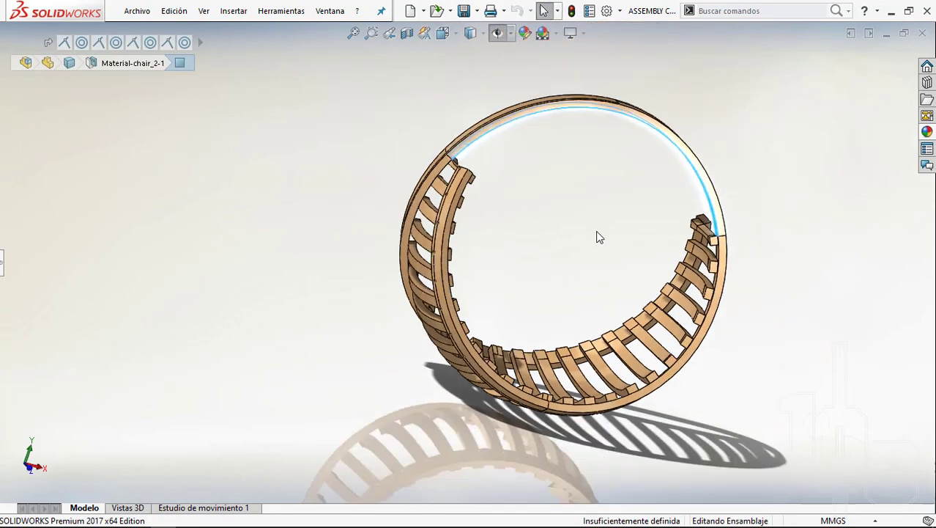
pyautogui.scroll(2, 600, 236)
pyautogui.moveTo(627, 224); pyautogui.dragTo(582, 232, button='middle')
pyautogui.scroll(-3, 579, 242)
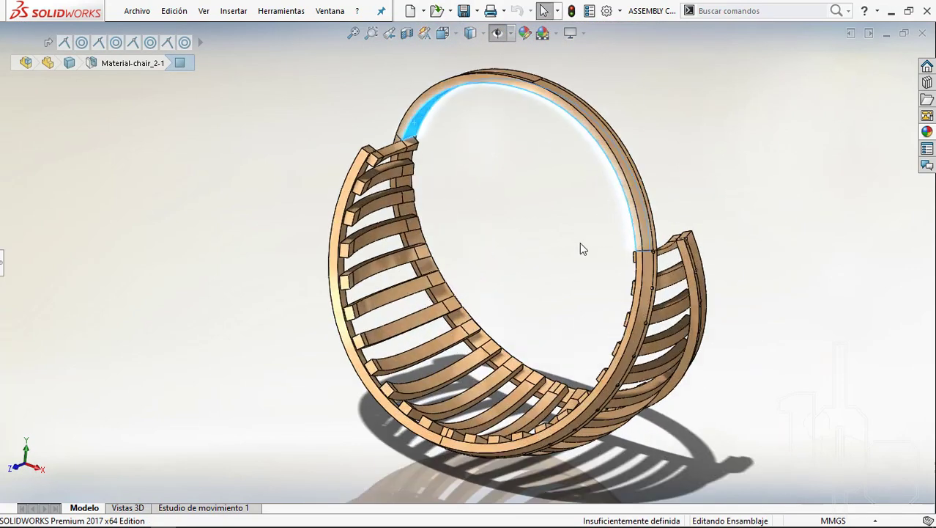
pyautogui.click(537, 256)
pyautogui.scroll(1, 538, 256)
pyautogui.scroll(-2, 538, 257)
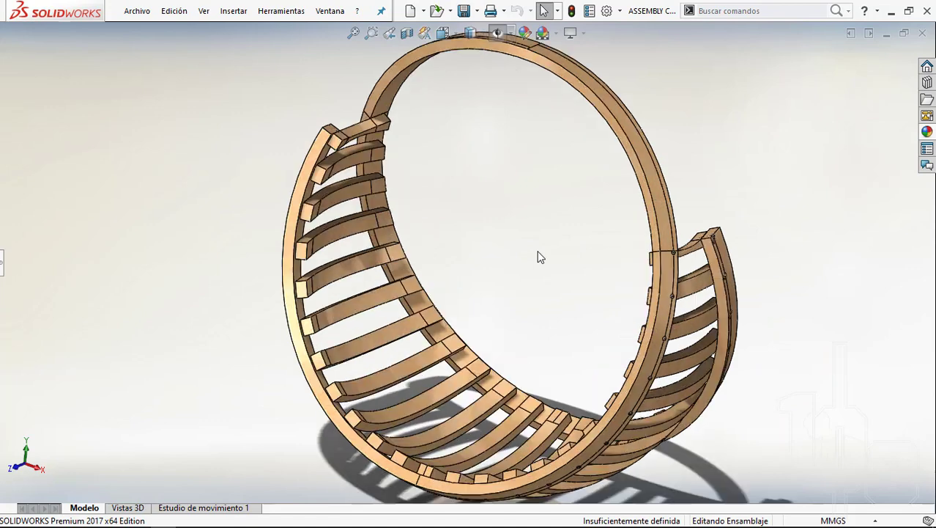
pyautogui.click(921, 33)
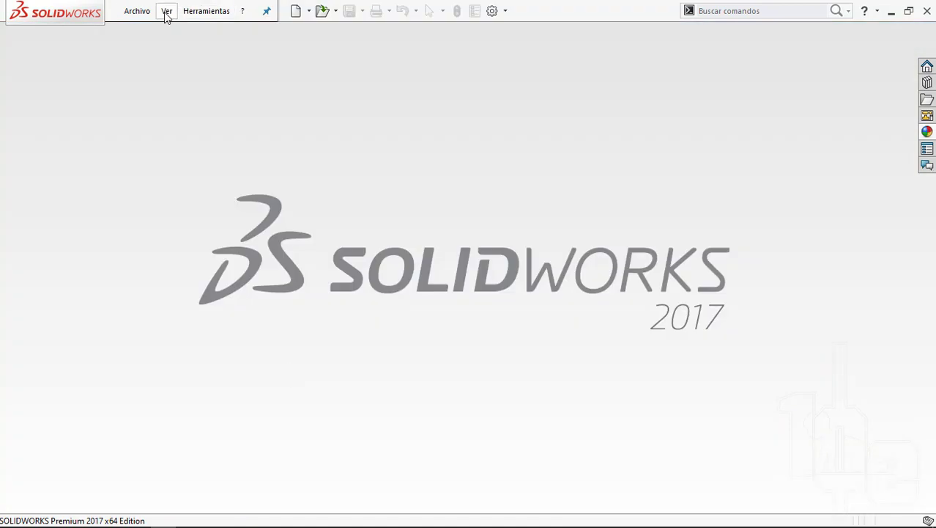
# Step: Create a new part document and turn on the CommandManager ribbon
pyautogui.click(137, 11)
pyautogui.click(147, 32)
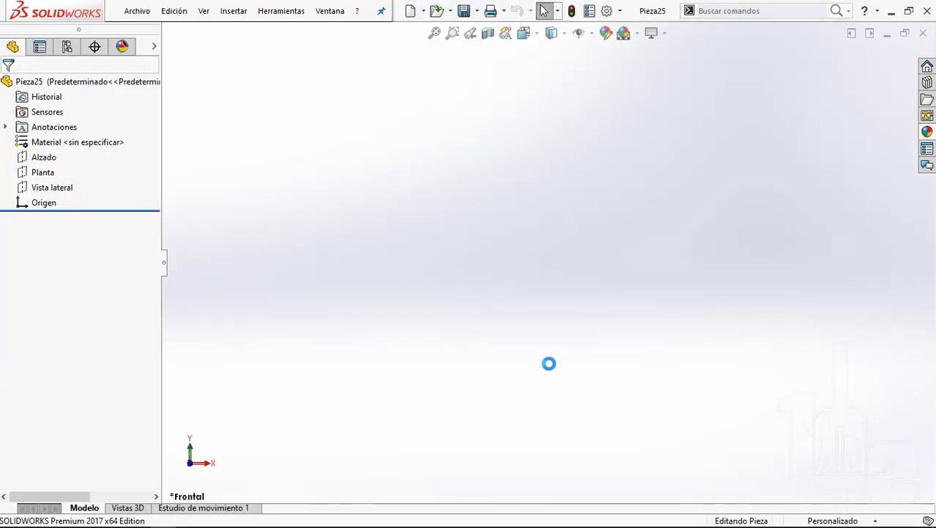
pyautogui.rightClick(662, 12)
pyautogui.click(659, 16)
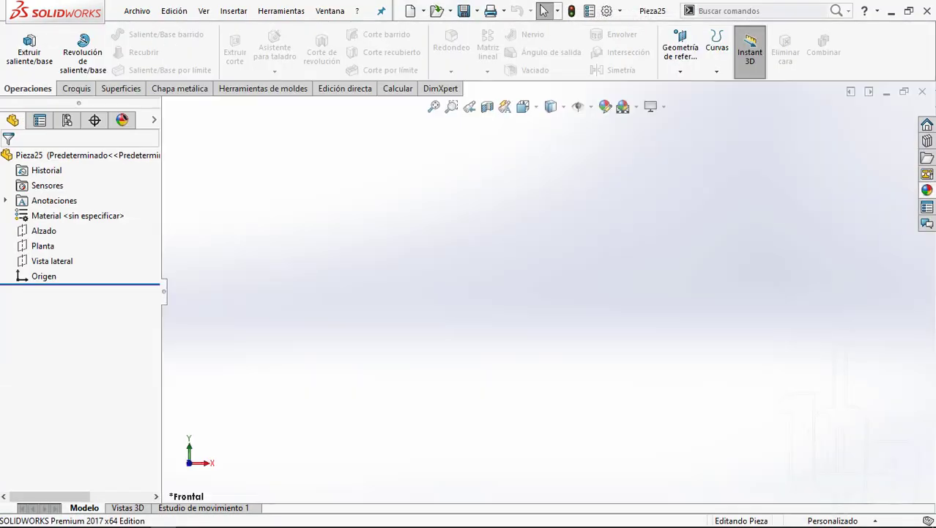
# Step: Set the unit system to MMGS and start a sketch on the Alzado plane
pyautogui.click(833, 520)
pyautogui.click(784, 447)
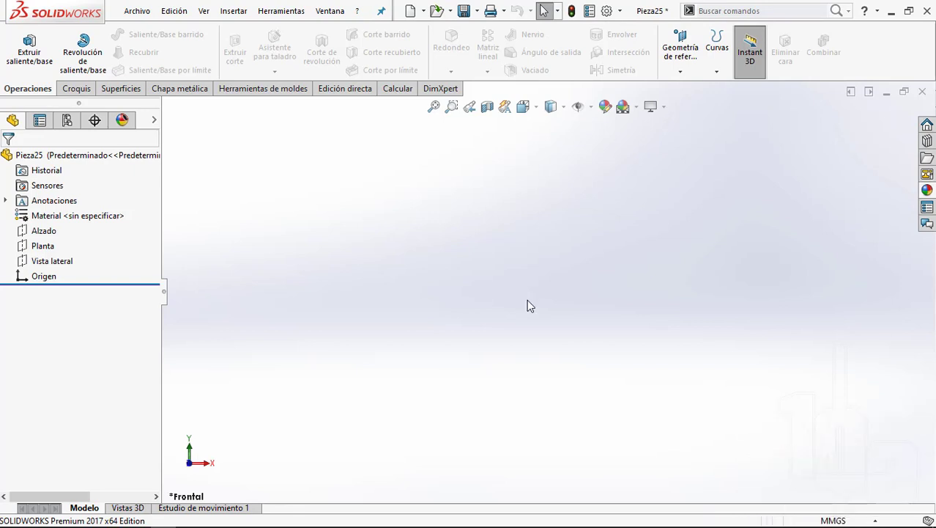
pyautogui.click(44, 231)
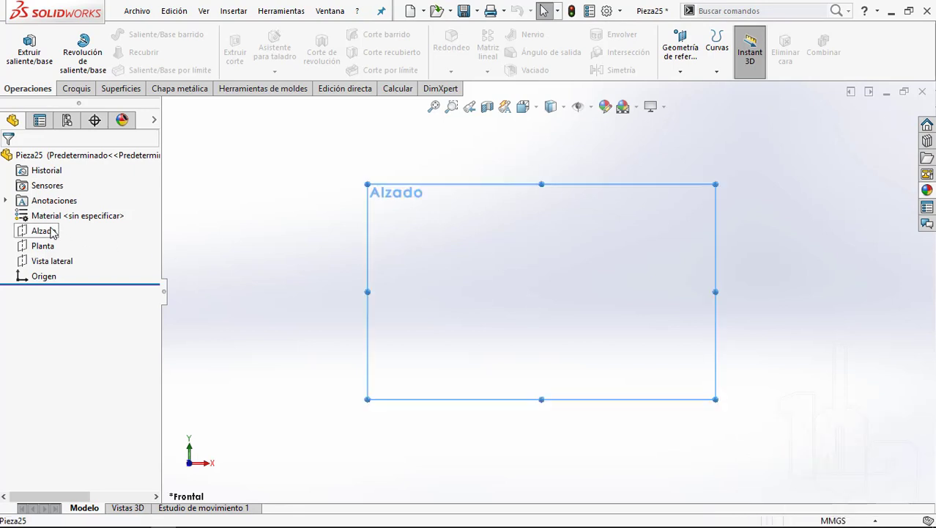
pyautogui.click(71, 208)
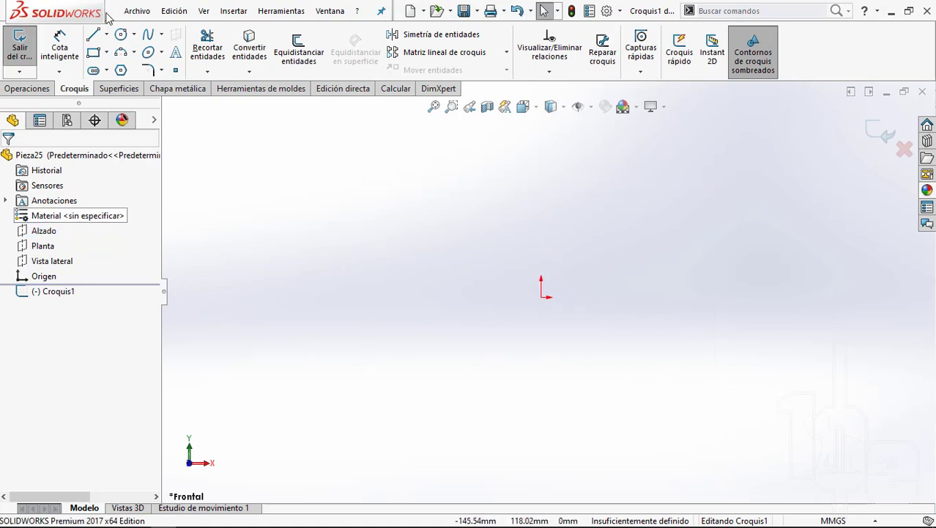
# Step: Draw a vertical construction line centred on the origin with a midpoint relation
pyautogui.click(541, 225)
pyautogui.click(541, 372)
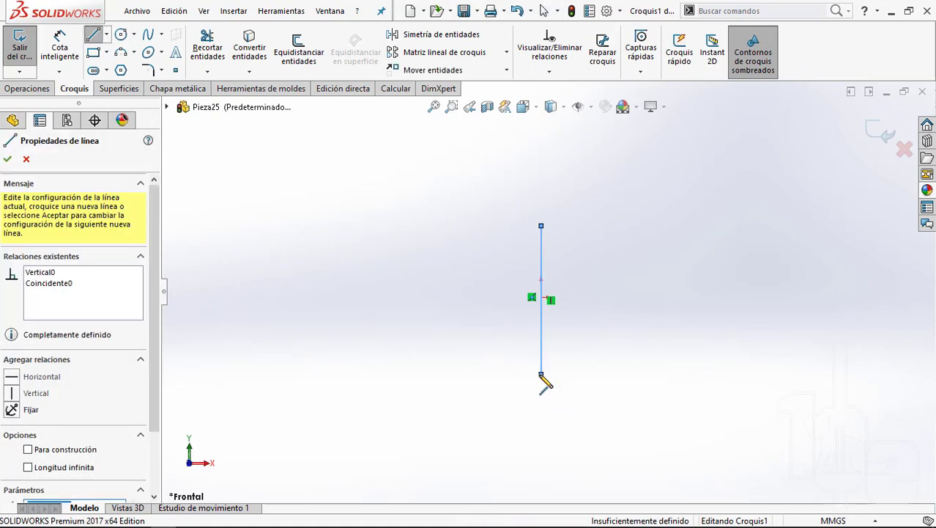
pyautogui.press('Escape')
pyautogui.click(542, 315)
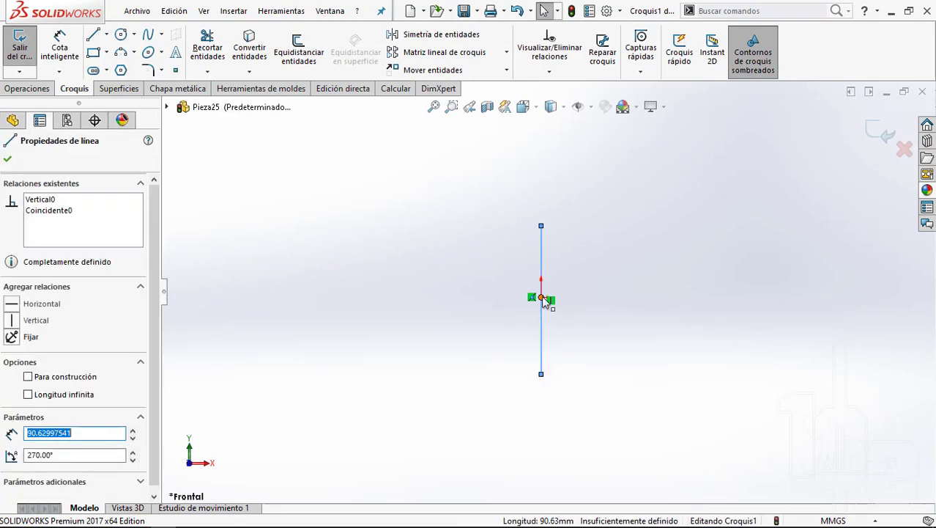
pyautogui.keyDown('ctrl'); pyautogui.click(542, 297); pyautogui.keyUp('ctrl')
pyautogui.click(590, 233)
pyautogui.click(586, 330)
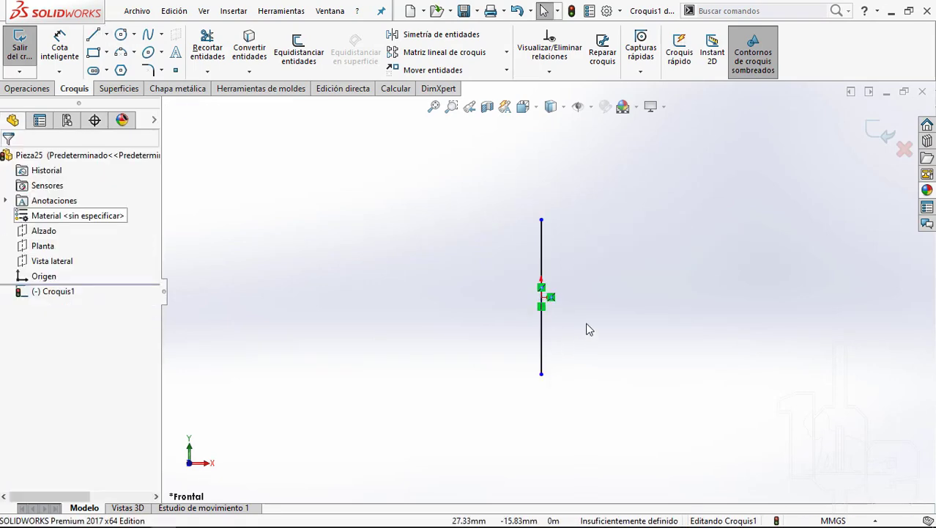
pyautogui.click(542, 311)
pyautogui.click(631, 257)
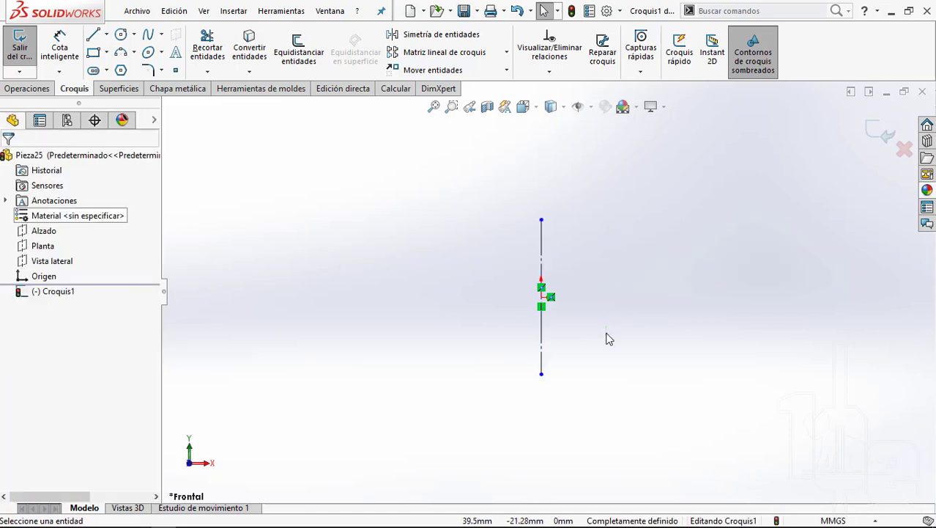
# Step: Draw a circle centred on the origin reaching the line's top end
pyautogui.click(120, 53)
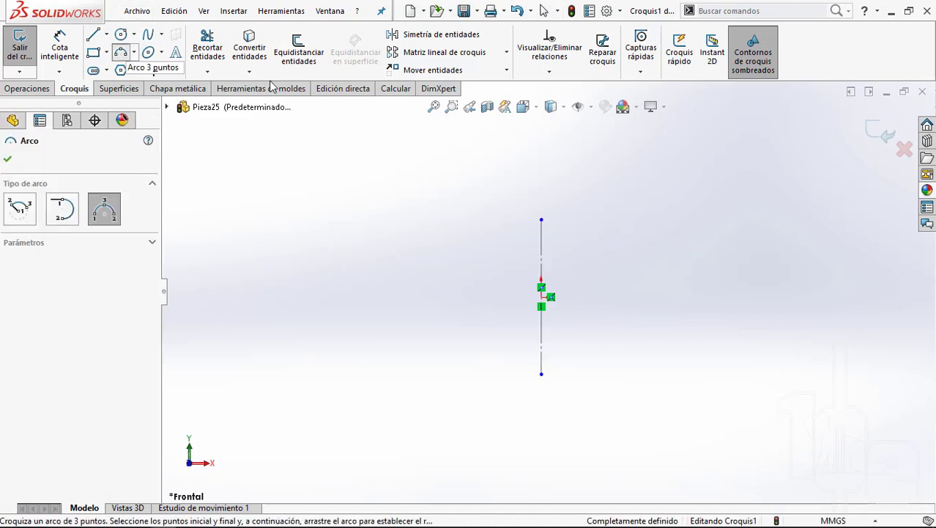
pyautogui.press('Escape')
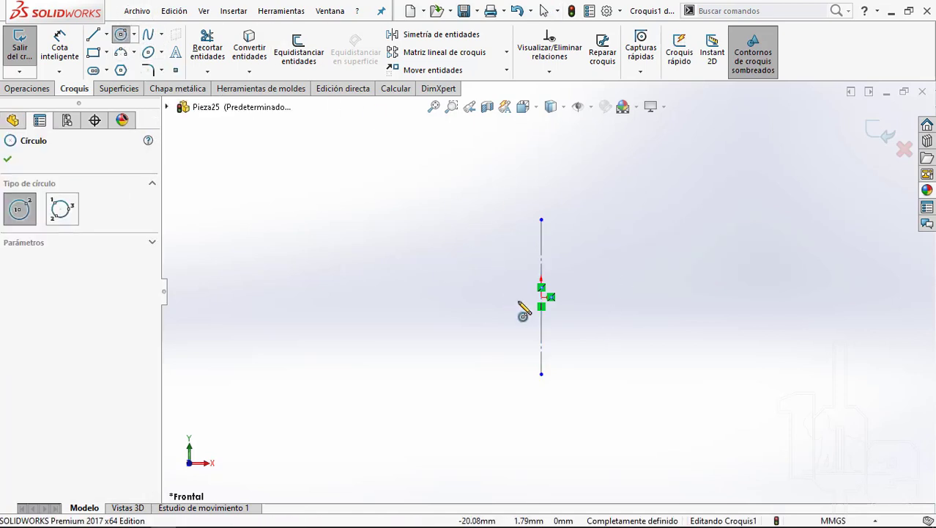
pyautogui.click(541, 297)
pyautogui.click(542, 220)
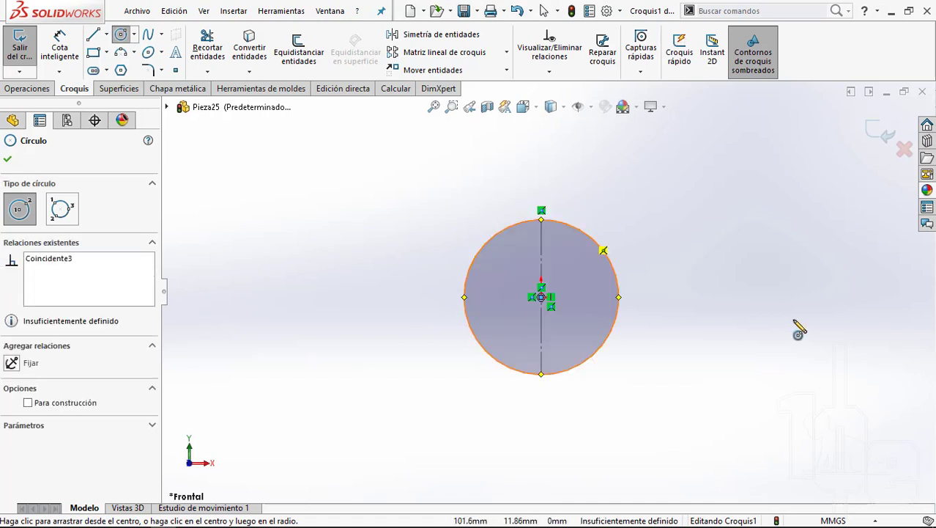
pyautogui.press('Escape')
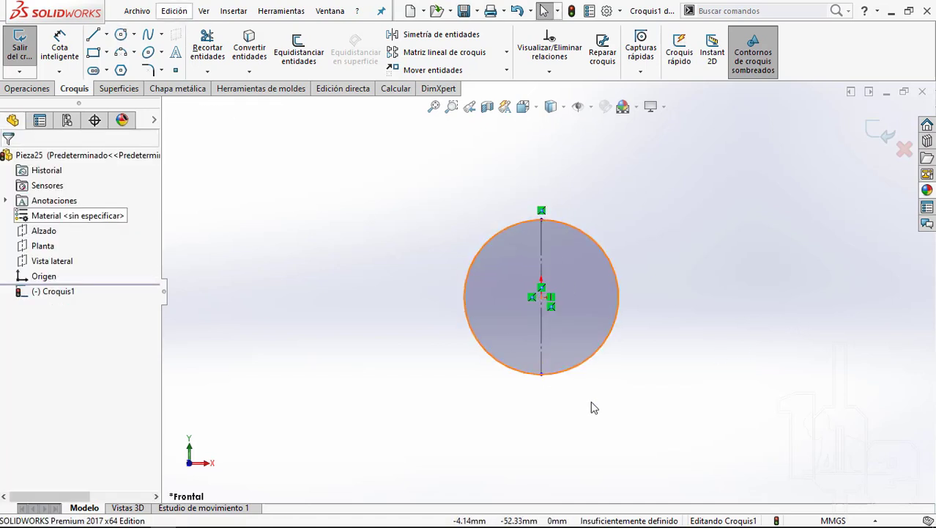
# Step: Dimension the circle's diameter to 2000 mm
pyautogui.press('d')
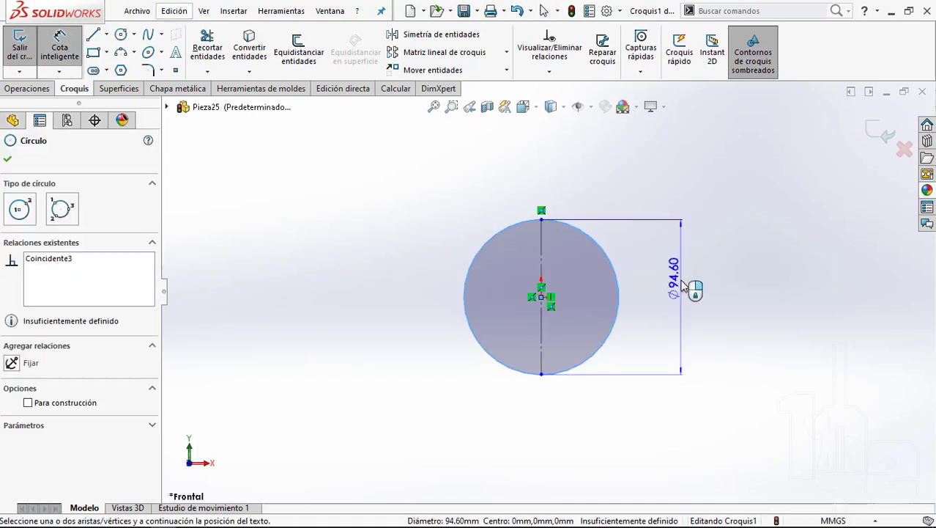
pyautogui.click(692, 288)
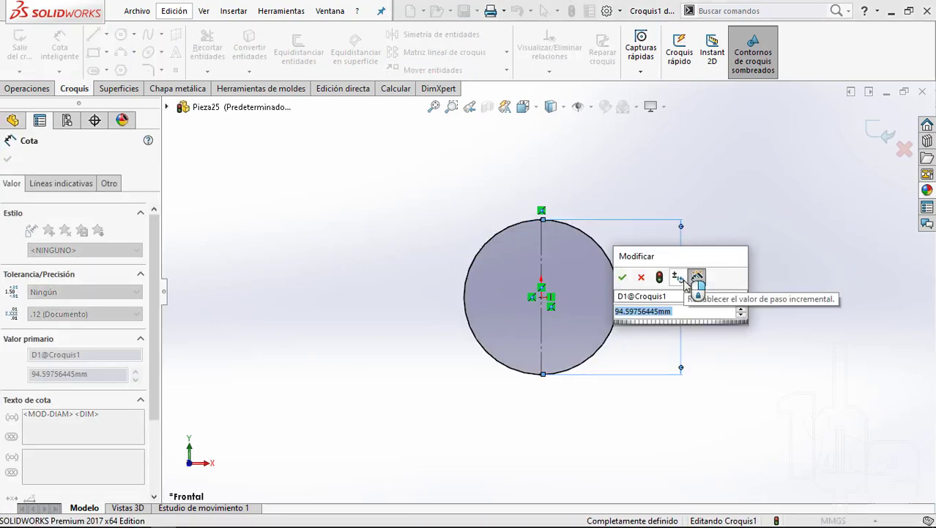
pyautogui.write('2000')
pyautogui.press('Return')
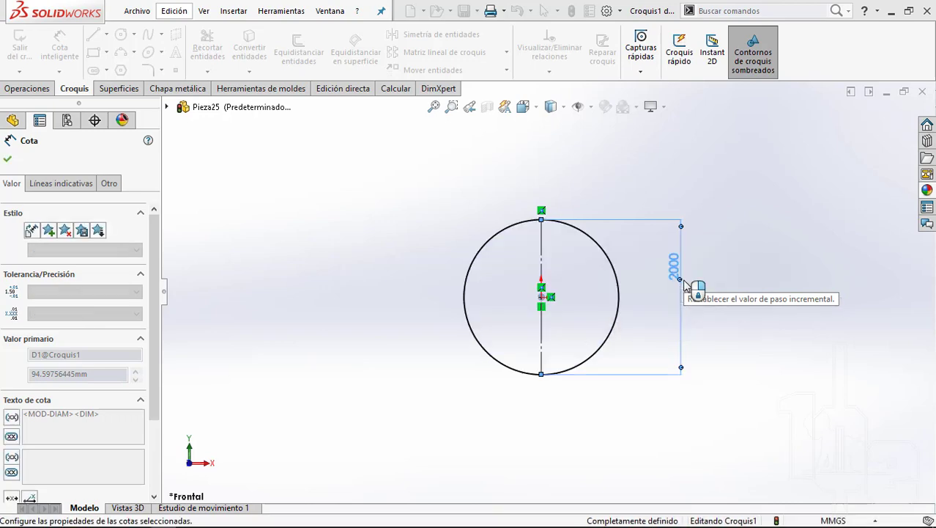
pyautogui.press('Escape')
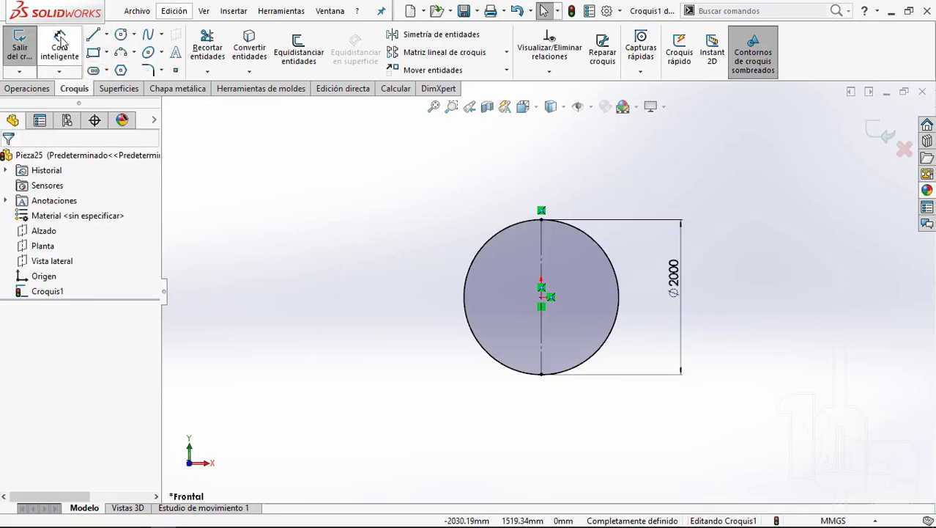
# Step: Trim off the circle's right half and view the sketch isometrically
pyautogui.click(207, 48)
pyautogui.scroll(-2, 532, 245)
pyautogui.moveTo(675, 246); pyautogui.dragTo(645, 285)
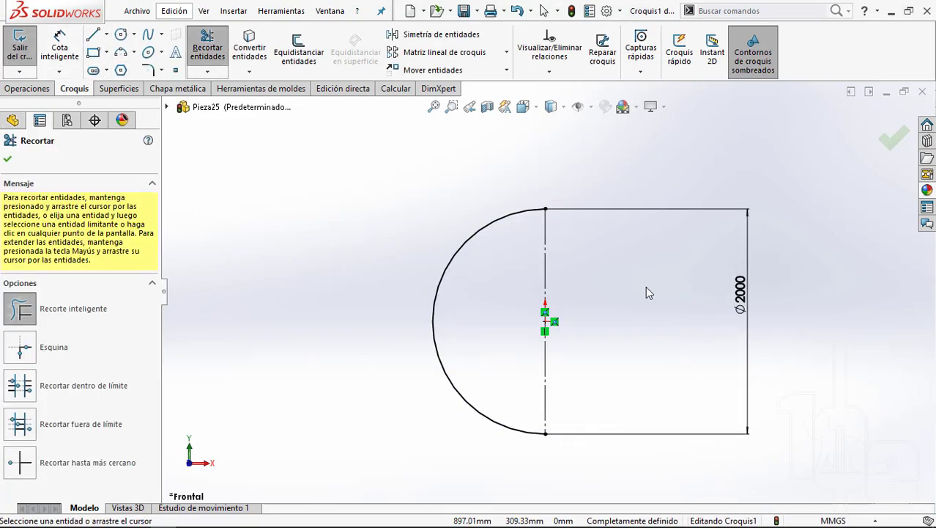
pyautogui.press('Escape')
pyautogui.hotkey('ctrl', '7')
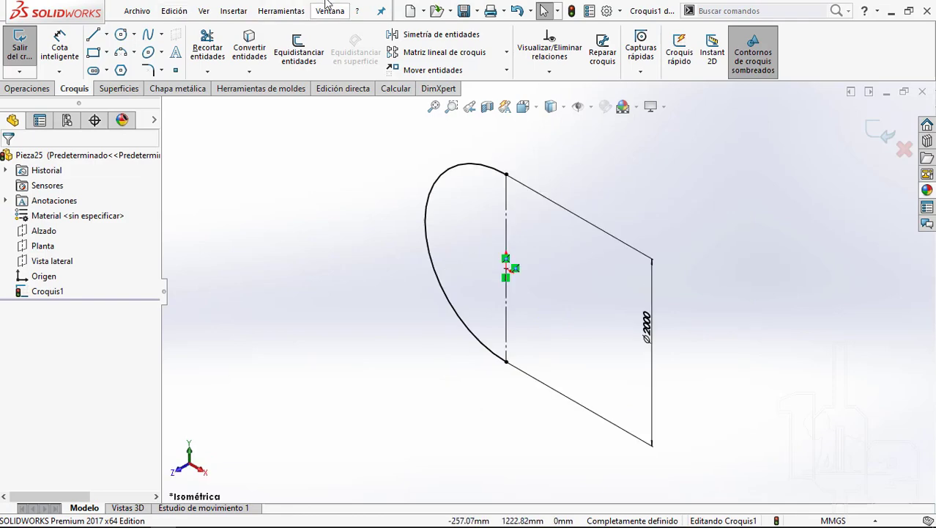
# Step: Remove and restore the Surfaces CommandManager tab, leaving it active
pyautogui.click(136, 91)
pyautogui.rightClick(129, 88)
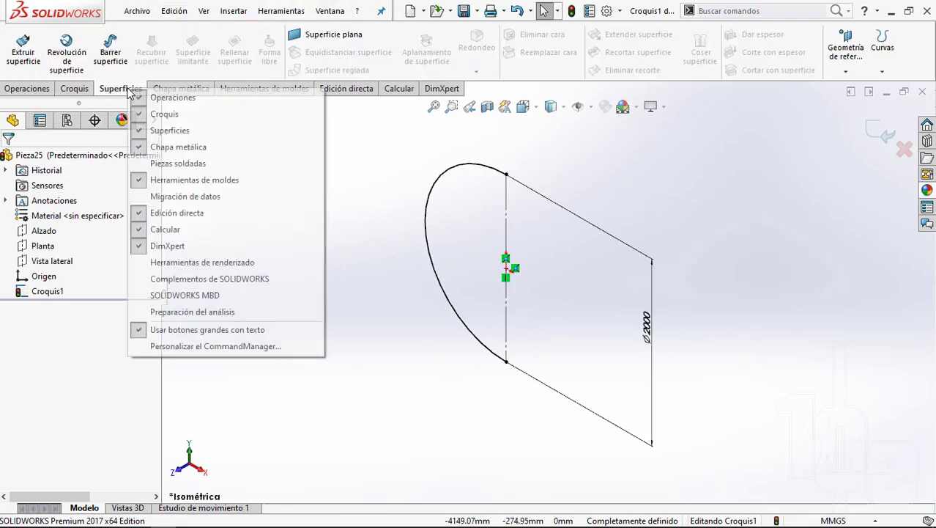
pyautogui.click(156, 130)
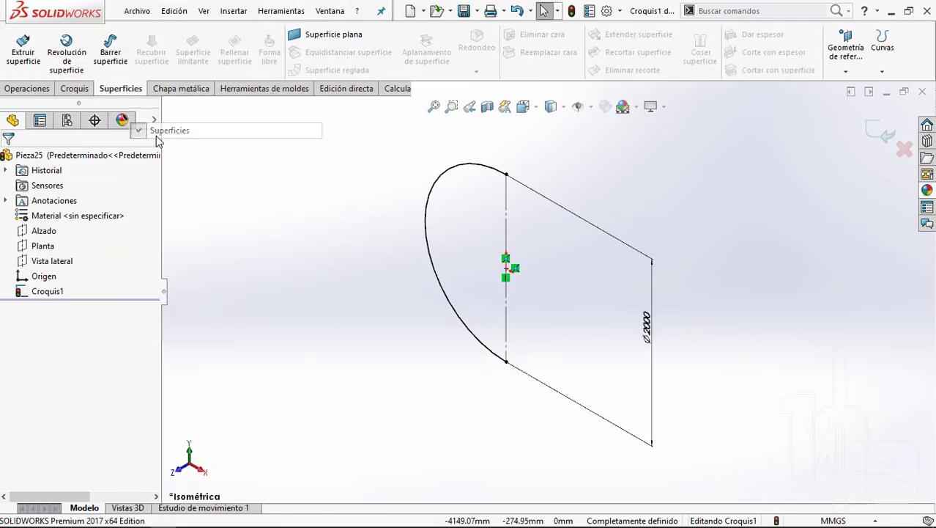
pyautogui.click(359, 89)
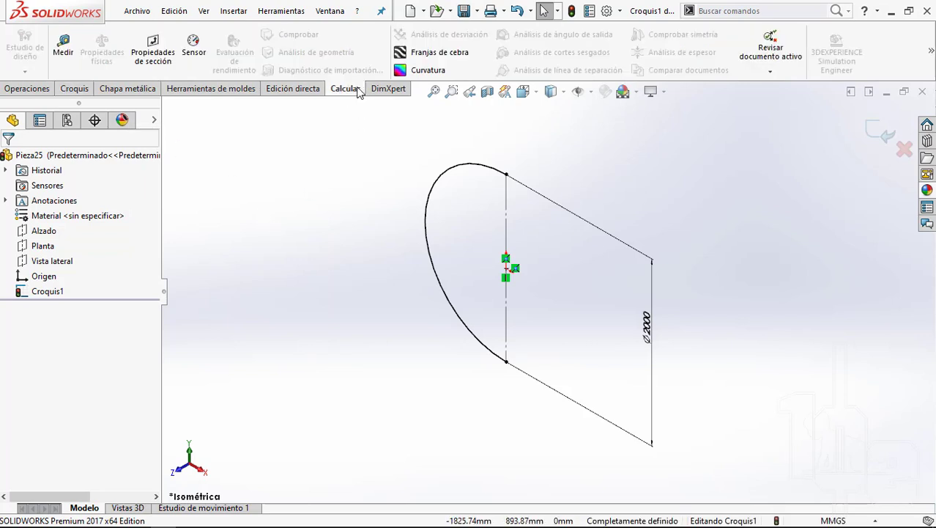
pyautogui.rightClick(354, 91)
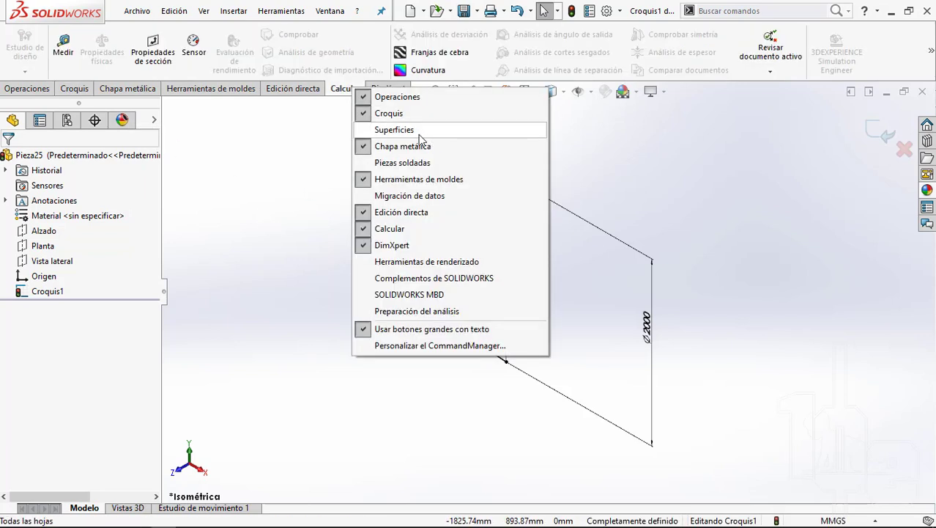
pyautogui.click(417, 134)
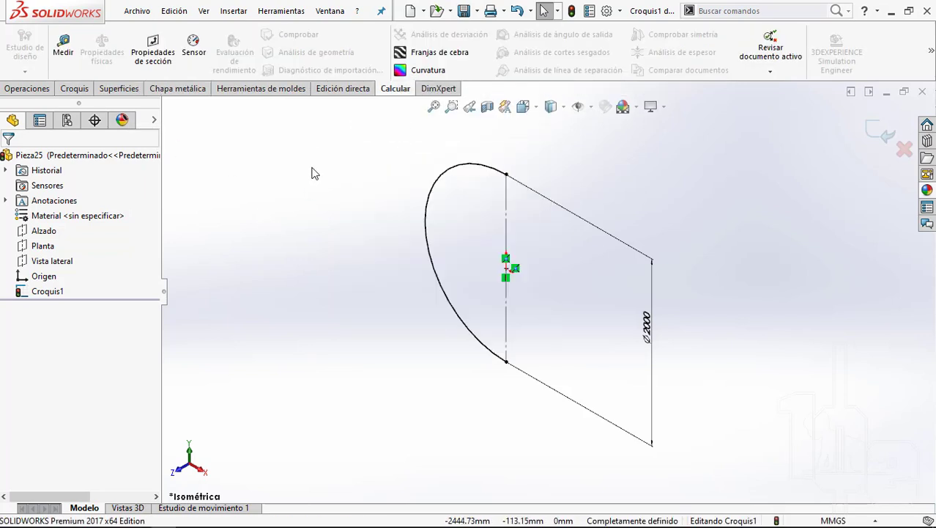
pyautogui.click(121, 89)
# Step: Revolve the semicircle 360° about the centre line into a spherical surface
pyautogui.click(79, 46)
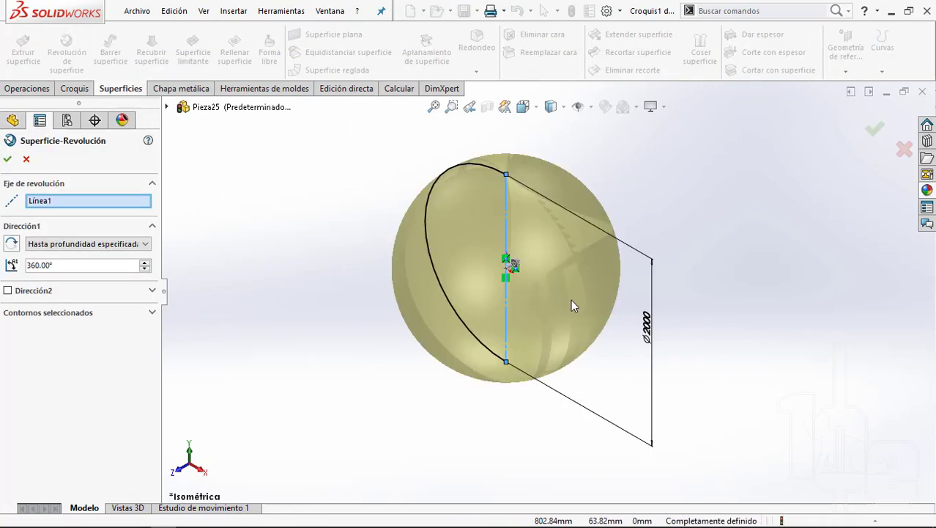
pyautogui.press('Return')
pyautogui.click(738, 233)
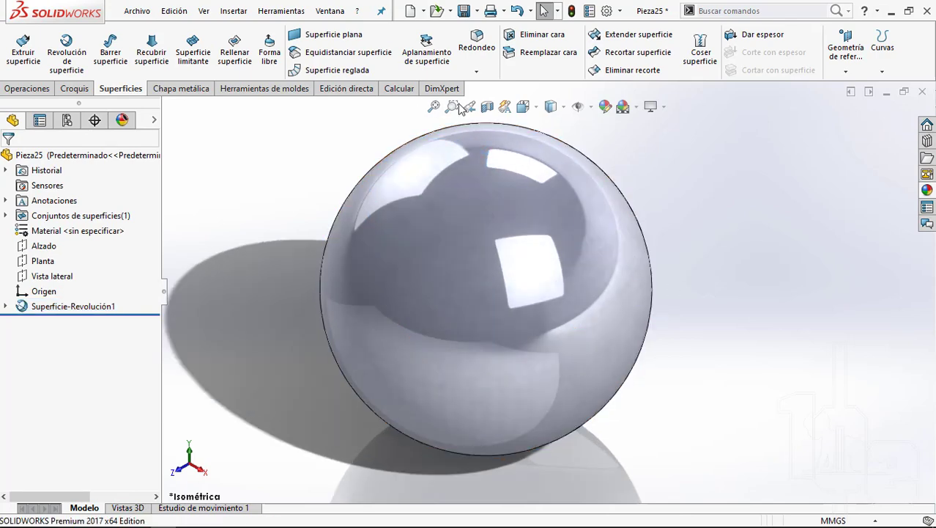
# Step: Inspect the sphere with a section view by sliding the cutting plane, then close it
pyautogui.click(488, 106)
pyautogui.moveTo(599, 233); pyautogui.dragTo(609, 244, button='middle')
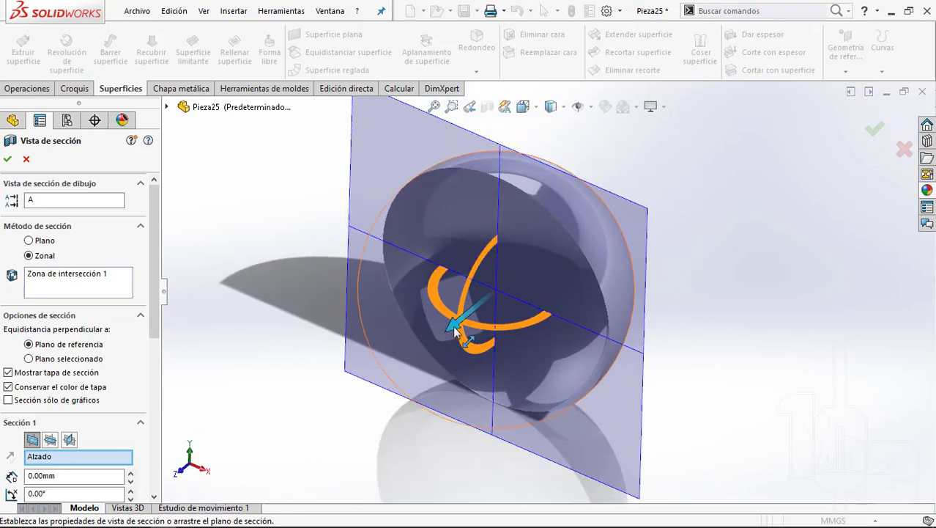
pyautogui.moveTo(455, 330)
pyautogui.mouseDown()
pyautogui.moveTo(445, 352)
pyautogui.moveTo(414, 372)
pyautogui.mouseUp()
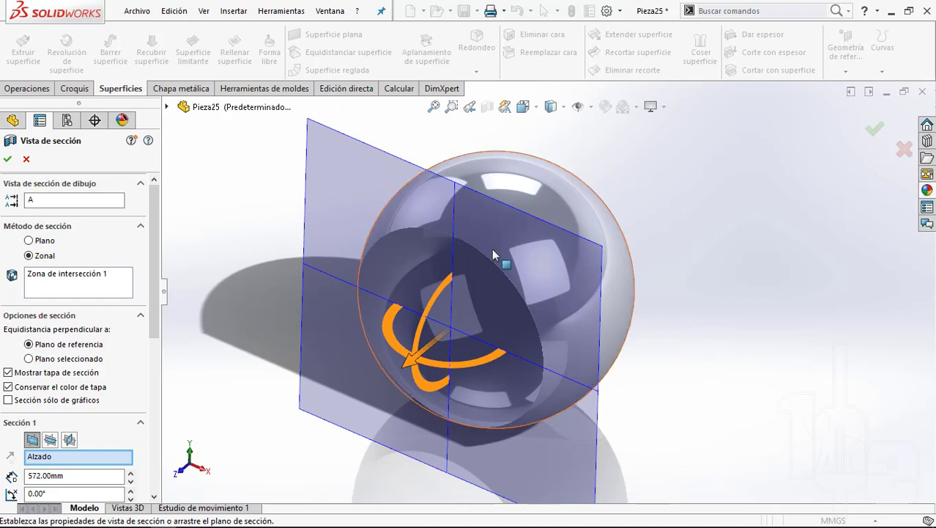
pyautogui.press('Escape')
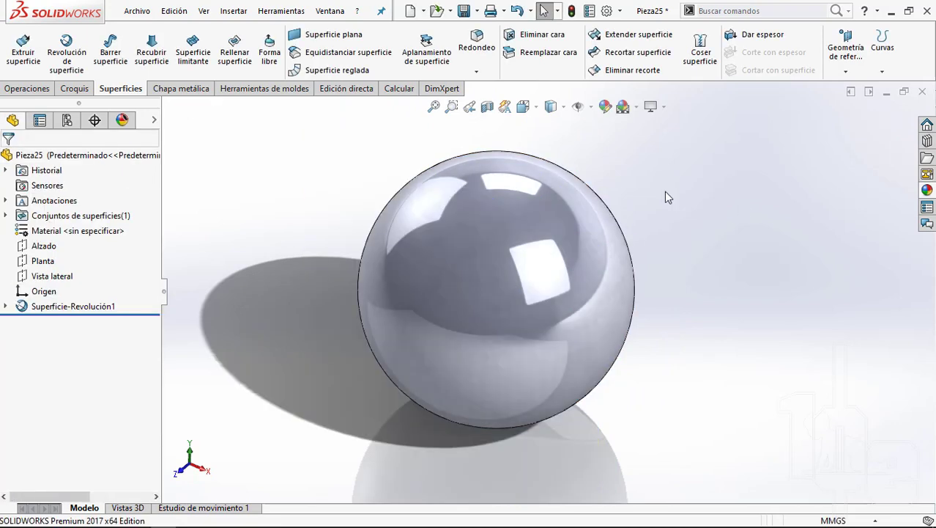
# Step: Start a new sketch on the Right Plane with the Line tool, zoomed to the sphere
pyautogui.click(53, 275)
pyautogui.click(110, 255)
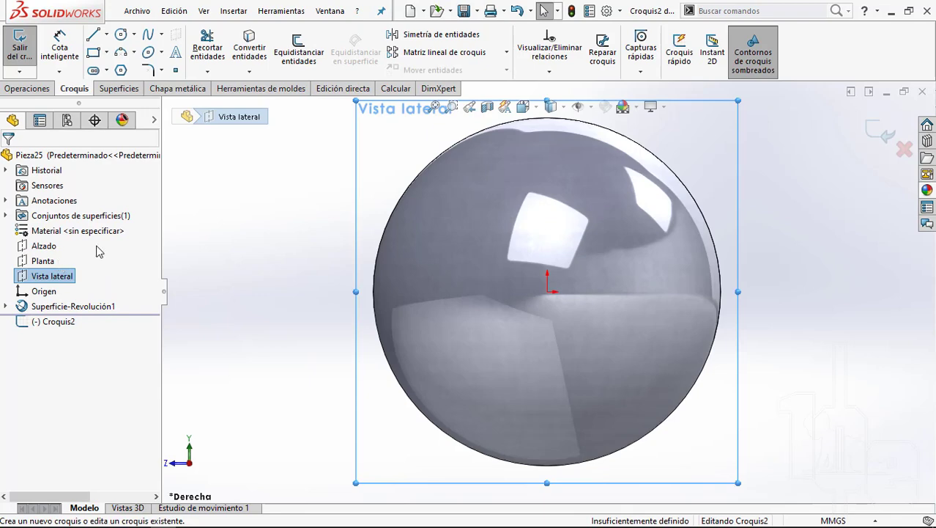
pyautogui.press('l')
pyautogui.press('z')
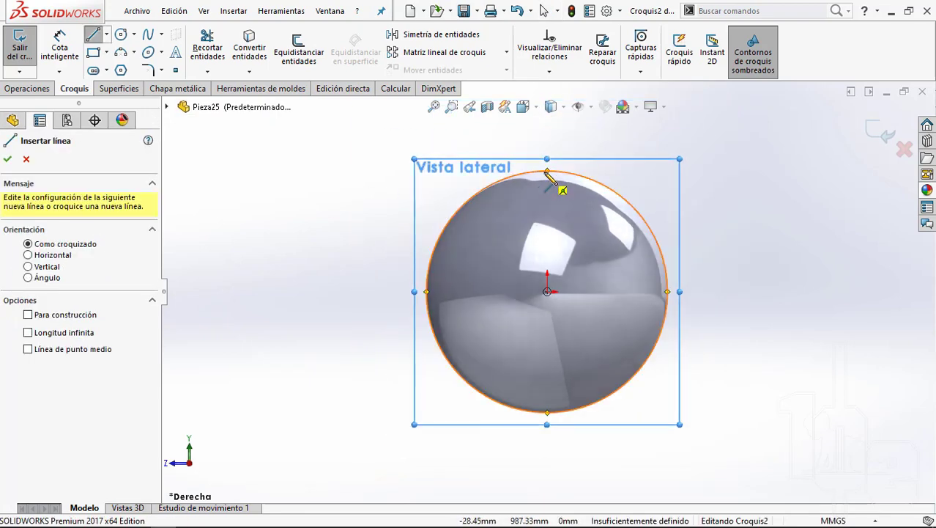
# Step: Draw two slanted lines from the sphere's top point down to the lower left and right
pyautogui.click(546, 171)
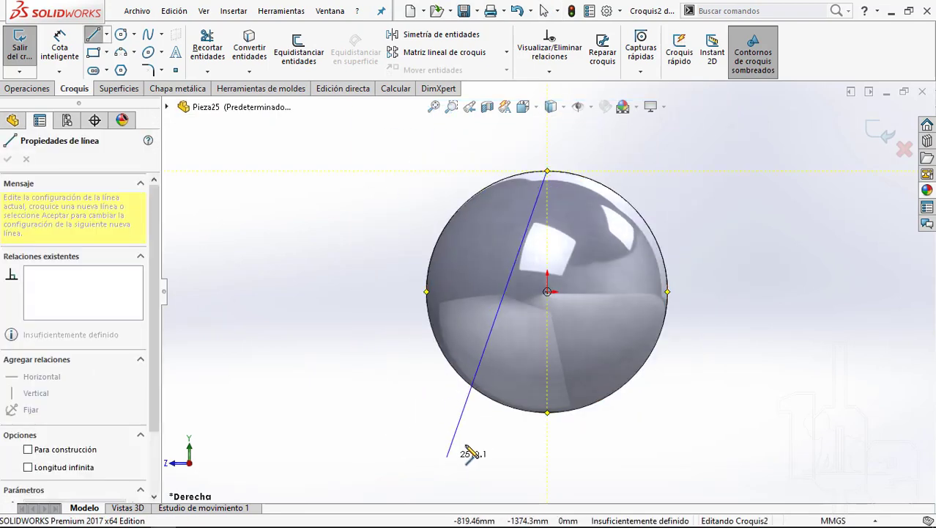
pyautogui.doubleClick(487, 396)
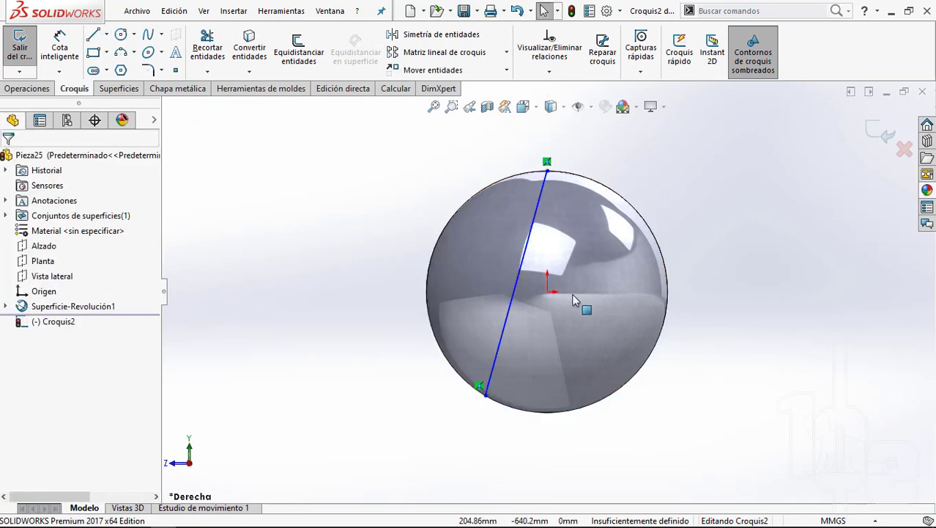
pyautogui.click(546, 171)
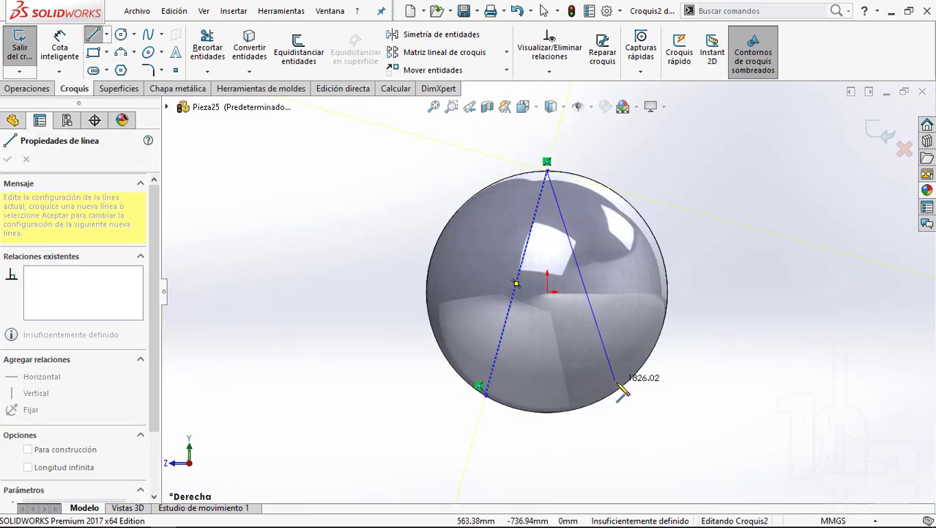
pyautogui.scroll(-1, 610, 388)
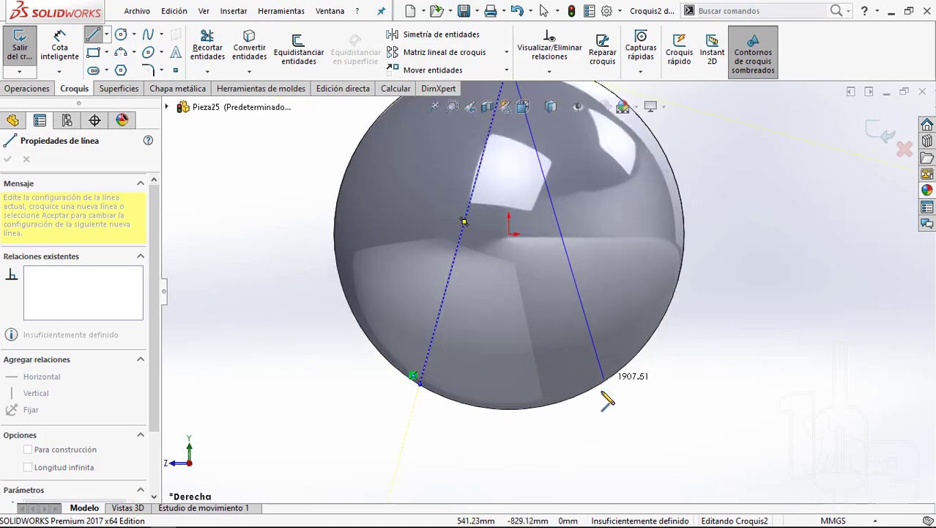
pyautogui.scroll(-1, 602, 376)
pyautogui.scroll(-1, 596, 359)
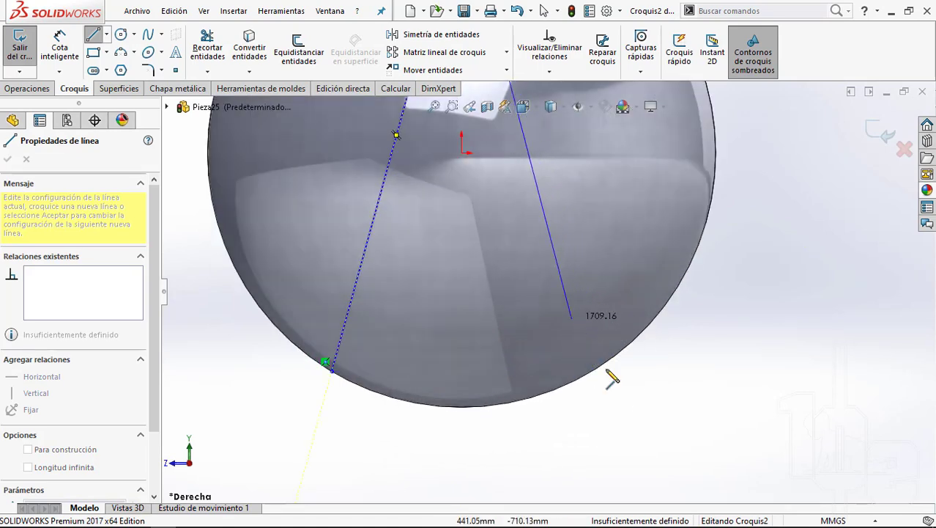
pyautogui.click(576, 310)
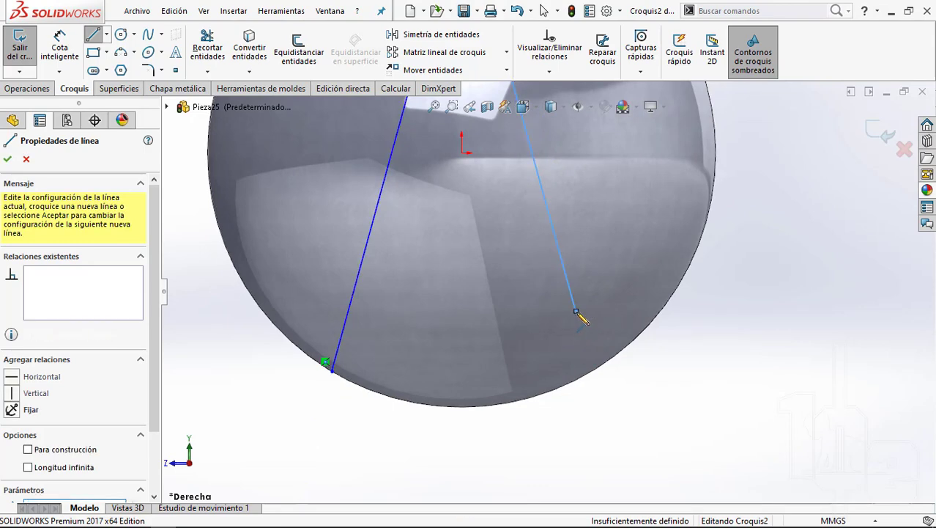
pyautogui.press('Escape')
# Step: Create an intersection curve where the sketch plane cuts the sphere surface
pyautogui.click(249, 71)
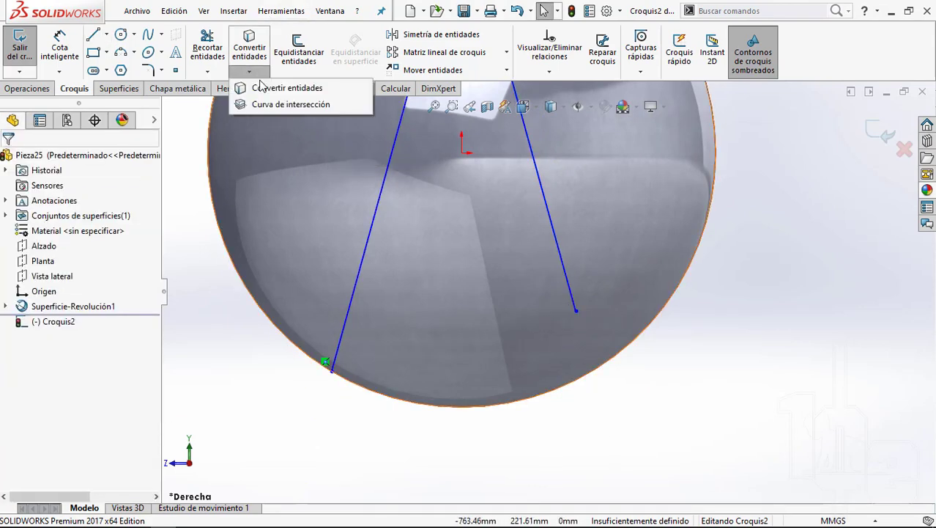
pyautogui.click(260, 104)
pyautogui.scroll(3, 581, 350)
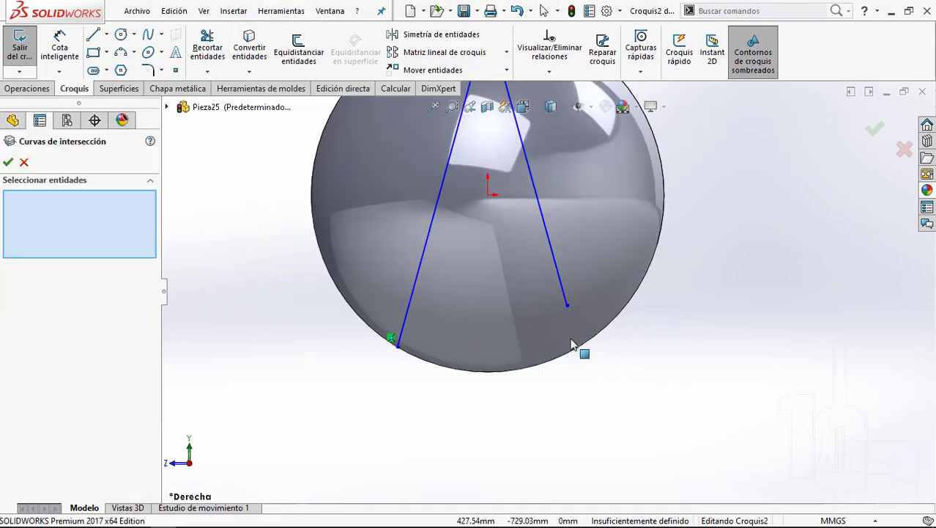
pyautogui.scroll(-2, 533, 127)
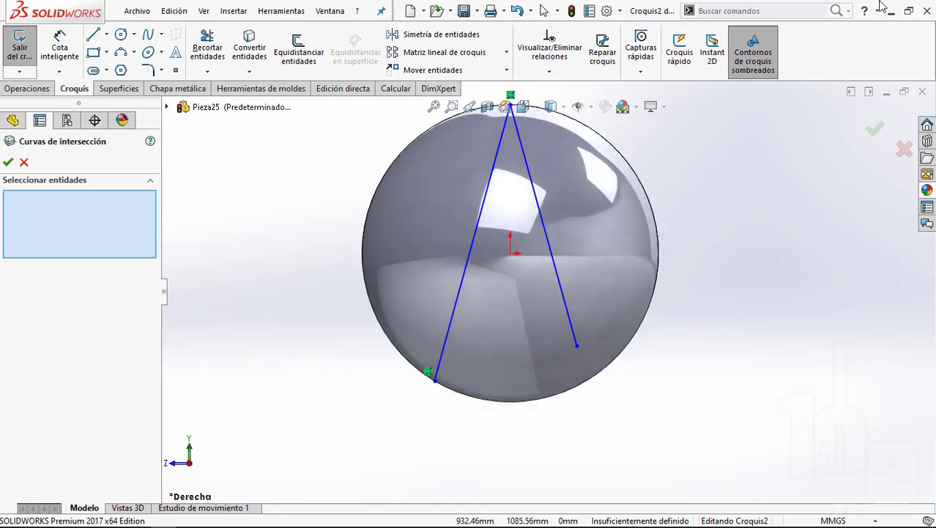
pyautogui.scroll(1, 646, 231)
pyautogui.scroll(-1, 535, 246)
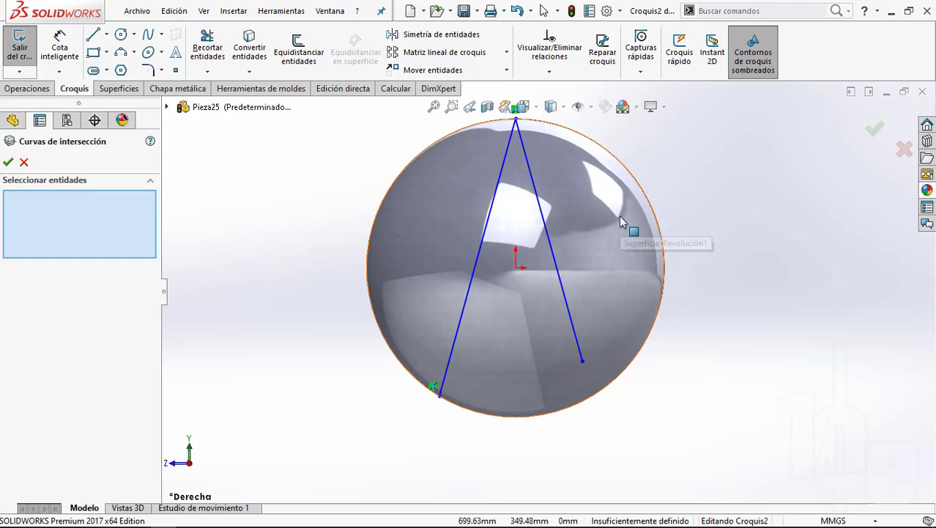
pyautogui.moveTo(649, 242)
pyautogui.mouseDown(button='middle')
pyautogui.moveTo(638, 209)
pyautogui.moveTo(694, 225)
pyautogui.moveTo(642, 230)
pyautogui.mouseUp(button='middle')
pyautogui.click(571, 185)
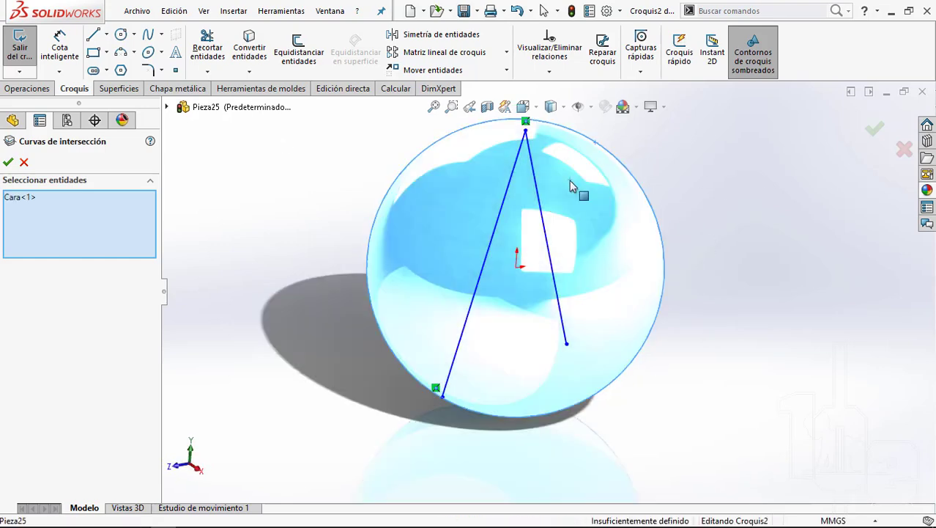
pyautogui.press('Return')
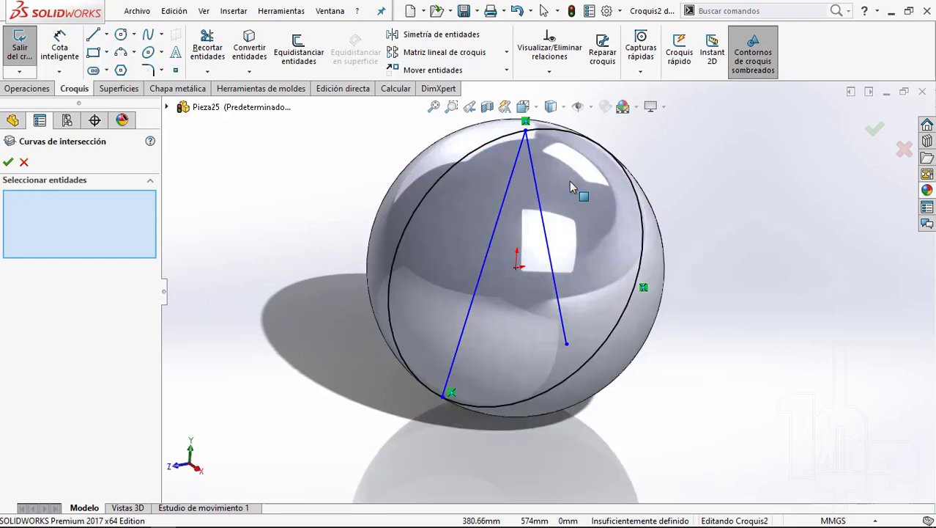
pyautogui.scroll(-2, 630, 190)
pyautogui.press('Escape')
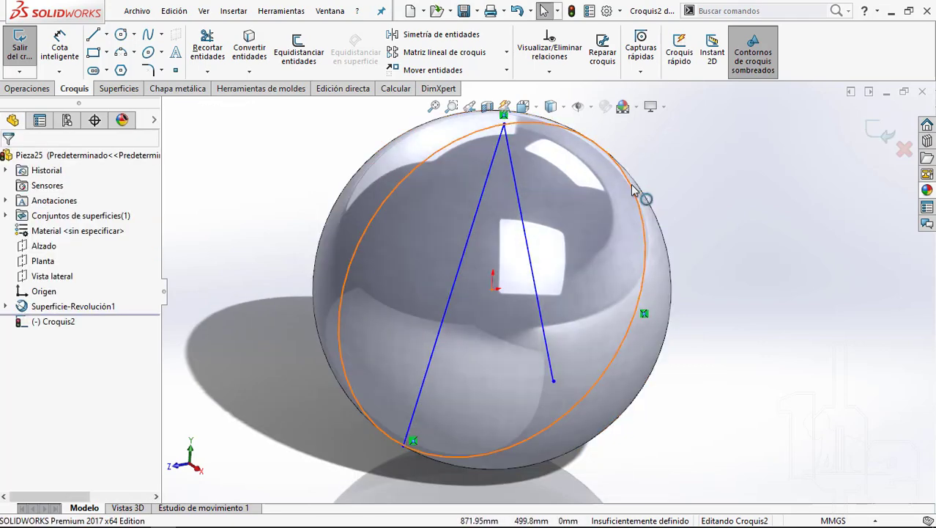
pyautogui.hotkey('ctrl', '8')
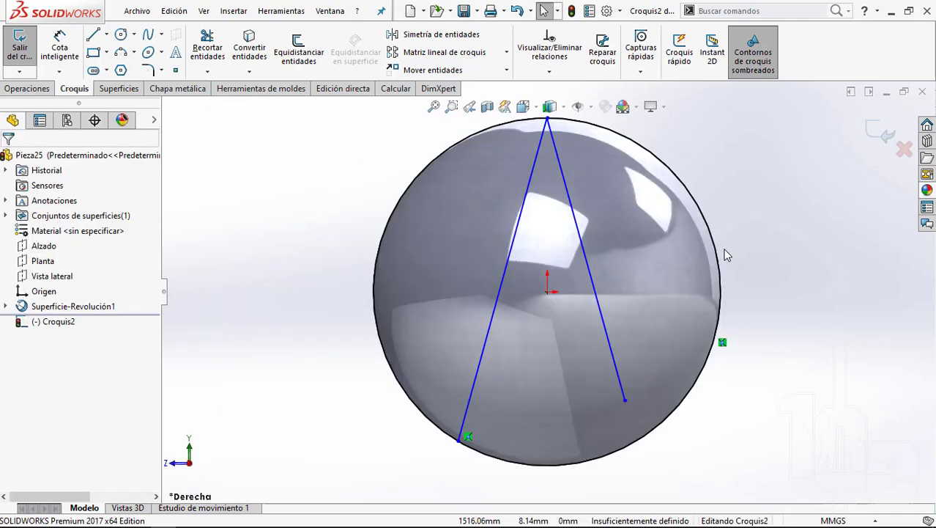
# Step: Drag the slanted lines' lower endpoints onto the intersection circle so they are coincident
pyautogui.click(716, 246)
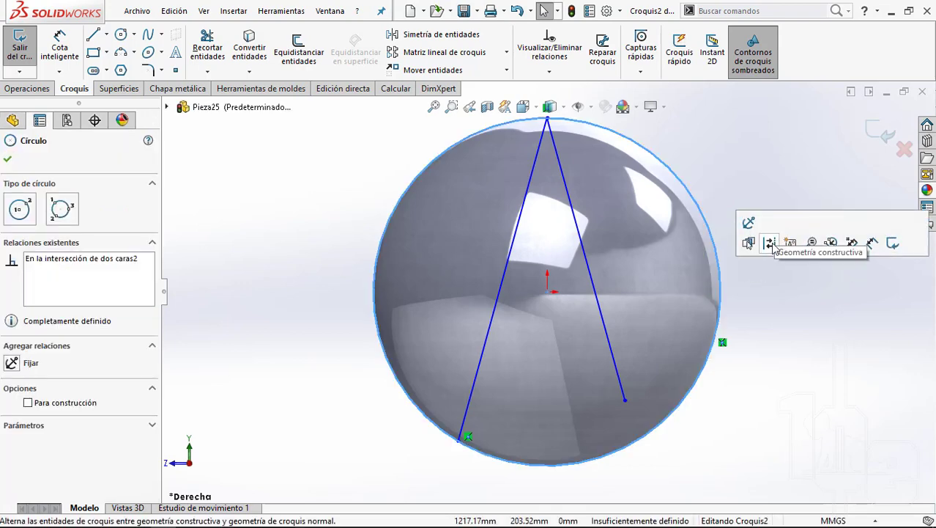
pyautogui.click(804, 371)
pyautogui.keyDown('ctrl'); pyautogui.moveTo(459, 436); pyautogui.dragTo(447, 367, button='middle'); pyautogui.keyUp('ctrl')
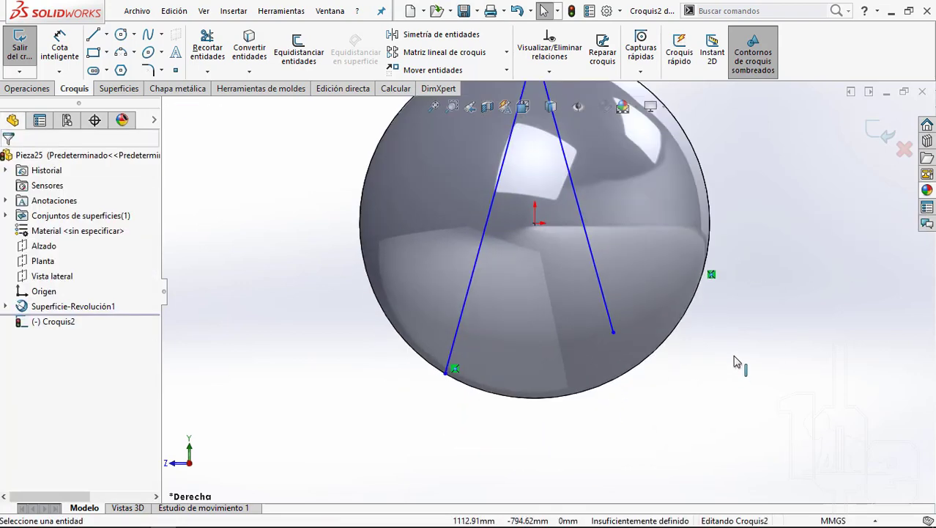
pyautogui.moveTo(612, 330); pyautogui.dragTo(624, 375)
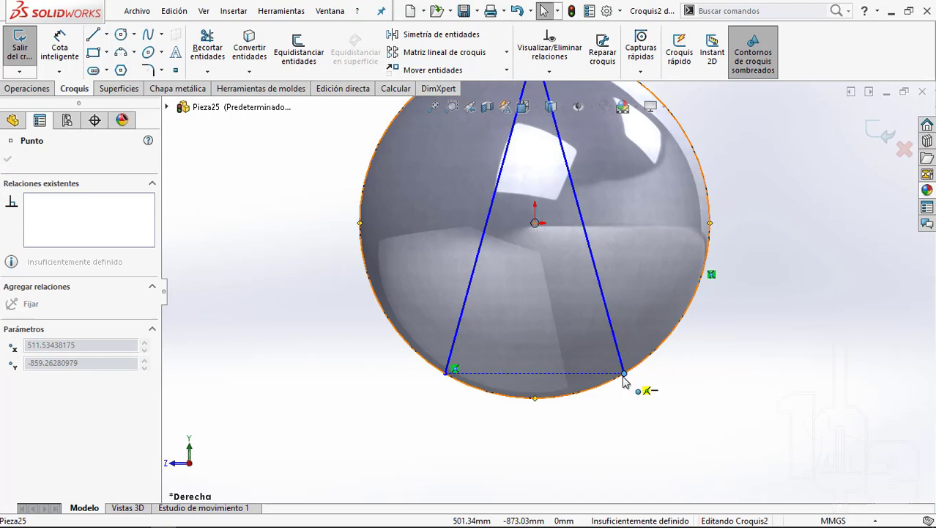
pyautogui.click(595, 414)
# Step: Draw a vertical construction line from the origin to the sphere's bottom edge
pyautogui.press('l')
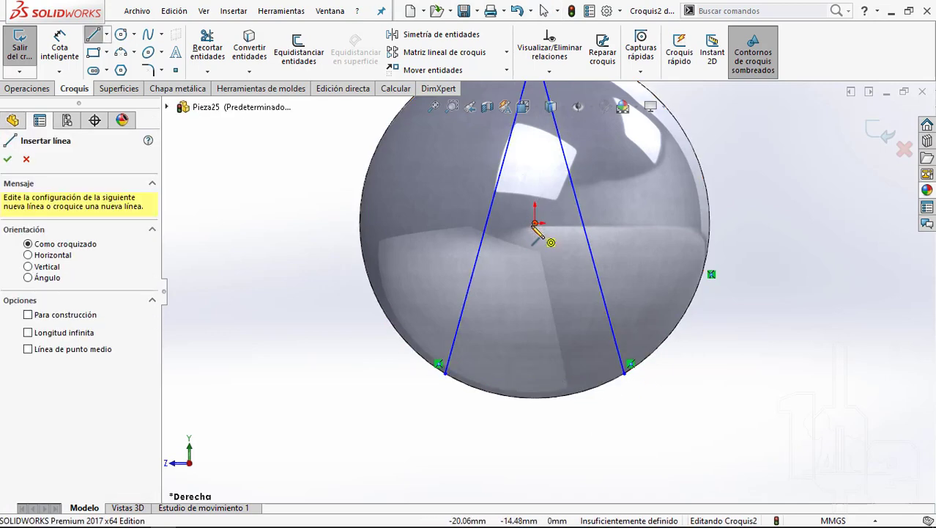
pyautogui.click(535, 222)
pyautogui.click(542, 397)
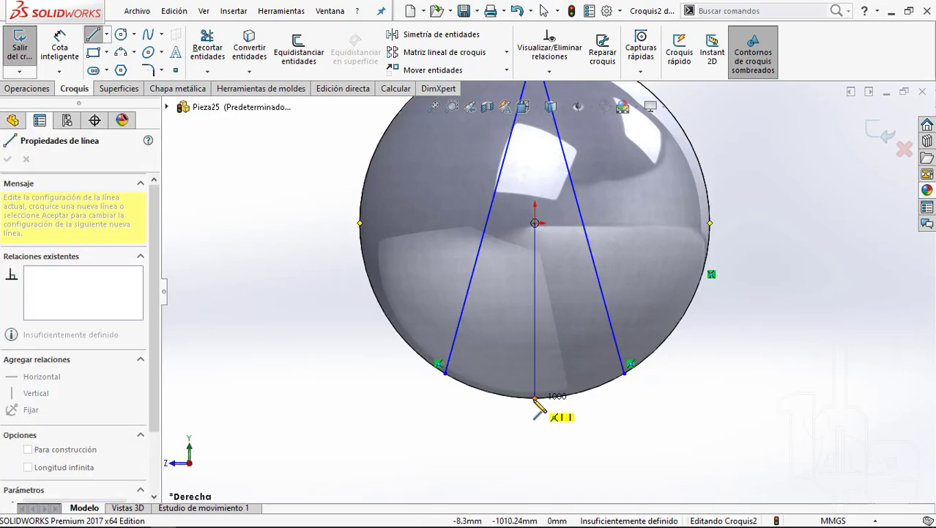
pyautogui.press('Escape')
pyautogui.click(535, 338)
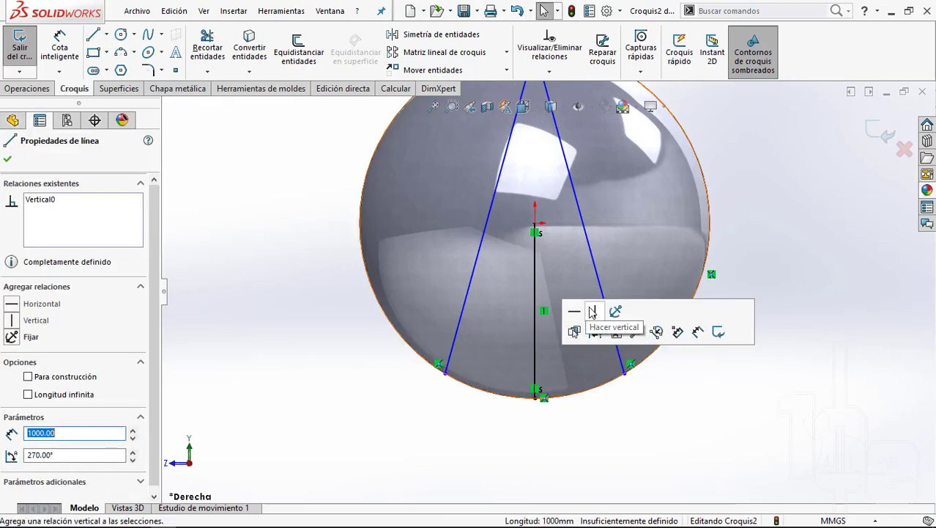
pyautogui.click(595, 334)
# Step: Dimension the angle between the two slanted lines to 30°, then start dimensioning the left line to the centreline
pyautogui.moveTo(595, 335); pyautogui.dragTo(668, 175, button='right')
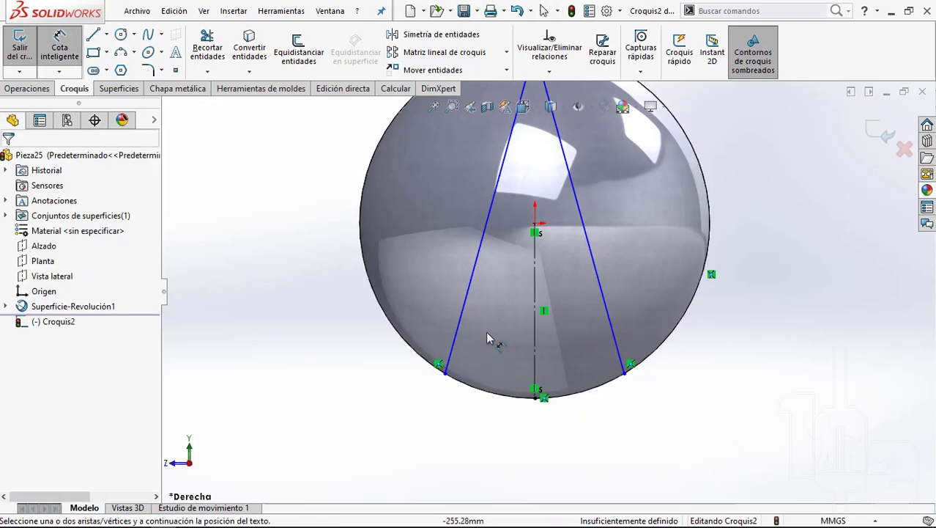
pyautogui.click(463, 308)
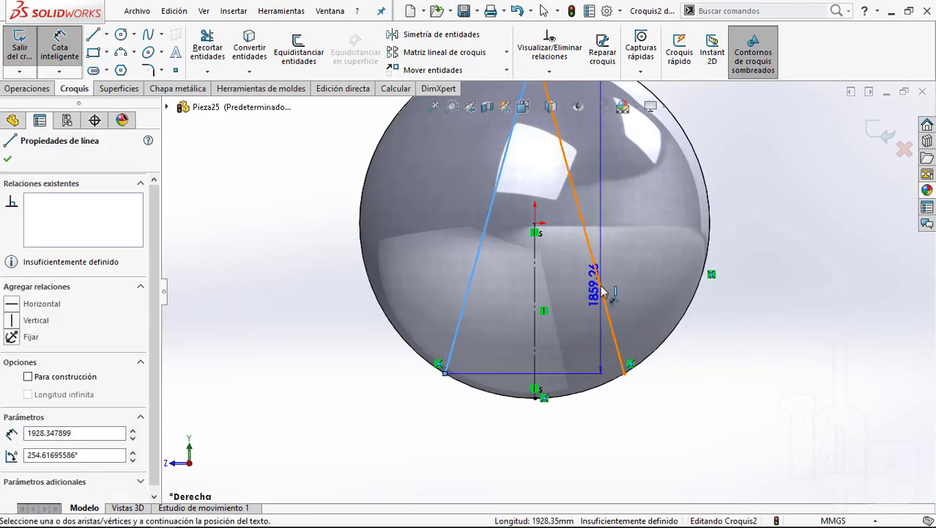
pyautogui.click(583, 219)
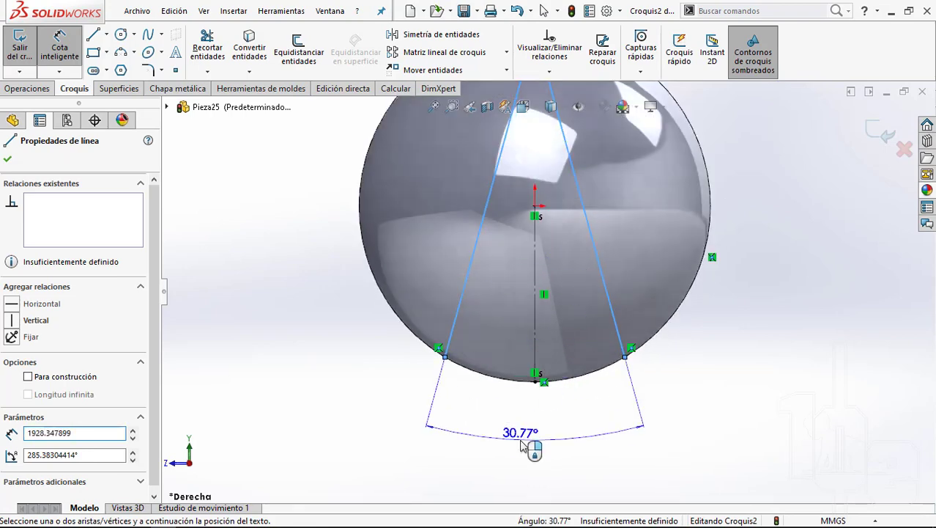
pyautogui.click(526, 439)
pyautogui.write('30')
pyautogui.press('Return')
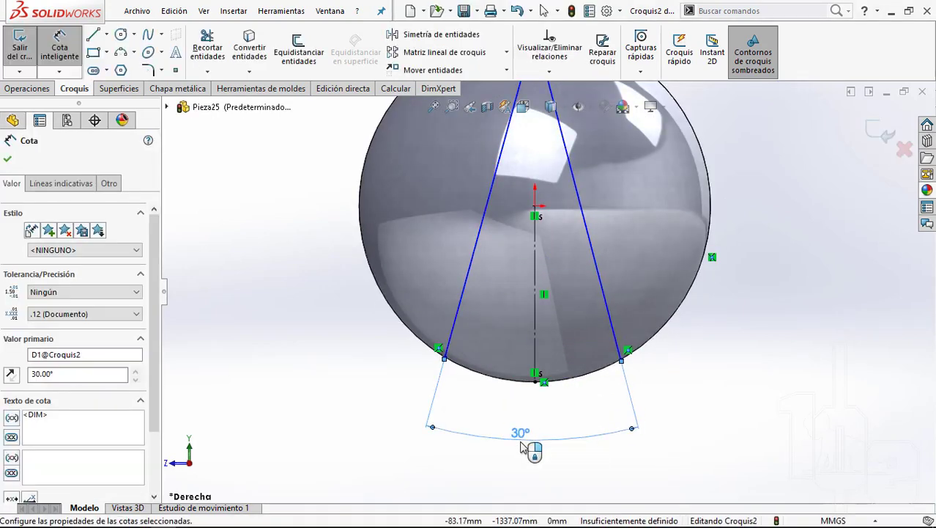
pyautogui.click(682, 366)
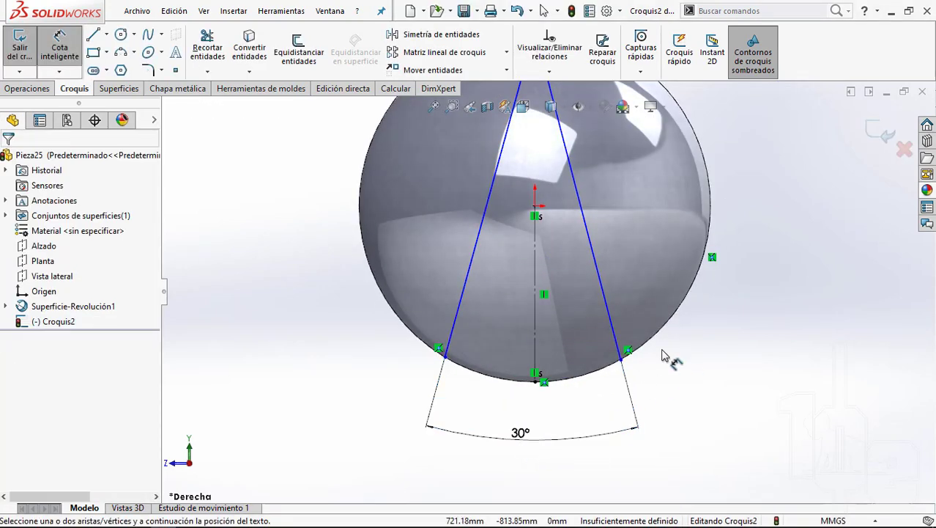
pyautogui.click(473, 260)
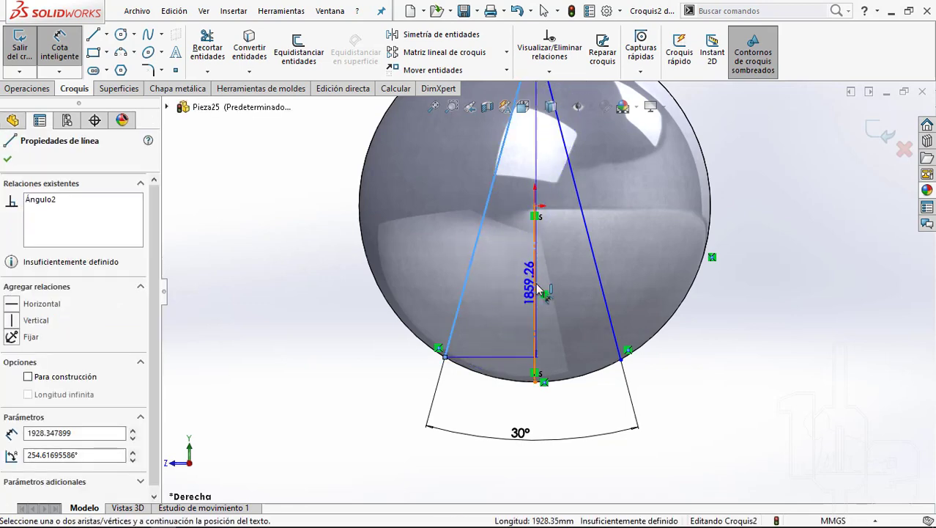
pyautogui.click(537, 290)
pyautogui.scroll(-2, 497, 392)
pyautogui.scroll(-2, 492, 386)
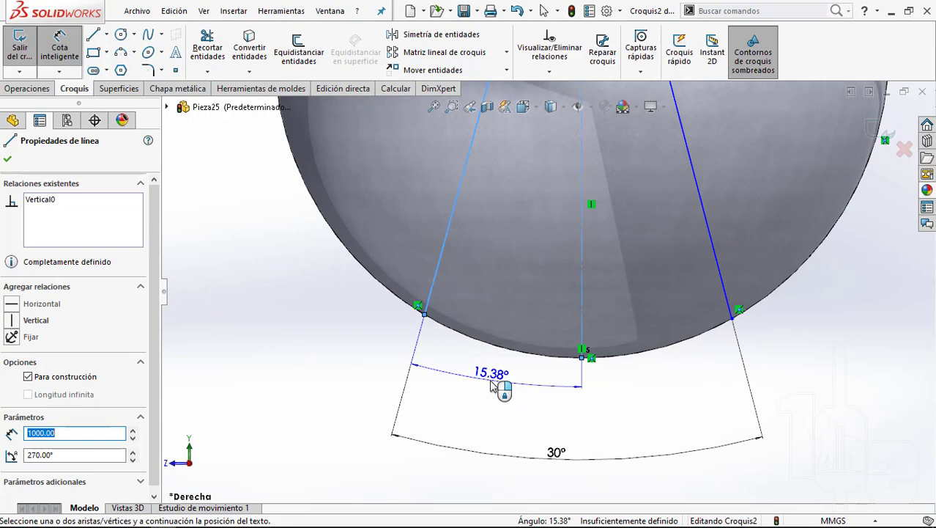
# Step: Change the 30° angle dimension between the slanted lines to 45°
pyautogui.press('Escape')
pyautogui.press('Escape')
pyautogui.scroll(5, 491, 386)
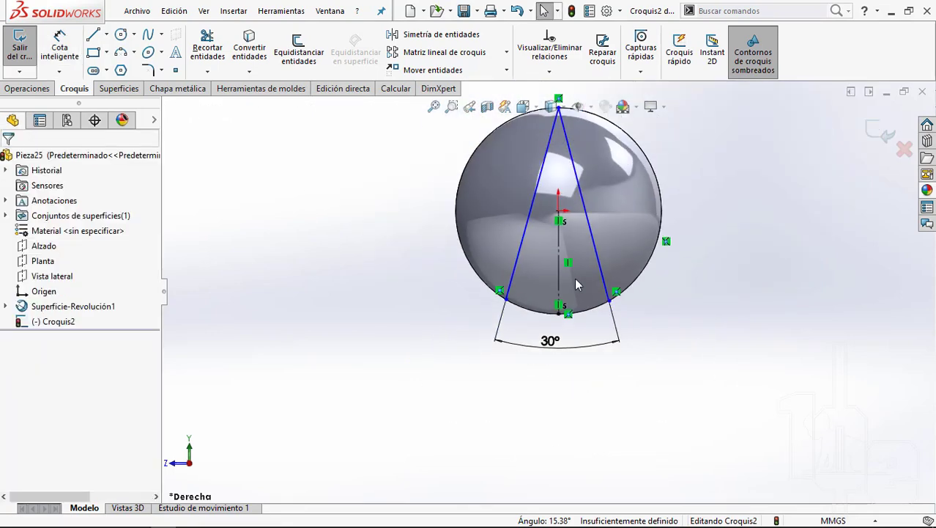
pyautogui.scroll(-4, 520, 440)
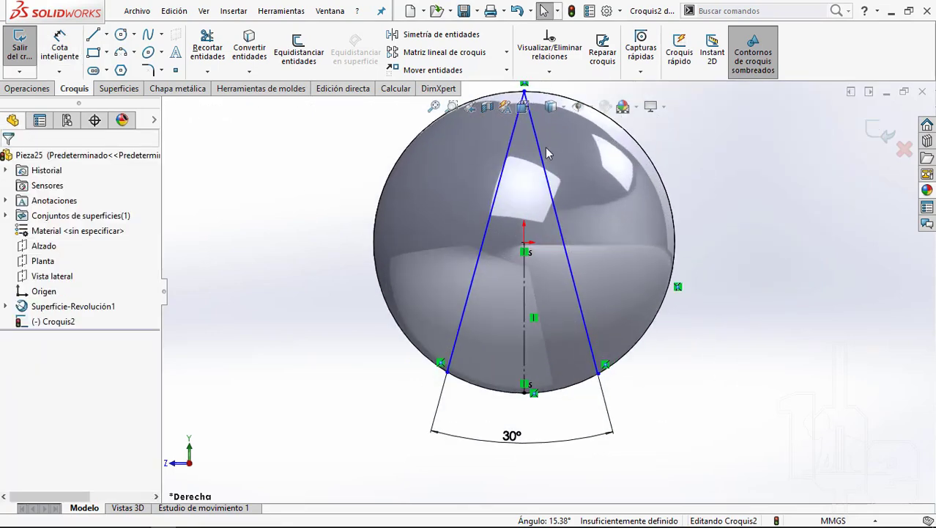
pyautogui.doubleClick(521, 443)
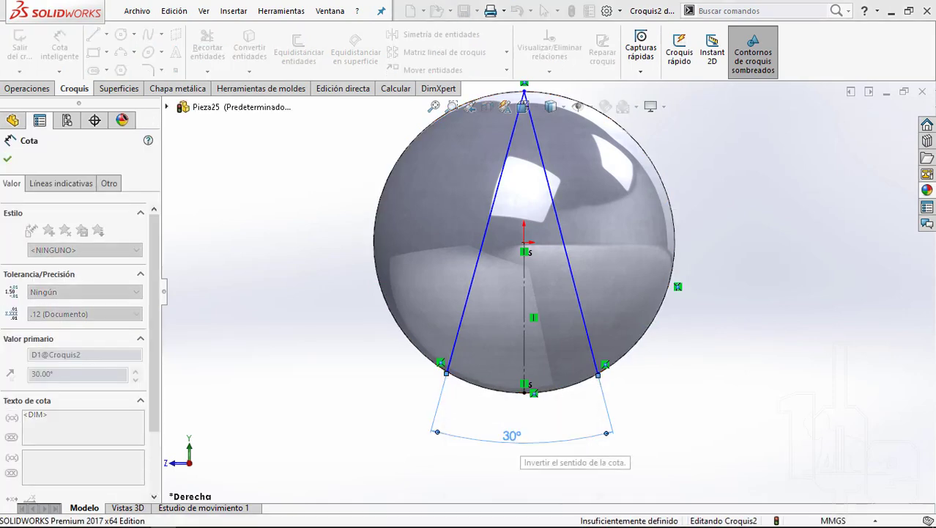
pyautogui.write('45')
pyautogui.press('Return')
pyautogui.press('Escape')
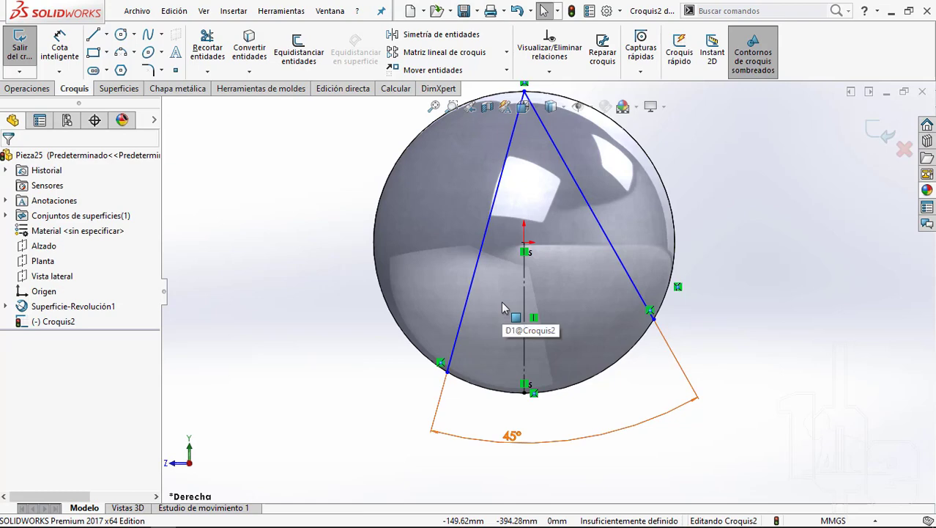
# Step: Undo twice to revert to 30° and then remove the angle dimension entirely
pyautogui.scroll(-2, 503, 326)
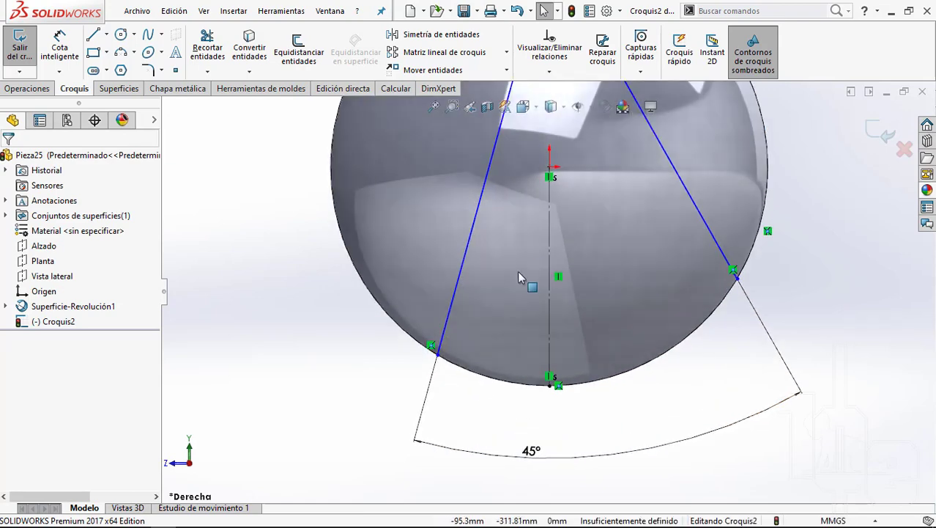
pyautogui.hotkey('ctrl', 'z')
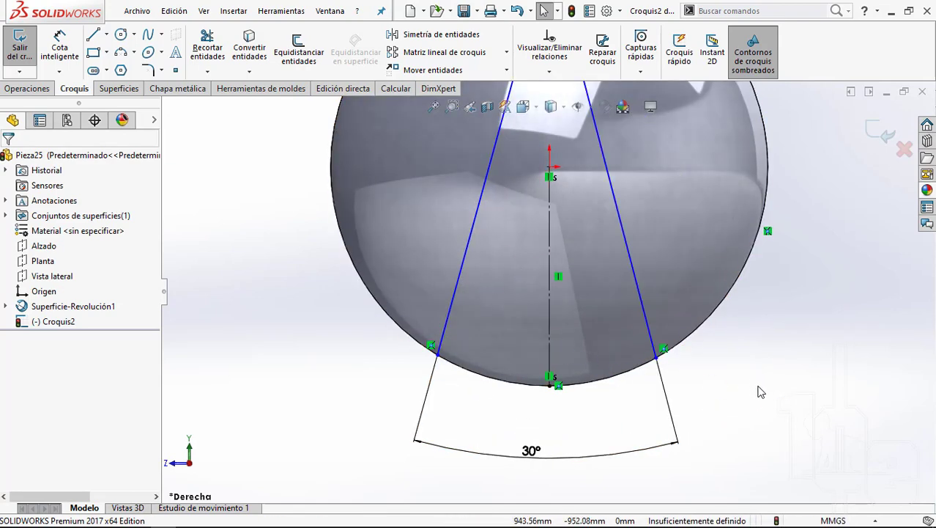
pyautogui.hotkey('ctrl', 'z')
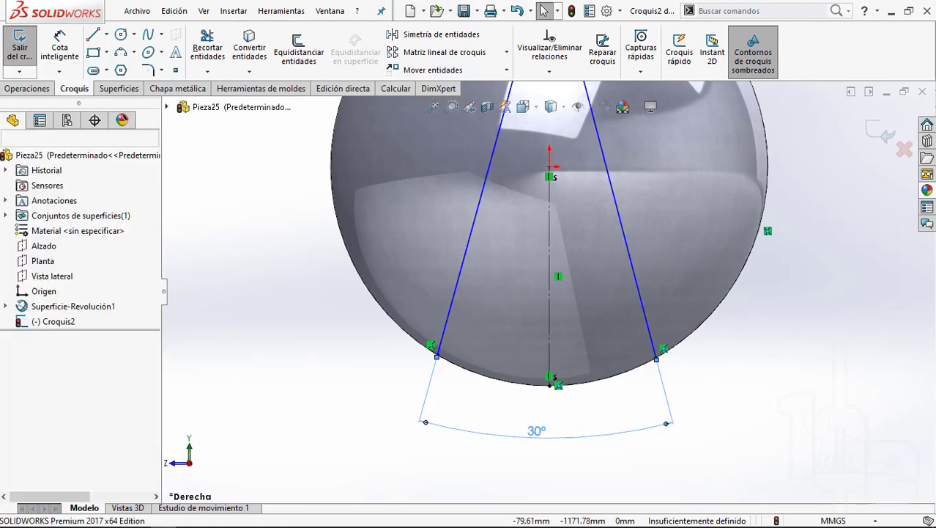
pyautogui.scroll(2, 561, 293)
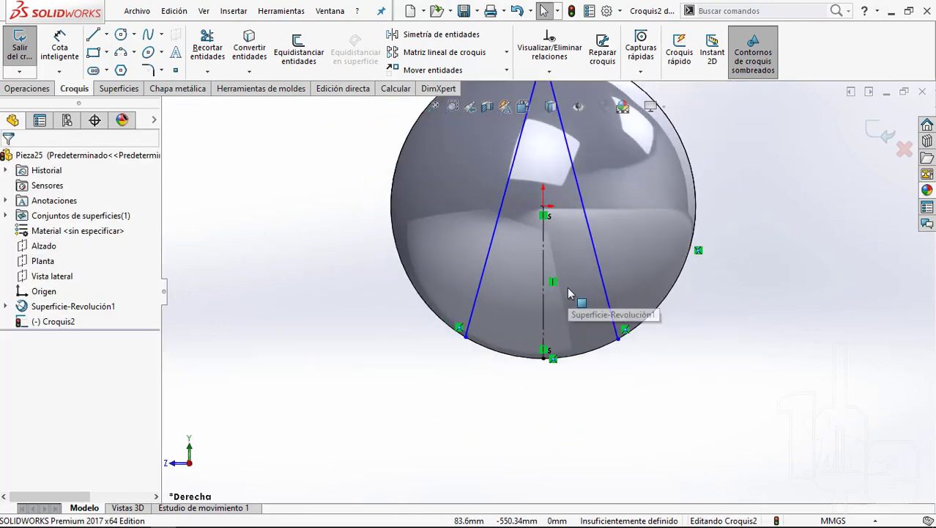
pyautogui.scroll(-2, 569, 293)
pyautogui.scroll(3, 570, 293)
pyautogui.scroll(-2, 565, 293)
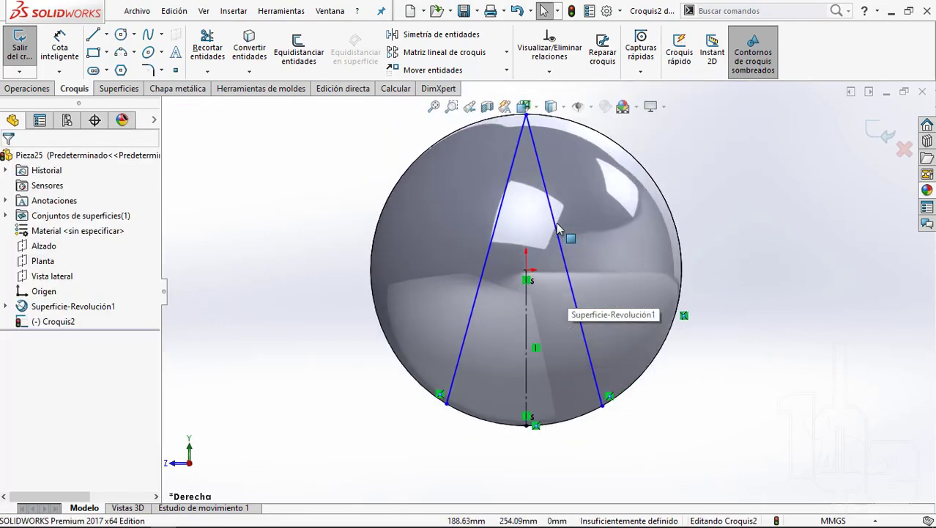
pyautogui.scroll(-2, 560, 304)
pyautogui.scroll(1, 571, 268)
pyautogui.scroll(-1, 570, 262)
pyautogui.scroll(1, 508, 443)
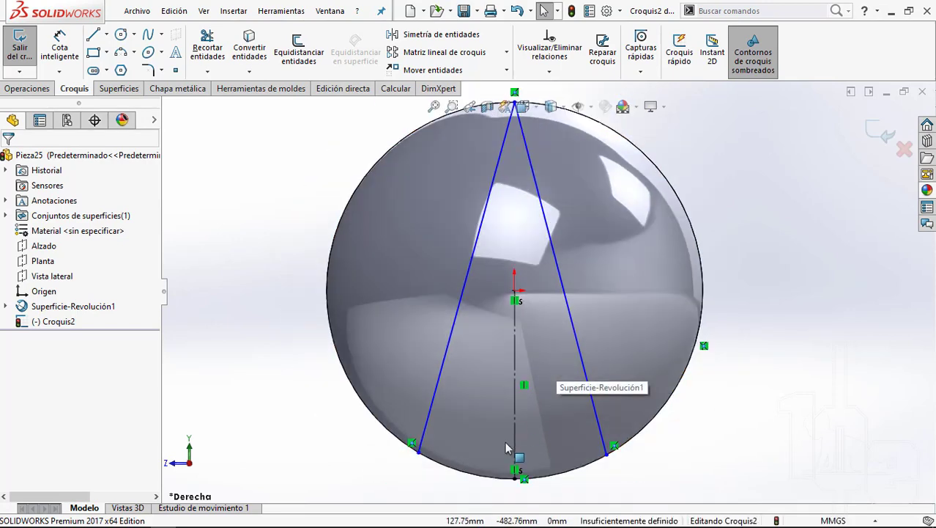
pyautogui.scroll(1, 508, 446)
pyautogui.scroll(-2, 471, 352)
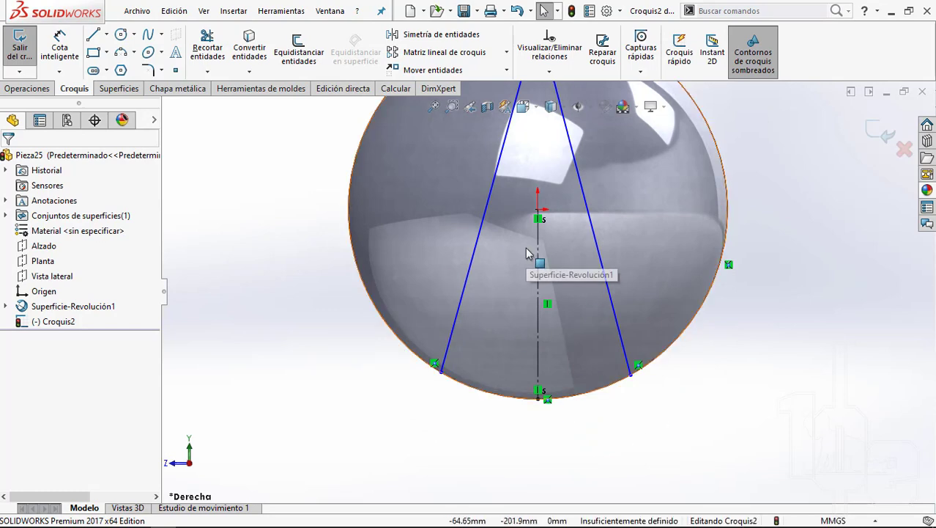
pyautogui.scroll(3, 528, 257)
pyautogui.scroll(2, 542, 267)
pyautogui.scroll(-5, 538, 271)
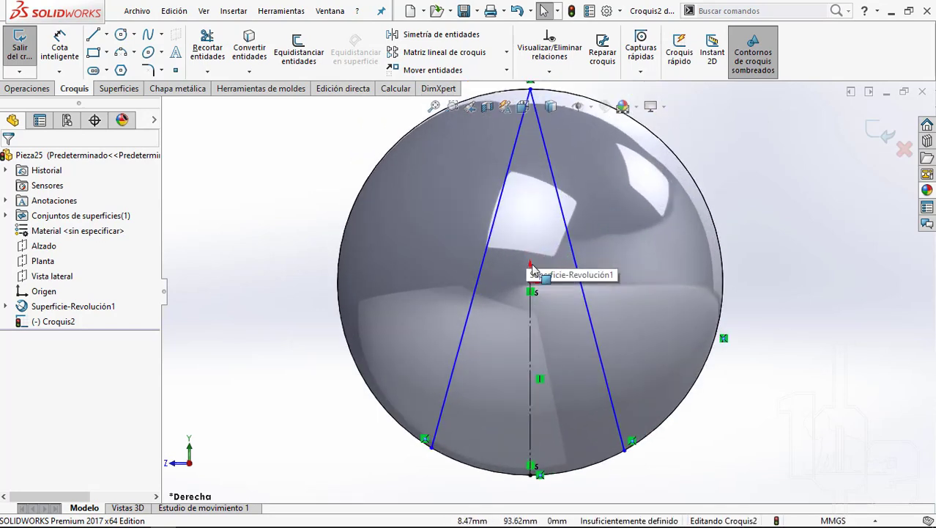
pyautogui.scroll(2, 532, 267)
pyautogui.scroll(1, 533, 267)
pyautogui.scroll(-1, 533, 270)
pyautogui.scroll(1, 533, 270)
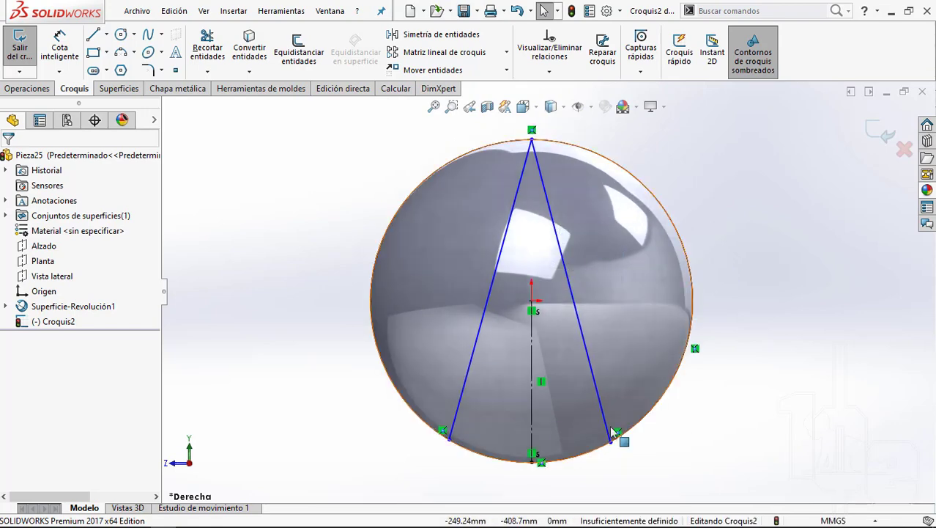
pyautogui.scroll(-4, 612, 429)
pyautogui.scroll(1, 608, 433)
pyautogui.scroll(1, 385, 432)
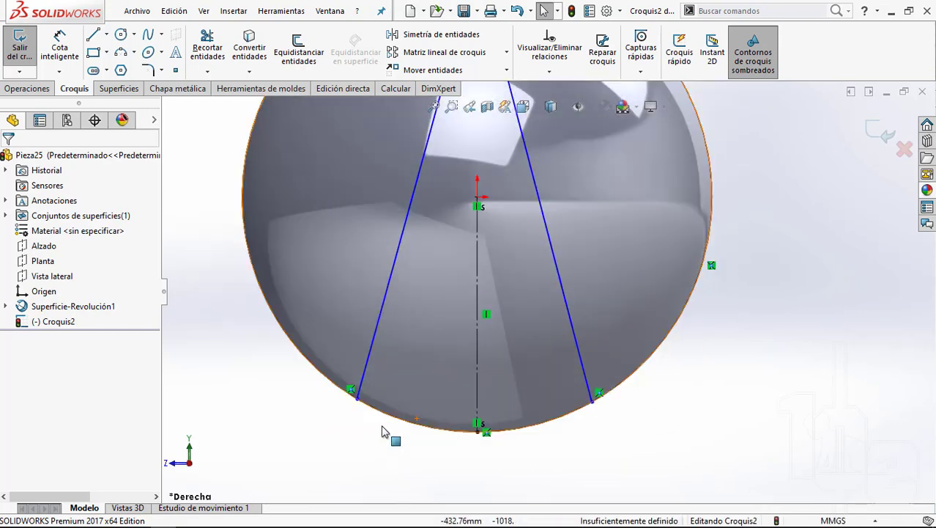
pyautogui.scroll(1, 355, 403)
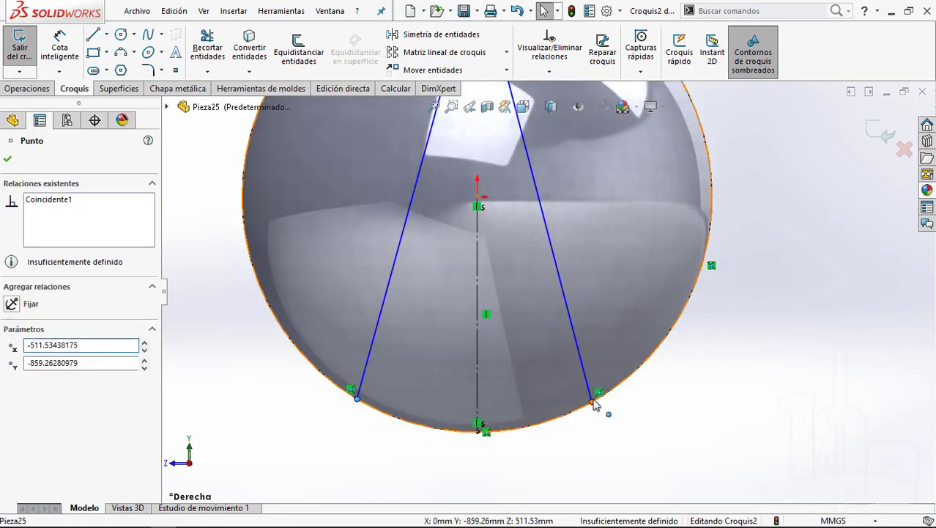
# Step: Make the lower endpoints of both slanted lines horizontal to each other
pyautogui.keyDown('ctrl'); pyautogui.click(593, 402); pyautogui.keyUp('ctrl')
pyautogui.click(633, 337)
pyautogui.click(740, 458)
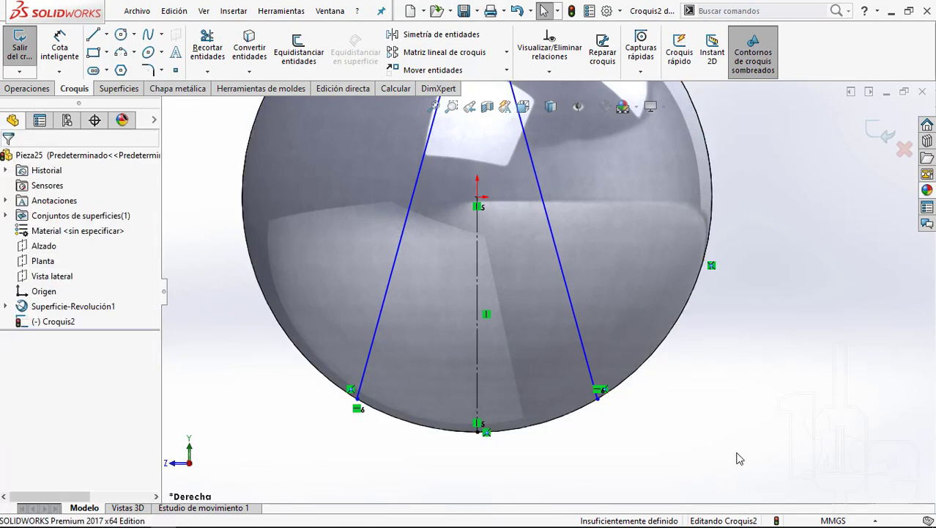
# Step: Dimension the angle between the left and right slanted lines as 30°
pyautogui.click(59, 45)
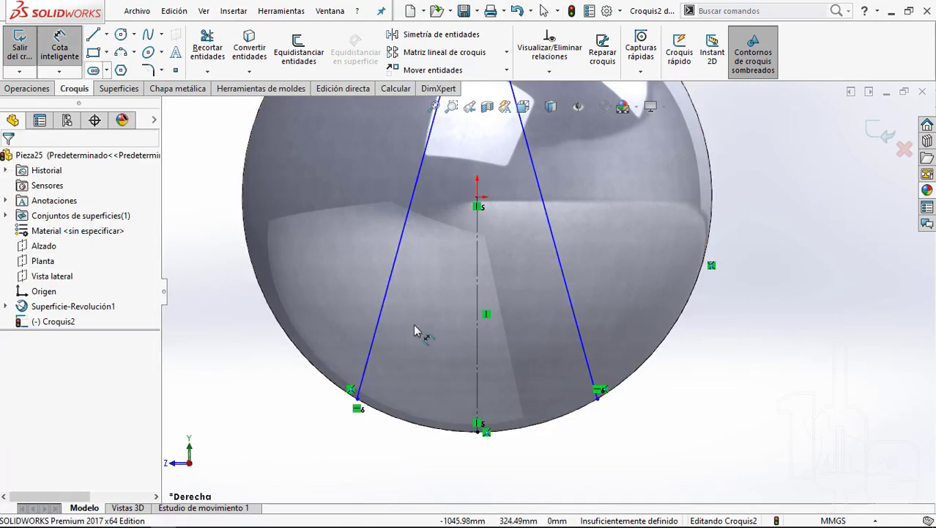
pyautogui.click(375, 330)
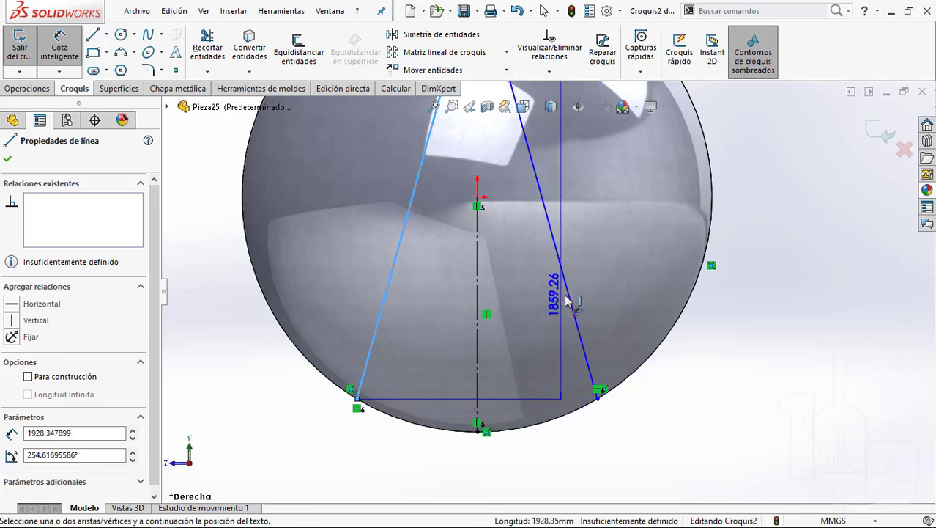
pyautogui.click(579, 309)
pyautogui.scroll(3, 557, 308)
pyautogui.scroll(-2, 522, 443)
pyautogui.click(521, 379)
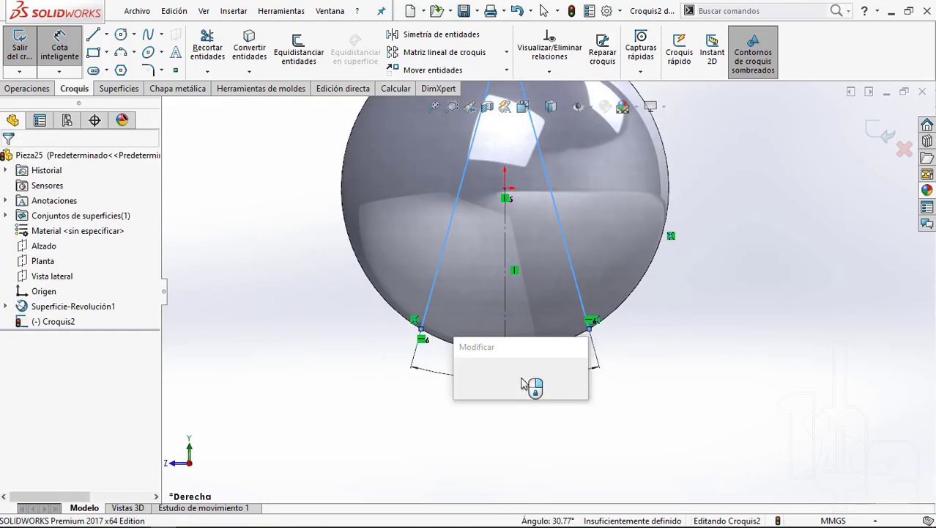
pyautogui.write('30')
pyautogui.press('Return')
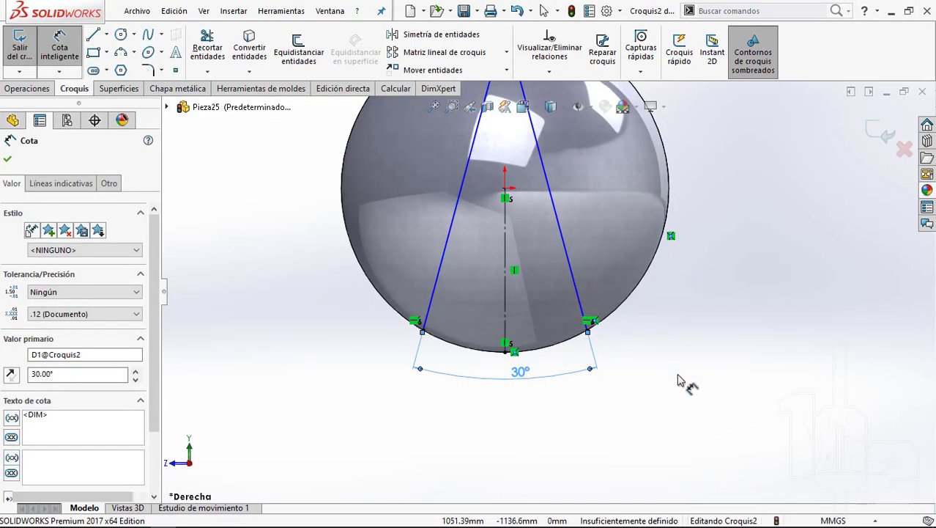
pyautogui.click(679, 381)
pyautogui.scroll(3, 533, 319)
pyautogui.scroll(-3, 533, 201)
pyautogui.scroll(-3, 532, 183)
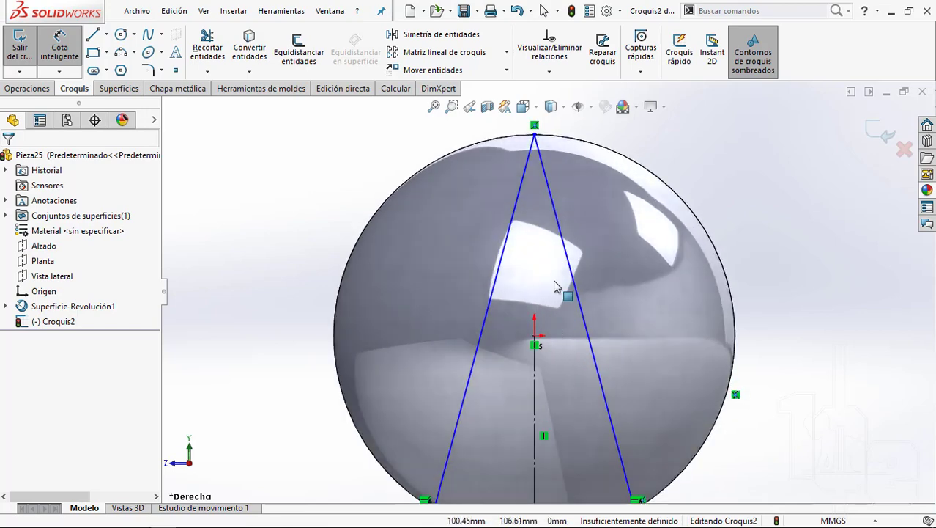
pyautogui.press('Escape')
# Step: Try dragging the lower right endpoint and dismiss the over-definition warning
pyautogui.scroll(2, 582, 359)
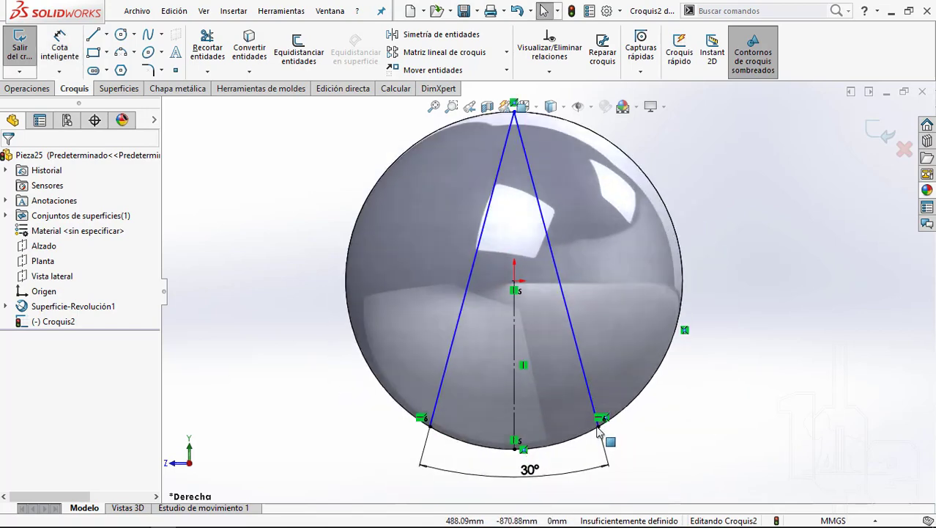
pyautogui.click(602, 414)
pyautogui.moveTo(595, 414); pyautogui.dragTo(574, 434)
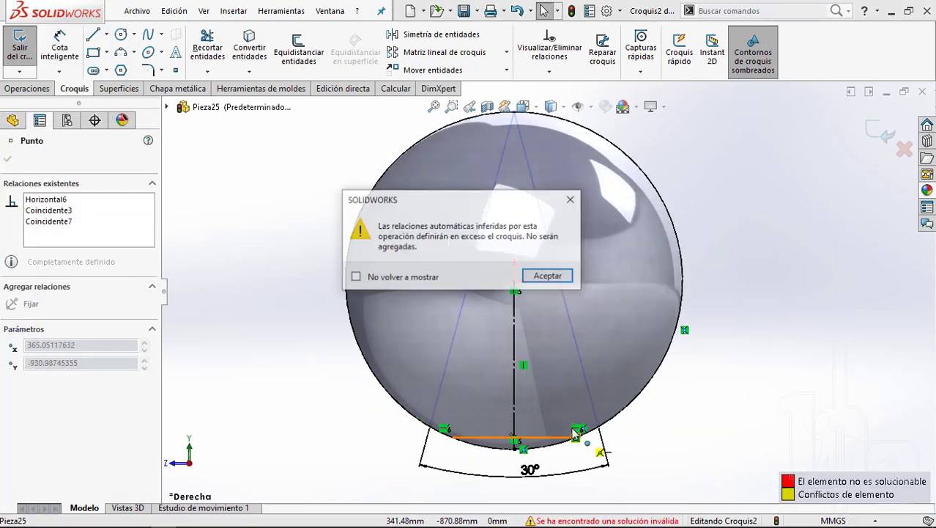
pyautogui.press('Return')
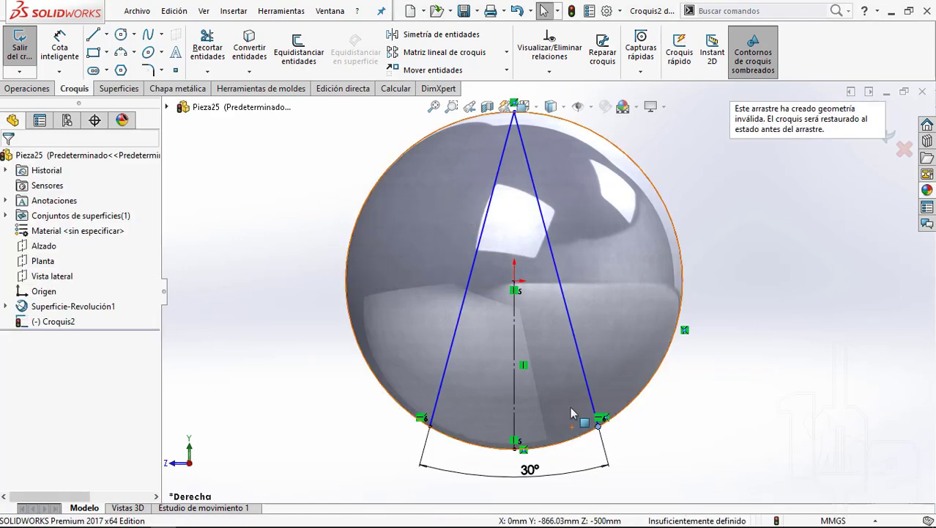
pyautogui.scroll(-2, 526, 187)
# Step: Add a Coincident relation between the apex point and the sphere's outline arc
pyautogui.click(527, 159)
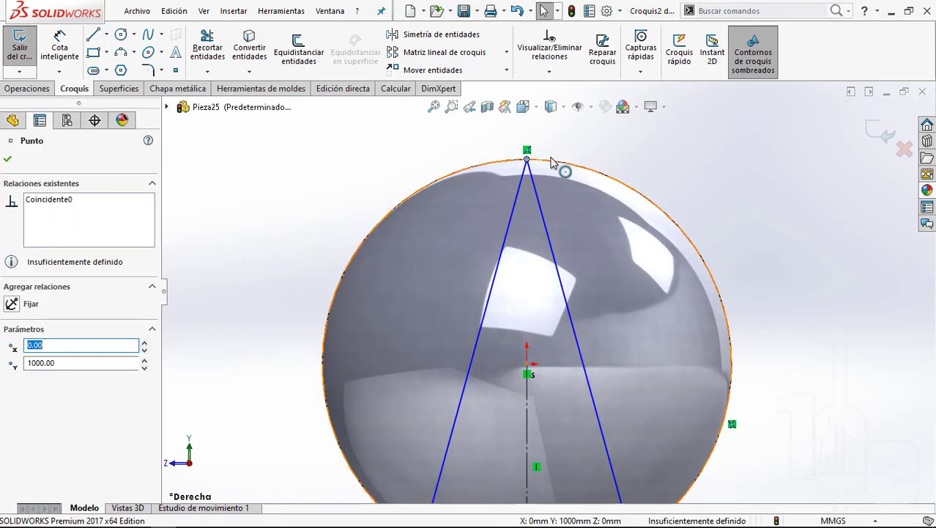
pyautogui.keyDown('ctrl'); pyautogui.click(560, 163); pyautogui.keyUp('ctrl')
pyautogui.click(613, 97)
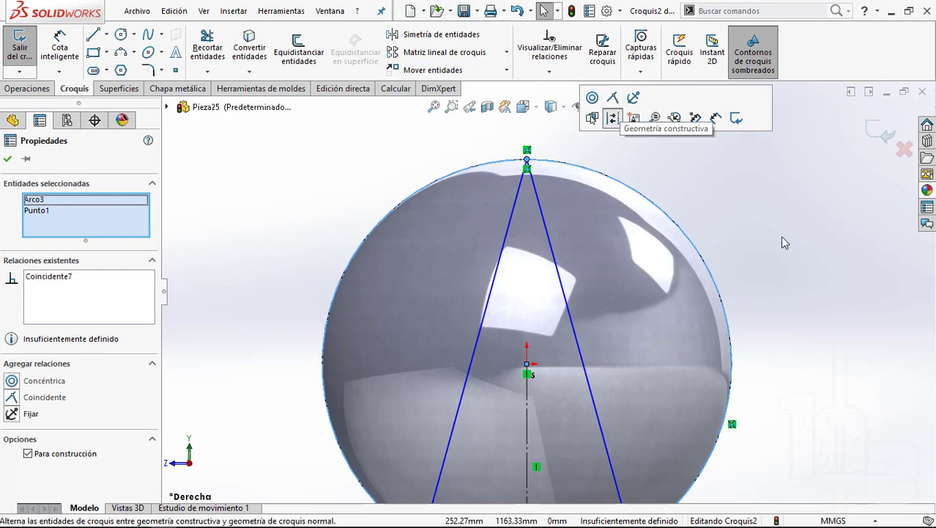
pyautogui.click(606, 163)
# Step: Make the apex vertical with the centre point, then orbit to an oblique view
pyautogui.click(527, 159)
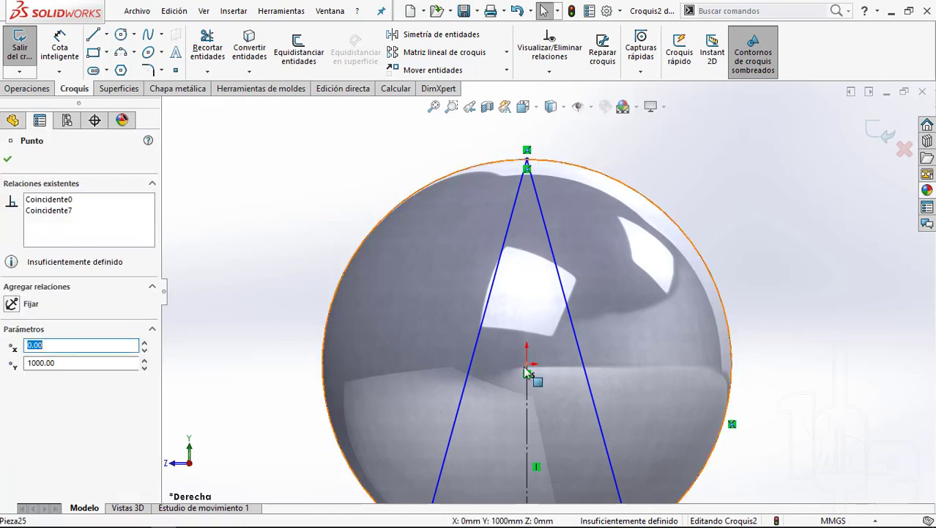
pyautogui.keyDown('ctrl'); pyautogui.click(527, 364); pyautogui.keyUp('ctrl')
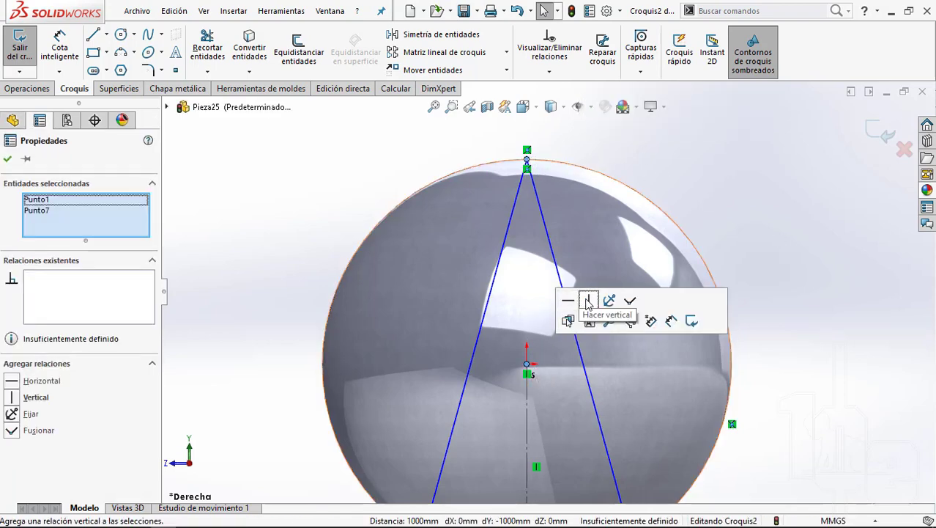
pyautogui.click(589, 300)
pyautogui.press('Escape')
pyautogui.scroll(5, 568, 268)
pyautogui.scroll(-3, 568, 269)
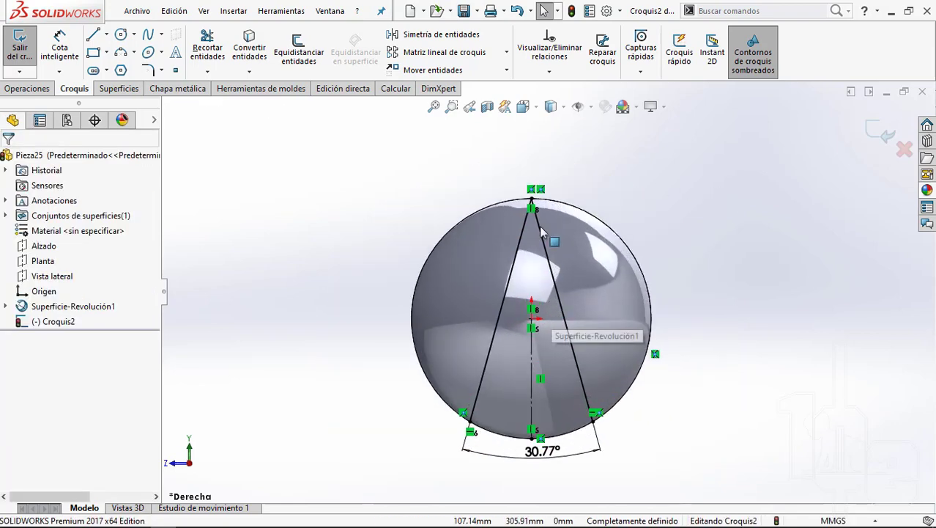
pyautogui.scroll(-3, 559, 322)
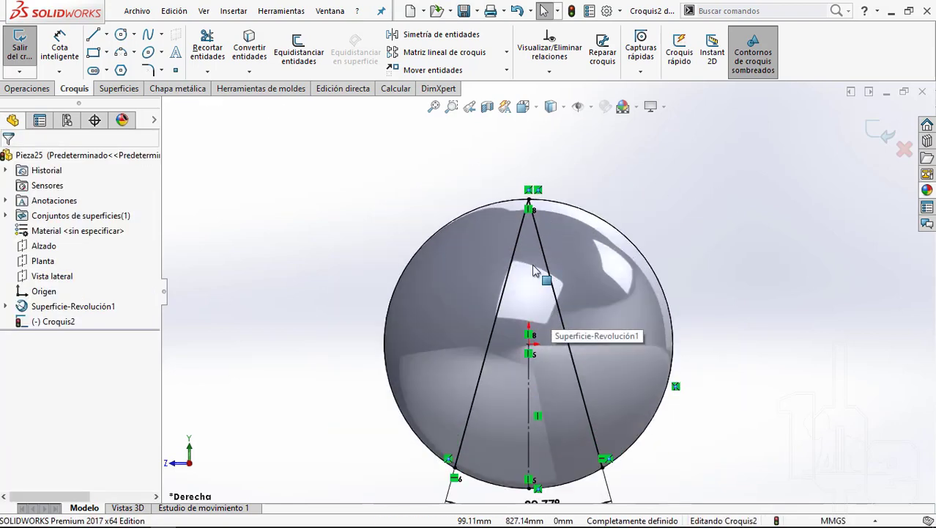
pyautogui.click(529, 211)
pyautogui.scroll(3, 706, 225)
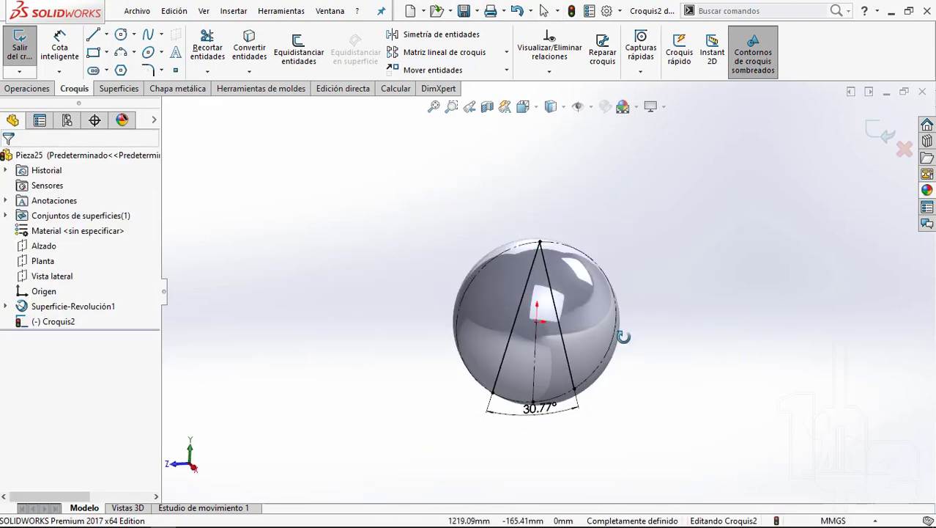
pyautogui.moveTo(706, 226); pyautogui.dragTo(498, 272, button='middle')
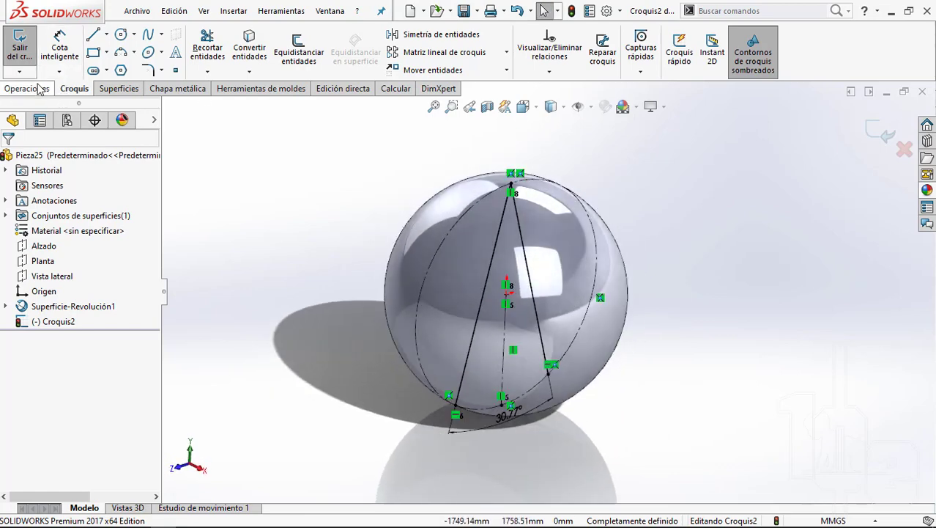
# Step: Create Línea de partición1 by projecting Croquis2 onto the sphere's face
pyautogui.click(38, 88)
pyautogui.click(717, 69)
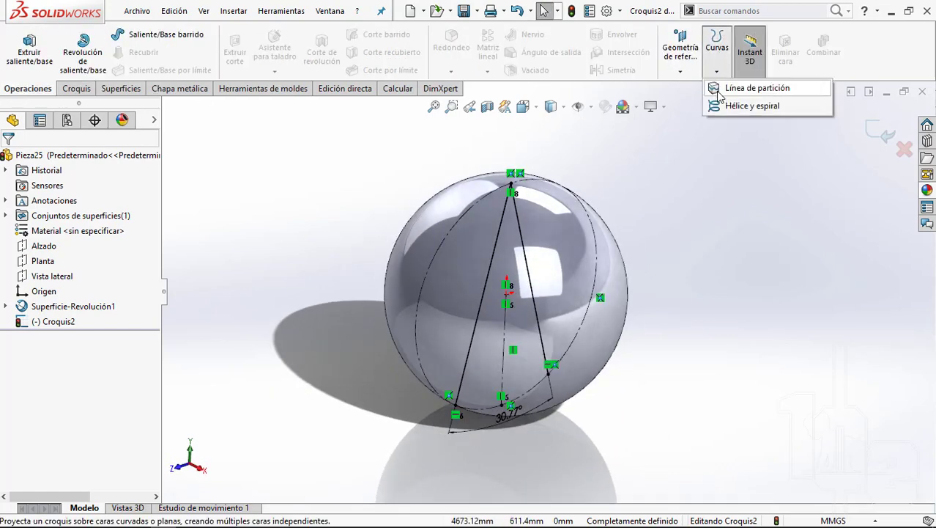
pyautogui.click(718, 90)
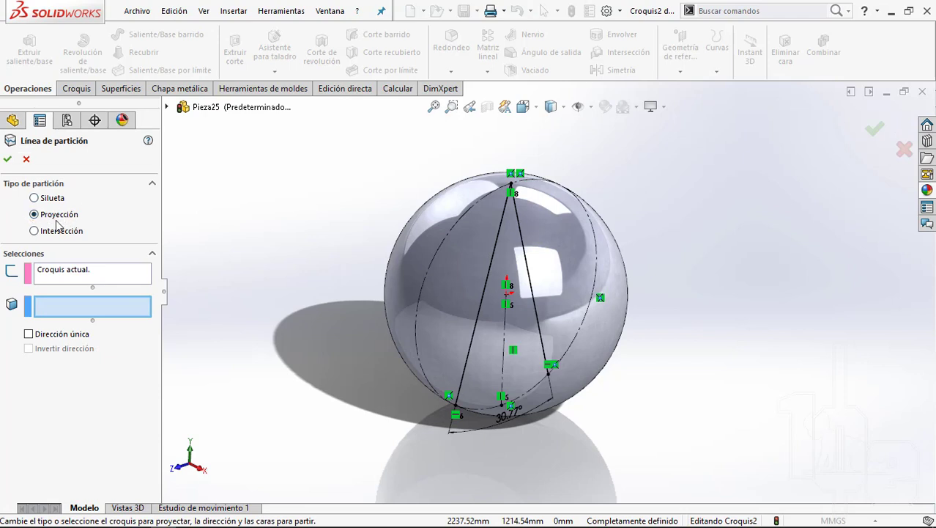
pyautogui.click(53, 276)
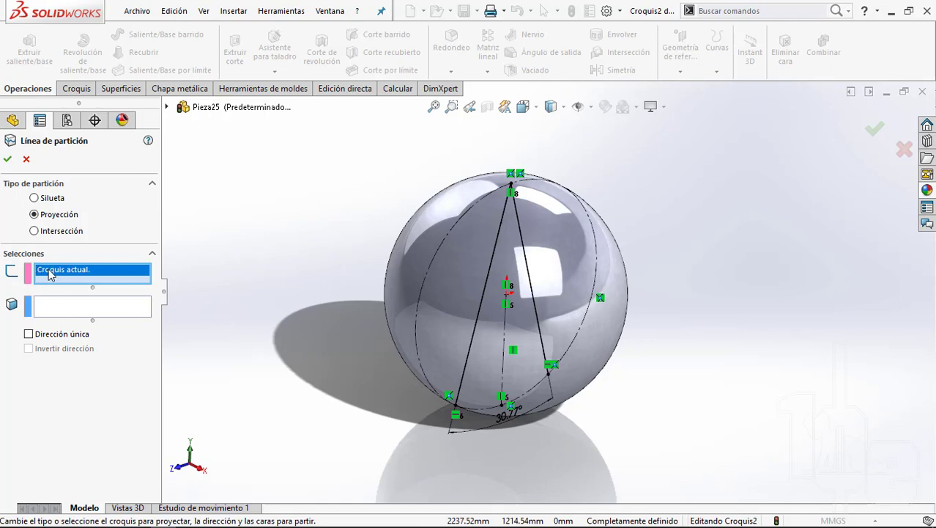
pyautogui.scroll(-3, 578, 213)
pyautogui.scroll(5, 504, 251)
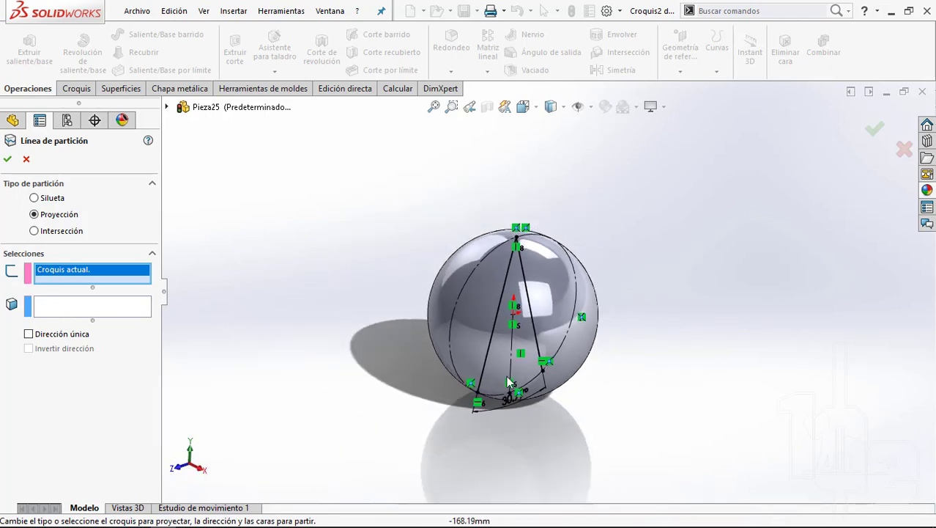
pyautogui.scroll(-3, 503, 250)
pyautogui.scroll(-2, 616, 231)
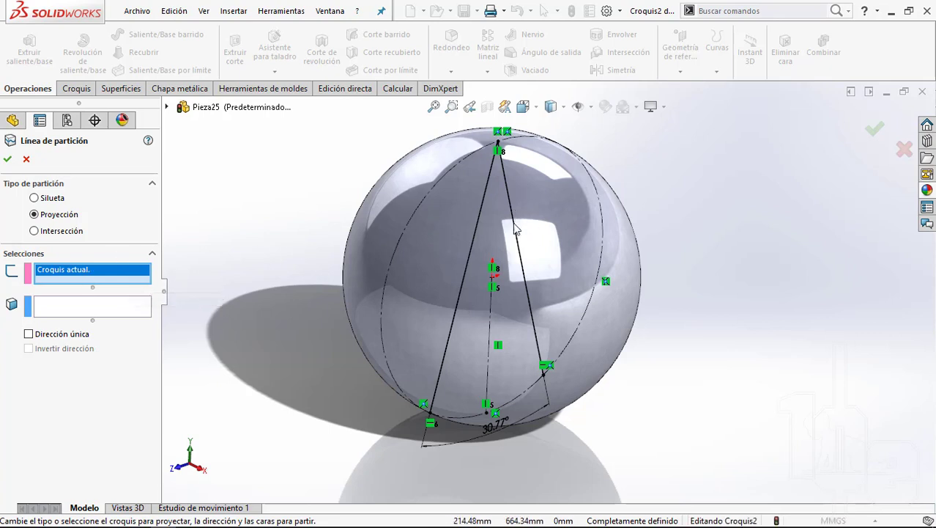
pyautogui.click(45, 308)
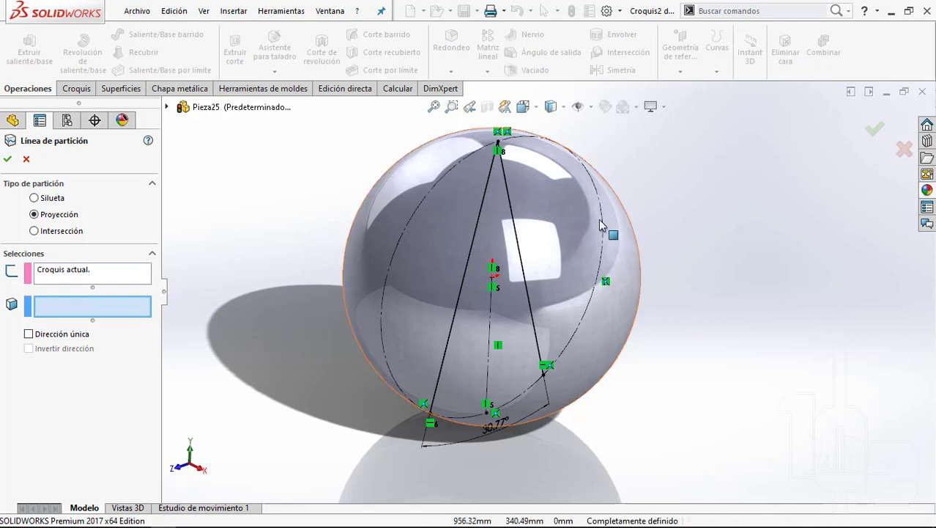
pyautogui.click(537, 202)
pyautogui.rightClick(547, 209)
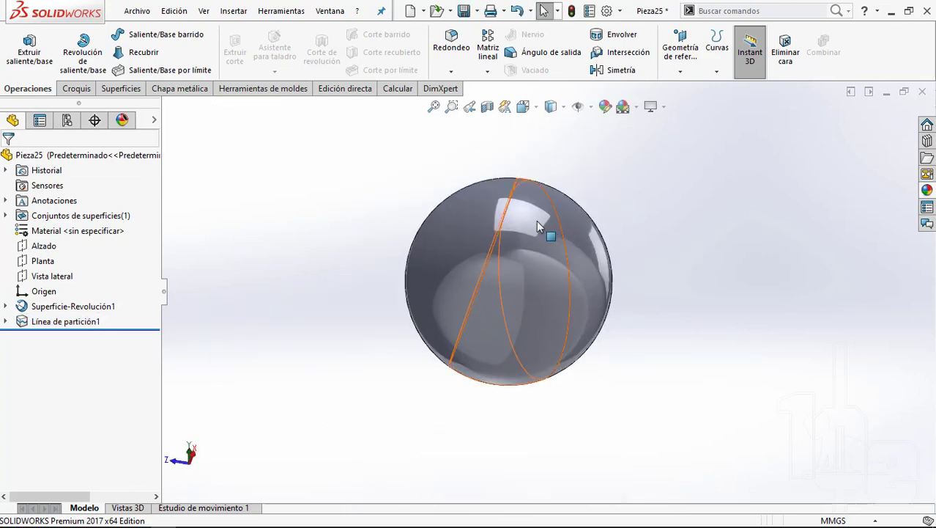
pyautogui.click(536, 221)
pyautogui.moveTo(515, 167)
pyautogui.mouseDown(button='middle')
pyautogui.moveTo(540, 355)
pyautogui.moveTo(715, 314)
pyautogui.moveTo(564, 293)
pyautogui.moveTo(641, 282)
pyautogui.moveTo(512, 280)
pyautogui.mouseUp(button='middle')
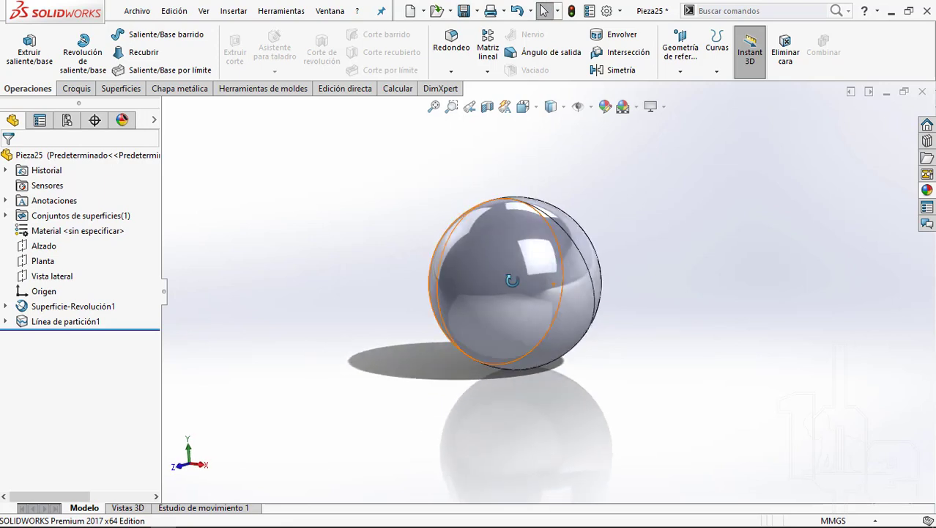
pyautogui.hotkey('ctrl', '7')
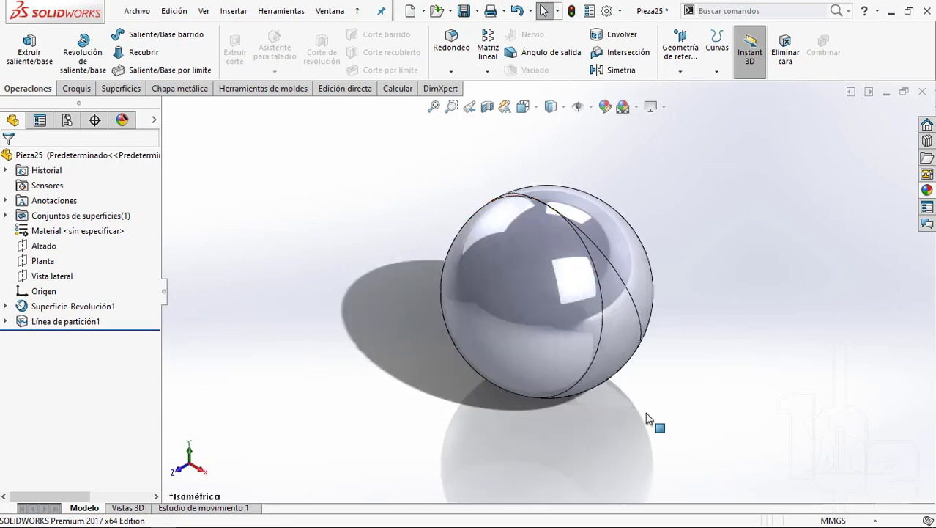
pyautogui.press('Left')
pyautogui.press('Left')
pyautogui.press('Left')
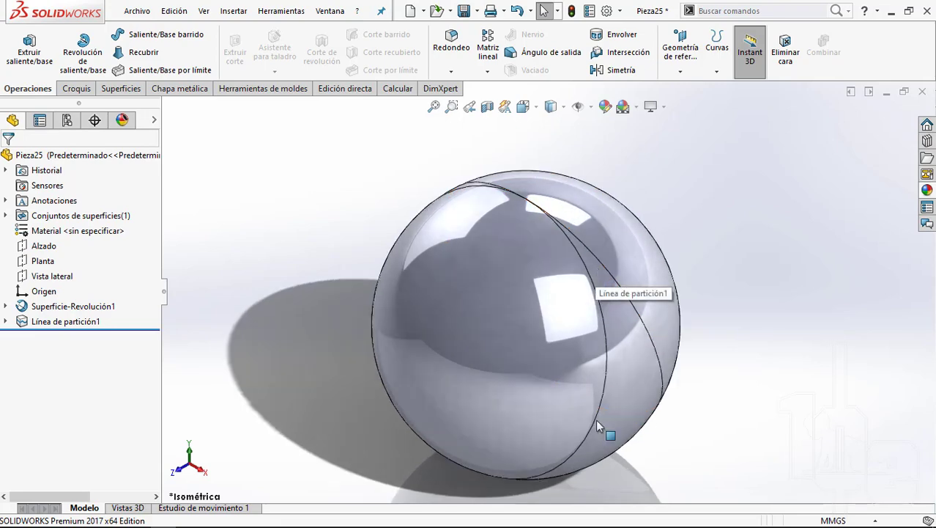
pyautogui.press('Left')
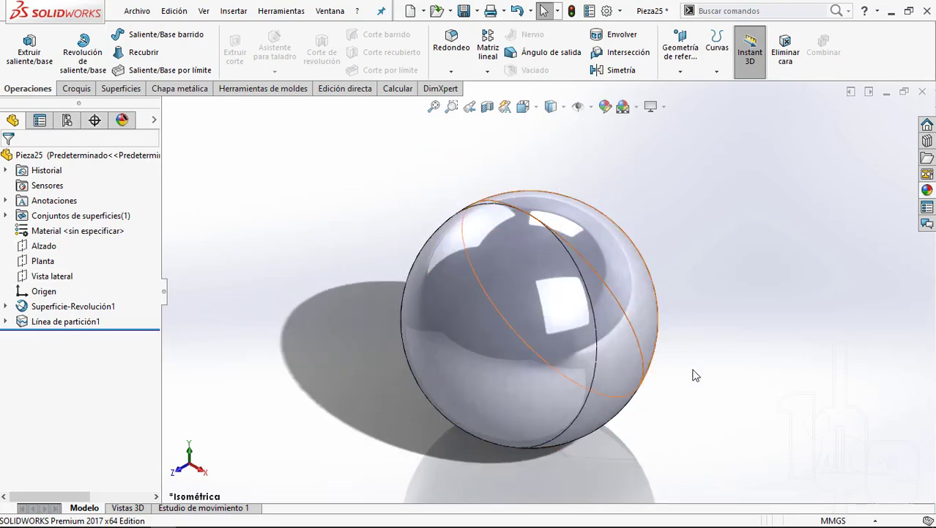
pyautogui.moveTo(505, 293)
pyautogui.mouseDown(button='middle')
pyautogui.moveTo(553, 270)
pyautogui.moveTo(535, 301)
pyautogui.mouseUp(button='middle')
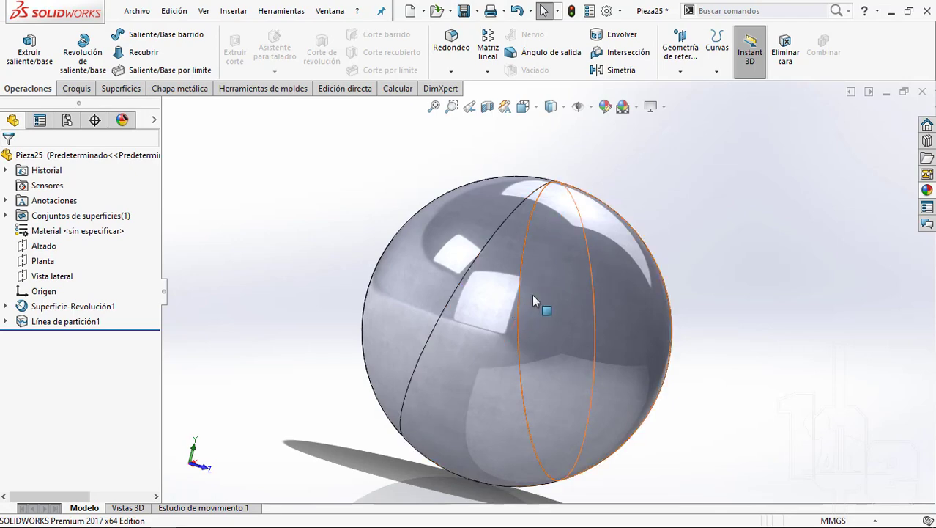
pyautogui.scroll(-2, 524, 304)
pyautogui.click(520, 308)
pyautogui.scroll(3, 520, 308)
pyautogui.moveTo(784, 397)
pyautogui.mouseDown(button='middle')
pyautogui.moveTo(689, 334)
pyautogui.moveTo(646, 334)
pyautogui.mouseUp(button='middle')
pyautogui.scroll(-3, 586, 301)
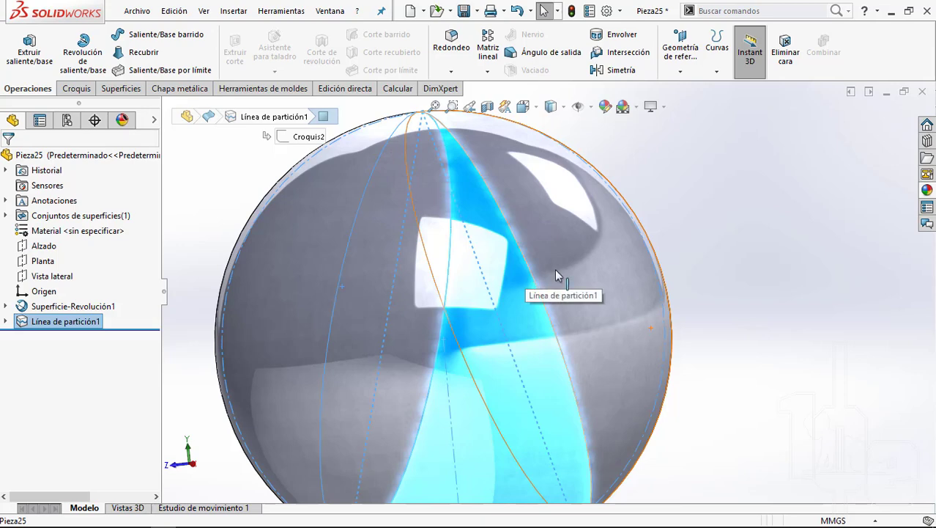
pyautogui.click(710, 273)
pyautogui.hotkey('ctrl', '7')
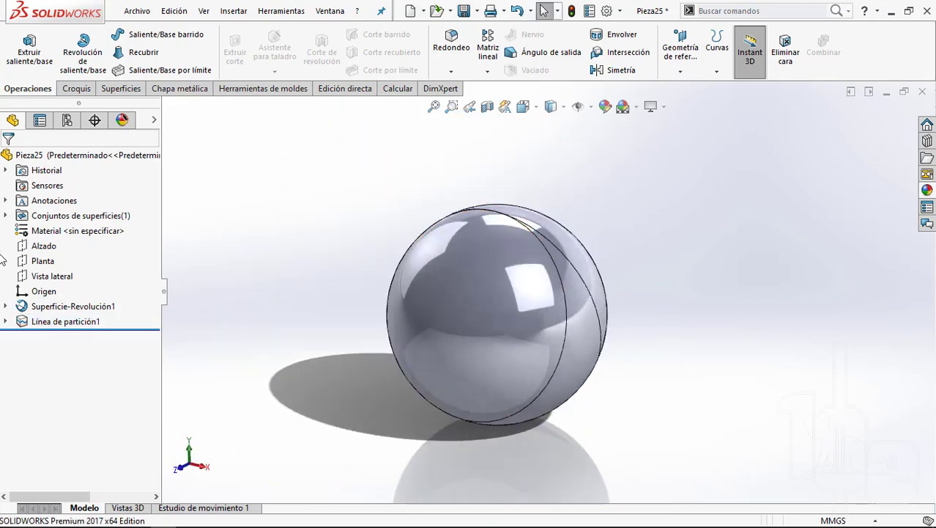
pyautogui.click(36, 264)
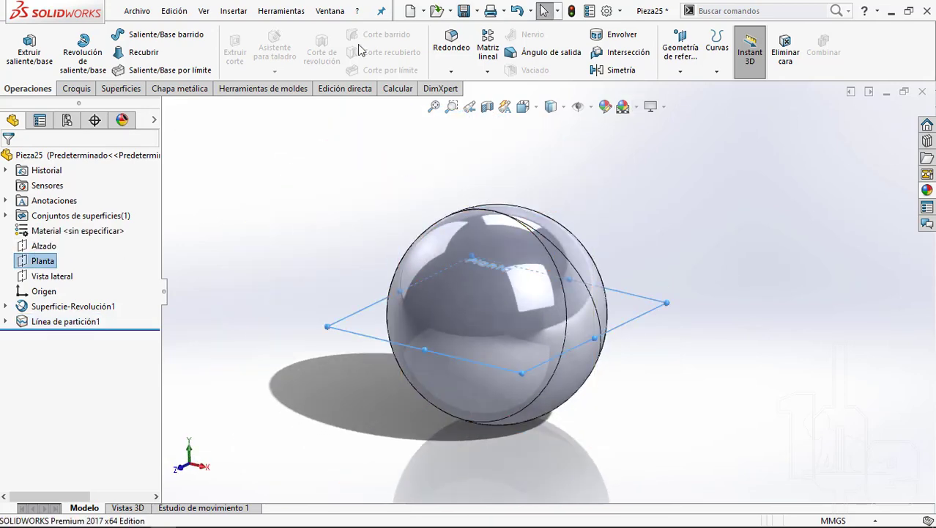
# Step: Create reference plane Plano1 offset 400 mm from Planta
pyautogui.click(686, 60)
pyautogui.click(690, 87)
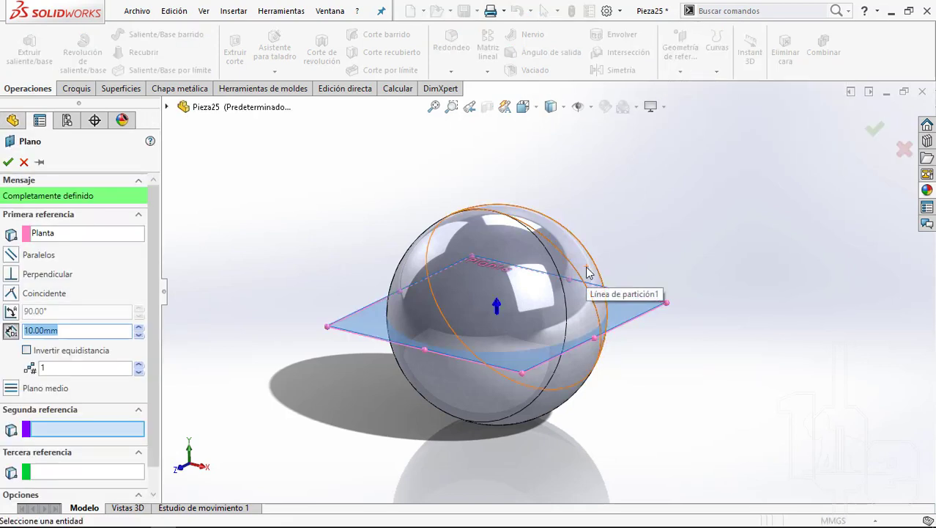
pyautogui.press('Return')
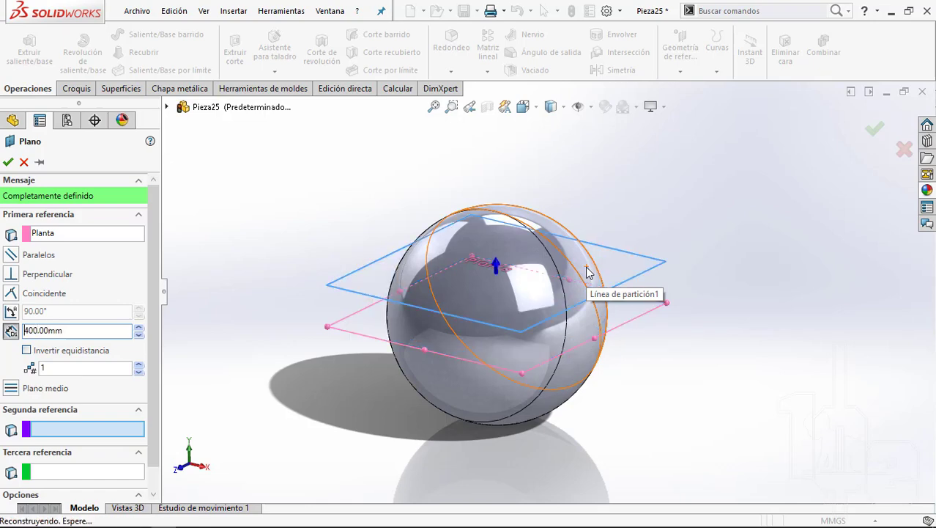
# Step: Orbit around the sphere to inspect the split face
pyautogui.moveTo(683, 213); pyautogui.dragTo(446, 287, button='middle')
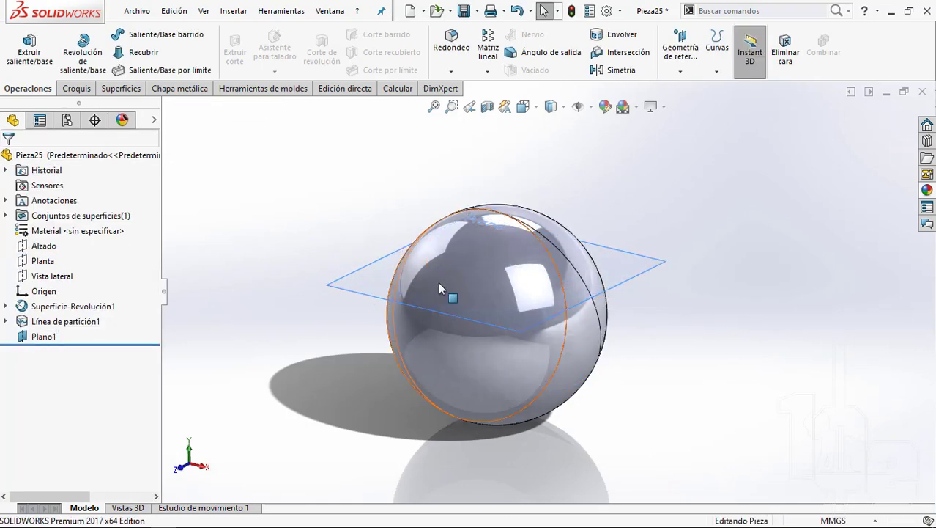
pyautogui.click(650, 305)
pyautogui.moveTo(650, 304)
pyautogui.mouseDown(button='middle')
pyautogui.moveTo(643, 383)
pyautogui.moveTo(584, 333)
pyautogui.moveTo(601, 247)
pyautogui.moveTo(588, 291)
pyautogui.mouseUp(button='middle')
pyautogui.click(764, 200)
# Step: Add an Intersection split line using Plano1 on the sphere face, creating Línea de partición2
pyautogui.scroll(-2, 542, 271)
pyautogui.scroll(-2, 566, 249)
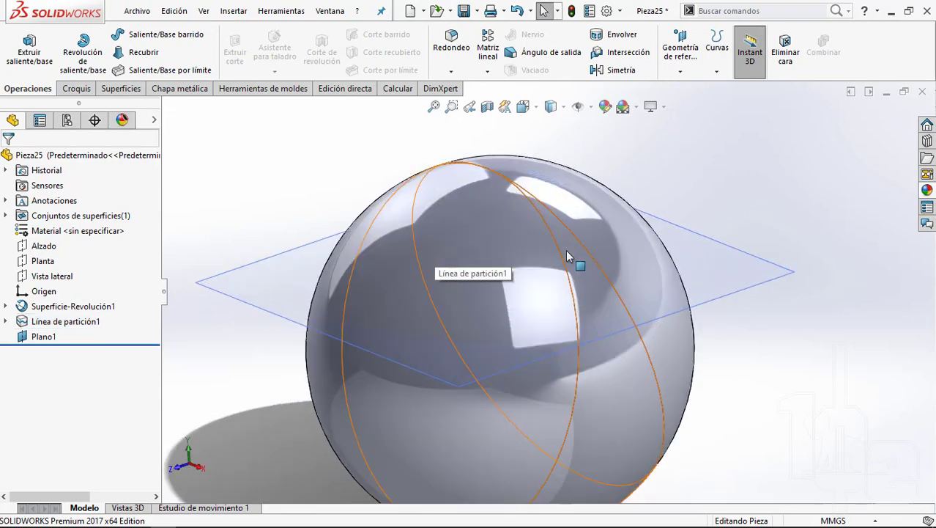
pyautogui.click(717, 71)
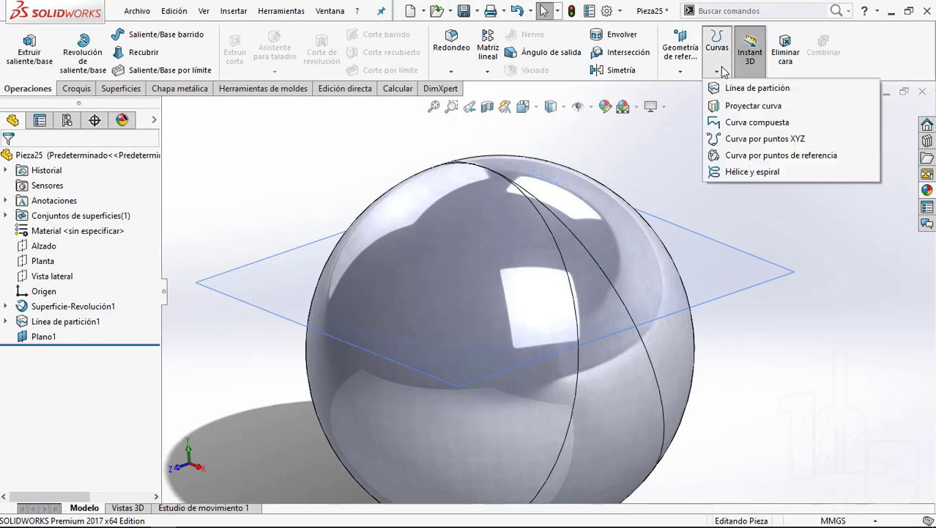
pyautogui.click(725, 86)
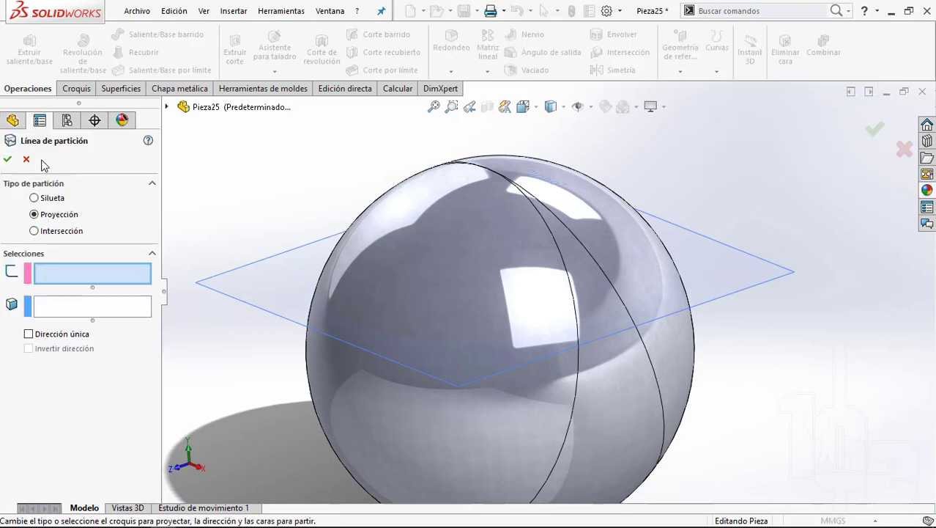
pyautogui.click(45, 238)
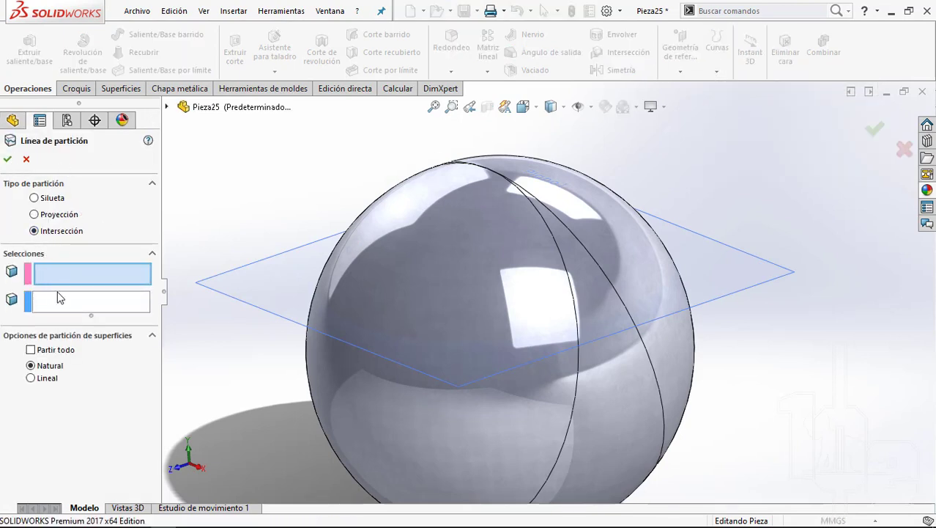
pyautogui.press('f')
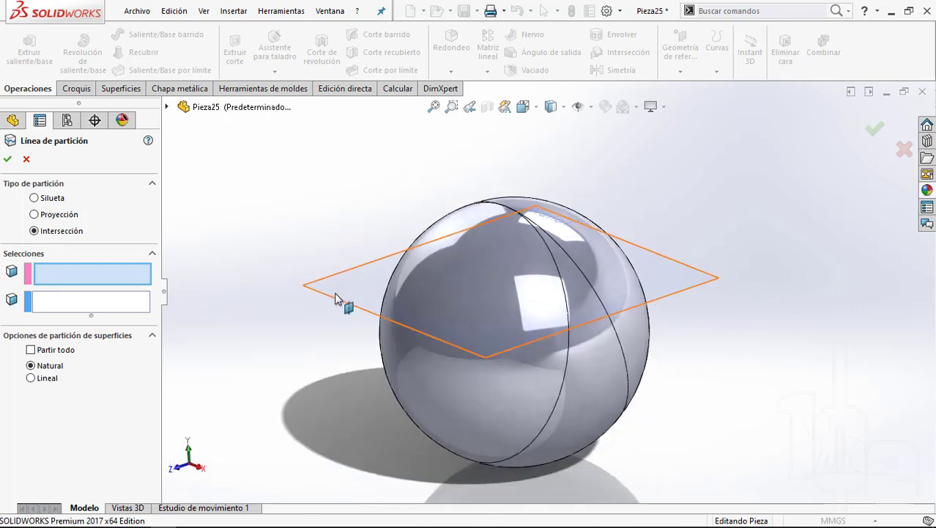
pyautogui.click(335, 299)
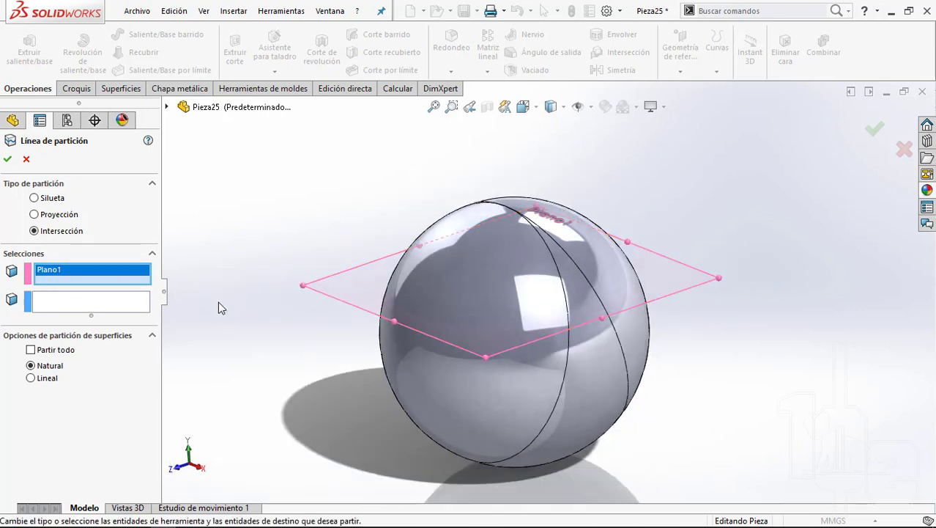
pyautogui.click(54, 298)
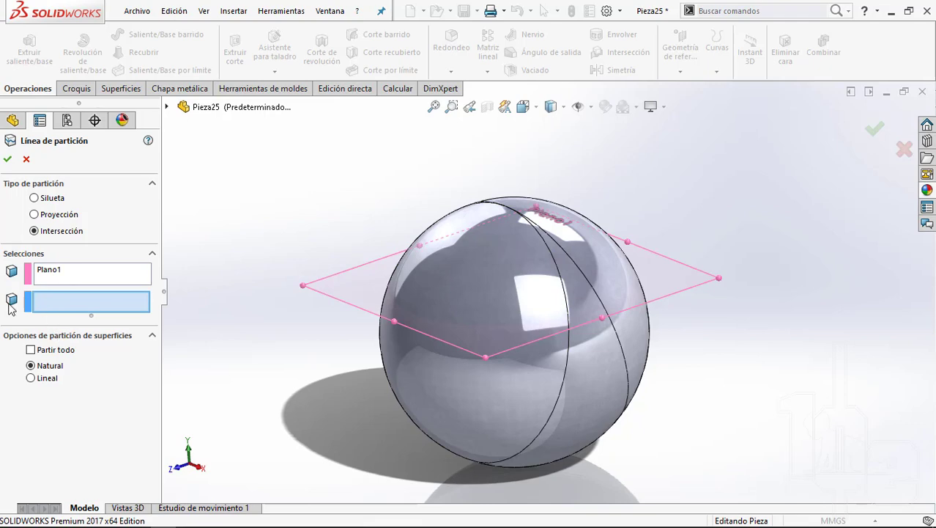
pyautogui.click(590, 359)
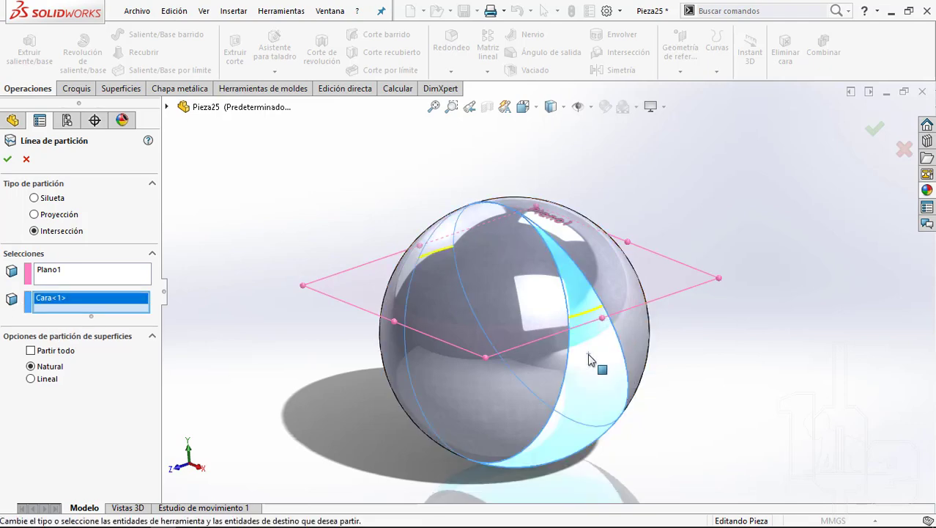
pyautogui.rightClick(590, 359)
pyautogui.moveTo(715, 326)
pyautogui.mouseDown(button='middle')
pyautogui.moveTo(485, 299)
pyautogui.moveTo(562, 296)
pyautogui.mouseUp(button='middle')
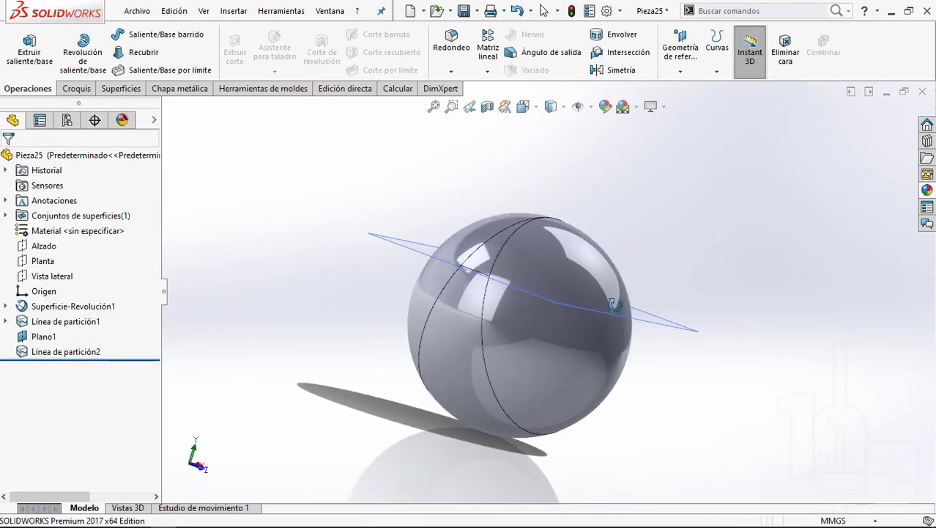
pyautogui.scroll(-6, 465, 315)
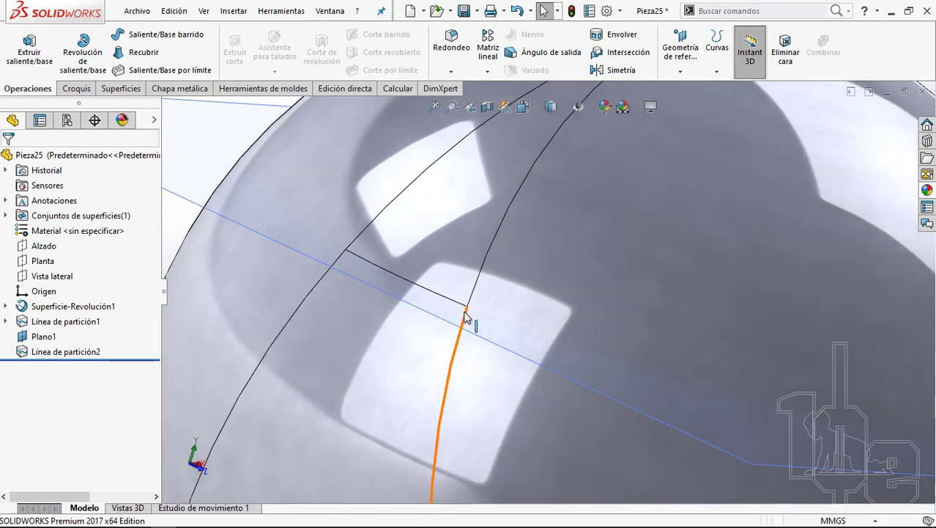
pyautogui.click(465, 315)
pyautogui.scroll(10, 602, 402)
pyautogui.moveTo(602, 401)
pyautogui.mouseDown(button='middle')
pyautogui.moveTo(651, 359)
pyautogui.moveTo(638, 355)
pyautogui.moveTo(703, 349)
pyautogui.moveTo(668, 352)
pyautogui.mouseUp(button='middle')
pyautogui.click(673, 351)
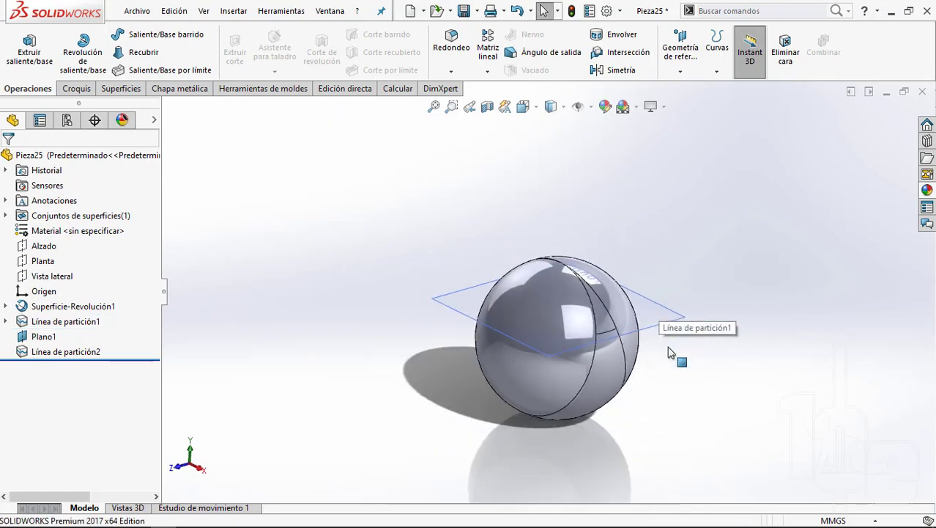
pyautogui.scroll(-3, 668, 353)
pyautogui.moveTo(527, 244)
pyautogui.mouseDown(button='middle')
pyautogui.moveTo(515, 268)
pyautogui.moveTo(522, 303)
pyautogui.mouseUp(button='middle')
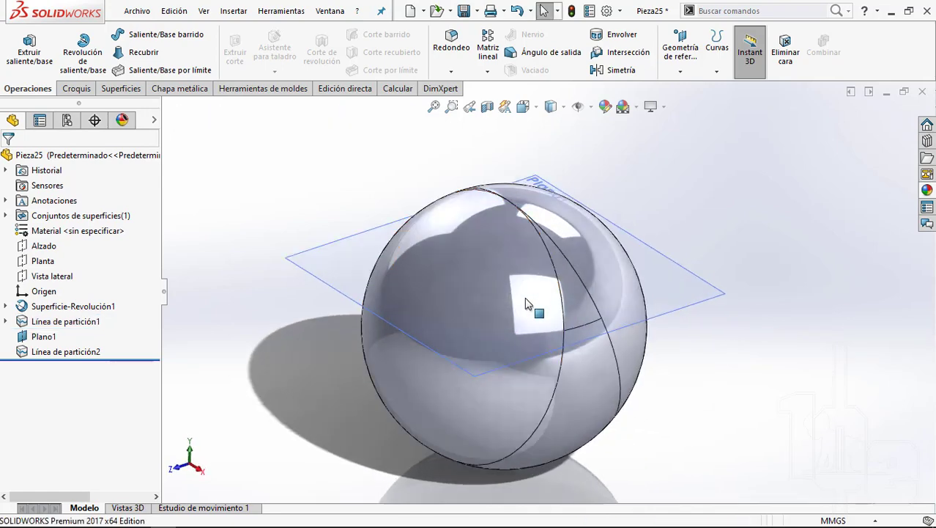
pyautogui.scroll(-2, 526, 303)
pyautogui.click(735, 282)
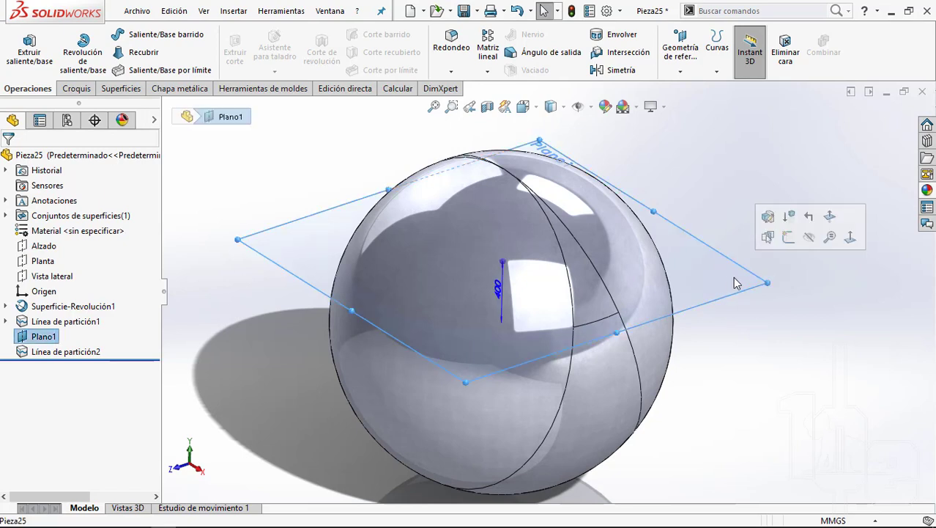
pyautogui.click(739, 300)
pyautogui.click(759, 285)
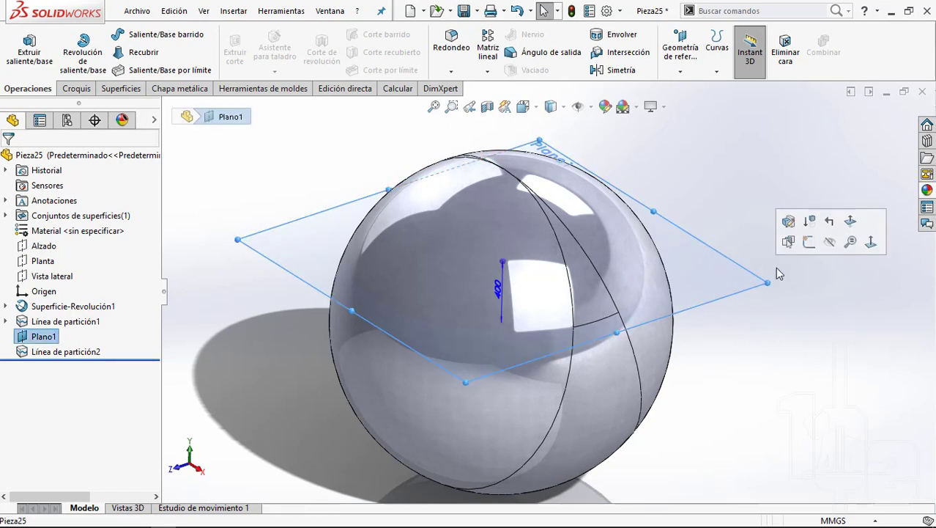
pyautogui.click(833, 252)
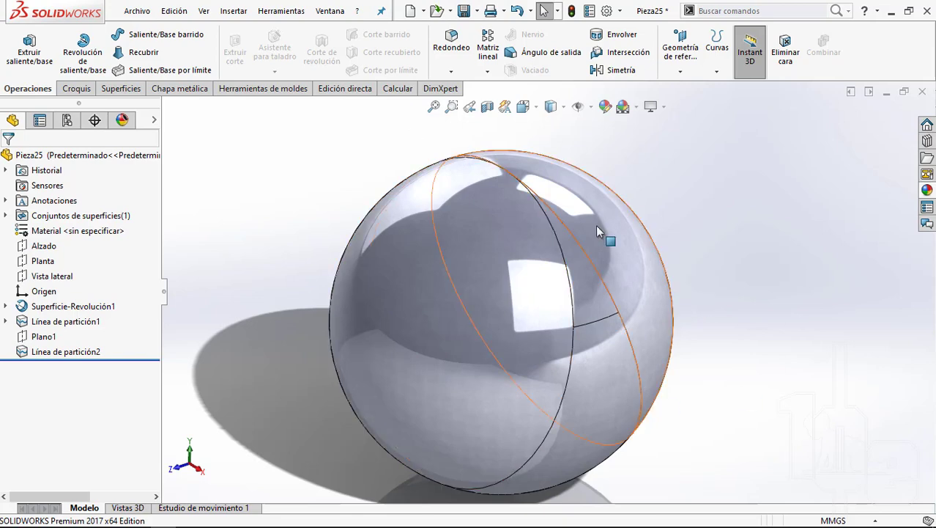
pyautogui.moveTo(454, 334); pyautogui.dragTo(485, 340, button='middle')
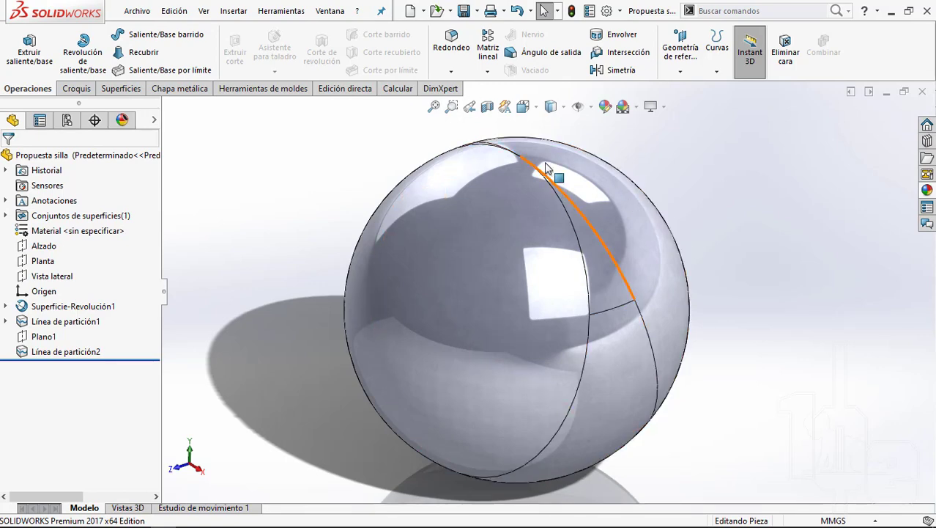
pyautogui.scroll(-3, 577, 328)
pyautogui.moveTo(577, 328); pyautogui.dragTo(555, 213, button='middle')
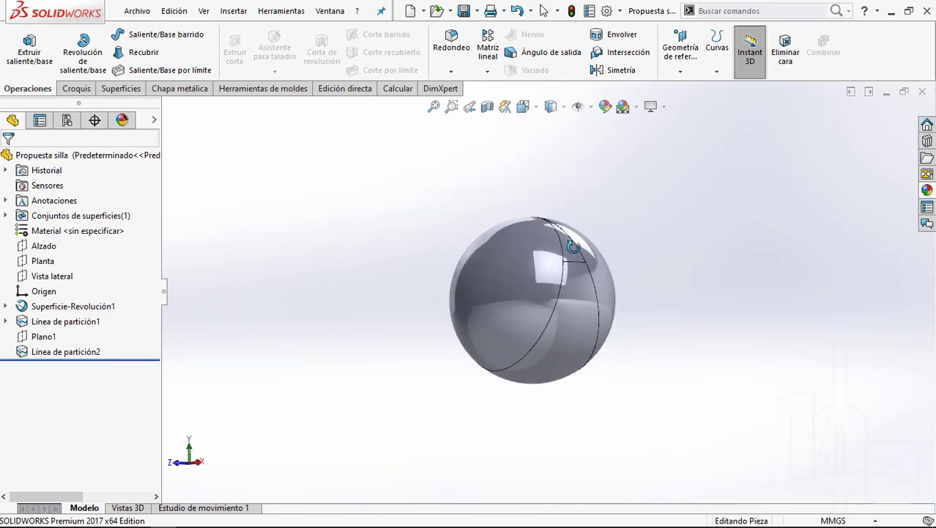
pyautogui.scroll(3, 555, 207)
pyautogui.moveTo(720, 252)
pyautogui.mouseDown(button='middle')
pyautogui.moveTo(477, 271)
pyautogui.moveTo(428, 265)
pyautogui.moveTo(353, 284)
pyautogui.moveTo(393, 282)
pyautogui.moveTo(392, 310)
pyautogui.moveTo(504, 314)
pyautogui.moveTo(521, 291)
pyautogui.moveTo(683, 338)
pyautogui.mouseUp(button='middle')
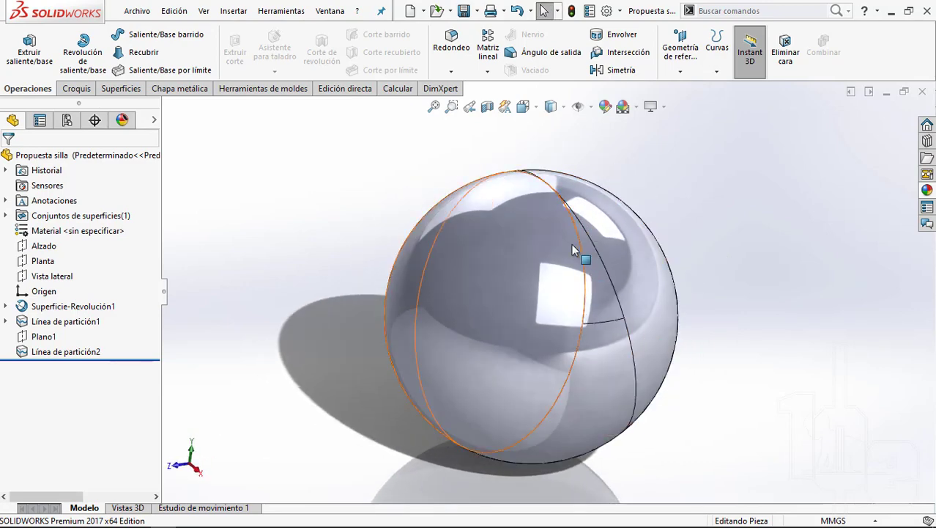
pyautogui.scroll(3, 557, 199)
pyautogui.scroll(-3, 556, 209)
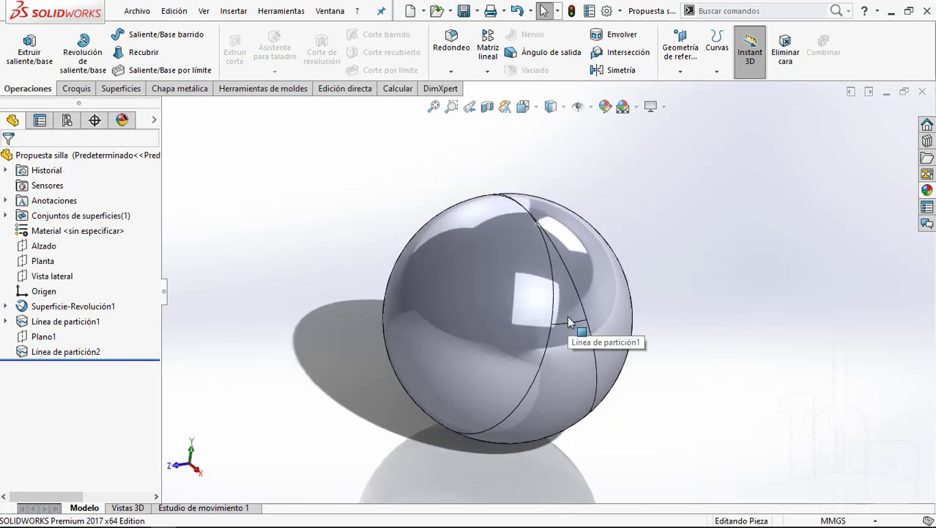
pyautogui.click(61, 283)
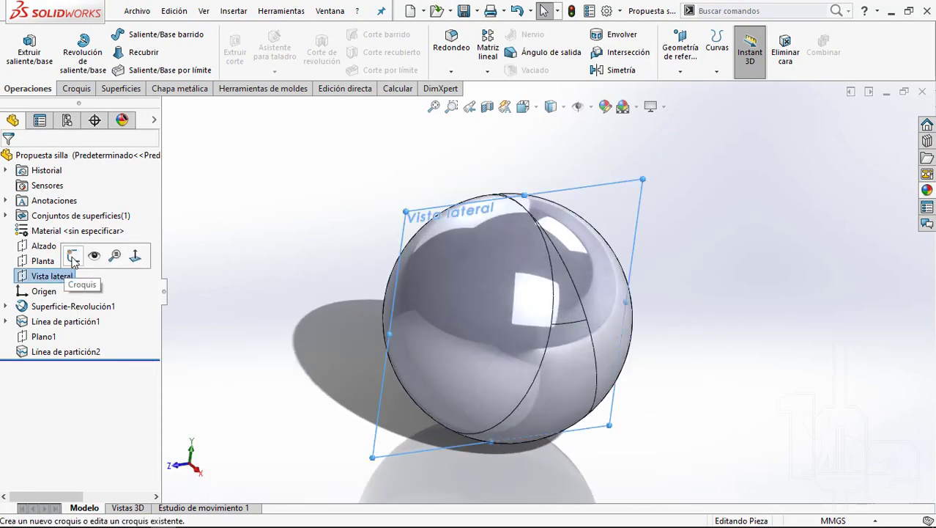
# Step: Start a sketch on Vista lateral and draw a centre rectangle at the split lines' apex
pyautogui.click(73, 254)
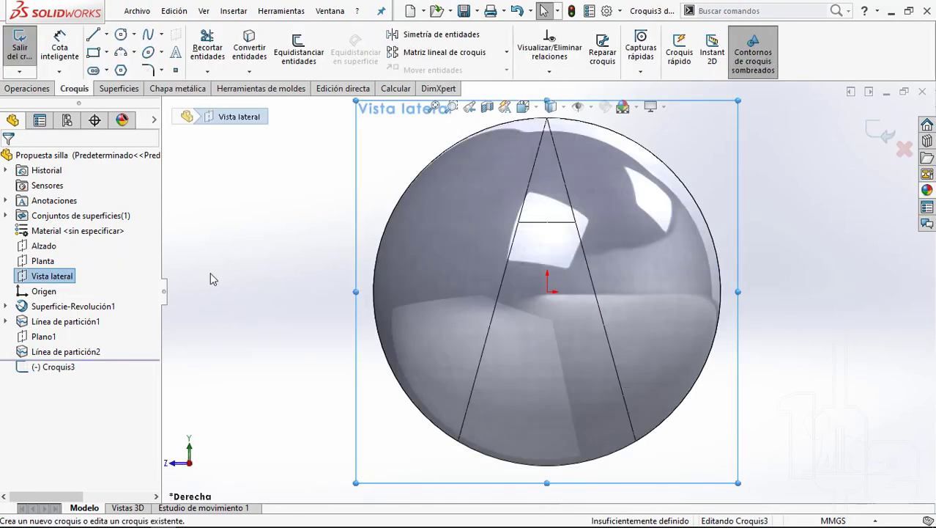
pyautogui.click(210, 279)
pyautogui.scroll(-2, 502, 211)
pyautogui.scroll(-2, 586, 196)
pyautogui.scroll(-2, 594, 186)
pyautogui.scroll(-2, 604, 189)
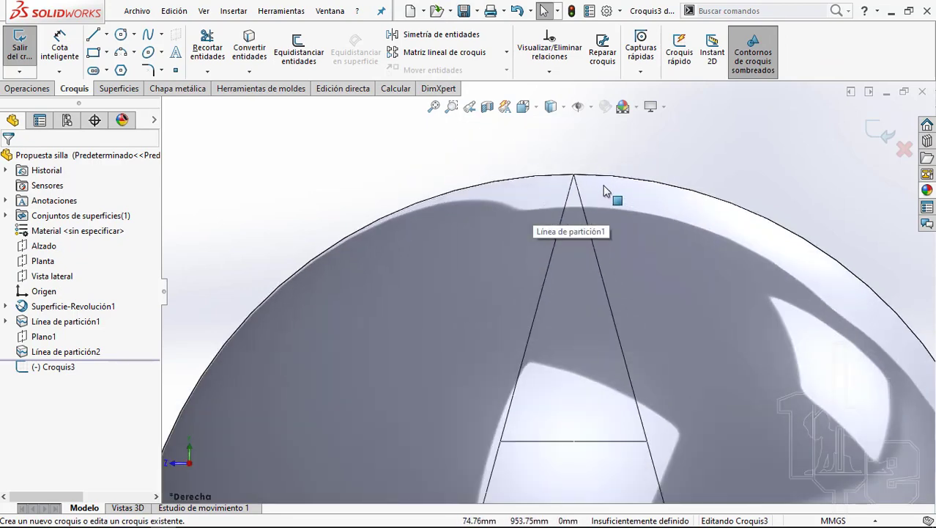
pyautogui.click(107, 53)
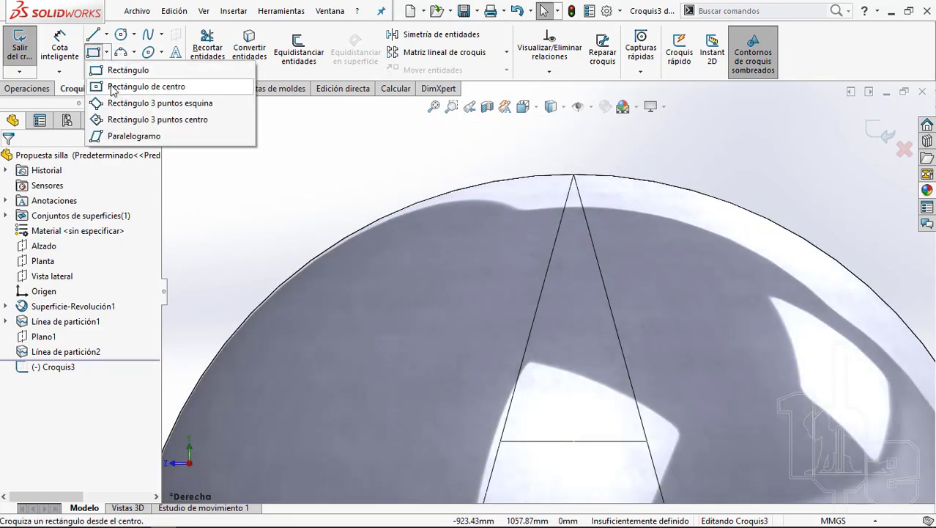
pyautogui.click(151, 93)
pyautogui.click(574, 174)
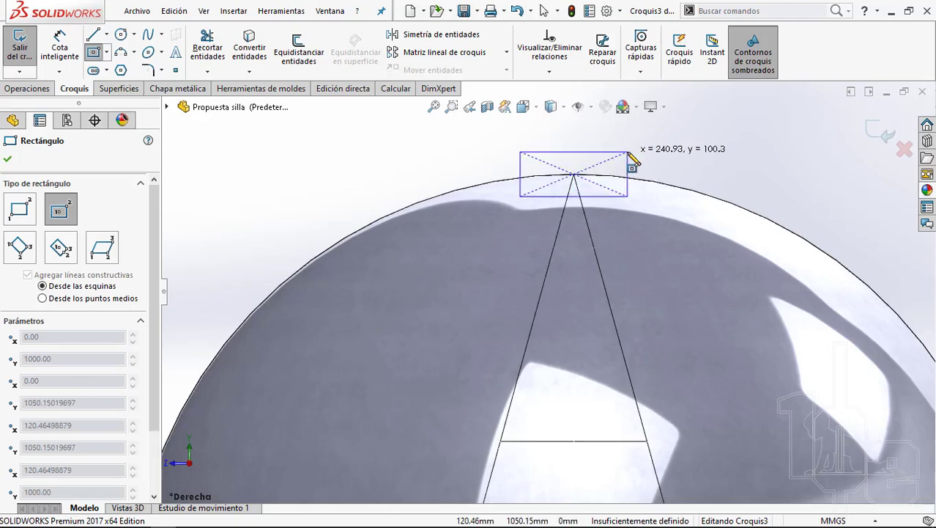
pyautogui.click(627, 152)
pyautogui.keyDown('ctrl'); pyautogui.moveTo(628, 156); pyautogui.dragTo(570, 293, button='middle'); pyautogui.keyUp('ctrl')
pyautogui.press('Escape')
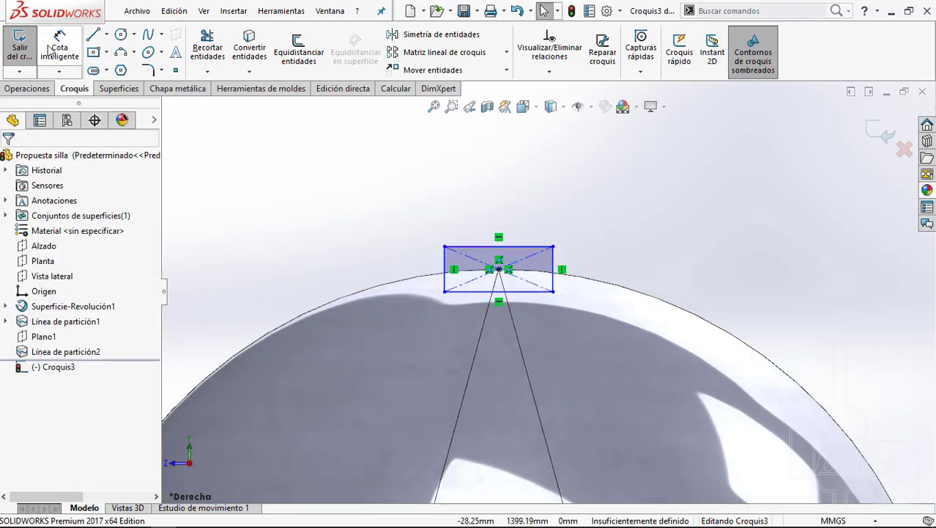
# Step: Dimension the rectangle width 100 and height 50, then switch to isometric view
pyautogui.click(524, 247)
pyautogui.click(523, 238)
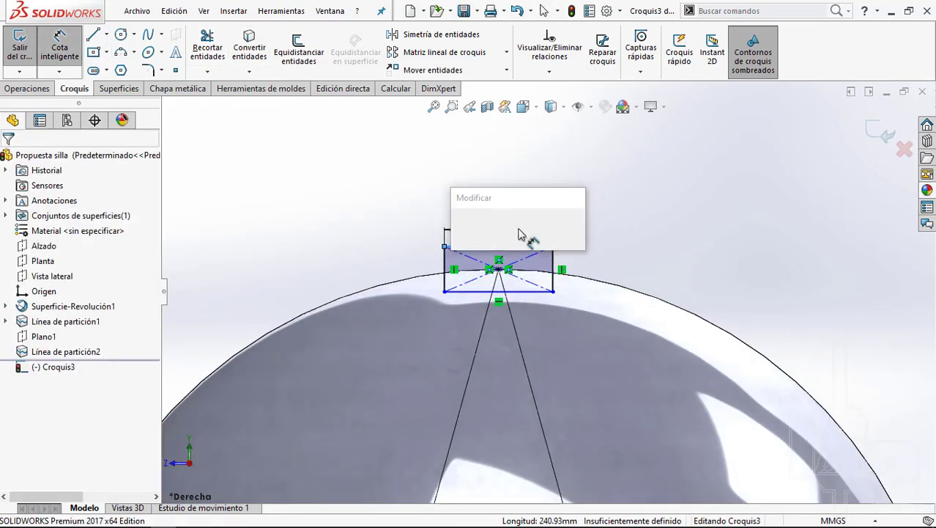
pyautogui.write('100')
pyautogui.press('Return')
pyautogui.scroll(5, 545, 213)
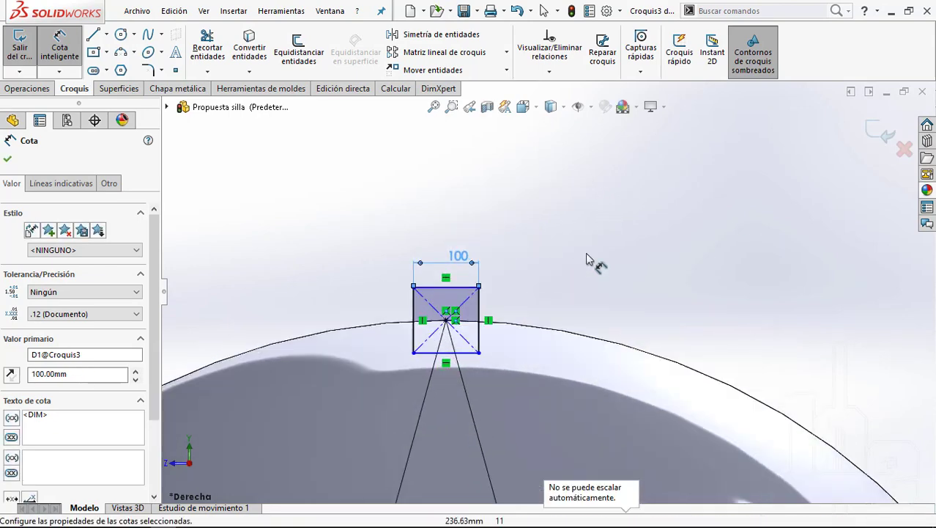
pyautogui.press('Escape')
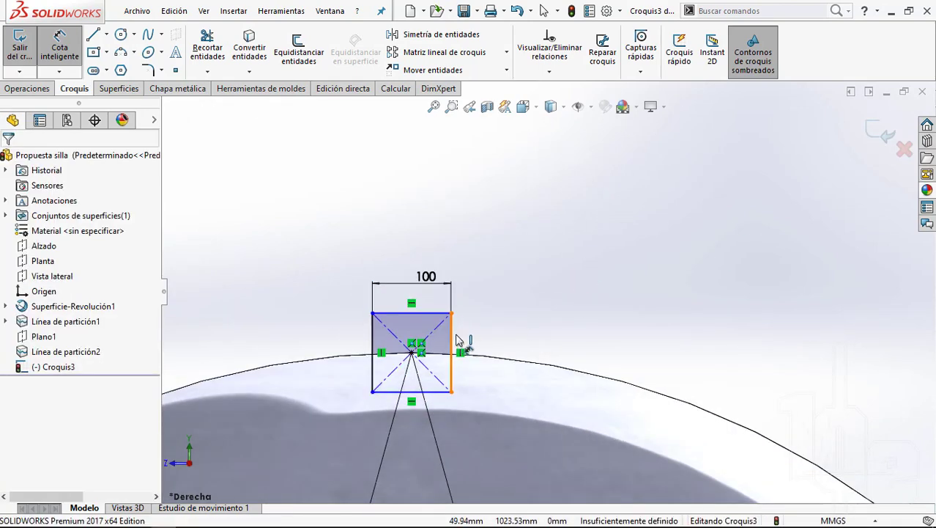
pyautogui.click(451, 345)
pyautogui.click(491, 336)
pyautogui.write('50')
pyautogui.press('Return')
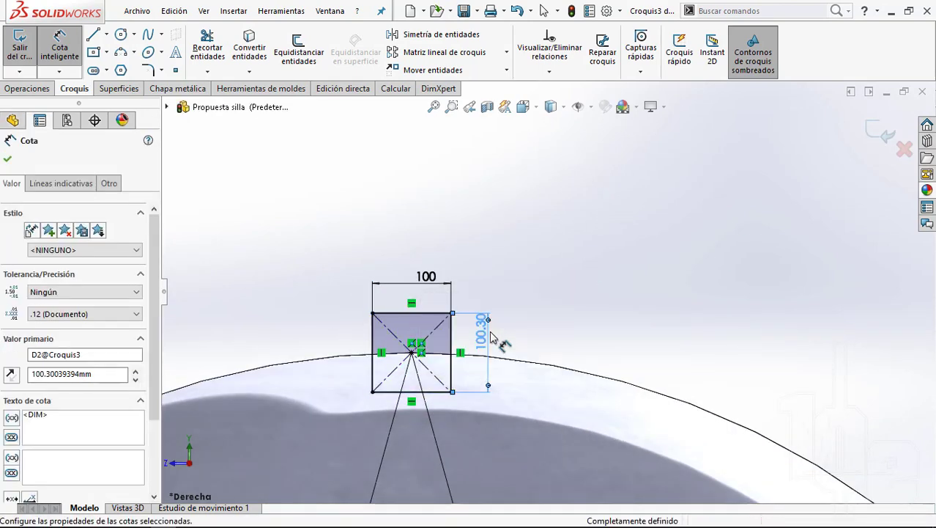
pyautogui.press('Escape')
pyautogui.press('Escape')
pyautogui.hotkey('ctrl', '7')
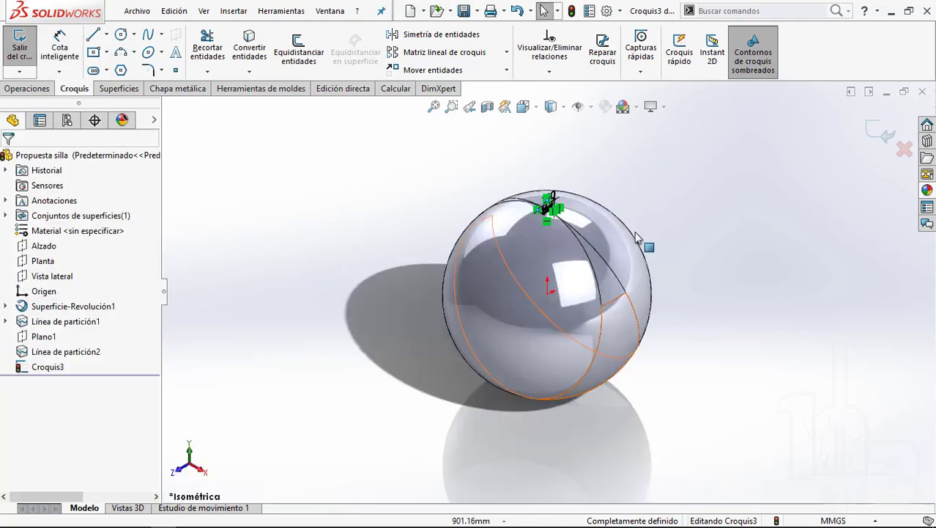
pyautogui.scroll(-2, 513, 219)
pyautogui.scroll(-3, 513, 220)
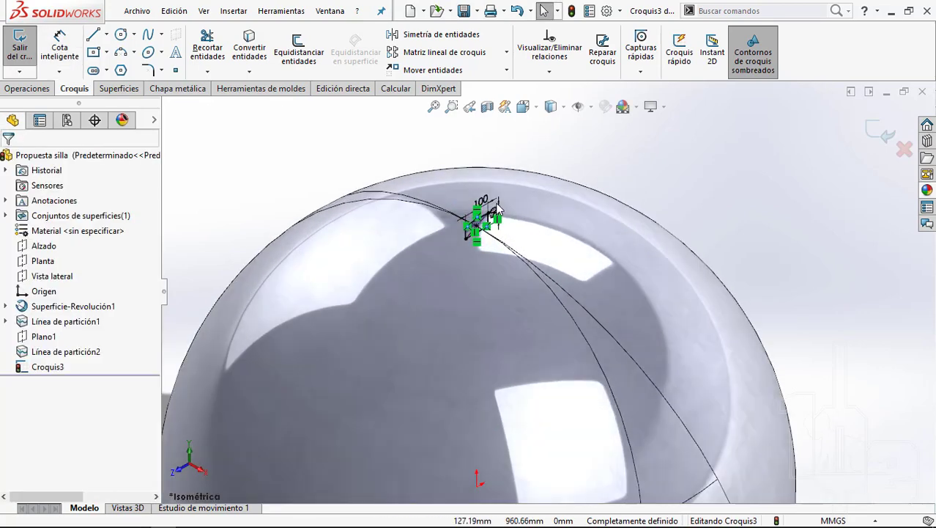
pyautogui.scroll(8, 557, 394)
pyautogui.scroll(-3, 557, 394)
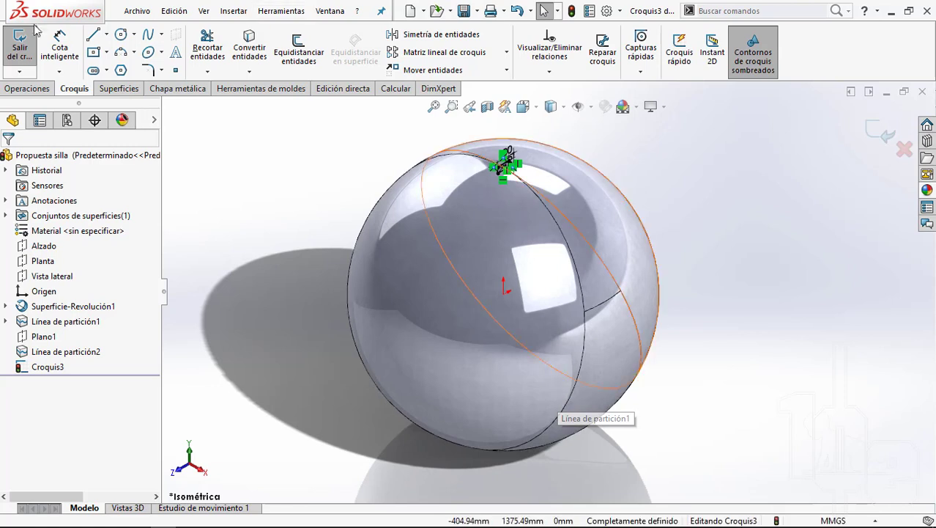
# Step: Start a Saliente/Base barrido sweep with the square sketch Croquis3 as its profile
pyautogui.click(32, 91)
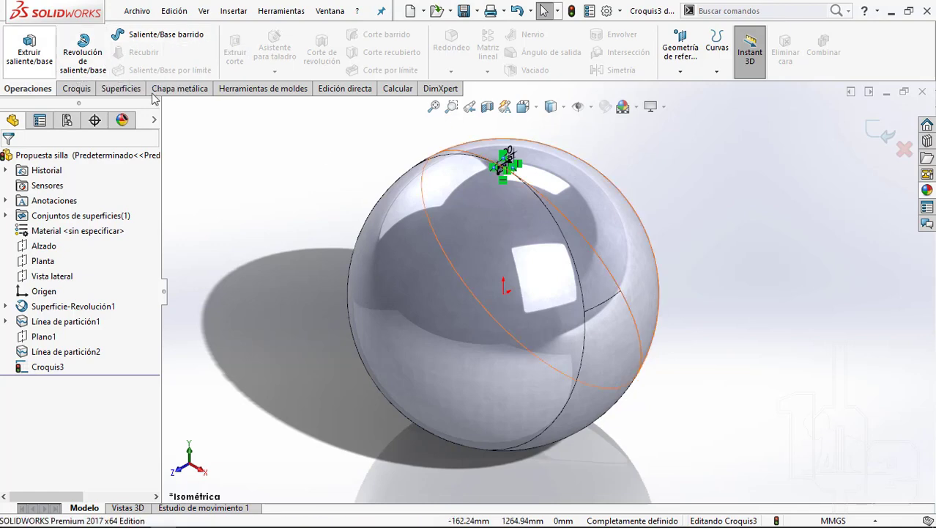
pyautogui.click(118, 88)
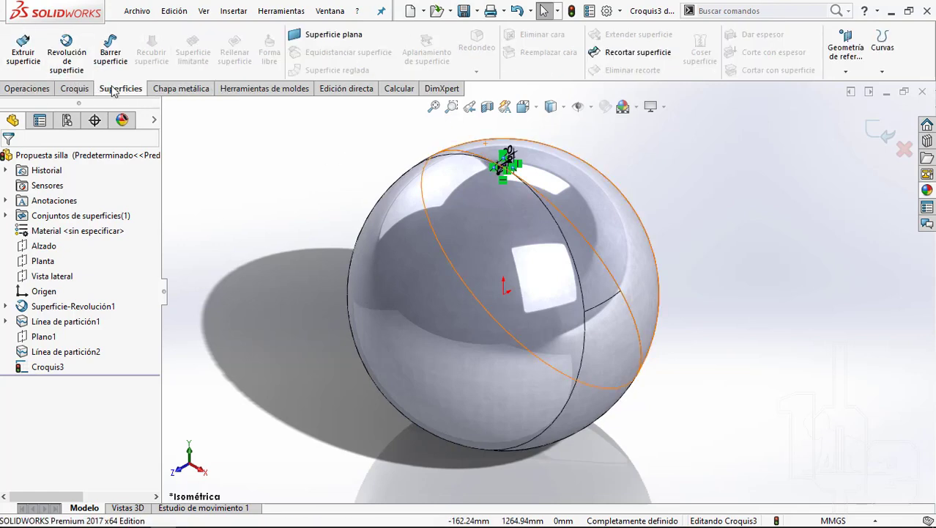
pyautogui.click(17, 91)
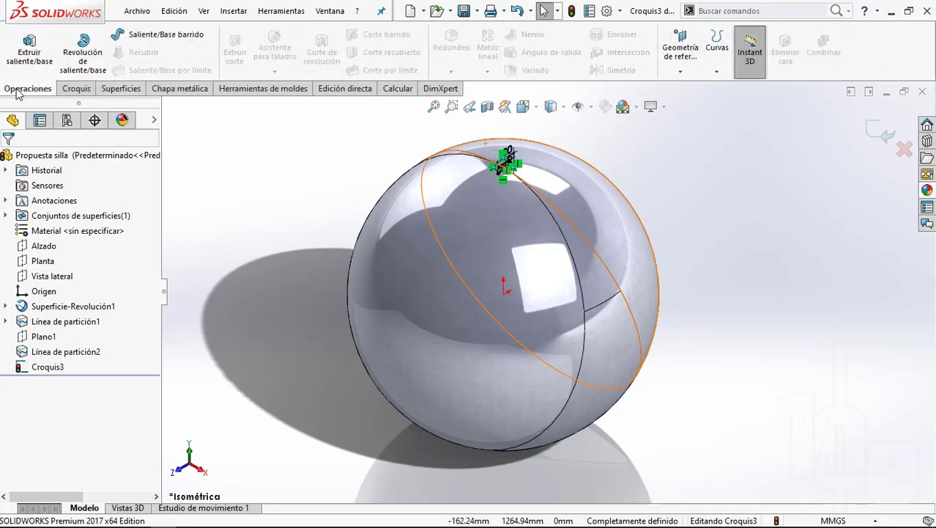
pyautogui.click(157, 35)
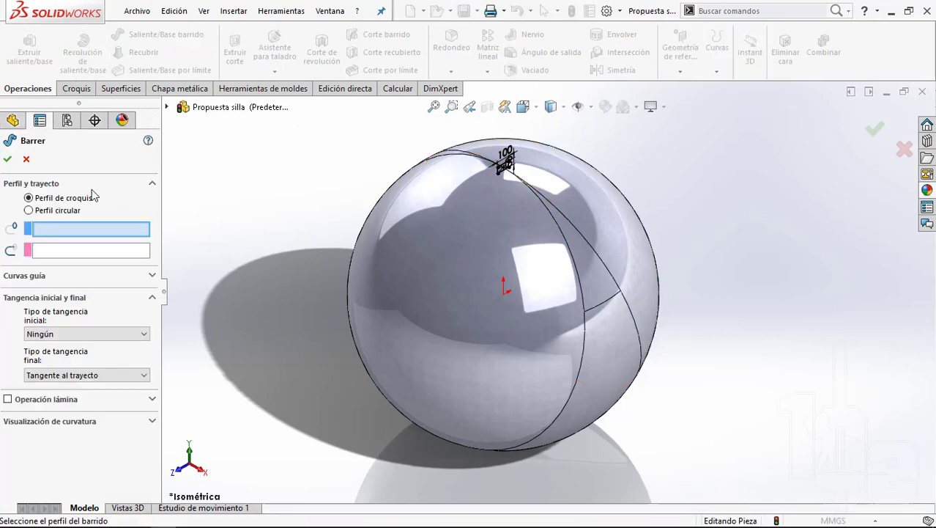
pyautogui.scroll(-2, 507, 186)
pyautogui.scroll(-5, 506, 186)
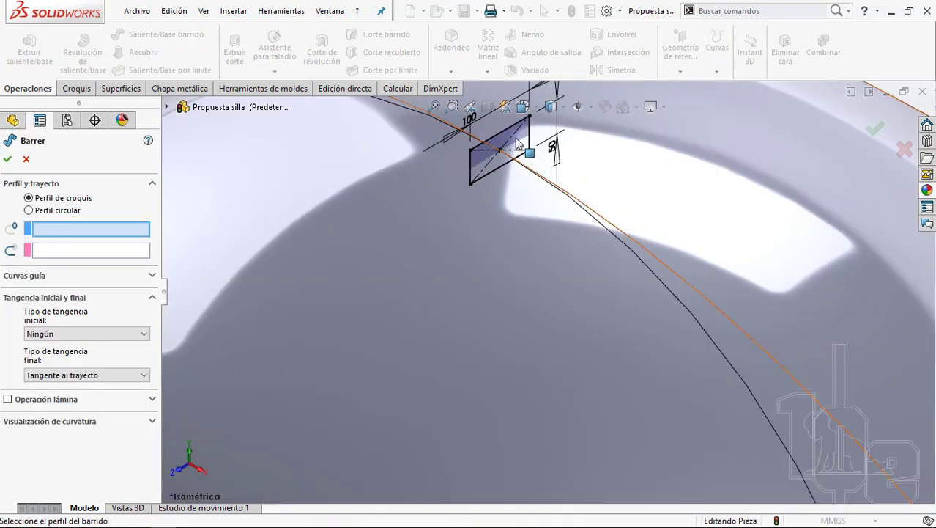
pyautogui.click(519, 132)
pyautogui.scroll(5, 527, 271)
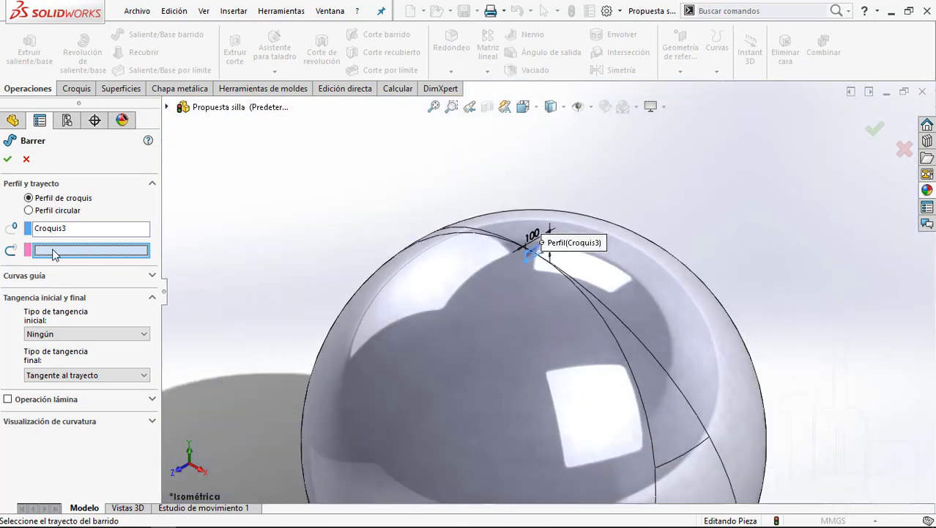
# Step: Gather sphere arcs into a SelectionManager path group, then cancel the wrong selection
pyautogui.rightClick(52, 249)
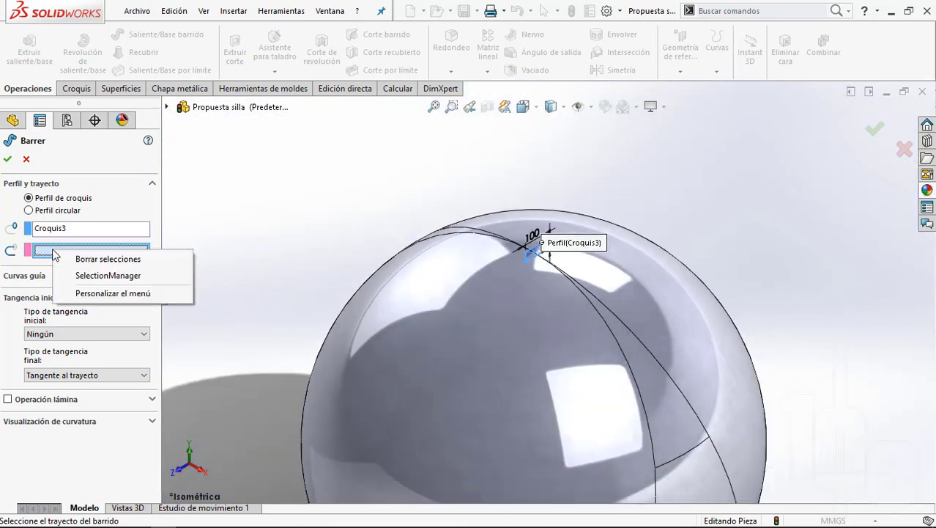
pyautogui.click(108, 276)
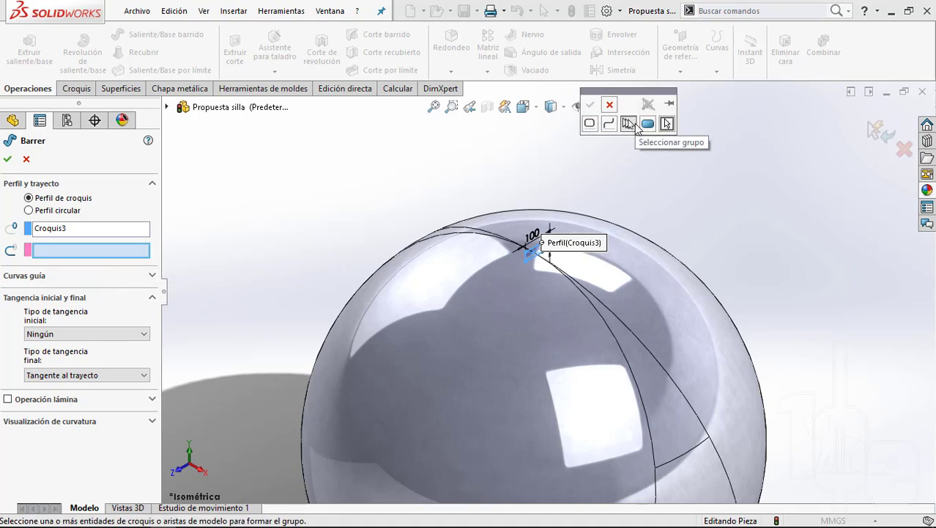
pyautogui.click(628, 124)
pyautogui.scroll(-2, 644, 300)
pyautogui.scroll(-2, 590, 313)
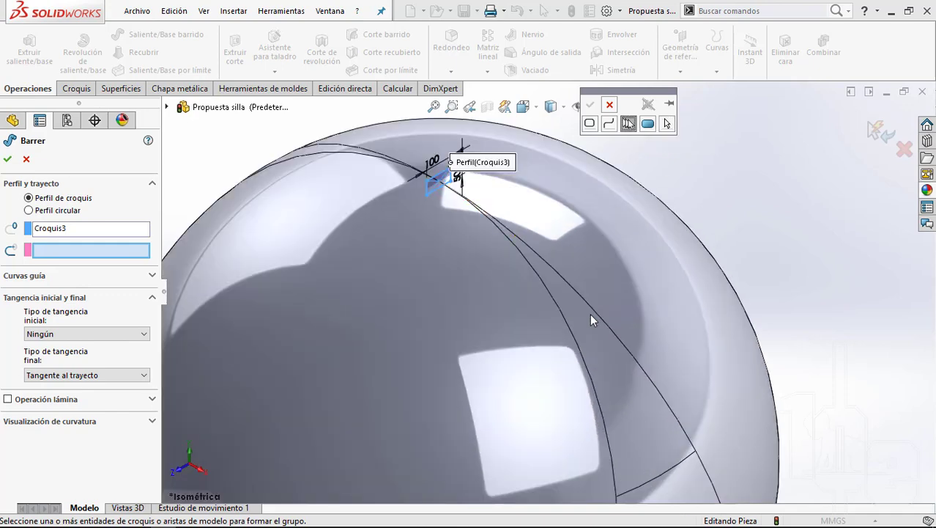
pyautogui.scroll(4, 536, 341)
pyautogui.scroll(-2, 547, 259)
pyautogui.click(558, 254)
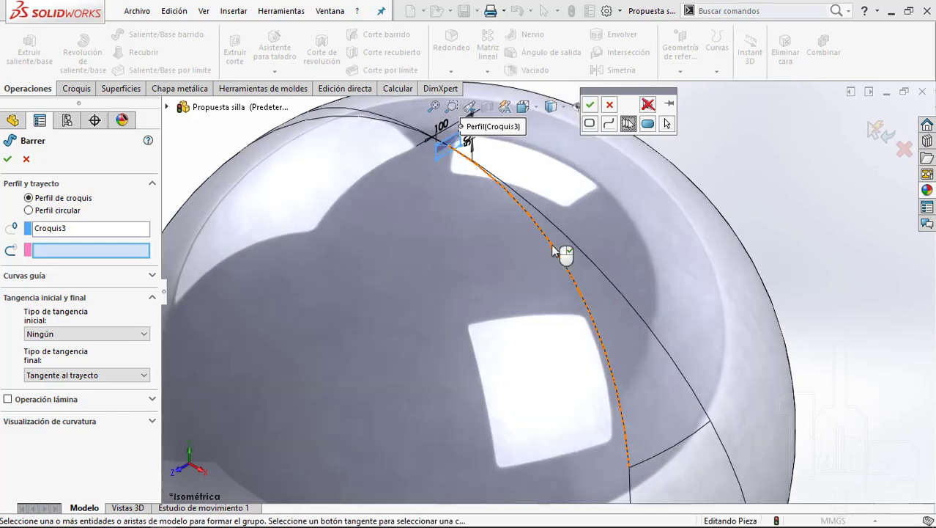
pyautogui.scroll(3, 555, 250)
pyautogui.scroll(2, 555, 251)
pyautogui.scroll(-2, 557, 256)
pyautogui.scroll(-2, 592, 315)
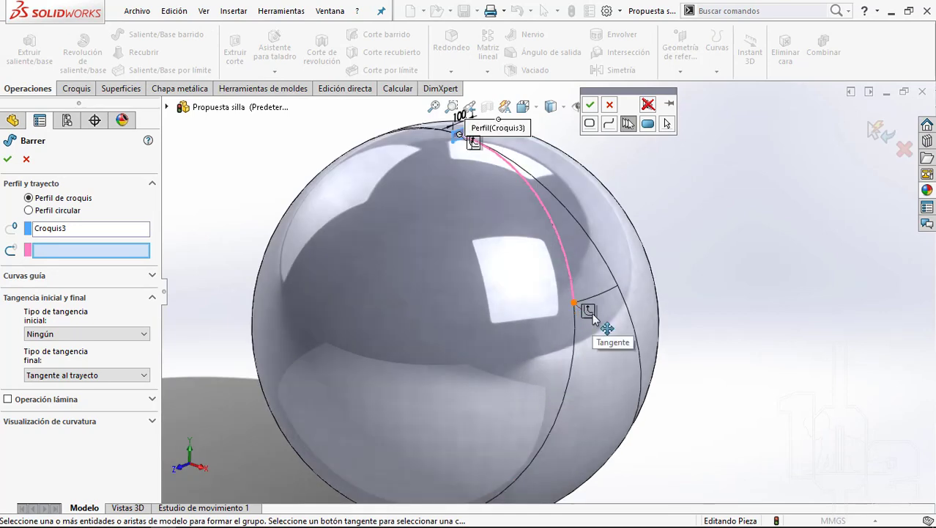
pyautogui.click(593, 317)
pyautogui.scroll(2, 491, 325)
pyautogui.scroll(2, 495, 187)
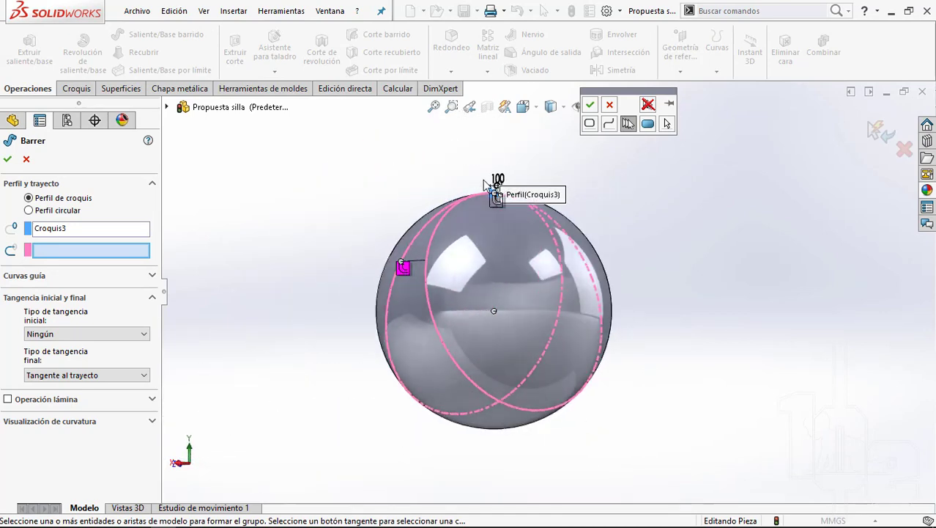
pyautogui.moveTo(384, 234); pyautogui.dragTo(570, 167, button='middle')
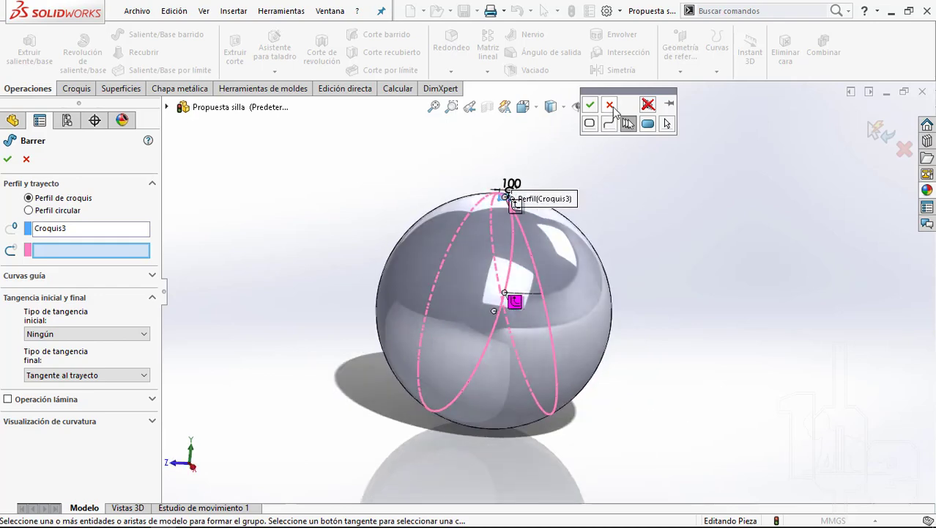
pyautogui.click(609, 104)
# Step: Retry the path group with the top-to-horizontal arc and the next arc, then cancel again
pyautogui.moveTo(469, 279); pyautogui.dragTo(428, 313, button='middle')
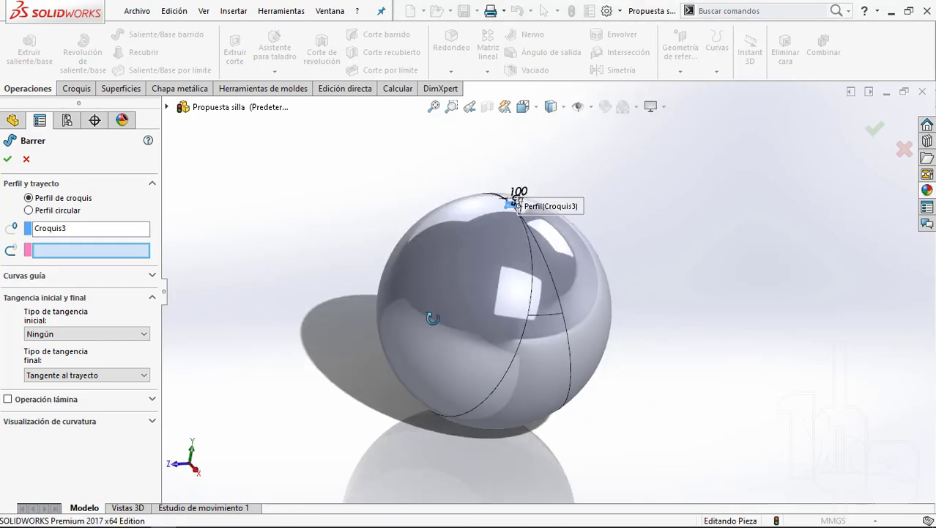
pyautogui.rightClick(57, 254)
pyautogui.click(117, 275)
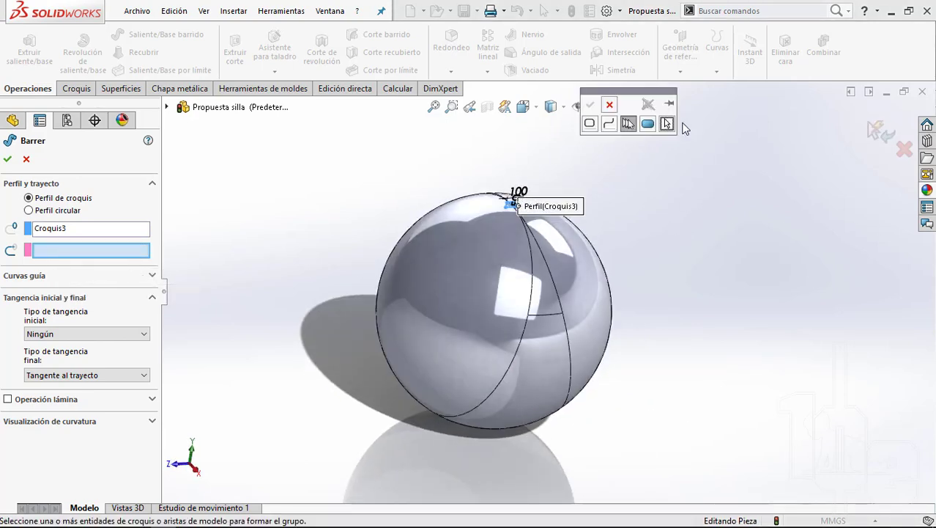
pyautogui.click(629, 125)
pyautogui.scroll(-3, 516, 278)
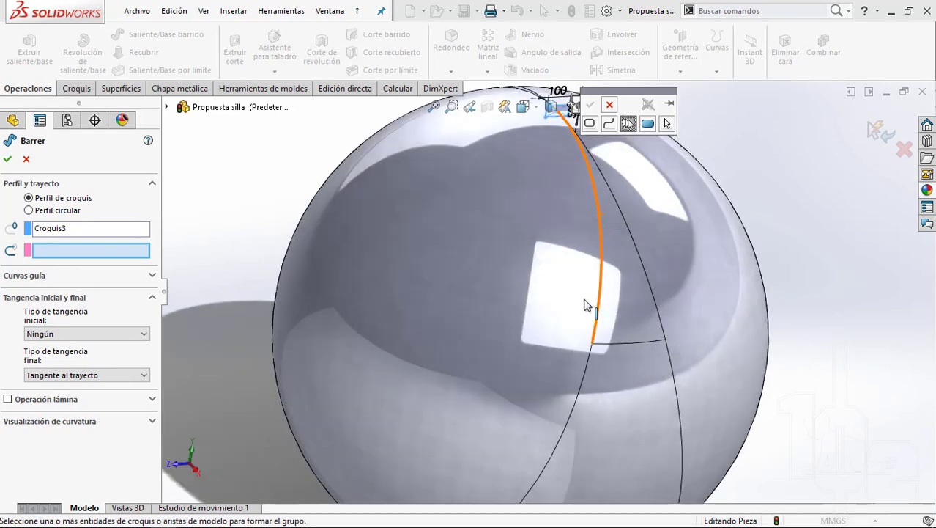
pyautogui.click(592, 304)
pyautogui.click(574, 414)
pyautogui.scroll(3, 458, 330)
pyautogui.moveTo(458, 330)
pyautogui.mouseDown(button='middle')
pyautogui.moveTo(568, 324)
pyautogui.moveTo(365, 282)
pyautogui.moveTo(337, 310)
pyautogui.moveTo(366, 272)
pyautogui.moveTo(225, 358)
pyautogui.moveTo(309, 258)
pyautogui.moveTo(365, 265)
pyautogui.mouseUp(button='middle')
pyautogui.scroll(-2, 365, 265)
pyautogui.scroll(-2, 423, 226)
pyautogui.moveTo(424, 227)
pyautogui.mouseDown(button='middle')
pyautogui.moveTo(441, 203)
pyautogui.moveTo(485, 233)
pyautogui.moveTo(506, 177)
pyautogui.mouseUp(button='middle')
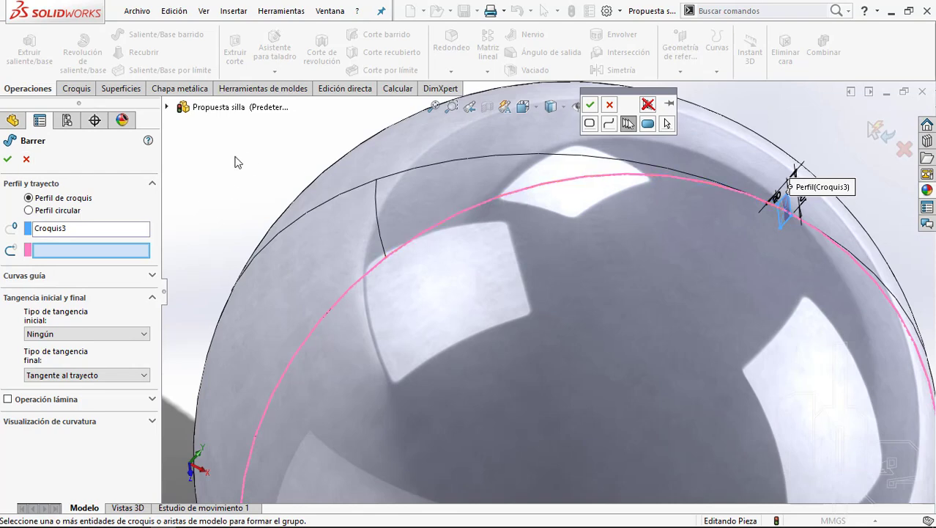
pyautogui.scroll(5, 466, 236)
pyautogui.scroll(2, 633, 249)
pyautogui.moveTo(634, 249); pyautogui.dragTo(637, 303, button='middle')
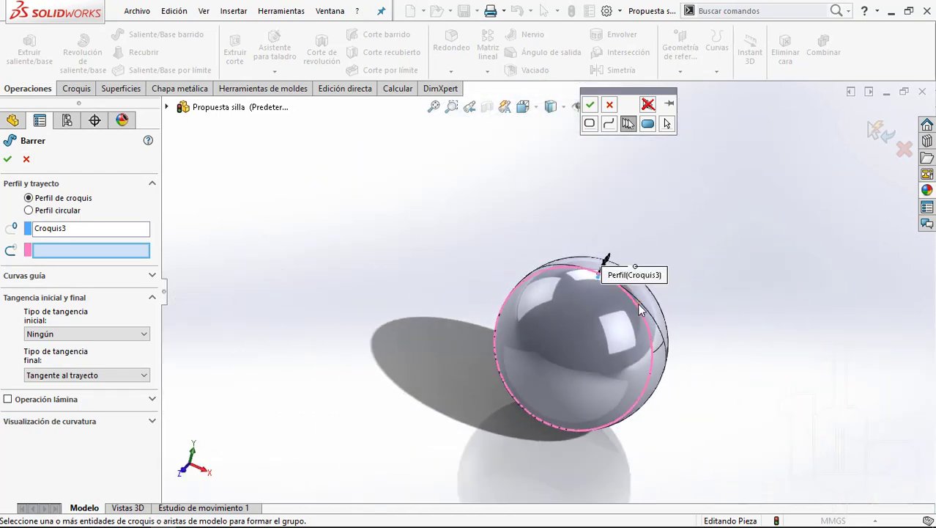
pyautogui.scroll(-3, 637, 303)
pyautogui.moveTo(561, 338)
pyautogui.mouseDown(button='middle')
pyautogui.moveTo(682, 373)
pyautogui.moveTo(645, 308)
pyautogui.mouseUp(button='middle')
pyautogui.click(610, 106)
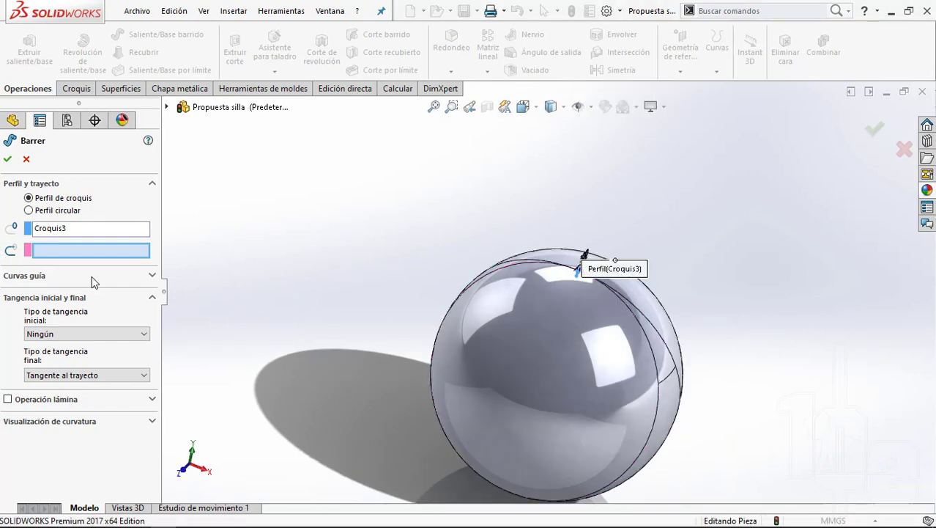
# Step: Regroup the path edges: the top-to-horizontal arc, the left arc and the top arc
pyautogui.rightClick(100, 249)
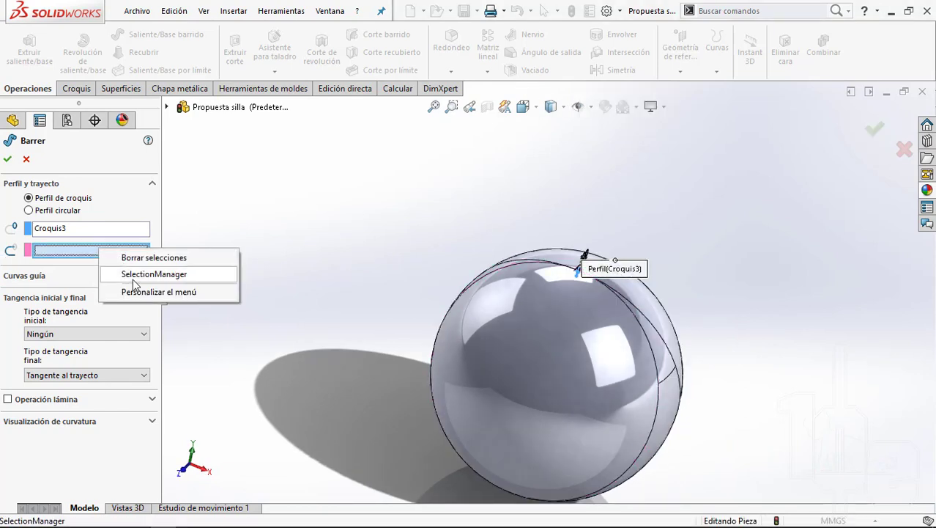
pyautogui.click(136, 274)
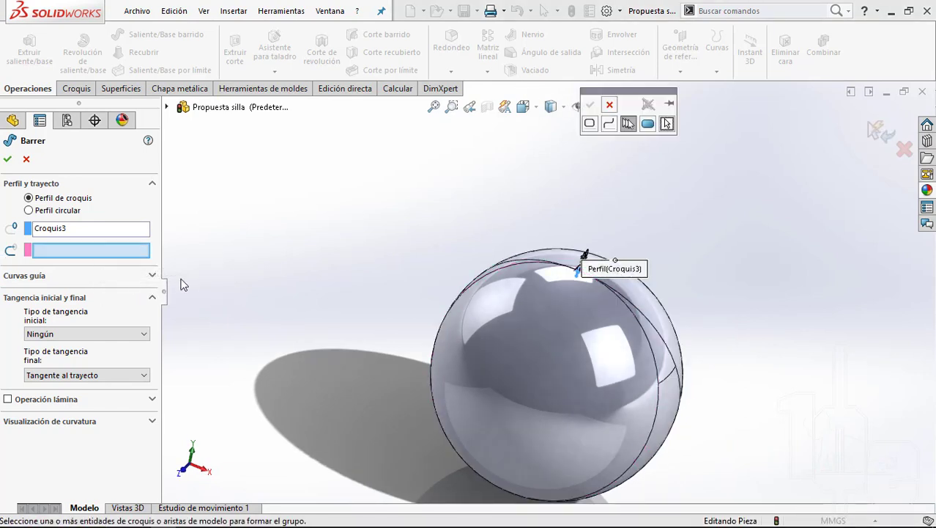
pyautogui.click(642, 334)
pyautogui.moveTo(489, 426)
pyautogui.mouseDown(button='middle')
pyautogui.moveTo(388, 422)
pyautogui.moveTo(707, 268)
pyautogui.moveTo(623, 310)
pyautogui.moveTo(703, 298)
pyautogui.moveTo(698, 320)
pyautogui.moveTo(650, 313)
pyautogui.mouseUp(button='middle')
pyautogui.click(375, 448)
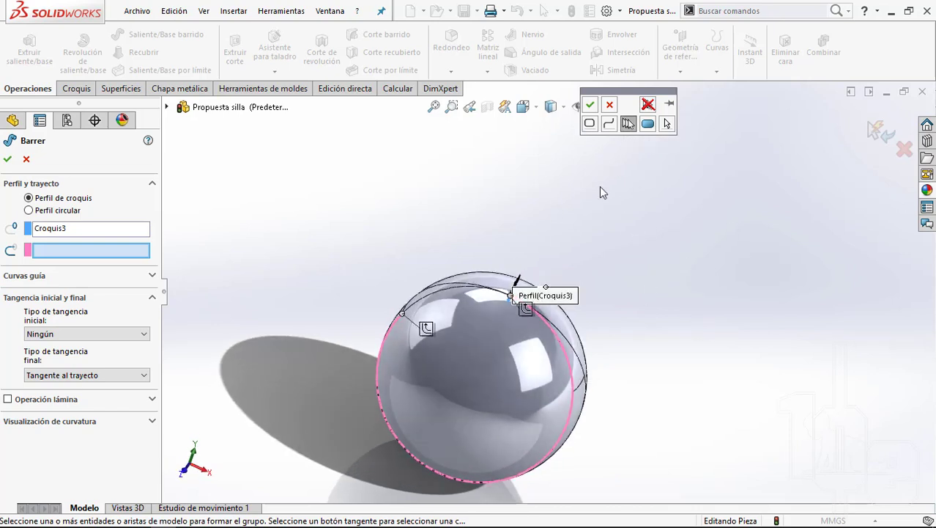
pyautogui.moveTo(724, 317); pyautogui.dragTo(361, 522, button='middle')
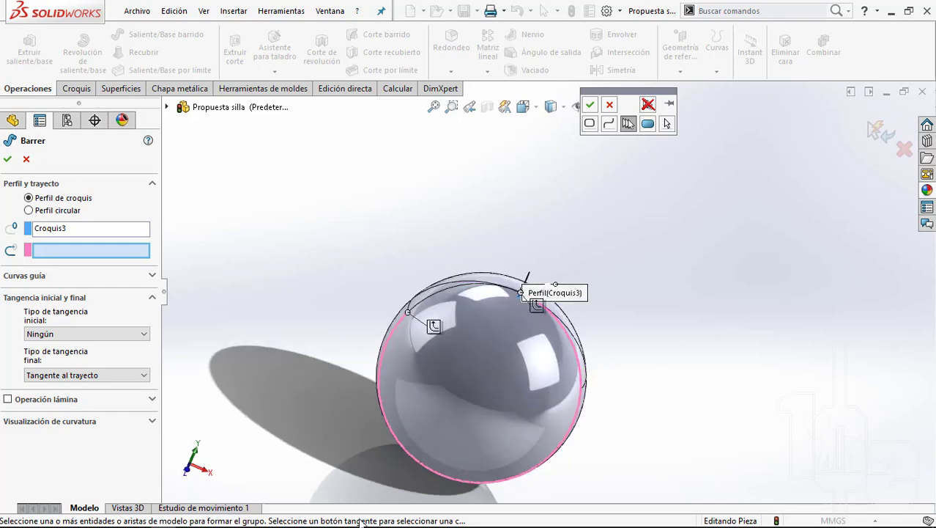
pyautogui.moveTo(595, 292); pyautogui.dragTo(695, 242, button='middle')
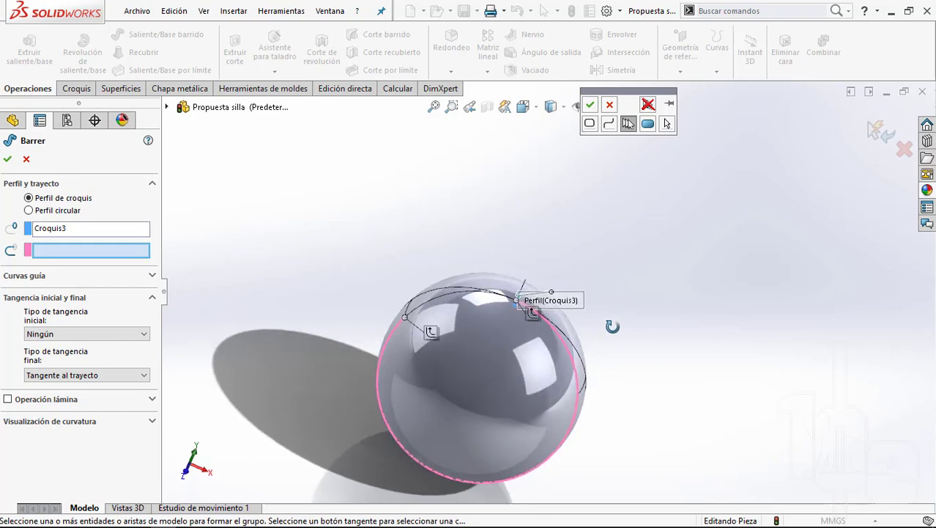
pyautogui.scroll(-2, 461, 297)
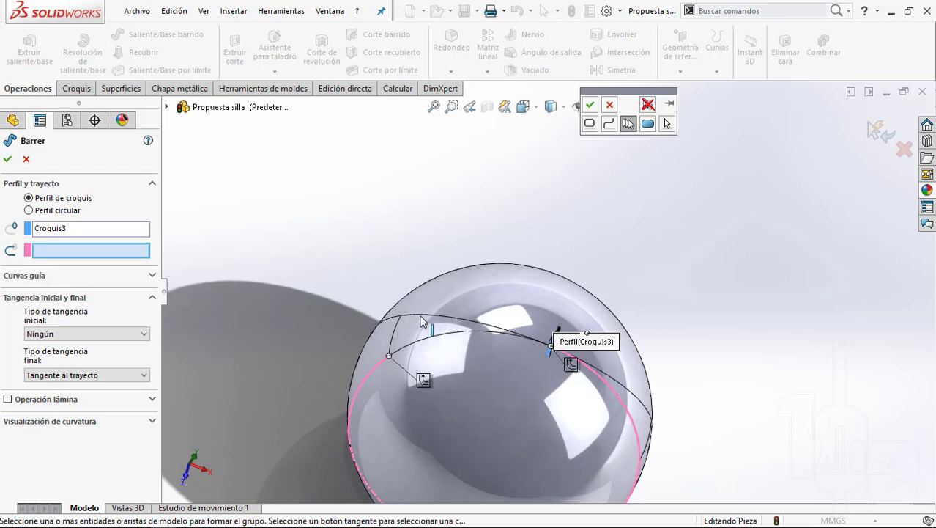
pyautogui.click(424, 316)
pyautogui.hotkey('ctrl', '4')
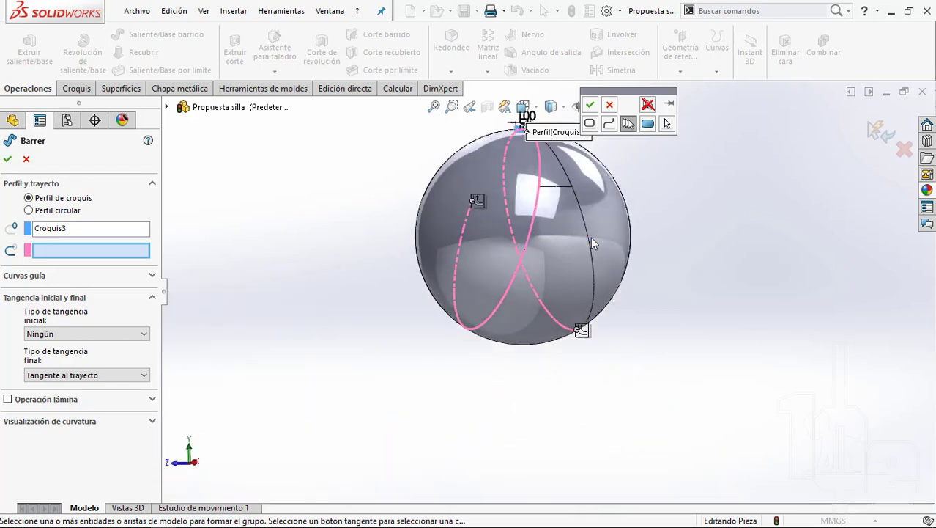
pyautogui.moveTo(590, 238)
pyautogui.mouseDown(button='middle')
pyautogui.moveTo(654, 282)
pyautogui.moveTo(616, 285)
pyautogui.mouseUp(button='middle')
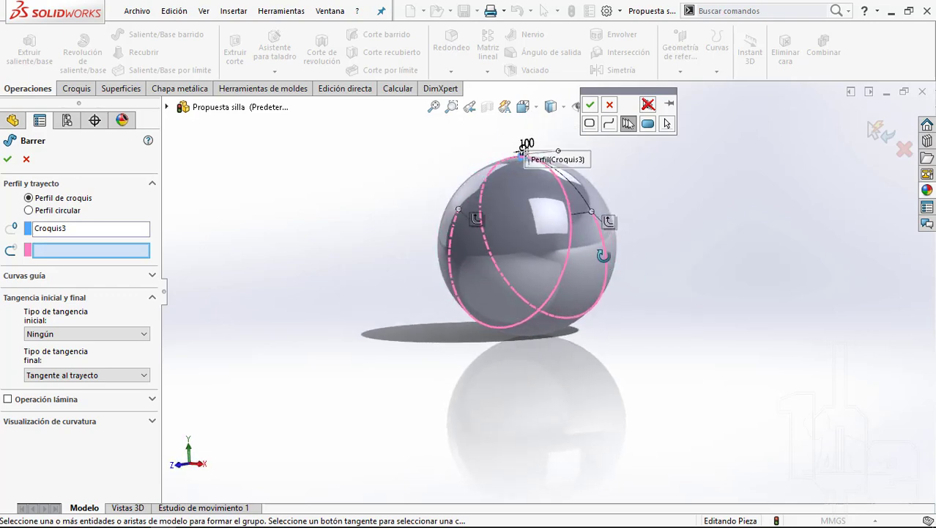
pyautogui.scroll(-4, 547, 280)
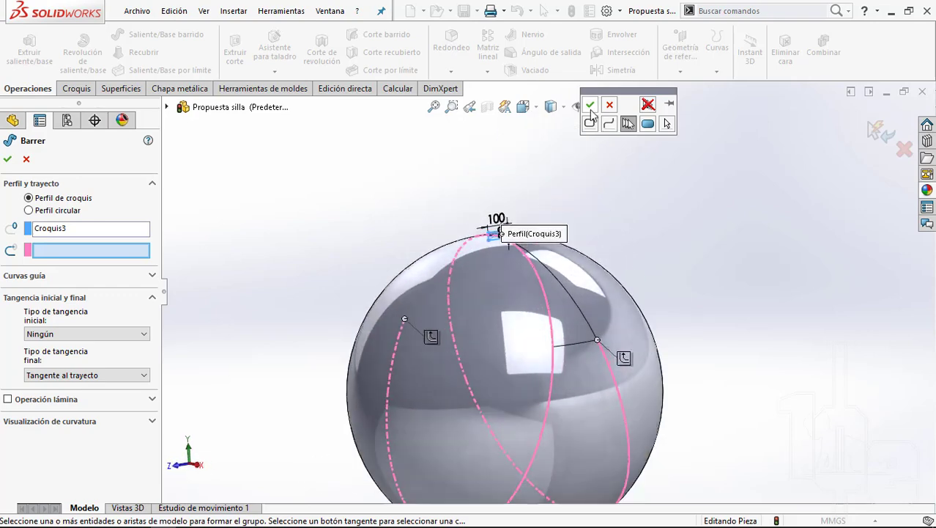
# Step: Confirm the open edge group as the sweep path and extend the sweep in both directions
pyautogui.click(591, 110)
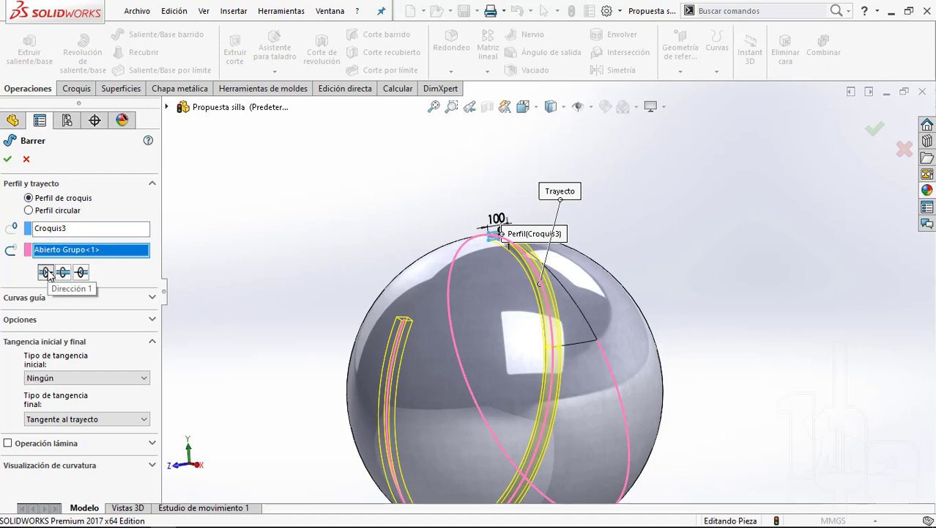
pyautogui.click(61, 273)
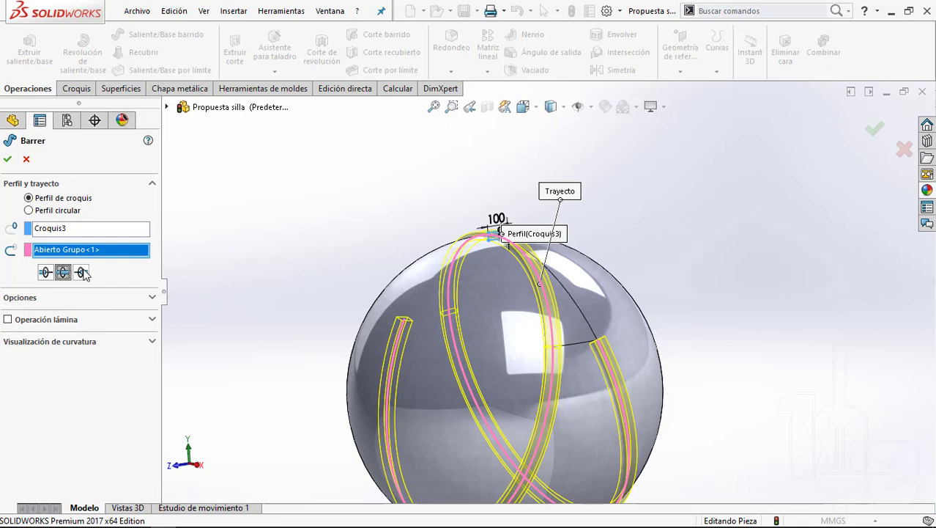
pyautogui.click(83, 273)
pyautogui.scroll(2, 708, 329)
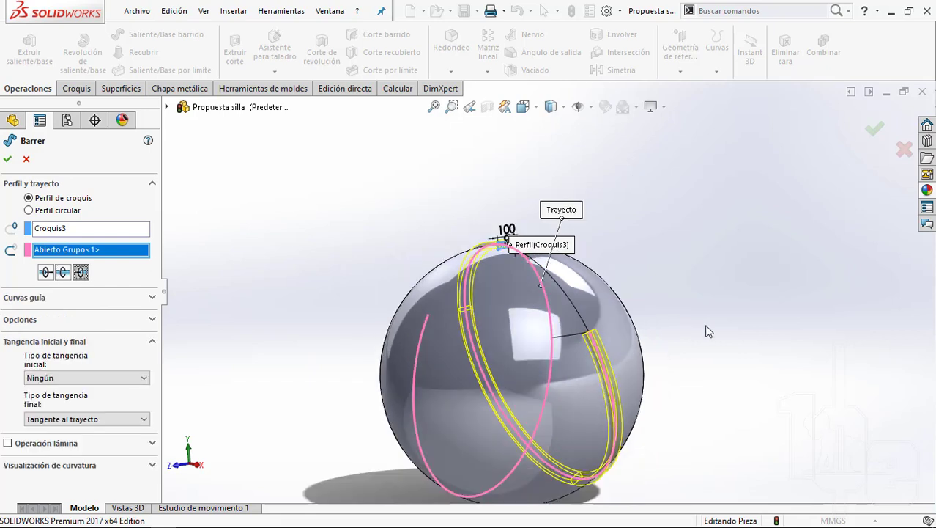
pyautogui.scroll(3, 708, 329)
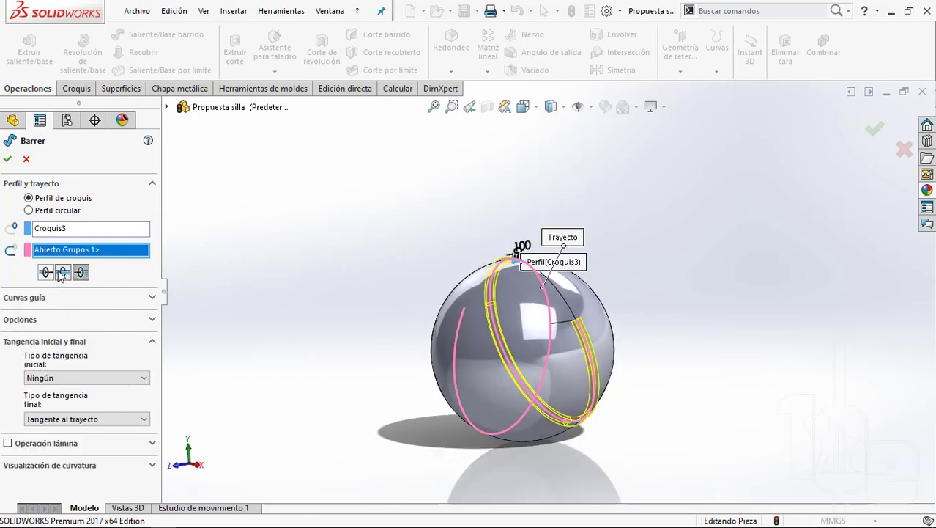
pyautogui.click(62, 273)
# Step: Zoom and orbit around the sphere to inspect the square-profile sweep preview
pyautogui.scroll(-2, 491, 297)
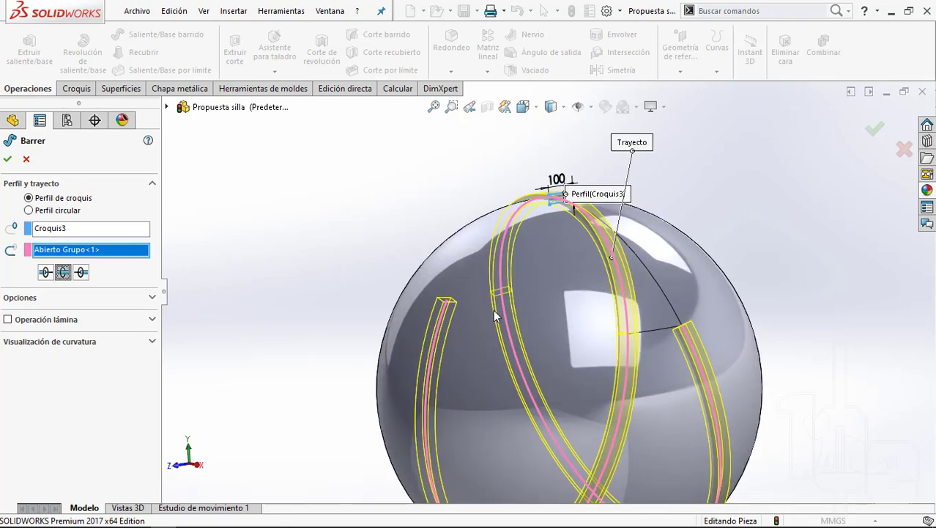
pyautogui.scroll(-2, 556, 247)
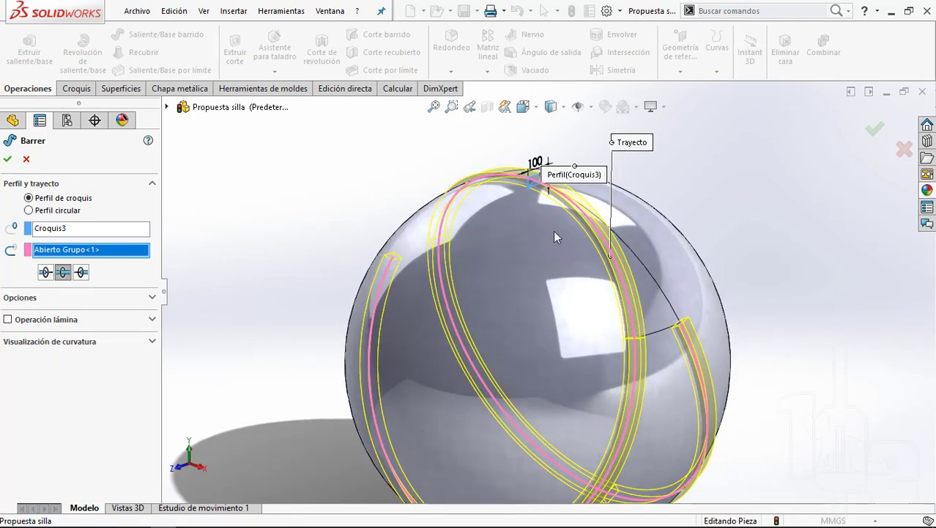
pyautogui.scroll(1, 553, 231)
pyautogui.scroll(-3, 546, 234)
pyautogui.scroll(3, 520, 368)
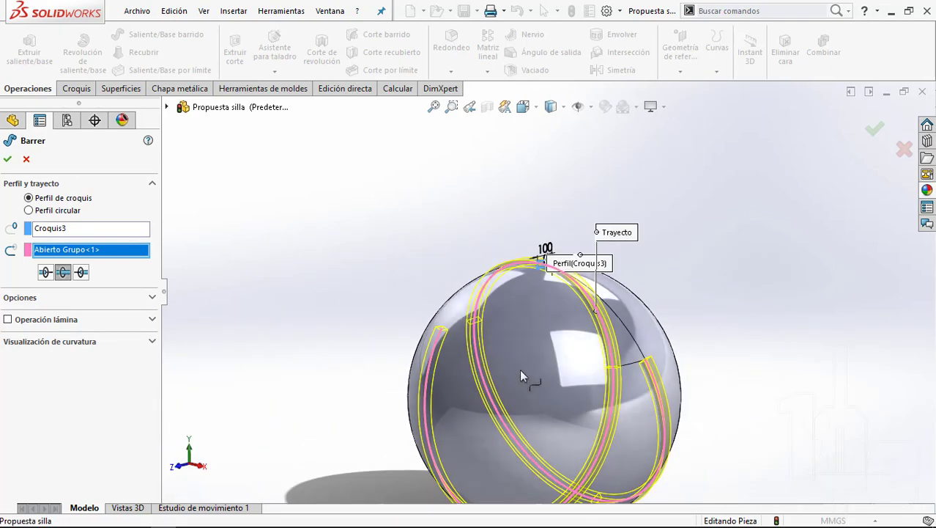
pyautogui.moveTo(519, 368)
pyautogui.mouseDown(button='middle')
pyautogui.moveTo(513, 308)
pyautogui.moveTo(659, 241)
pyautogui.moveTo(529, 228)
pyautogui.moveTo(642, 271)
pyautogui.moveTo(659, 307)
pyautogui.moveTo(633, 335)
pyautogui.moveTo(607, 322)
pyautogui.moveTo(609, 293)
pyautogui.moveTo(565, 245)
pyautogui.mouseUp(button='middle')
pyautogui.scroll(2, 542, 257)
pyautogui.scroll(-2, 641, 277)
pyautogui.scroll(-3, 607, 323)
pyautogui.scroll(2, 609, 263)
pyautogui.scroll(-1, 555, 243)
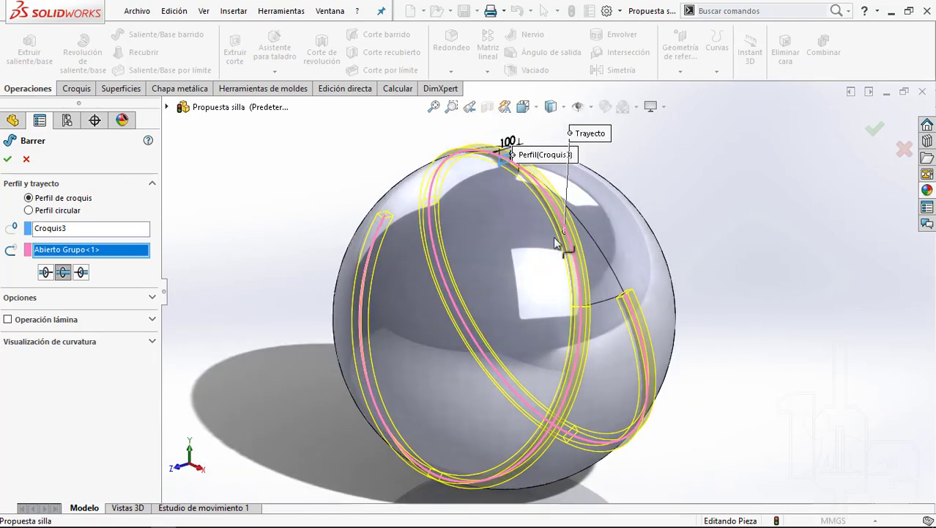
pyautogui.scroll(-3, 555, 242)
pyautogui.scroll(2, 555, 242)
pyautogui.scroll(2, 556, 242)
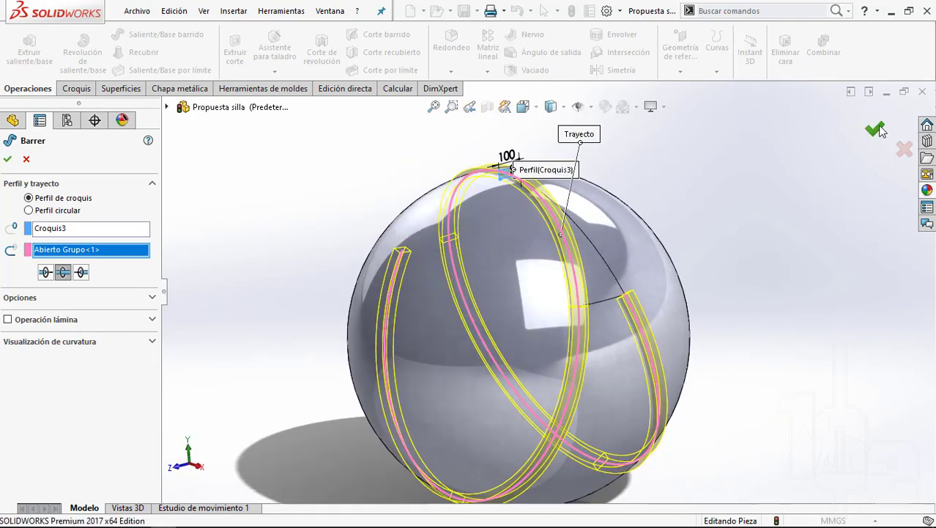
# Step: Accept the sweep to create Barrer1 and hide the sphere body
pyautogui.click(644, 259)
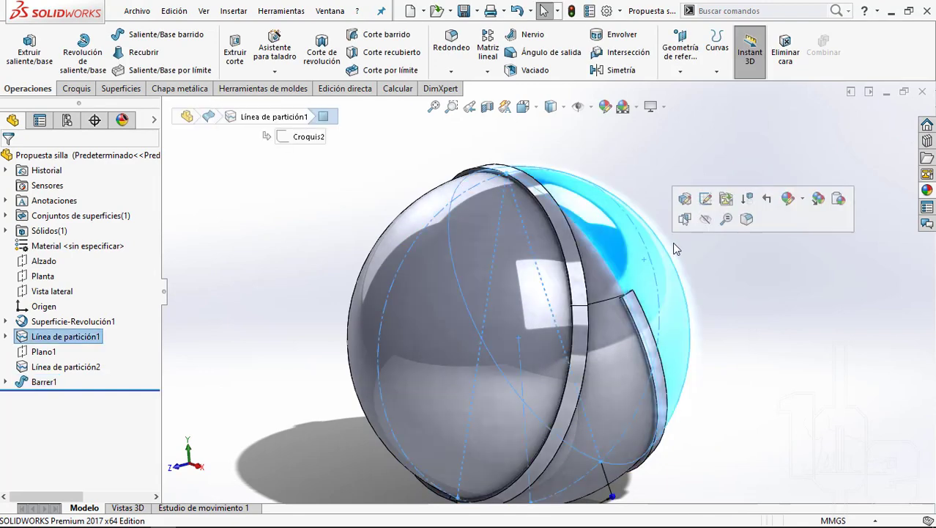
pyautogui.click(704, 219)
pyautogui.moveTo(496, 309); pyautogui.dragTo(559, 296, button='middle')
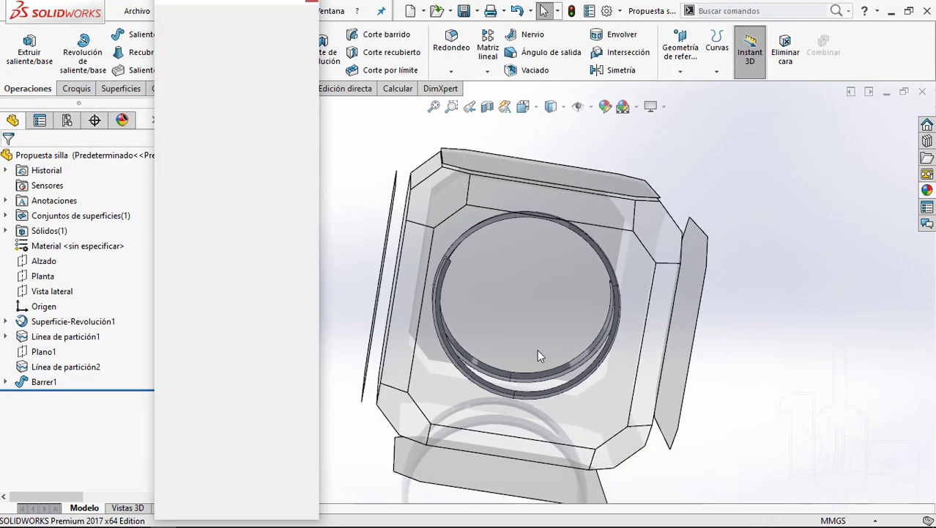
pyautogui.moveTo(665, 269); pyautogui.dragTo(611, 276, button='middle')
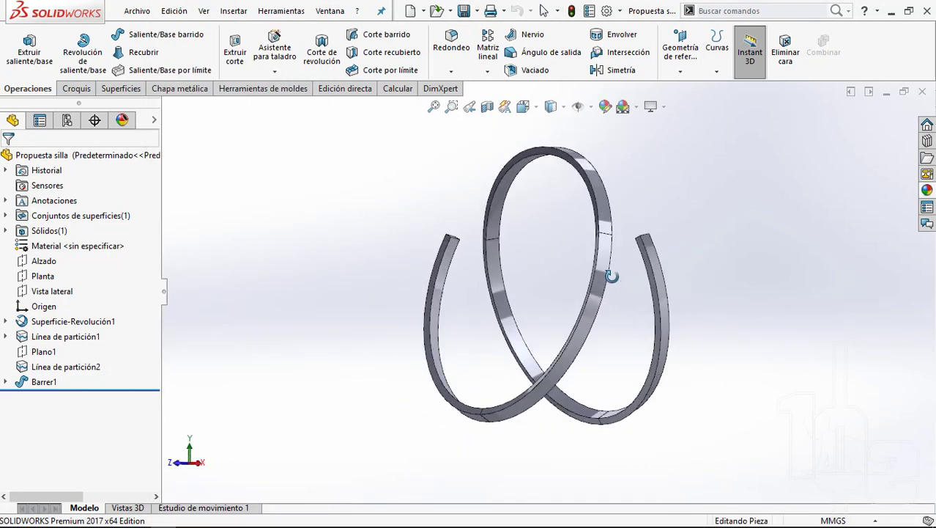
# Step: Inspect the bare bars from the Derecha (right) view and several oblique angles
pyautogui.press('space')
pyautogui.click(569, 308)
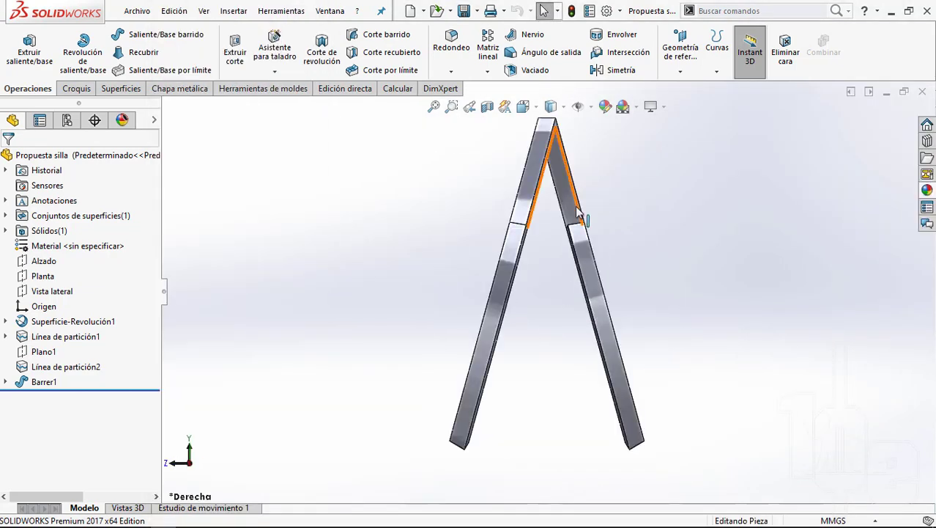
pyautogui.moveTo(564, 265); pyautogui.dragTo(590, 321, button='middle')
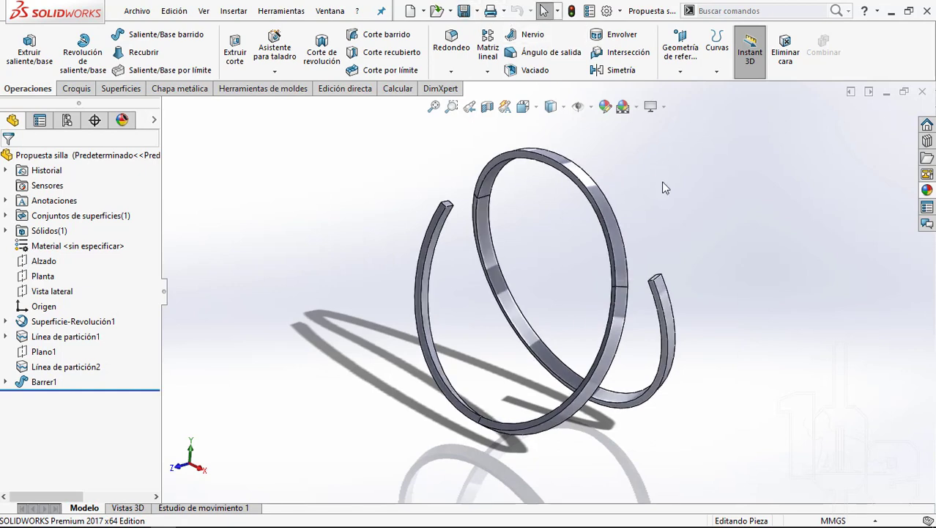
pyautogui.scroll(-4, 506, 209)
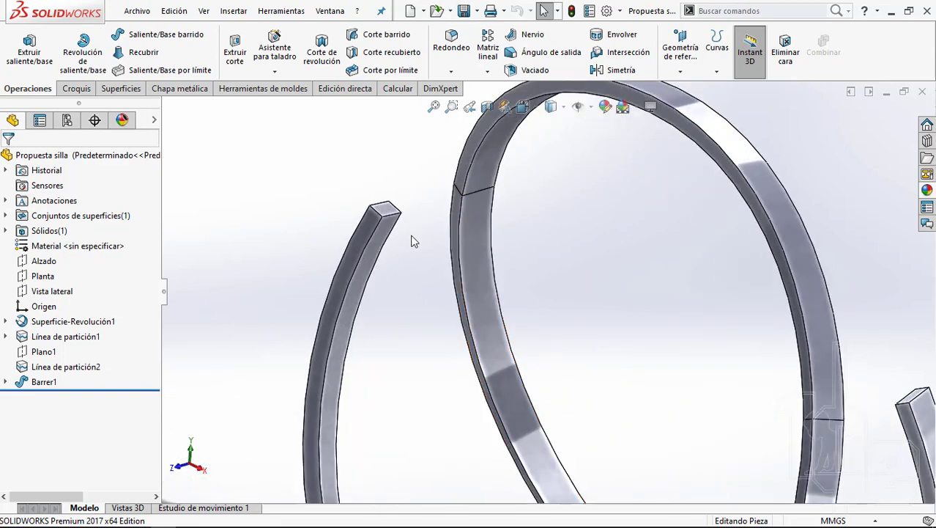
pyautogui.moveTo(412, 241)
pyautogui.mouseDown(button='middle')
pyautogui.moveTo(381, 320)
pyautogui.moveTo(378, 236)
pyautogui.mouseUp(button='middle')
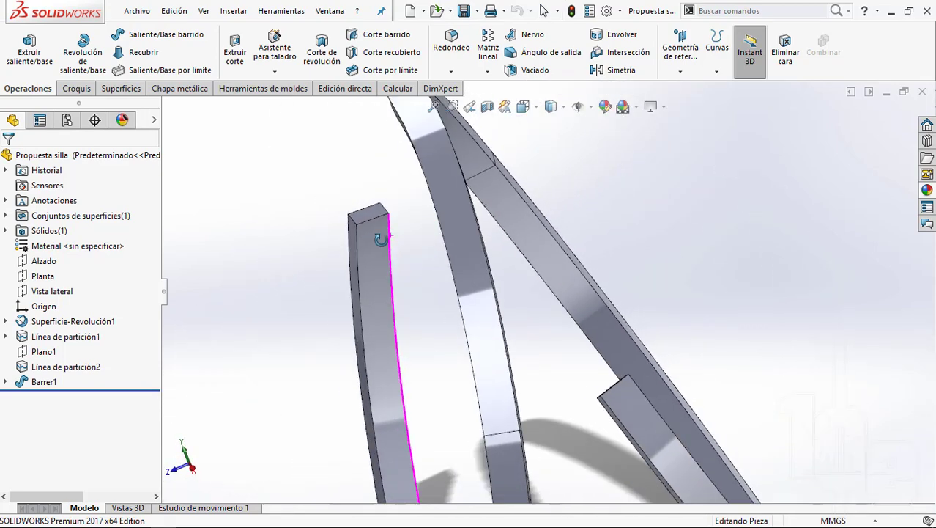
pyautogui.scroll(5, 549, 293)
pyautogui.moveTo(550, 291); pyautogui.dragTo(557, 322, button='middle')
pyautogui.scroll(-3, 505, 209)
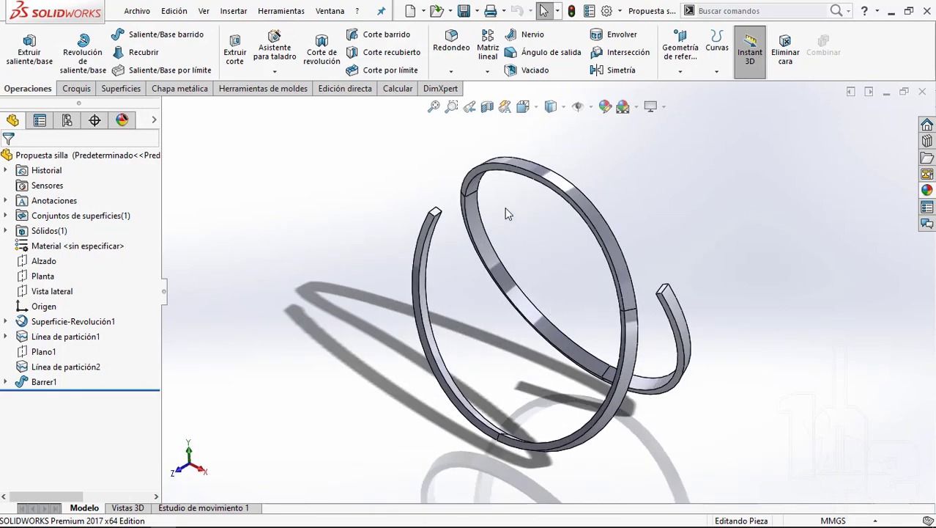
pyautogui.scroll(-3, 394, 277)
pyautogui.scroll(-1, 393, 272)
pyautogui.scroll(-3, 400, 260)
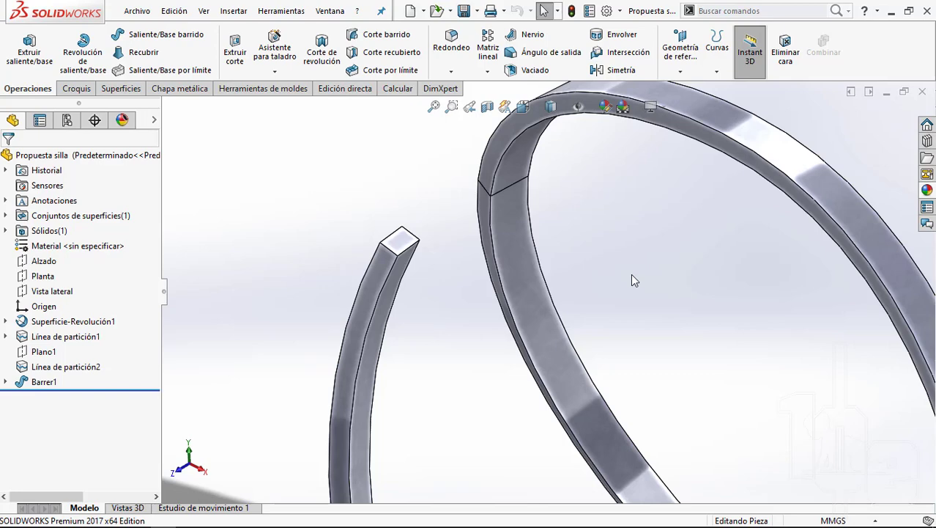
pyautogui.scroll(3, 634, 279)
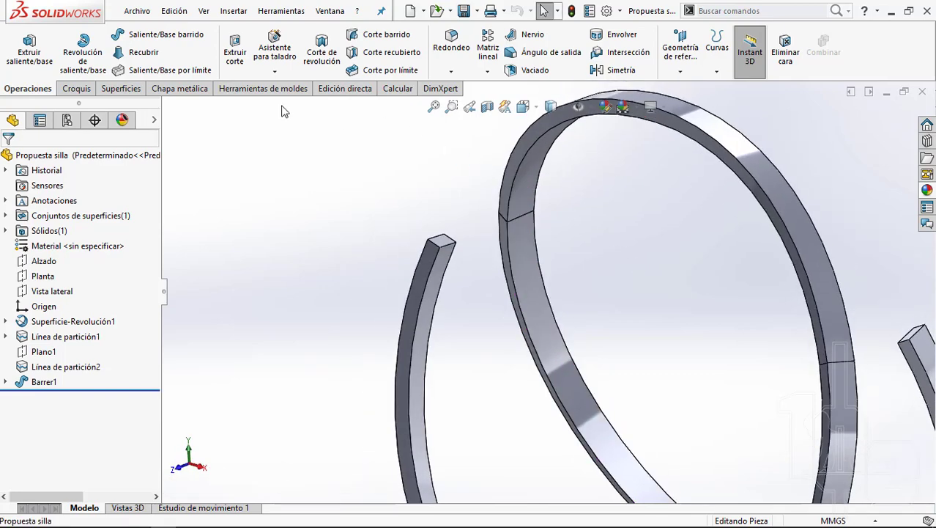
# Step: In a new 3D sketch, draw a spline from the left bar's corner to the large ring's corner
pyautogui.click(77, 89)
pyautogui.click(19, 71)
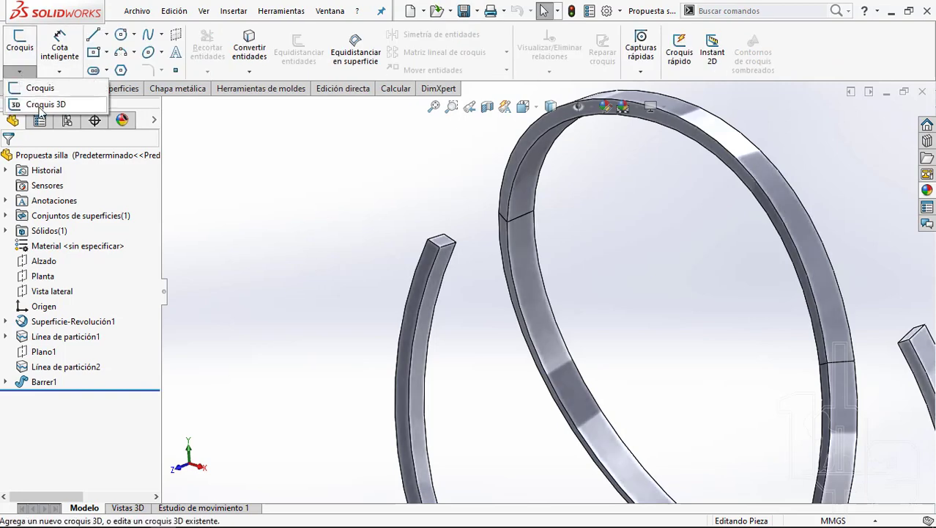
pyautogui.click(41, 101)
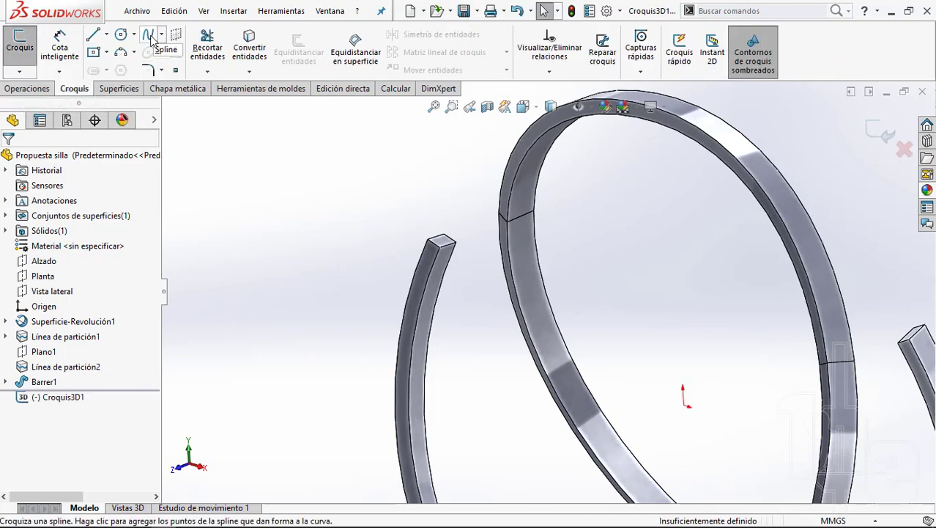
pyautogui.click(151, 38)
pyautogui.scroll(-3, 508, 268)
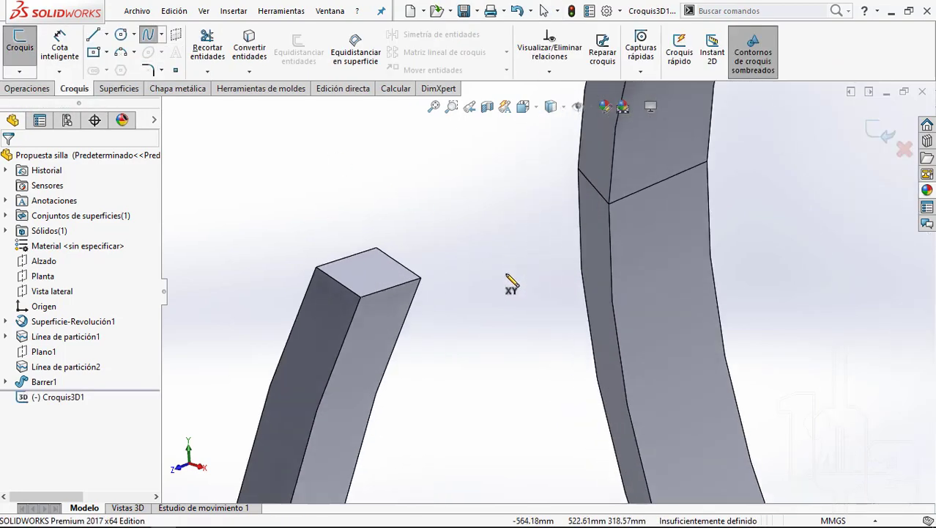
pyautogui.scroll(-2, 430, 286)
pyautogui.click(421, 277)
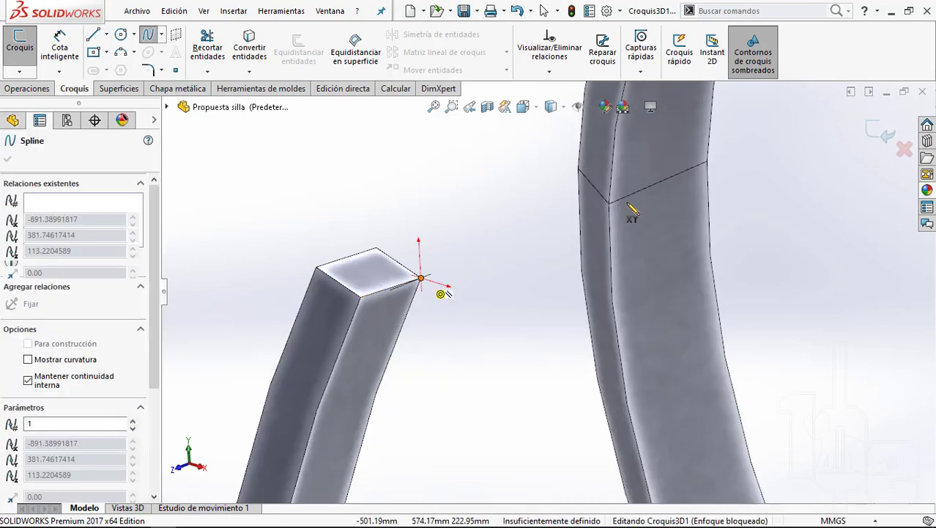
pyautogui.click(608, 204)
pyautogui.rightClick(749, 207)
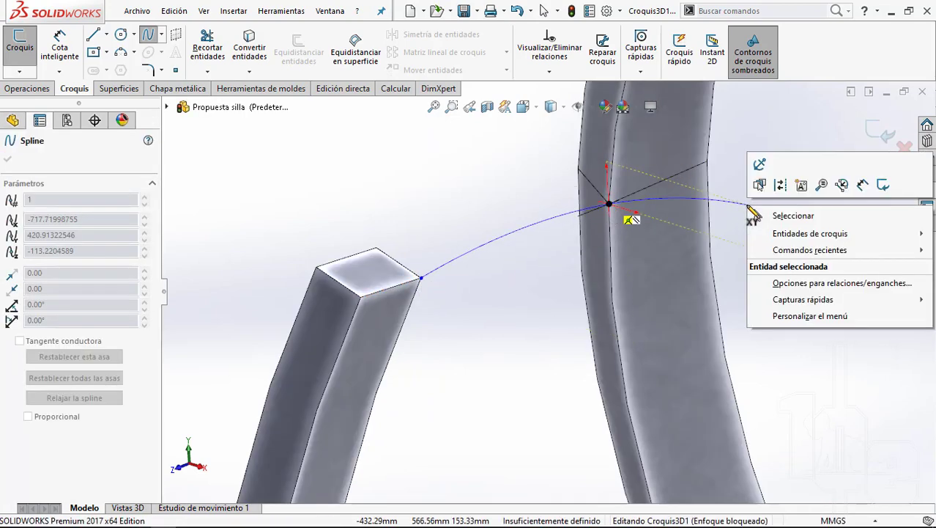
pyautogui.click(778, 212)
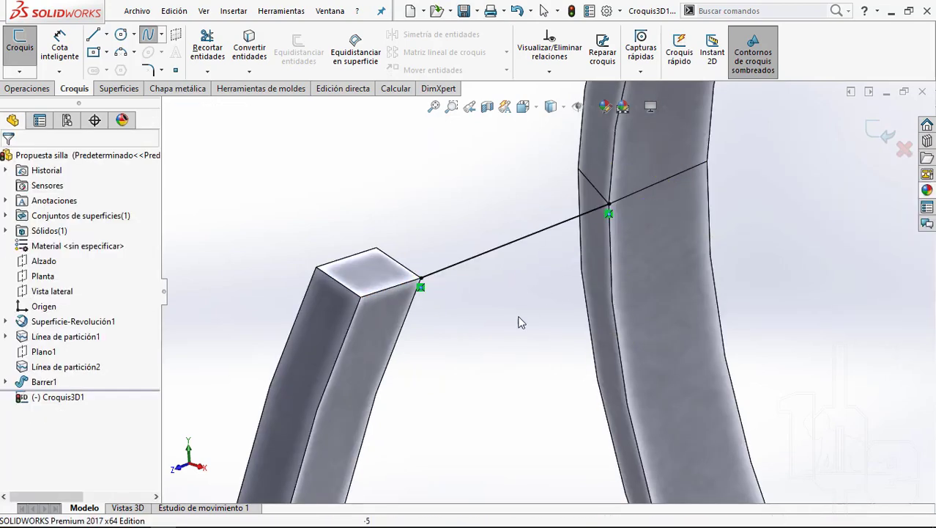
# Step: Make the spline tangent to the left bar end's edge and to the large ring's edge
pyautogui.click(469, 265)
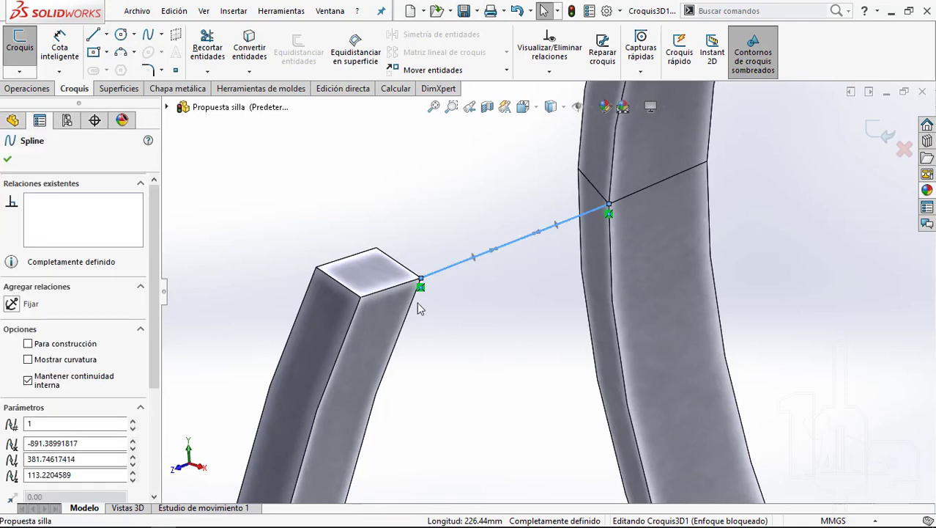
pyautogui.scroll(-1, 406, 308)
pyautogui.scroll(-1, 381, 300)
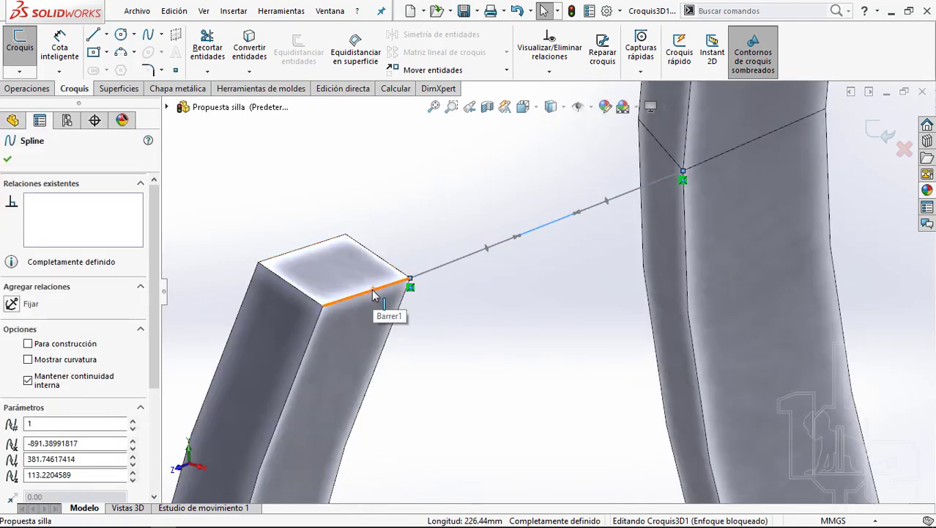
pyautogui.keyDown('ctrl'); pyautogui.click(373, 294); pyautogui.keyUp('ctrl')
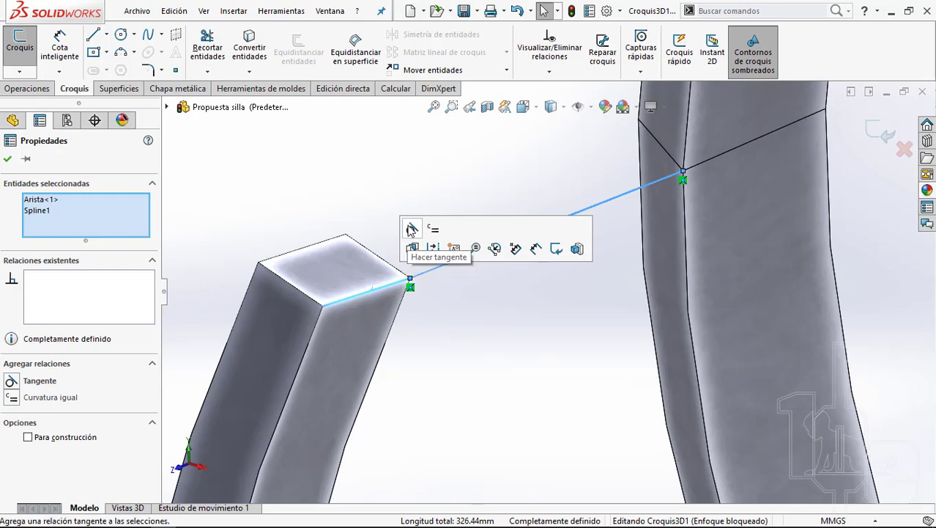
pyautogui.click(411, 228)
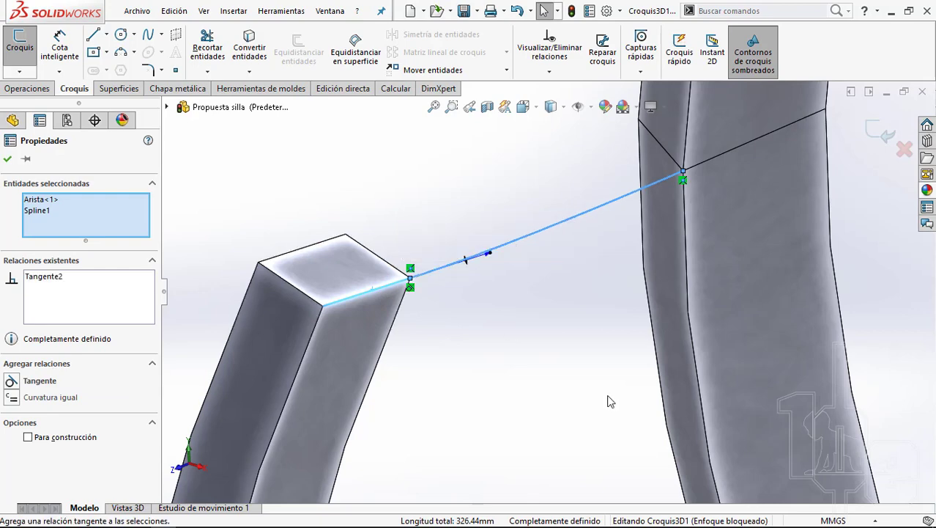
pyautogui.click(725, 156)
pyautogui.keyDown('ctrl'); pyautogui.click(662, 186); pyautogui.keyUp('ctrl')
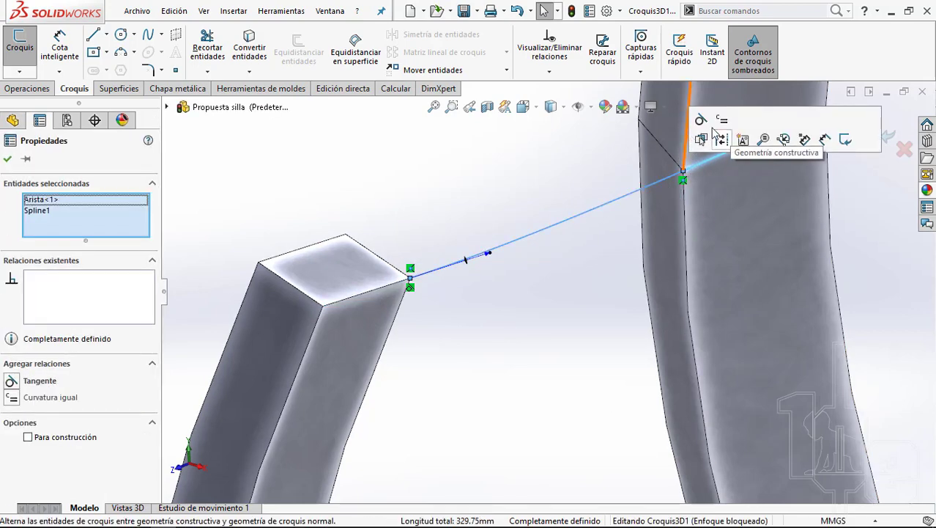
pyautogui.click(697, 123)
pyautogui.click(594, 367)
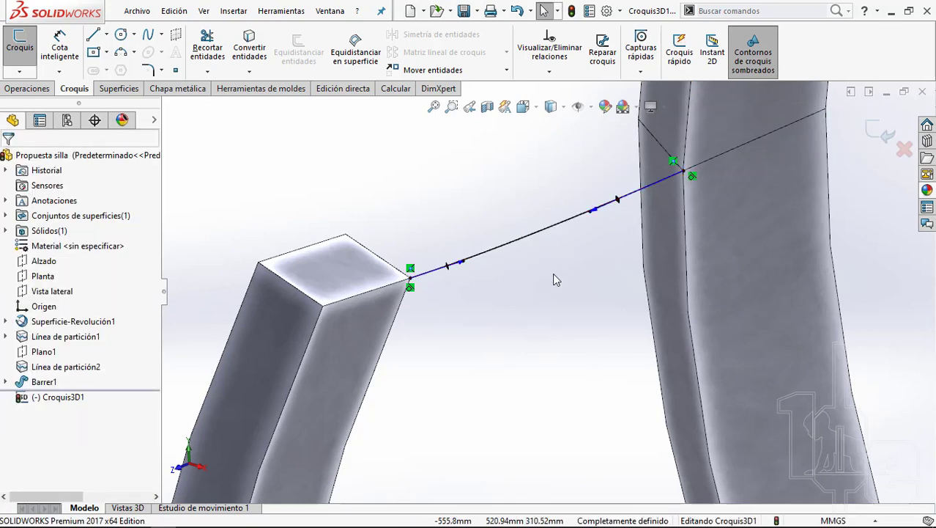
# Step: Check the whole model with the new spline and exit the 3D sketch Croquis3D1
pyautogui.scroll(-2, 564, 256)
pyautogui.scroll(-1, 579, 239)
pyautogui.scroll(-1, 579, 227)
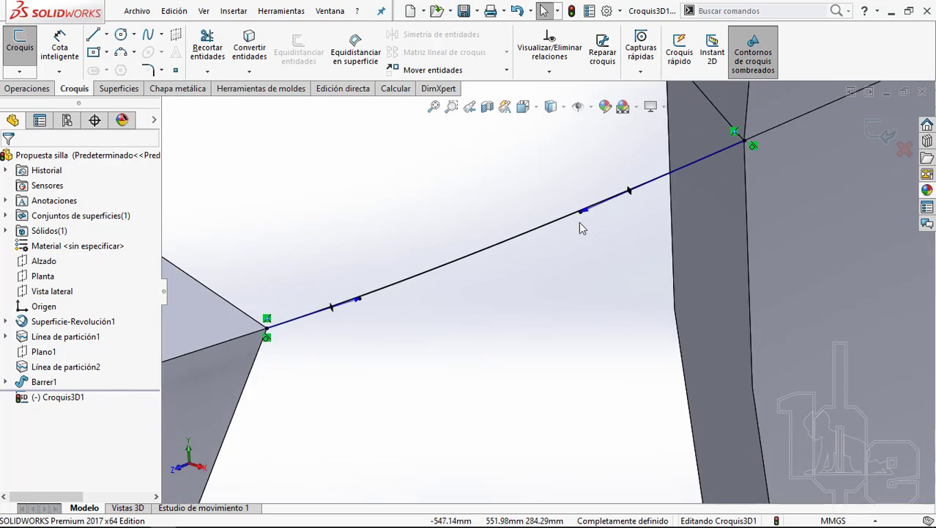
pyautogui.scroll(1, 535, 282)
pyautogui.scroll(1, 538, 284)
pyautogui.scroll(1, 538, 296)
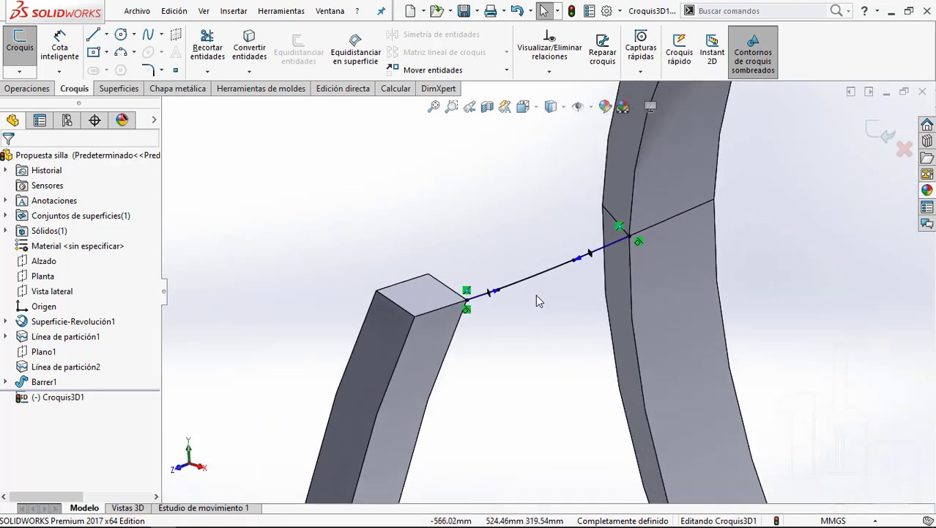
pyautogui.scroll(3, 542, 315)
pyautogui.moveTo(547, 328); pyautogui.dragTo(840, 159, button='middle')
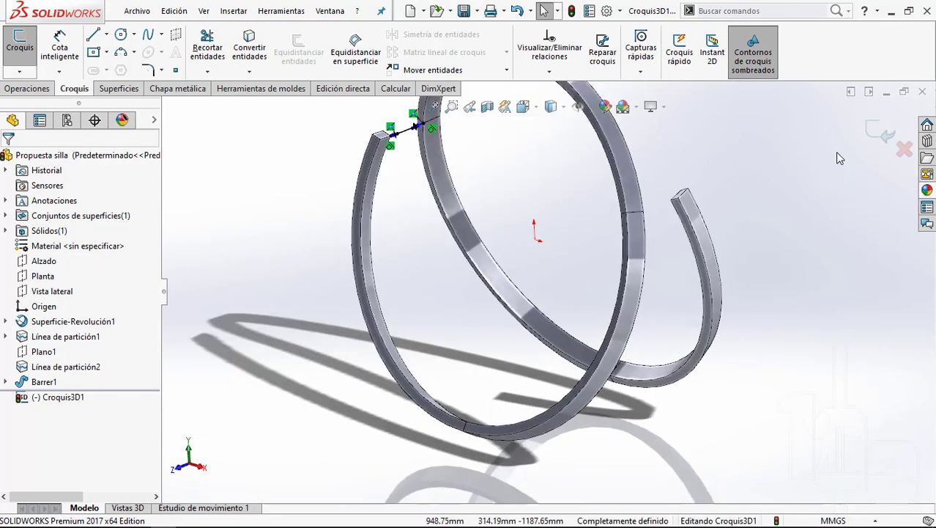
pyautogui.click(872, 131)
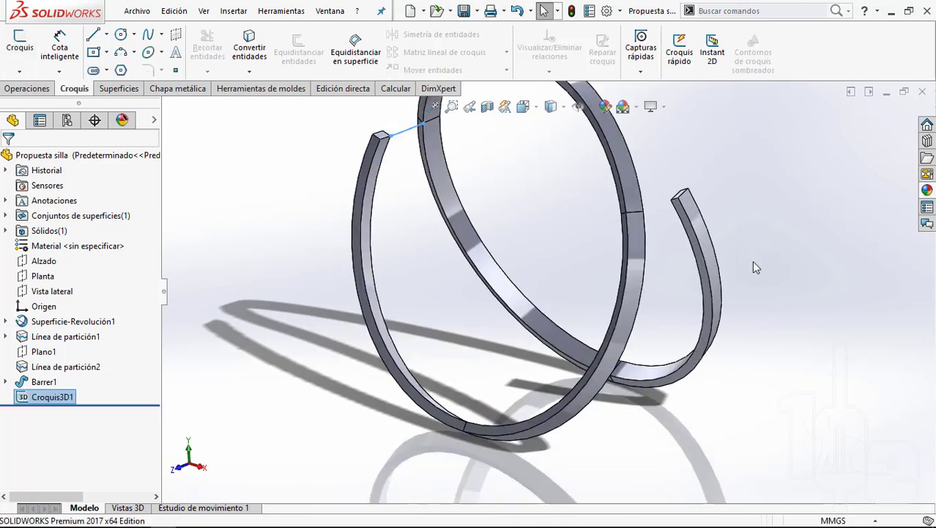
# Step: Start a second 3D sketch and draw a spline from the other bar's free end to the ring edge
pyautogui.click(19, 72)
pyautogui.click(36, 103)
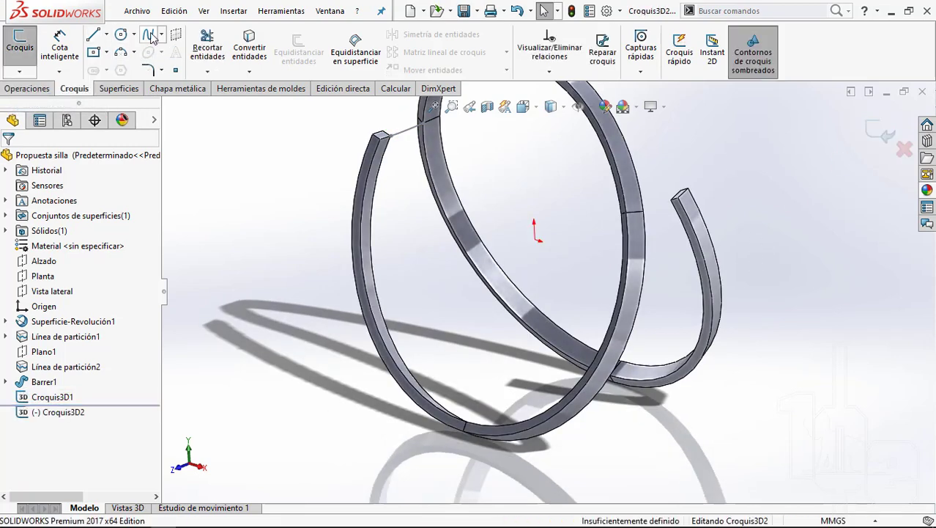
pyautogui.click(150, 35)
pyautogui.scroll(-3, 642, 209)
pyautogui.scroll(-3, 682, 220)
pyautogui.scroll(-3, 722, 241)
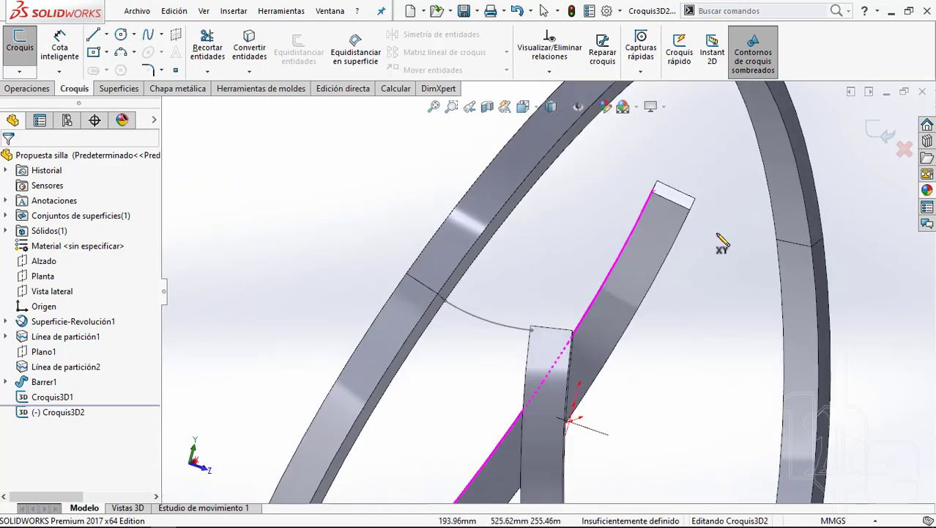
pyautogui.scroll(-2, 703, 228)
pyautogui.scroll(-2, 684, 212)
pyautogui.click(809, 255)
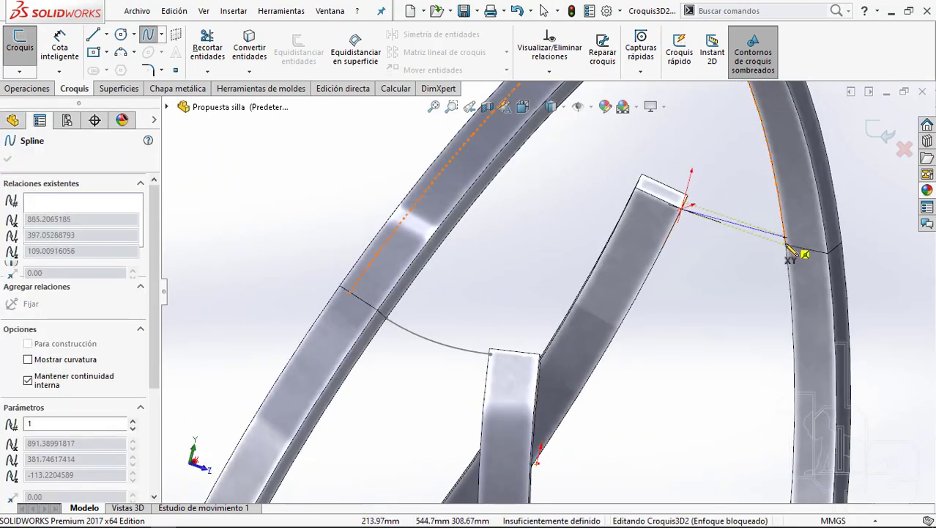
pyautogui.rightClick(748, 178)
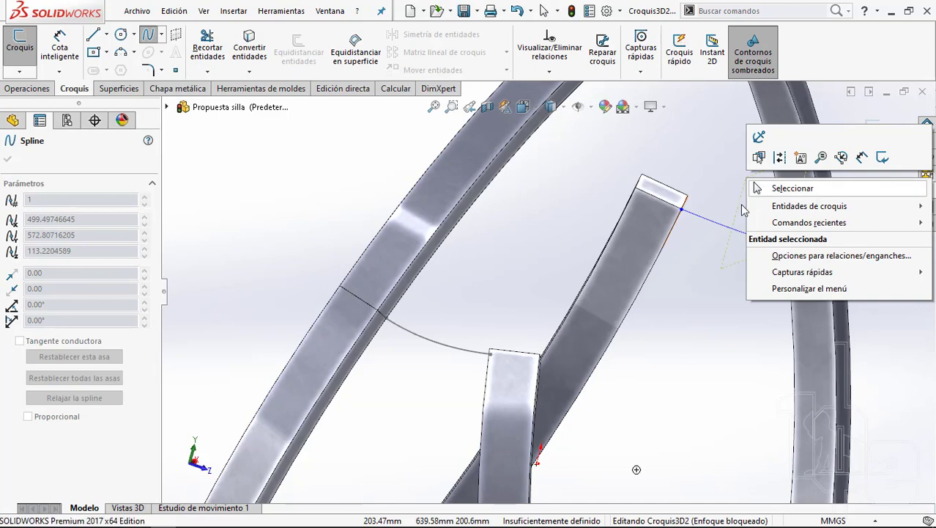
pyautogui.click(784, 187)
pyautogui.scroll(-3, 704, 191)
# Step: Make the new spline tangent to the bar end edge and to the ring's crossing edge
pyautogui.click(658, 258)
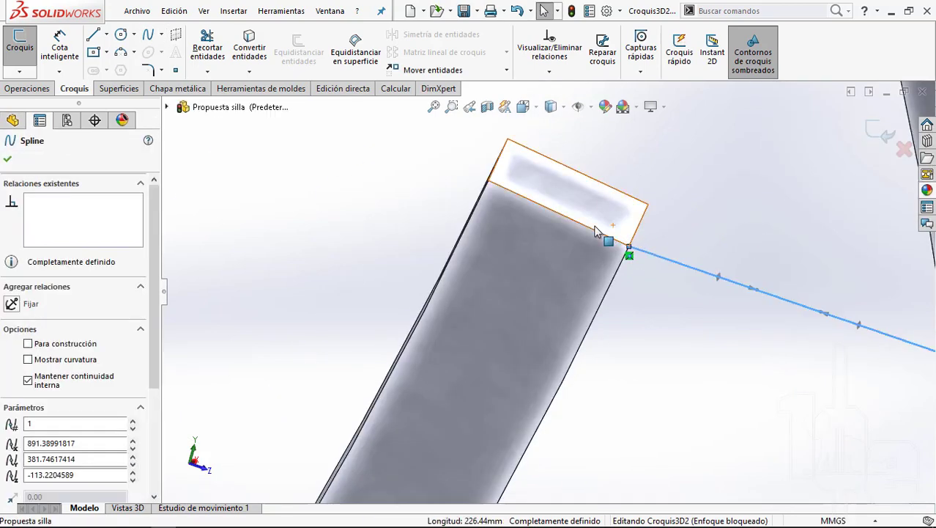
pyautogui.keyDown('ctrl'); pyautogui.click(592, 230); pyautogui.keyUp('ctrl')
pyautogui.click(625, 164)
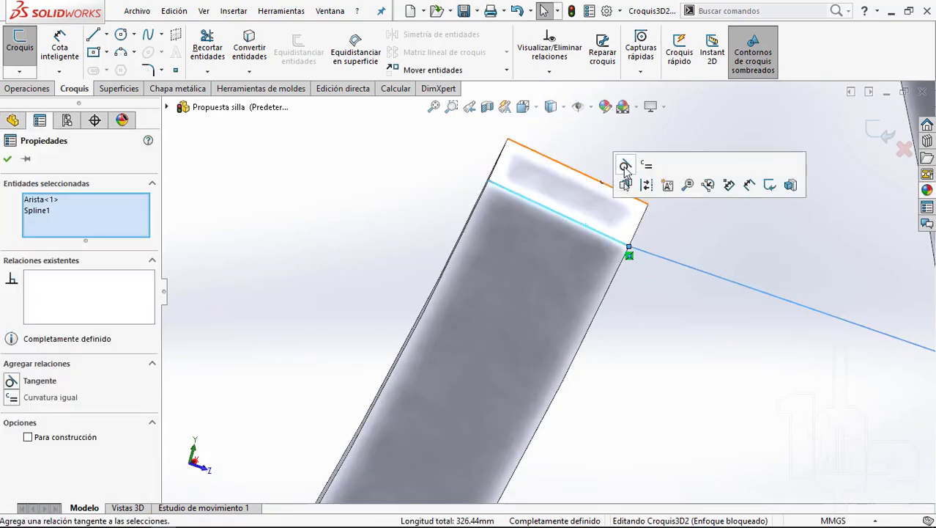
pyautogui.scroll(2, 650, 342)
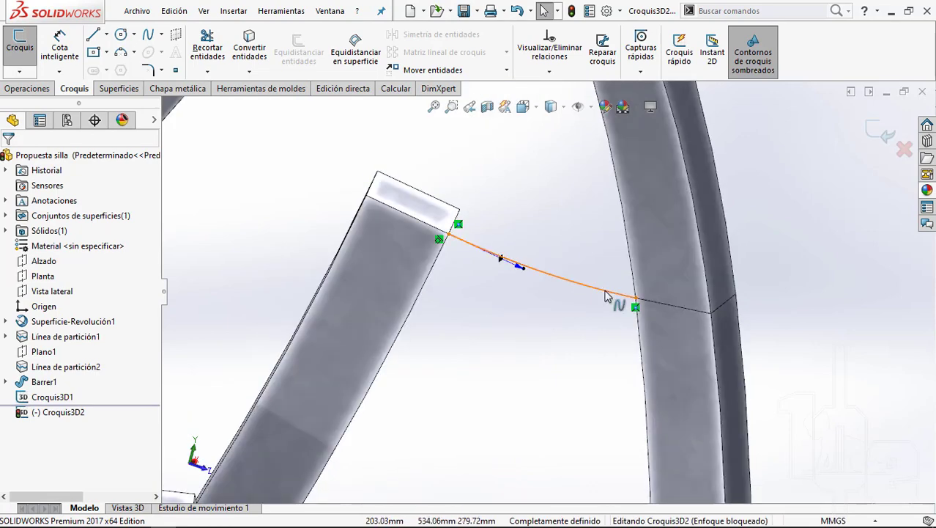
pyautogui.click(621, 293)
pyautogui.keyDown('ctrl'); pyautogui.click(673, 303); pyautogui.keyUp('ctrl')
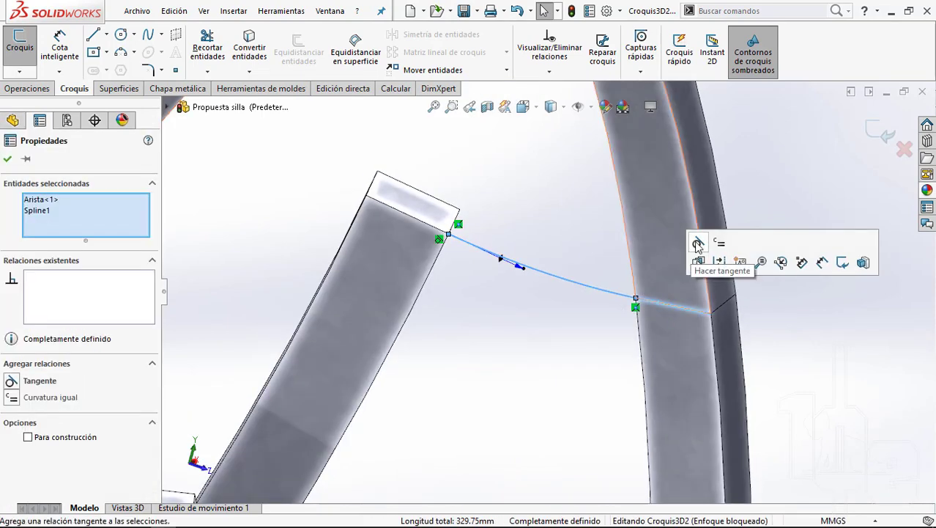
pyautogui.click(696, 241)
pyautogui.click(554, 215)
pyautogui.scroll(3, 551, 277)
# Step: Exit the second 3D sketch and orbit to view the whole model
pyautogui.click(883, 133)
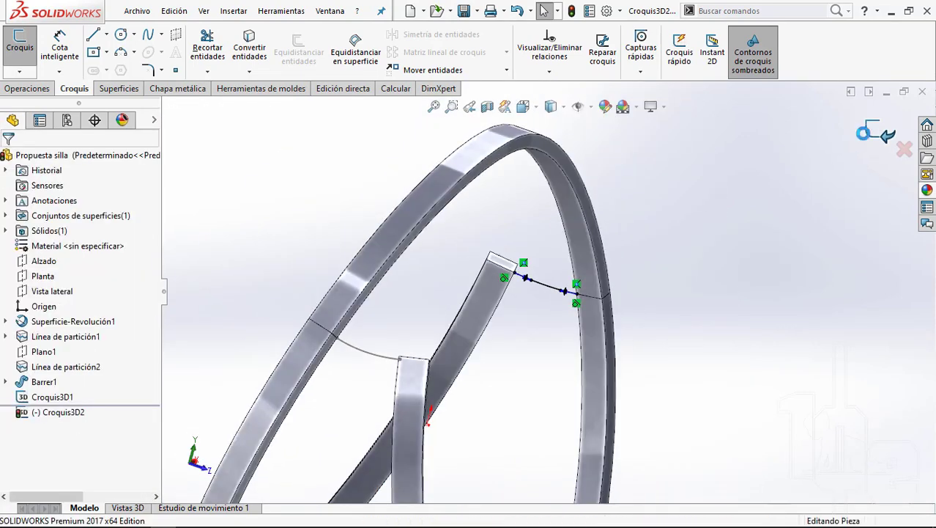
pyautogui.scroll(5, 621, 333)
pyautogui.moveTo(570, 389)
pyautogui.mouseDown(button='middle')
pyautogui.moveTo(449, 342)
pyautogui.moveTo(502, 330)
pyautogui.mouseUp(button='middle')
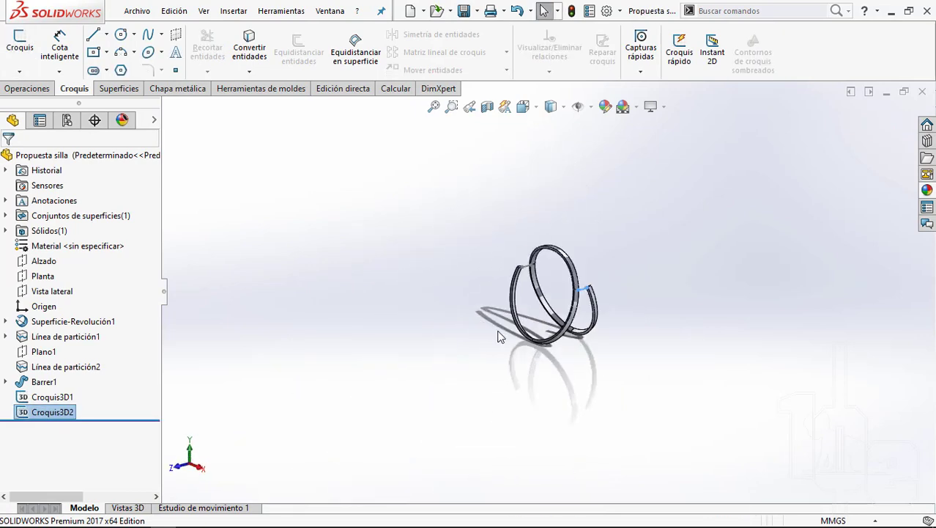
pyautogui.scroll(-2, 628, 281)
pyautogui.scroll(-2, 628, 281)
pyautogui.scroll(-3, 628, 281)
# Step: Start a third 3D sketch and draw a spline linking the remaining two bar ends
pyautogui.click(628, 280)
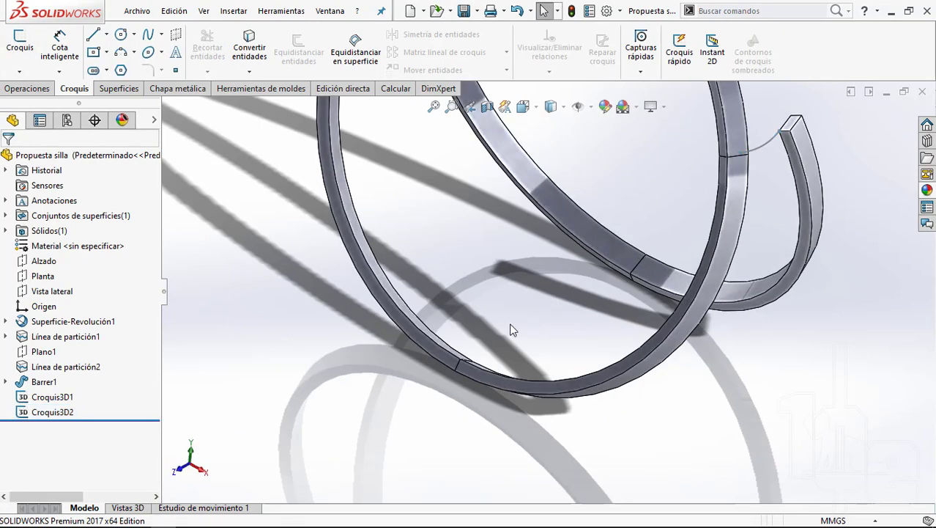
pyautogui.click(19, 71)
pyautogui.click(33, 100)
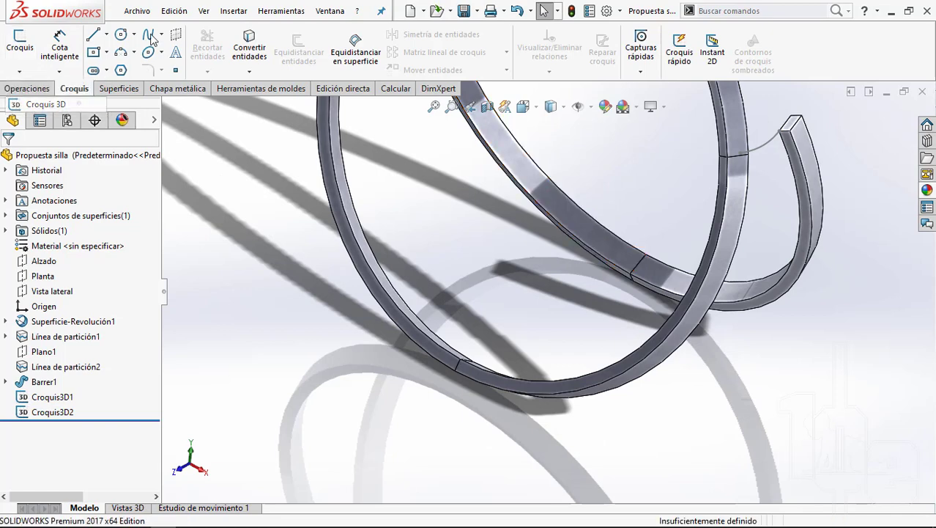
pyautogui.scroll(-2, 614, 308)
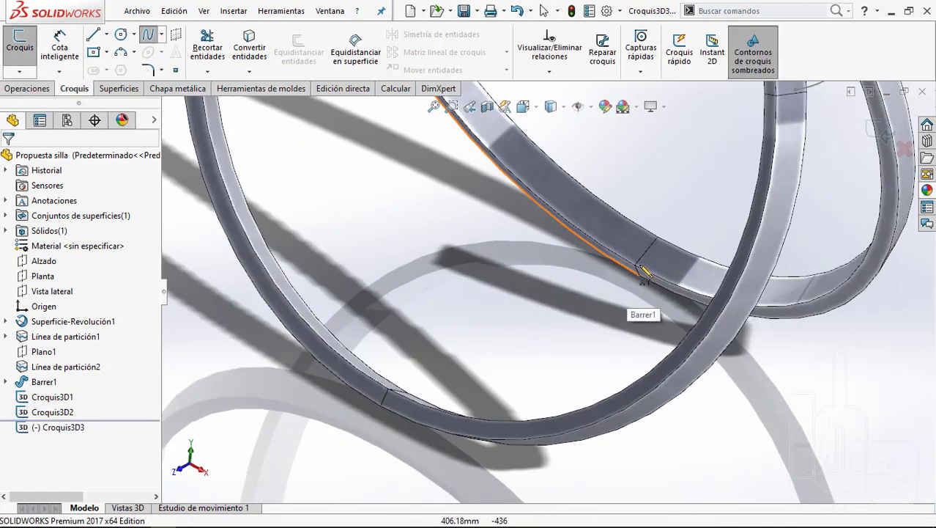
pyautogui.click(375, 376)
pyautogui.scroll(-2, 418, 381)
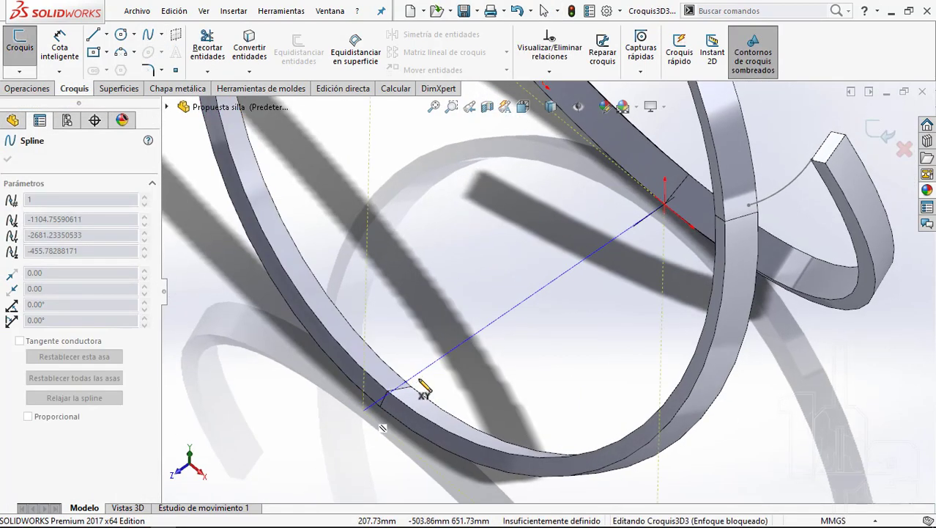
pyautogui.scroll(-2, 440, 378)
pyautogui.click(441, 370)
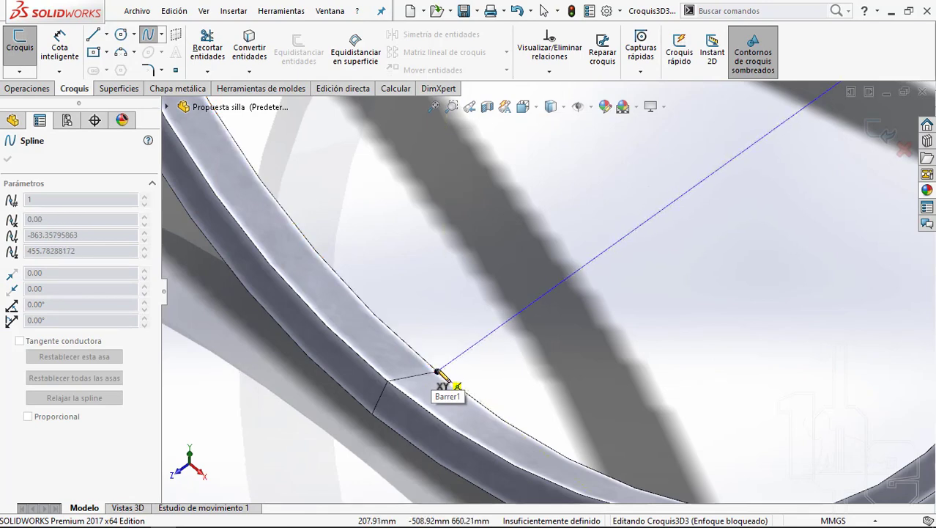
pyautogui.click(437, 346)
pyautogui.rightClick(468, 261)
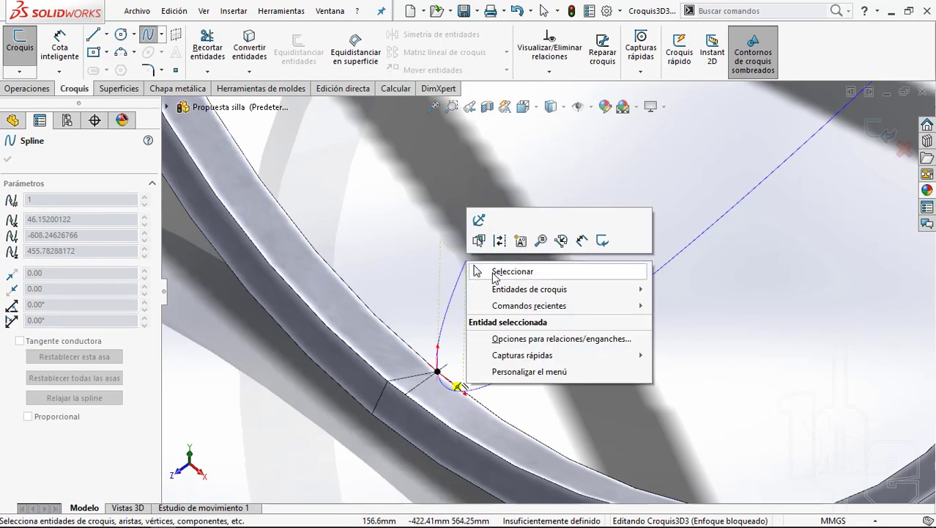
pyautogui.click(475, 271)
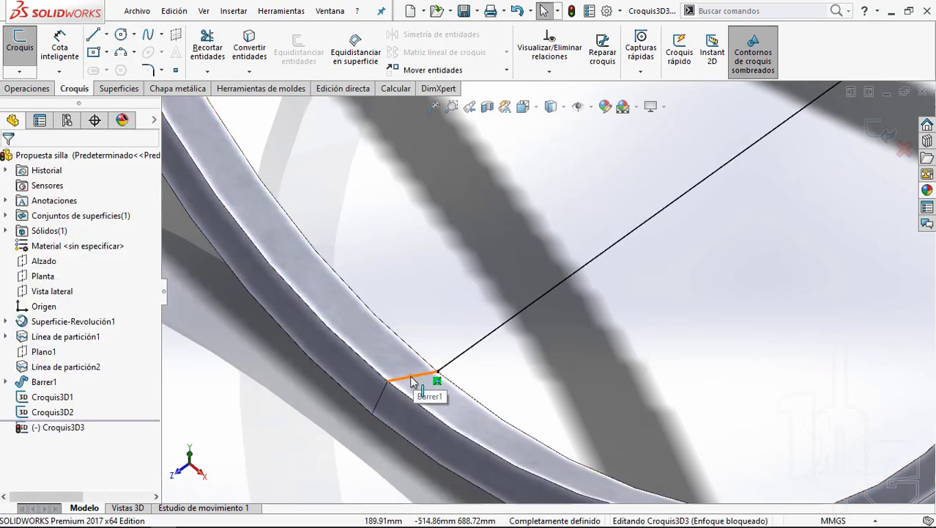
# Step: Make the spline tangent to each bar's end edge, then zoom to fit
pyautogui.click(424, 376)
pyautogui.keyDown('ctrl'); pyautogui.click(466, 352); pyautogui.keyUp('ctrl')
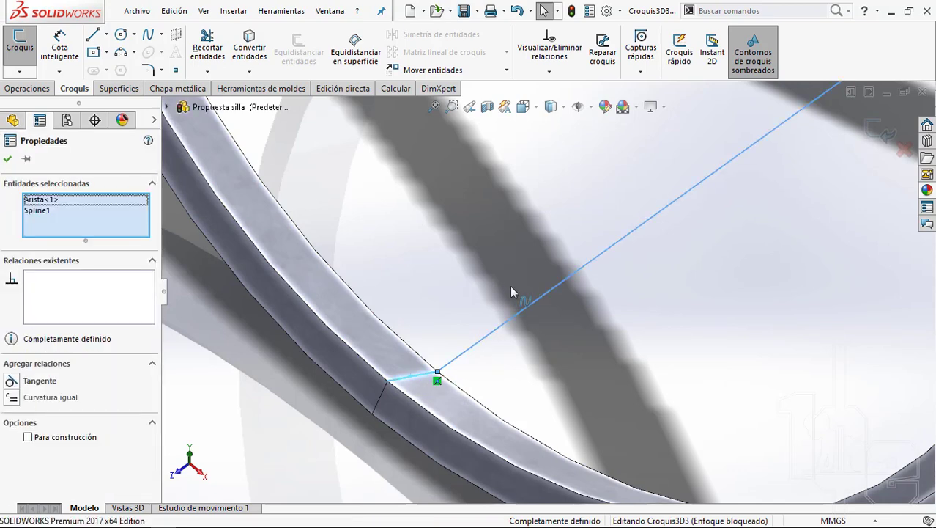
pyautogui.click(510, 291)
pyautogui.moveTo(529, 224)
pyautogui.mouseDown(button='middle')
pyautogui.moveTo(662, 286)
pyautogui.moveTo(669, 276)
pyautogui.mouseUp(button='middle')
pyautogui.click(669, 276)
pyautogui.press('Escape')
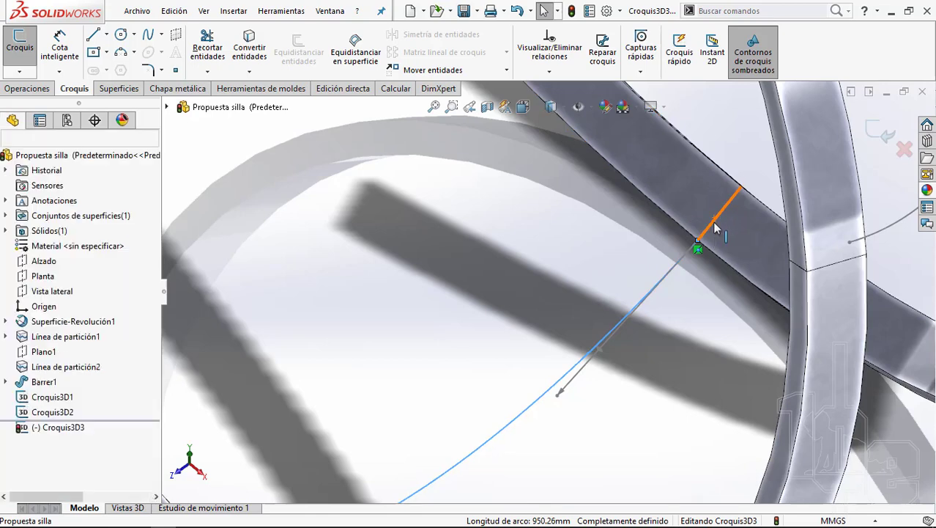
pyautogui.click(714, 223)
pyautogui.keyDown('ctrl'); pyautogui.click(689, 255); pyautogui.keyUp('ctrl')
pyautogui.click(753, 157)
pyautogui.click(523, 244)
pyautogui.press('f')
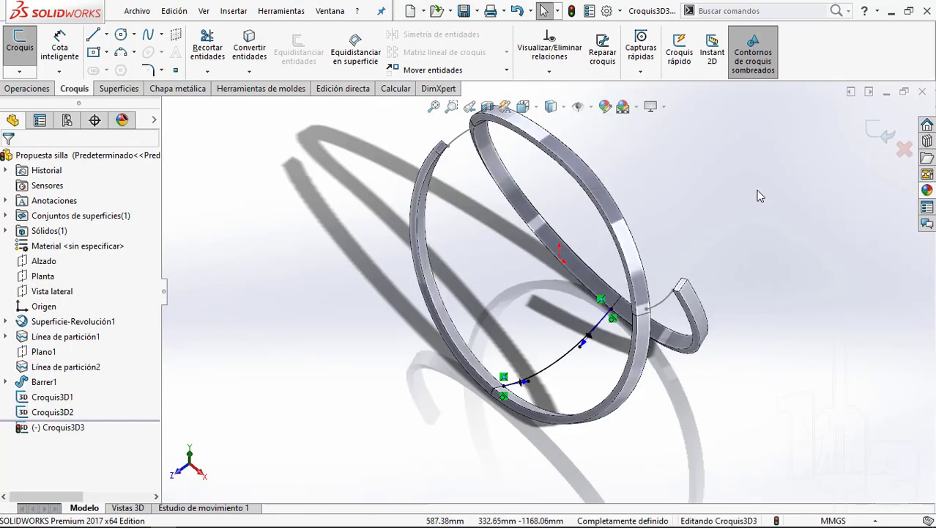
# Step: Close the third 3D sketch, inspect the connections, and start an Offset Surface
pyautogui.click(879, 130)
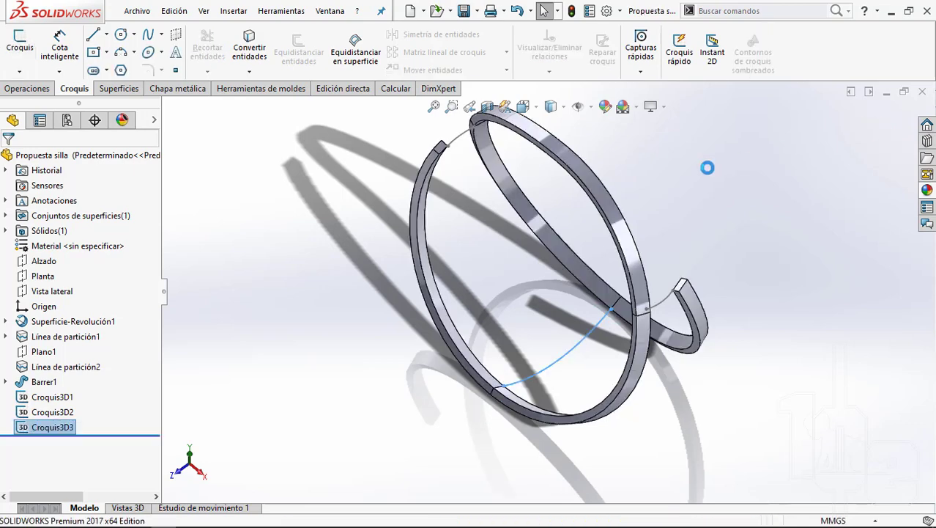
pyautogui.click(708, 173)
pyautogui.moveTo(708, 173); pyautogui.dragTo(563, 330, button='middle')
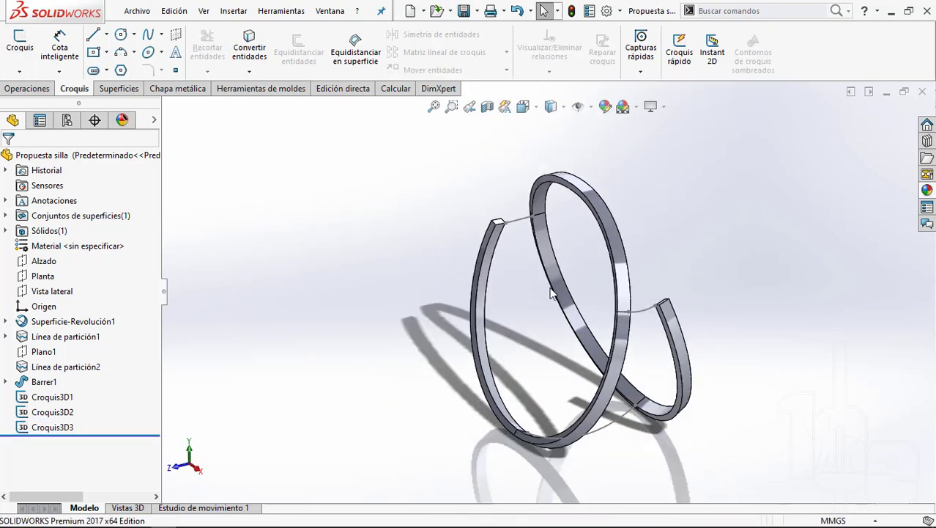
pyautogui.scroll(-3, 563, 330)
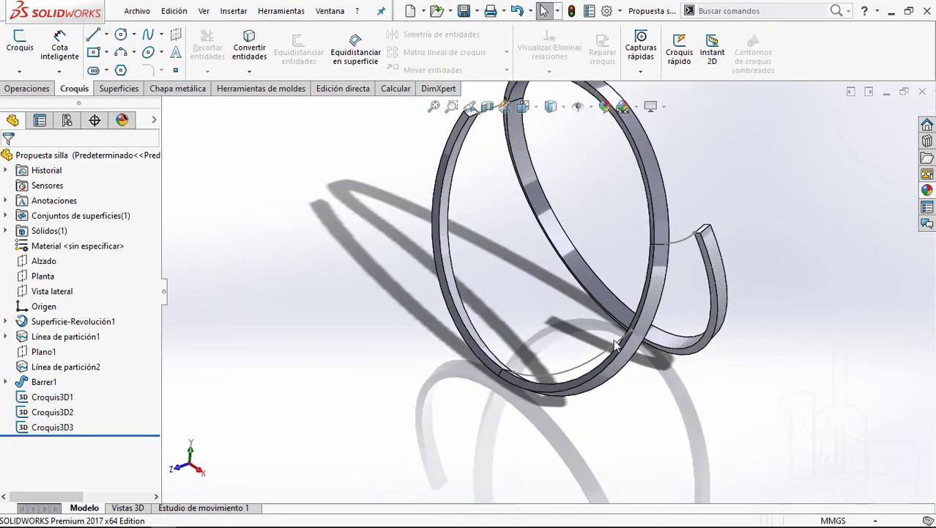
pyautogui.click(120, 89)
pyautogui.click(346, 52)
pyautogui.write('0')
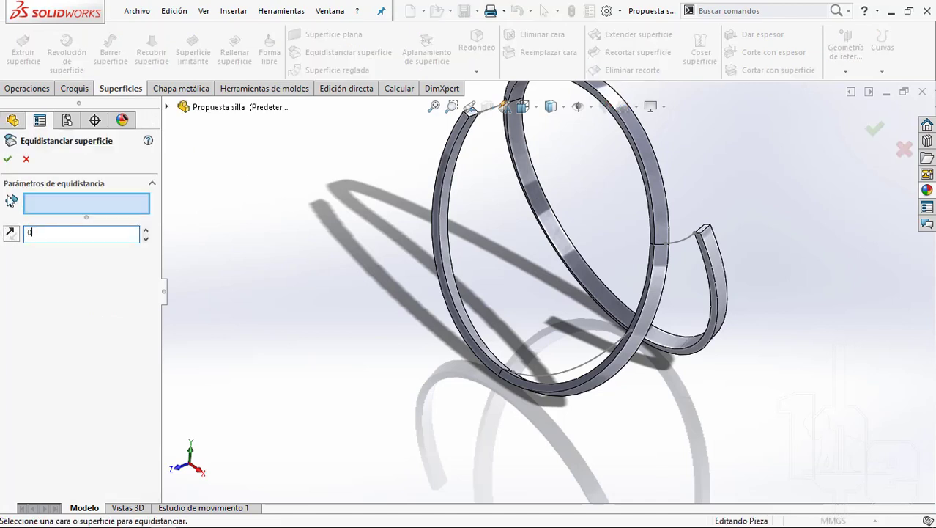
# Step: Set the offset distance to 0.00 mm so the command becomes Copy Surface
pyautogui.press('Return')
pyautogui.scroll(-2, 492, 293)
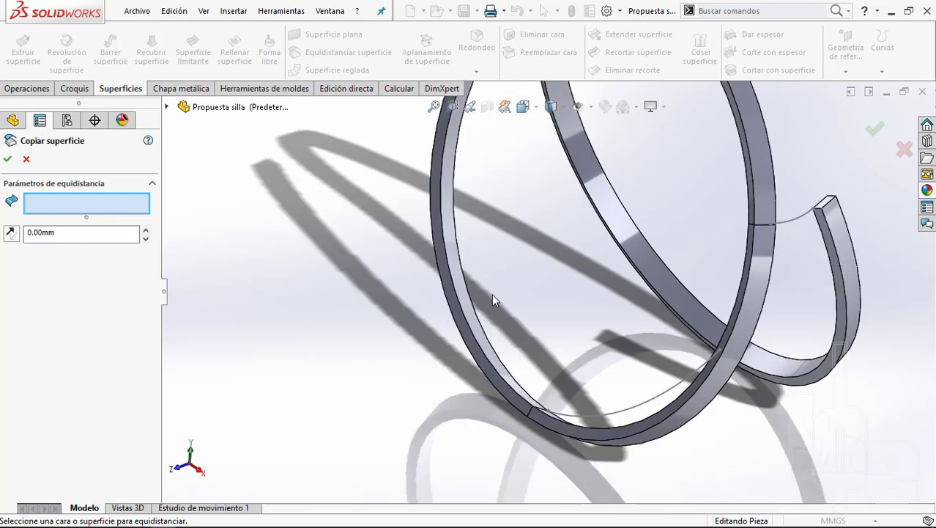
pyautogui.scroll(-3, 492, 293)
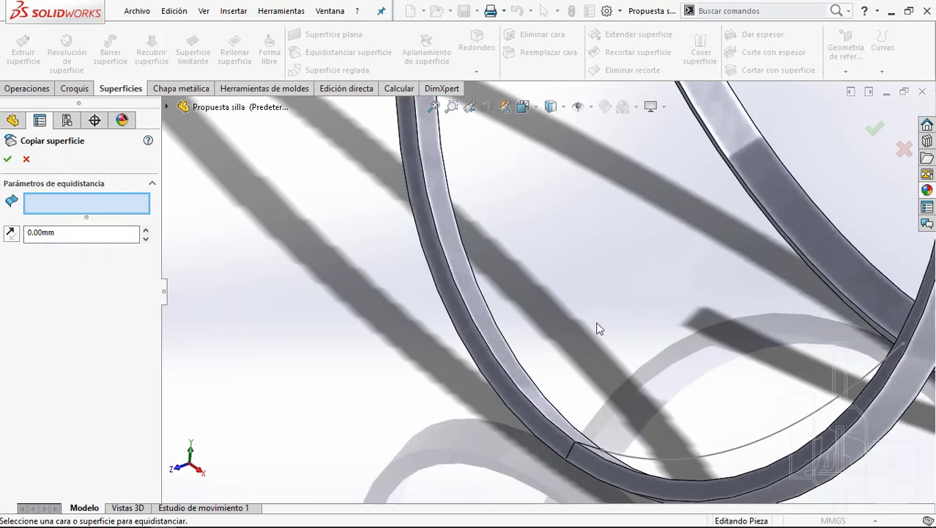
pyautogui.scroll(3, 597, 328)
pyautogui.scroll(1, 598, 302)
pyautogui.scroll(-1, 616, 235)
pyautogui.scroll(-1, 614, 224)
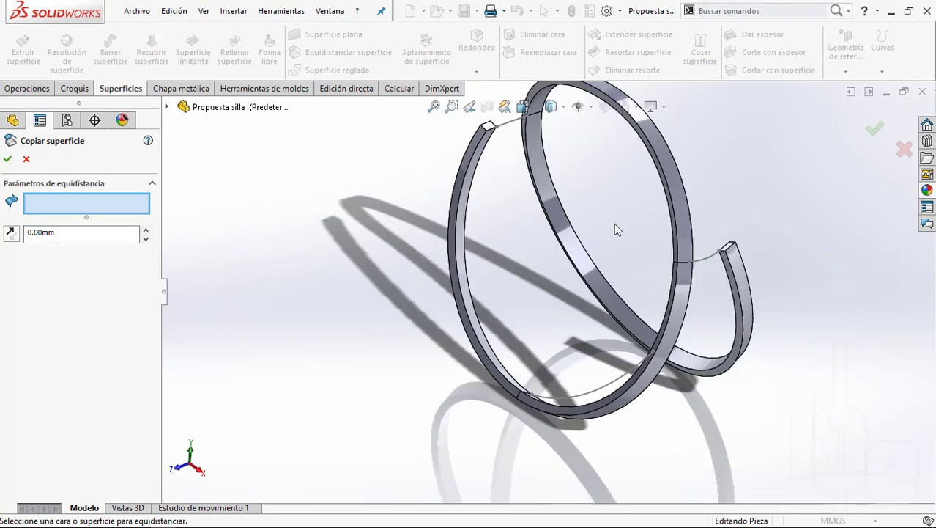
pyautogui.scroll(-1, 614, 224)
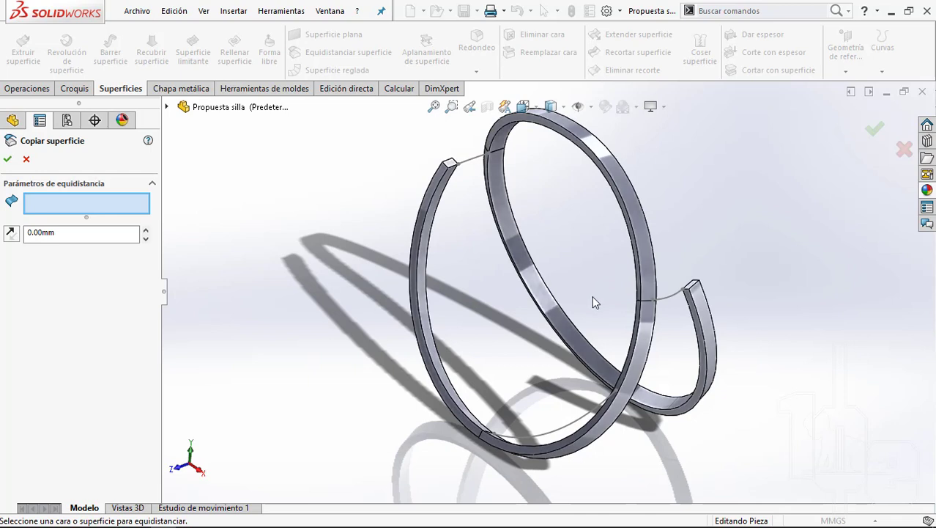
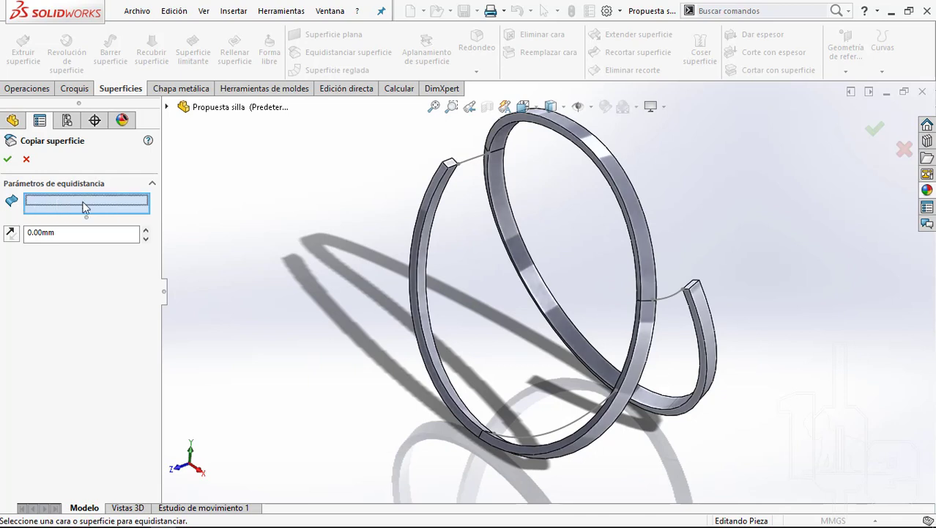
# Step: Copy the four inner ring faces (Cara<1>–<4>) into a 0.00 mm offset surface
pyautogui.scroll(-2, 484, 388)
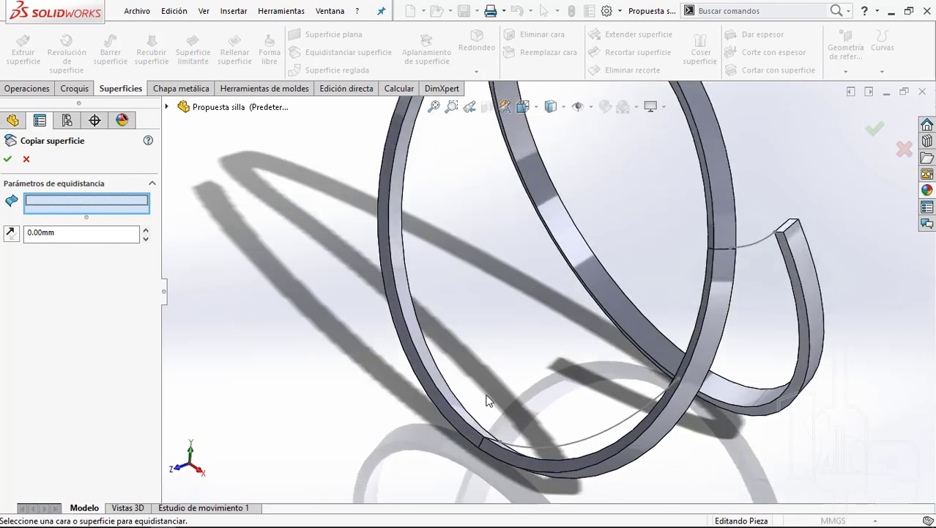
pyautogui.scroll(-2, 452, 409)
pyautogui.click(453, 409)
pyautogui.scroll(2, 518, 424)
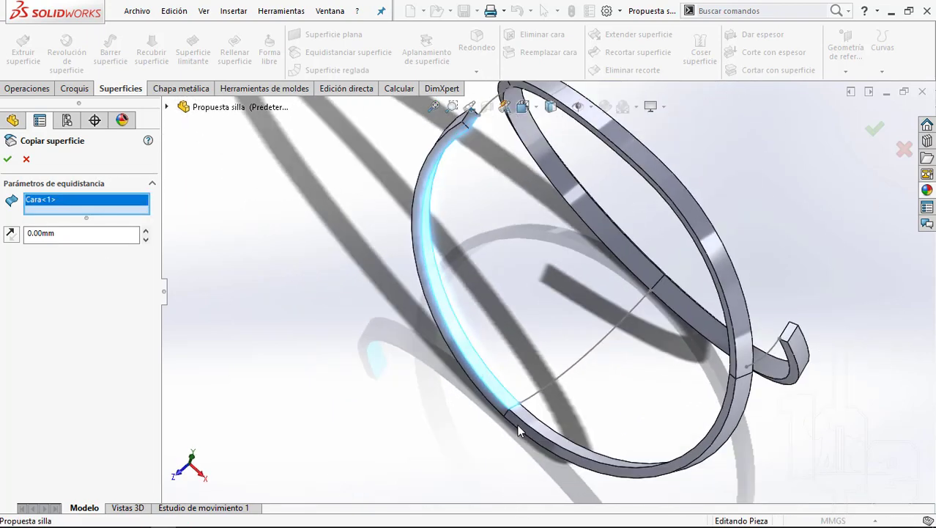
pyautogui.scroll(-5, 581, 332)
pyautogui.click(625, 274)
pyautogui.scroll(4, 625, 271)
pyautogui.scroll(-3, 615, 212)
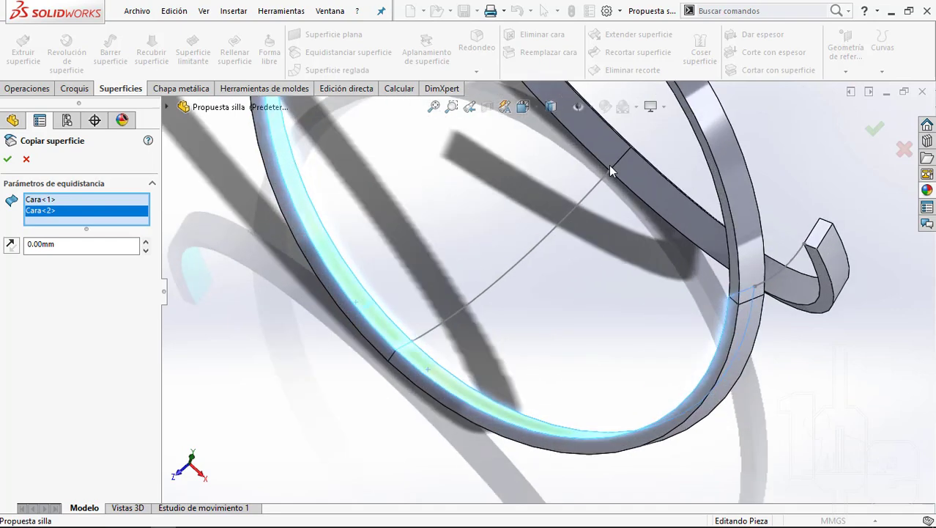
pyautogui.scroll(-2, 603, 169)
pyautogui.click(599, 170)
pyautogui.click(642, 214)
pyautogui.rightClick(641, 214)
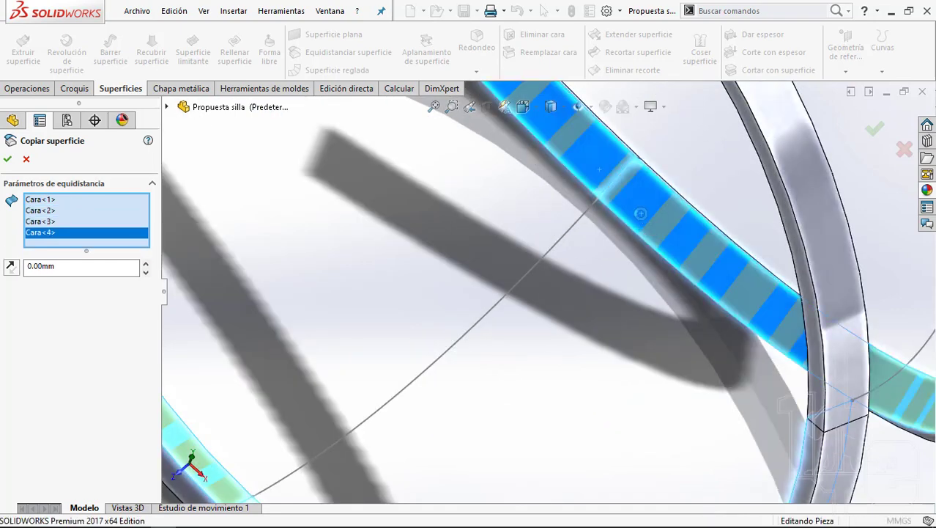
pyautogui.scroll(5, 568, 307)
pyautogui.moveTo(570, 303); pyautogui.dragTo(575, 250, button='middle')
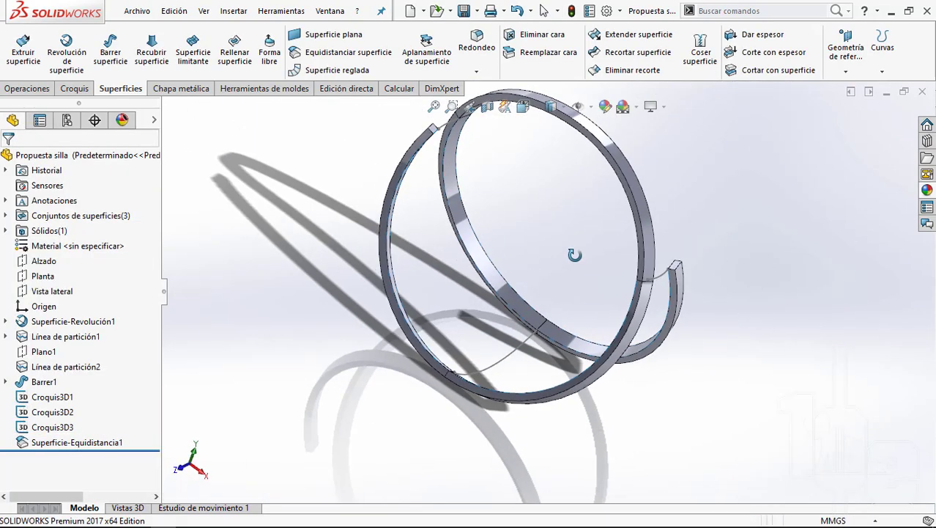
pyautogui.scroll(3, 575, 251)
pyautogui.scroll(-3, 542, 241)
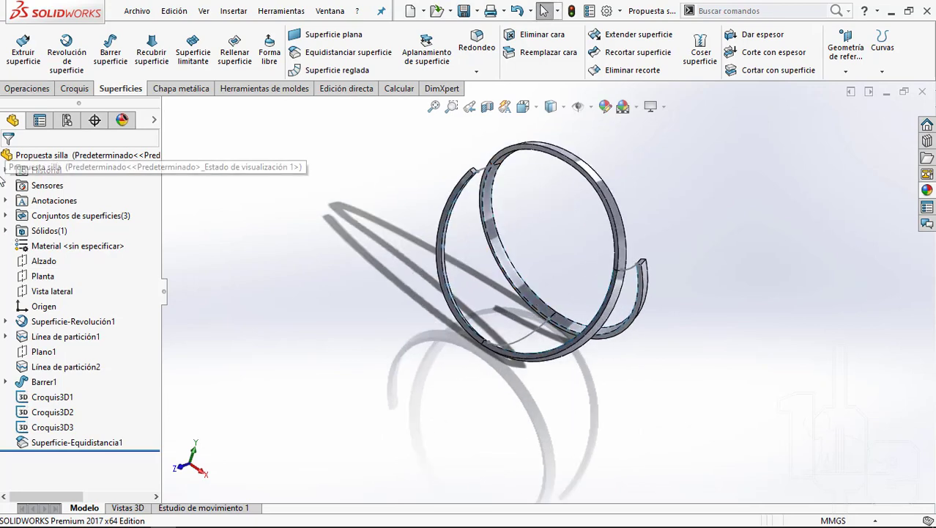
pyautogui.click(34, 217)
pyautogui.click(4, 216)
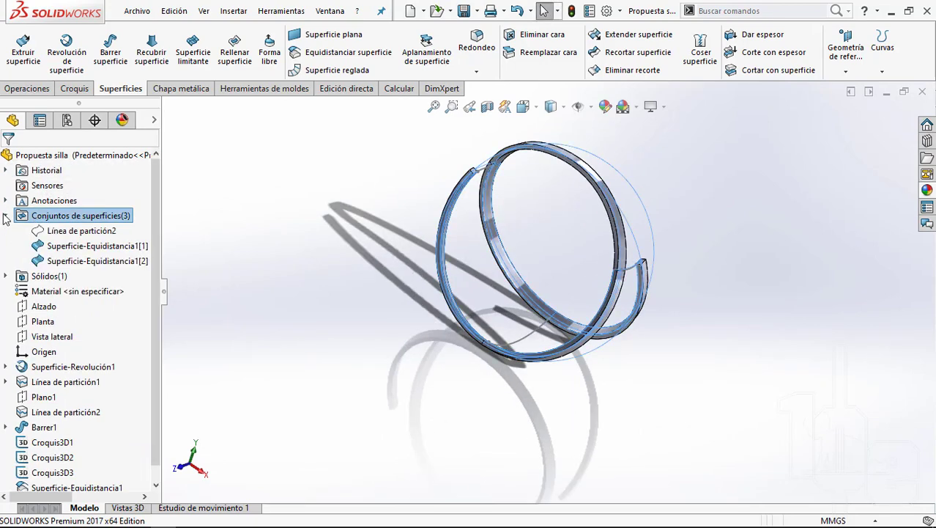
pyautogui.click(73, 246)
pyautogui.click(80, 261)
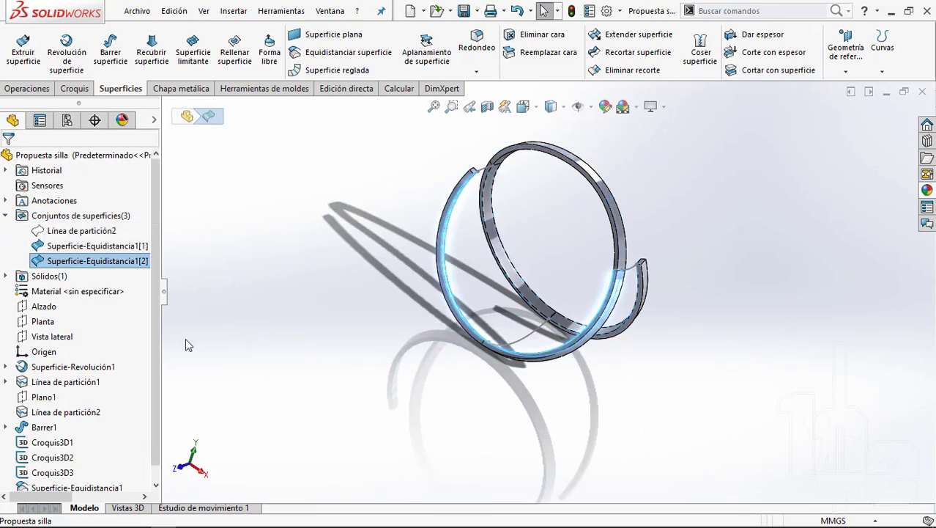
pyautogui.click(184, 341)
pyautogui.click(9, 215)
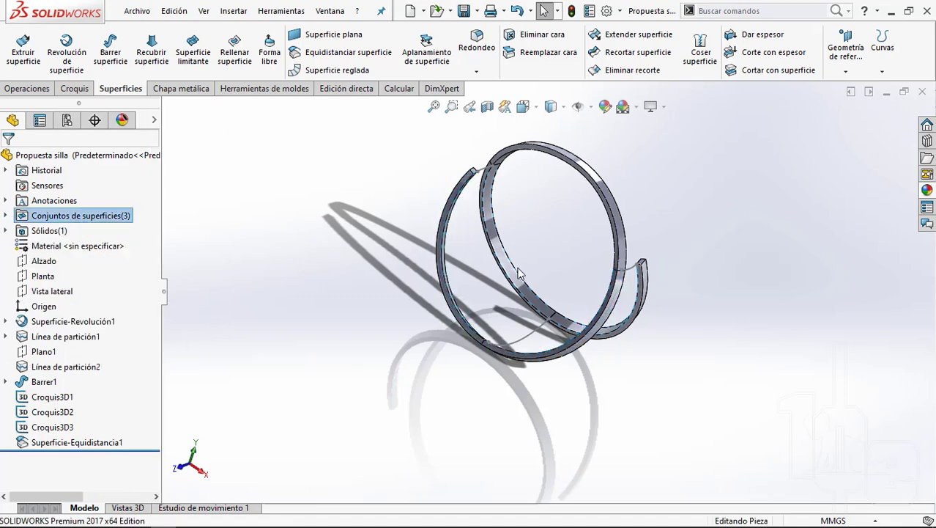
pyautogui.scroll(-2, 520, 161)
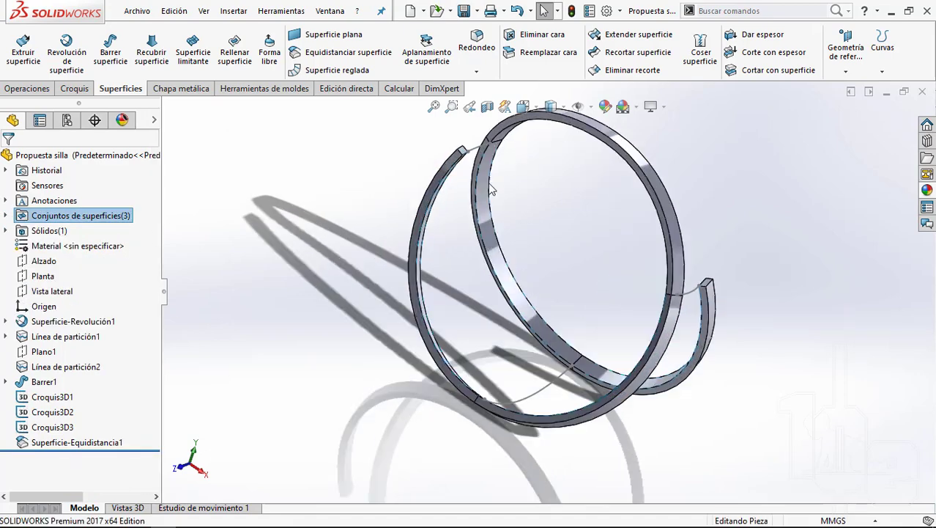
pyautogui.scroll(-3, 525, 183)
pyautogui.scroll(2, 606, 186)
pyautogui.scroll(-2, 532, 152)
pyautogui.scroll(-1, 581, 140)
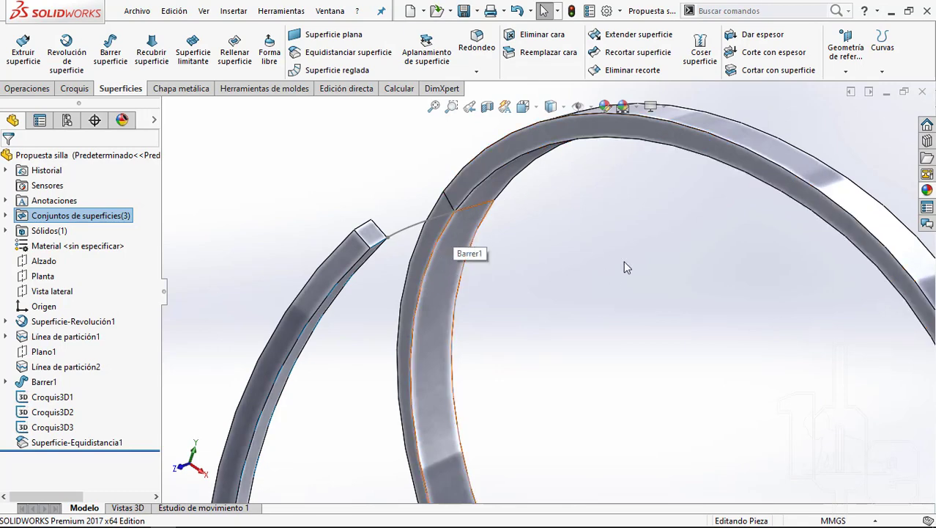
pyautogui.scroll(3, 612, 277)
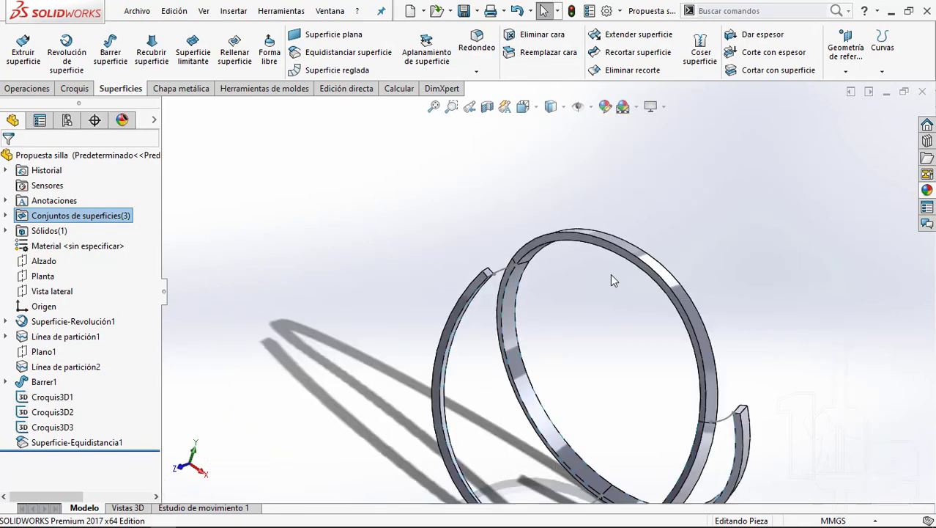
pyautogui.scroll(-1, 592, 365)
pyautogui.scroll(-2, 522, 308)
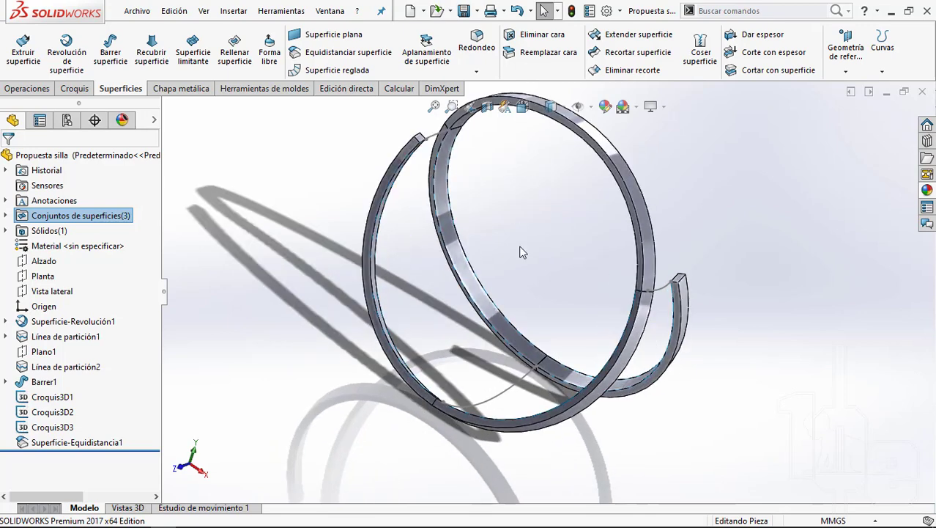
pyautogui.scroll(1, 515, 262)
pyautogui.scroll(1, 516, 268)
pyautogui.scroll(-2, 519, 284)
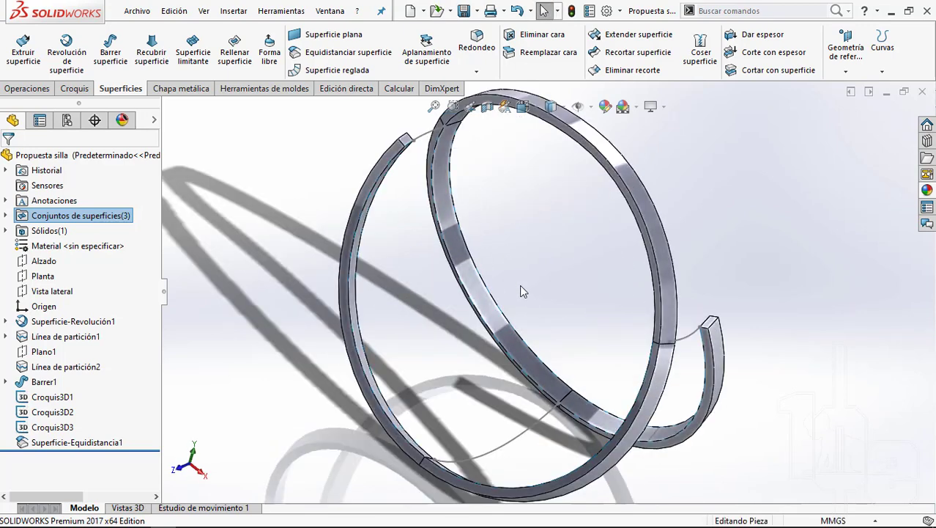
pyautogui.scroll(1, 576, 279)
pyautogui.scroll(-1, 491, 216)
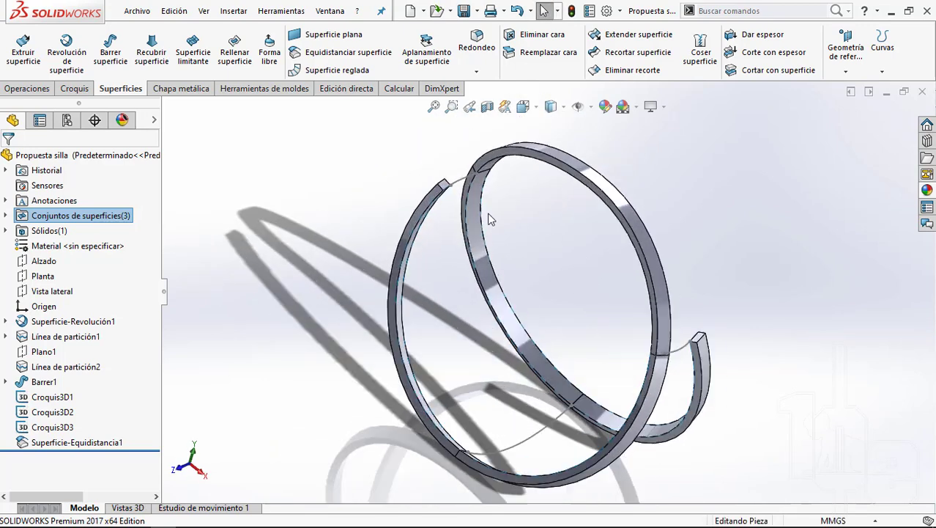
pyautogui.scroll(-1, 491, 206)
pyautogui.scroll(1, 518, 262)
pyautogui.scroll(2, 519, 263)
pyautogui.scroll(-2, 560, 348)
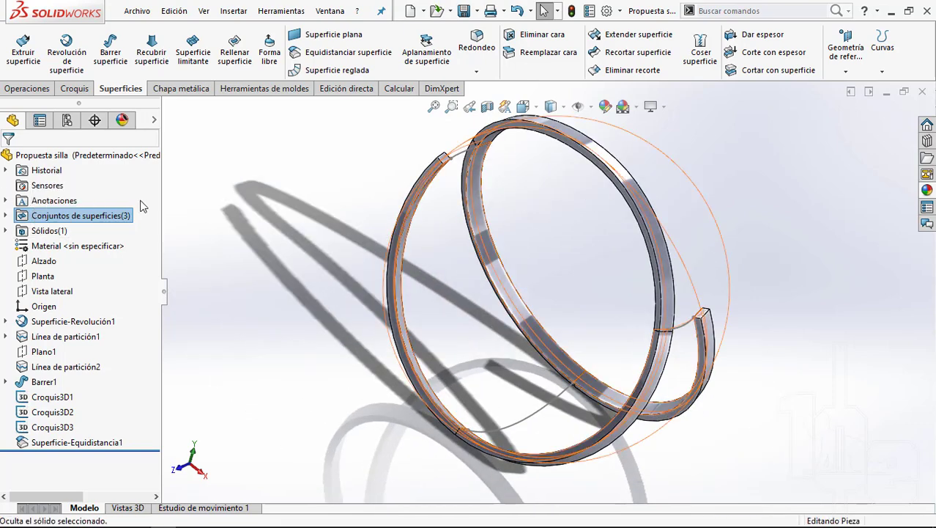
# Step: Hide the solid bodies, show the surface bodies, and hide the spherical surface
pyautogui.click(210, 195)
pyautogui.scroll(-1, 506, 192)
pyautogui.click(49, 231)
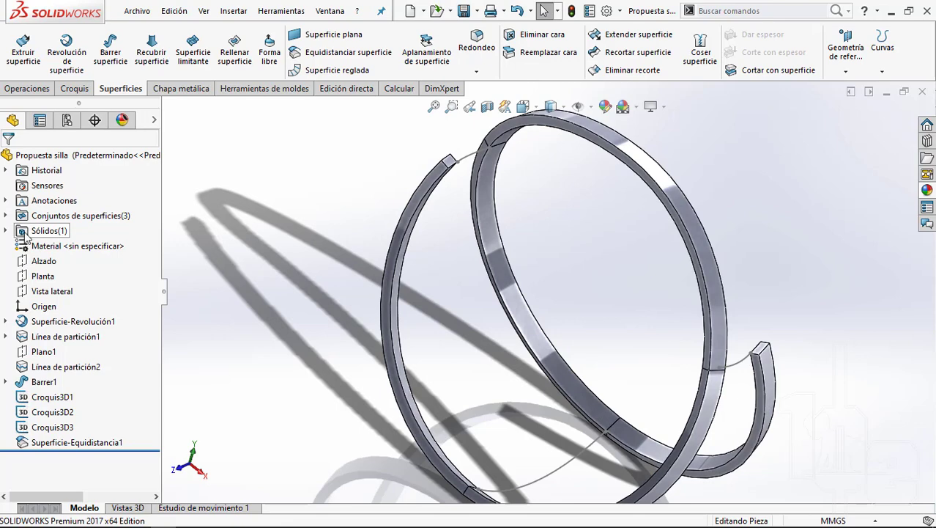
pyautogui.click(35, 209)
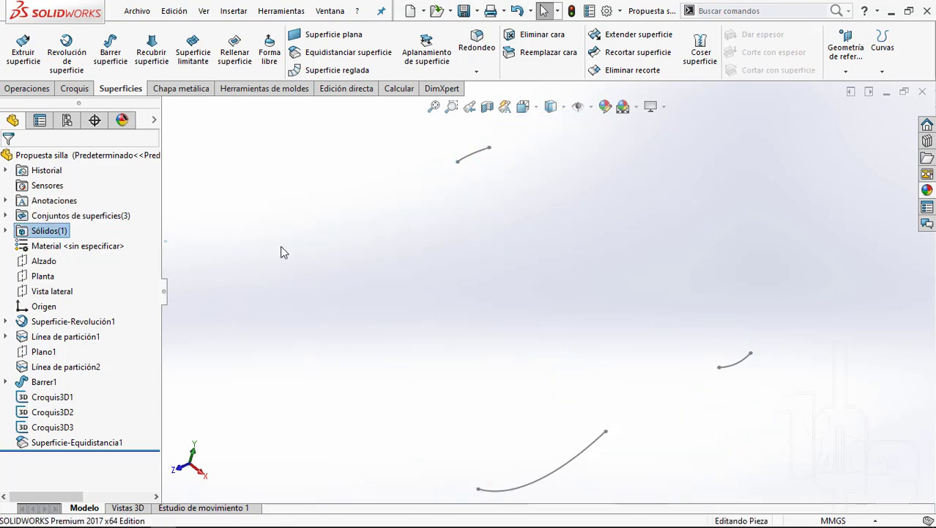
pyautogui.click(59, 215)
pyautogui.click(64, 193)
pyautogui.click(570, 217)
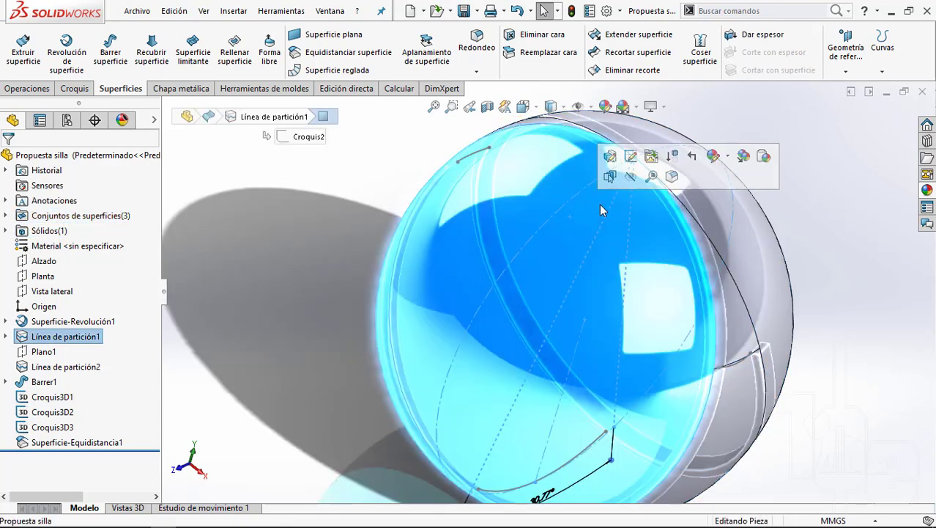
pyautogui.click(628, 177)
pyautogui.moveTo(616, 223); pyautogui.dragTo(499, 340, button='middle')
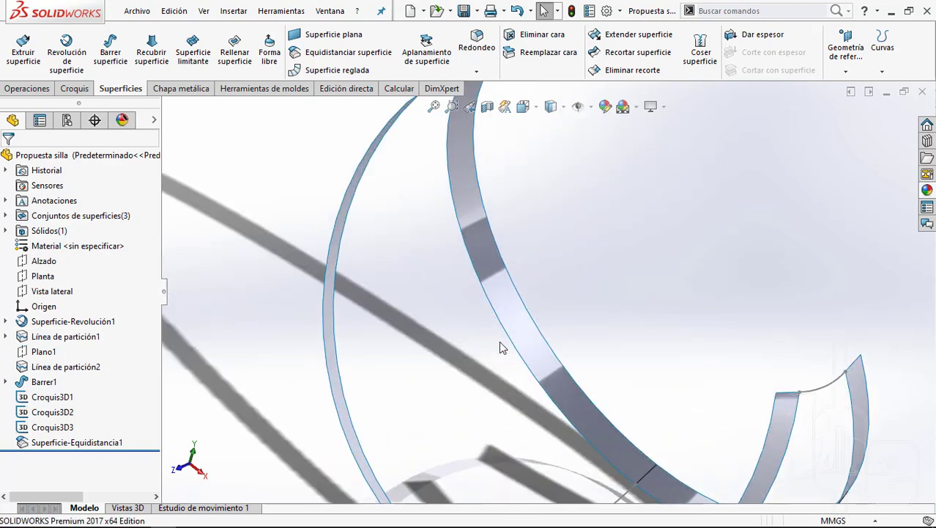
# Step: Show the solid bodies again, then hide only the Barrer1 solid body
pyautogui.click(51, 230)
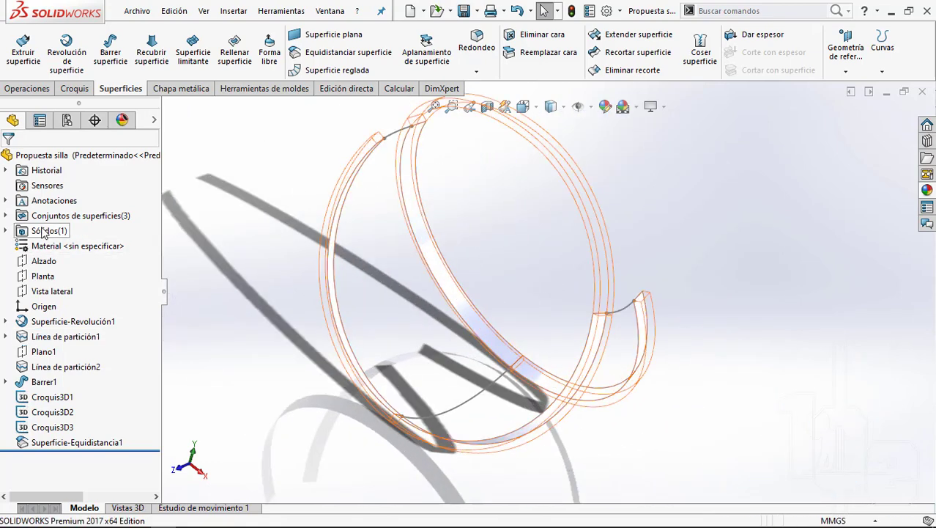
pyautogui.click(64, 207)
pyautogui.moveTo(460, 219); pyautogui.dragTo(819, 377, button='middle')
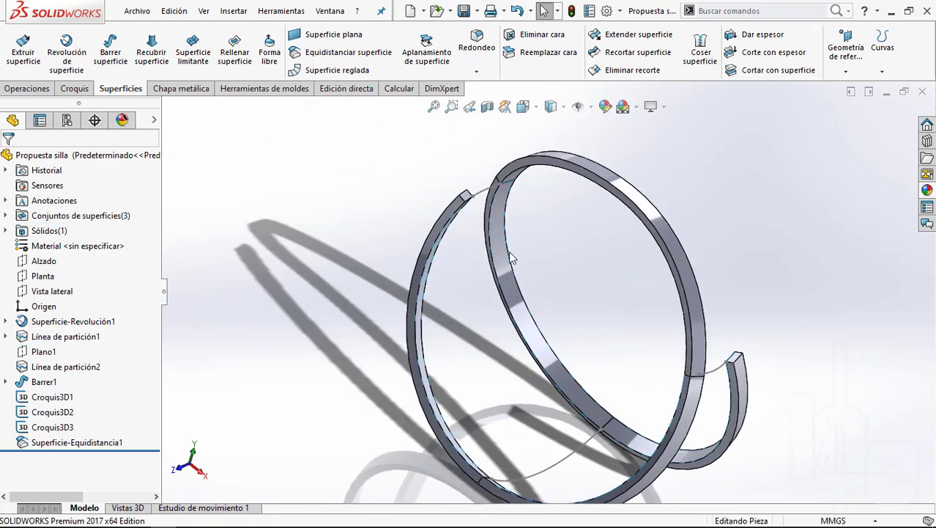
pyautogui.click(6, 231)
pyautogui.click(52, 245)
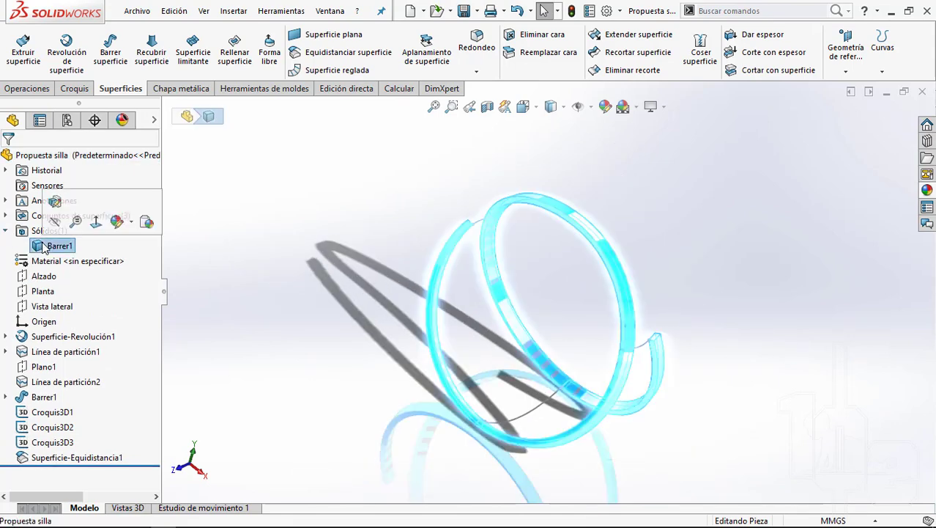
pyautogui.click(54, 222)
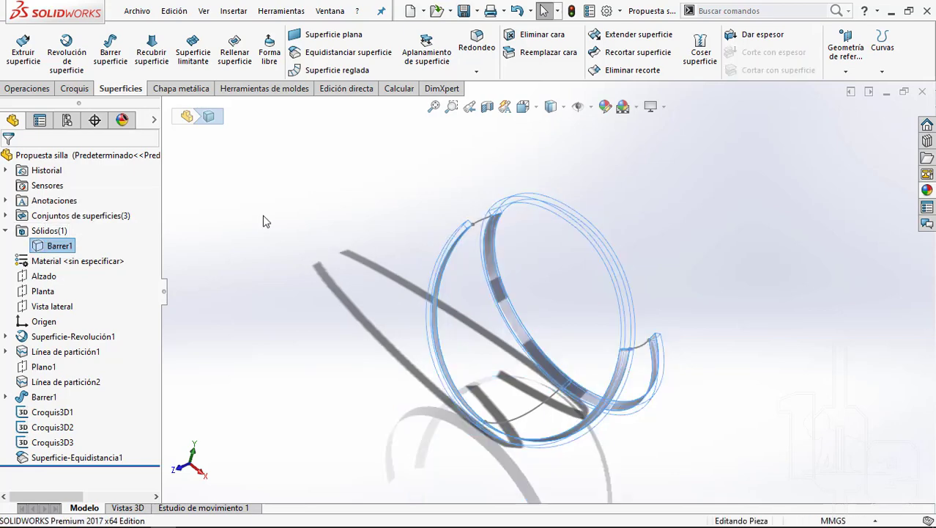
pyautogui.moveTo(263, 217)
pyautogui.mouseDown(button='middle')
pyautogui.moveTo(437, 240)
pyautogui.moveTo(439, 292)
pyautogui.moveTo(428, 194)
pyautogui.moveTo(670, 395)
pyautogui.mouseUp(button='middle')
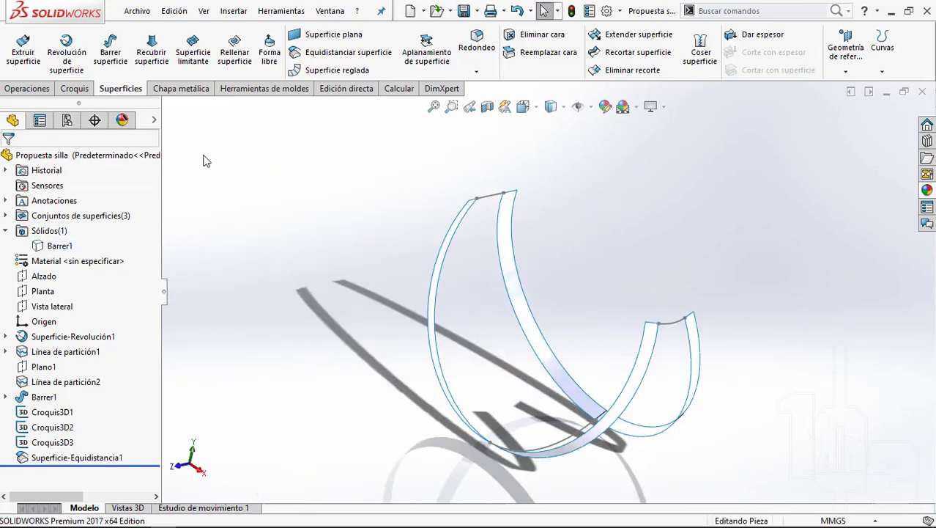
# Step: Start a lofted surface with Croquis3D1 and Croquis3D3 as its first two profiles
pyautogui.click(154, 67)
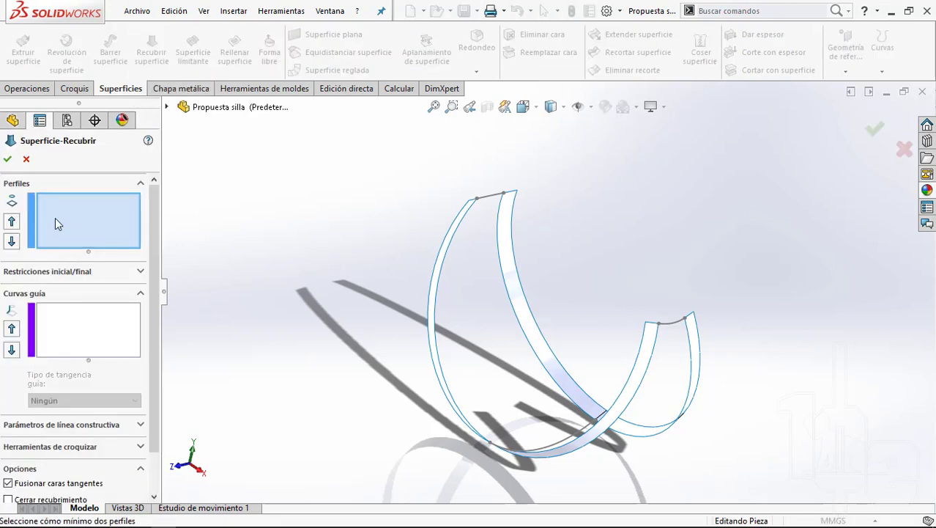
pyautogui.scroll(-5, 515, 214)
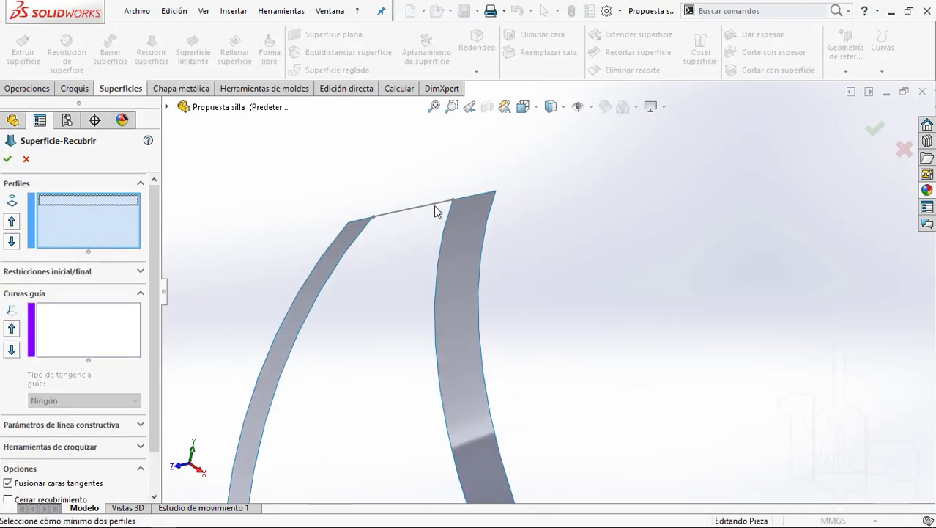
pyautogui.click(436, 210)
pyautogui.click(437, 208)
pyautogui.scroll(5, 464, 286)
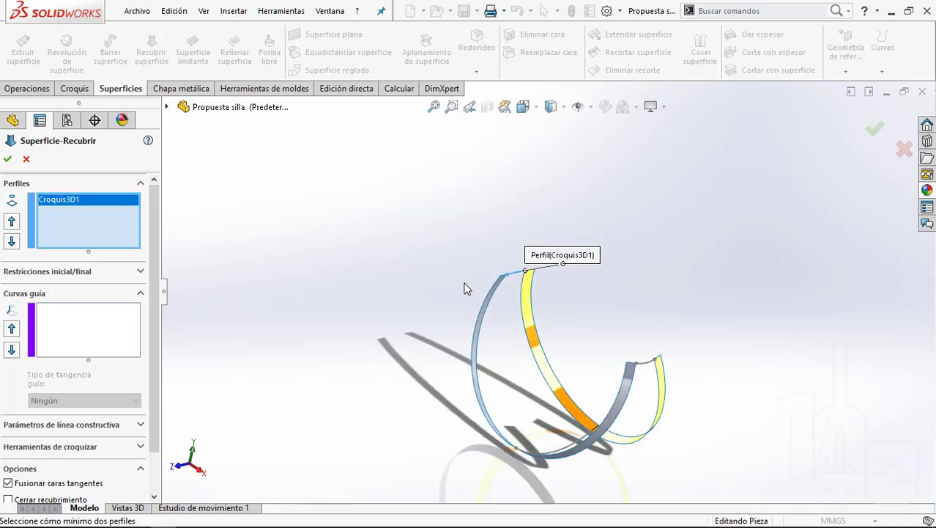
pyautogui.scroll(-3, 644, 447)
pyautogui.scroll(-3, 675, 384)
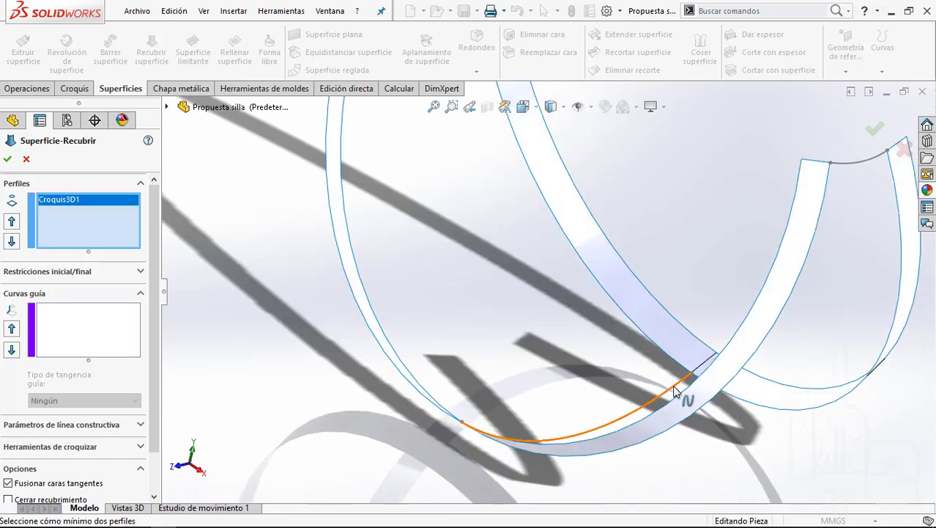
pyautogui.click(687, 379)
pyautogui.scroll(5, 700, 308)
pyautogui.scroll(-4, 558, 219)
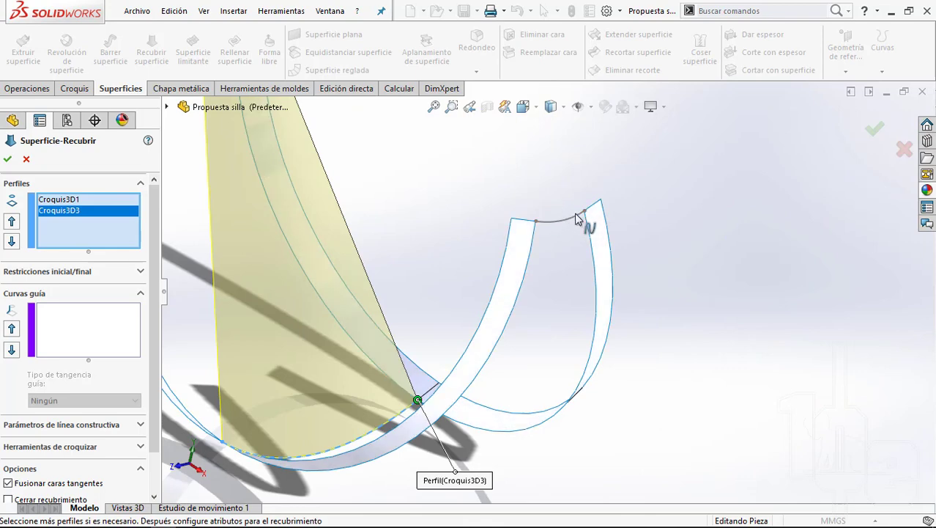
# Step: Add Croquis3D2 as the third loft profile and inspect the preview
pyautogui.click(579, 221)
pyautogui.scroll(5, 436, 257)
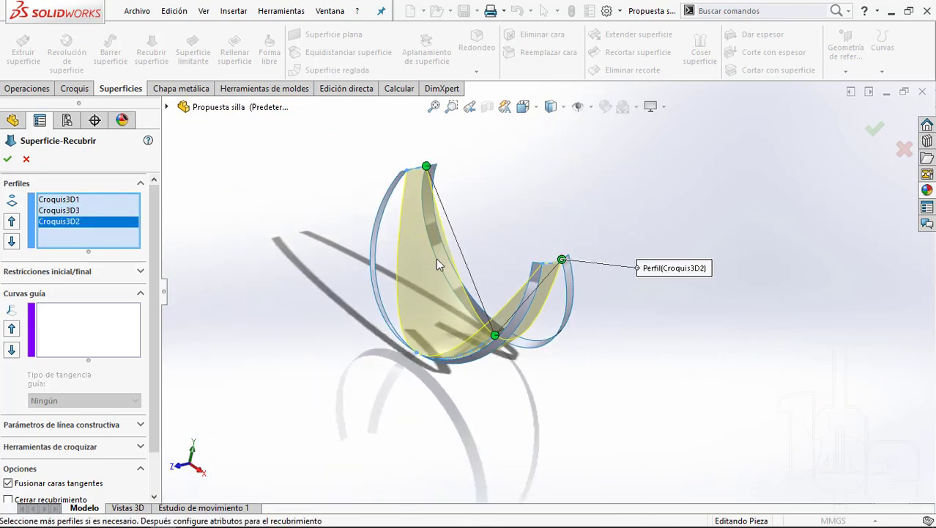
pyautogui.moveTo(436, 257)
pyautogui.mouseDown(button='middle')
pyautogui.moveTo(504, 291)
pyautogui.moveTo(439, 286)
pyautogui.moveTo(553, 219)
pyautogui.moveTo(594, 372)
pyautogui.mouseUp(button='middle')
pyautogui.scroll(-3, 425, 285)
pyautogui.scroll(5, 553, 219)
pyautogui.scroll(-5, 564, 280)
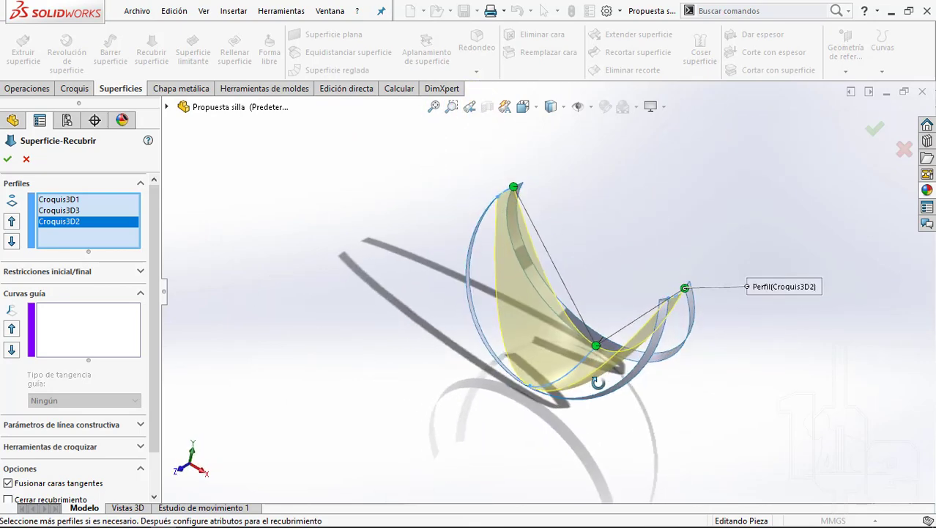
# Step: Group the frame's curved rim edges via SelectionManager into the first guide curve, Abierto Grupo<1>
pyautogui.click(83, 328)
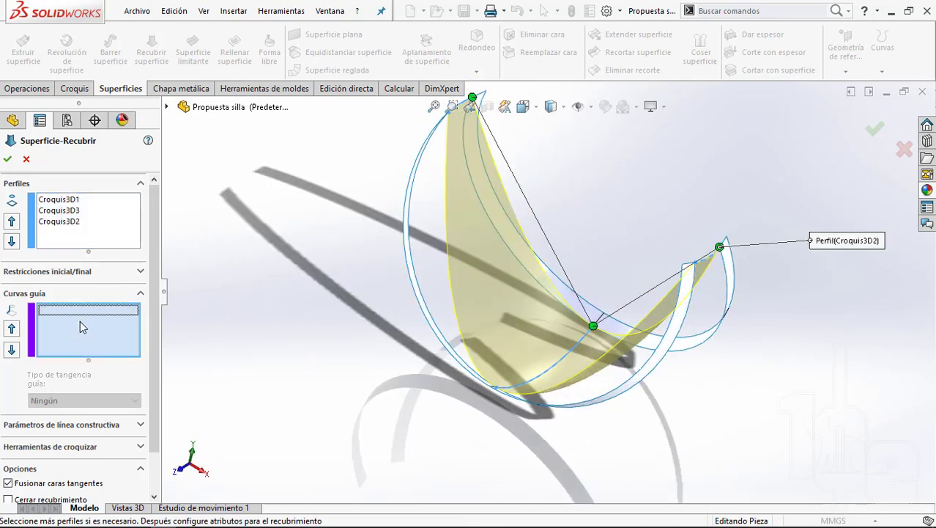
pyautogui.rightClick(80, 320)
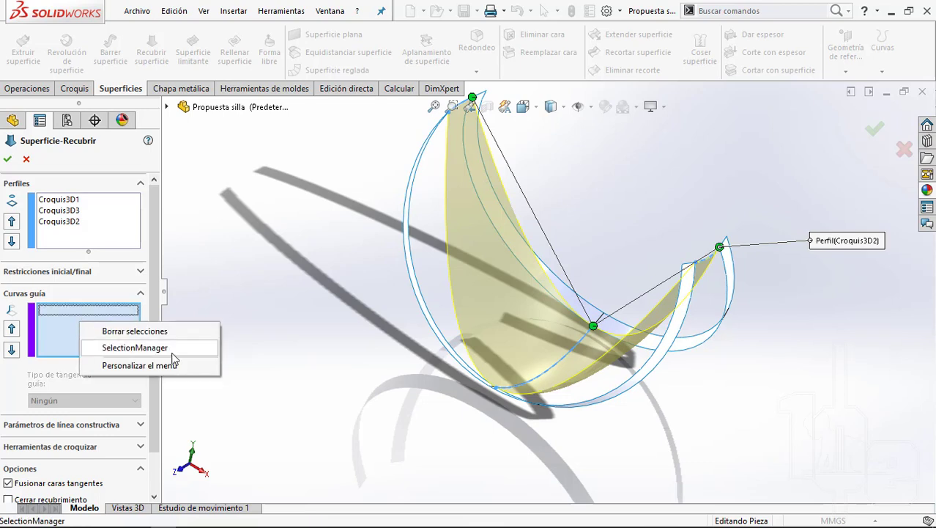
pyautogui.click(172, 350)
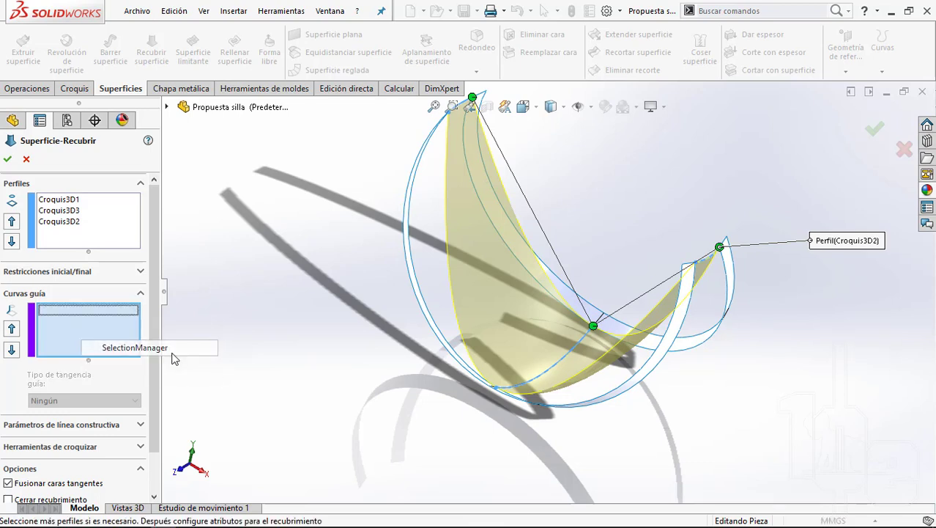
pyautogui.moveTo(654, 244); pyautogui.dragTo(575, 269, button='middle')
pyautogui.click(96, 417)
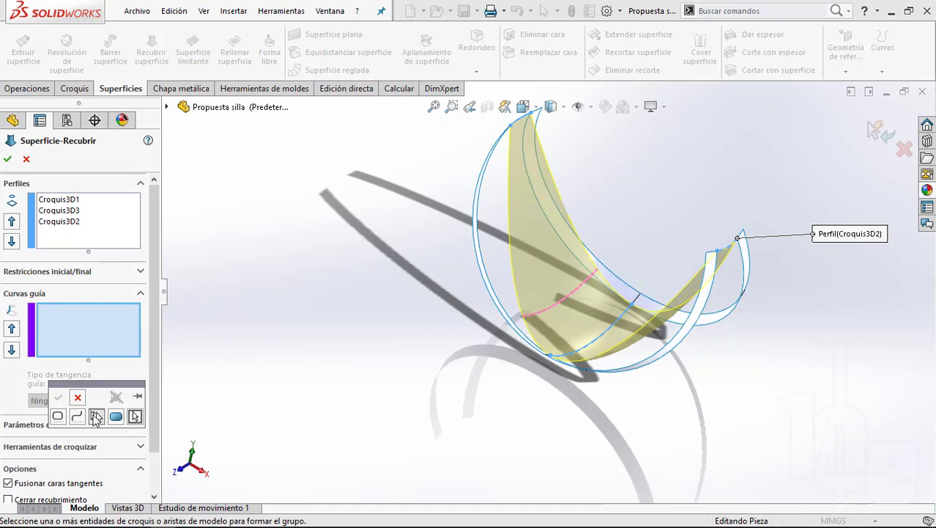
pyautogui.scroll(-2, 596, 270)
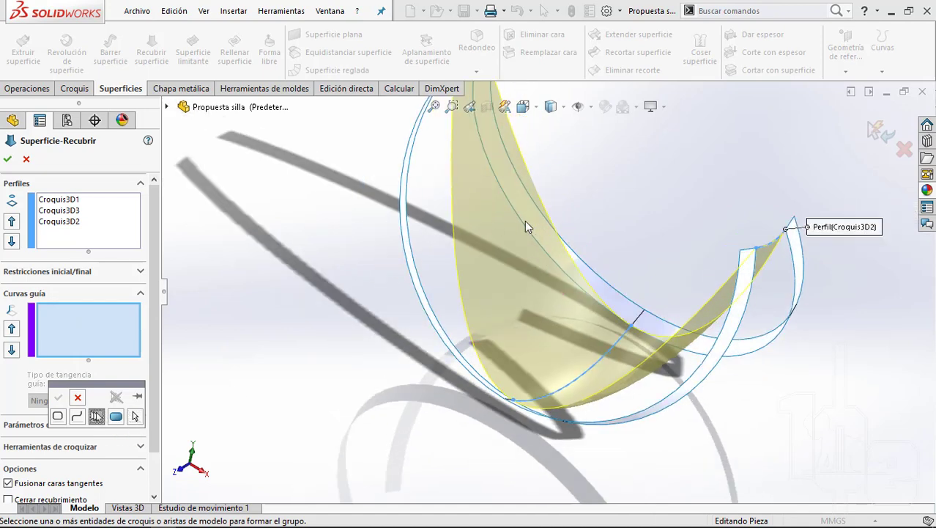
pyautogui.click(540, 244)
pyautogui.click(540, 244)
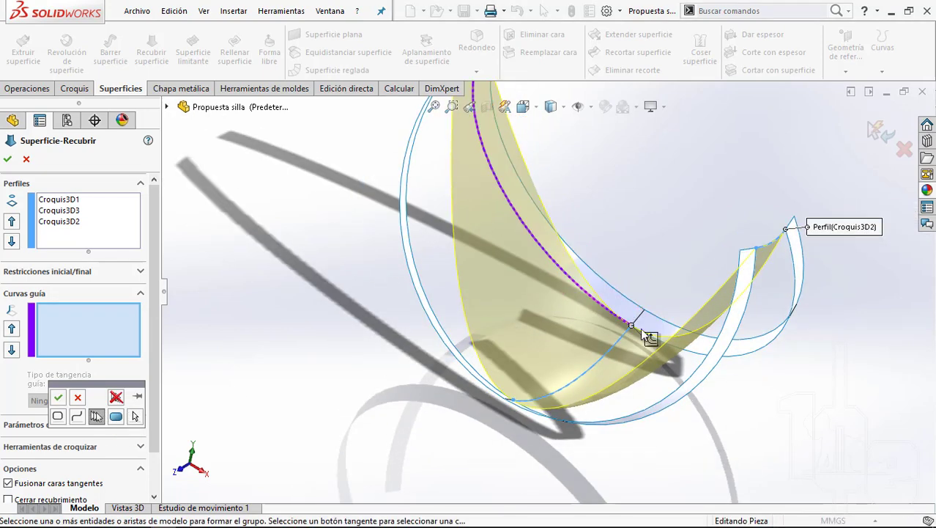
pyautogui.scroll(-1, 738, 373)
pyautogui.click(745, 349)
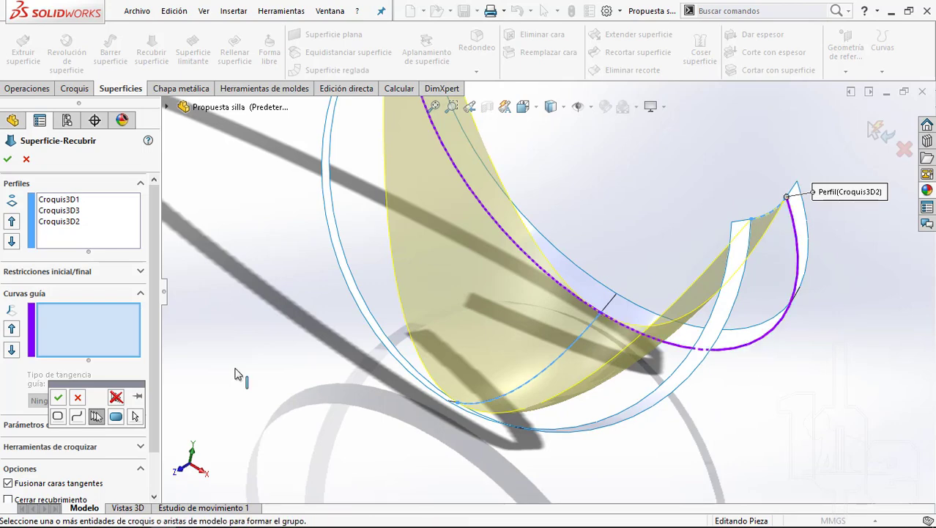
pyautogui.click(58, 399)
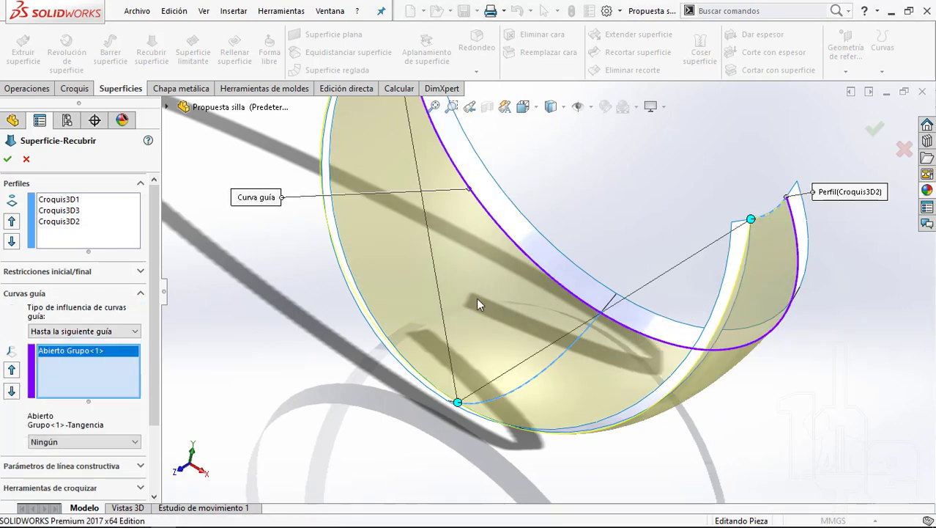
pyautogui.scroll(2, 477, 297)
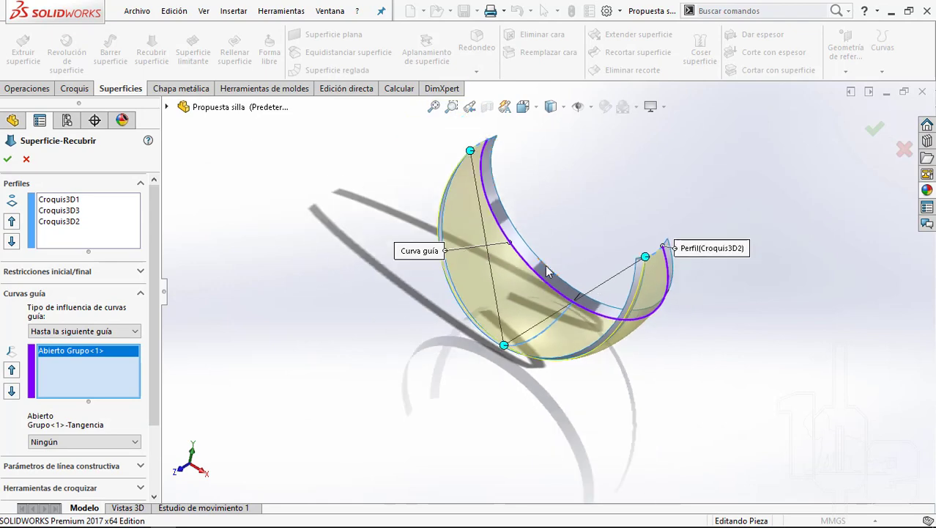
# Step: Group another set of rim edges into a second guide curve
pyautogui.rightClick(74, 373)
pyautogui.click(124, 402)
pyautogui.scroll(-3, 493, 325)
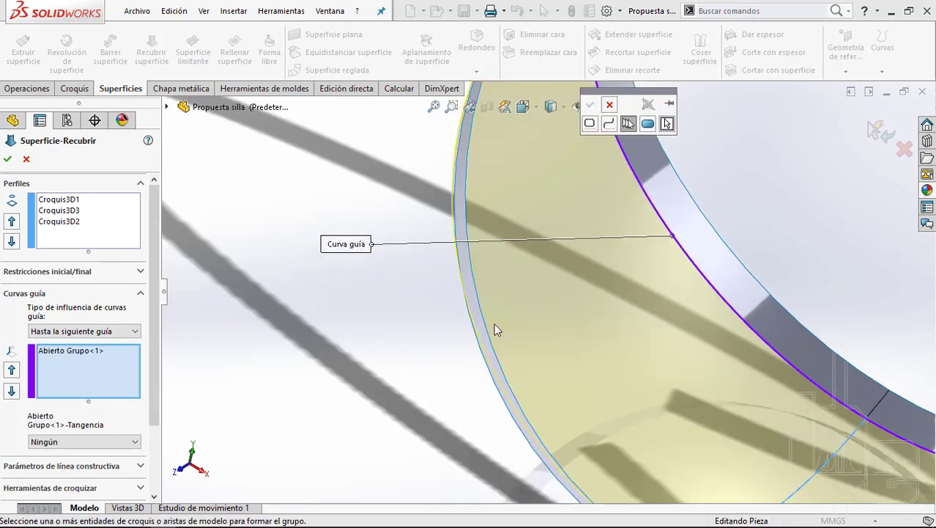
pyautogui.scroll(-2, 468, 321)
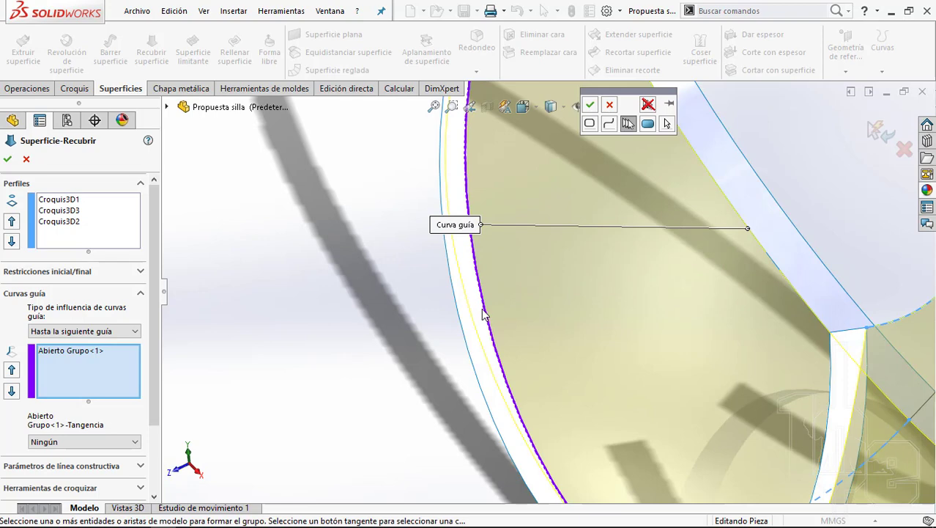
pyautogui.click(484, 311)
pyautogui.scroll(3, 502, 310)
pyautogui.moveTo(502, 310); pyautogui.dragTo(601, 337, button='middle')
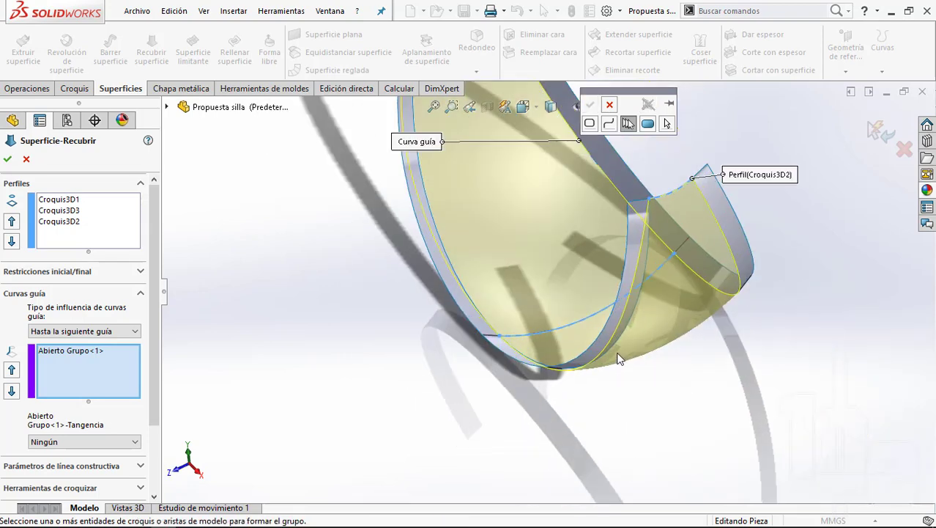
pyautogui.scroll(-2, 617, 351)
pyautogui.click(618, 350)
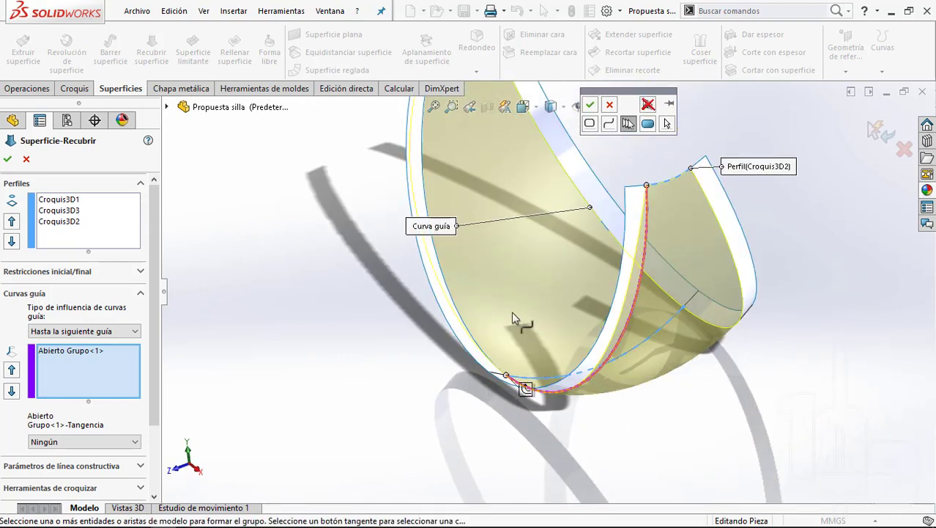
pyautogui.click(467, 326)
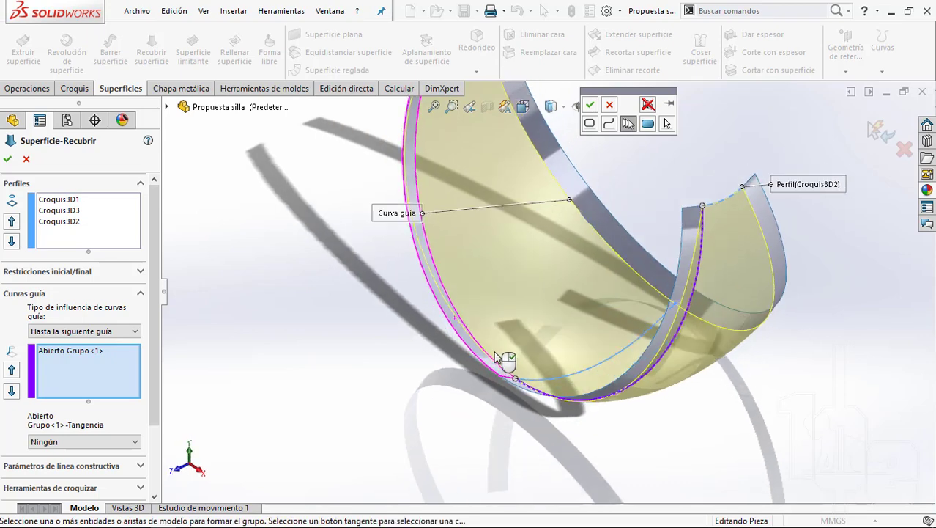
pyautogui.moveTo(467, 326); pyautogui.dragTo(494, 388, button='middle')
pyautogui.rightClick(495, 388)
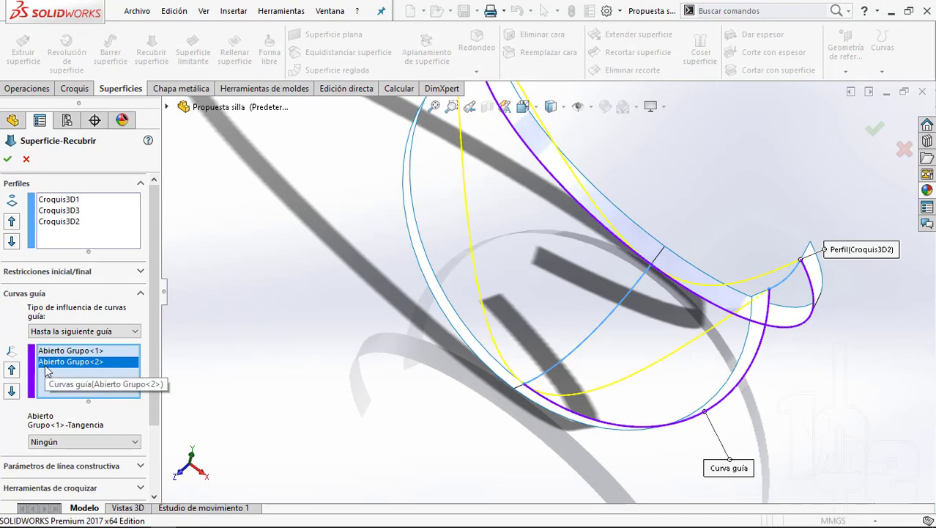
# Step: Delete the unwanted Abierto Grupo<2> and regroup the left and lower edges as Abierto Grupo<3>
pyautogui.press('Delete')
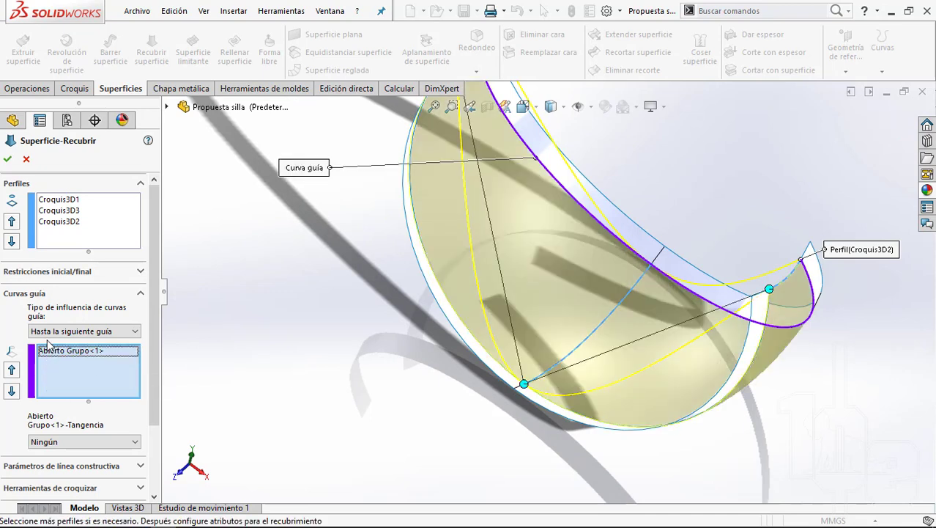
pyautogui.rightClick(86, 381)
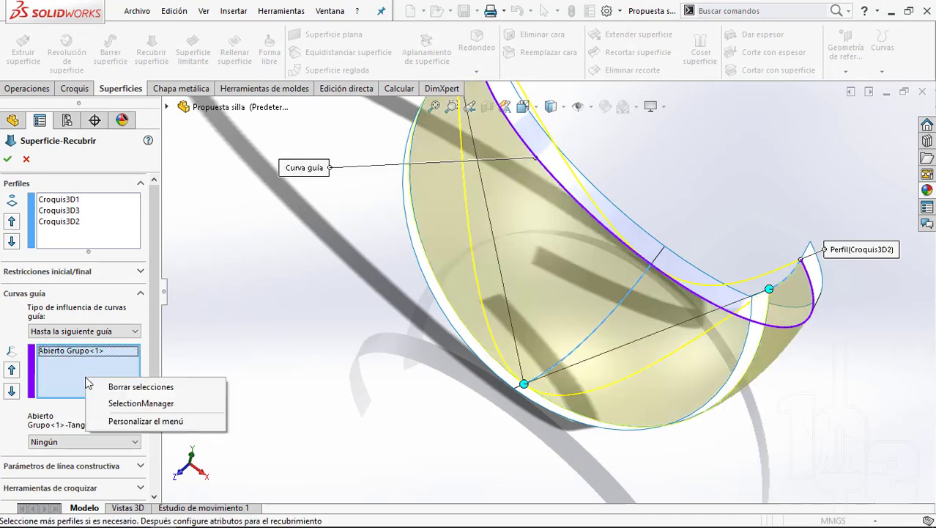
pyautogui.click(187, 401)
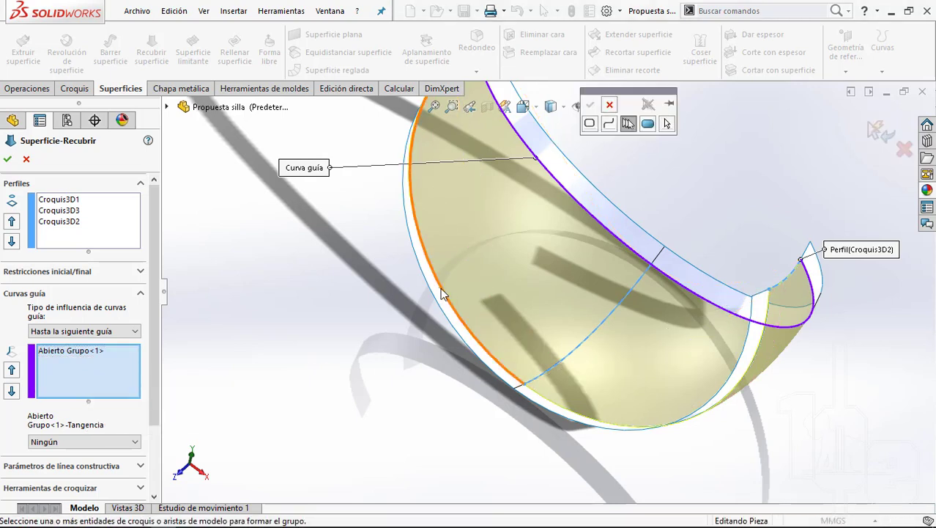
pyautogui.click(441, 288)
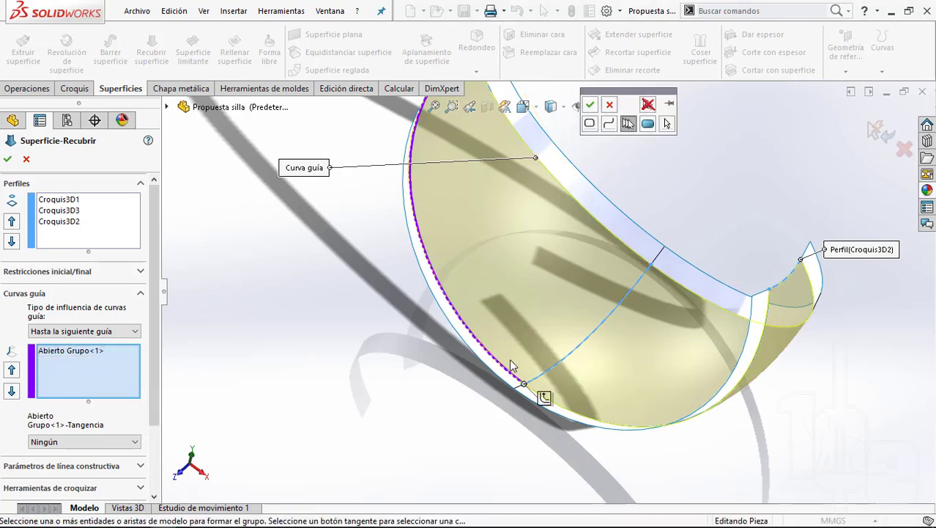
pyautogui.click(566, 409)
pyautogui.click(590, 104)
# Step: Finish the guide edge selection, then view the loft from the front and orbit around it
pyautogui.press('f')
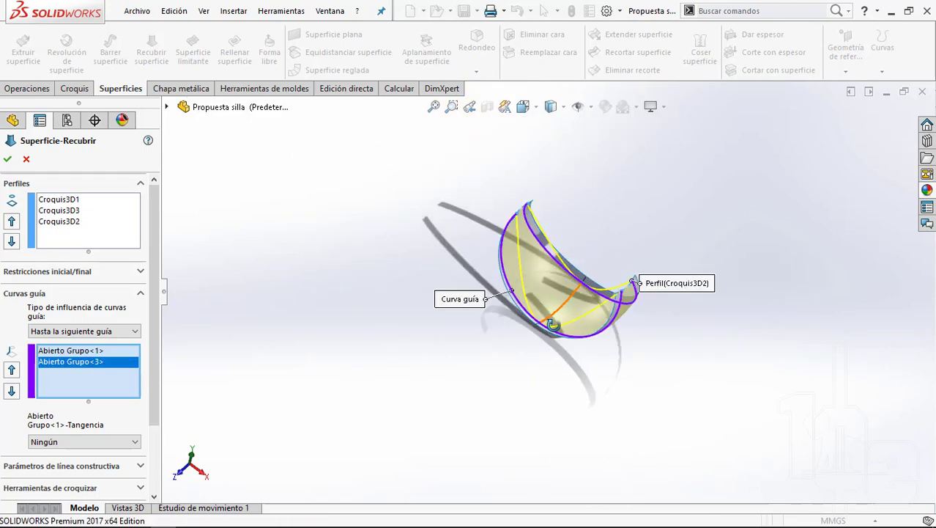
pyautogui.click(523, 107)
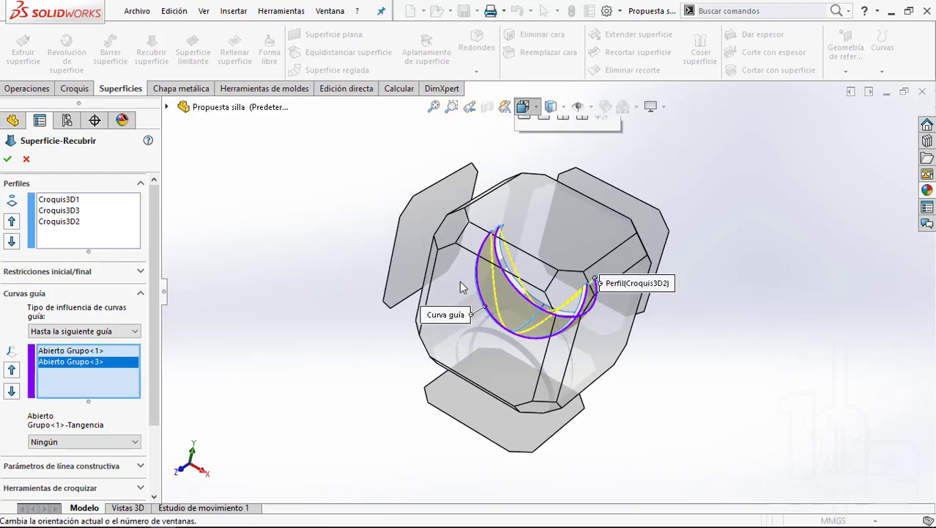
pyautogui.click(461, 281)
pyautogui.scroll(-5, 698, 277)
pyautogui.scroll(-2, 730, 254)
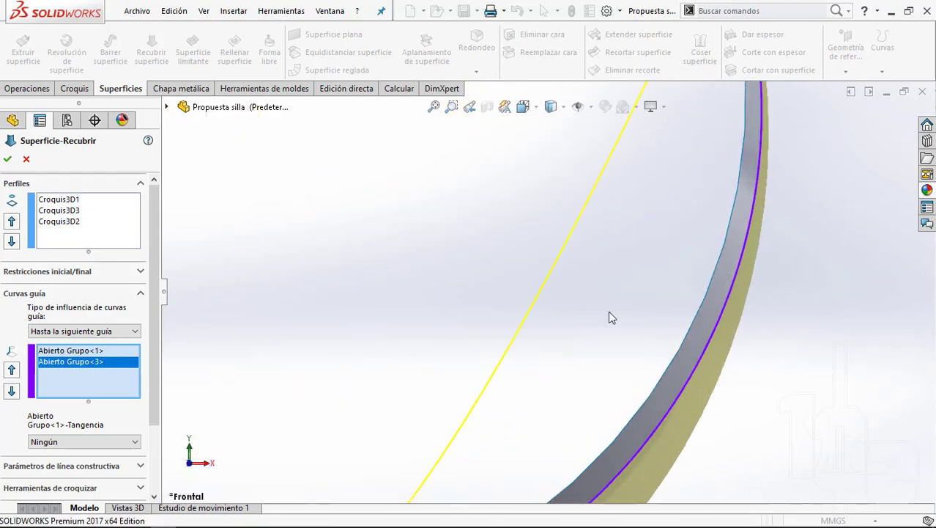
pyautogui.scroll(7, 608, 311)
pyautogui.moveTo(396, 377); pyautogui.dragTo(384, 291, button='middle')
pyautogui.scroll(-3, 388, 290)
pyautogui.scroll(4, 407, 282)
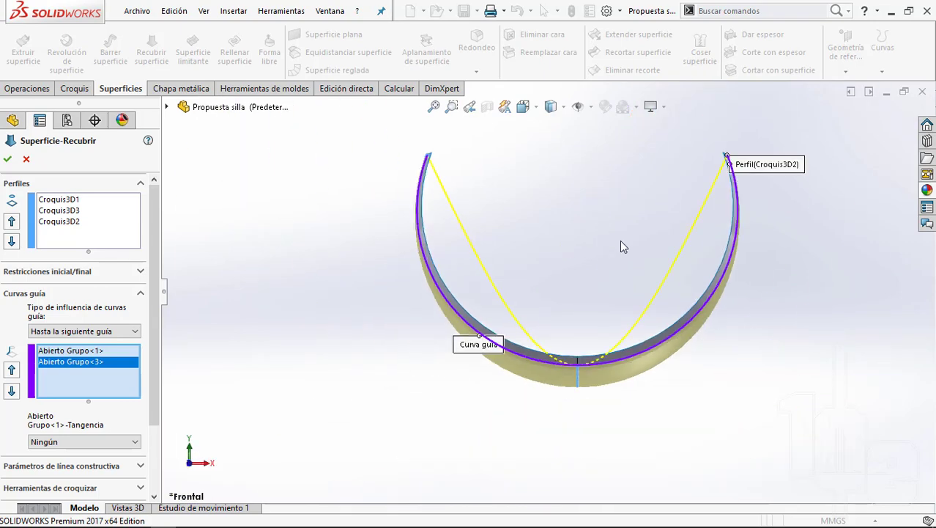
pyautogui.moveTo(619, 239)
pyautogui.mouseDown(button='middle')
pyautogui.moveTo(565, 293)
pyautogui.moveTo(607, 307)
pyautogui.moveTo(579, 323)
pyautogui.mouseUp(button='middle')
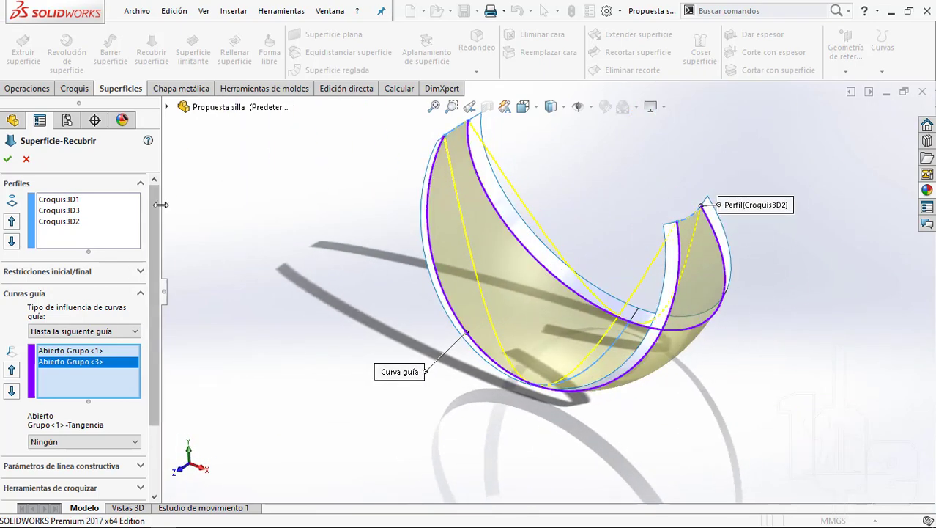
pyautogui.scroll(-3, 153, 253)
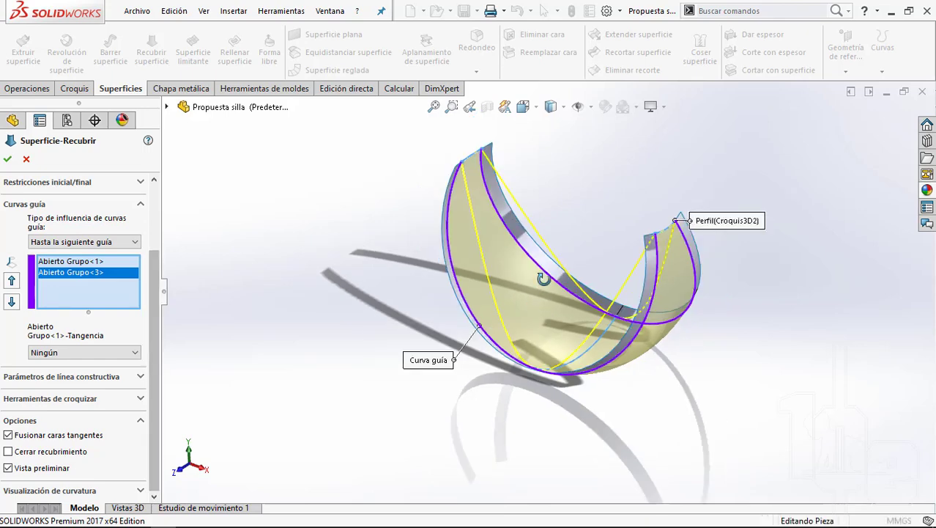
pyautogui.moveTo(529, 220); pyautogui.dragTo(467, 263, button='middle')
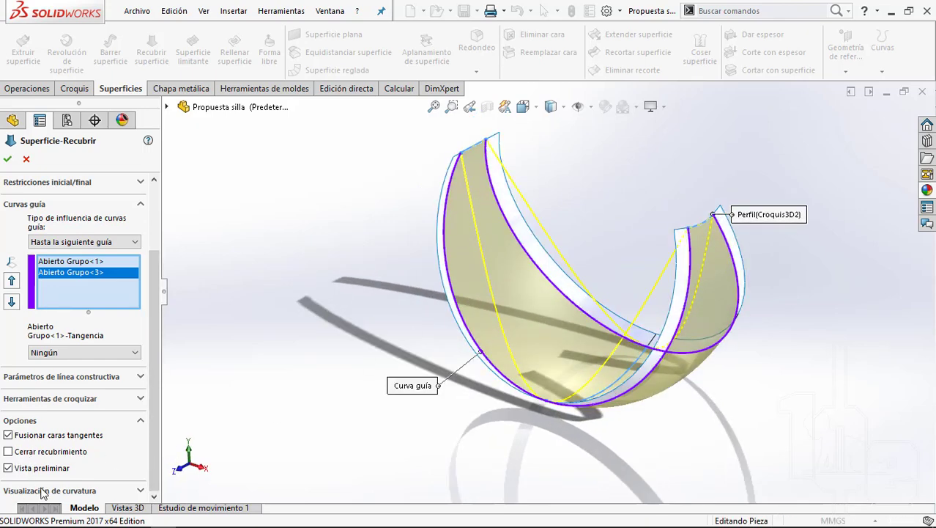
# Step: Turn on the mesh preview under Curvature Display and set the mesh density to 9
pyautogui.click(43, 491)
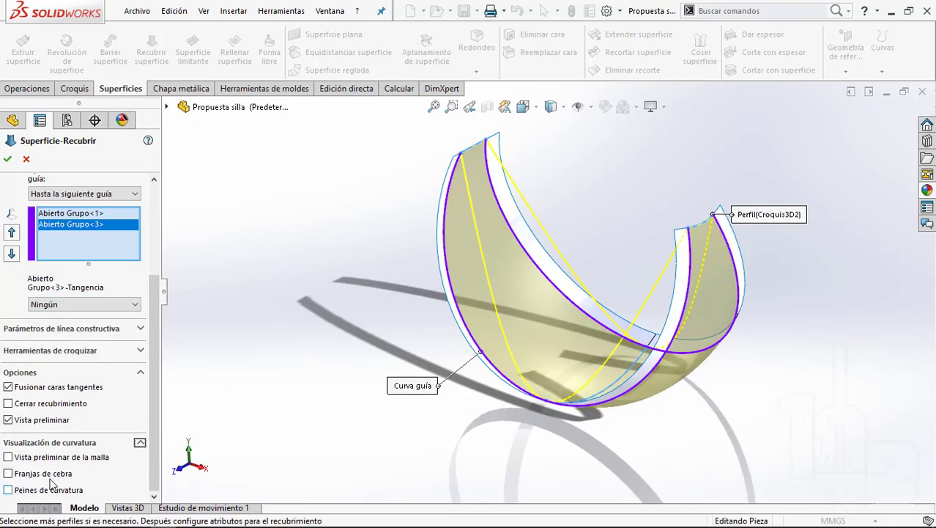
pyautogui.click(8, 456)
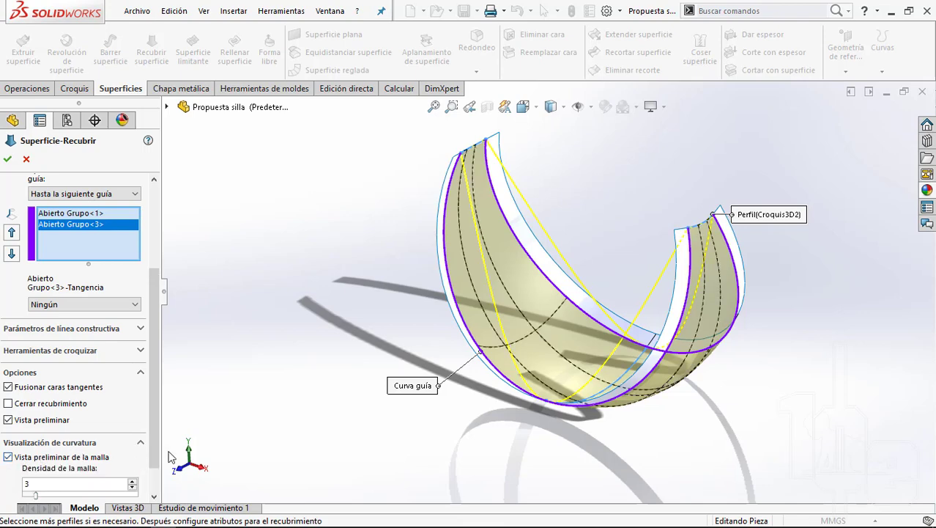
pyautogui.scroll(-3, 586, 314)
pyautogui.scroll(-2, 581, 314)
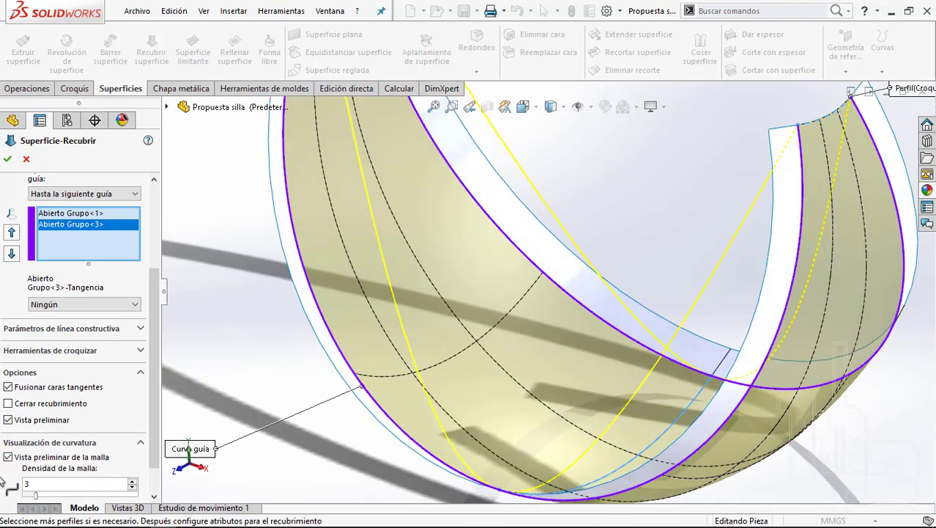
pyautogui.click(51, 495)
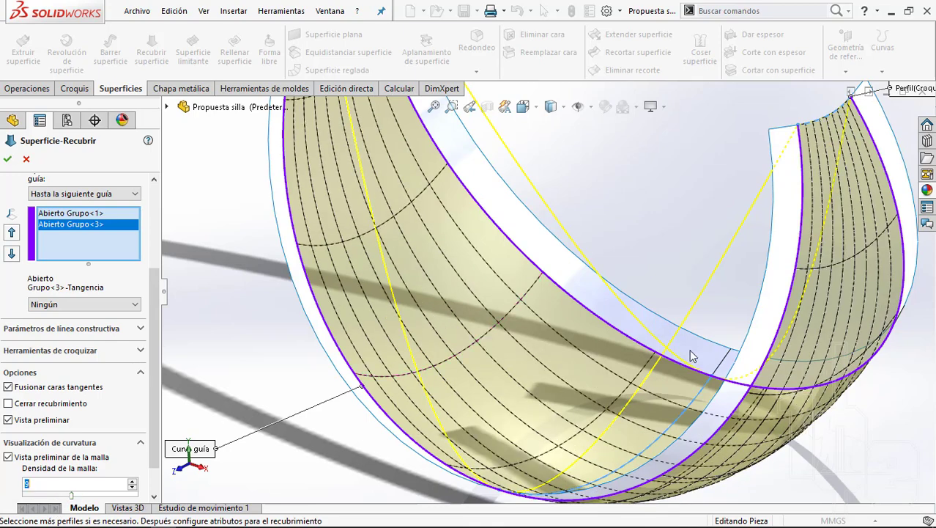
pyautogui.scroll(5, 631, 298)
pyautogui.doubleClick(62, 477)
pyautogui.write('9')
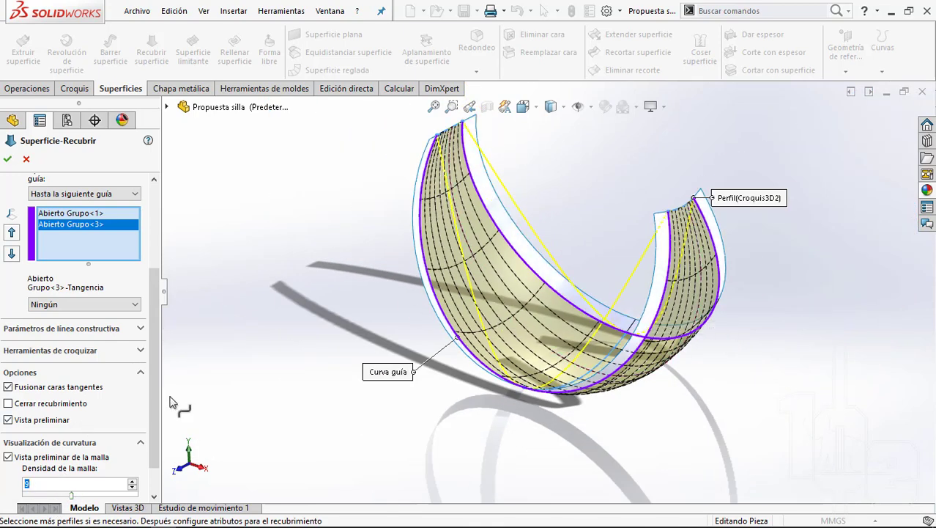
pyautogui.scroll(-1, 158, 448)
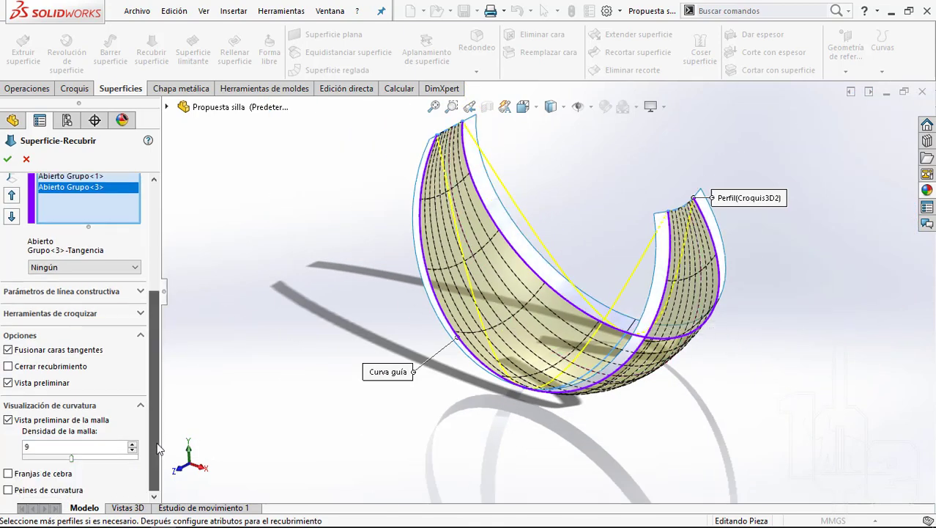
# Step: Turn on zebra stripes, then inspect the loft from the Top view and a tilted 3D angle
pyautogui.click(26, 476)
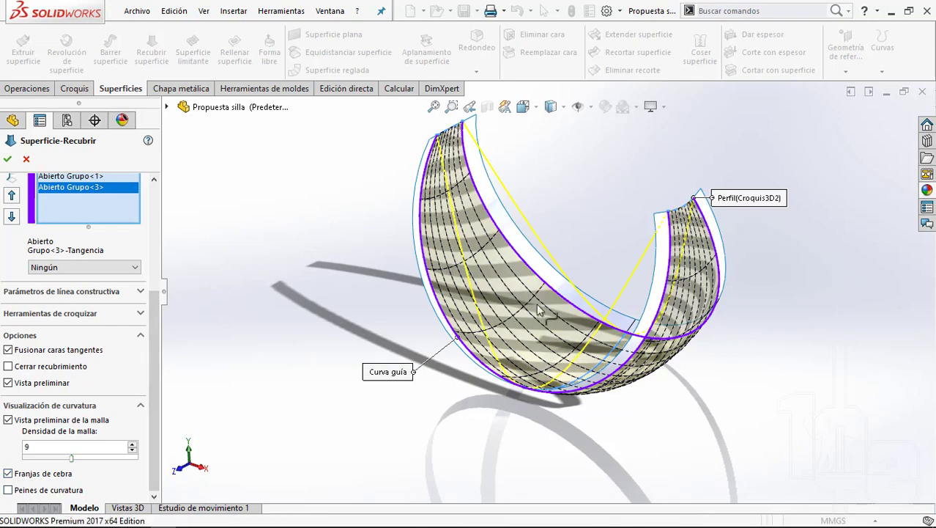
pyautogui.scroll(-3, 539, 309)
pyautogui.scroll(3, 539, 309)
pyautogui.moveTo(539, 309); pyautogui.dragTo(571, 402, button='middle')
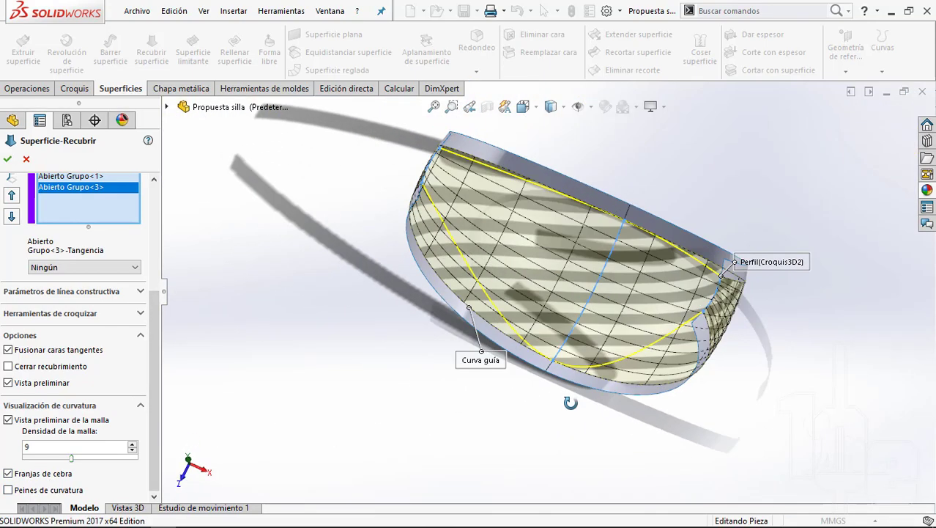
pyautogui.click(524, 107)
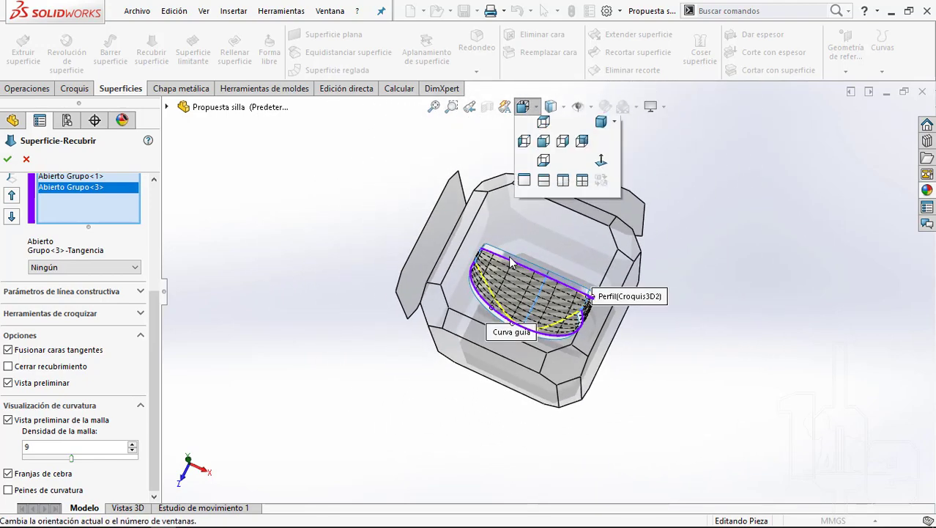
pyautogui.click(512, 262)
pyautogui.scroll(-5, 600, 195)
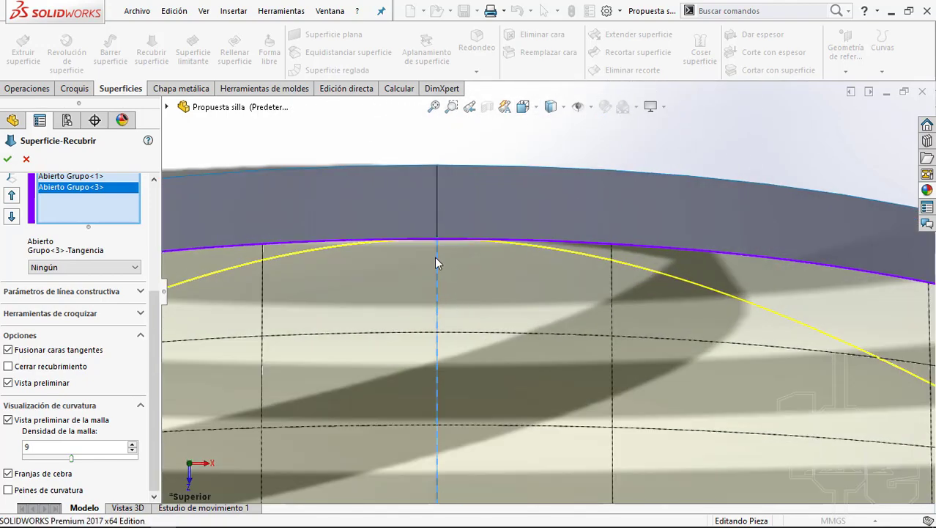
pyautogui.scroll(5, 545, 291)
pyautogui.scroll(3, 569, 361)
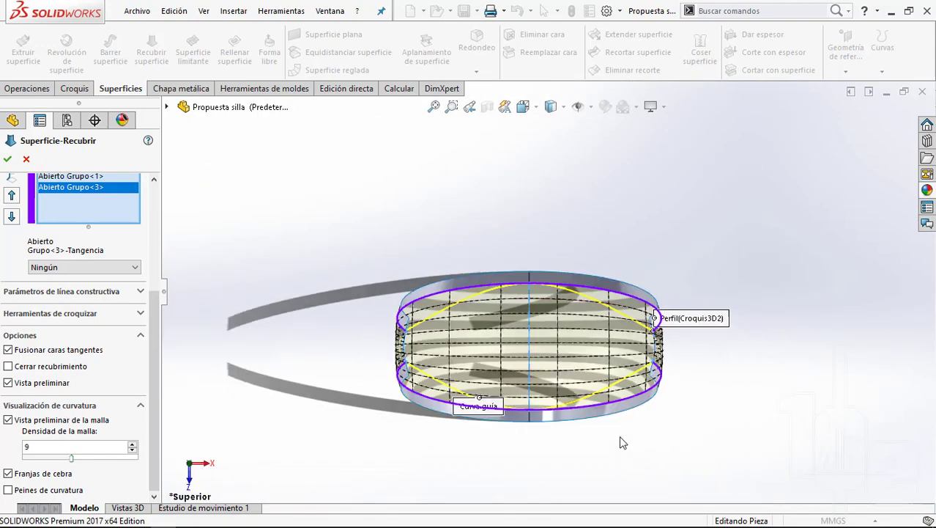
pyautogui.moveTo(620, 442); pyautogui.dragTo(489, 354, button='middle')
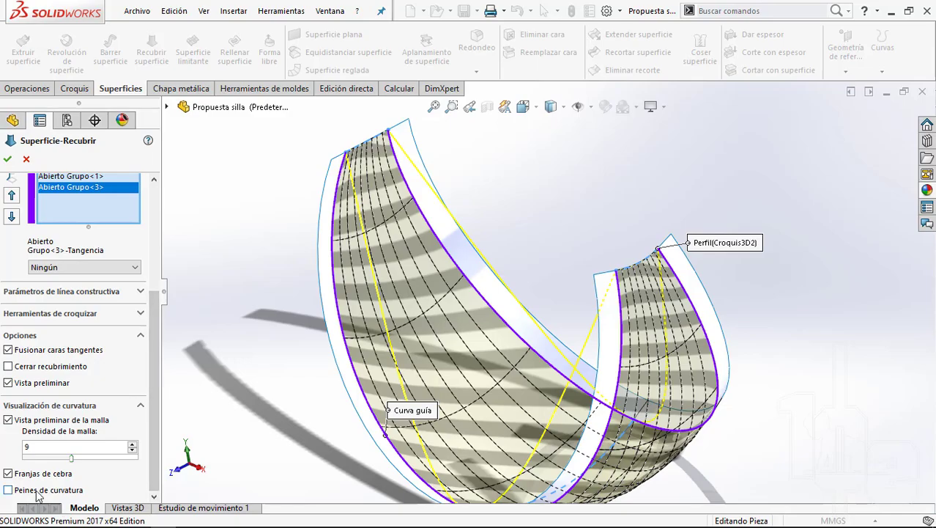
# Step: Turn on curvature combs for the loft surface preview
pyautogui.click(8, 490)
pyautogui.moveTo(495, 271); pyautogui.dragTo(516, 272, button='middle')
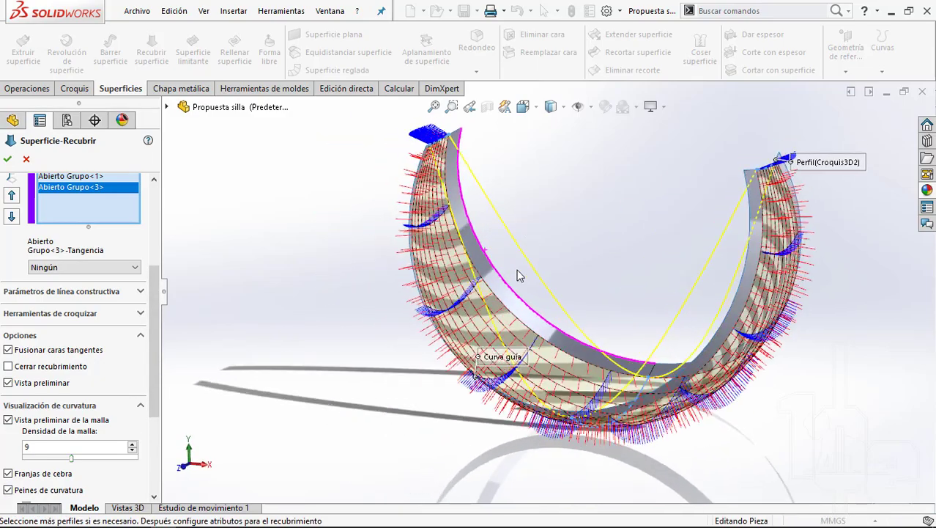
pyautogui.scroll(-4, 477, 310)
pyautogui.scroll(-3, 525, 252)
pyautogui.scroll(2, 523, 246)
pyautogui.scroll(4, 523, 246)
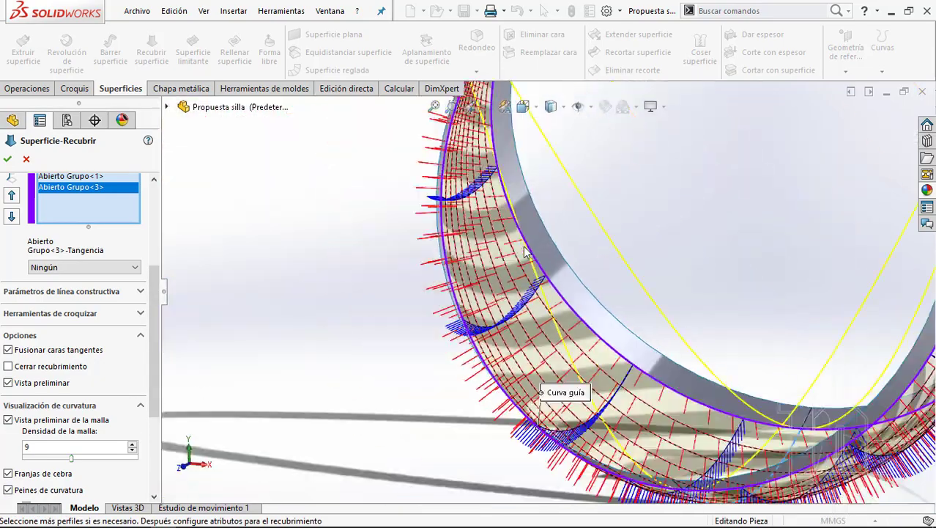
pyautogui.scroll(3, 523, 246)
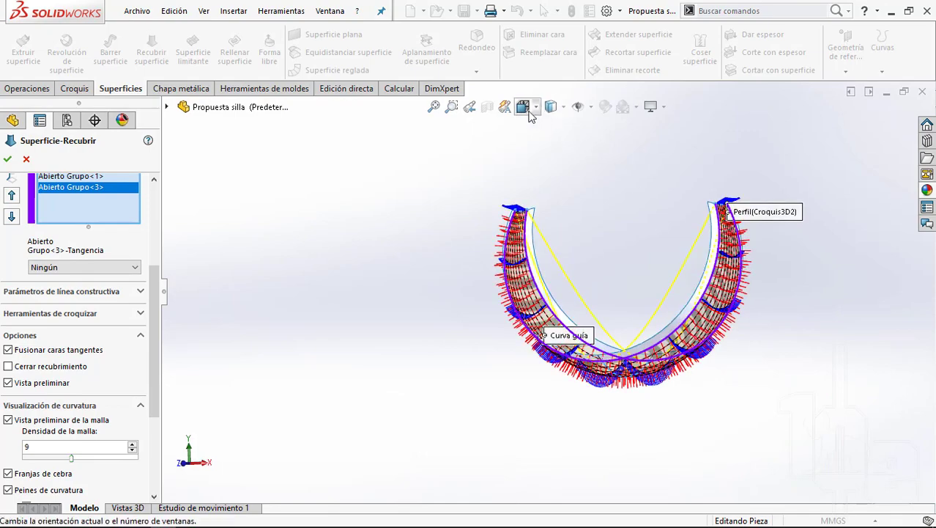
# Step: Examine the combs from the Front view, zooming on the bottom and orbiting obliquely
pyautogui.click(523, 107)
pyautogui.click(530, 251)
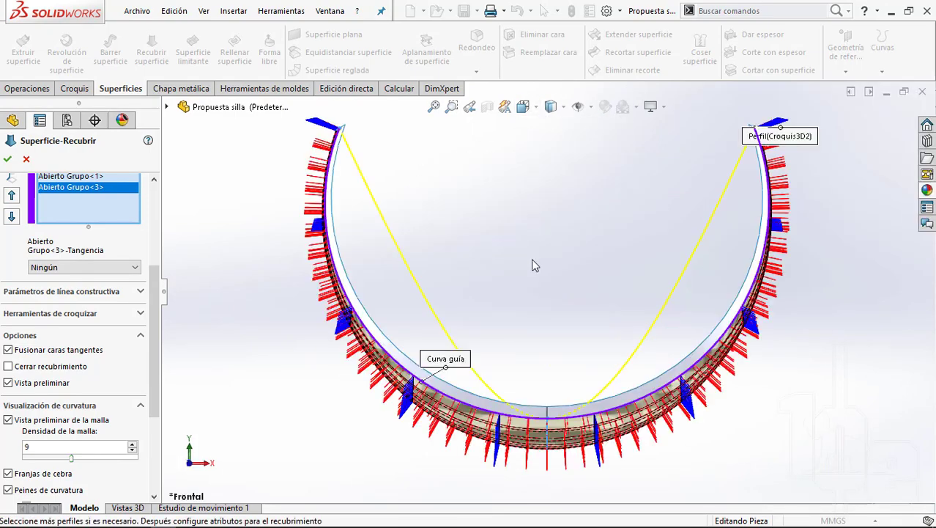
pyautogui.scroll(-3, 579, 419)
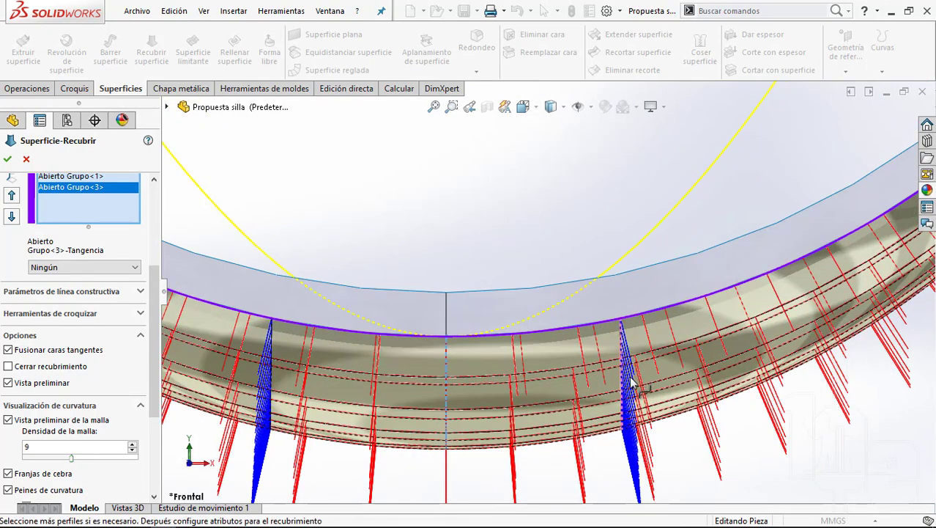
pyautogui.scroll(2, 607, 375)
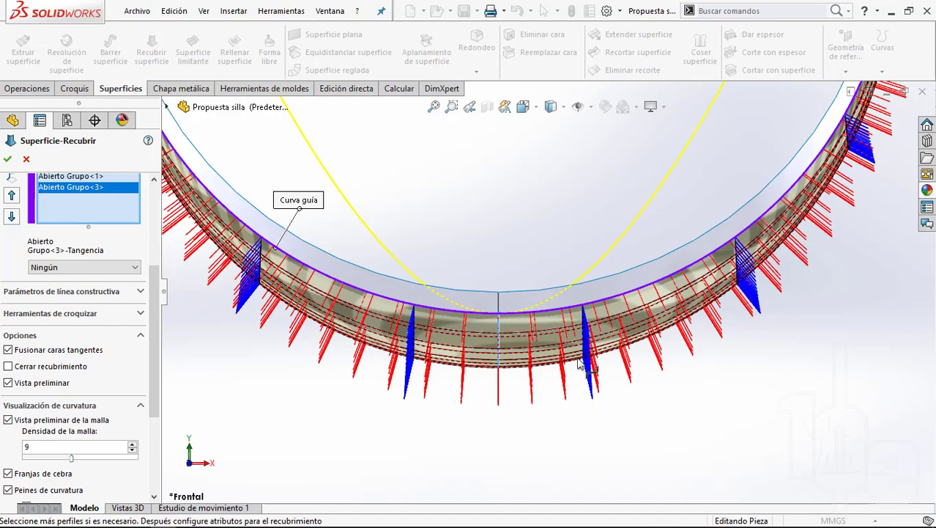
pyautogui.scroll(2, 579, 364)
pyautogui.scroll(-3, 609, 358)
pyautogui.scroll(-2, 593, 366)
pyautogui.scroll(-1, 586, 370)
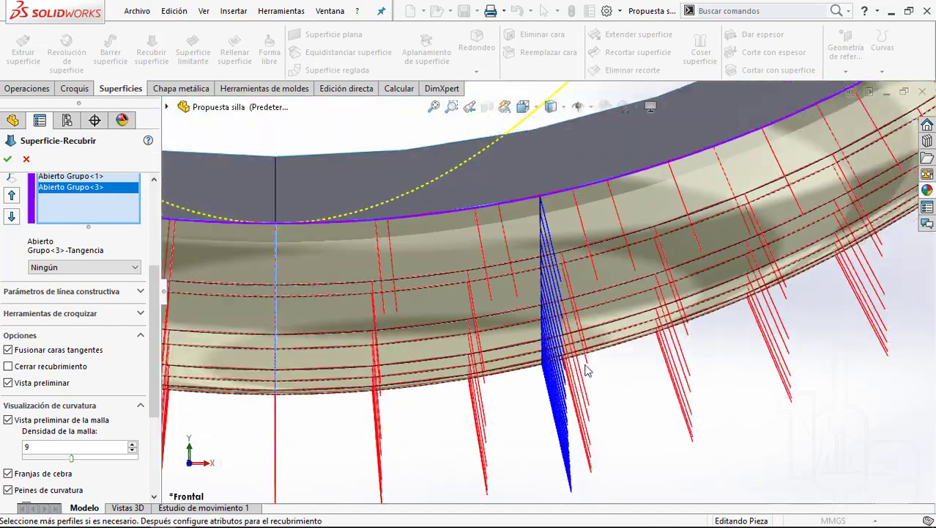
pyautogui.scroll(2, 586, 370)
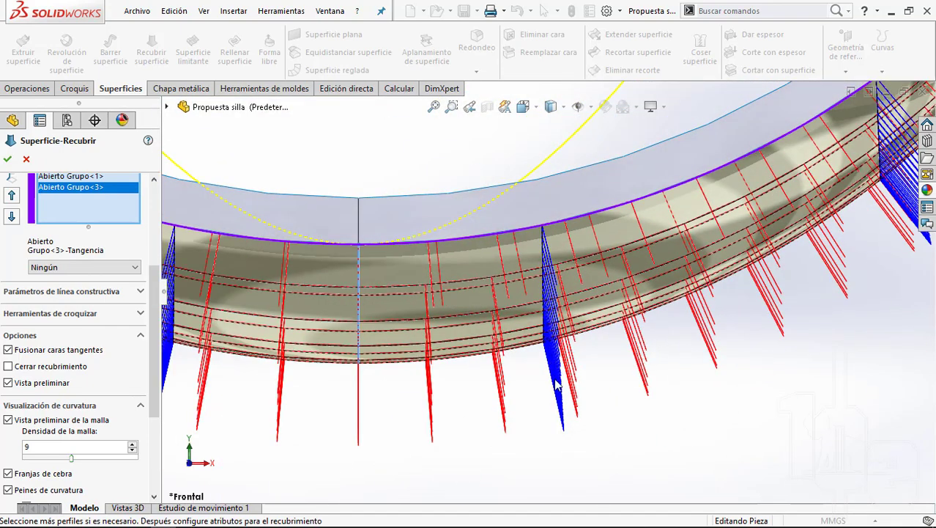
pyautogui.scroll(3, 563, 364)
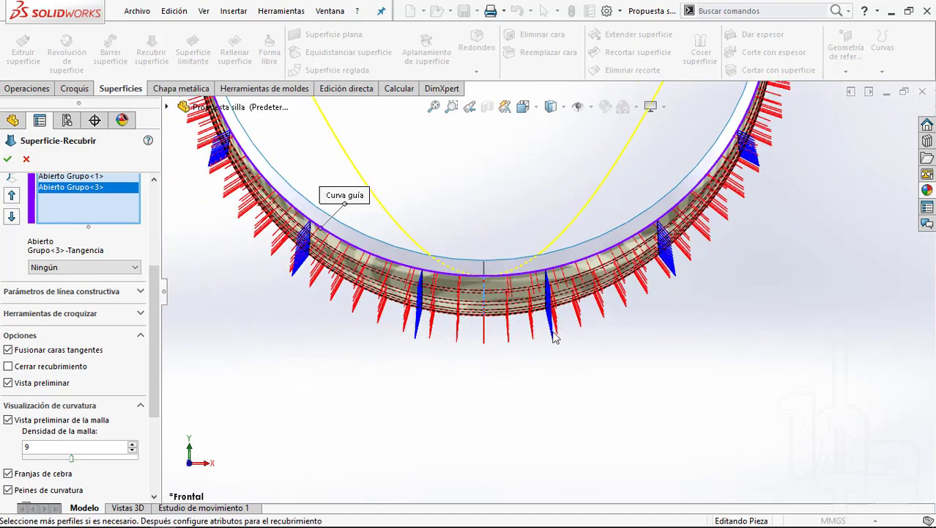
pyautogui.moveTo(551, 332)
pyautogui.mouseDown(button='middle')
pyautogui.moveTo(596, 301)
pyautogui.moveTo(557, 322)
pyautogui.mouseUp(button='middle')
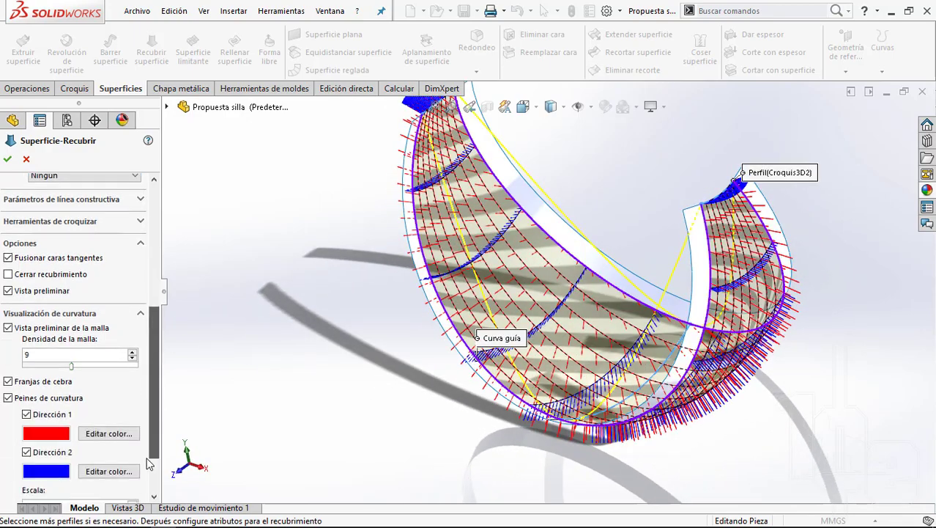
pyautogui.scroll(-4, 73, 416)
# Step: Try comb scale 43 and density up to 120, then settle on scale 22 and density 61
pyautogui.click(73, 455)
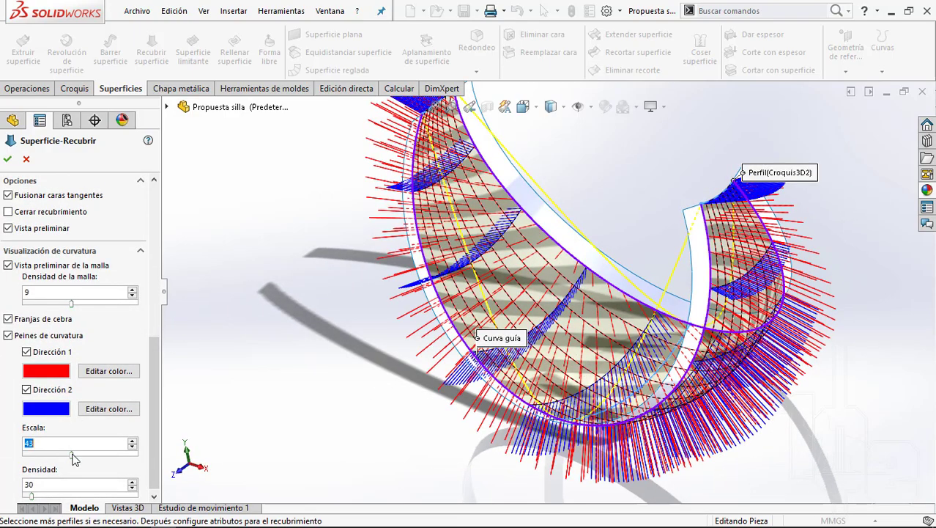
pyautogui.click(57, 496)
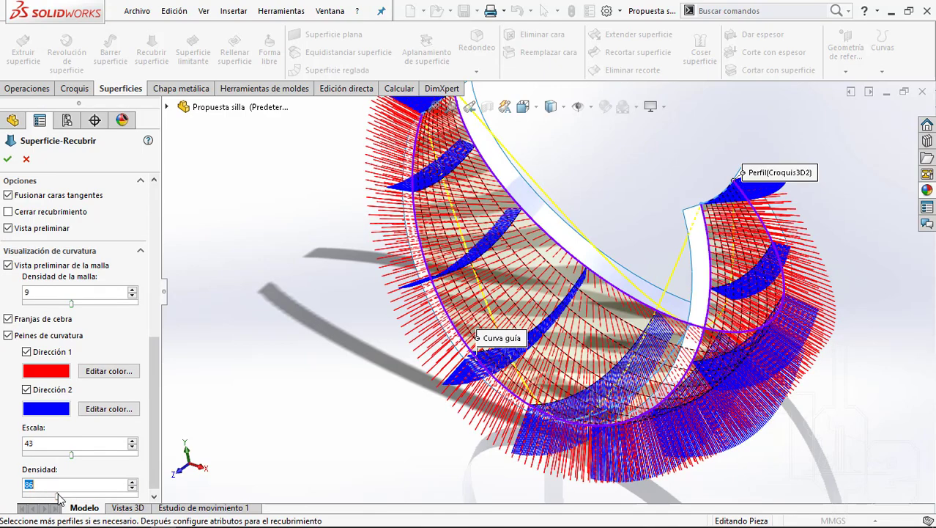
pyautogui.click(57, 496)
pyautogui.moveTo(423, 377); pyautogui.dragTo(463, 261, button='middle')
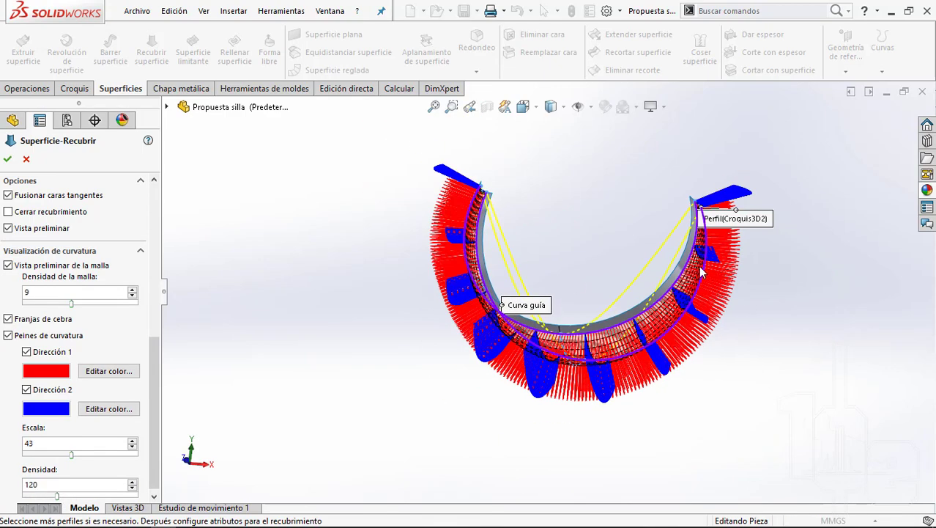
pyautogui.moveTo(701, 273); pyautogui.dragTo(597, 334, button='middle')
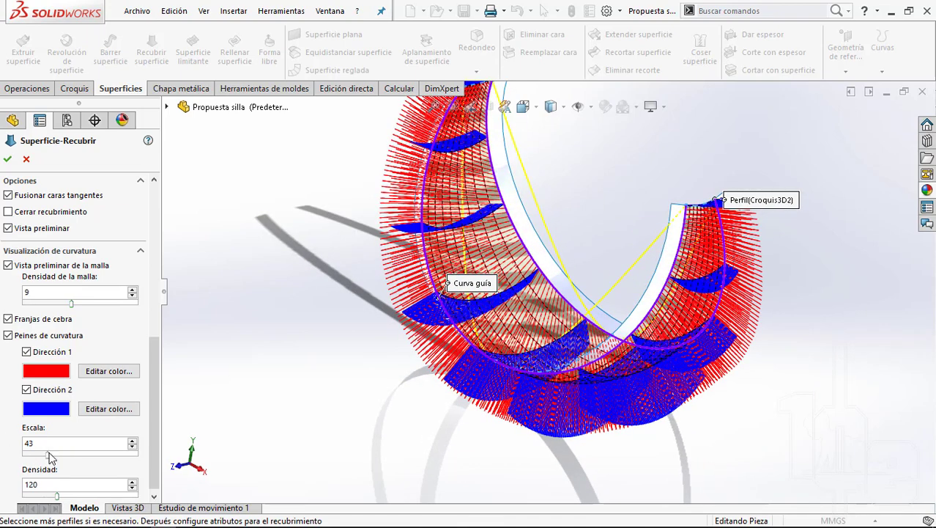
pyautogui.moveTo(48, 453); pyautogui.dragTo(46, 454)
pyautogui.click(41, 496)
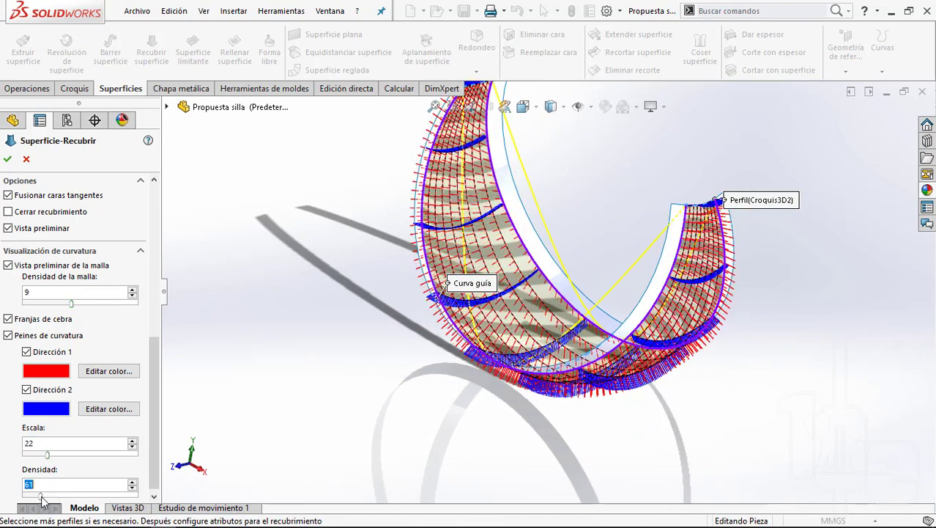
pyautogui.moveTo(605, 271)
pyautogui.mouseDown(button='middle')
pyautogui.moveTo(532, 264)
pyautogui.moveTo(533, 254)
pyautogui.mouseUp(button='middle')
pyautogui.scroll(3, 532, 263)
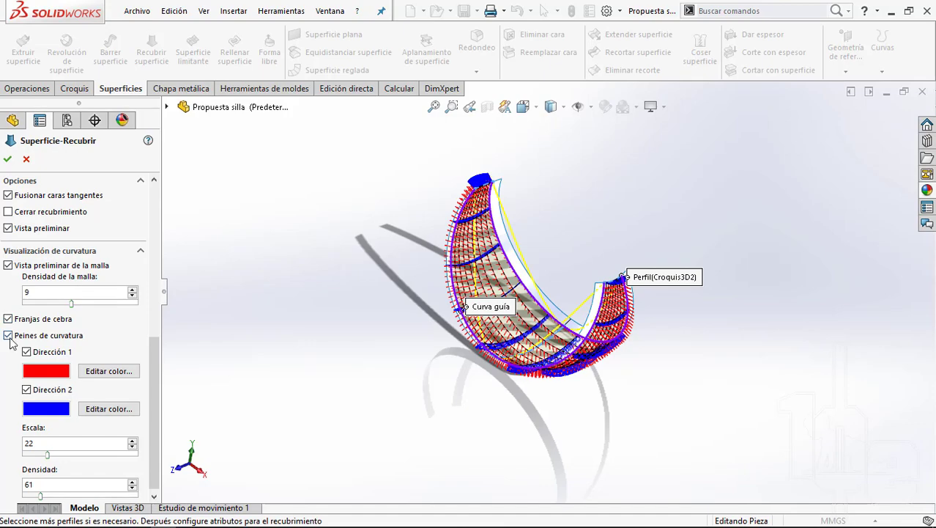
# Step: Hide the mesh preview on the loft surface and reorient the view
pyautogui.moveTo(154, 351); pyautogui.dragTo(156, 202)
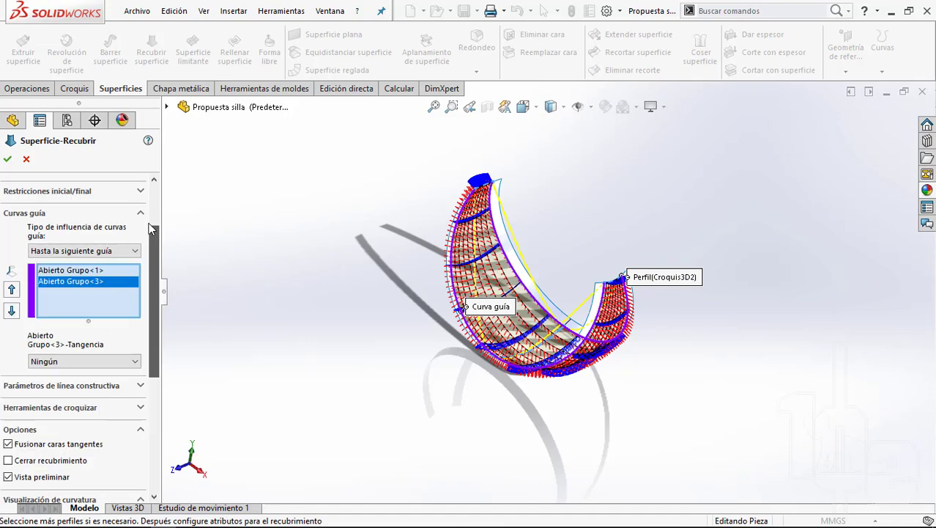
pyautogui.scroll(-5, 425, 312)
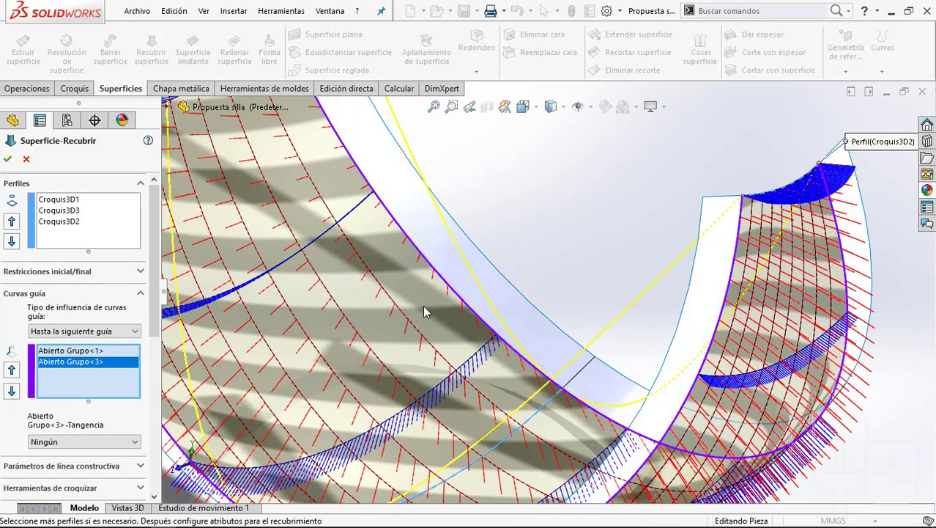
pyautogui.scroll(-2, 452, 269)
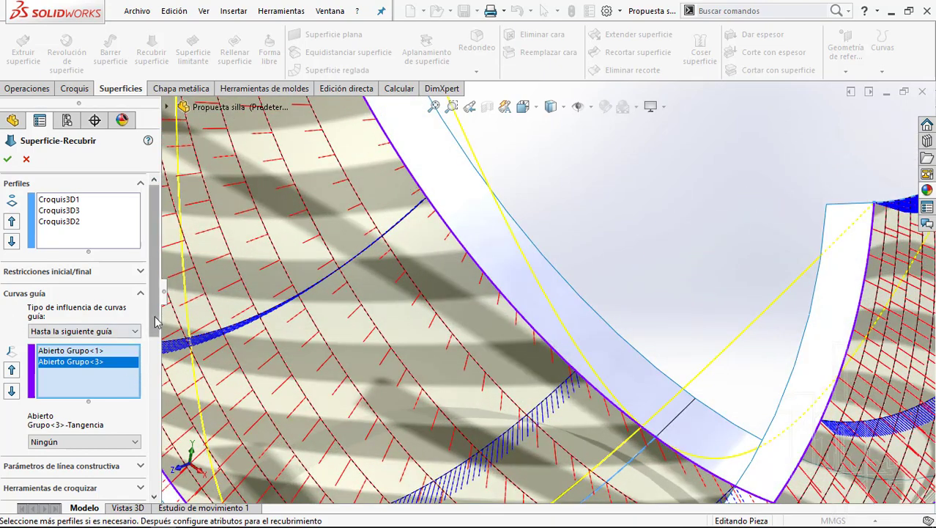
pyautogui.moveTo(157, 326); pyautogui.dragTo(156, 473)
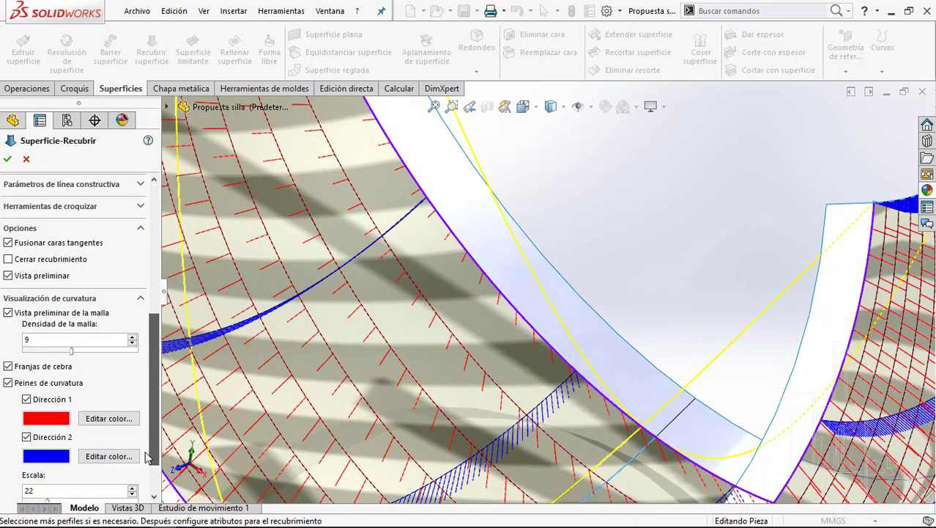
pyautogui.click(8, 301)
pyautogui.moveTo(409, 321); pyautogui.dragTo(469, 328, button='middle')
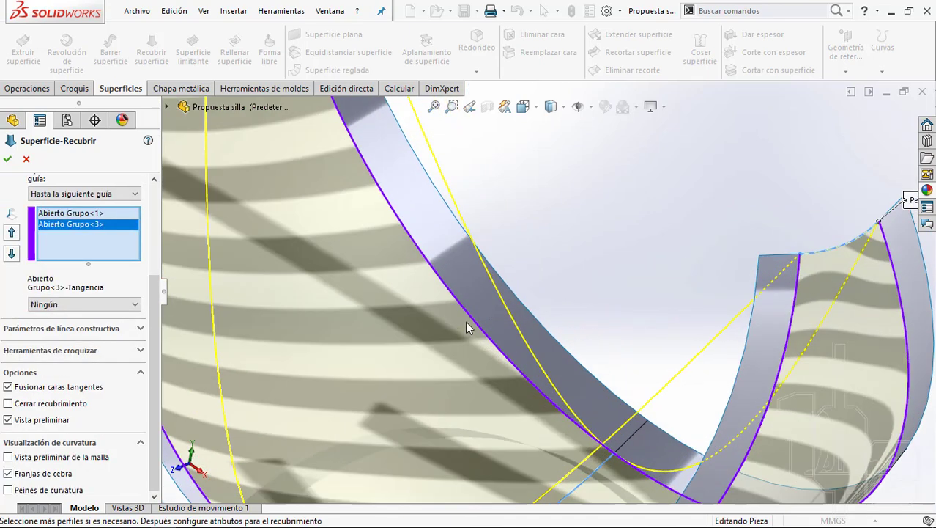
pyautogui.moveTo(157, 323); pyautogui.dragTo(157, 249)
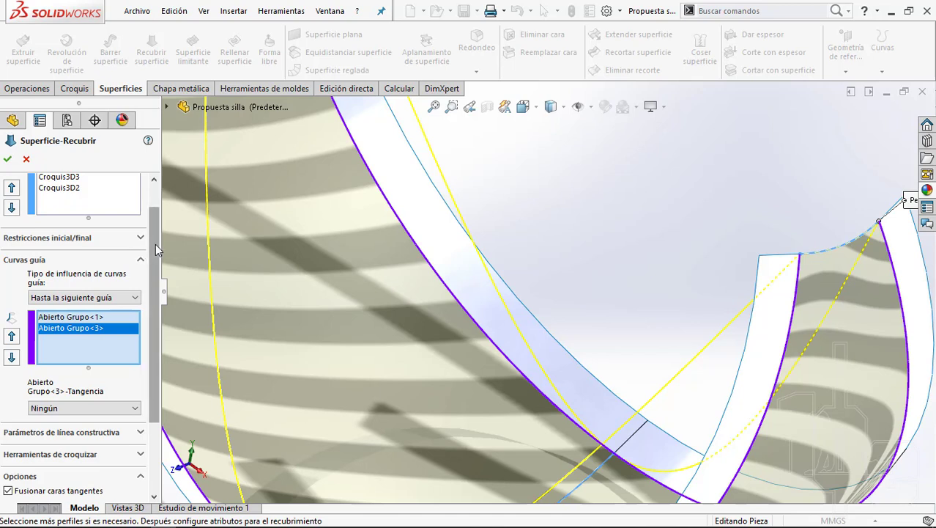
pyautogui.scroll(2, 157, 213)
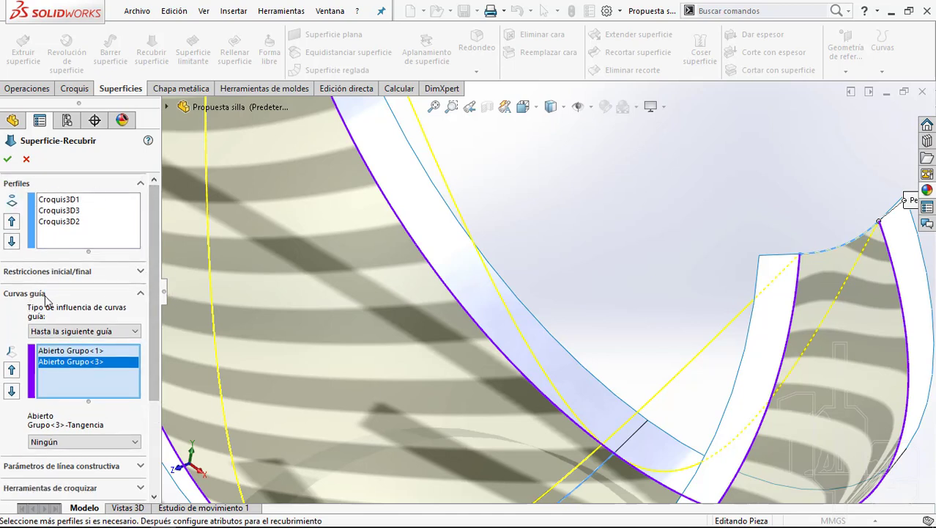
# Step: Select Abierto Grupo<1> and Abierto Grupo<3> in turn to compare the two guide curves
pyautogui.click(58, 353)
pyautogui.press('f')
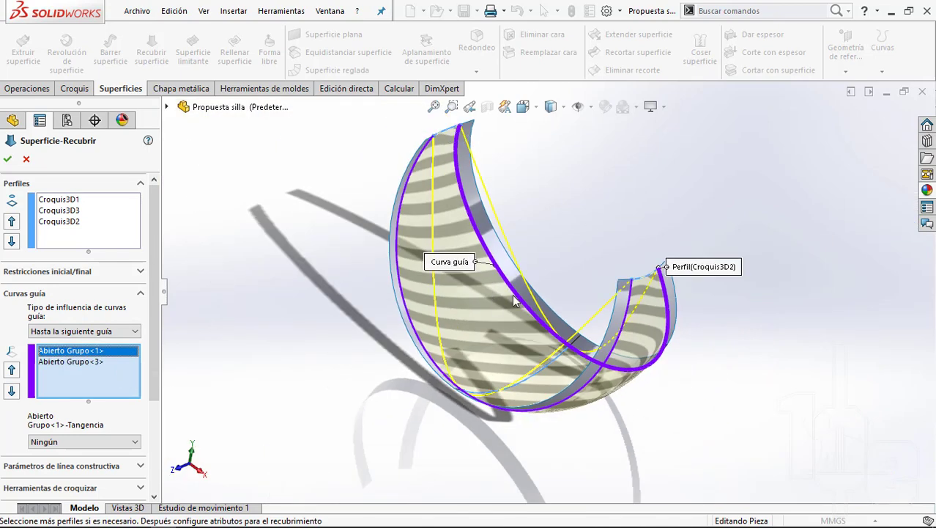
pyautogui.click(76, 362)
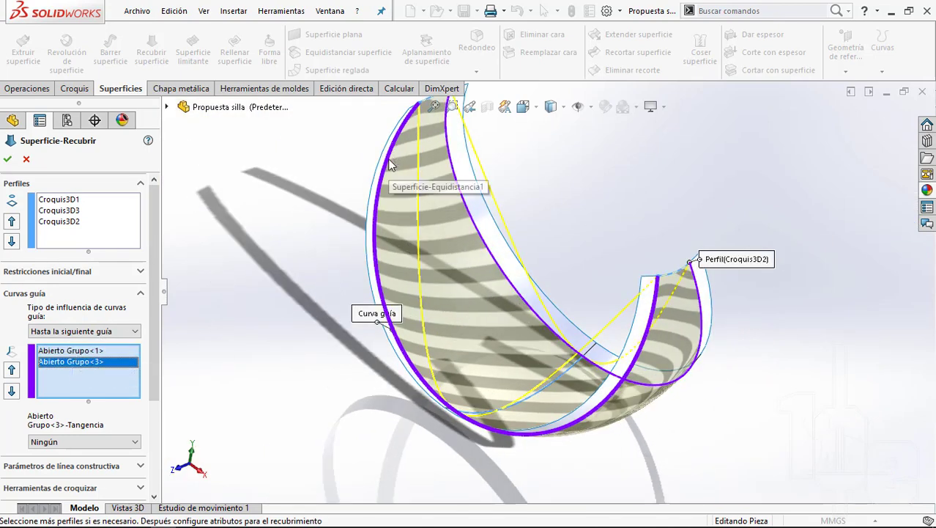
pyautogui.keyDown('ctrl'); pyautogui.moveTo(443, 175); pyautogui.dragTo(468, 206, button='middle'); pyautogui.keyUp('ctrl')
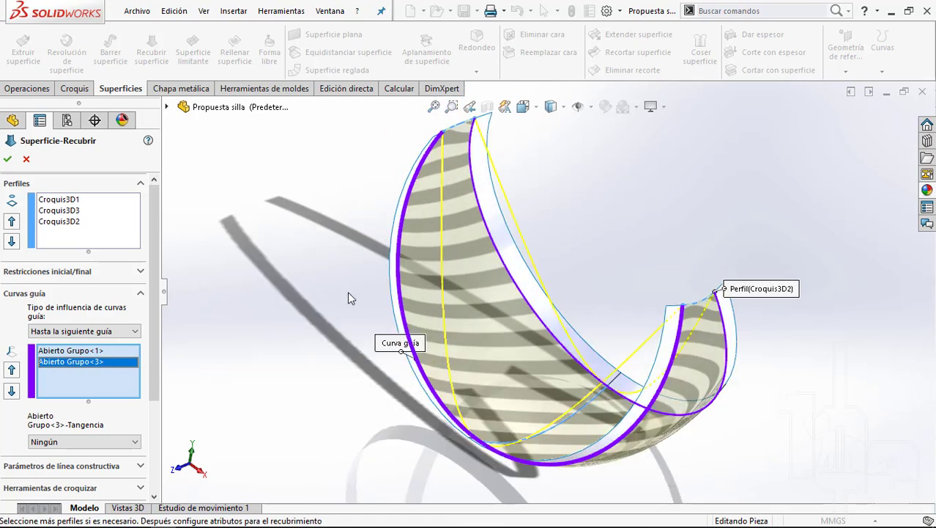
pyautogui.click(73, 351)
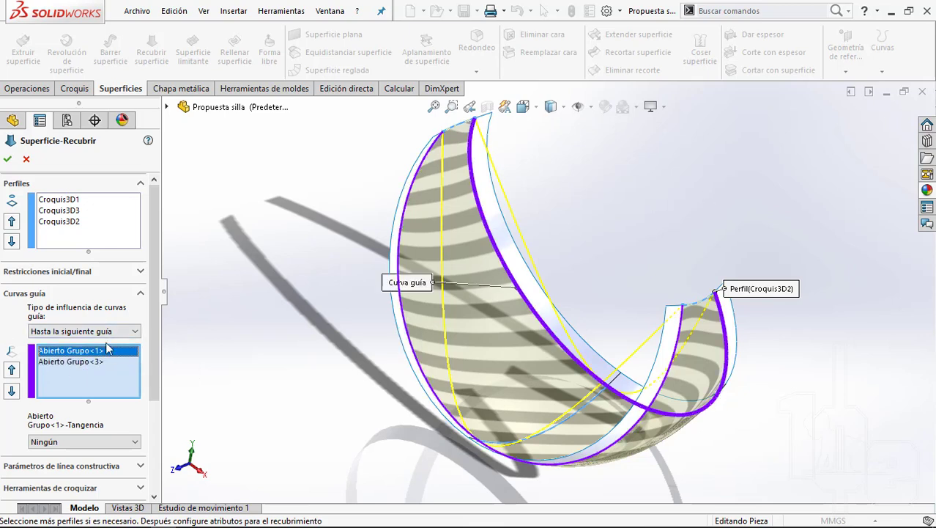
pyautogui.click(72, 361)
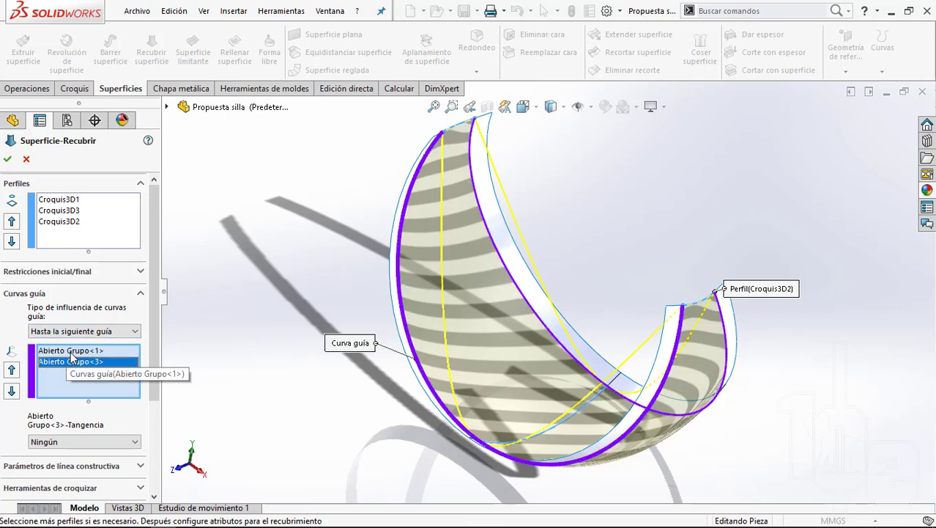
pyautogui.click(73, 351)
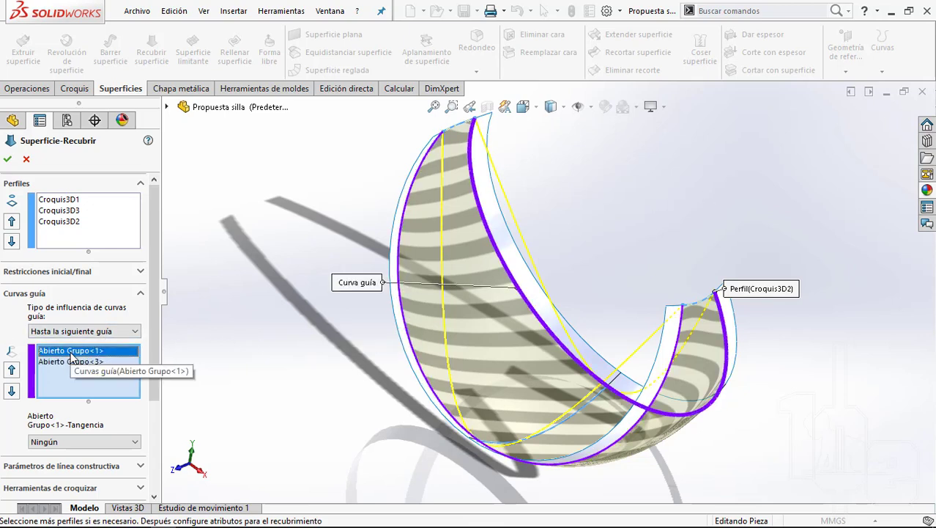
# Step: Set Abierto Grupo<1> tangency to Tangencia a cara and inspect the loft preview
pyautogui.click(53, 442)
pyautogui.click(248, 418)
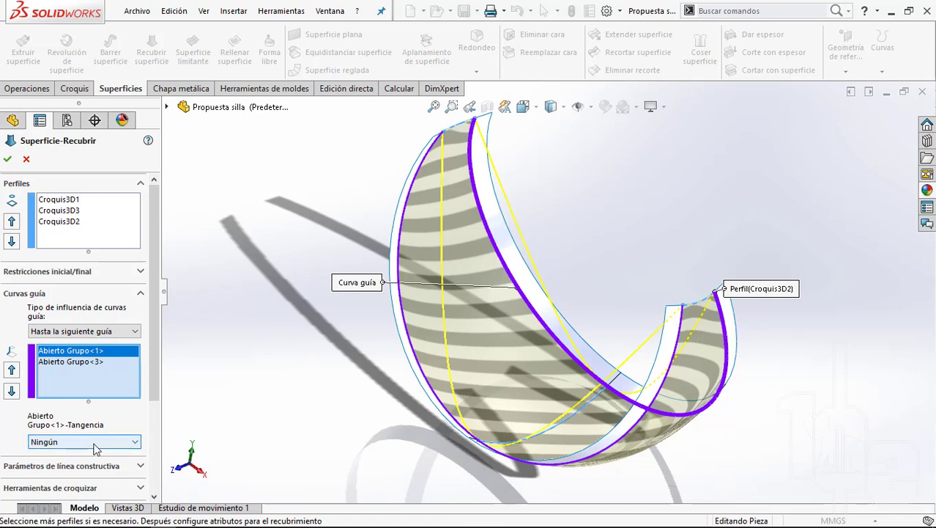
pyautogui.click(94, 441)
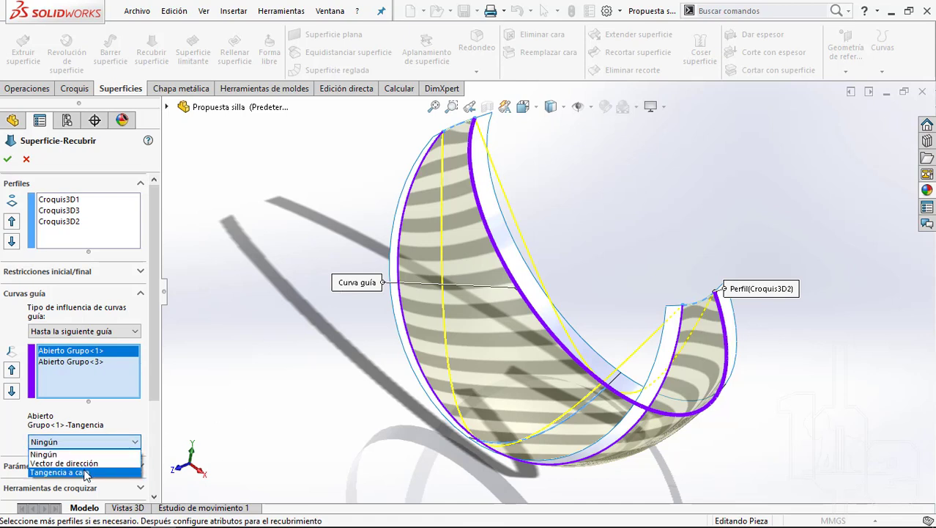
pyautogui.click(86, 472)
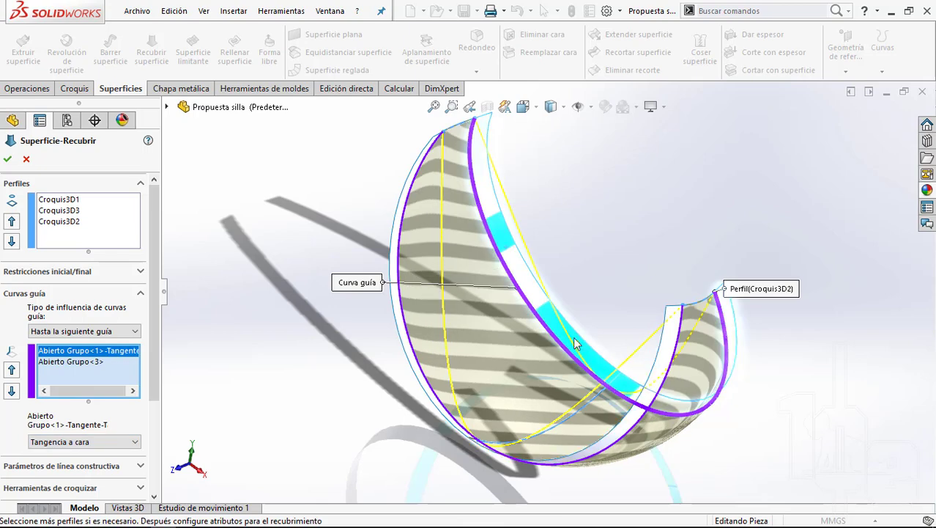
pyautogui.scroll(-3, 564, 335)
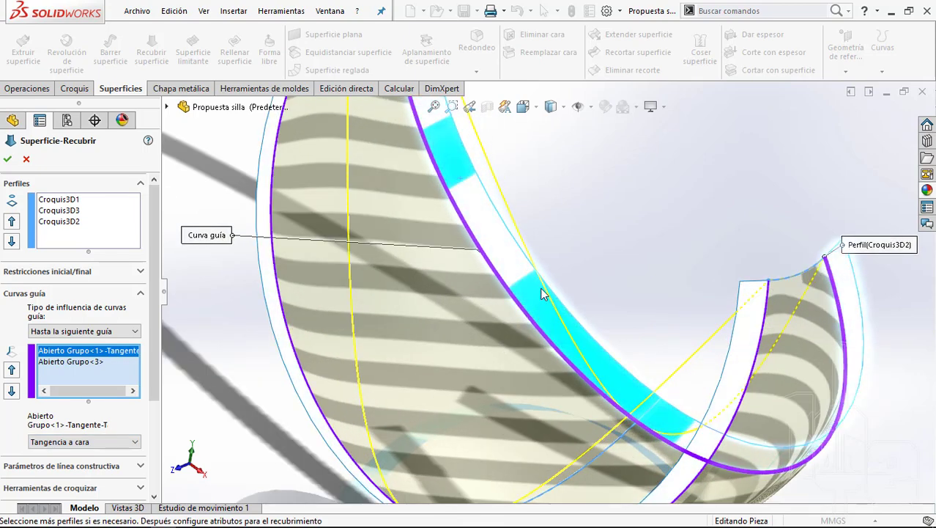
pyautogui.scroll(-3, 559, 300)
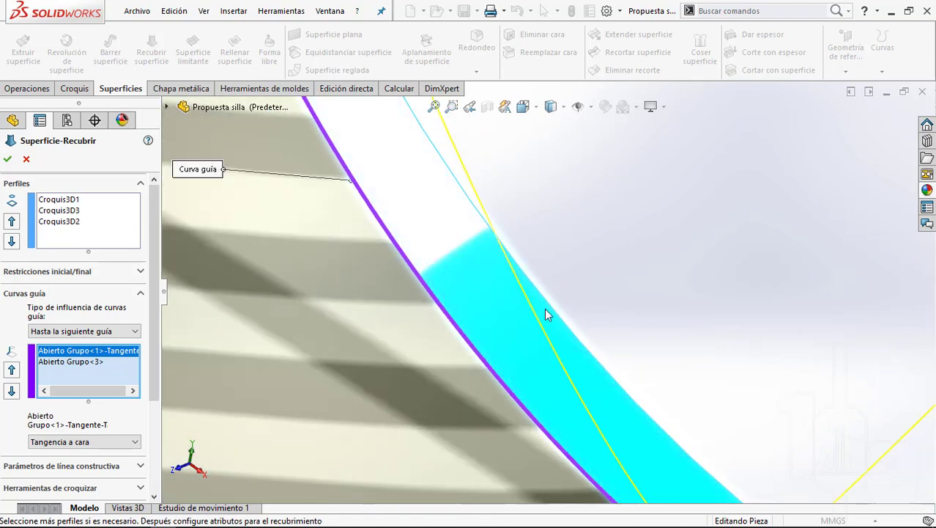
pyautogui.scroll(5, 534, 322)
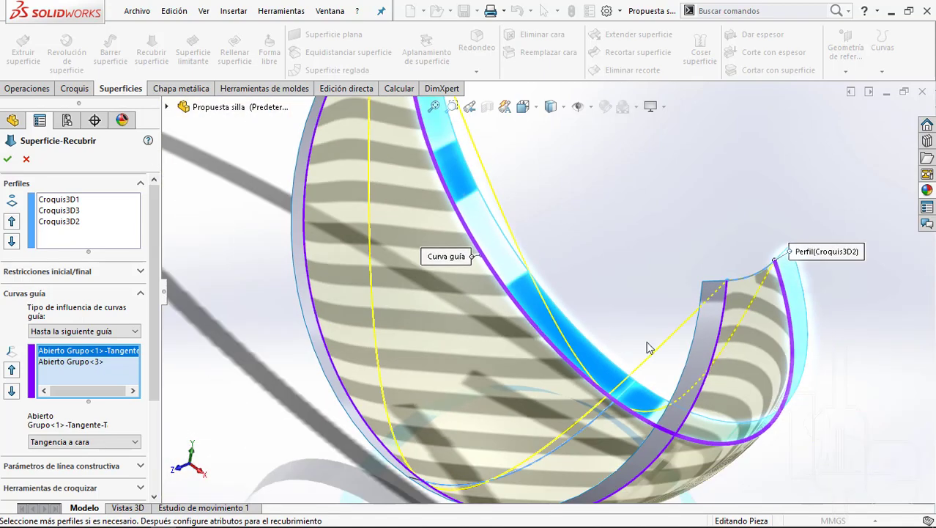
pyautogui.moveTo(646, 340)
pyautogui.mouseDown(button='middle')
pyautogui.moveTo(632, 321)
pyautogui.moveTo(629, 378)
pyautogui.mouseUp(button='middle')
pyautogui.scroll(-1, 644, 308)
pyautogui.scroll(-3, 667, 242)
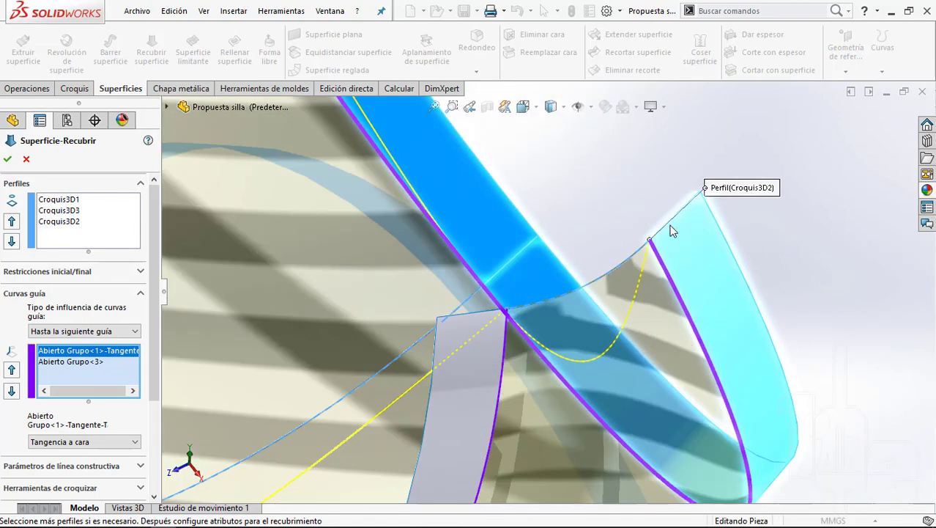
pyautogui.scroll(-2, 671, 236)
pyautogui.scroll(-2, 645, 286)
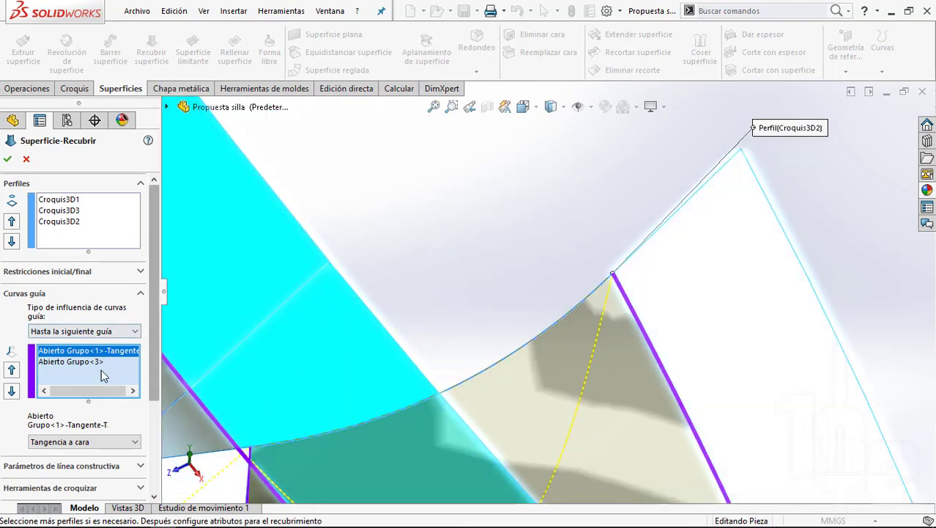
# Step: Remove, then reapply, Tangencia a cara on the first guide curve
pyautogui.click(77, 442)
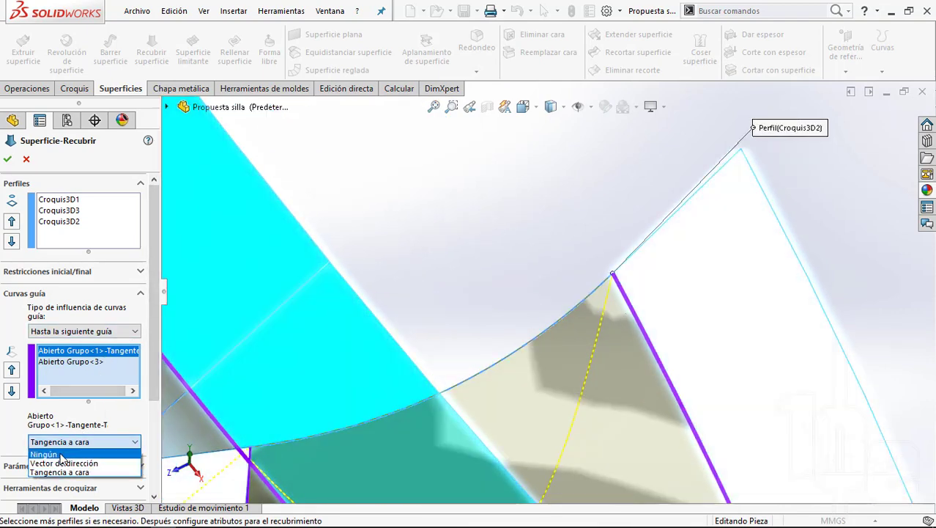
pyautogui.click(63, 452)
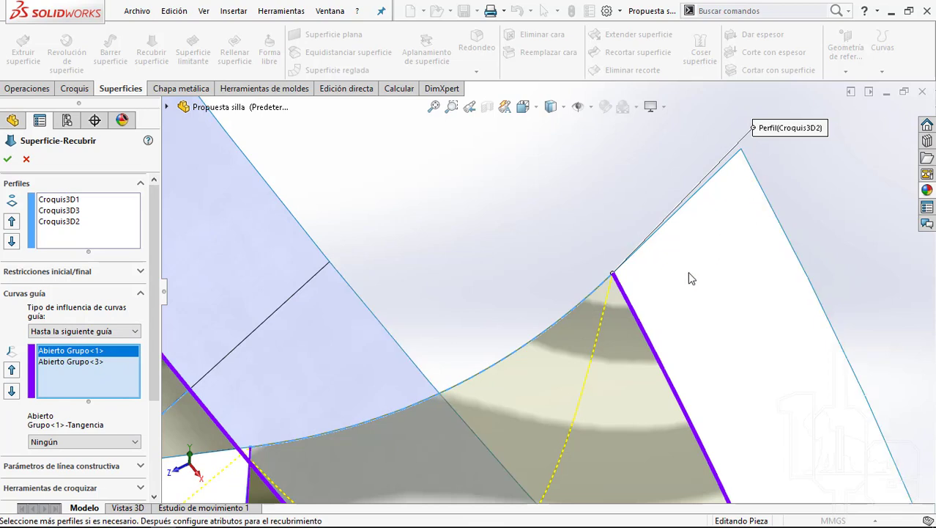
pyautogui.scroll(-1, 714, 231)
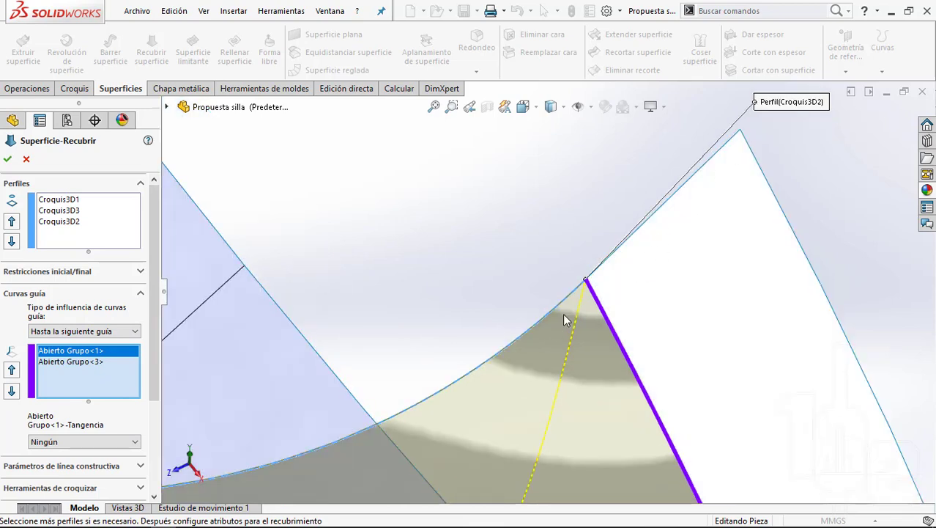
pyautogui.click(51, 441)
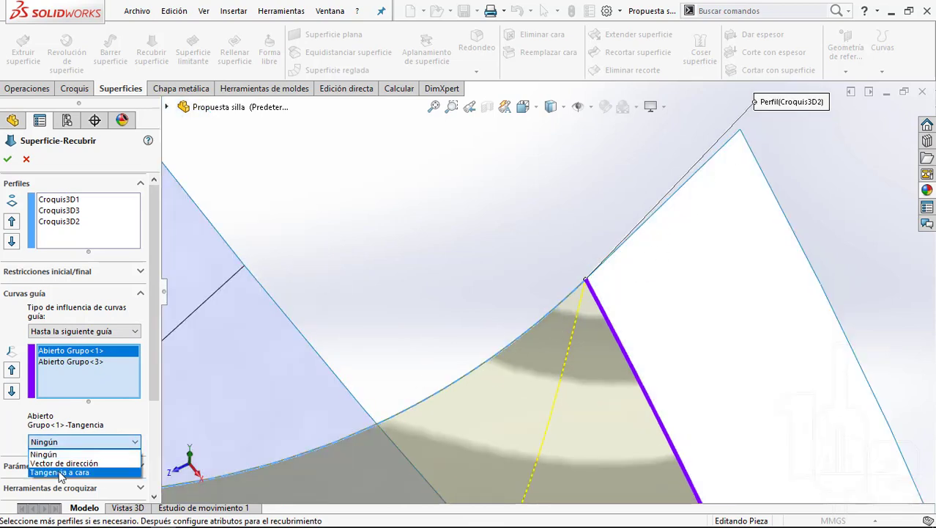
pyautogui.click(60, 473)
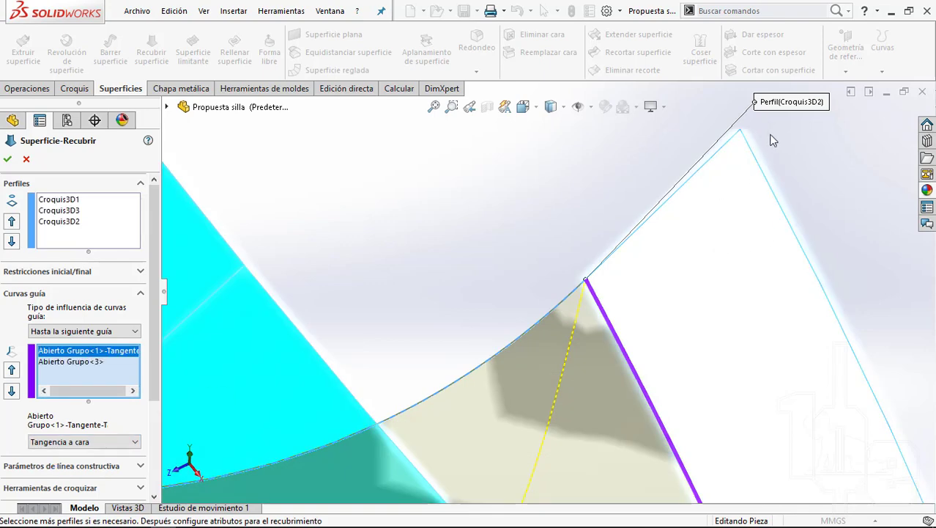
pyautogui.moveTo(773, 140)
pyautogui.mouseDown(button='middle')
pyautogui.moveTo(611, 243)
pyautogui.moveTo(491, 220)
pyautogui.moveTo(480, 233)
pyautogui.moveTo(490, 203)
pyautogui.moveTo(492, 232)
pyautogui.mouseUp(button='middle')
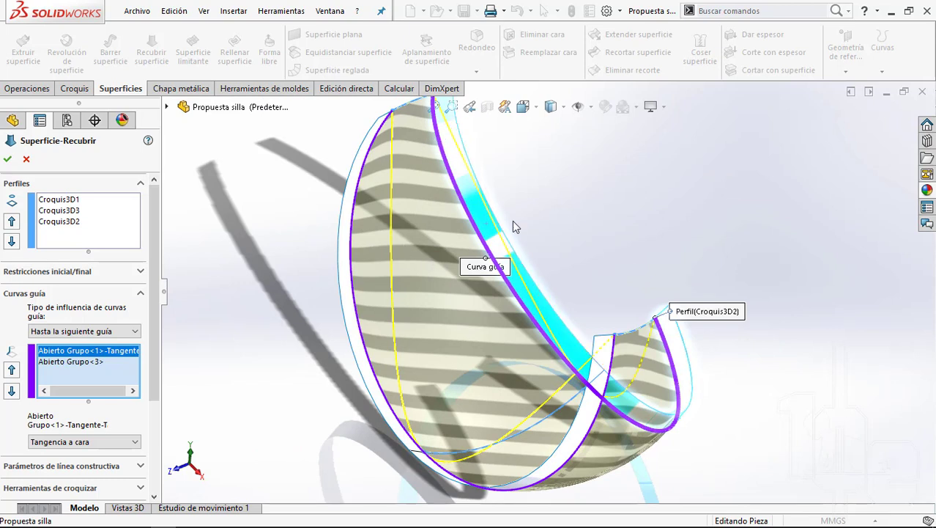
# Step: Set Abierto Grupo<3> tangency to Tangencia a cara and check the blended preview
pyautogui.click(68, 364)
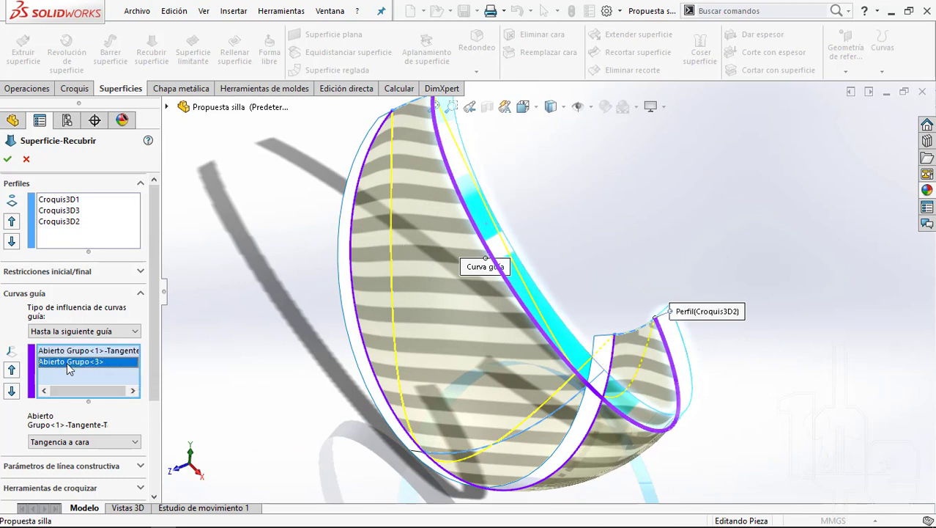
pyautogui.click(63, 442)
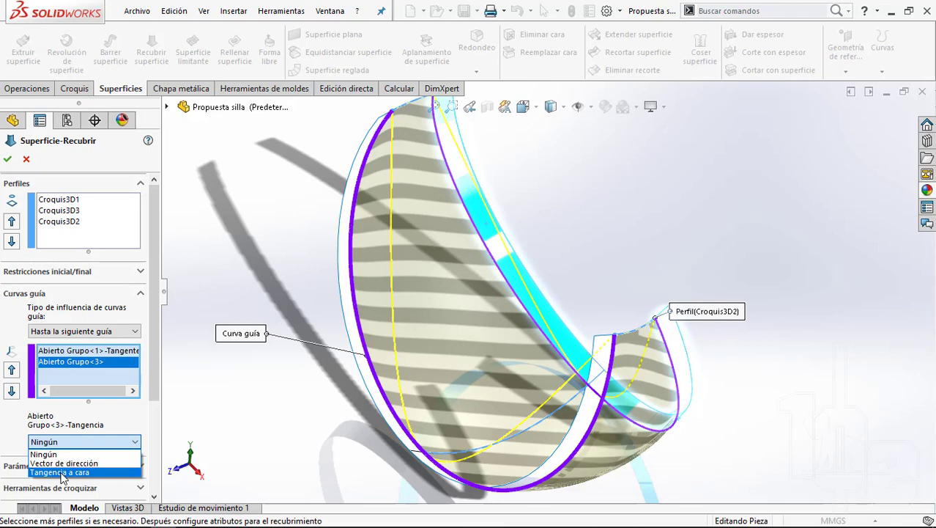
pyautogui.click(62, 473)
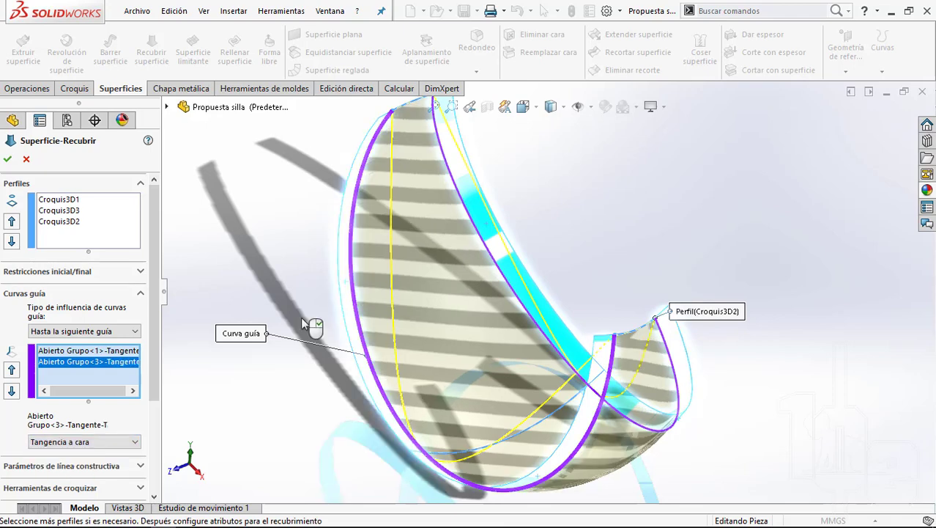
pyautogui.scroll(-1, 464, 250)
pyautogui.scroll(1, 458, 302)
pyautogui.scroll(3, 458, 301)
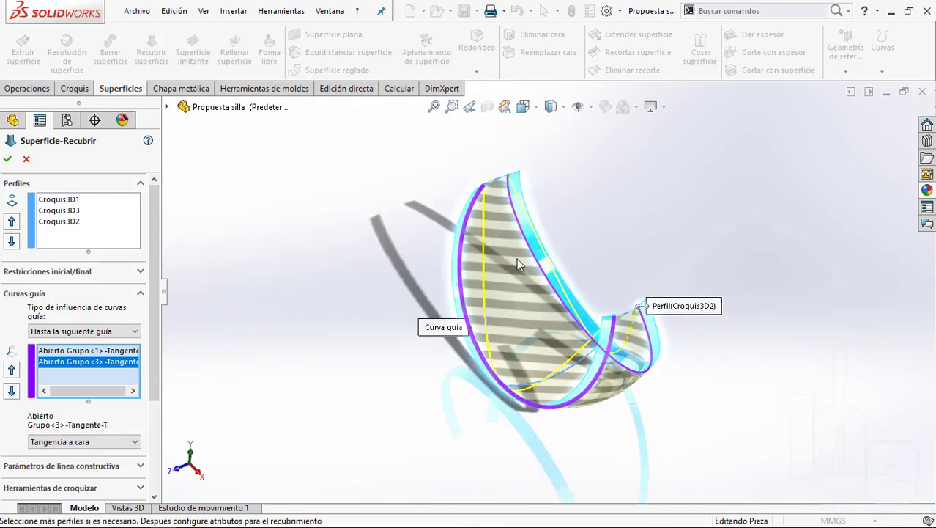
pyautogui.moveTo(516, 258)
pyautogui.mouseDown(button='middle')
pyautogui.moveTo(526, 197)
pyautogui.moveTo(514, 206)
pyautogui.mouseUp(button='middle')
pyautogui.scroll(-3, 514, 206)
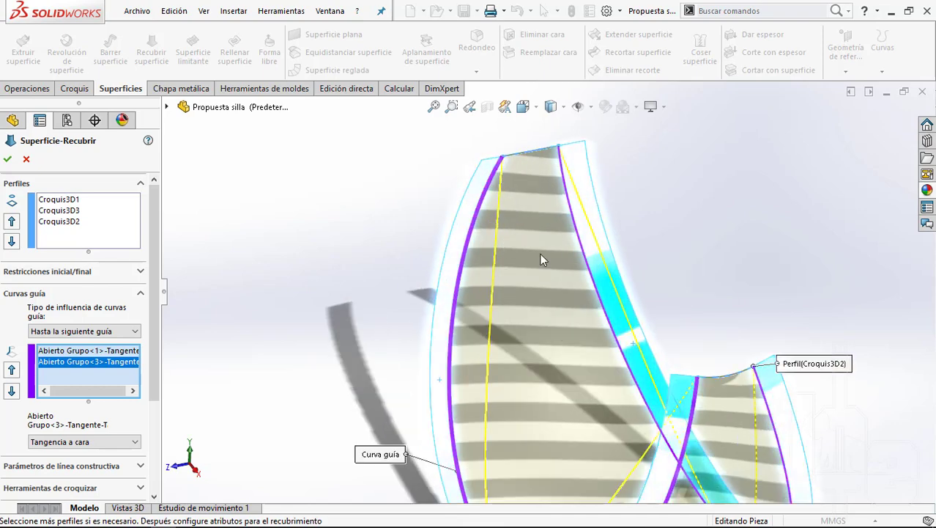
pyautogui.scroll(4, 601, 242)
pyautogui.scroll(-4, 581, 359)
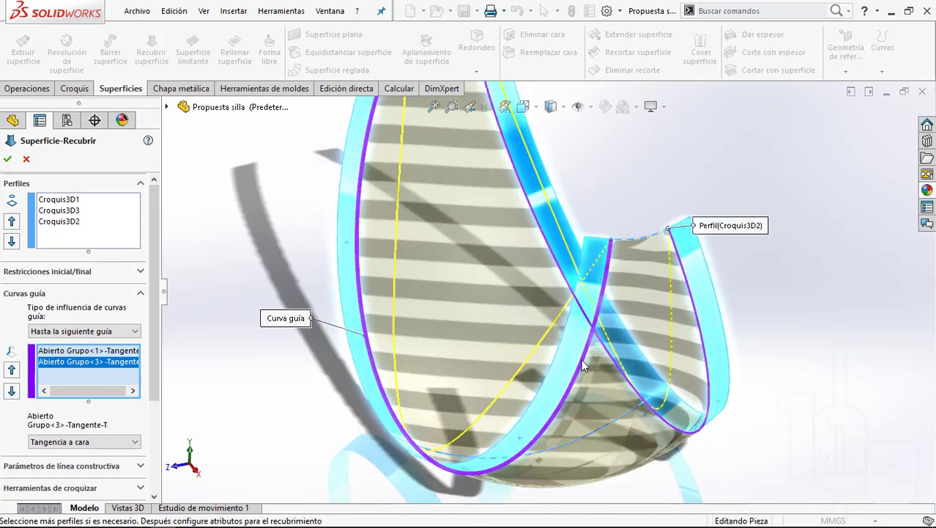
pyautogui.scroll(3, 582, 359)
pyautogui.scroll(-2, 502, 215)
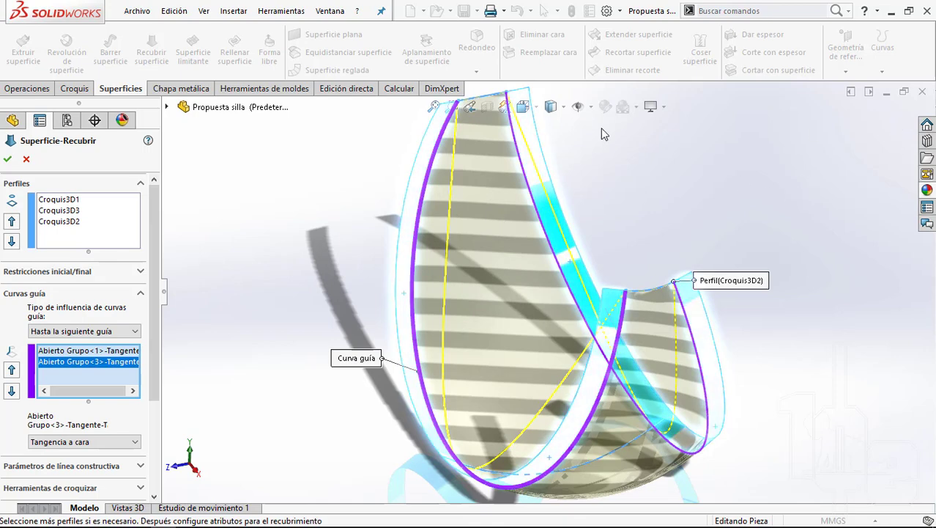
# Step: Accept the loft as Superficie-Recubrir1, rebuild, and turn on Franjas de cebra
pyautogui.click(6, 160)
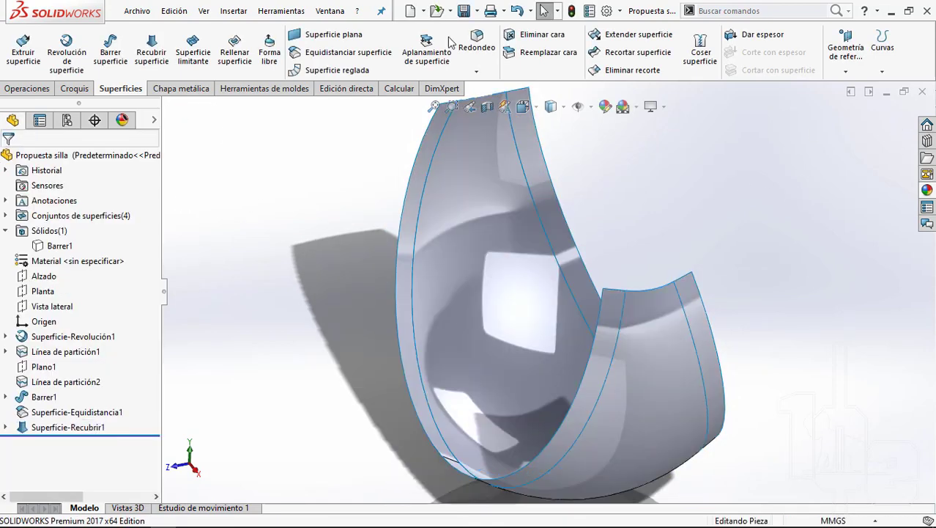
pyautogui.click(572, 12)
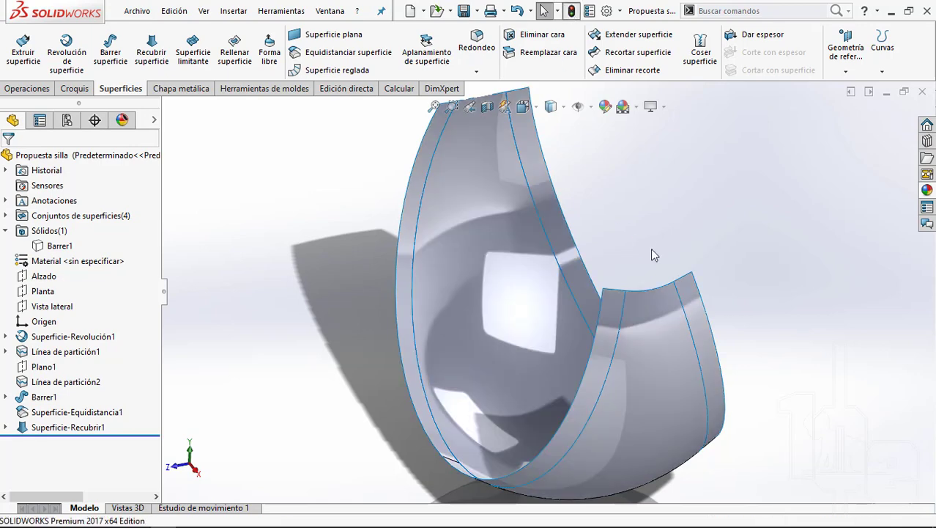
pyautogui.click(399, 89)
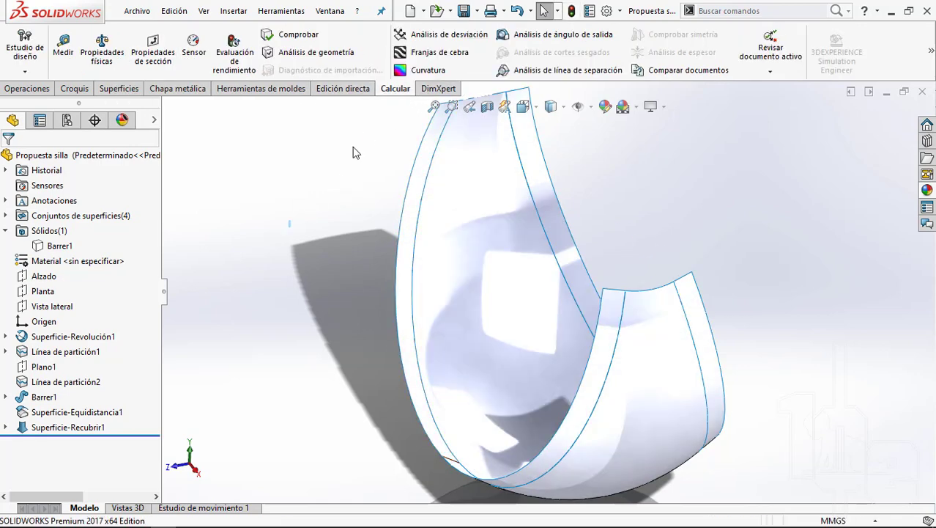
pyautogui.click(440, 52)
pyautogui.press('Return')
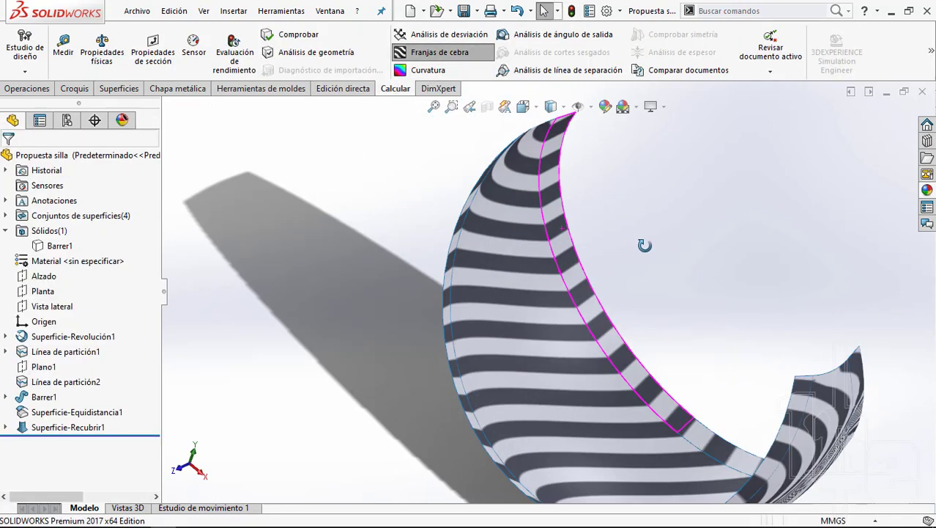
pyautogui.moveTo(591, 167); pyautogui.dragTo(634, 357, button='middle')
# Step: Inspect the zebra stripes on the seat from the top view and tilted angles
pyautogui.click(523, 106)
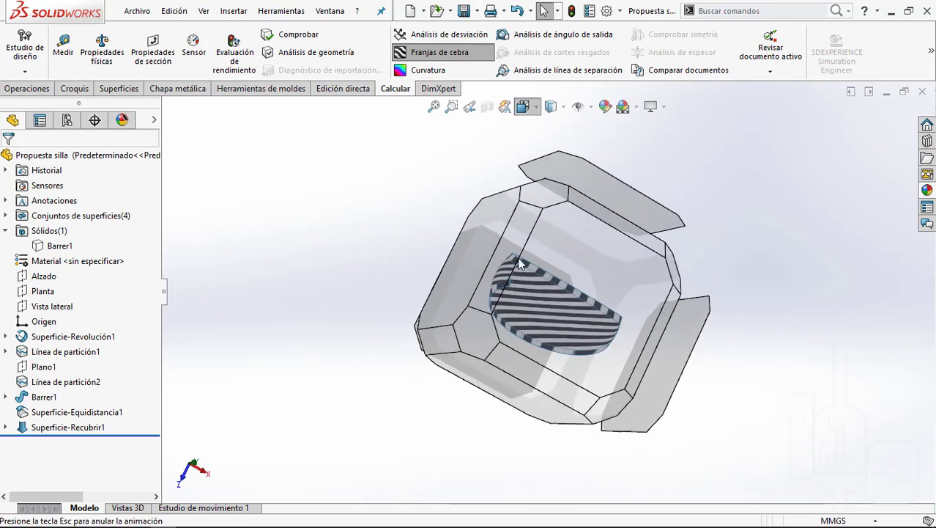
pyautogui.click(551, 277)
pyautogui.scroll(-3, 539, 227)
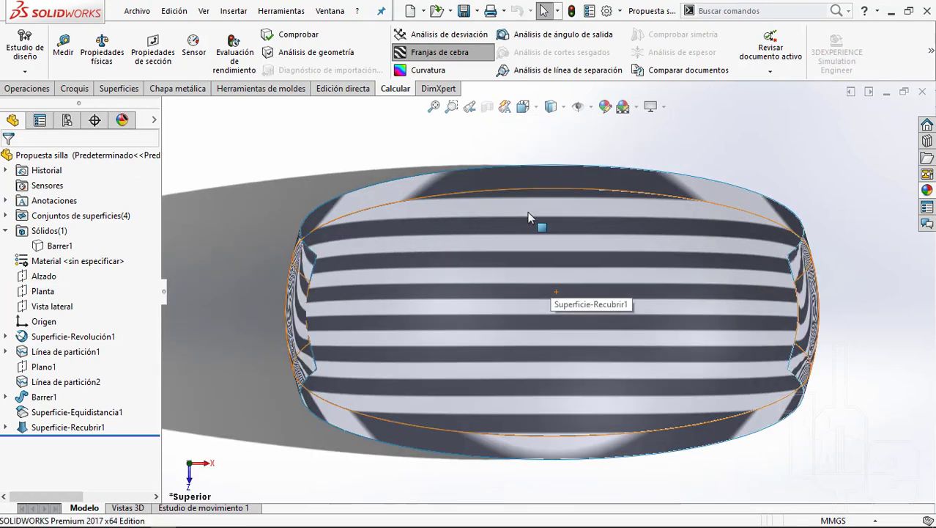
pyautogui.scroll(-3, 439, 233)
pyautogui.scroll(-3, 295, 283)
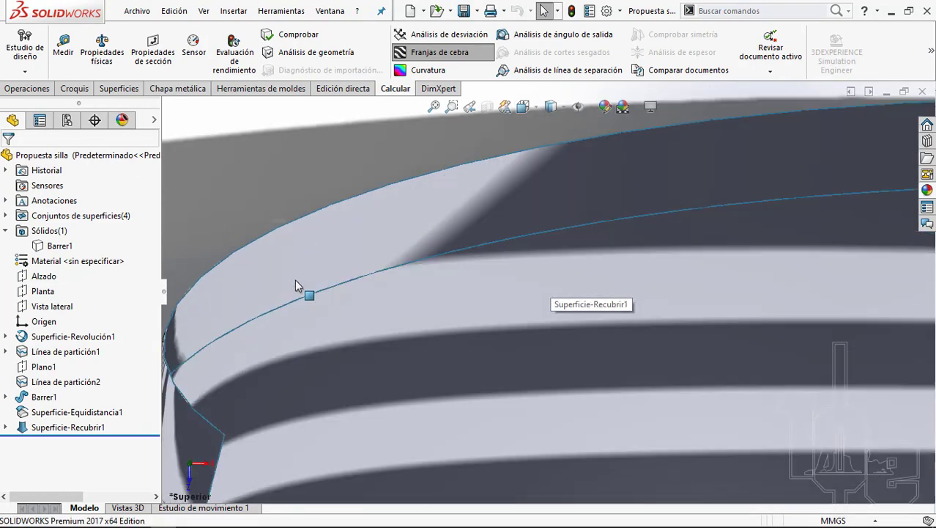
pyautogui.scroll(3, 664, 277)
pyautogui.scroll(-3, 760, 278)
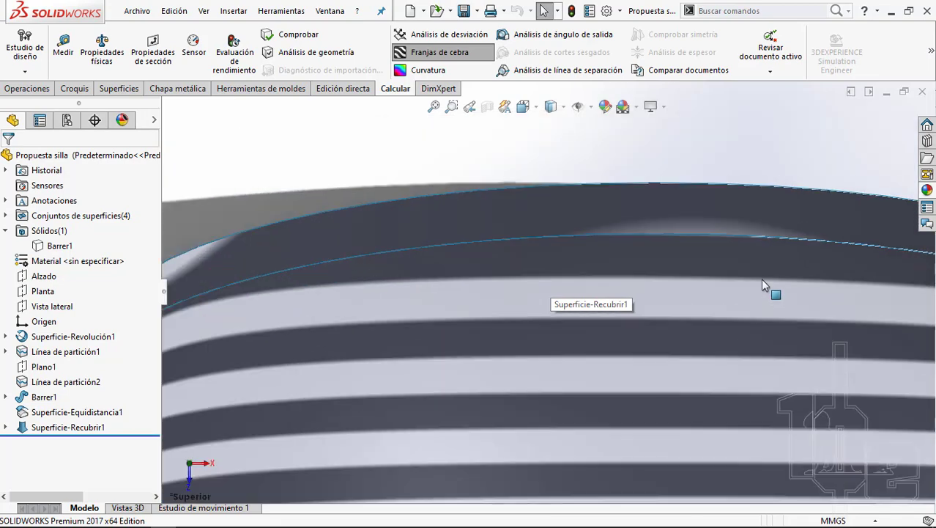
pyautogui.scroll(3, 769, 274)
pyautogui.scroll(-3, 548, 294)
pyautogui.scroll(2, 548, 295)
pyautogui.scroll(3, 558, 298)
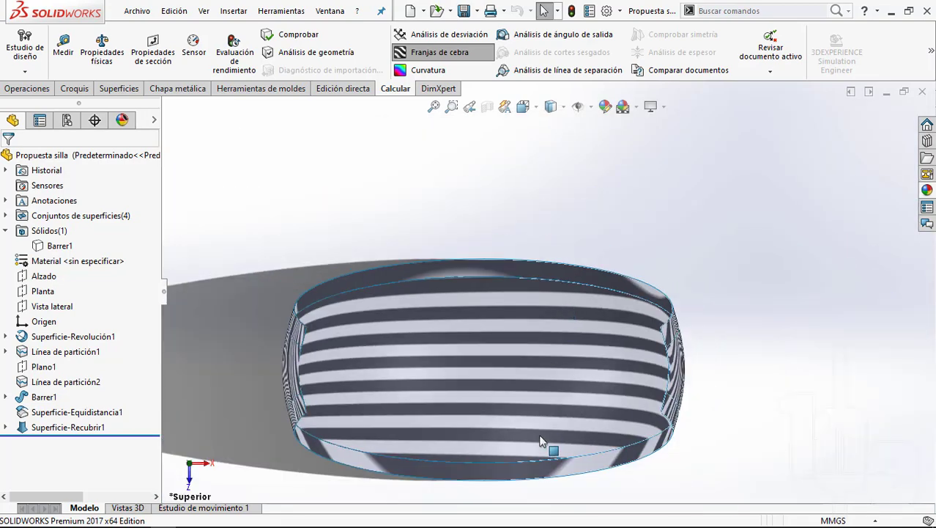
pyautogui.scroll(-4, 542, 442)
pyautogui.scroll(-2, 767, 370)
pyautogui.scroll(-2, 765, 365)
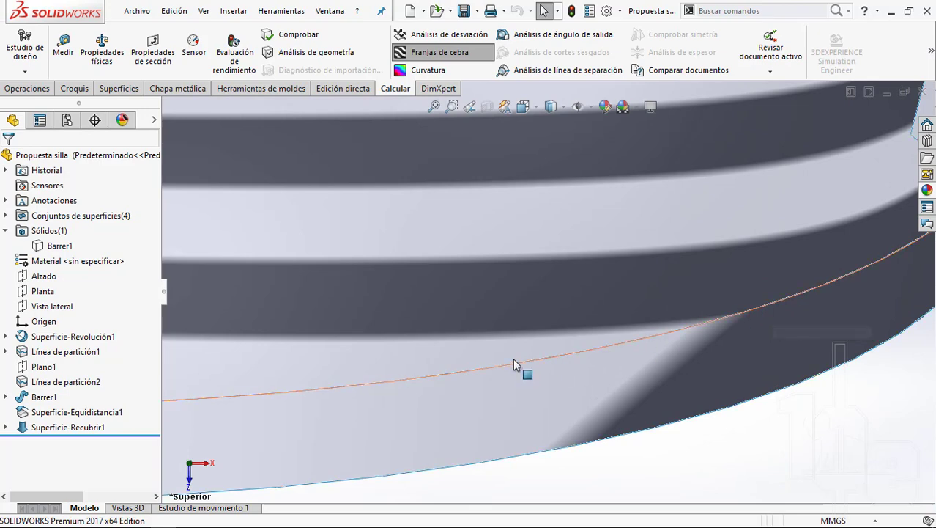
pyautogui.scroll(3, 628, 342)
pyautogui.scroll(3, 327, 349)
pyautogui.scroll(-2, 327, 349)
pyautogui.scroll(3, 350, 313)
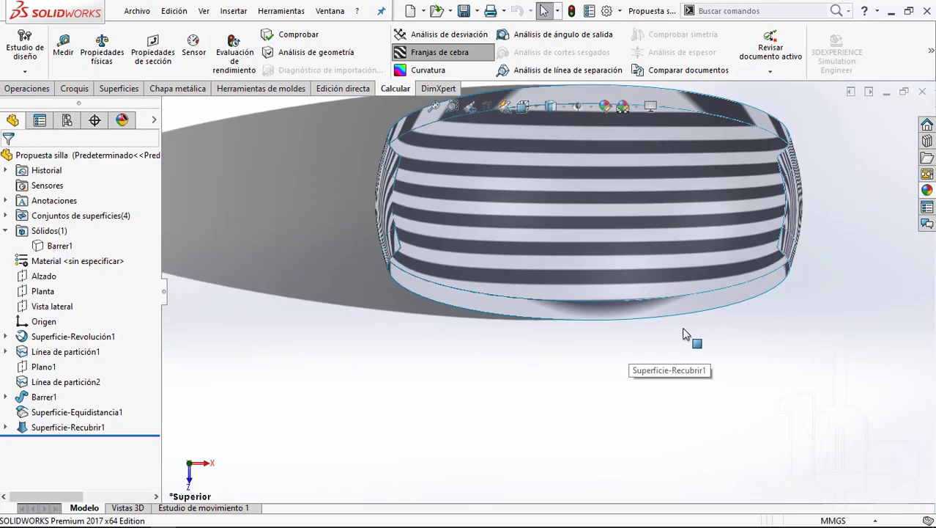
pyautogui.moveTo(690, 331)
pyautogui.mouseDown(button='middle')
pyautogui.moveTo(638, 111)
pyautogui.moveTo(606, 209)
pyautogui.moveTo(637, 205)
pyautogui.mouseUp(button='middle')
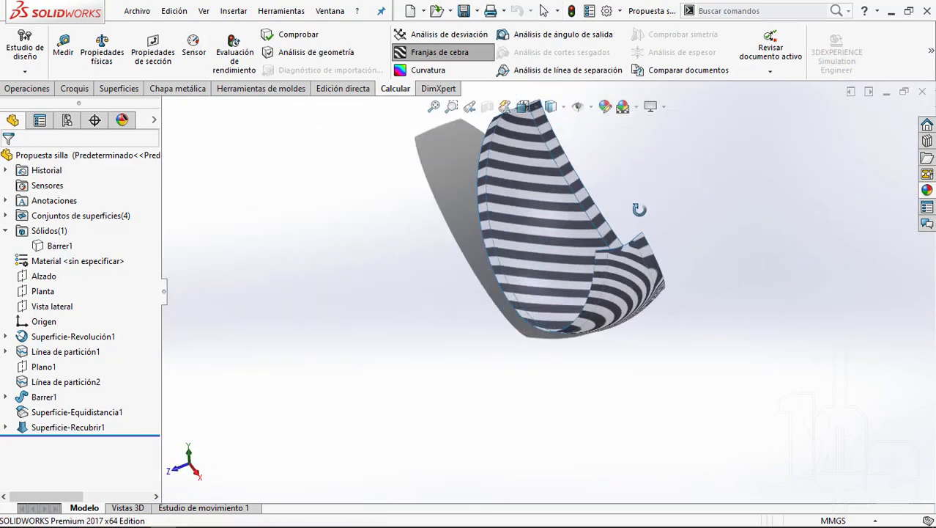
pyautogui.scroll(-5, 575, 245)
pyautogui.scroll(4, 765, 282)
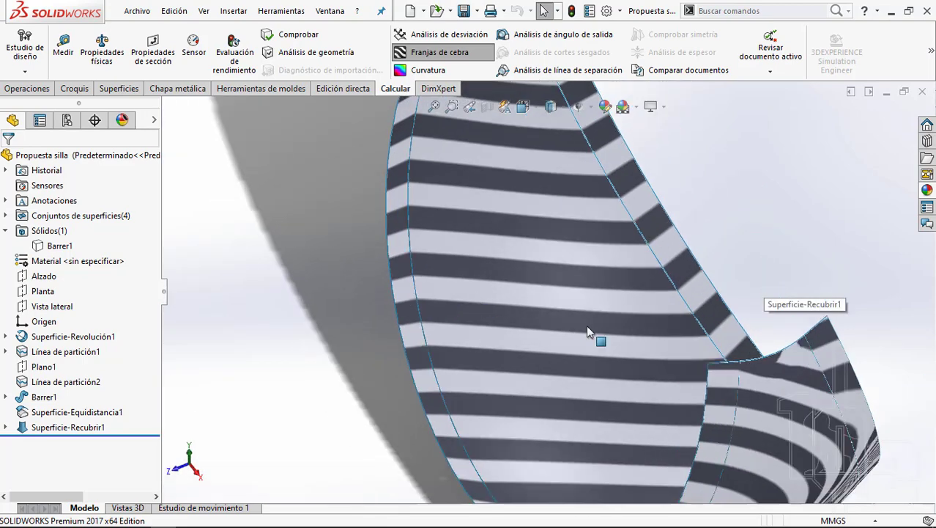
pyautogui.moveTo(596, 328); pyautogui.dragTo(630, 220, button='middle')
pyautogui.moveTo(632, 185); pyautogui.dragTo(610, 223, button='middle')
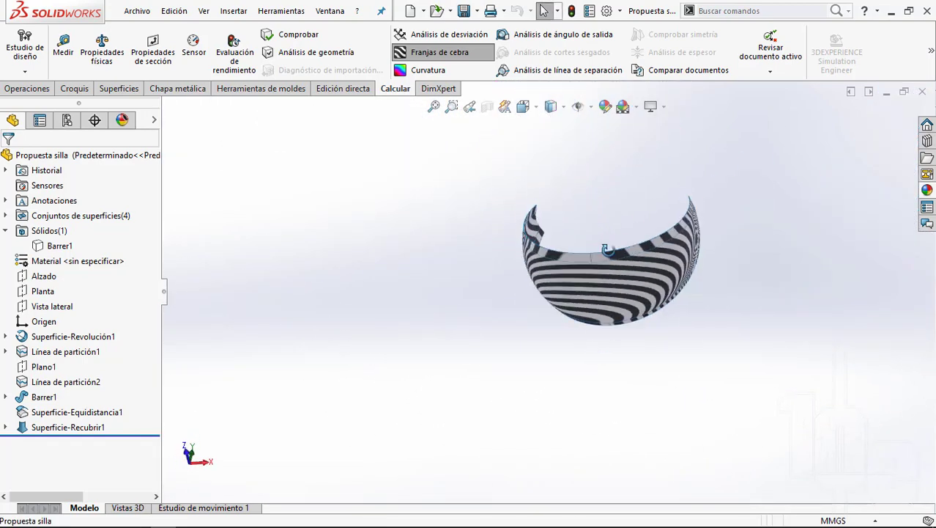
pyautogui.scroll(-5, 616, 270)
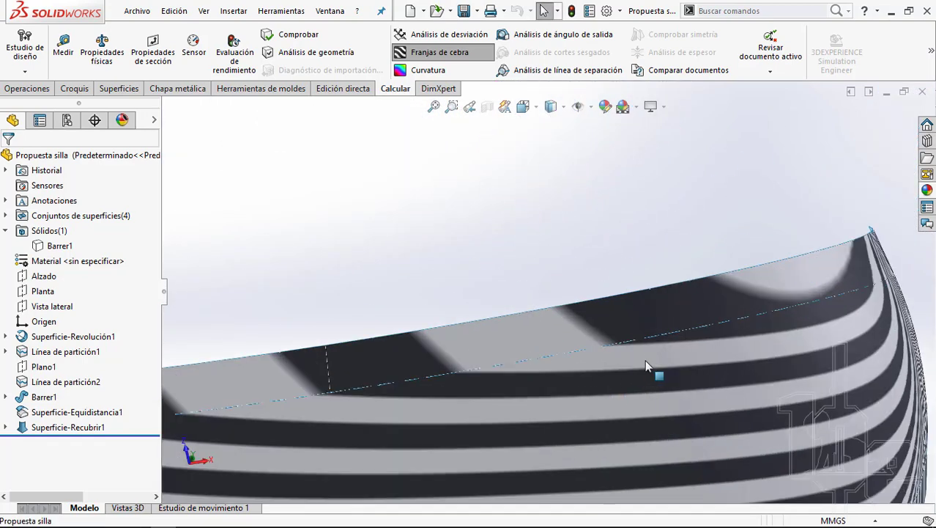
pyautogui.scroll(5, 643, 352)
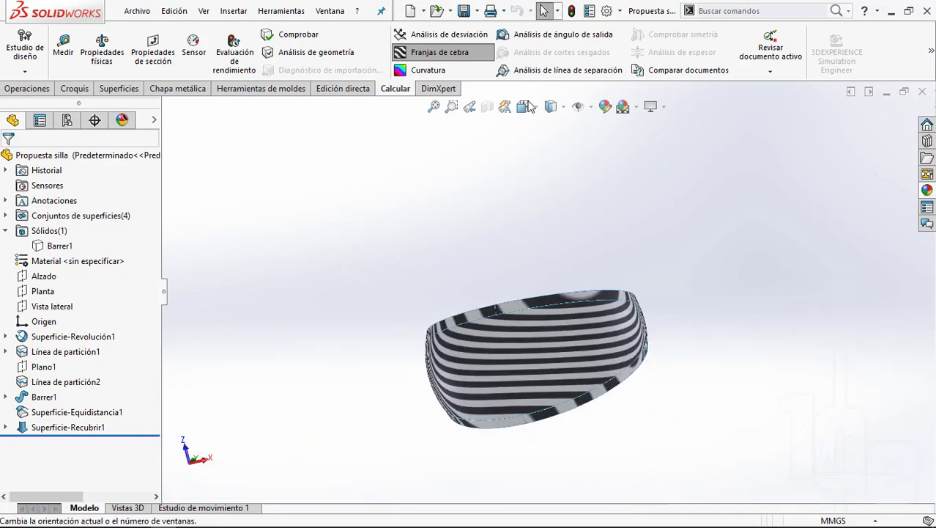
# Step: Inspect the zebra stripes from the bottom view and an oblique angle
pyautogui.click(529, 108)
pyautogui.click(529, 293)
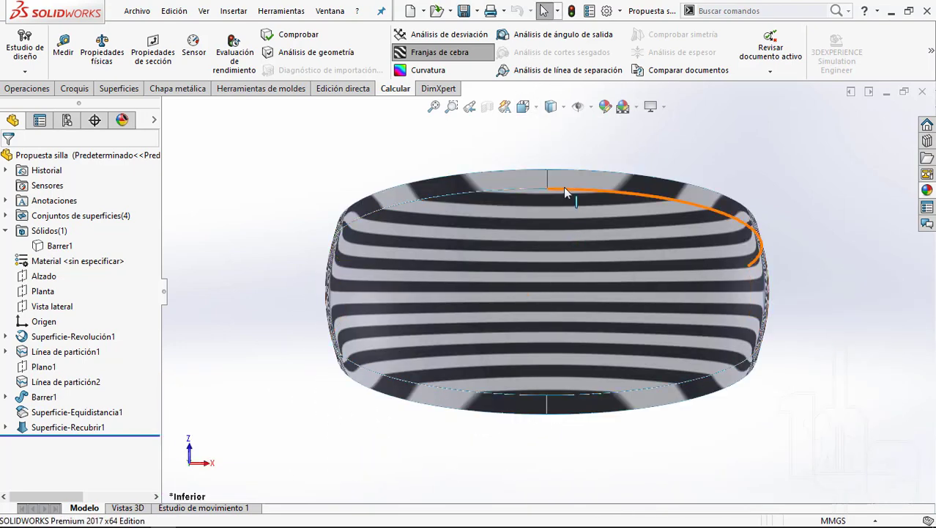
pyautogui.scroll(-3, 565, 192)
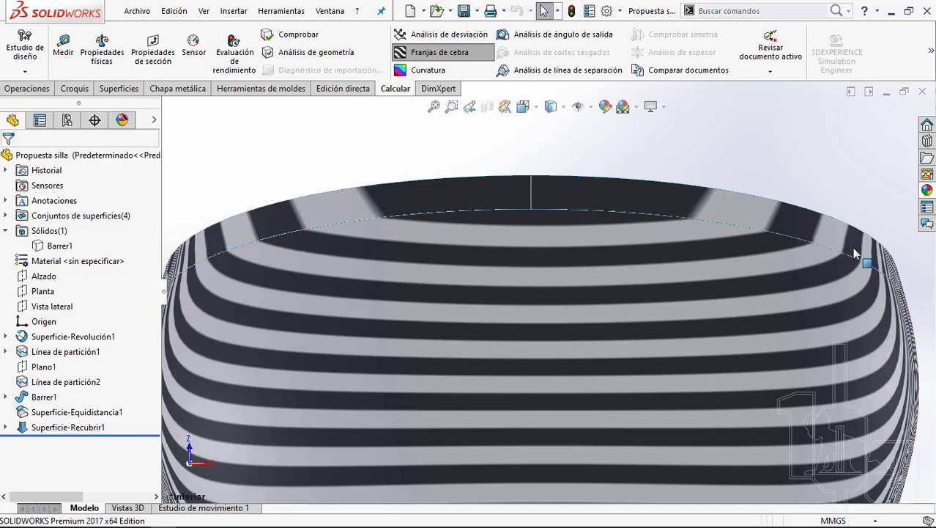
pyautogui.scroll(2, 766, 308)
pyautogui.scroll(2, 660, 366)
pyautogui.moveTo(602, 186)
pyautogui.mouseDown(button='middle')
pyautogui.moveTo(589, 280)
pyautogui.moveTo(529, 214)
pyautogui.mouseUp(button='middle')
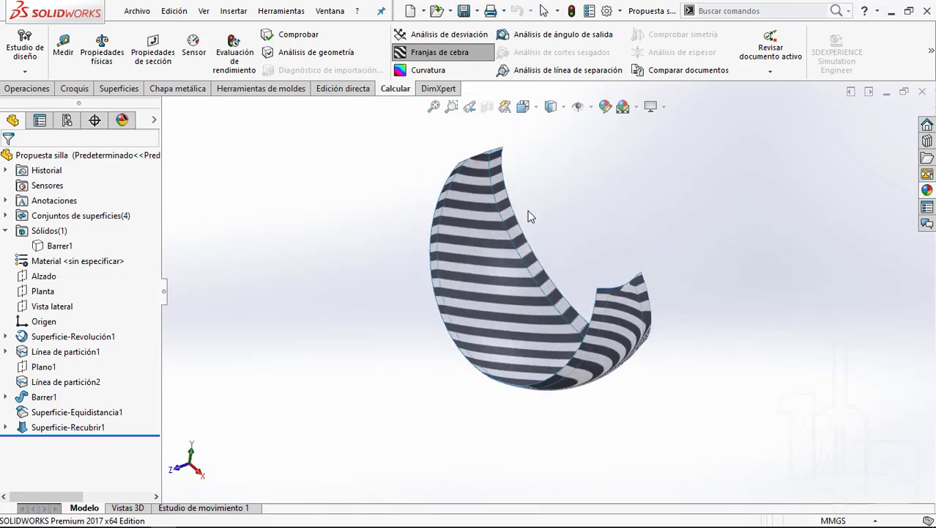
# Step: Turn off zebra stripes and expand Conjuntos de superficies to review the surface bodies
pyautogui.click(427, 53)
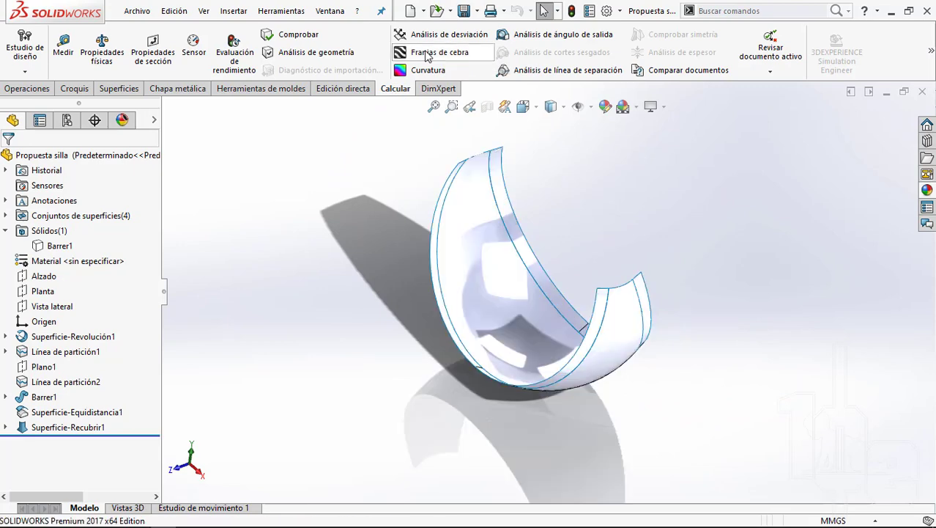
pyautogui.scroll(-2, 539, 254)
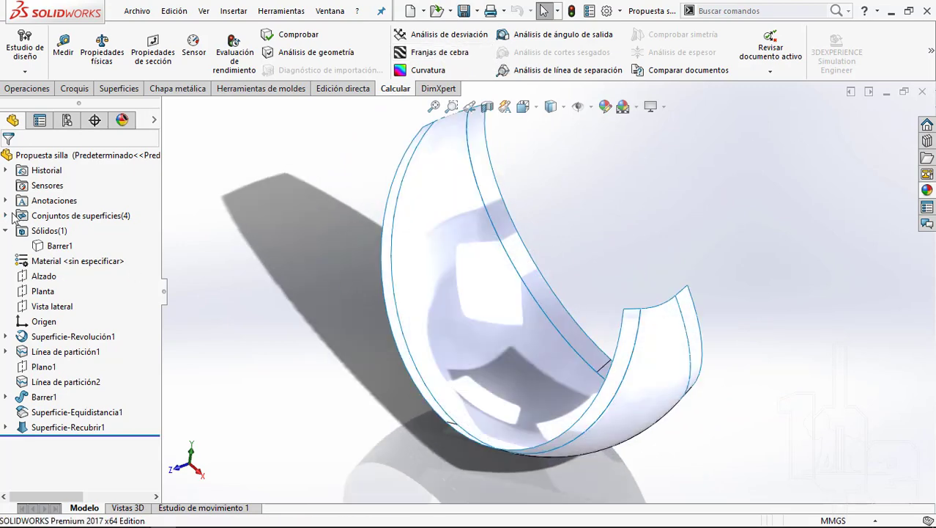
pyautogui.click(5, 216)
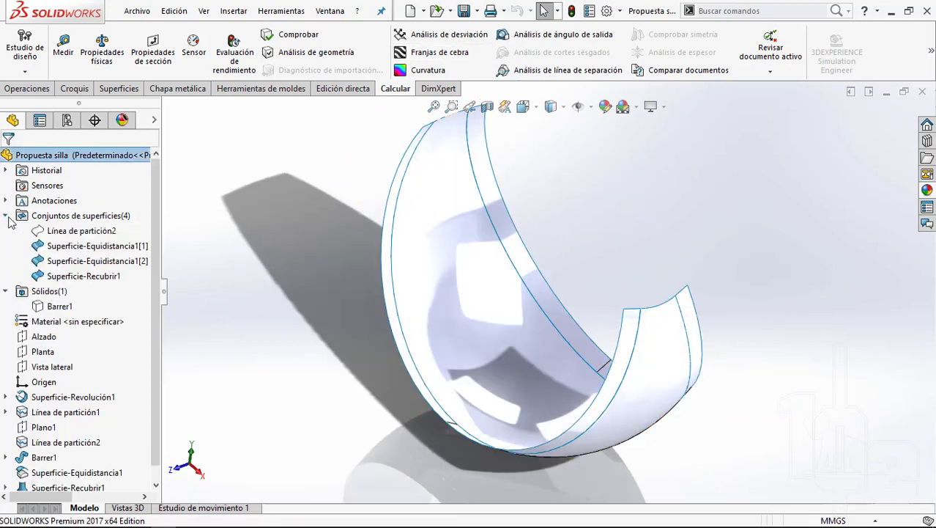
pyautogui.click(57, 231)
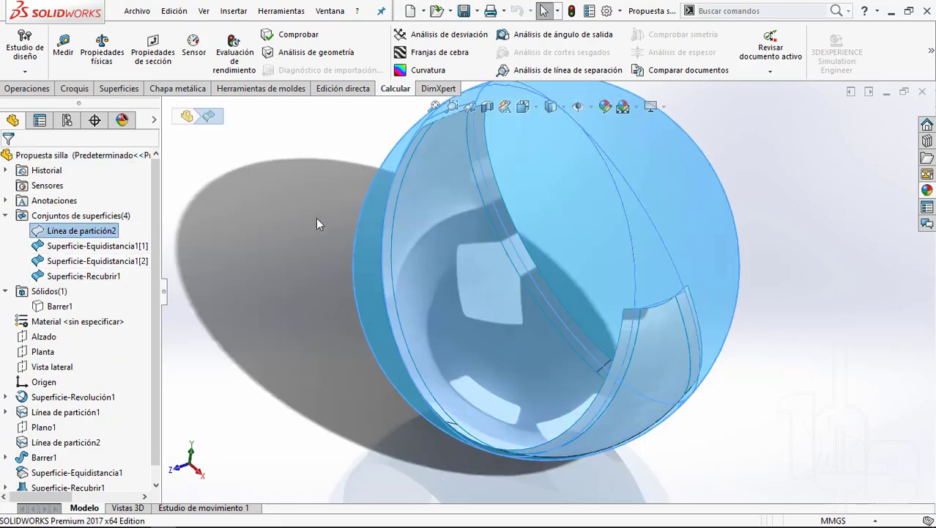
pyautogui.click(260, 218)
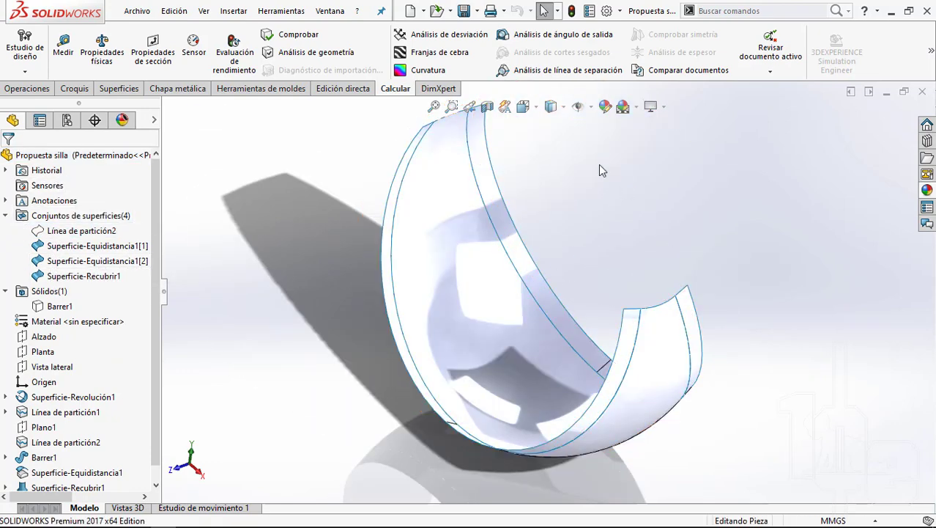
# Step: Knit Superficie-Equidistancia1[1], Superficie-Recubrir1 and Superficie-Equidistancia1[2] into Superficie-Coser1
pyautogui.click(116, 89)
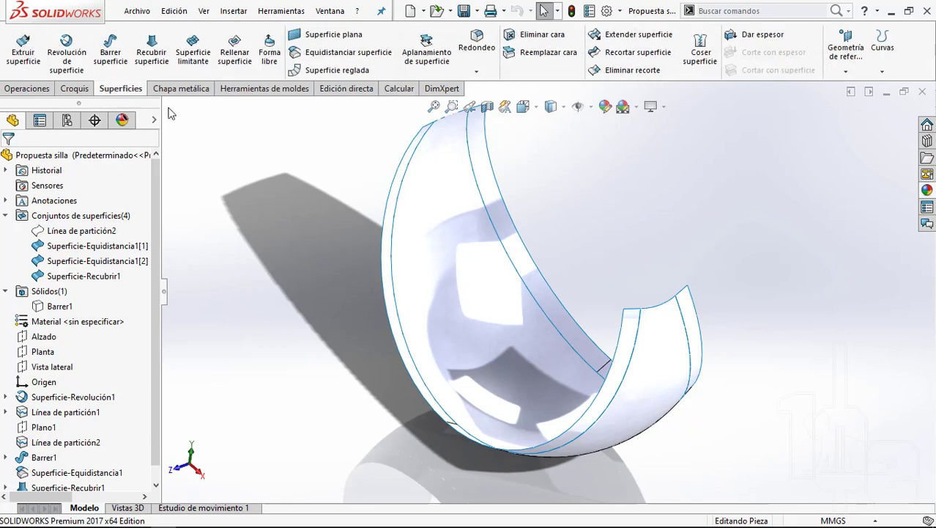
pyautogui.click(701, 54)
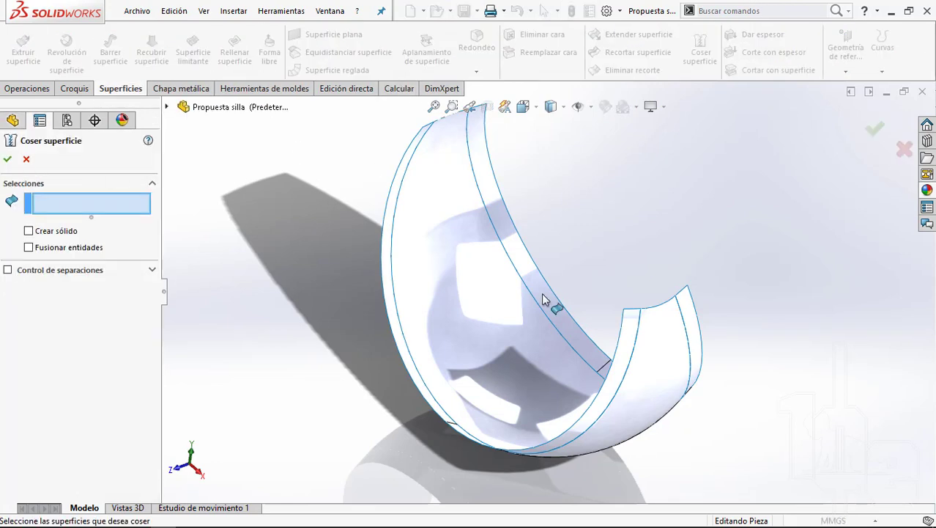
pyautogui.click(519, 250)
pyautogui.click(411, 288)
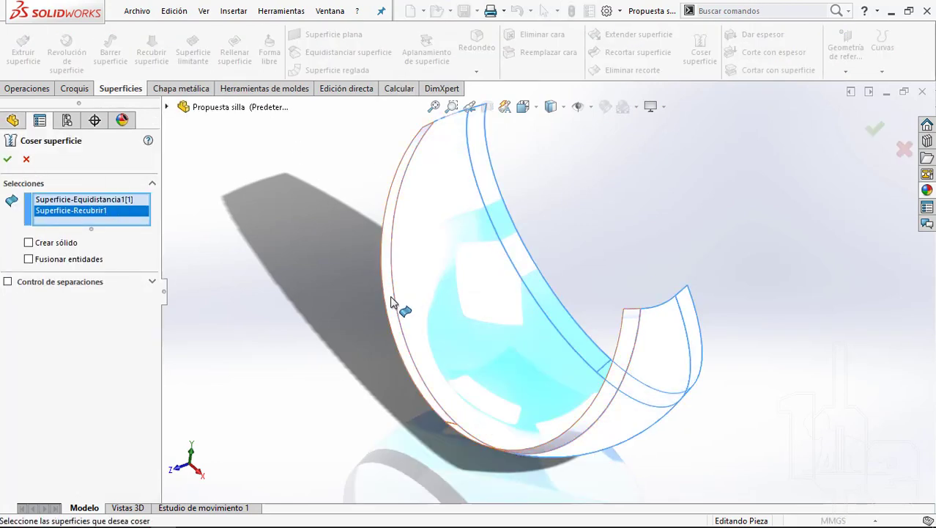
pyautogui.click(390, 302)
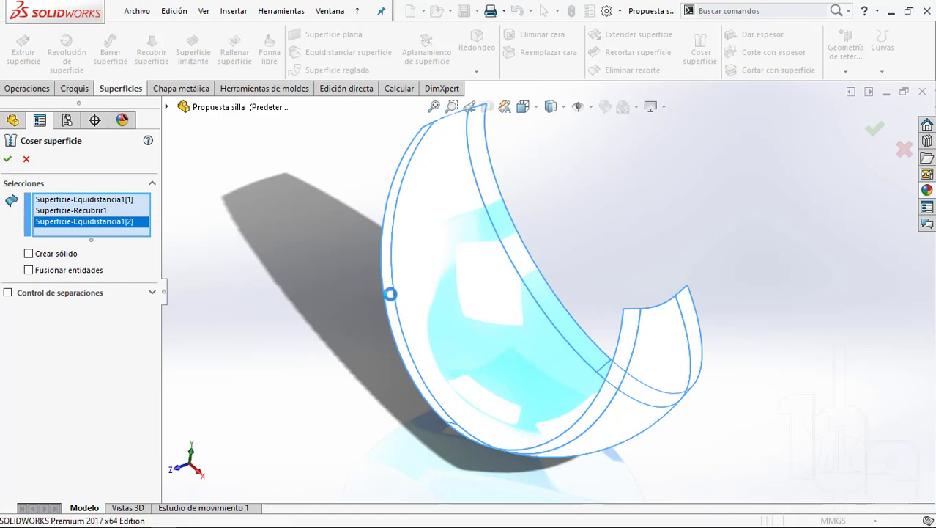
pyautogui.press('Return')
# Step: Show the hidden Barrer1 frame solid again and rebuild the model
pyautogui.click(73, 246)
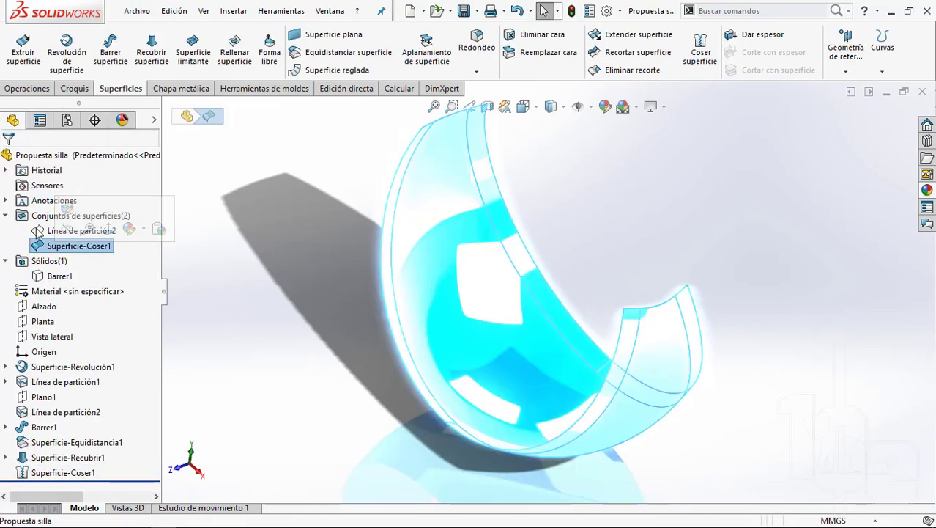
pyautogui.click(240, 301)
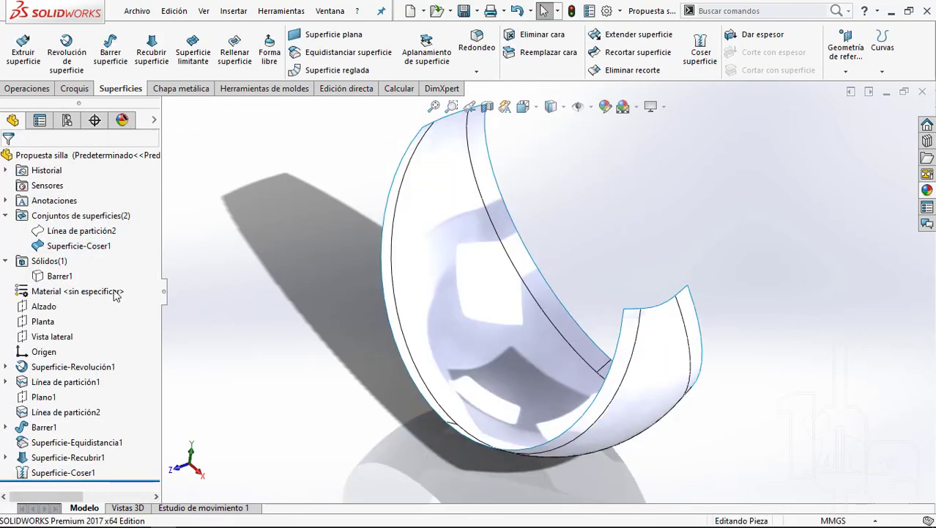
pyautogui.click(62, 277)
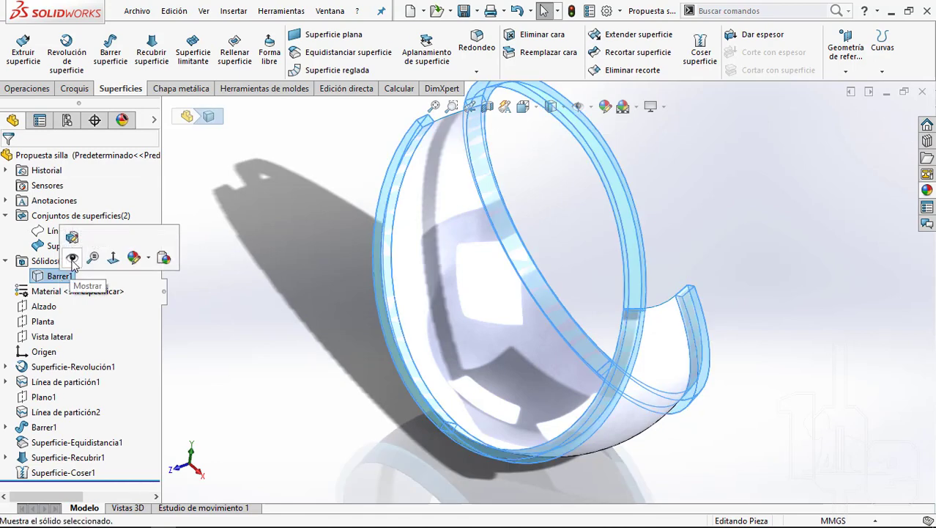
pyautogui.click(72, 258)
pyautogui.click(771, 213)
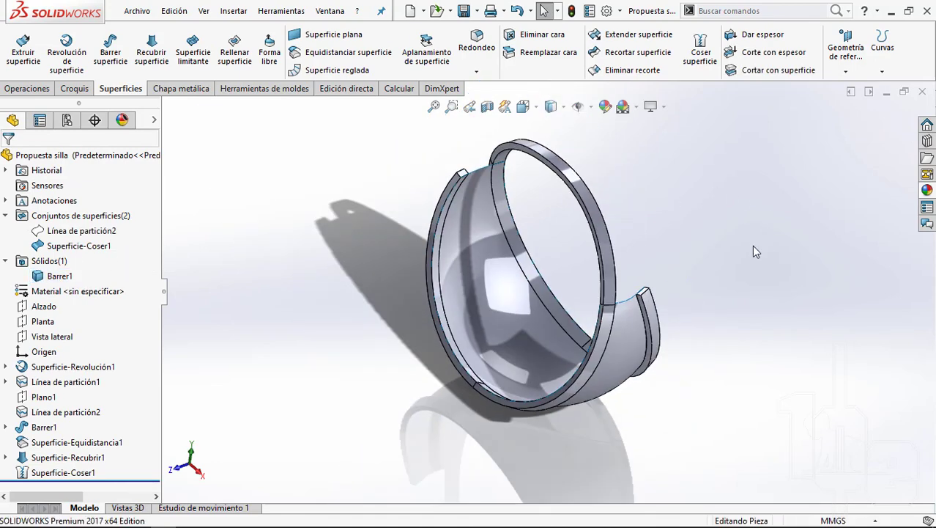
pyautogui.click(575, 12)
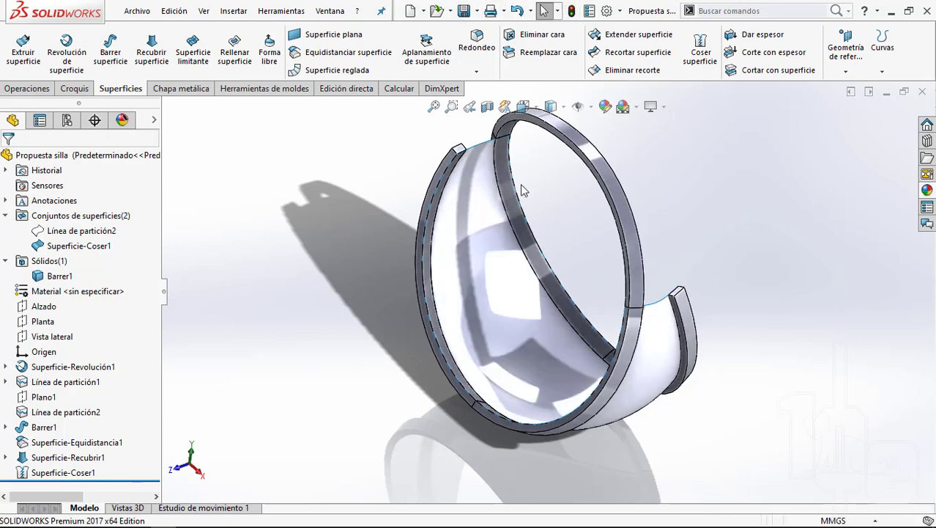
pyautogui.scroll(-3, 516, 182)
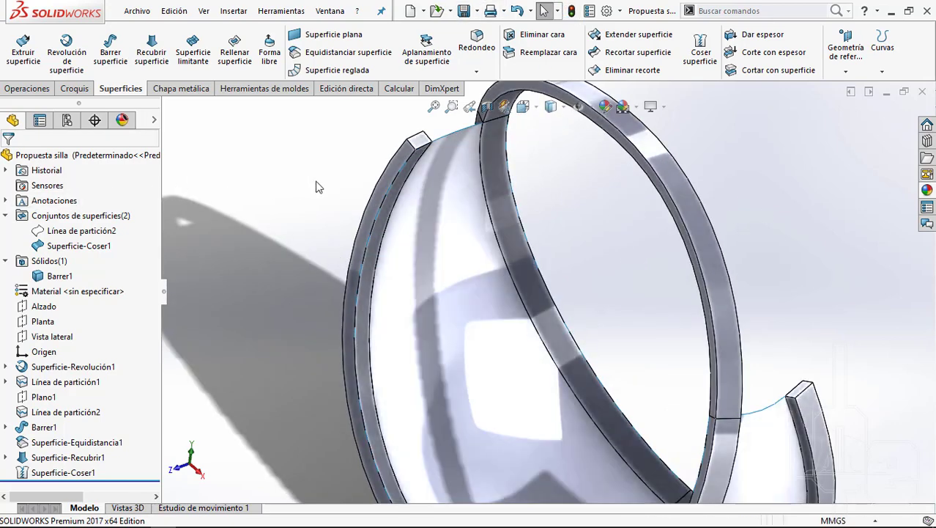
# Step: Thicken Superficie-Coser1 by 50 mm and orbit to inspect the thickness preview
pyautogui.click(763, 36)
pyautogui.click(27, 159)
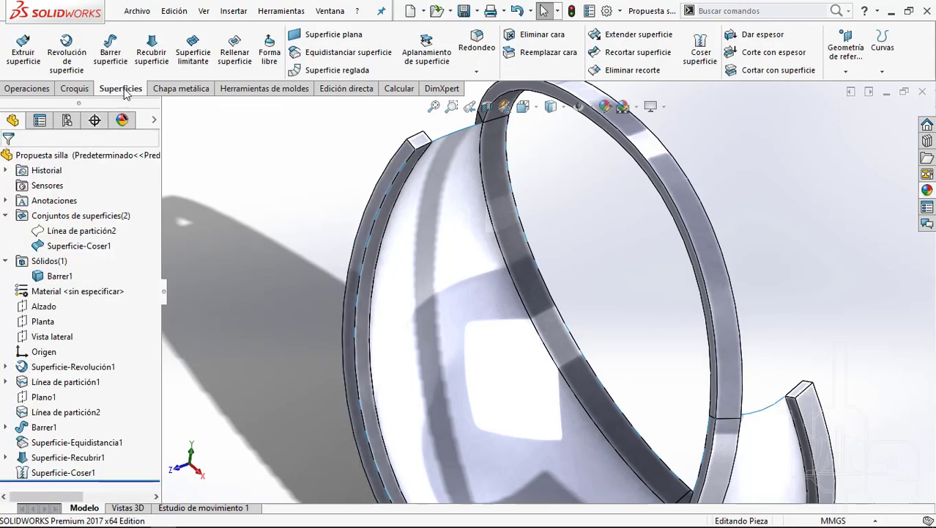
pyautogui.click(763, 35)
pyautogui.click(433, 262)
pyautogui.write('50')
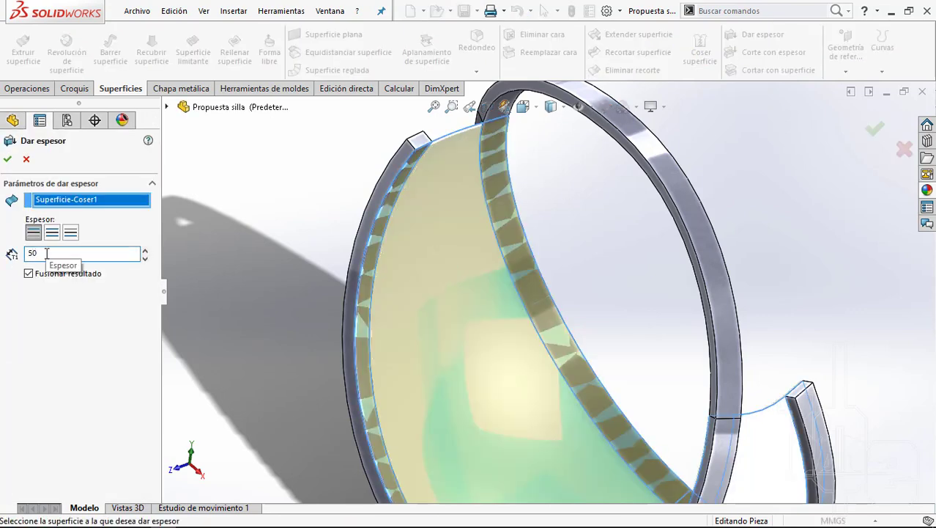
pyautogui.press('Return')
pyautogui.scroll(-3, 503, 148)
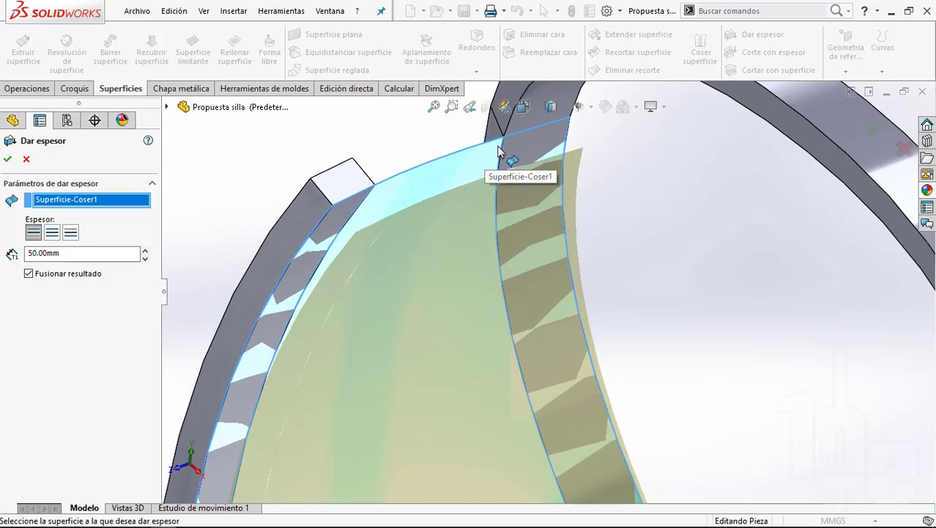
pyautogui.scroll(-3, 513, 150)
pyautogui.moveTo(537, 141)
pyautogui.mouseDown(button='middle')
pyautogui.moveTo(545, 178)
pyautogui.moveTo(566, 187)
pyautogui.moveTo(554, 211)
pyautogui.mouseUp(button='middle')
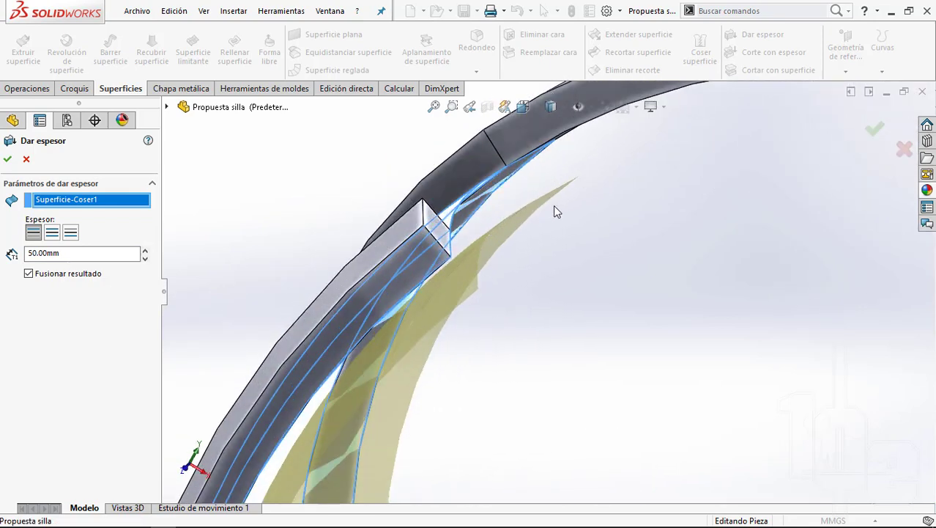
pyautogui.moveTo(551, 177)
pyautogui.mouseDown(button='middle')
pyautogui.moveTo(554, 203)
pyautogui.moveTo(520, 270)
pyautogui.moveTo(515, 234)
pyautogui.moveTo(544, 213)
pyautogui.mouseUp(button='middle')
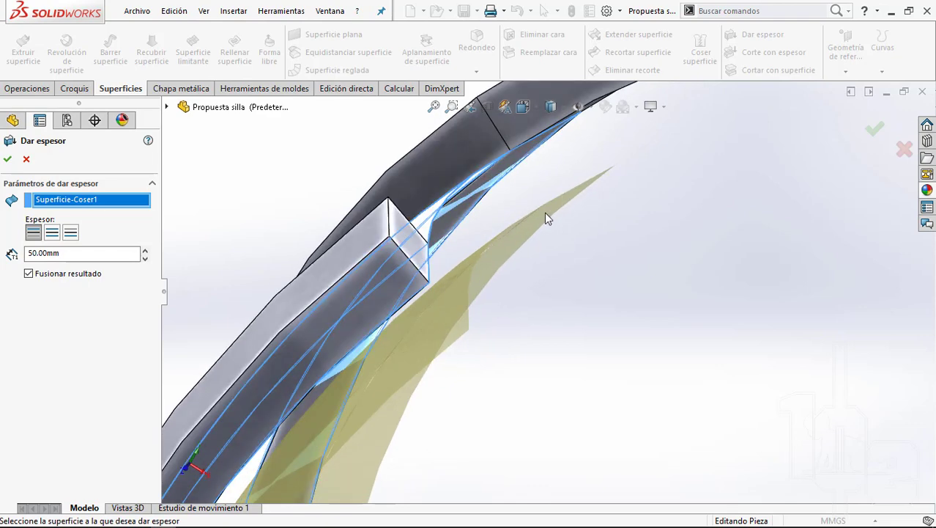
# Step: Check the preview and accept Dar espesor1 as a separate solid from Barrer1
pyautogui.scroll(2, 611, 214)
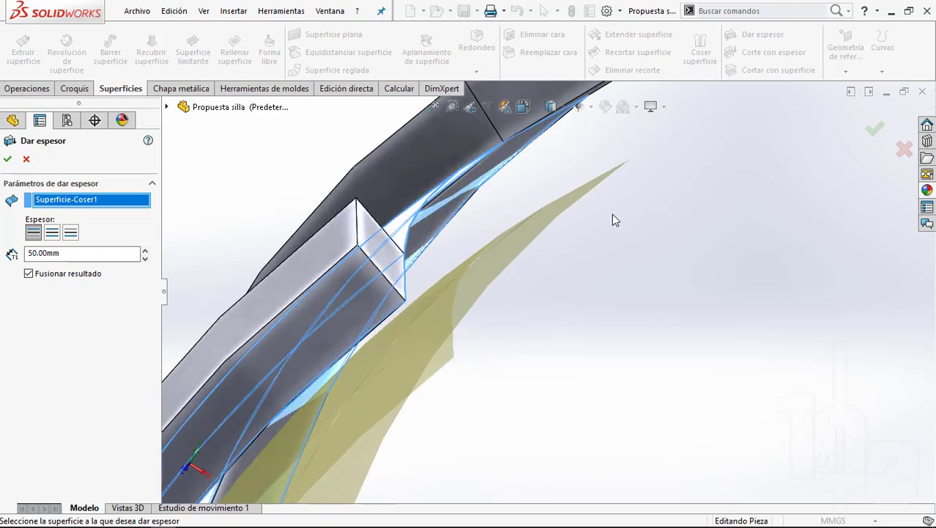
pyautogui.scroll(2, 598, 281)
pyautogui.scroll(2, 568, 366)
pyautogui.scroll(-5, 568, 366)
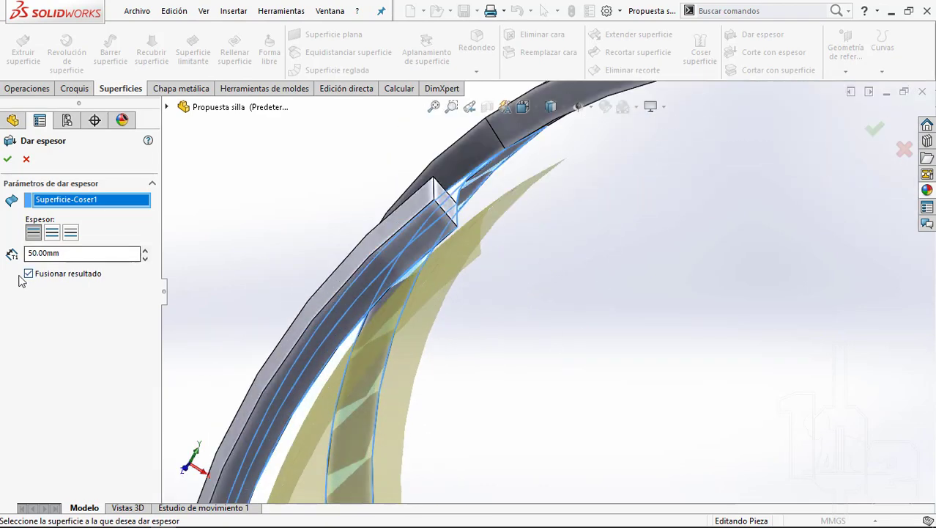
pyautogui.scroll(3, 425, 265)
pyautogui.scroll(-2, 418, 277)
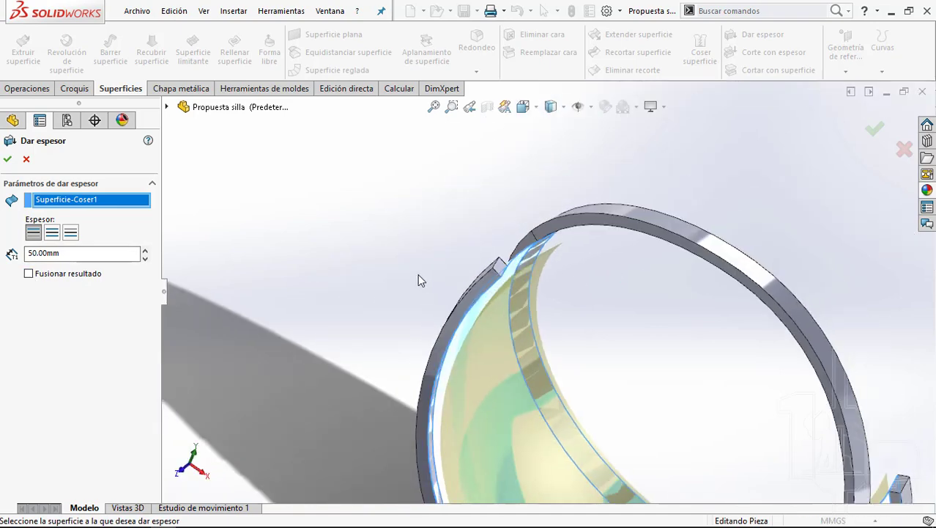
pyautogui.scroll(-2, 633, 203)
pyautogui.scroll(-1, 659, 291)
pyautogui.scroll(3, 660, 291)
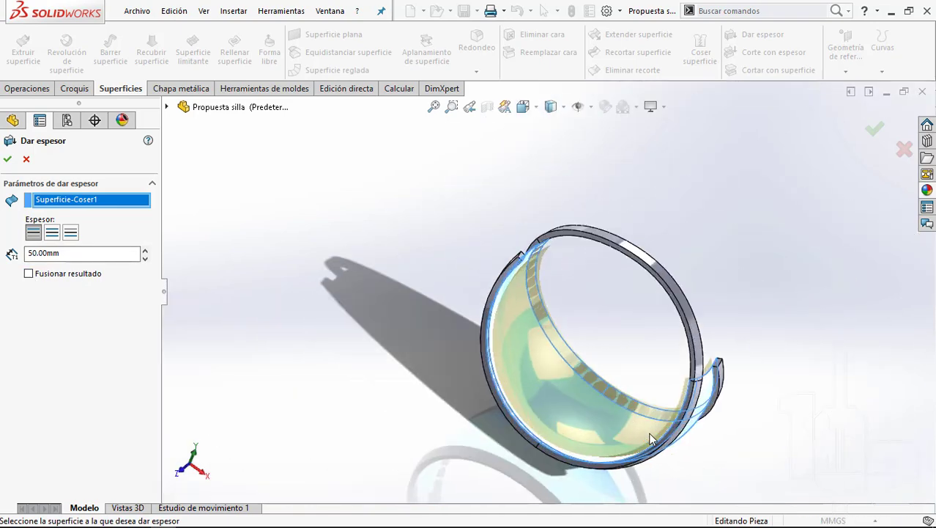
pyautogui.scroll(-3, 645, 432)
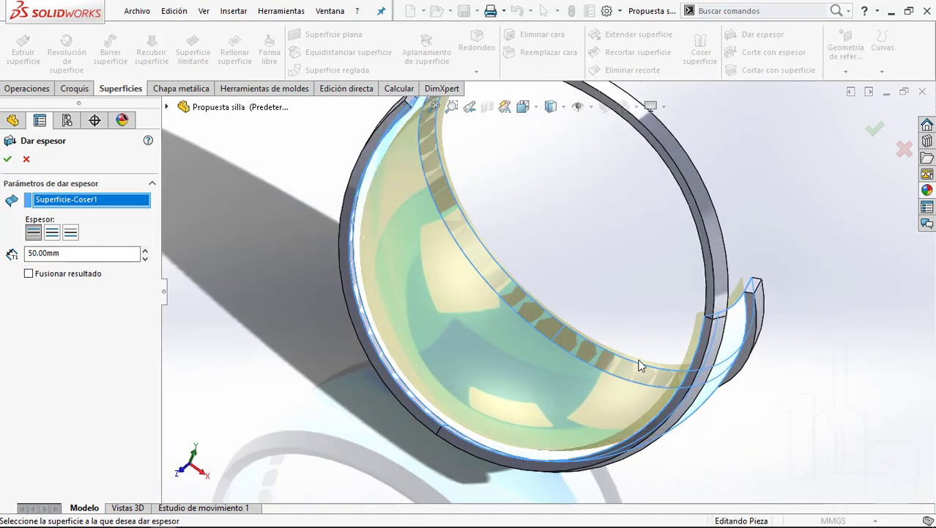
pyautogui.click(873, 130)
# Step: Orbit and zoom around the thickened ring to inspect its corner face
pyautogui.scroll(3, 830, 148)
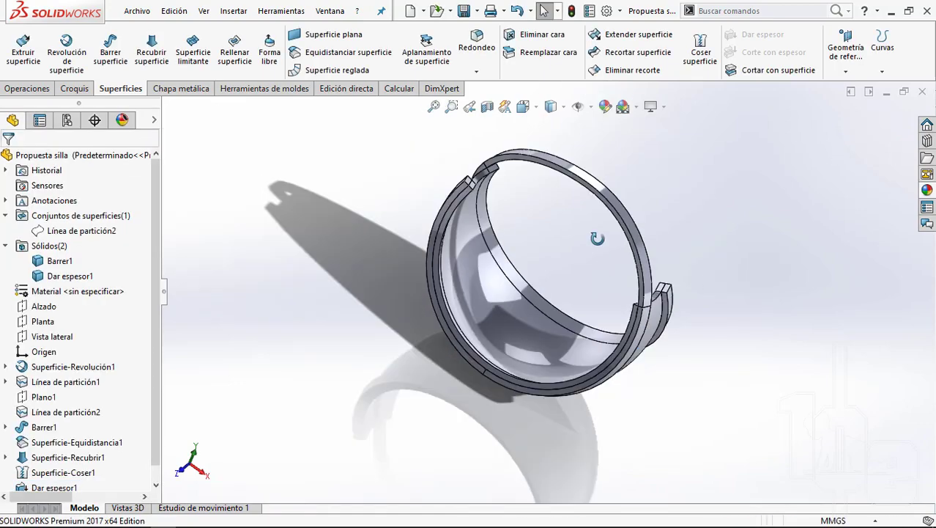
pyautogui.moveTo(830, 148)
pyautogui.mouseDown(button='middle')
pyautogui.moveTo(578, 184)
pyautogui.moveTo(518, 260)
pyautogui.mouseUp(button='middle')
pyautogui.scroll(-2, 476, 167)
pyautogui.scroll(-1, 476, 167)
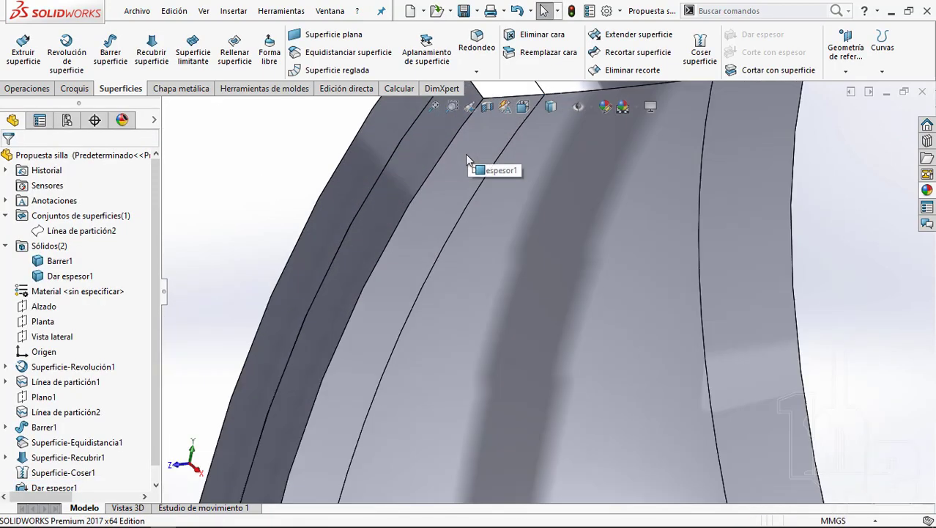
pyautogui.scroll(1, 518, 260)
pyautogui.scroll(-2, 519, 260)
pyautogui.scroll(-2, 513, 235)
pyautogui.scroll(-2, 440, 220)
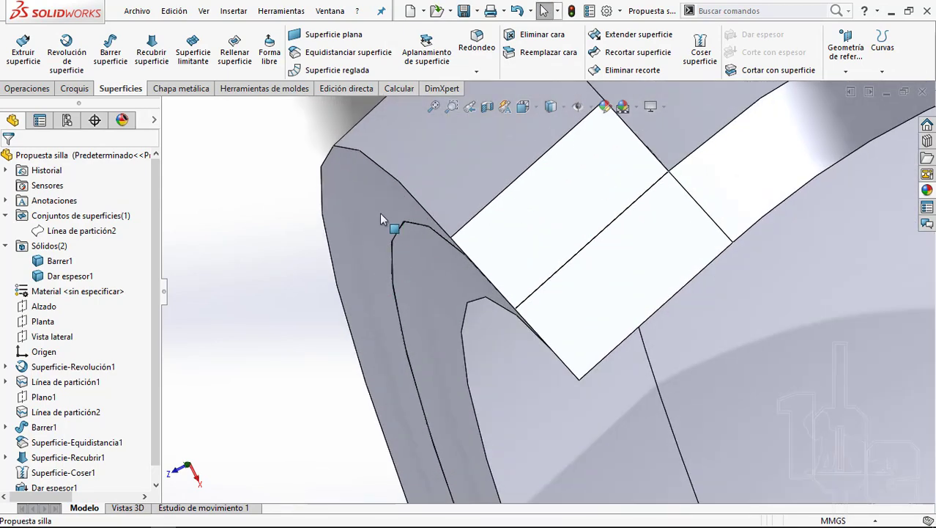
pyautogui.click(380, 213)
pyautogui.scroll(2, 421, 260)
pyautogui.scroll(2, 421, 260)
pyautogui.moveTo(421, 260)
pyautogui.mouseDown(button='middle')
pyautogui.moveTo(658, 313)
pyautogui.moveTo(601, 258)
pyautogui.moveTo(577, 313)
pyautogui.mouseUp(button='middle')
pyautogui.scroll(-3, 601, 258)
pyautogui.scroll(-1, 601, 258)
pyautogui.scroll(-2, 576, 313)
pyautogui.scroll(-2, 456, 343)
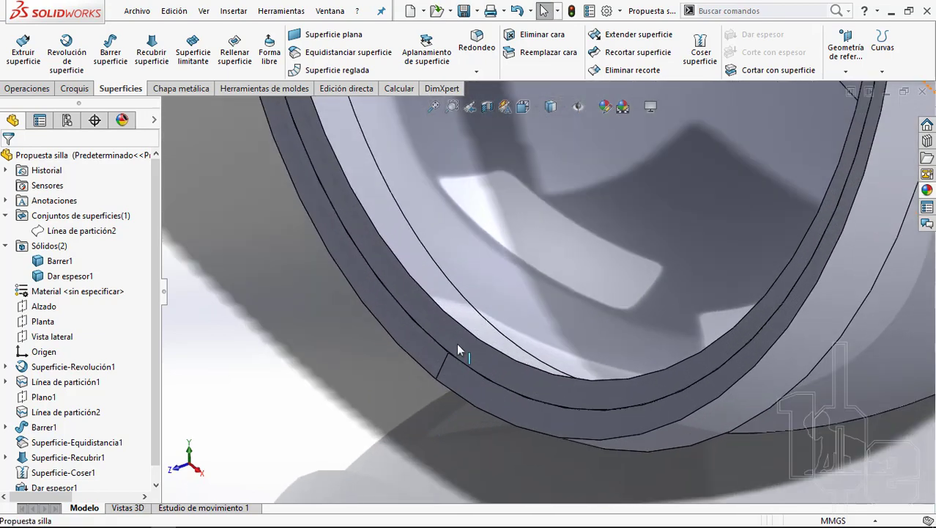
pyautogui.scroll(5, 545, 252)
pyautogui.scroll(-2, 545, 252)
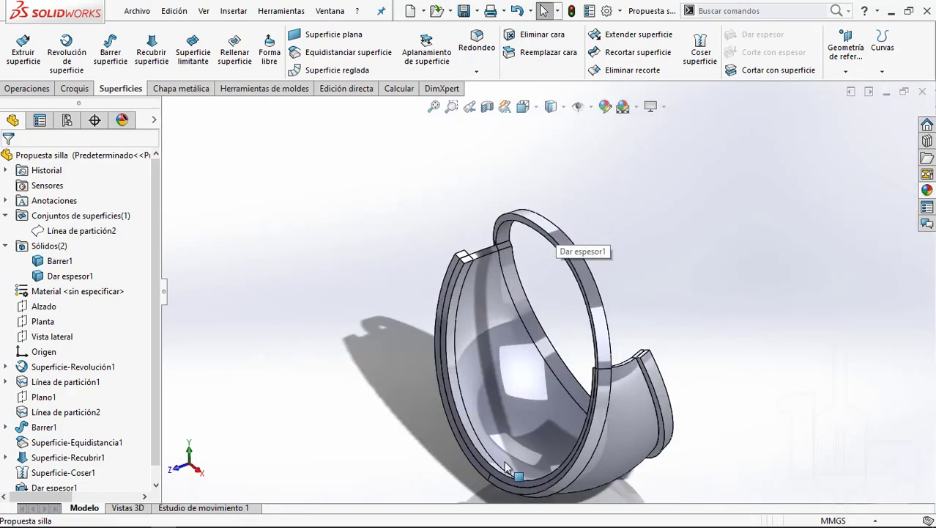
pyautogui.scroll(-1, 557, 293)
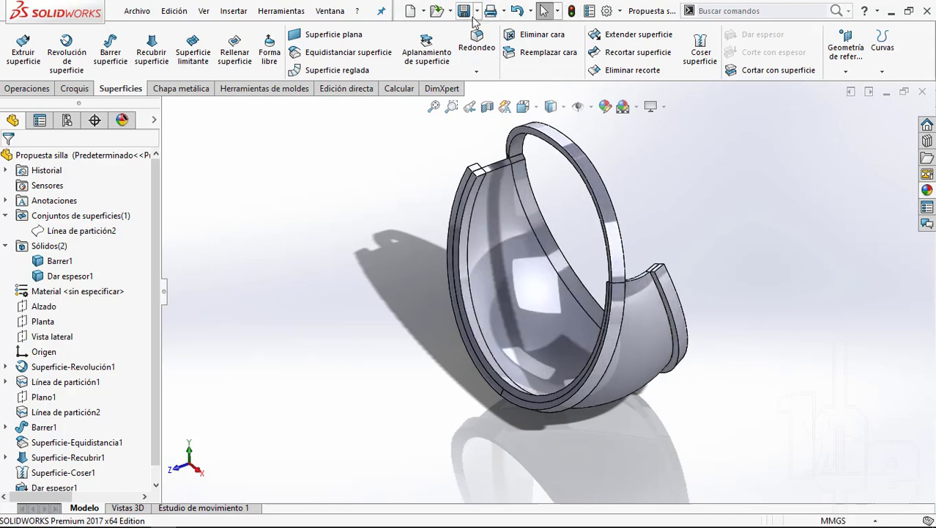
# Step: Remove the Mold Tools command set, add it back, and show its commands
pyautogui.click(242, 88)
pyautogui.rightClick(236, 89)
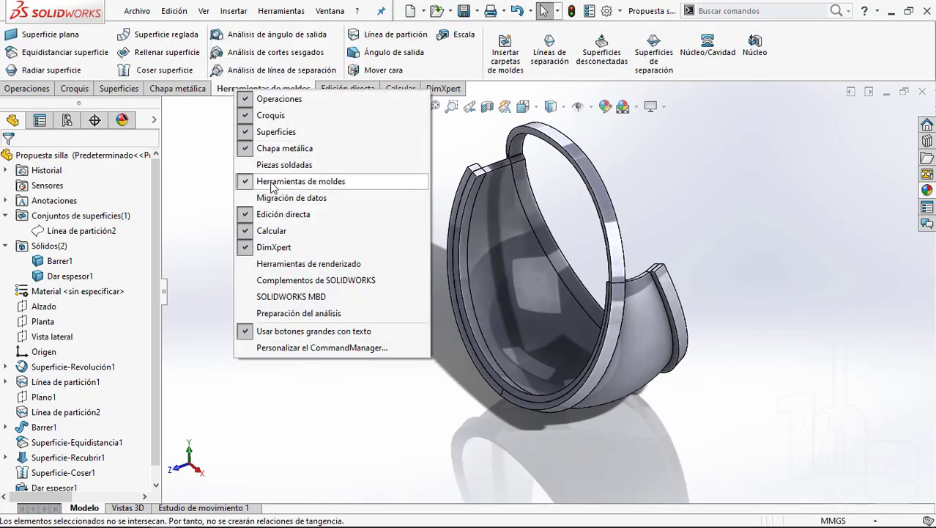
pyautogui.click(271, 183)
pyautogui.click(301, 89)
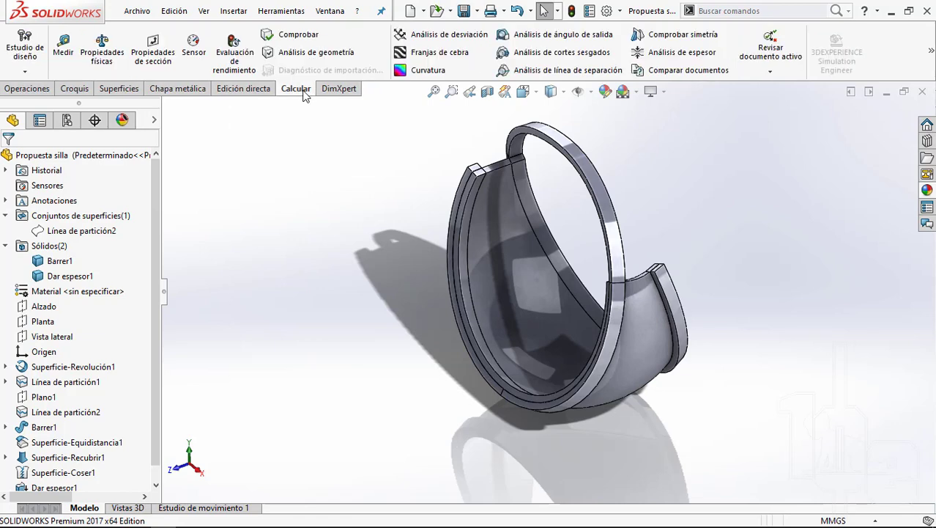
pyautogui.rightClick(304, 94)
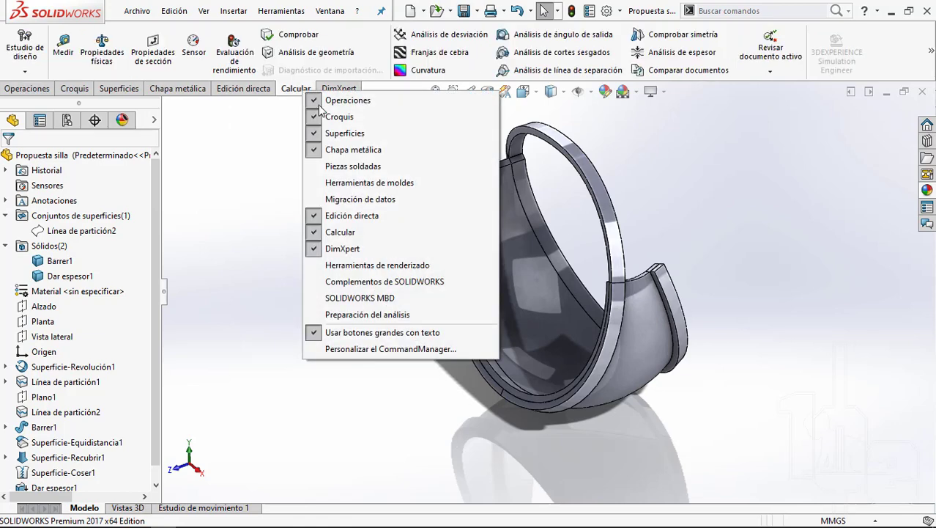
pyautogui.click(348, 187)
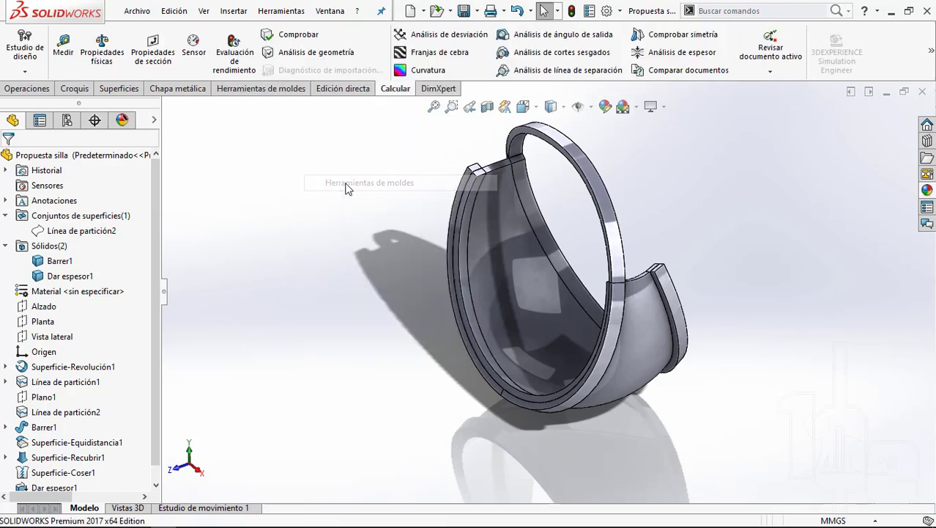
pyautogui.click(269, 92)
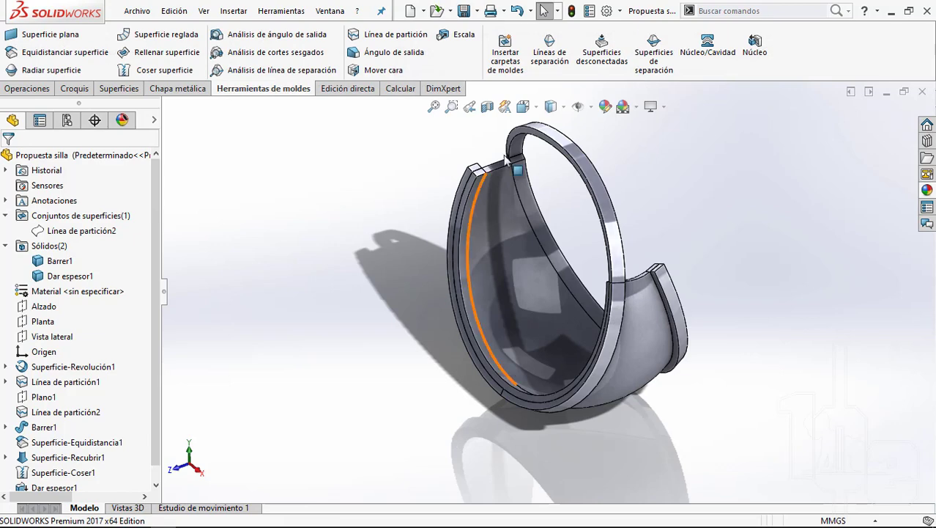
# Step: Start Move Face and offset the chosen ring face by 25 mm
pyautogui.click(370, 73)
pyautogui.scroll(-3, 490, 360)
pyautogui.scroll(-3, 505, 356)
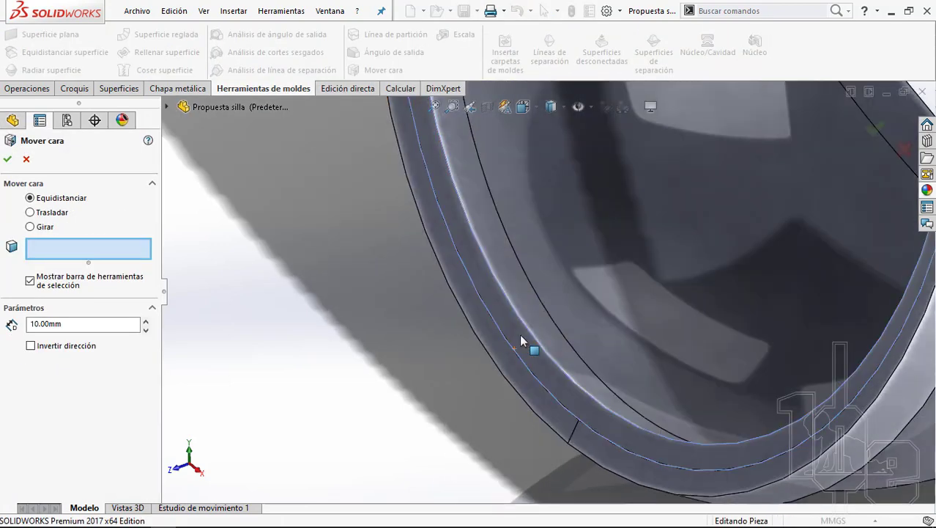
pyautogui.click(521, 341)
pyautogui.write('2')
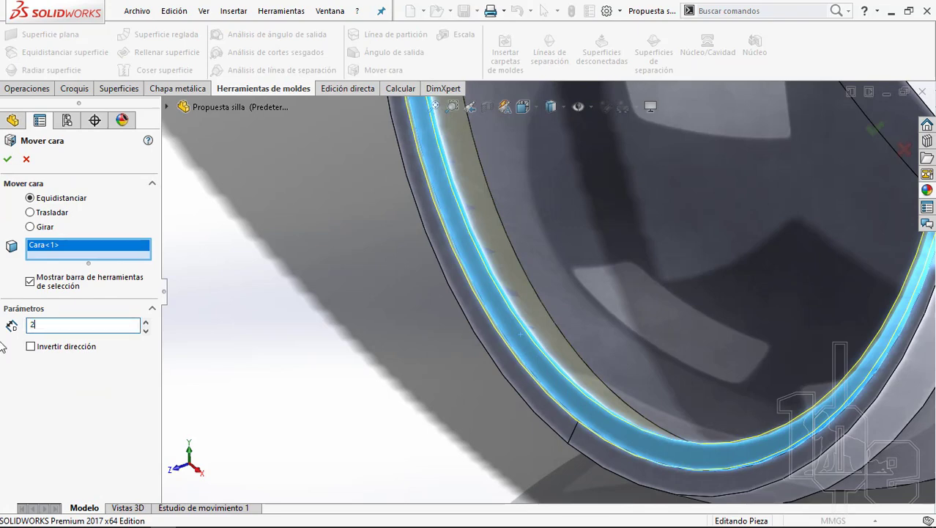
pyautogui.write('5')
pyautogui.press('Return')
# Step: Check the offset at the top corner, reverse its direction, and accept the face move
pyautogui.scroll(3, 561, 203)
pyautogui.moveTo(561, 203); pyautogui.dragTo(530, 143, button='middle')
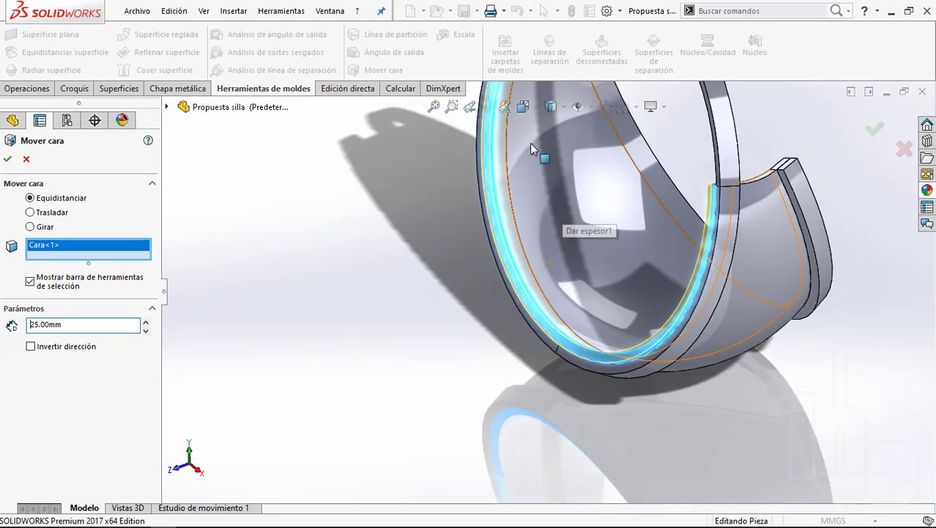
pyautogui.scroll(-3, 542, 190)
pyautogui.scroll(-2, 546, 225)
pyautogui.scroll(-2, 546, 272)
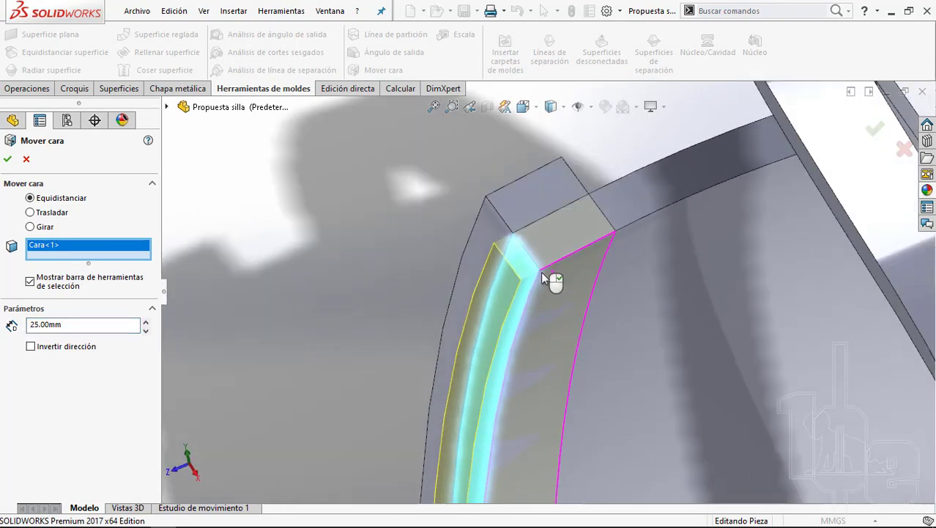
pyautogui.scroll(-2, 550, 271)
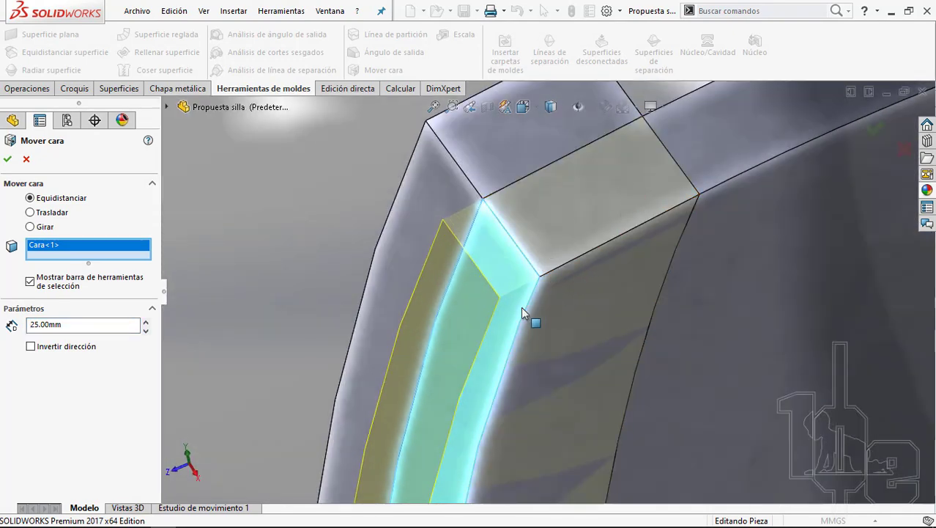
pyautogui.scroll(3, 595, 258)
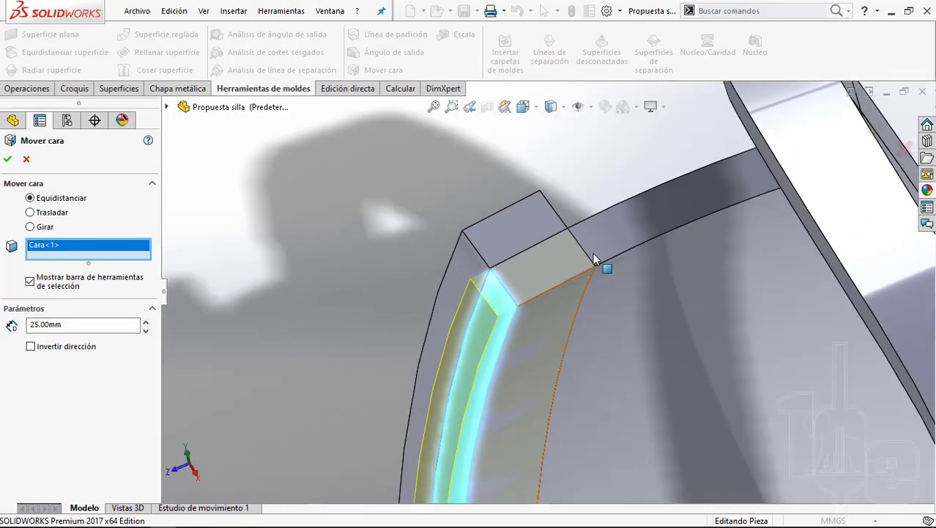
pyautogui.scroll(-2, 595, 257)
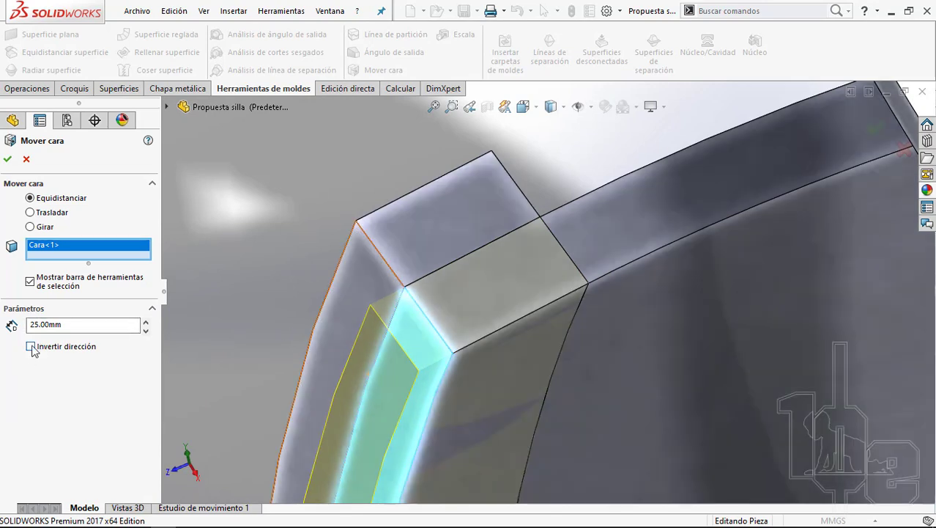
pyautogui.click(30, 346)
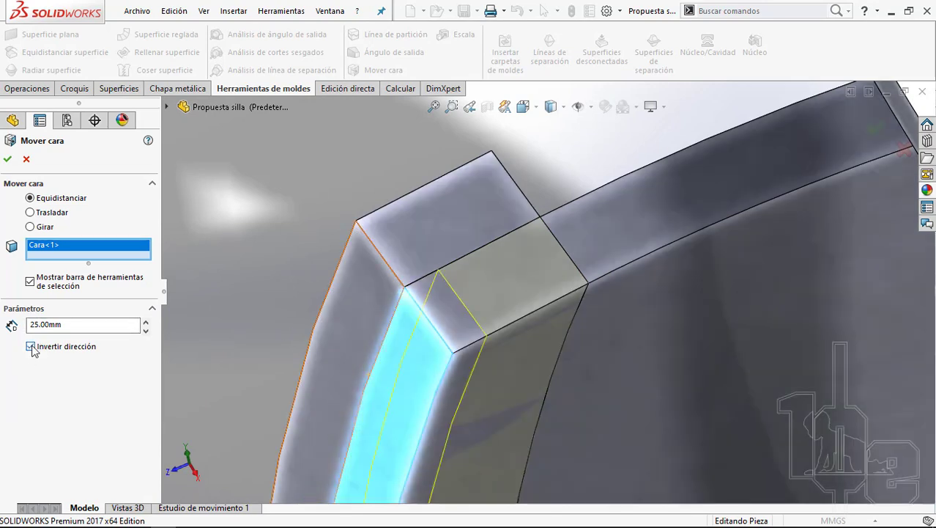
pyautogui.click(8, 160)
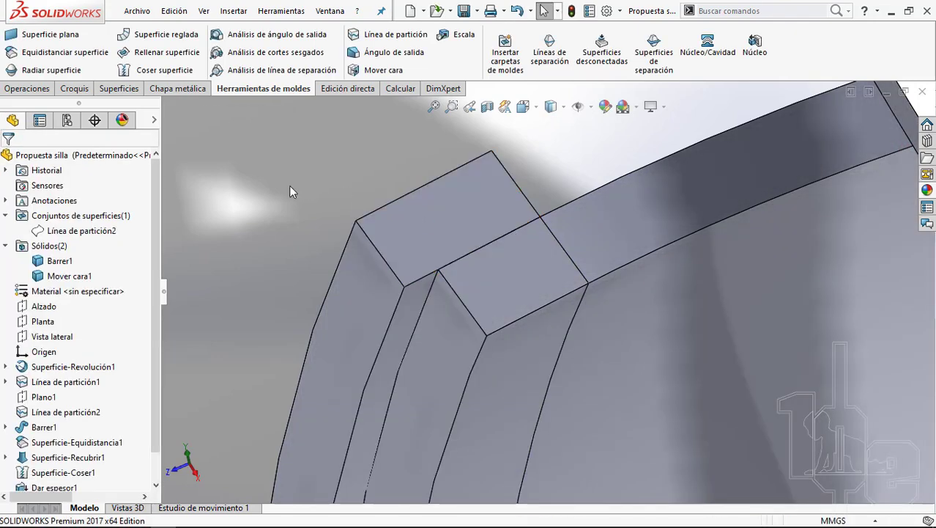
# Step: View the modified corner and open a second Move Face set to Offset at 25 mm
pyautogui.moveTo(289, 185)
pyautogui.mouseDown(button='middle')
pyautogui.moveTo(341, 225)
pyautogui.moveTo(606, 327)
pyautogui.mouseUp(button='middle')
pyautogui.scroll(-2, 580, 299)
pyautogui.scroll(-3, 445, 283)
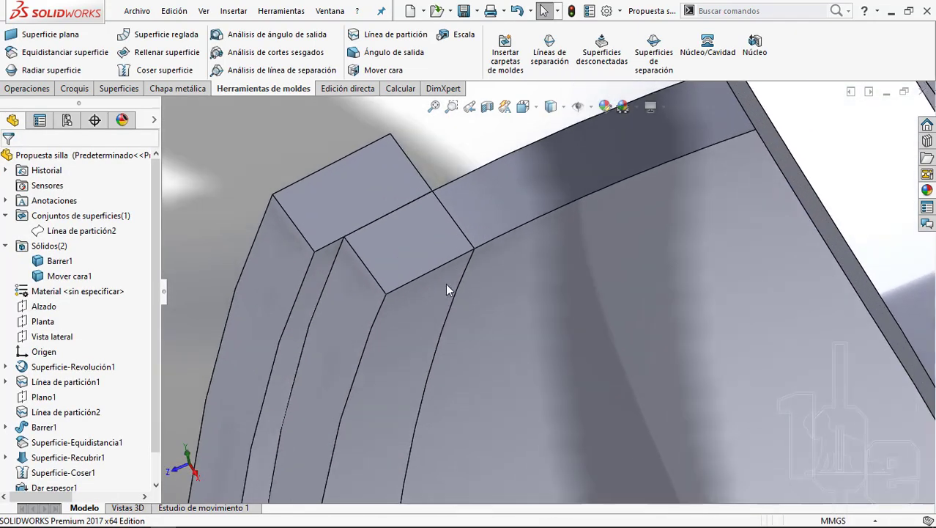
pyautogui.scroll(-2, 445, 283)
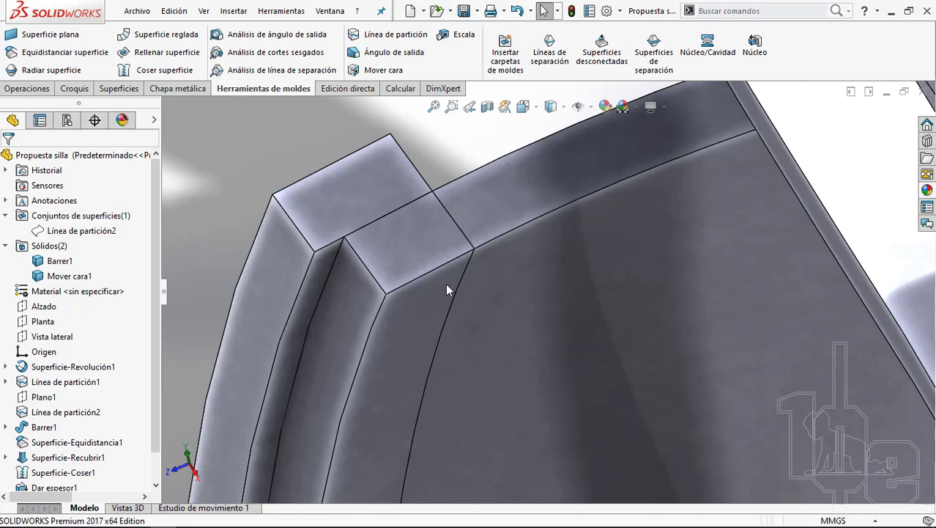
pyautogui.scroll(1, 446, 283)
pyautogui.scroll(4, 446, 282)
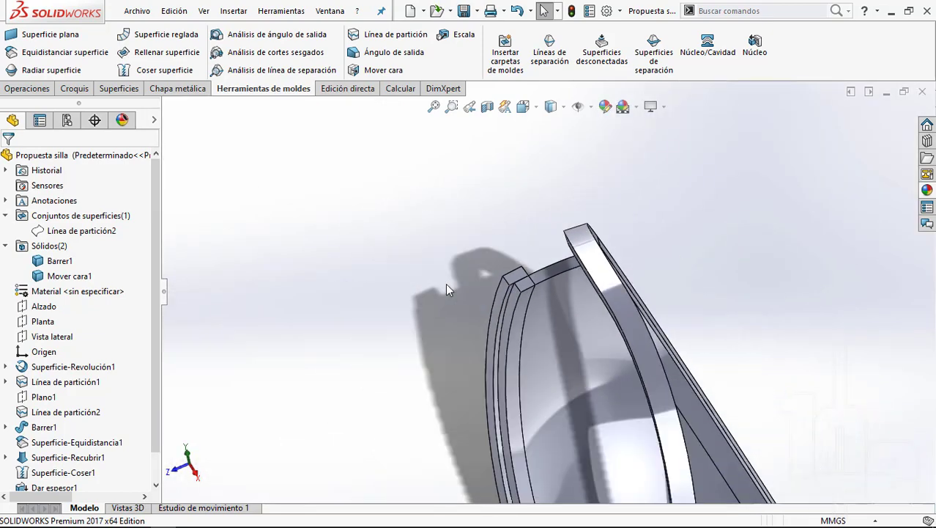
pyautogui.scroll(-4, 579, 426)
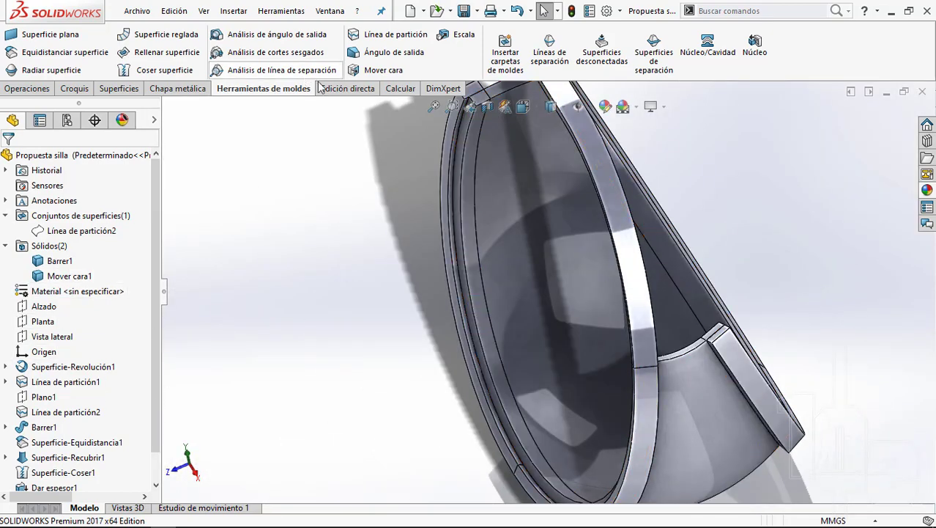
pyautogui.click(377, 70)
pyautogui.scroll(5, 728, 236)
pyautogui.moveTo(727, 237)
pyautogui.mouseDown(button='middle')
pyautogui.moveTo(641, 313)
pyautogui.moveTo(653, 284)
pyautogui.mouseUp(button='middle')
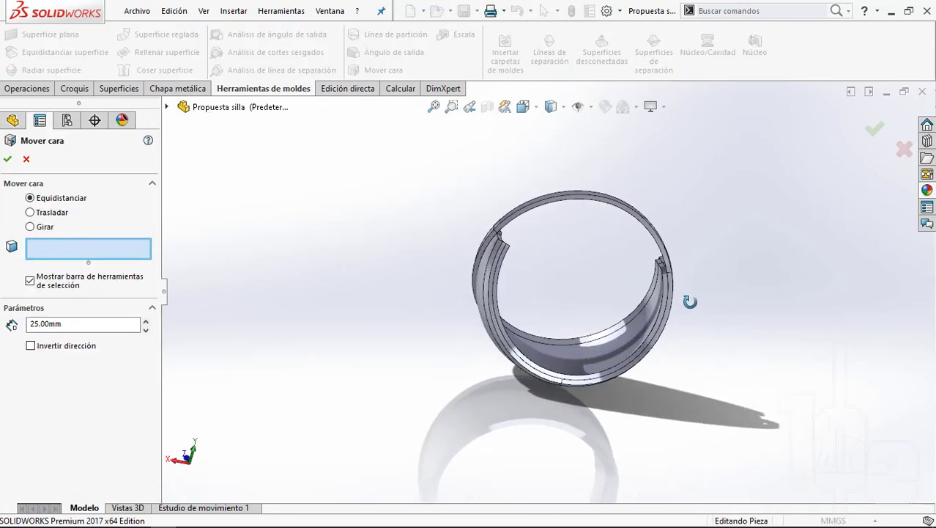
# Step: Offset the ring's end face 50 mm in the reversed direction
pyautogui.scroll(-3, 653, 284)
pyautogui.scroll(-3, 474, 322)
pyautogui.moveTo(474, 322); pyautogui.dragTo(596, 313, button='middle')
pyautogui.click(558, 308)
pyautogui.scroll(-3, 596, 313)
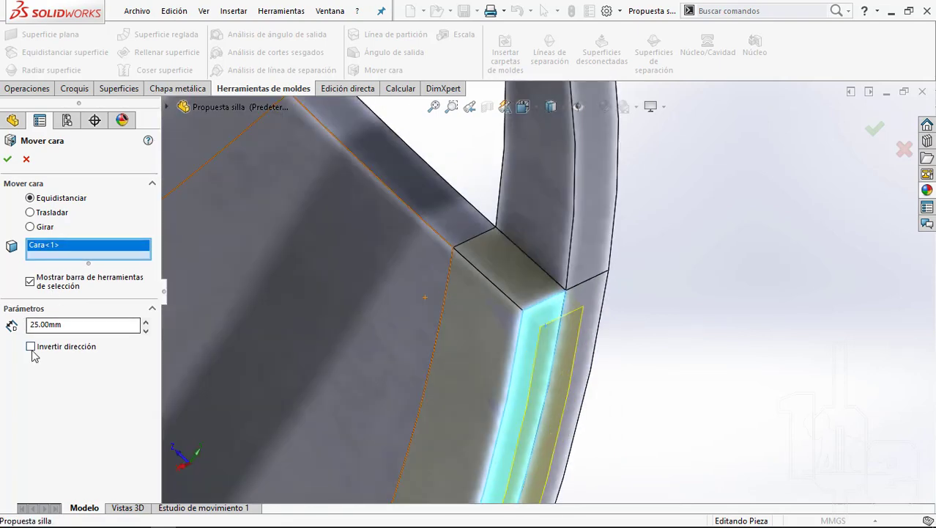
pyautogui.click(30, 347)
pyautogui.moveTo(587, 249); pyautogui.dragTo(560, 259, button='middle')
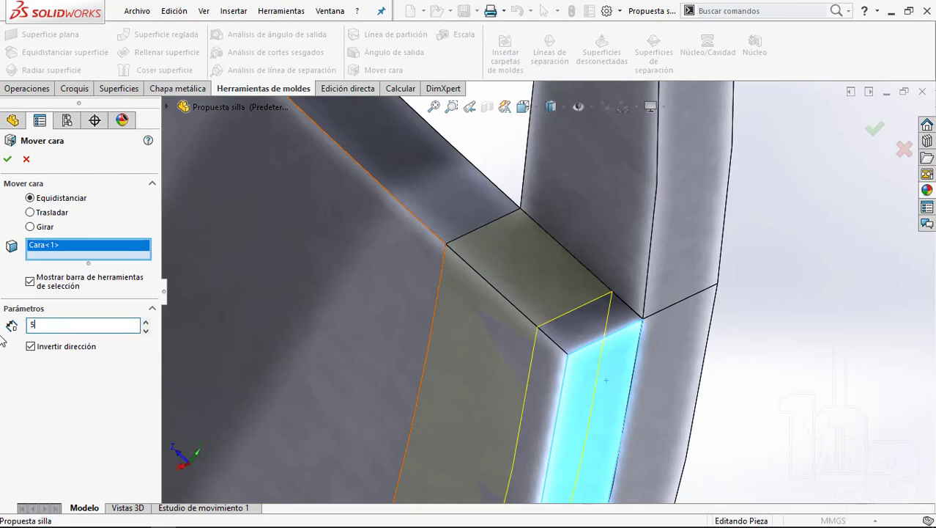
pyautogui.write('0')
pyautogui.press('Return')
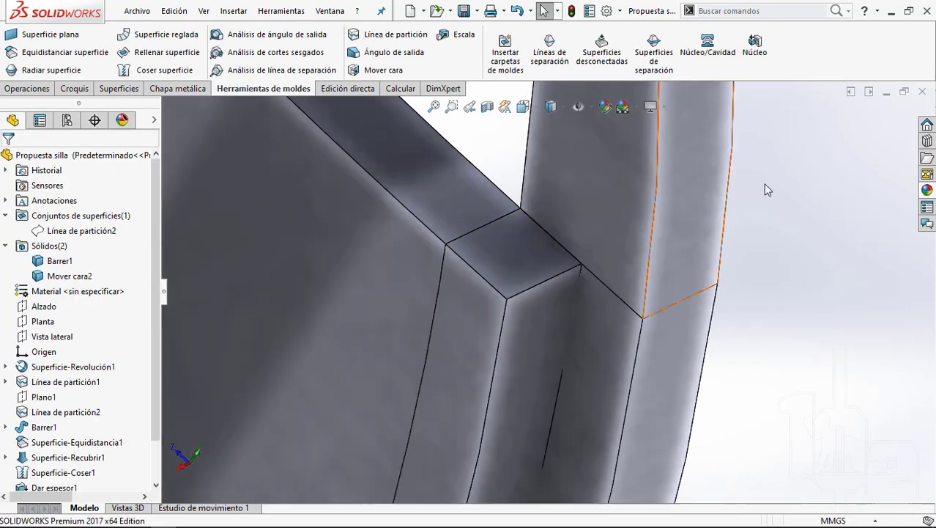
# Step: Edit Mover cara1 and change its offset distance from 25 mm to 50 mm
pyautogui.moveTo(505, 322)
pyautogui.mouseDown(button='middle')
pyautogui.moveTo(553, 338)
pyautogui.moveTo(356, 365)
pyautogui.mouseUp(button='middle')
pyautogui.scroll(5, 504, 277)
pyautogui.moveTo(440, 410)
pyautogui.mouseDown(button='middle')
pyautogui.moveTo(413, 447)
pyautogui.moveTo(478, 378)
pyautogui.moveTo(439, 407)
pyautogui.mouseUp(button='middle')
pyautogui.scroll(-5, 455, 307)
pyautogui.scroll(-3, 476, 233)
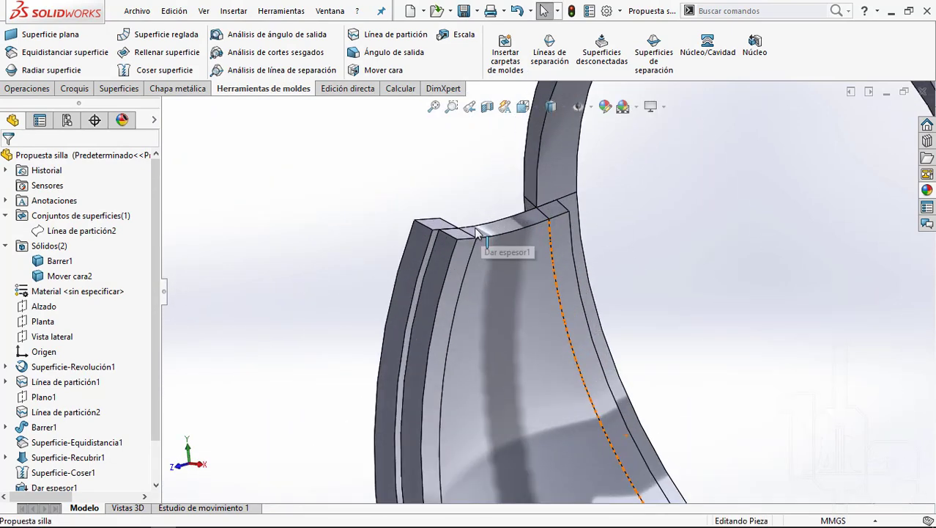
pyautogui.scroll(-1, 477, 233)
pyautogui.scroll(-1, 74, 410)
pyautogui.click(47, 458)
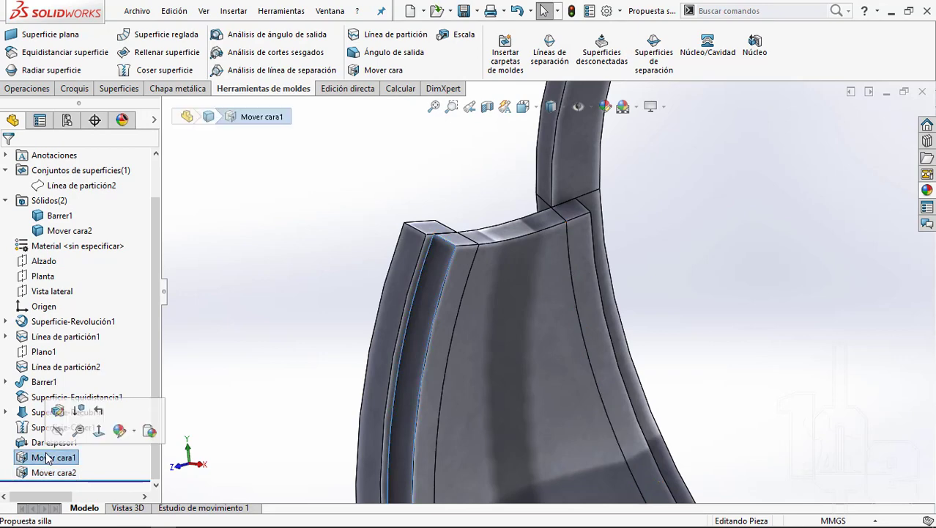
pyautogui.click(57, 410)
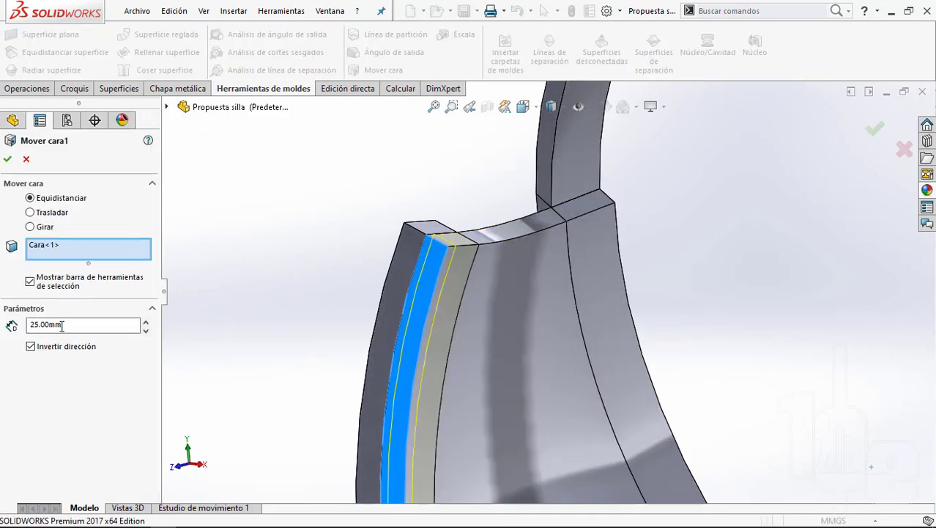
pyautogui.doubleClick(61, 325)
pyautogui.press('Return')
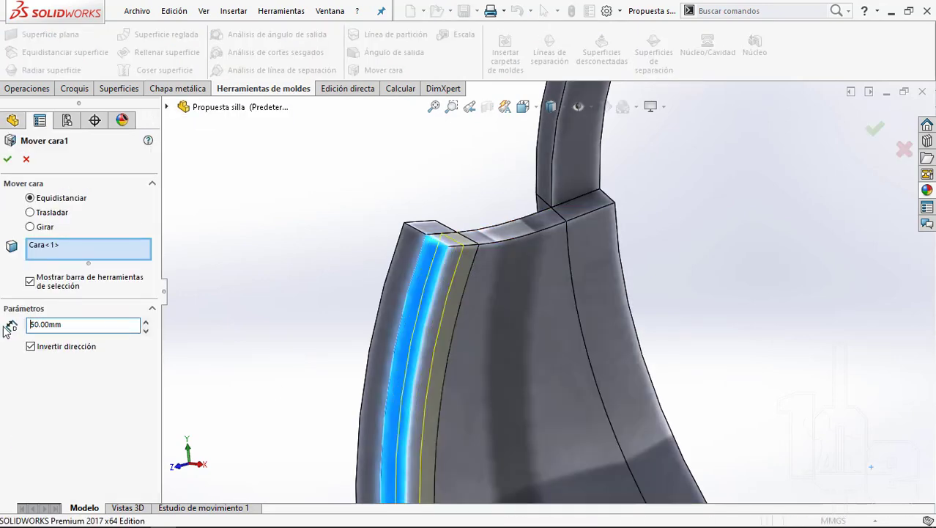
# Step: Select the Barrer1 sweep's top face and highlight its Croquis3 profile sketch in the tree
pyautogui.scroll(-5, 481, 257)
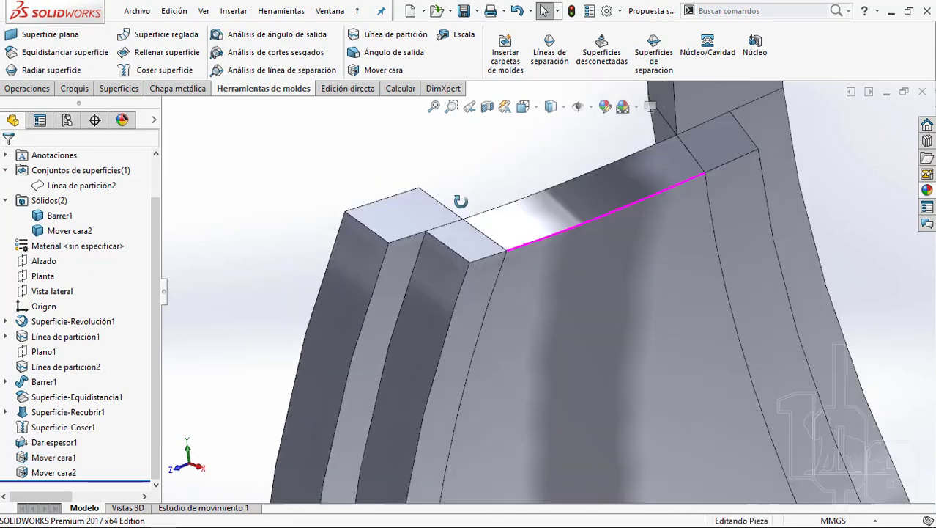
pyautogui.moveTo(480, 256); pyautogui.dragTo(443, 308, button='middle')
pyautogui.scroll(-5, 532, 215)
pyautogui.moveTo(531, 215); pyautogui.dragTo(456, 215, button='middle')
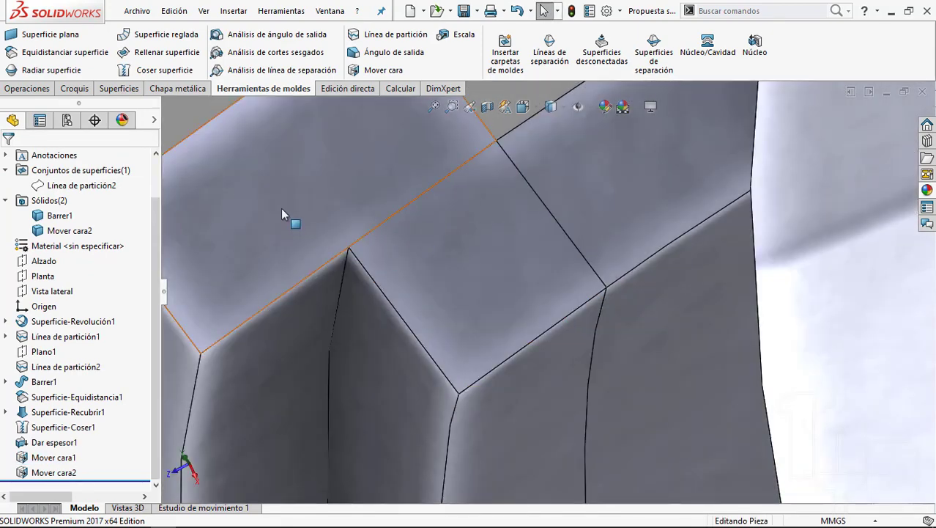
pyautogui.moveTo(293, 219)
pyautogui.mouseDown(button='middle')
pyautogui.moveTo(329, 242)
pyautogui.moveTo(474, 212)
pyautogui.mouseUp(button='middle')
pyautogui.scroll(-2, 475, 212)
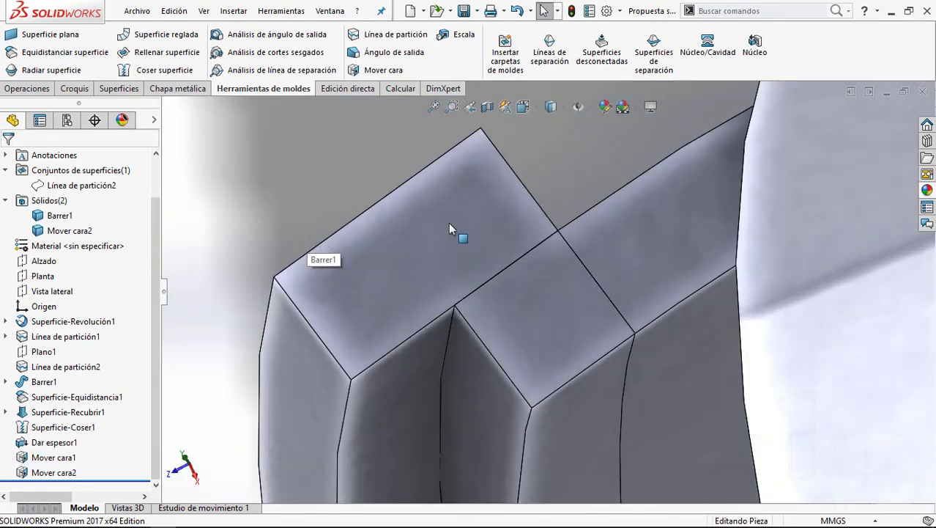
pyautogui.click(448, 223)
pyautogui.press('Escape')
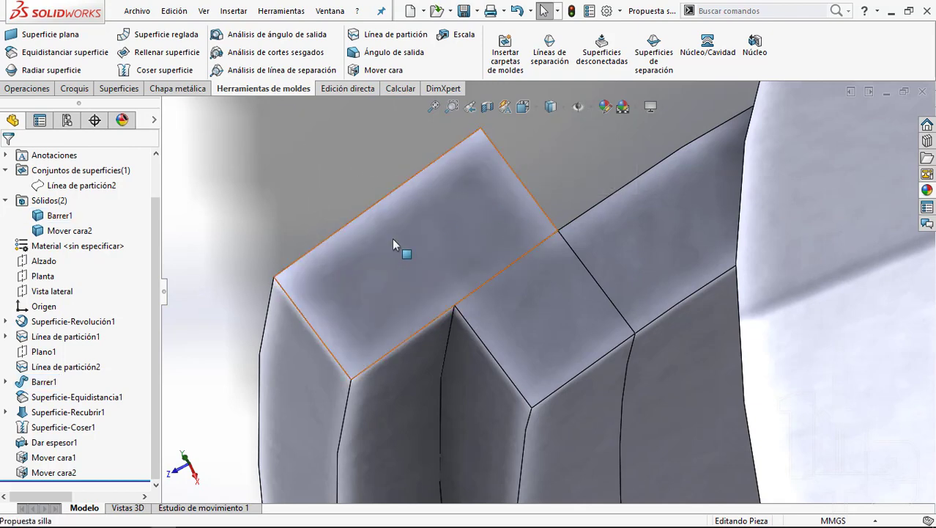
pyautogui.click(392, 238)
pyautogui.click(5, 382)
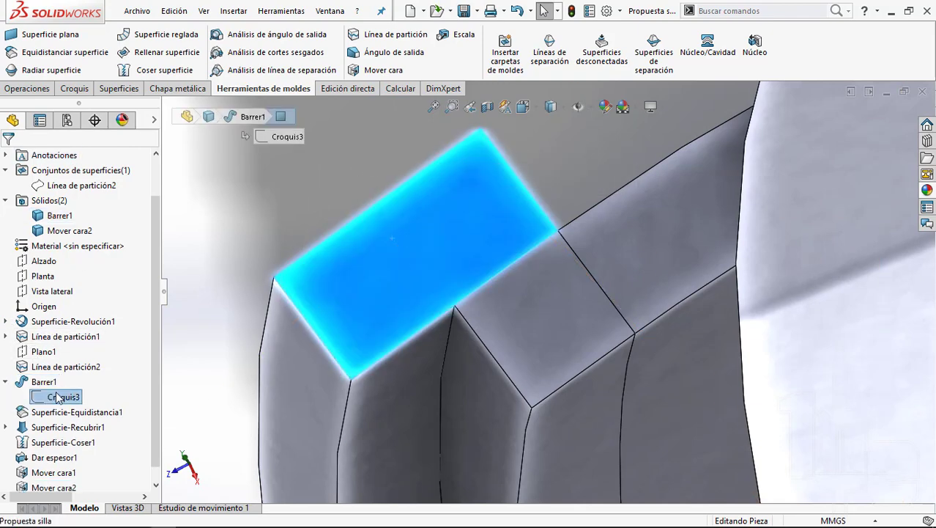
pyautogui.click(63, 396)
# Step: Orbit around the ring to inspect the 100 × 5 Croquis3 profile, then clear the selection
pyautogui.moveTo(588, 305)
pyautogui.mouseDown(button='middle')
pyautogui.moveTo(631, 225)
pyautogui.moveTo(513, 235)
pyautogui.mouseUp(button='middle')
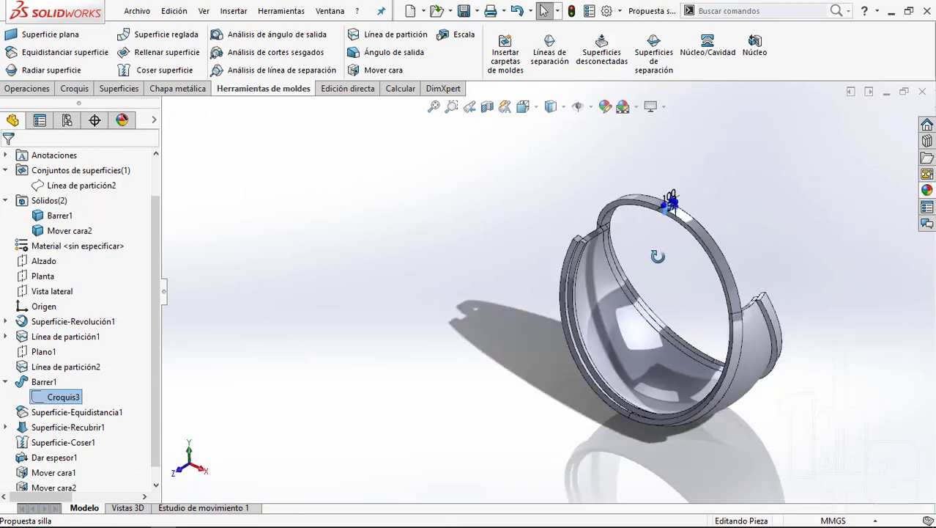
pyautogui.scroll(-5, 504, 232)
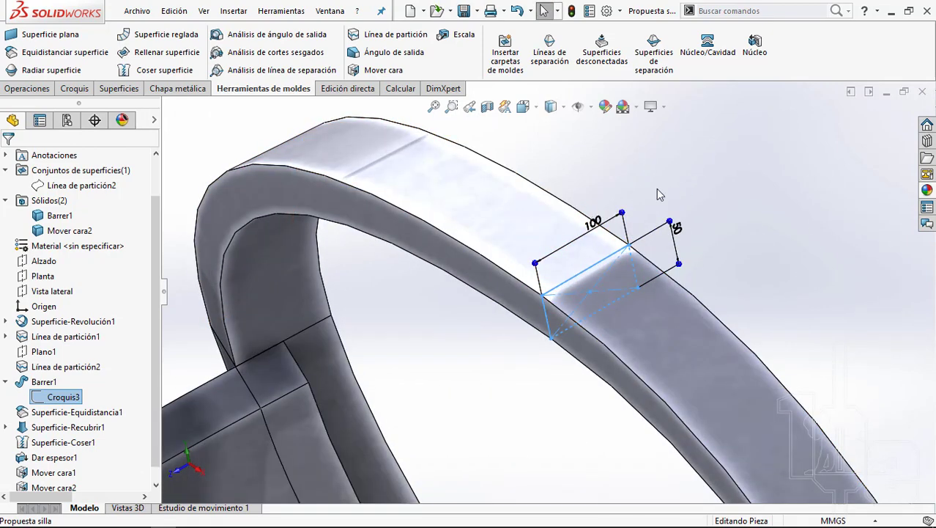
pyautogui.scroll(3, 656, 194)
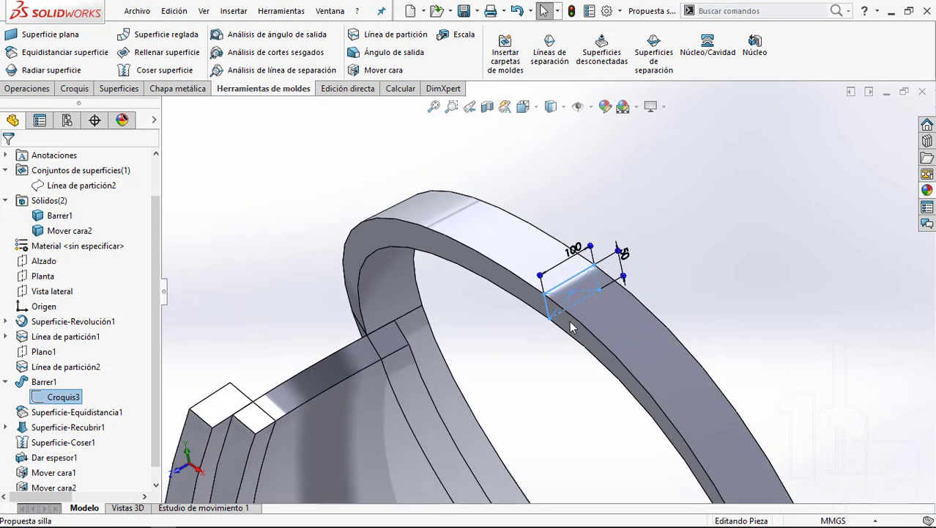
pyautogui.scroll(-3, 575, 231)
pyautogui.moveTo(657, 193)
pyautogui.mouseDown(button='middle')
pyautogui.moveTo(461, 276)
pyautogui.moveTo(331, 381)
pyautogui.mouseUp(button='middle')
pyautogui.scroll(2, 575, 231)
pyautogui.scroll(-3, 330, 381)
pyautogui.scroll(-1, 418, 334)
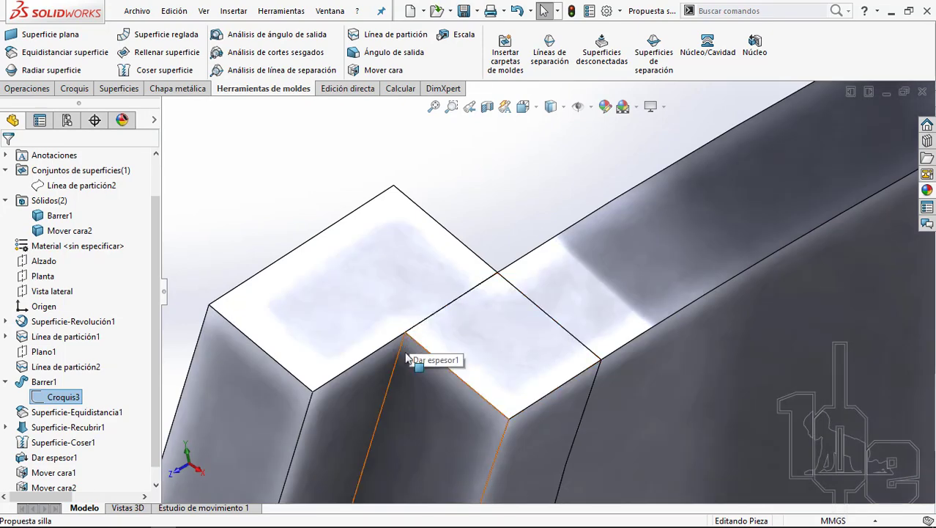
pyautogui.scroll(2, 408, 339)
pyautogui.moveTo(409, 344)
pyautogui.mouseDown(button='middle')
pyautogui.moveTo(486, 323)
pyautogui.moveTo(564, 226)
pyautogui.mouseUp(button='middle')
pyautogui.click(564, 225)
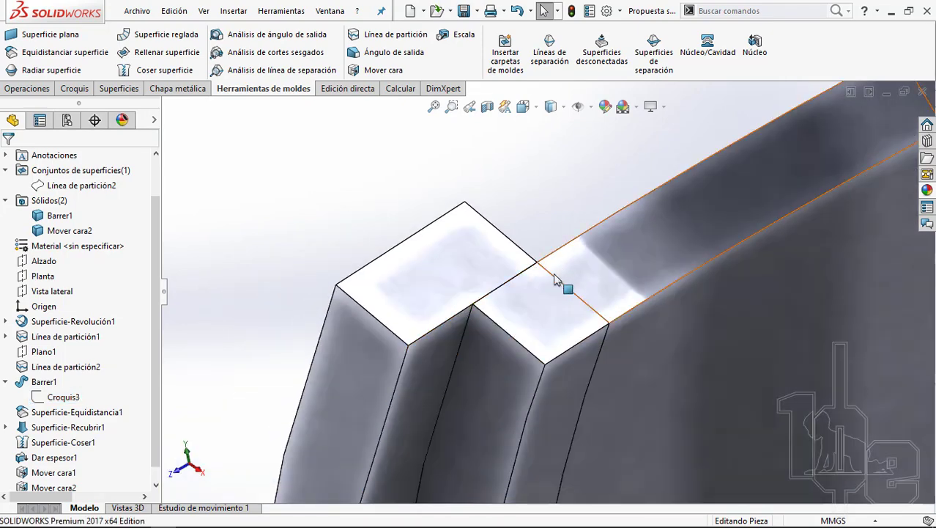
pyautogui.scroll(-2, 553, 272)
pyautogui.scroll(1, 429, 328)
pyautogui.scroll(1, 483, 292)
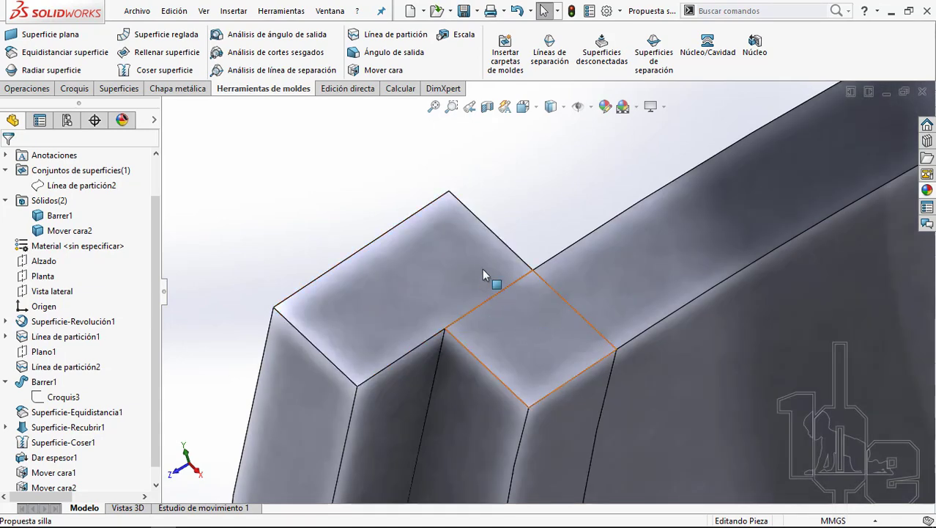
pyautogui.scroll(-2, 484, 288)
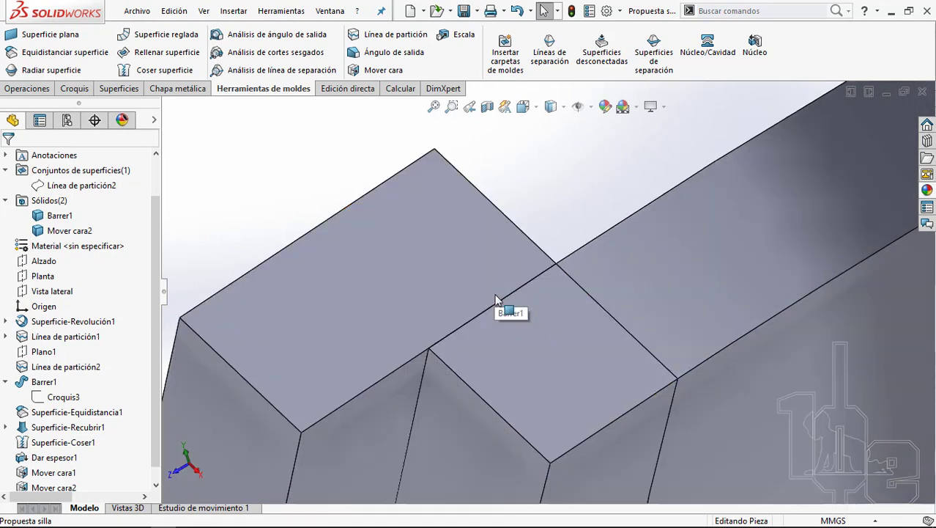
pyautogui.scroll(1, 502, 309)
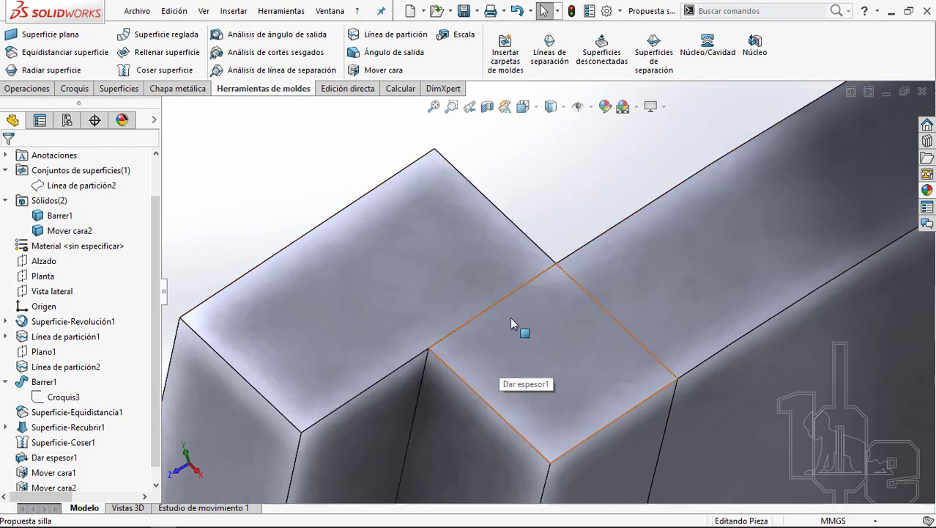
pyautogui.scroll(3, 564, 242)
pyautogui.scroll(3, 564, 241)
pyautogui.scroll(3, 564, 241)
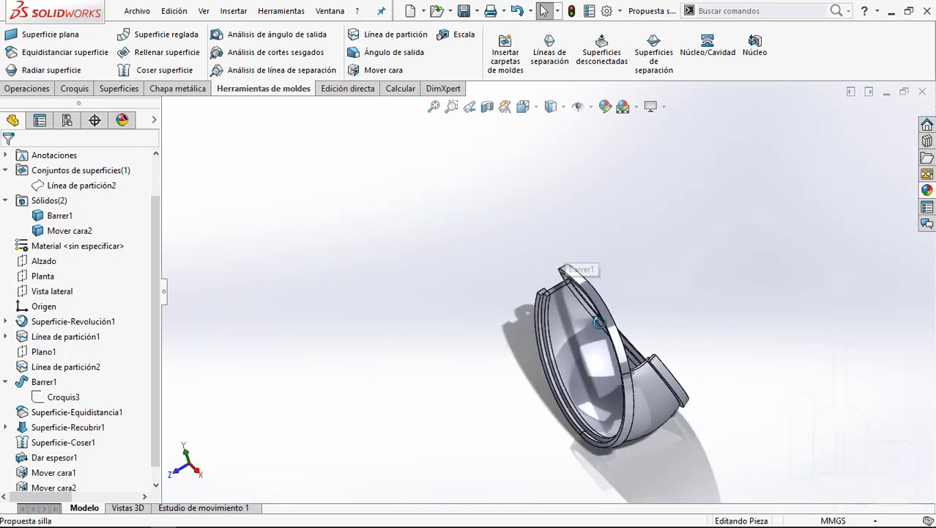
pyautogui.scroll(1, 613, 334)
pyautogui.scroll(-2, 623, 341)
pyautogui.scroll(-2, 630, 346)
pyautogui.scroll(4, 630, 346)
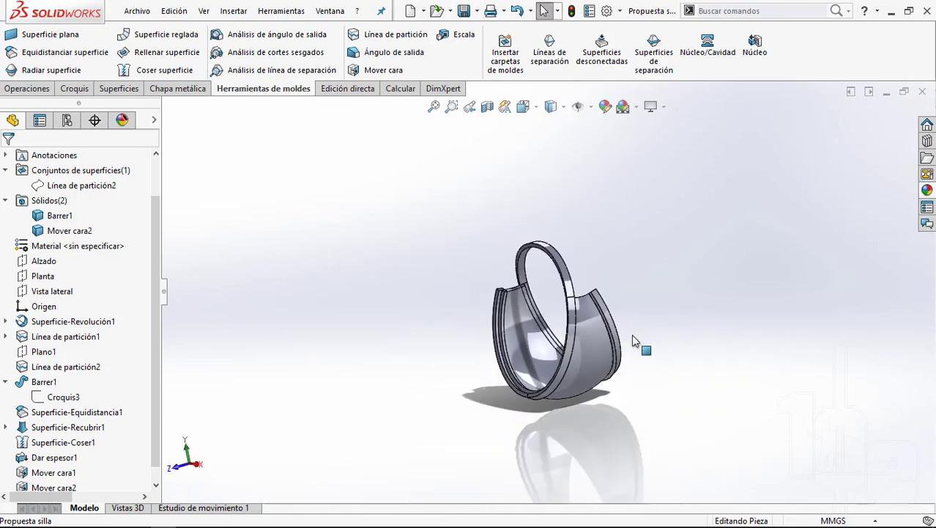
pyautogui.scroll(-1, 638, 345)
# Step: Hide the Barrer1 solid body, collapse the body folders and rebuild the part
pyautogui.click(56, 218)
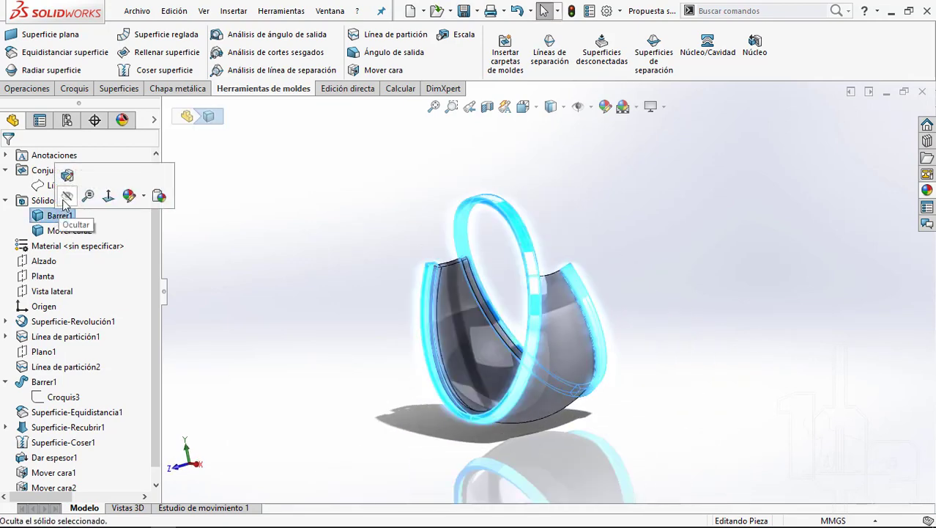
pyautogui.click(171, 228)
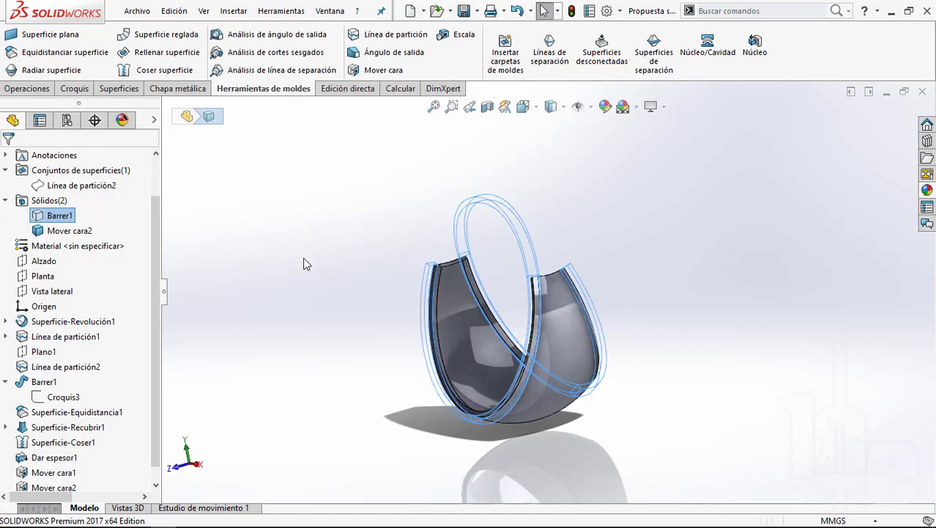
pyautogui.click(307, 264)
pyautogui.click(5, 170)
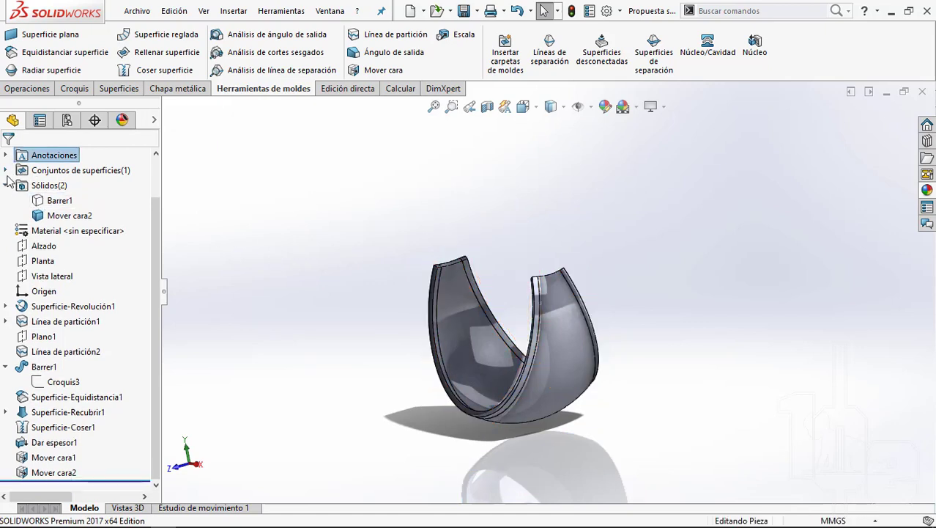
pyautogui.click(7, 186)
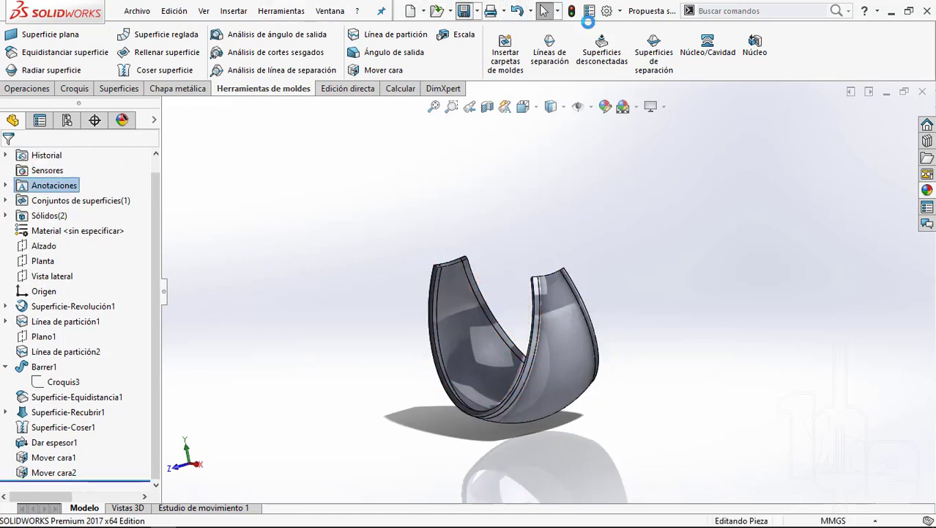
pyautogui.click(572, 11)
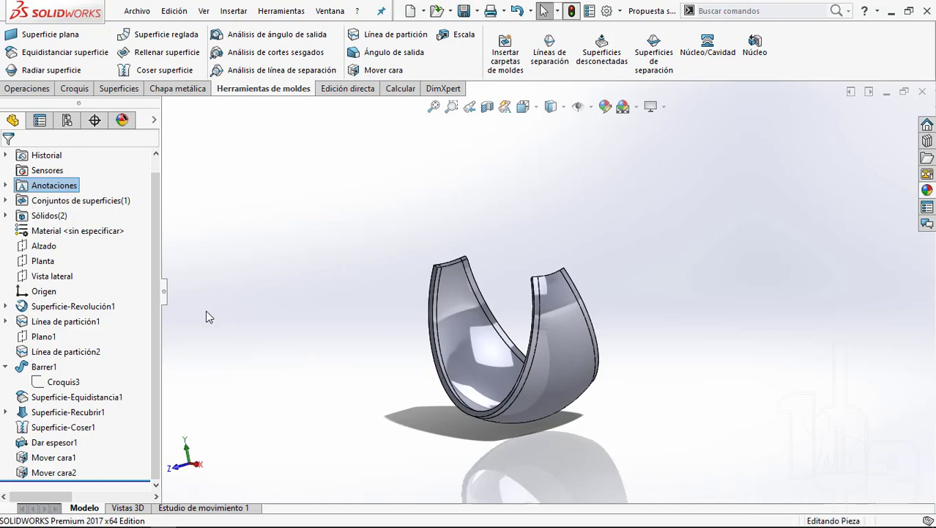
pyautogui.click(35, 245)
# Step: Sketch on the Alzado plane, viewed normal, two circles centred at the origin
pyautogui.click(56, 224)
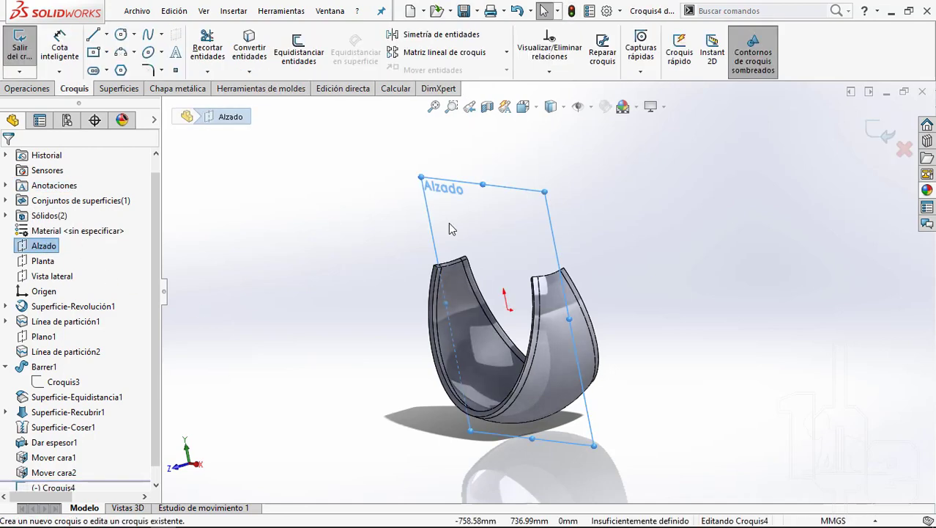
pyautogui.click(721, 297)
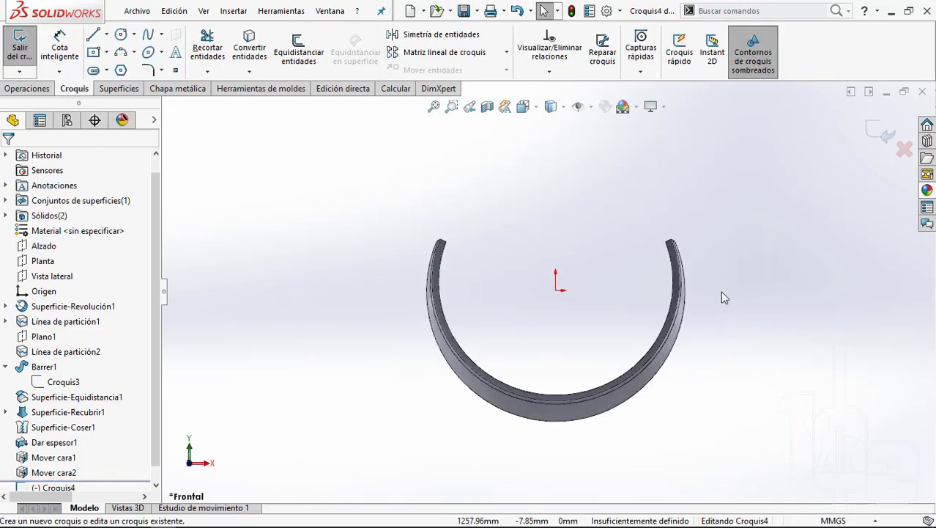
pyautogui.click(121, 34)
pyautogui.click(556, 290)
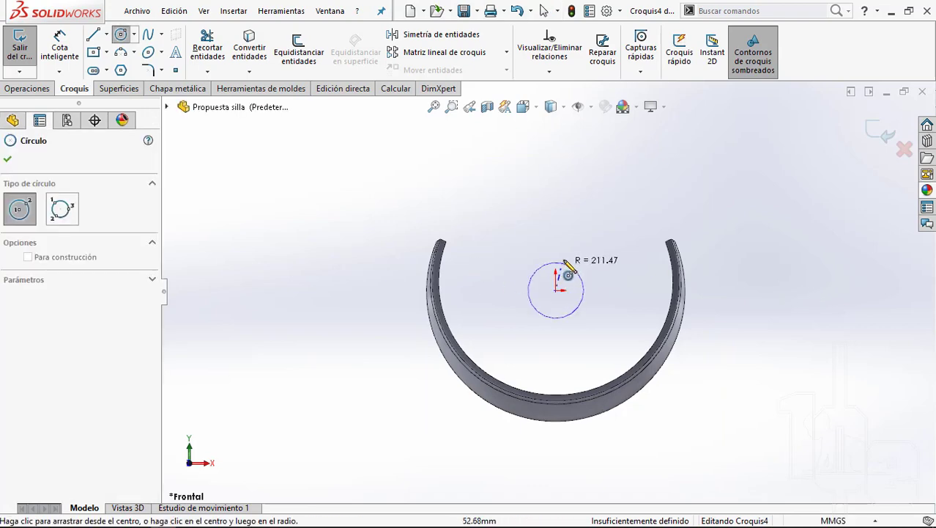
pyautogui.click(579, 261)
pyautogui.click(556, 291)
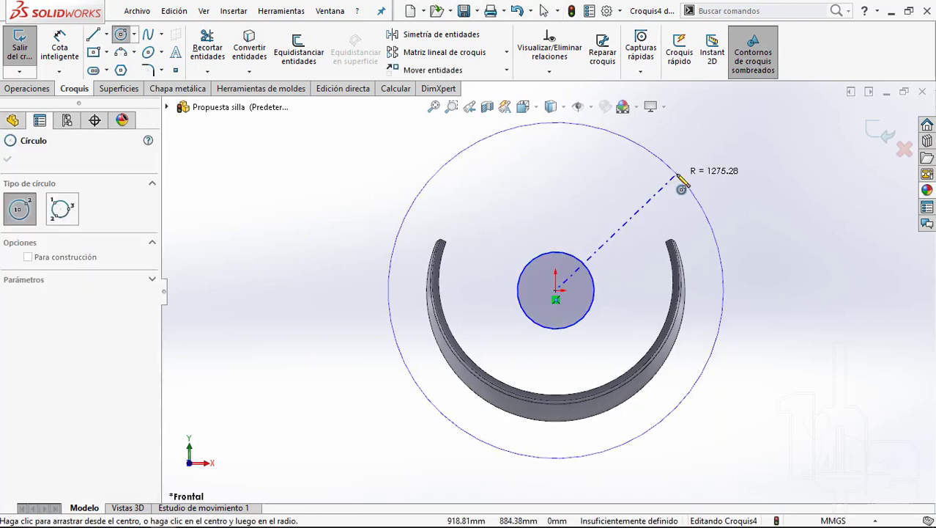
pyautogui.click(682, 182)
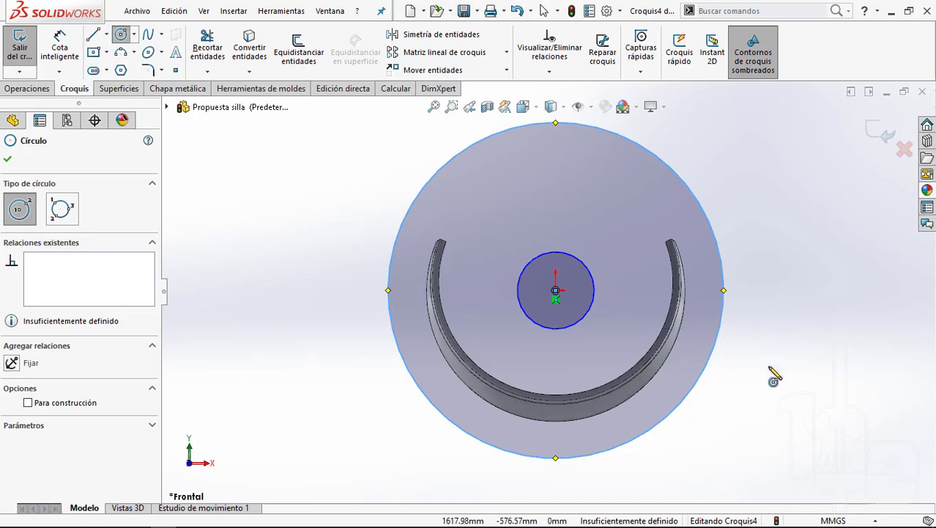
# Step: Dimension the inner circle to ⌀1000 and the outer circle to ⌀2250
pyautogui.moveTo(774, 375); pyautogui.dragTo(716, 206, button='right')
pyautogui.click(589, 272)
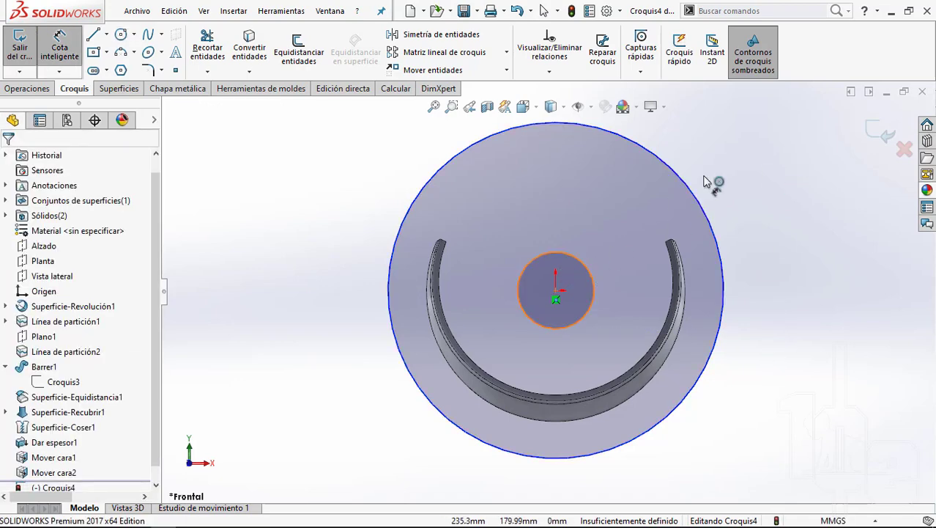
pyautogui.click(736, 165)
pyautogui.write('000')
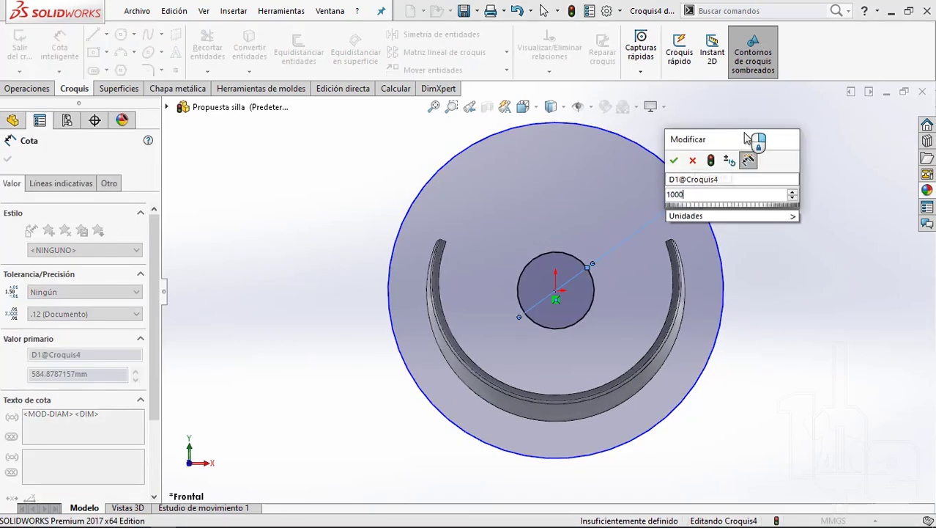
pyautogui.press('Return')
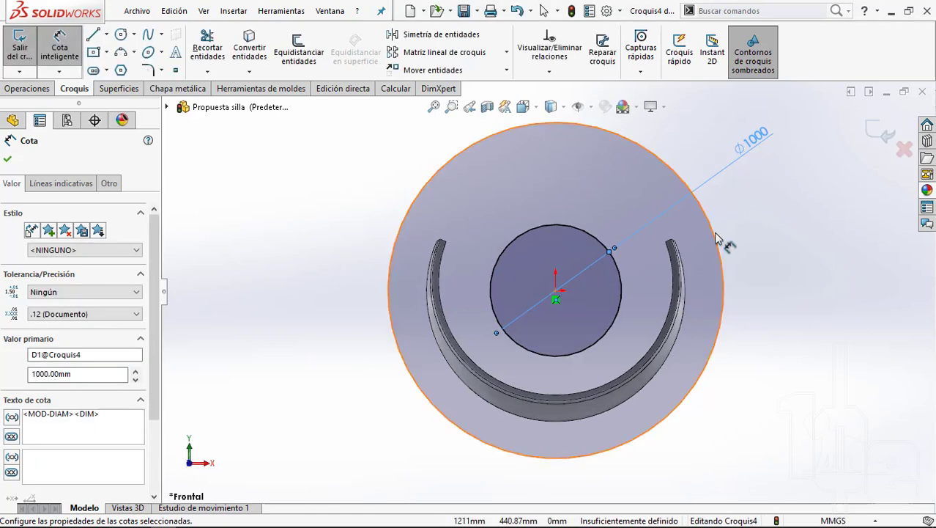
pyautogui.click(718, 245)
pyautogui.click(754, 293)
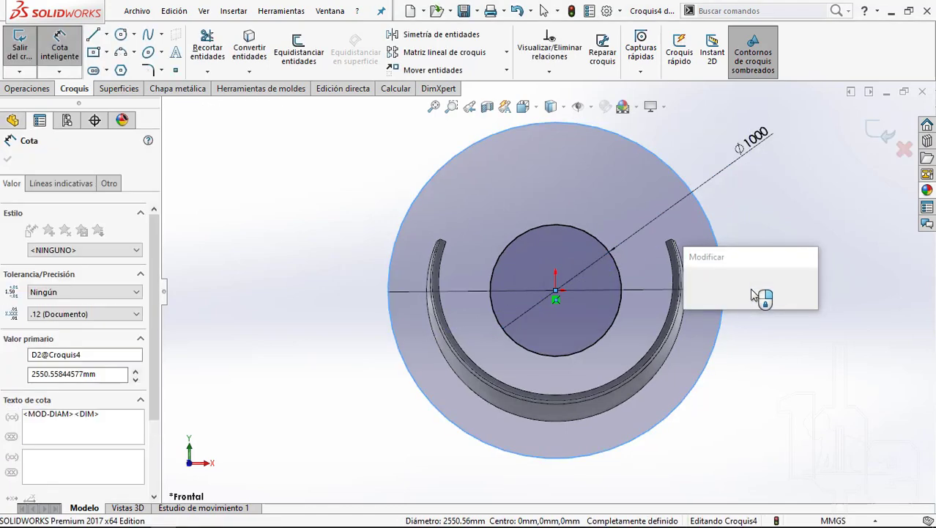
pyautogui.write('2250')
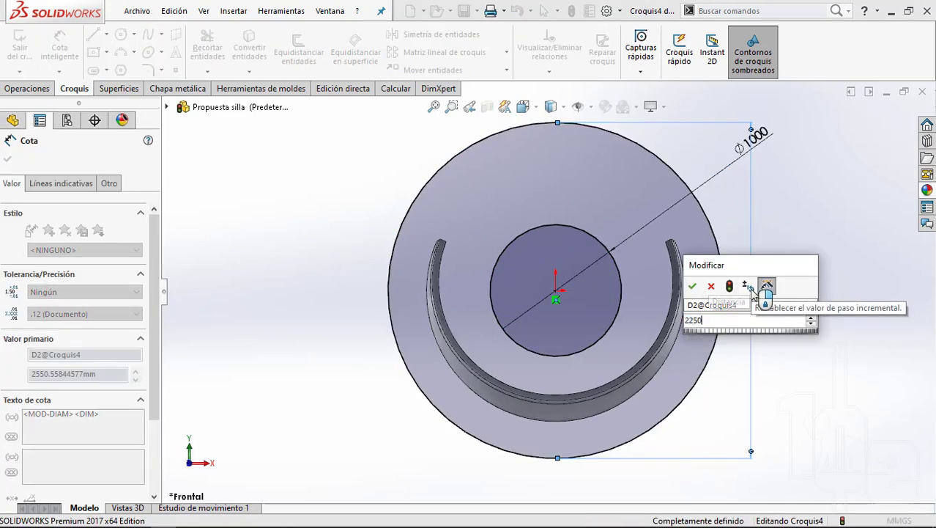
pyautogui.press('Return')
pyautogui.press('Escape')
# Step: Draw a vertical line from the origin down to the outer circle
pyautogui.press('l')
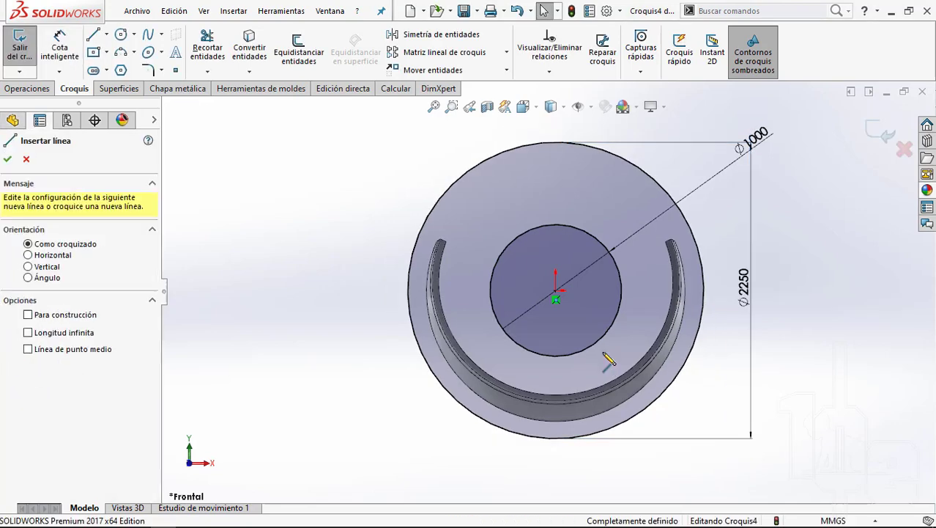
pyautogui.scroll(-3, 615, 370)
pyautogui.click(510, 236)
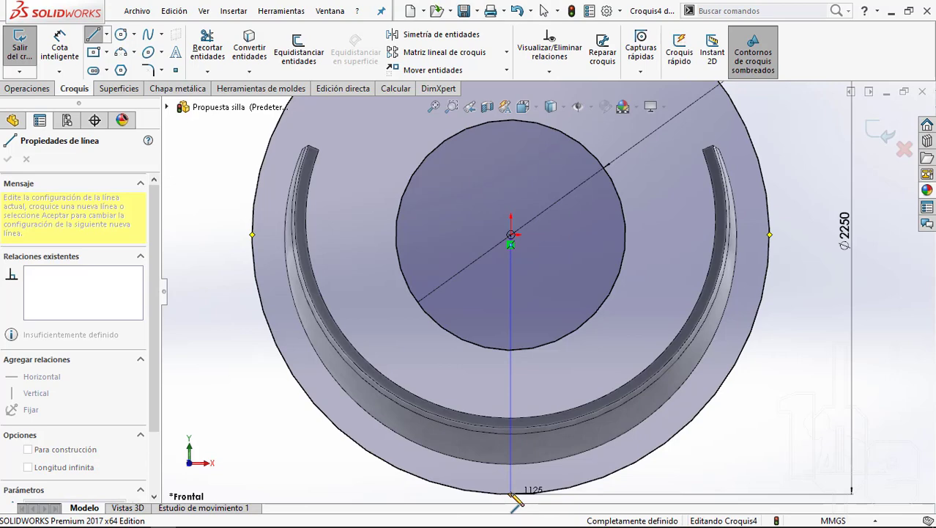
pyautogui.click(511, 492)
pyautogui.press('Escape')
pyautogui.click(512, 282)
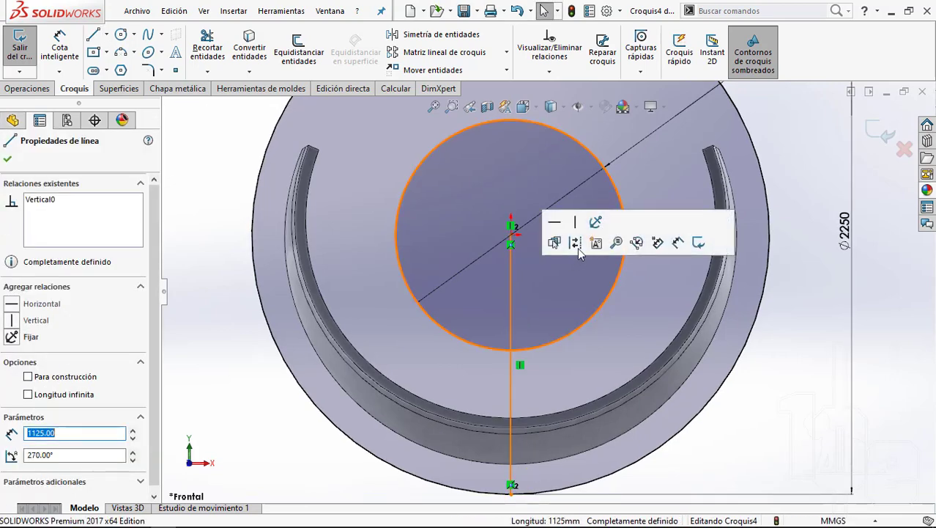
pyautogui.click(560, 421)
pyautogui.scroll(2, 560, 395)
pyautogui.scroll(-3, 560, 359)
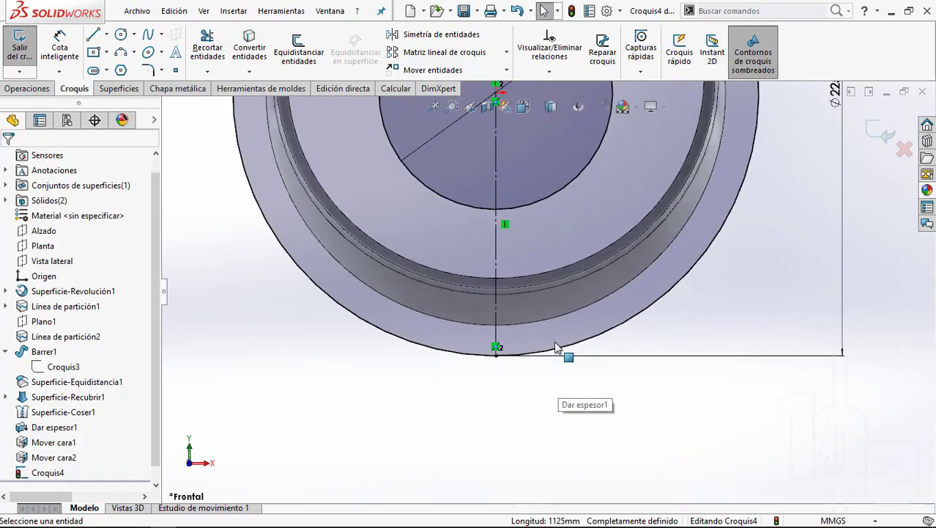
# Step: Delete the vertical centre line and draw two parallel vertical leg lines down from the inner circle
pyautogui.click(499, 176)
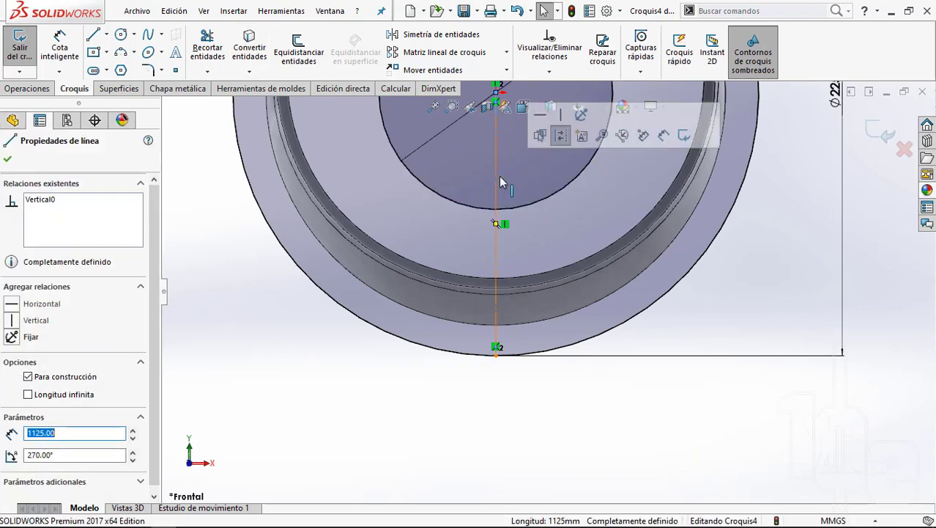
pyautogui.press('Delete')
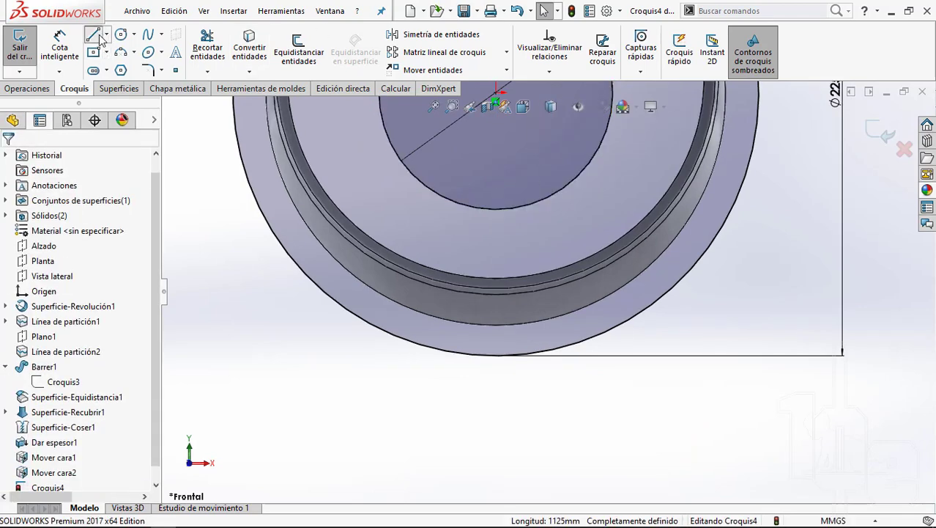
pyautogui.click(93, 34)
pyautogui.scroll(-2, 496, 226)
pyautogui.click(491, 217)
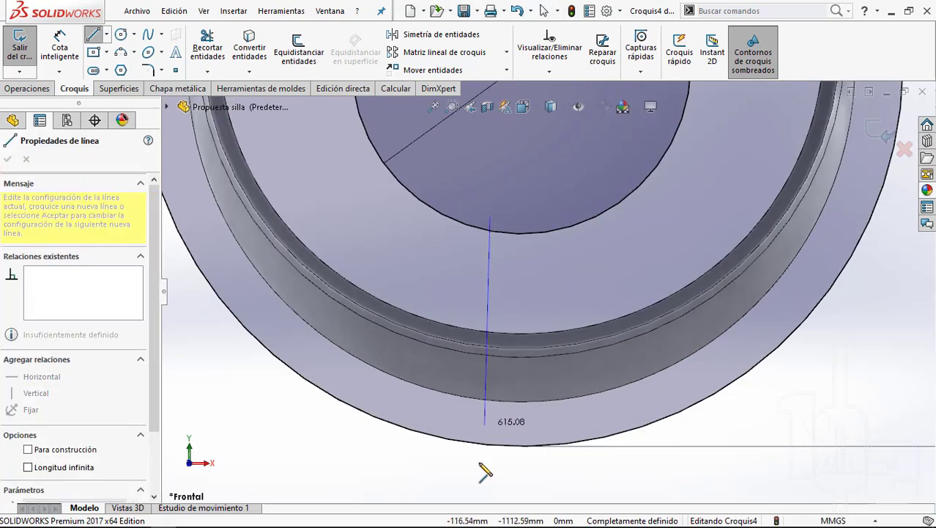
pyautogui.click(490, 488)
pyautogui.press('Escape')
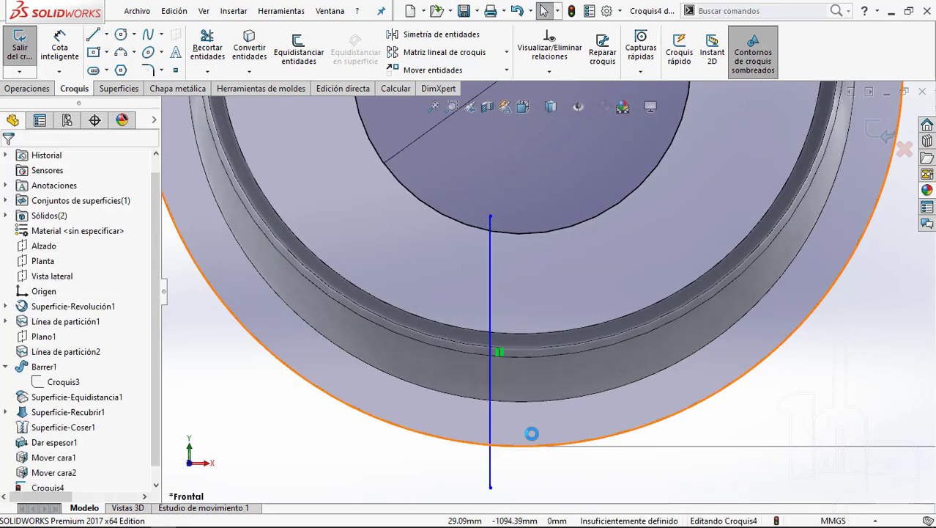
pyautogui.press('Return')
pyautogui.click(546, 217)
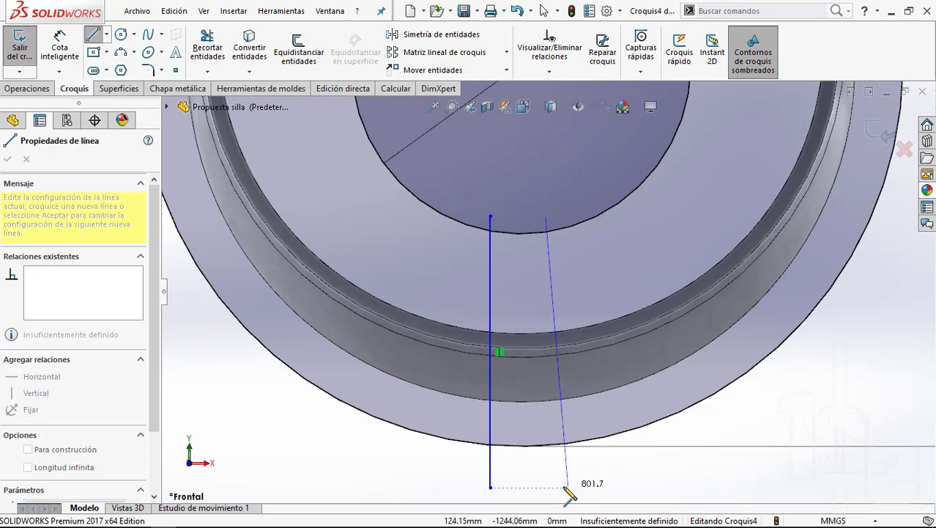
pyautogui.click(546, 485)
pyautogui.press('Escape')
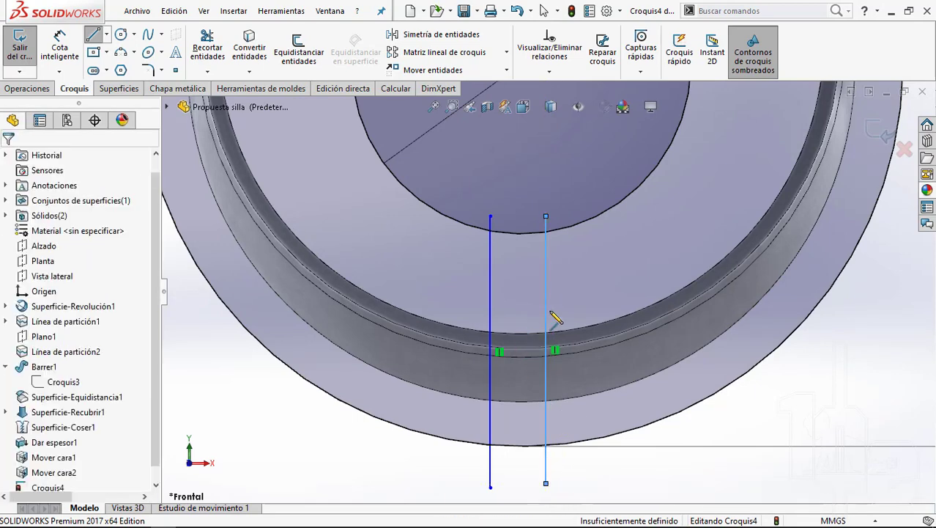
# Step: Trim both leg lines so they end at the ⌀2250 outer circle
pyautogui.scroll(2, 574, 253)
pyautogui.scroll(-2, 539, 217)
pyautogui.scroll(-2, 508, 166)
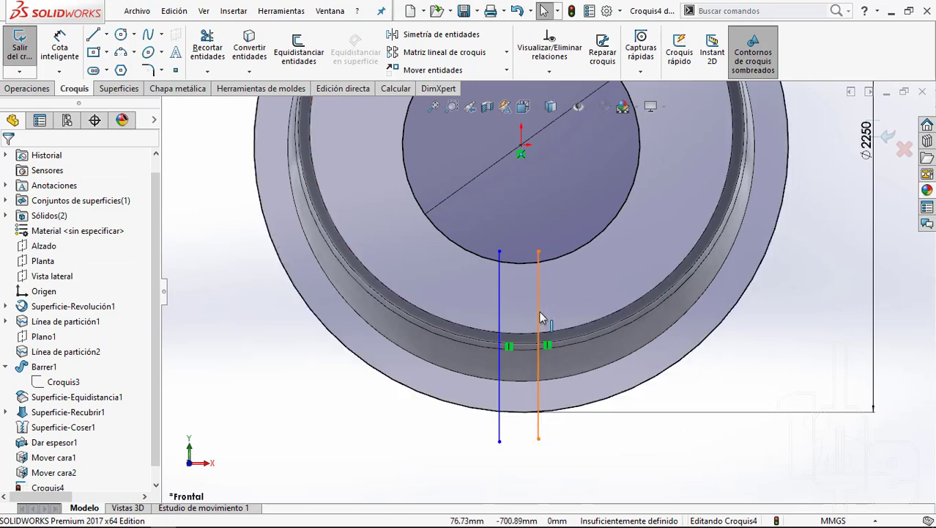
pyautogui.click(208, 47)
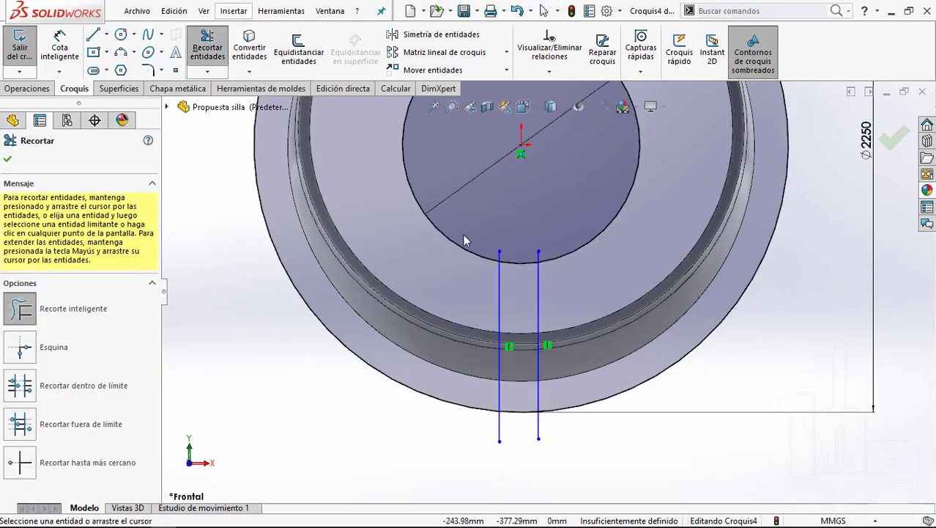
pyautogui.scroll(4, 464, 234)
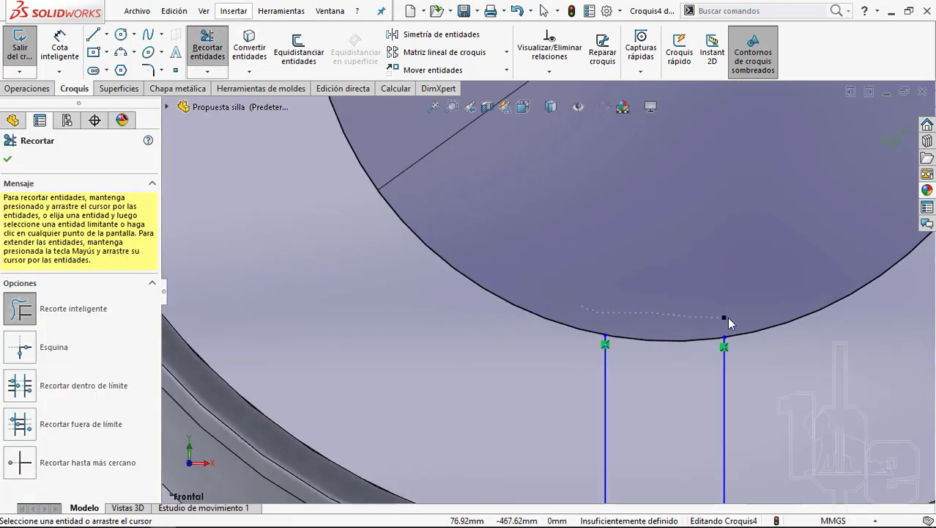
pyautogui.scroll(-3, 717, 305)
pyautogui.scroll(2, 660, 352)
pyautogui.scroll(2, 583, 397)
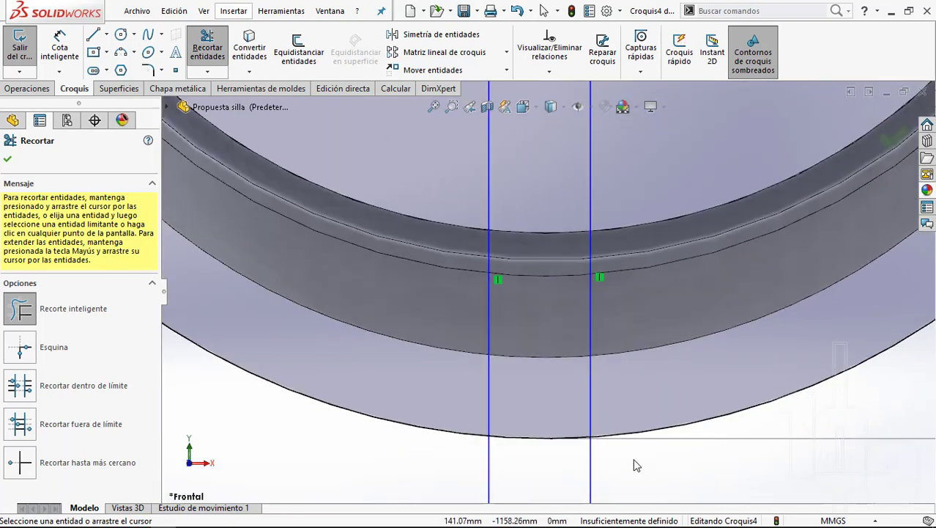
pyautogui.moveTo(636, 466); pyautogui.dragTo(433, 458)
pyautogui.press('Escape')
pyautogui.scroll(-1, 546, 297)
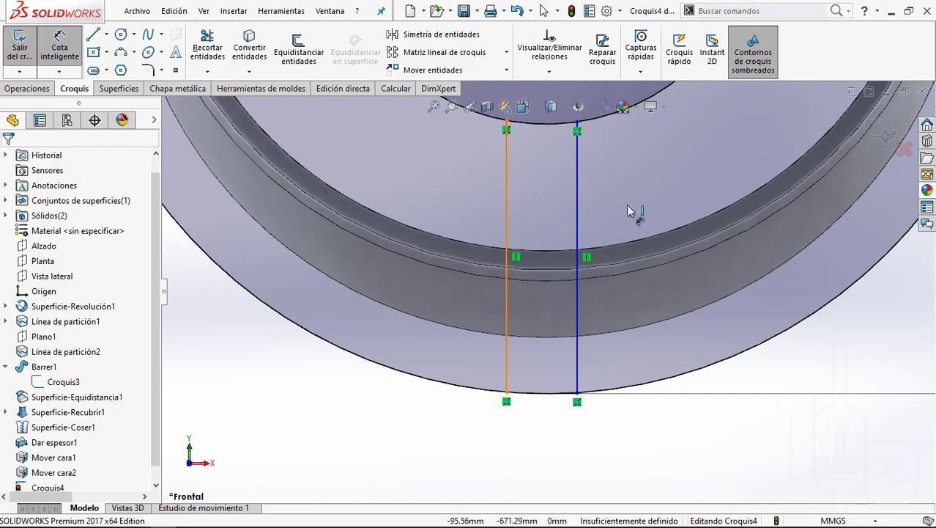
# Step: Dimension the gap between the two leg lines at 70 mm
pyautogui.click(578, 209)
pyautogui.click(506, 220)
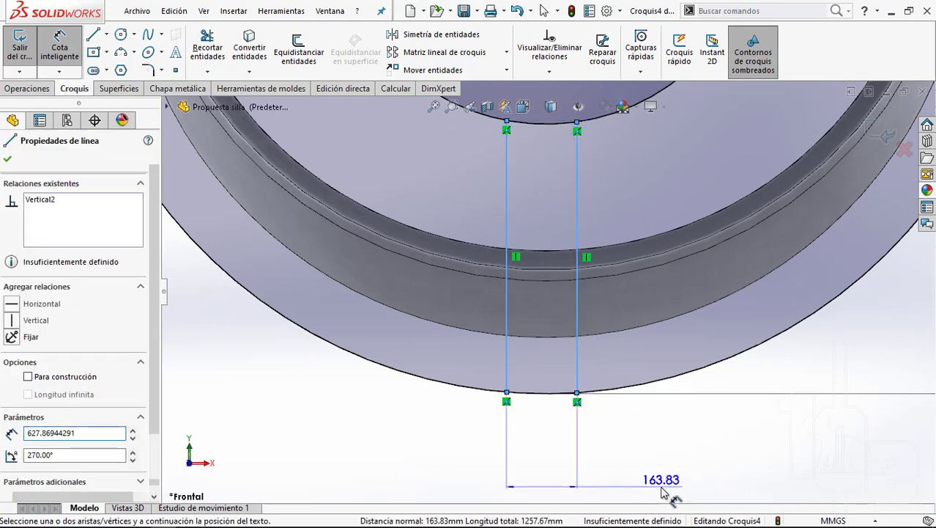
pyautogui.click(663, 492)
pyautogui.write('70')
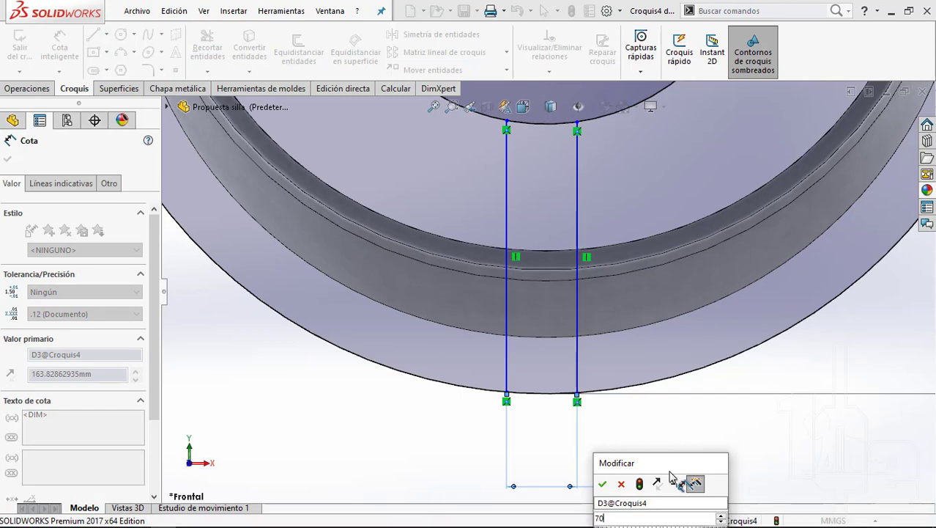
pyautogui.press('Return')
pyautogui.press('Escape')
pyautogui.scroll(-2, 456, 185)
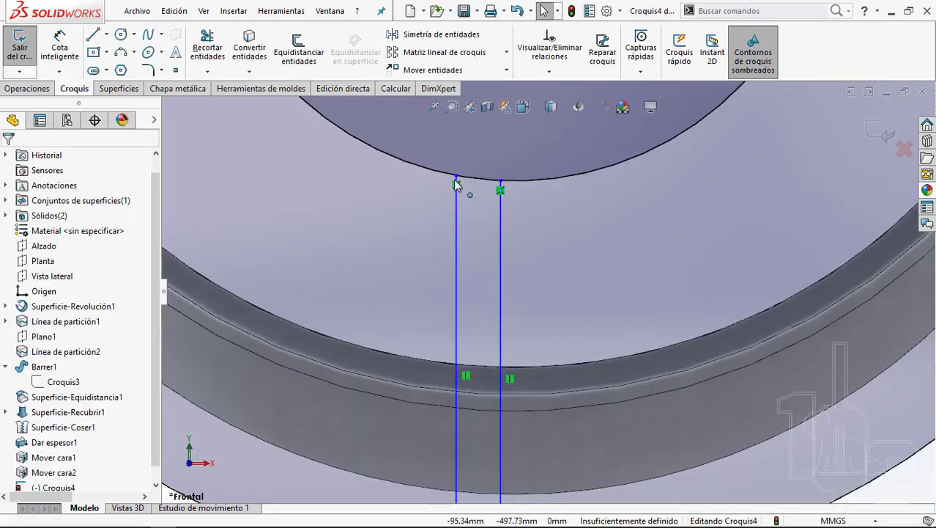
# Step: Try a horizontal relation on the leg tops, undo the conflict, and nudge a leg endpoint right
pyautogui.click(456, 178)
pyautogui.keyDown('ctrl'); pyautogui.click(501, 181); pyautogui.keyUp('ctrl')
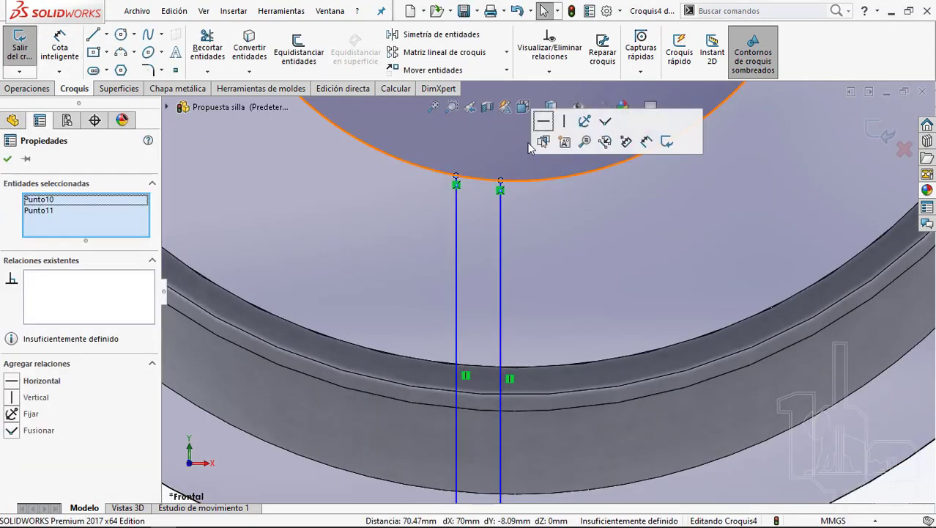
pyautogui.click(543, 122)
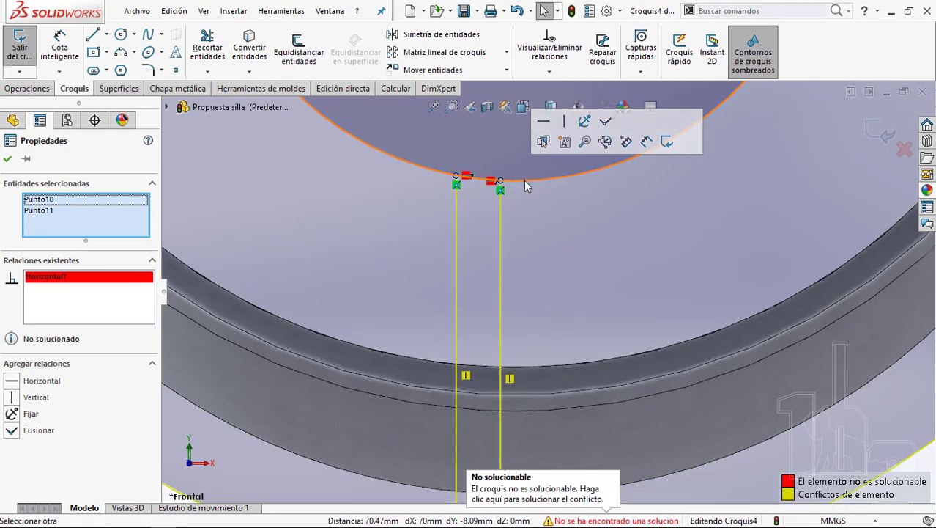
pyautogui.scroll(2, 541, 240)
pyautogui.hotkey('ctrl', 'z')
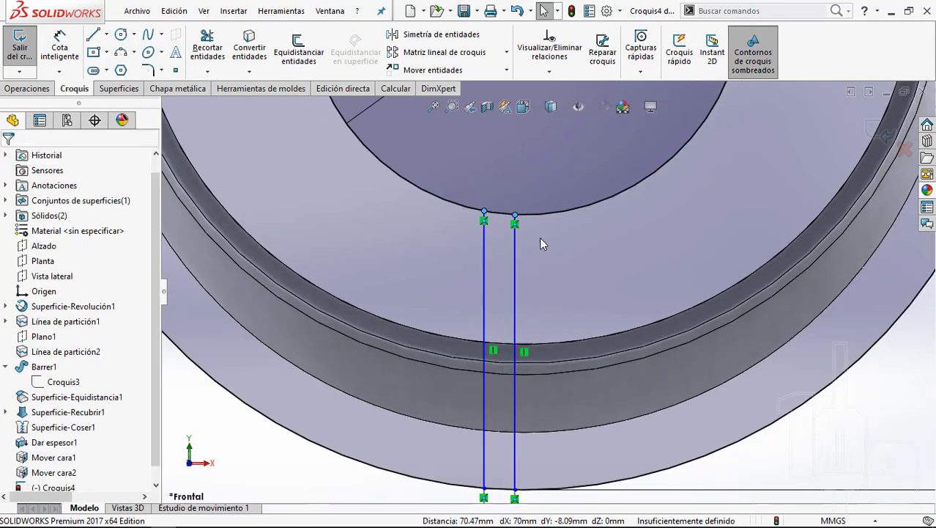
pyautogui.scroll(-3, 515, 213)
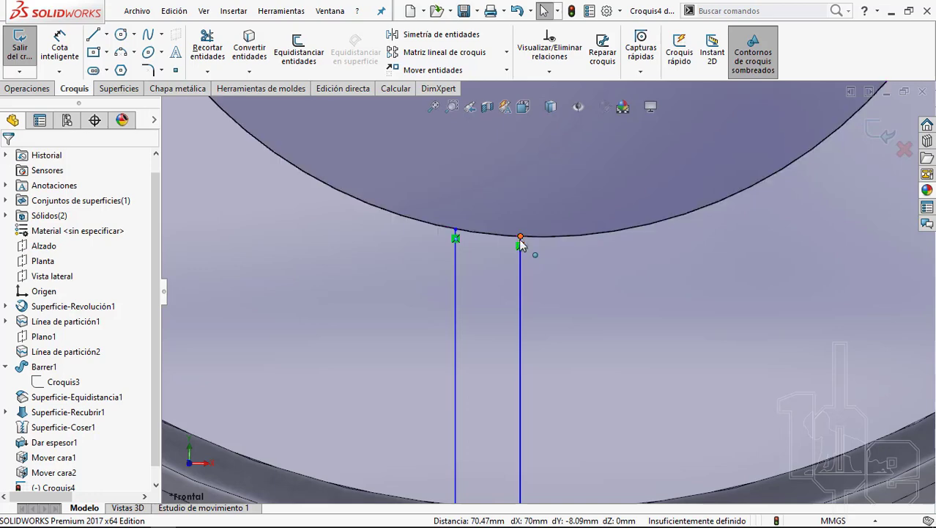
pyautogui.moveTo(520, 239); pyautogui.dragTo(567, 236)
pyautogui.scroll(-1, 478, 248)
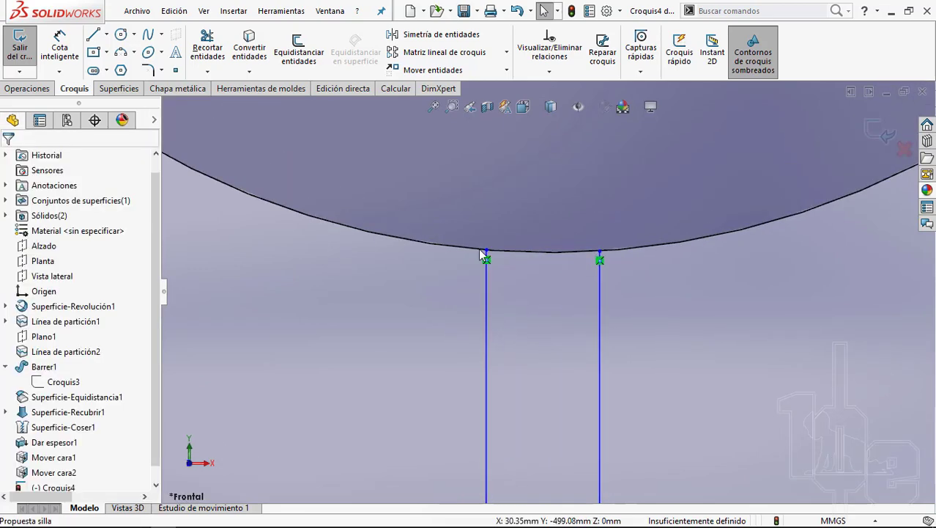
pyautogui.click(589, 247)
pyautogui.press('Escape')
# Step: Join the leg line tops with a line made horizontal construction geometry, fully defining the sketch
pyautogui.press('l')
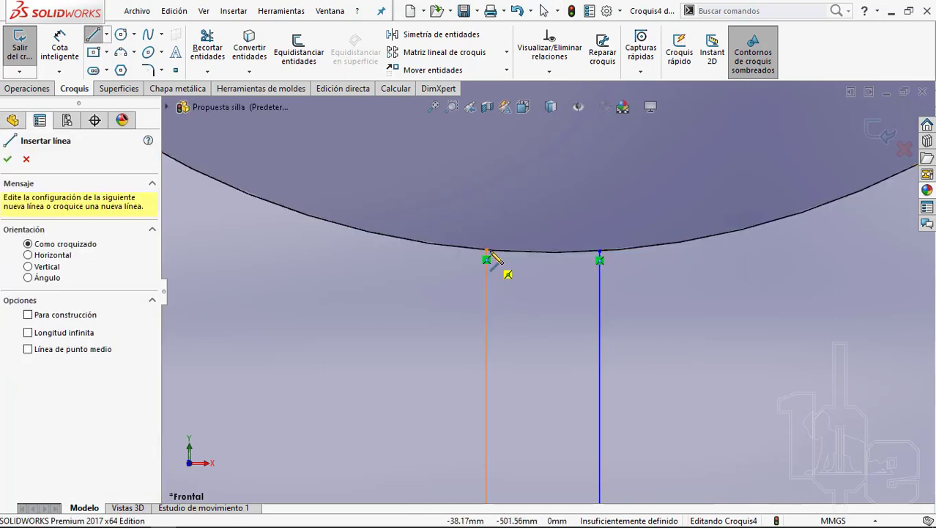
pyautogui.click(569, 253)
pyautogui.scroll(-3, 572, 256)
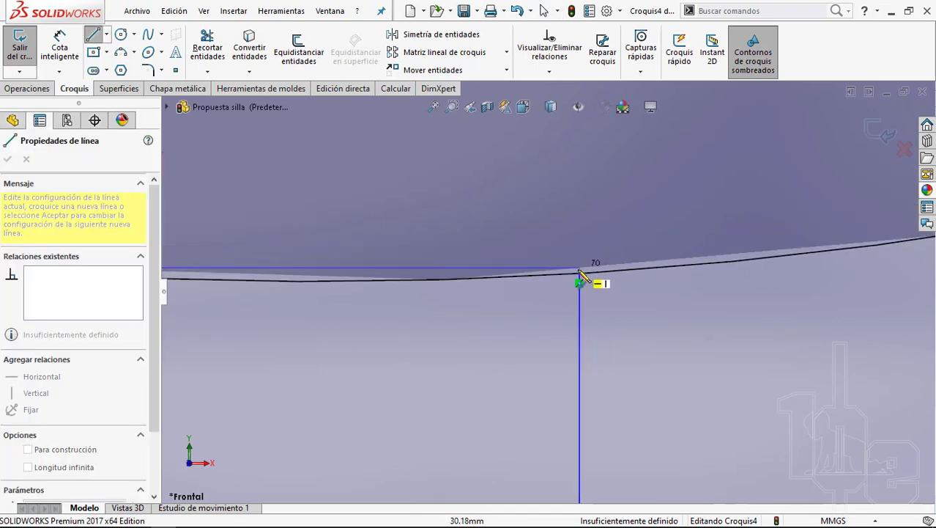
pyautogui.press('Escape')
pyautogui.click(344, 277)
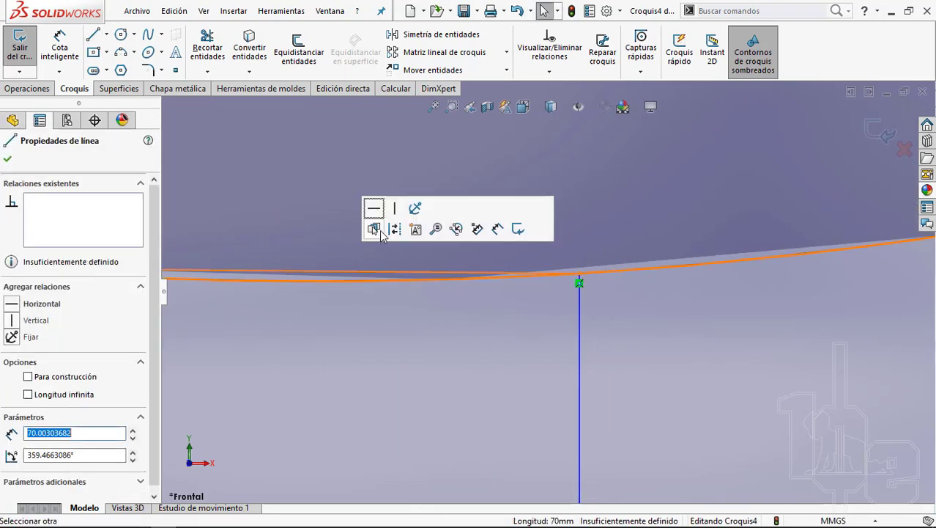
pyautogui.click(396, 230)
pyautogui.click(361, 268)
pyautogui.click(333, 276)
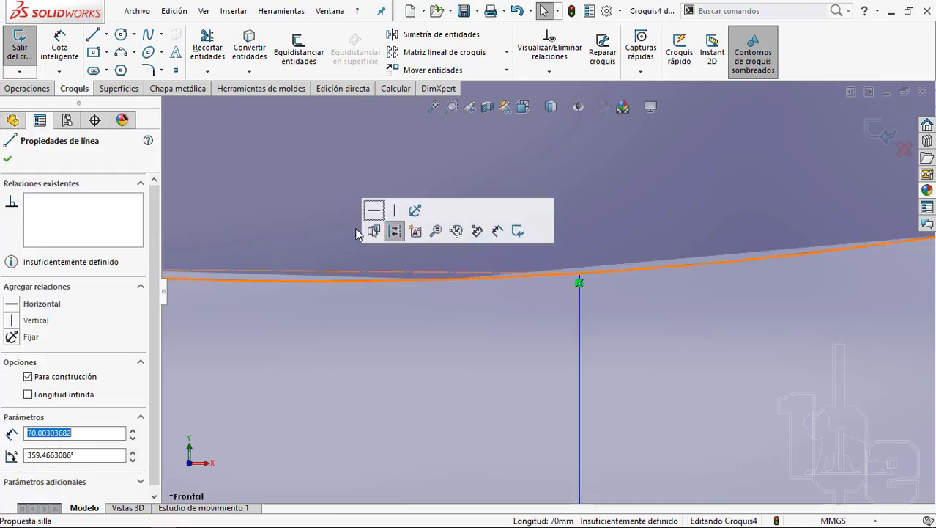
pyautogui.click(374, 211)
pyautogui.click(593, 295)
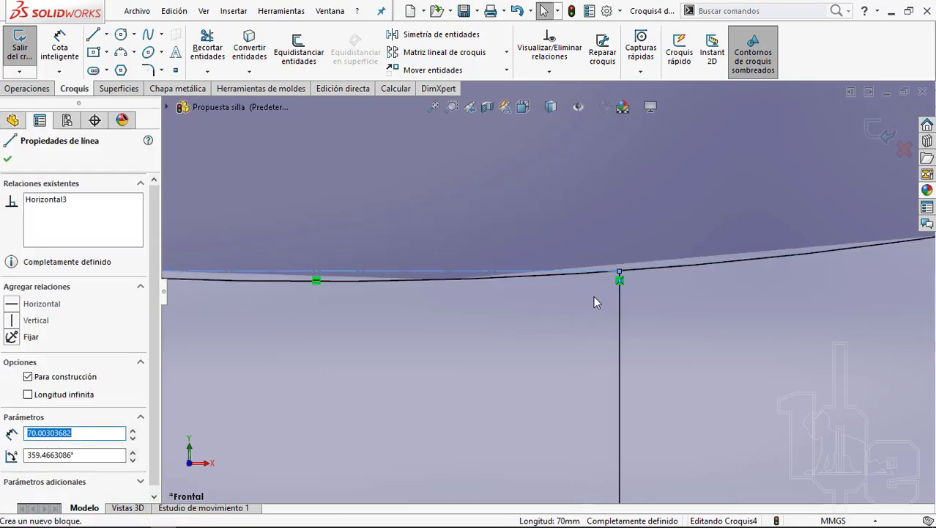
pyautogui.scroll(4, 594, 295)
pyautogui.scroll(3, 593, 295)
pyautogui.scroll(-4, 572, 336)
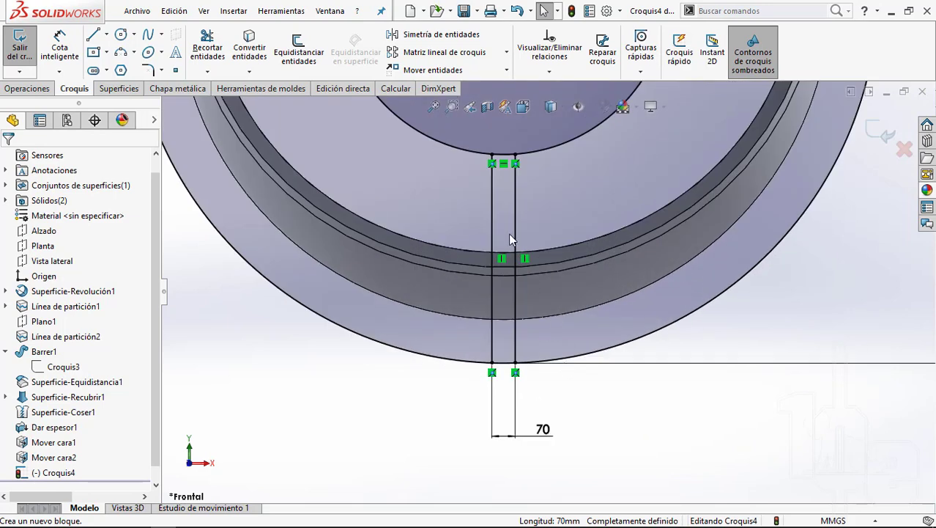
# Step: Start a dimension from a leg line to the sketch origin, then cancel it
pyautogui.press('d')
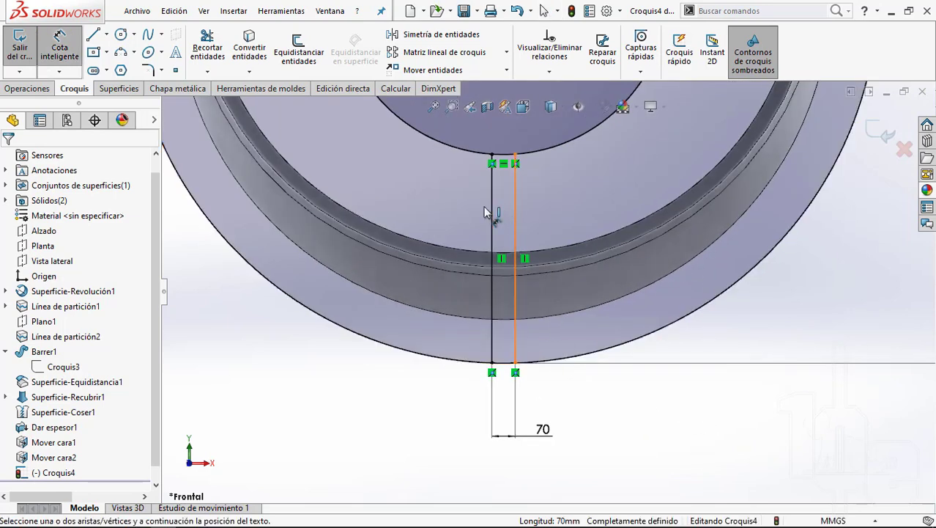
pyautogui.click(491, 220)
pyautogui.scroll(3, 513, 213)
pyautogui.scroll(-3, 524, 187)
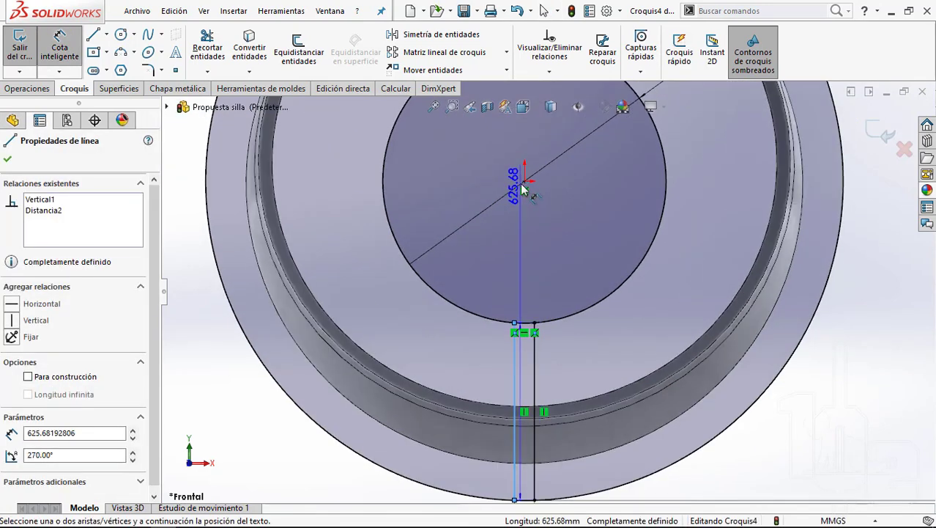
pyautogui.click(524, 182)
pyautogui.scroll(-4, 529, 150)
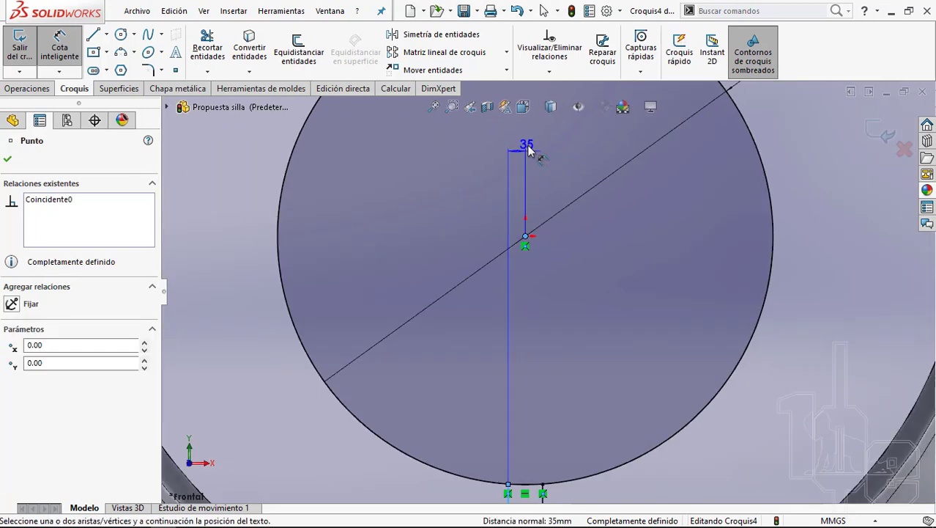
pyautogui.scroll(6, 538, 250)
pyautogui.press('Escape')
pyautogui.scroll(2, 539, 110)
pyautogui.scroll(-4, 564, 421)
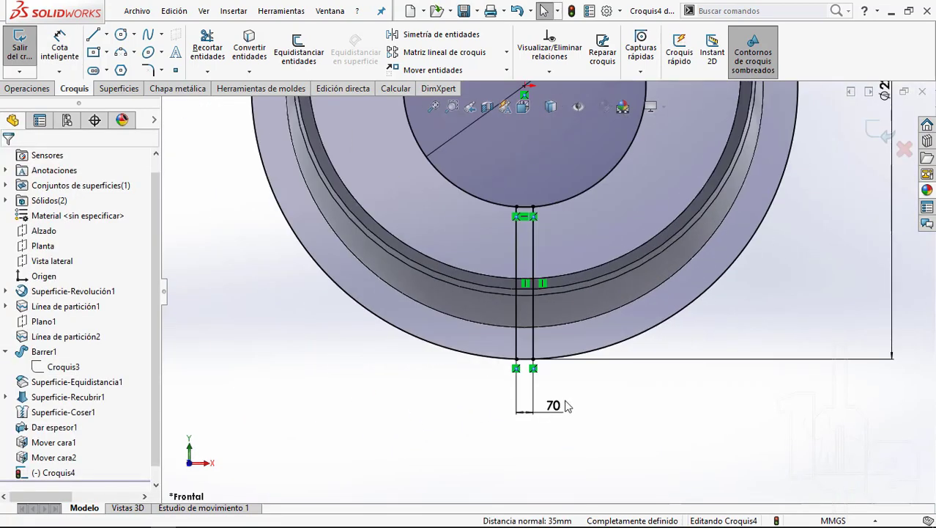
# Step: Change the leg spacing dimension to 100 mm, then set it back to 70 mm
pyautogui.doubleClick(525, 411)
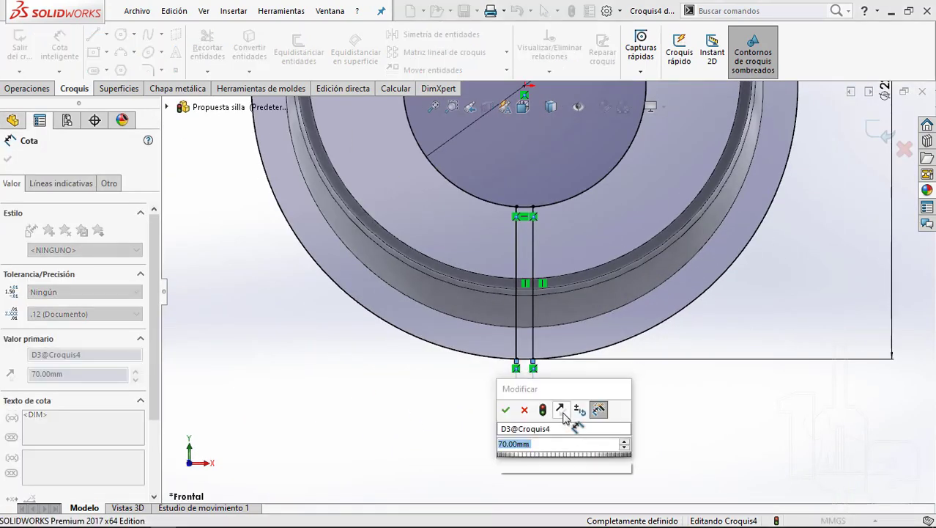
pyautogui.write('100')
pyautogui.press('Return')
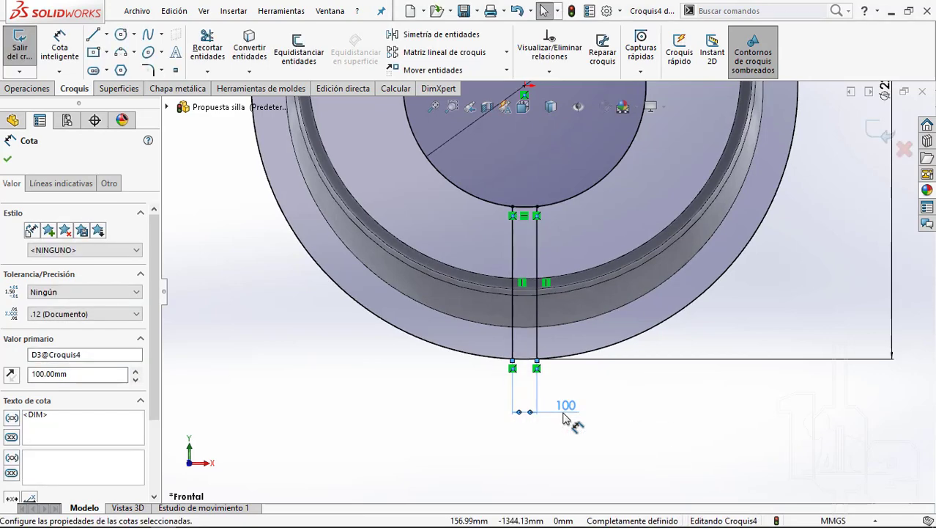
pyautogui.press('Escape')
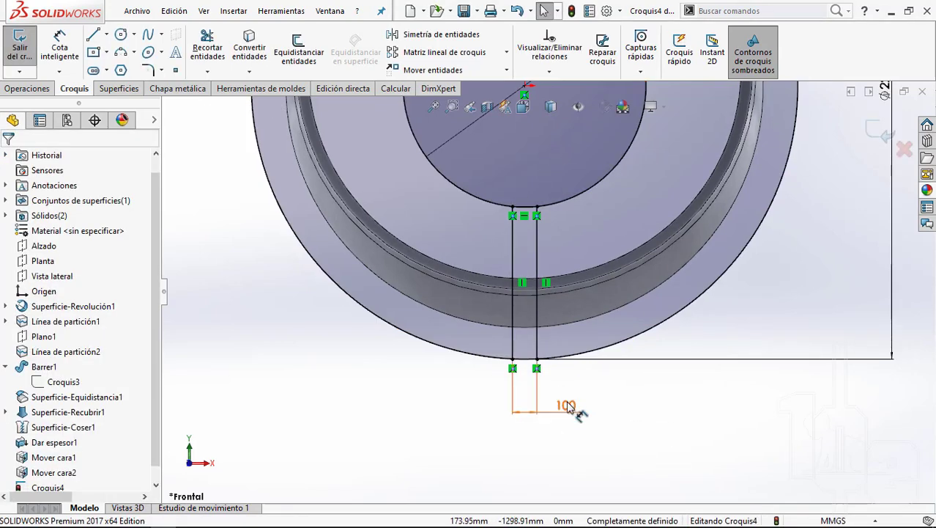
pyautogui.doubleClick(565, 405)
pyautogui.write('70')
pyautogui.press('Return')
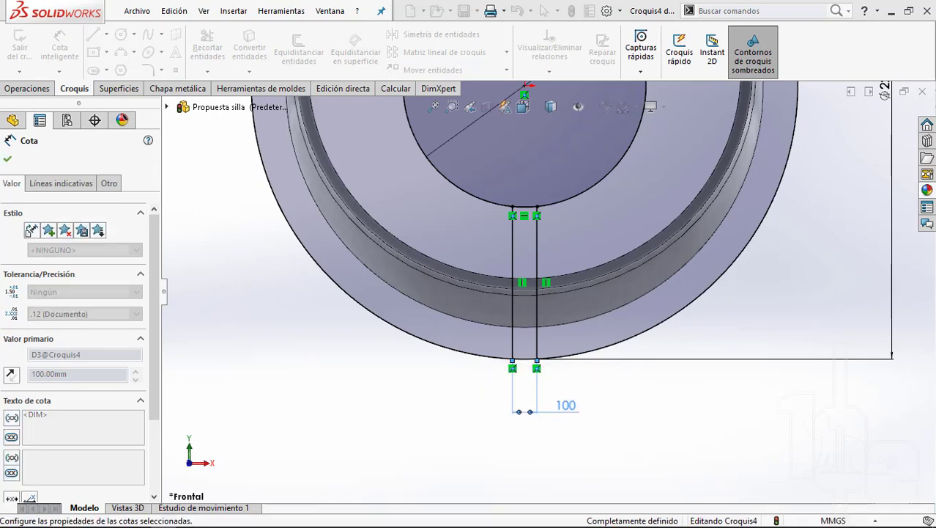
pyautogui.press('Escape')
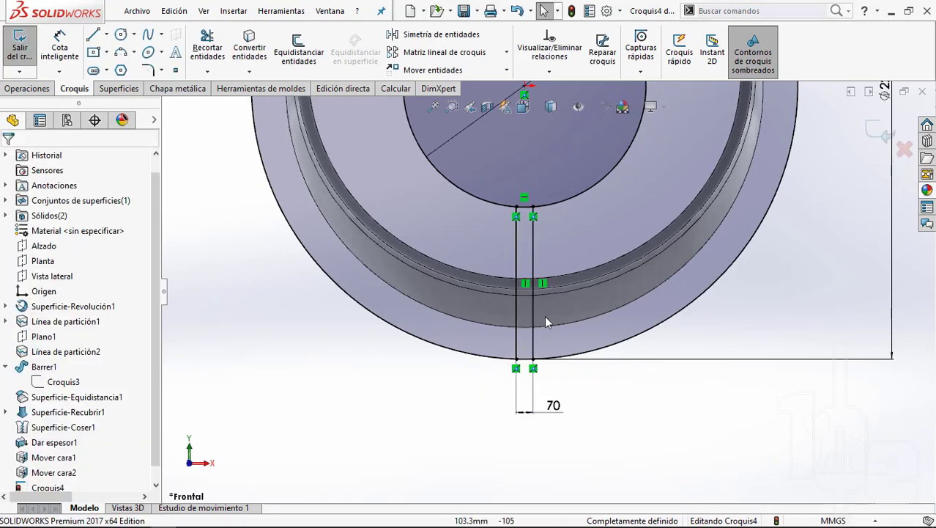
# Step: Show the linear and circular sketch pattern options
pyautogui.scroll(3, 549, 304)
pyautogui.scroll(-4, 563, 214)
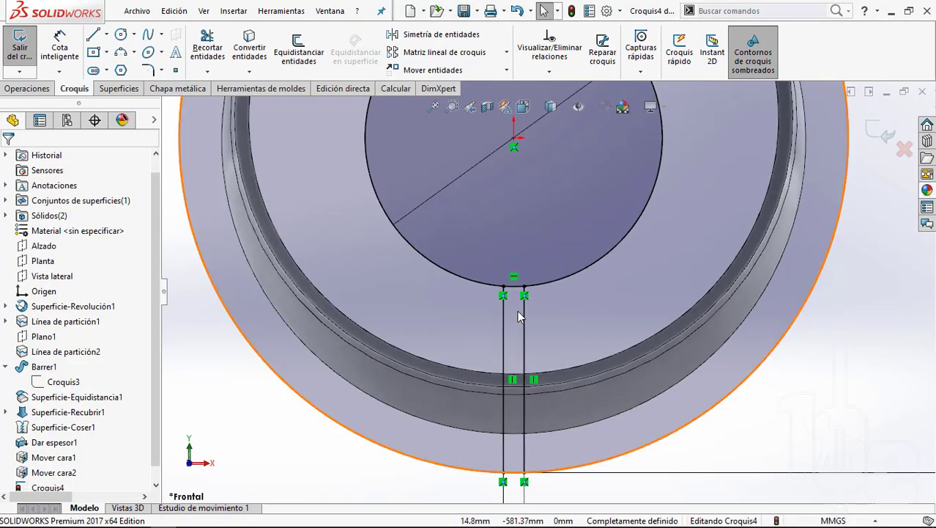
pyautogui.scroll(3, 550, 314)
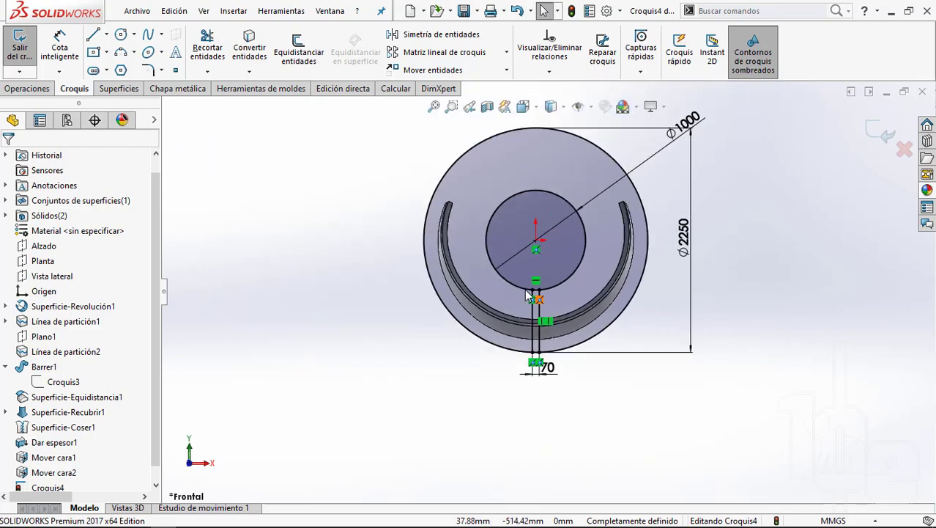
pyautogui.scroll(-2, 562, 214)
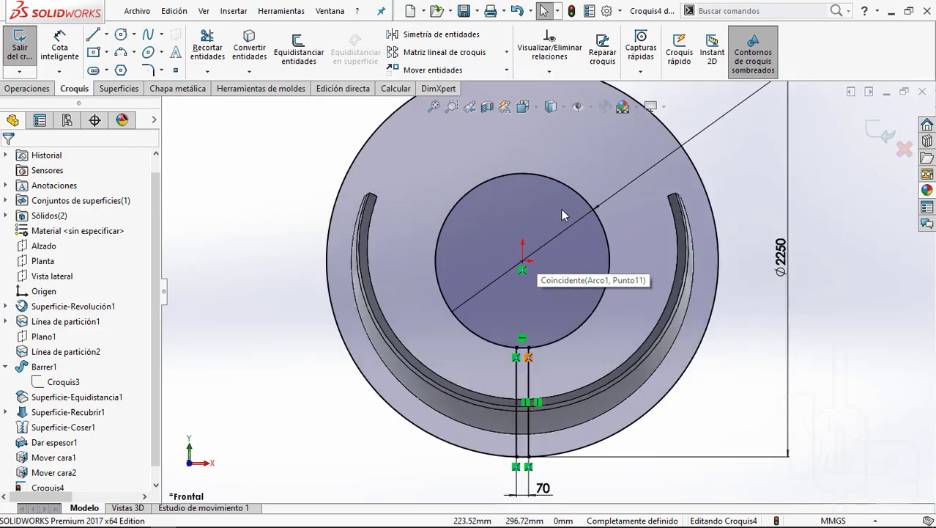
pyautogui.click(507, 54)
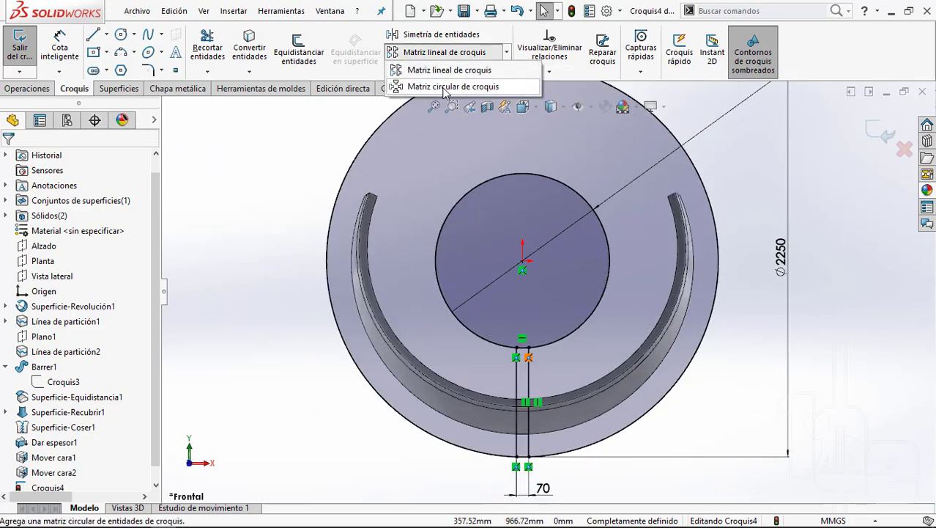
# Step: Circularly pattern both leg lines about the origin, 4 instances over 360°, with Radio de cota enabled
pyautogui.click(445, 87)
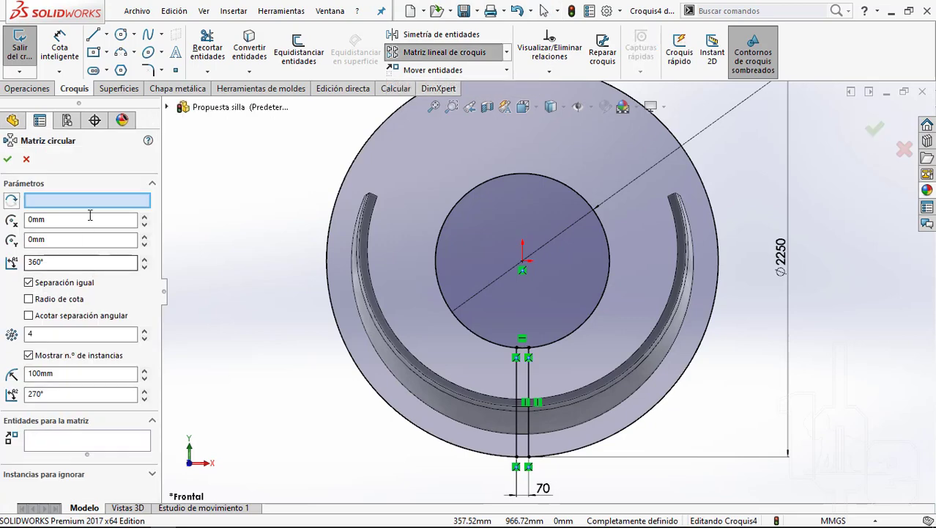
pyautogui.click(524, 270)
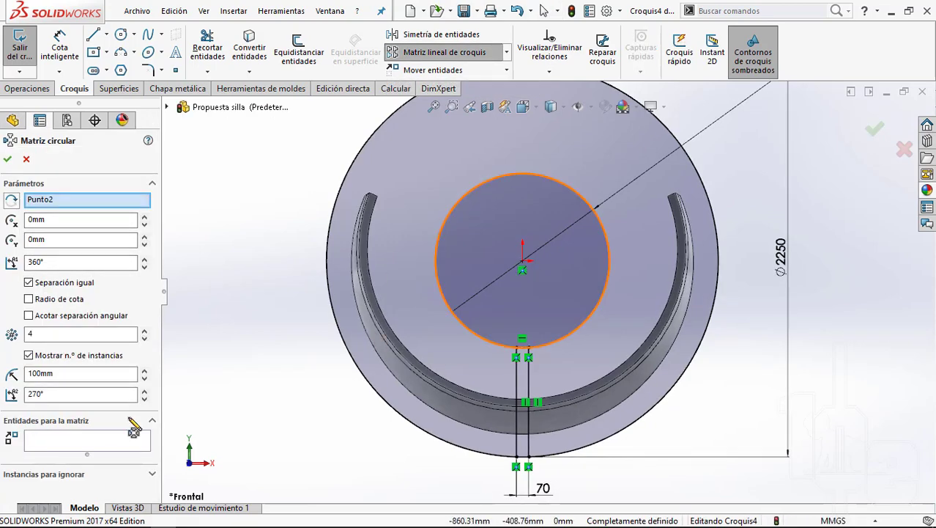
pyautogui.click(50, 442)
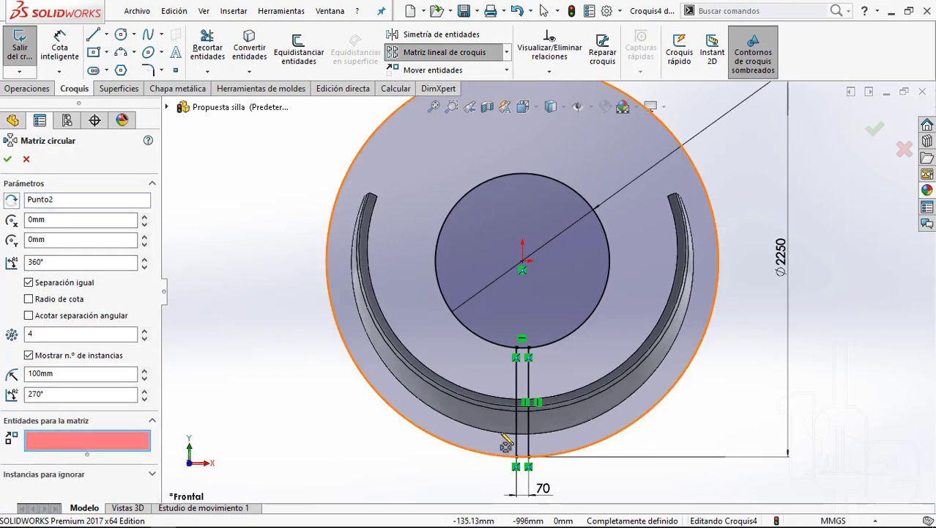
pyautogui.click(518, 378)
pyautogui.click(529, 377)
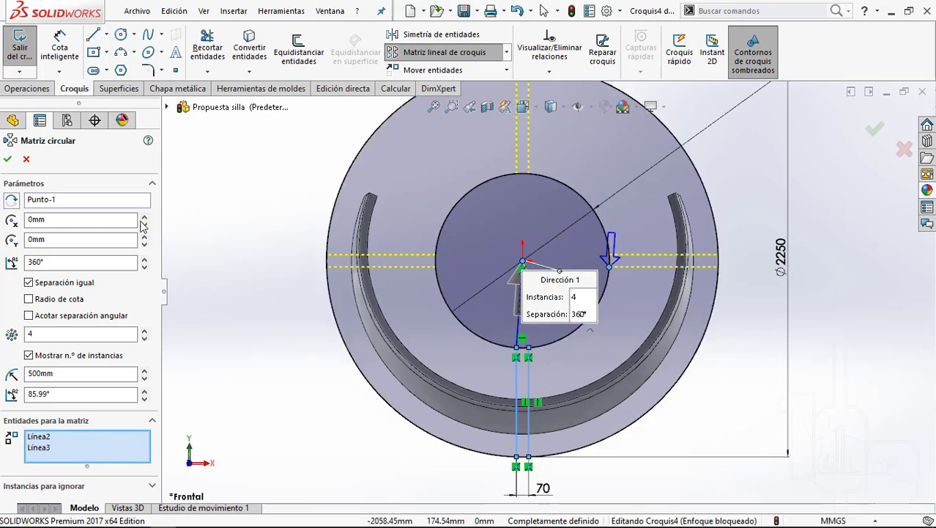
pyautogui.click(29, 298)
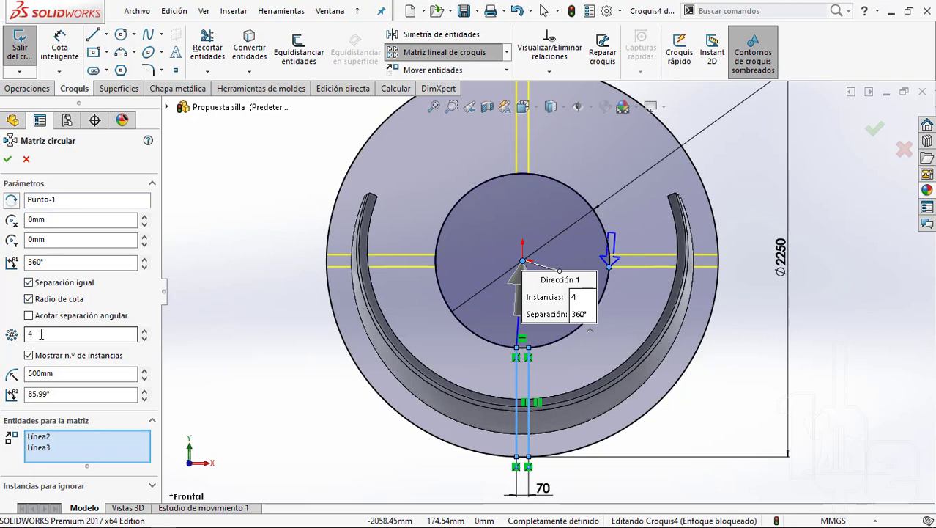
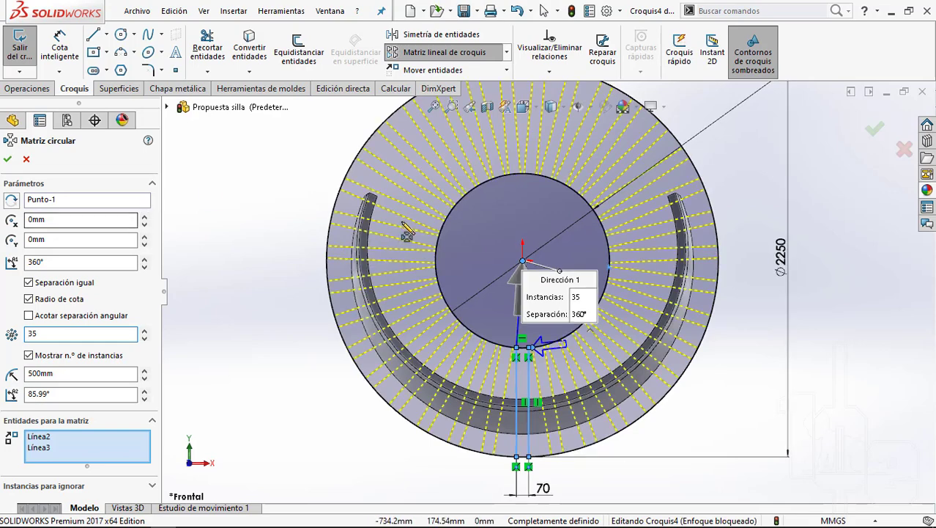
# Step: Zoom around the preview of Línea2 and Línea3 patterned 35 times over 360°
pyautogui.scroll(-2, 410, 213)
pyautogui.scroll(-2, 417, 208)
pyautogui.scroll(-2, 424, 207)
pyautogui.scroll(-2, 432, 208)
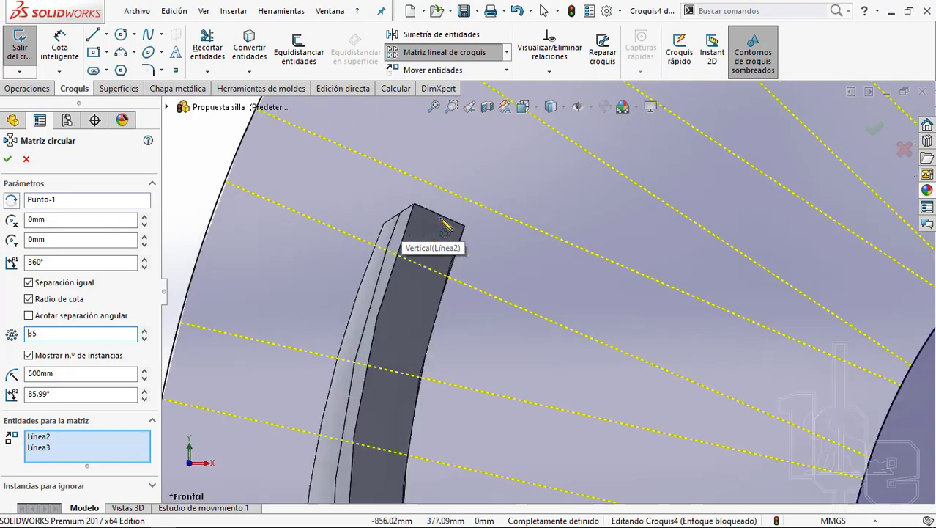
pyautogui.scroll(-2, 407, 227)
pyautogui.scroll(-1, 402, 223)
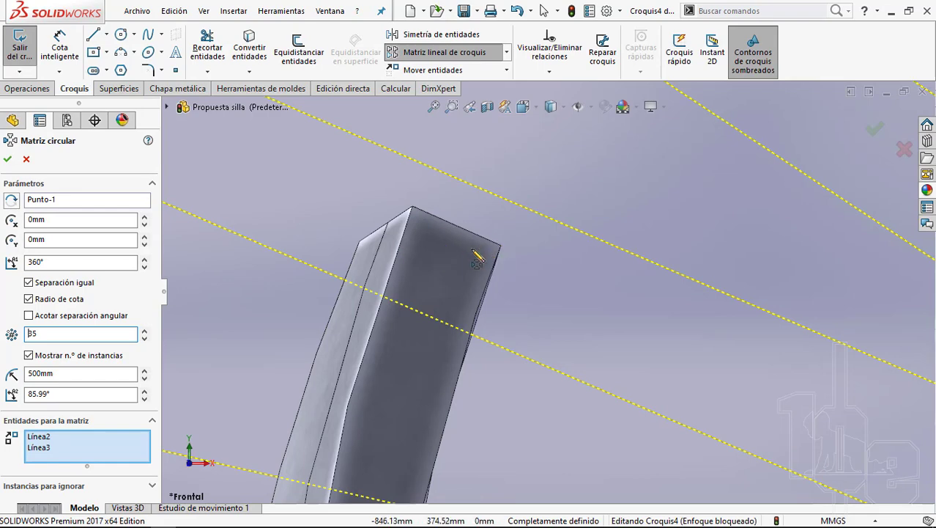
pyautogui.scroll(1, 418, 253)
pyautogui.scroll(2, 528, 288)
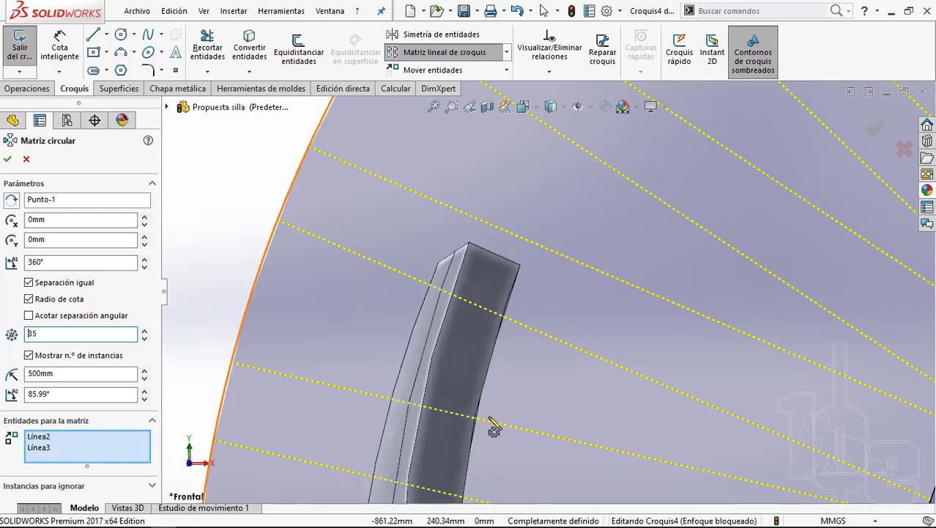
pyautogui.scroll(1, 506, 399)
pyautogui.scroll(-2, 527, 360)
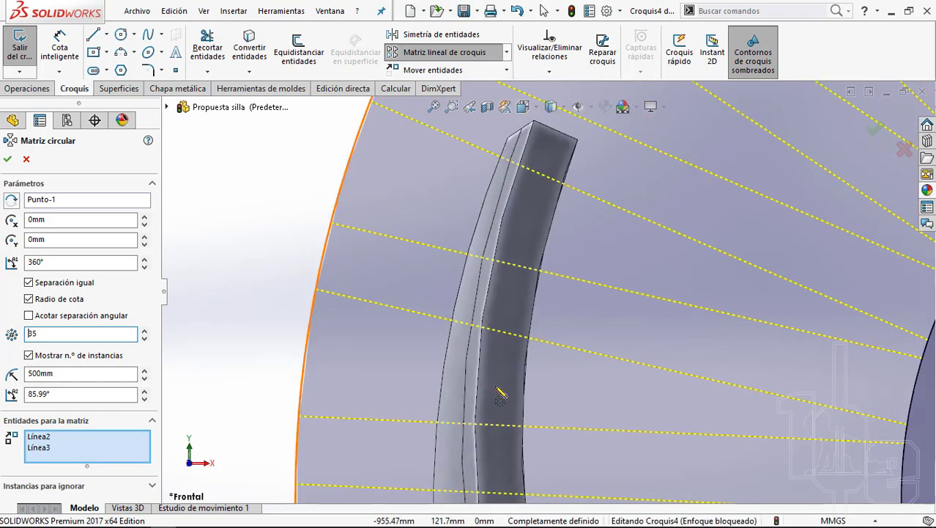
pyautogui.scroll(2, 540, 398)
pyautogui.scroll(-1, 540, 397)
pyautogui.scroll(3, 478, 391)
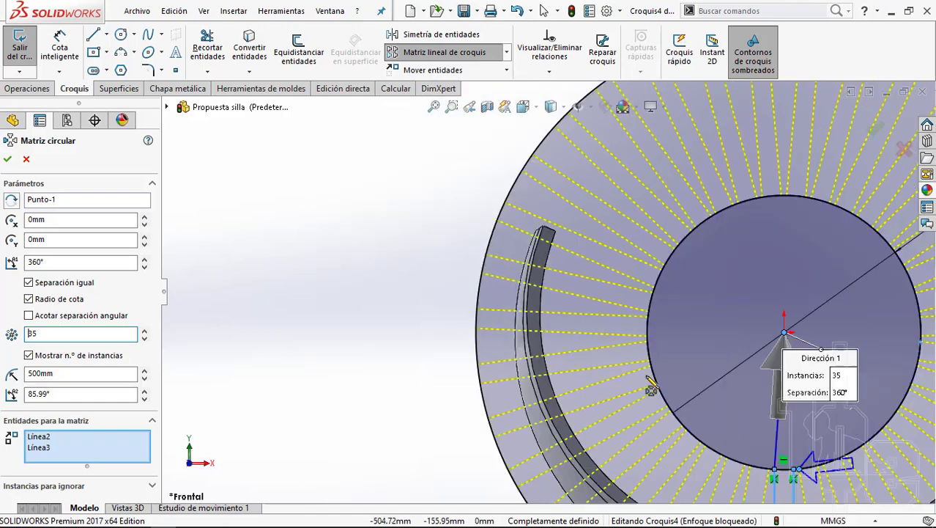
pyautogui.scroll(2, 651, 392)
pyautogui.scroll(-3, 571, 352)
pyautogui.scroll(-1, 564, 349)
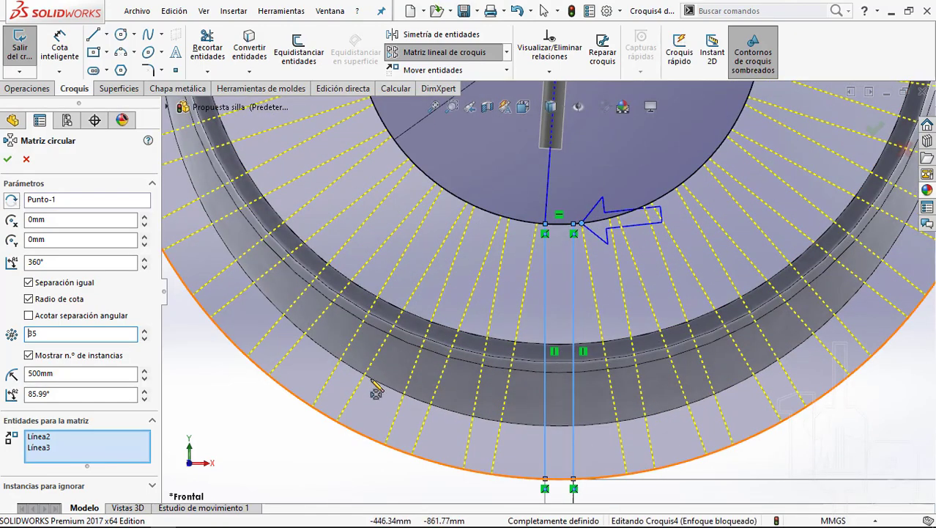
pyautogui.scroll(-2, 375, 392)
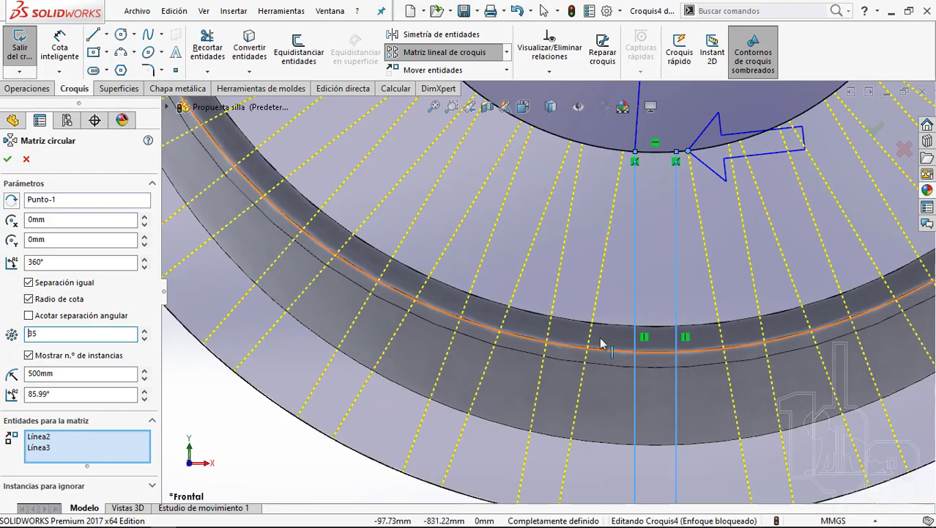
pyautogui.scroll(5, 602, 346)
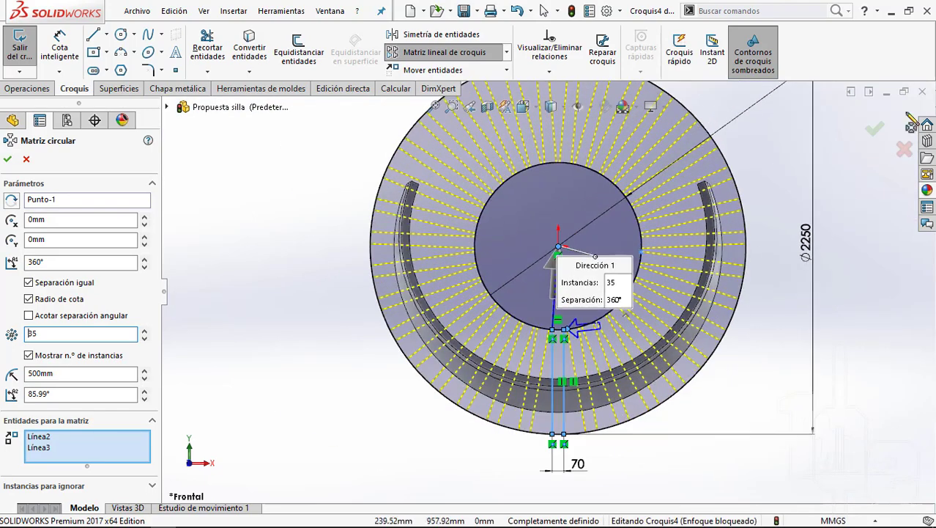
# Step: Accept the 35-instance, 360° circular pattern of the two slat lines
pyautogui.click(877, 131)
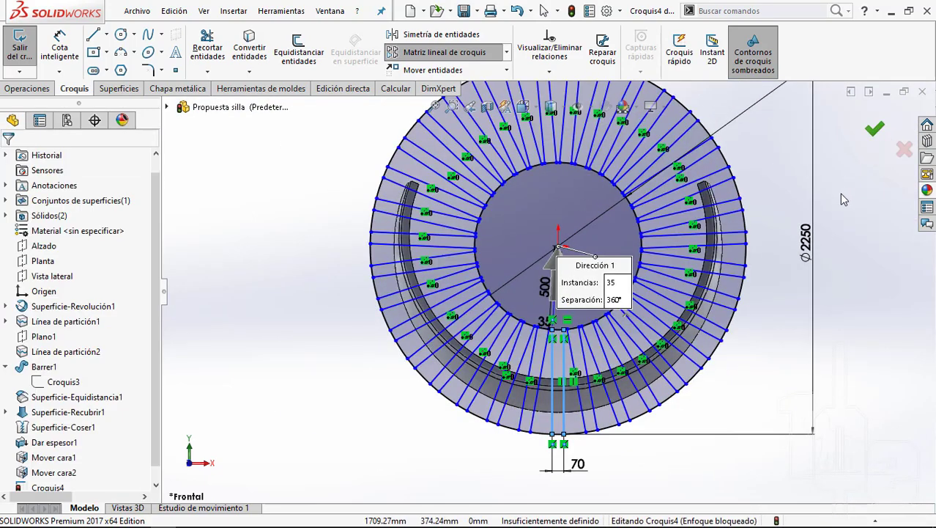
pyautogui.scroll(-3, 538, 337)
pyautogui.scroll(4, 554, 344)
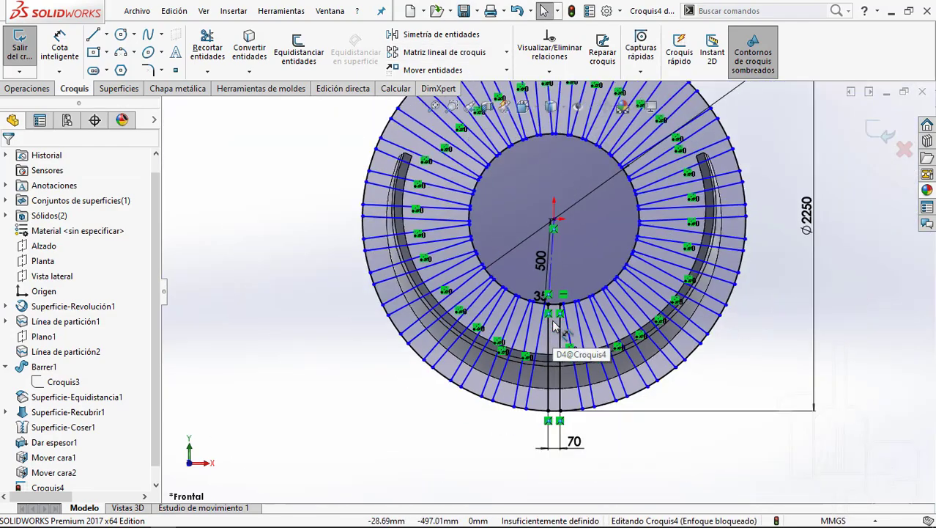
pyautogui.scroll(-1, 557, 344)
pyautogui.scroll(-2, 553, 210)
pyautogui.scroll(-3, 553, 210)
pyautogui.scroll(2, 526, 307)
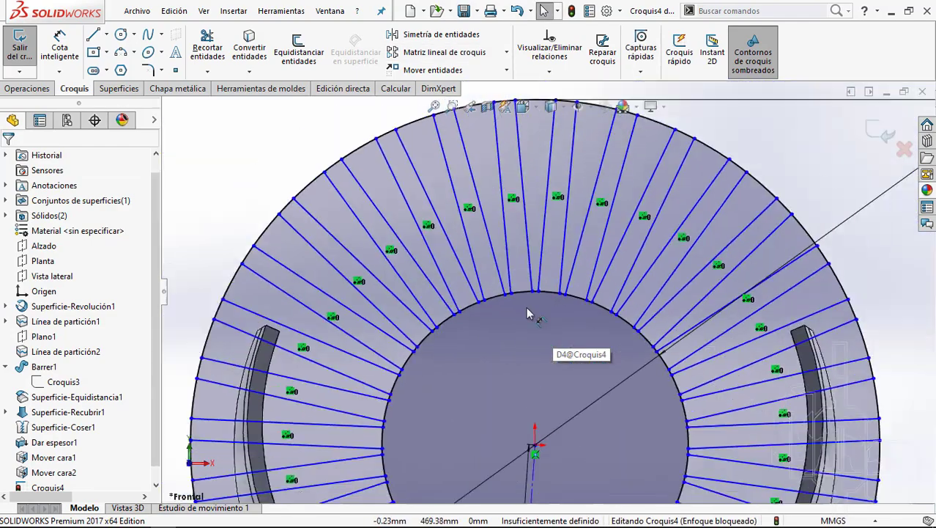
pyautogui.scroll(2, 539, 323)
pyautogui.scroll(-2, 520, 405)
pyautogui.scroll(2, 518, 399)
pyautogui.scroll(-3, 524, 392)
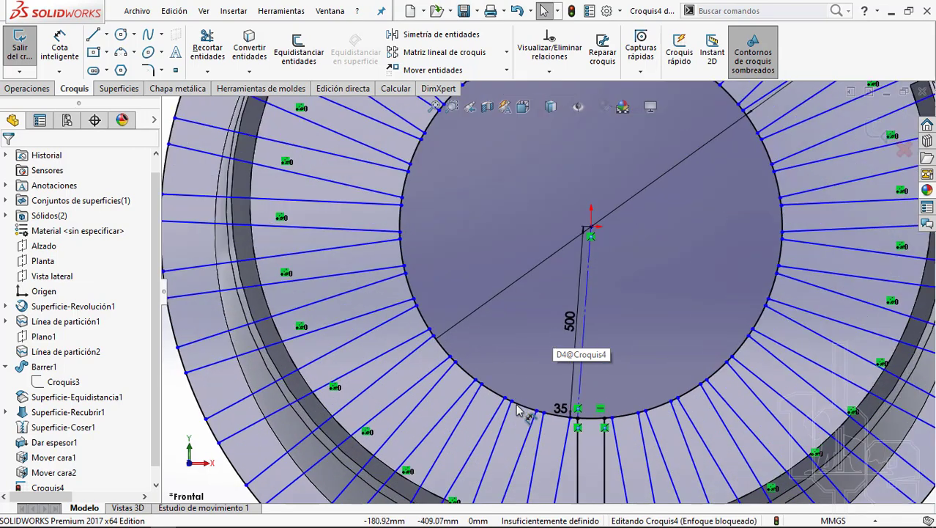
pyautogui.scroll(-1, 520, 381)
# Step: Make the loose sketch point coincident with the inner arc, fully defining Croquis4
pyautogui.click(517, 372)
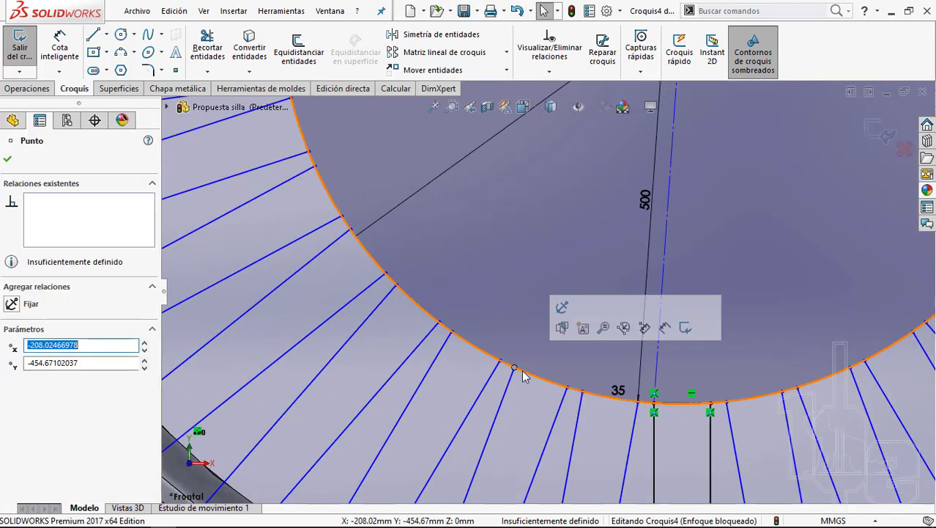
pyautogui.keyDown('ctrl'); pyautogui.click(524, 375); pyautogui.keyUp('ctrl')
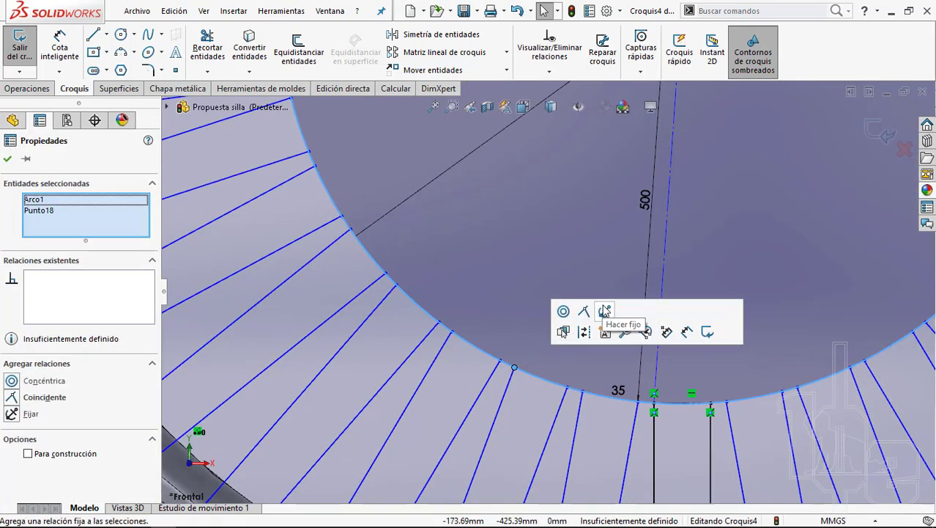
pyautogui.click(584, 313)
pyautogui.click(513, 246)
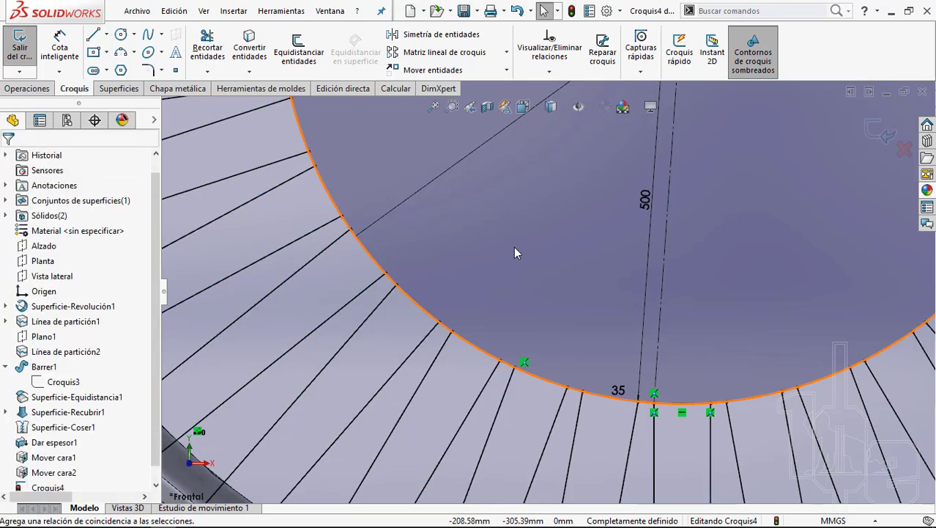
pyautogui.scroll(2, 515, 251)
pyautogui.scroll(5, 515, 253)
pyautogui.moveTo(516, 253); pyautogui.dragTo(579, 295, button='middle')
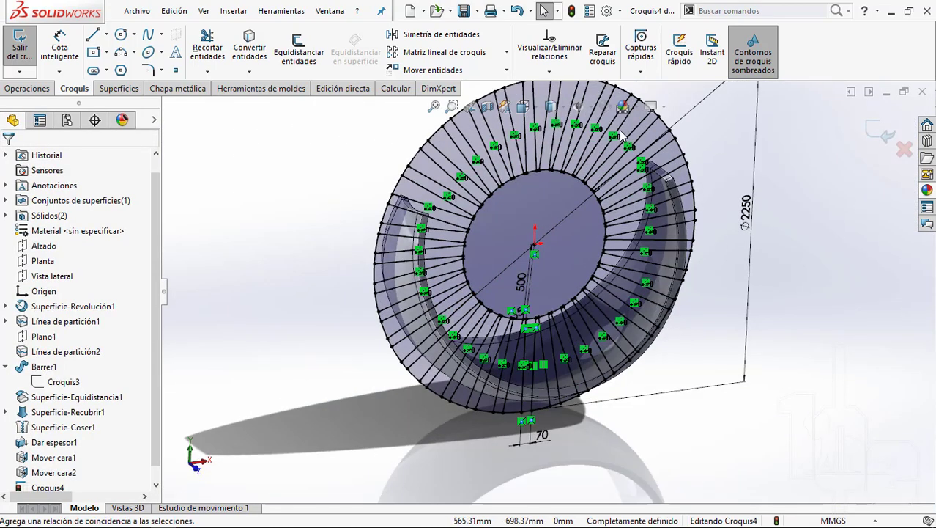
pyautogui.hotkey('ctrl', '1')
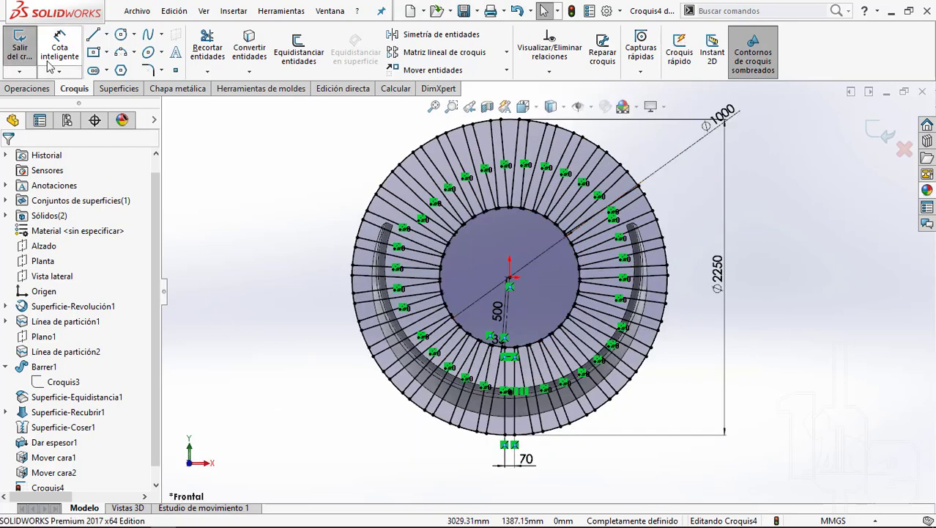
# Step: Start an extruded cut from Croquis4 with Dirección 1 set to Por todo: ambos
pyautogui.click(32, 92)
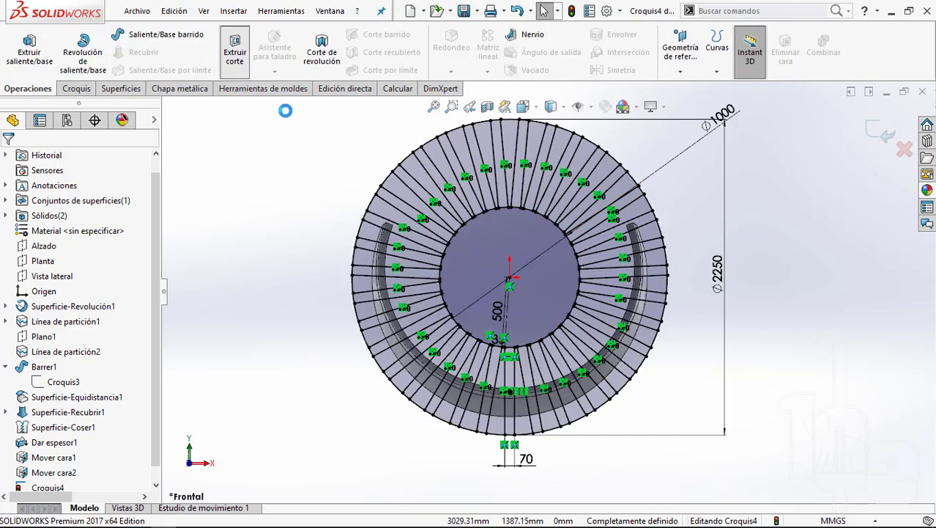
pyautogui.click(69, 242)
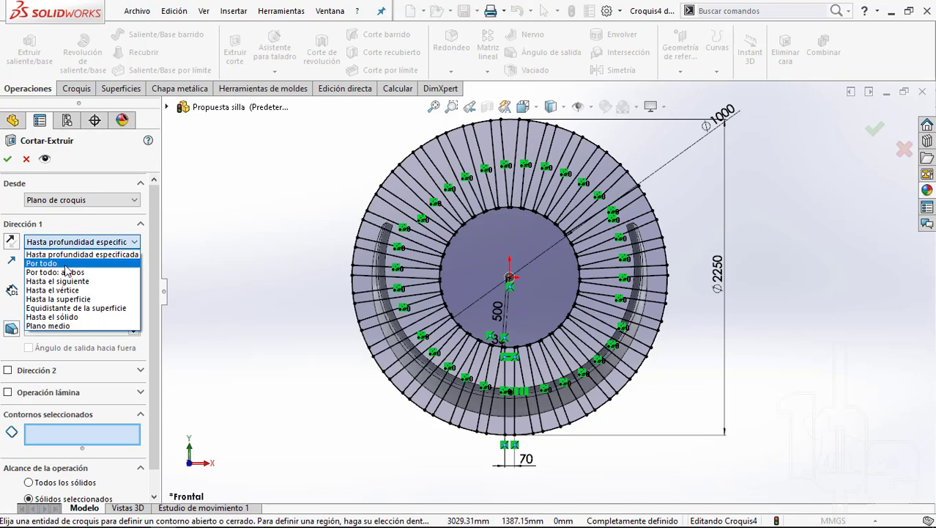
pyautogui.click(66, 271)
pyautogui.scroll(-1, 155, 370)
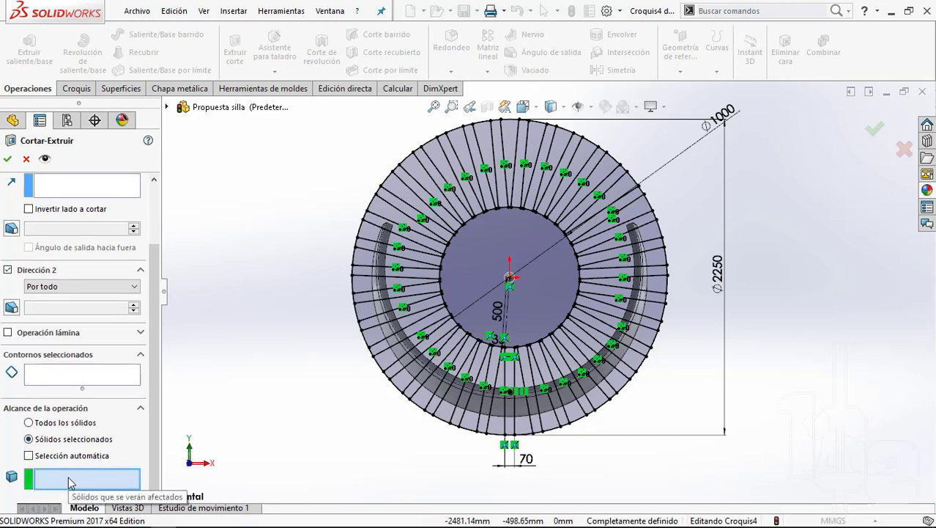
# Step: Limit the cut to the Mover cara2 body under Sólidos seleccionados, then activate Contornos seleccionados
pyautogui.click(70, 482)
pyautogui.scroll(-5, 380, 305)
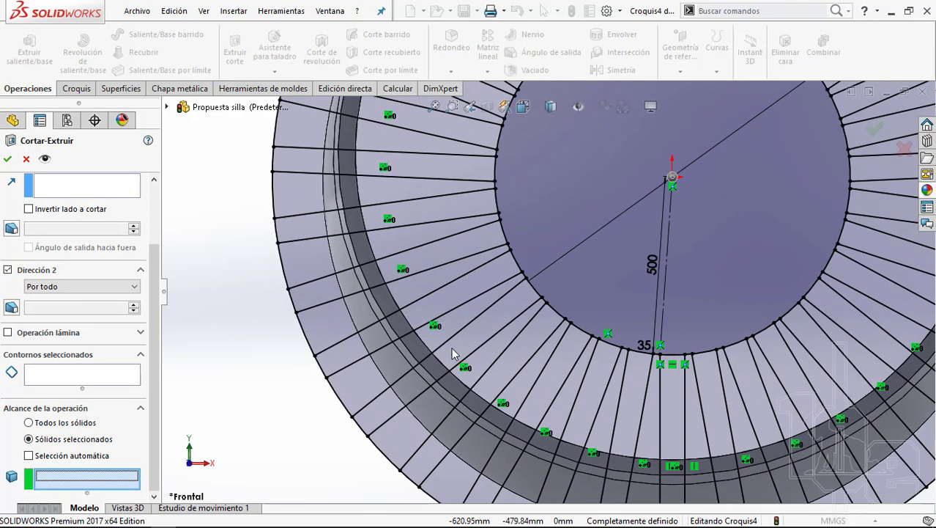
pyautogui.scroll(-3, 396, 337)
pyautogui.click(398, 343)
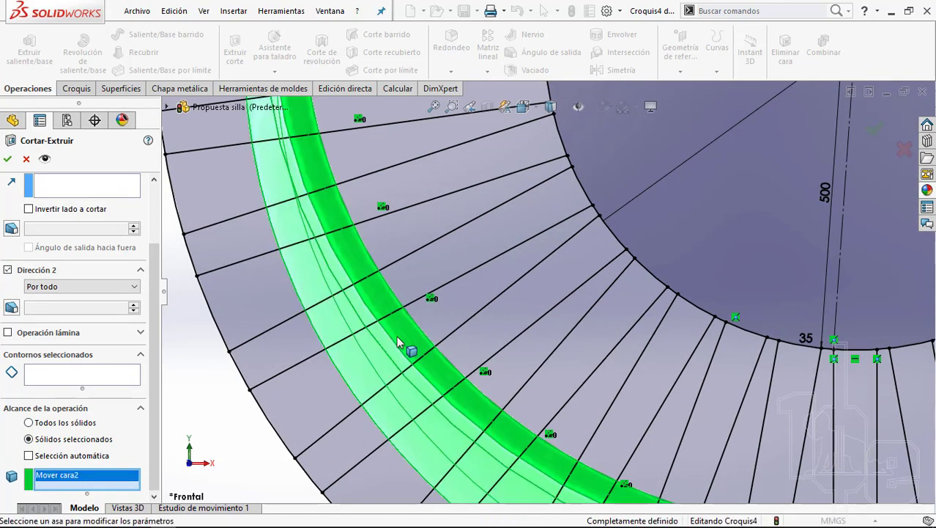
pyautogui.scroll(3, 665, 290)
pyautogui.scroll(3, 664, 290)
pyautogui.scroll(-1, 624, 276)
pyautogui.scroll(-1, 624, 277)
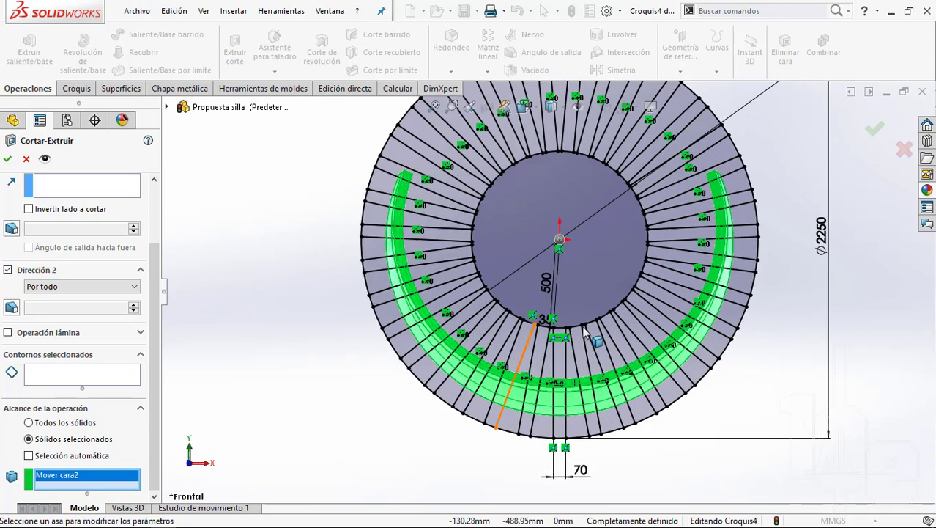
pyautogui.scroll(2, 150, 297)
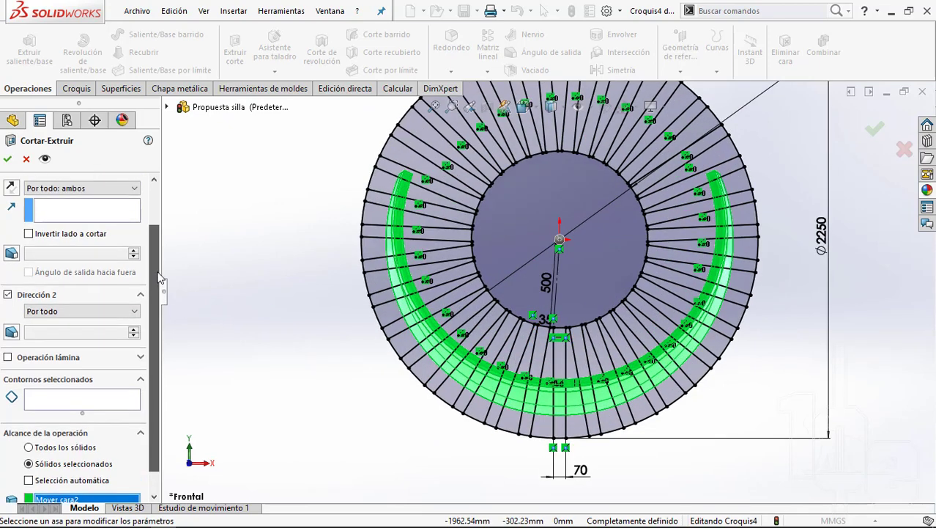
pyautogui.click(63, 405)
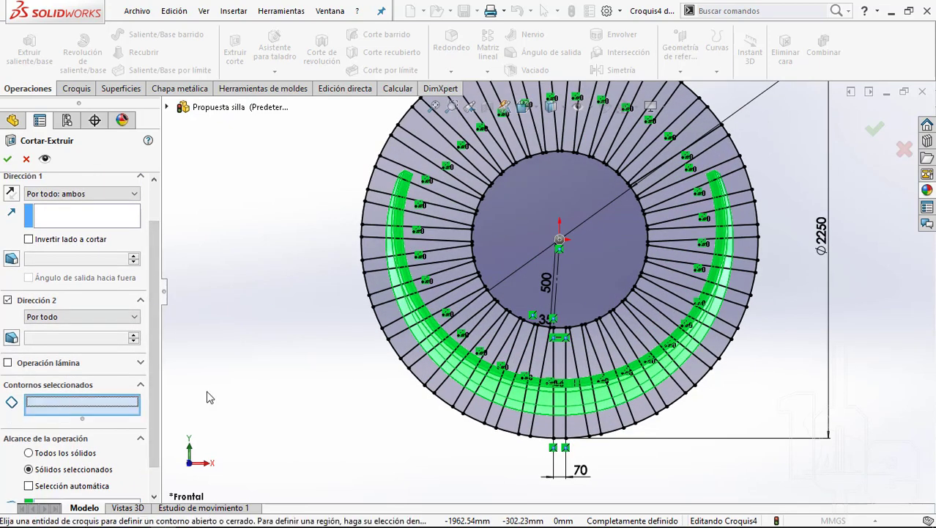
# Step: Select the first alternating radial strip regions as cut contours
pyautogui.scroll(-3, 582, 414)
pyautogui.scroll(-1, 521, 219)
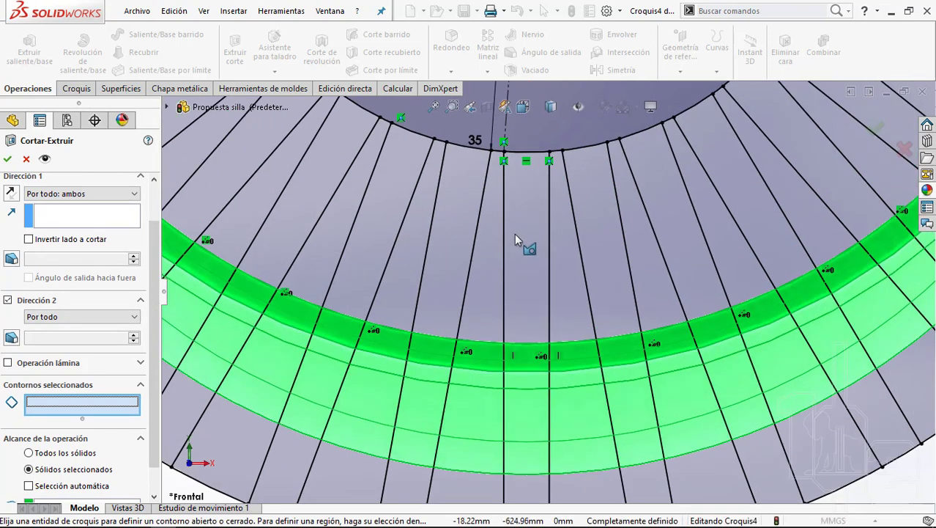
pyautogui.click(482, 306)
pyautogui.click(403, 314)
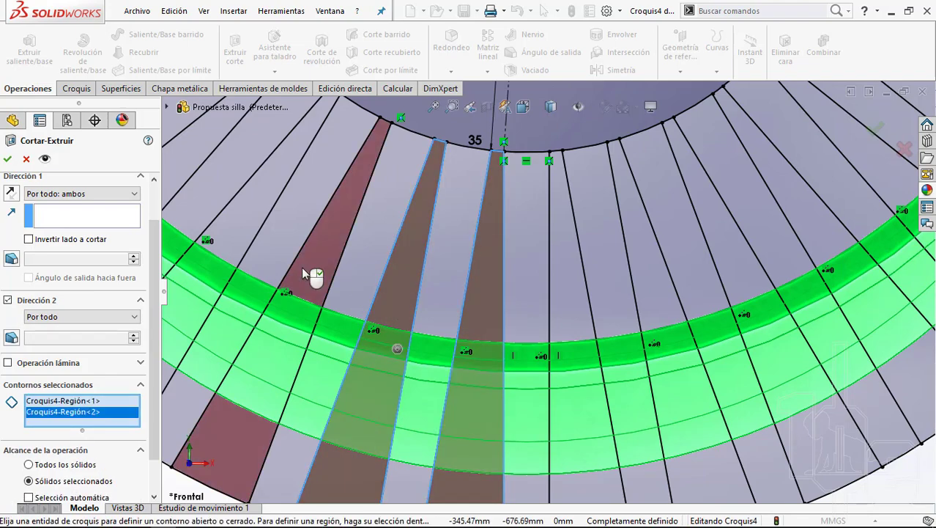
pyautogui.click(302, 270)
pyautogui.scroll(3, 513, 264)
pyautogui.scroll(-3, 473, 272)
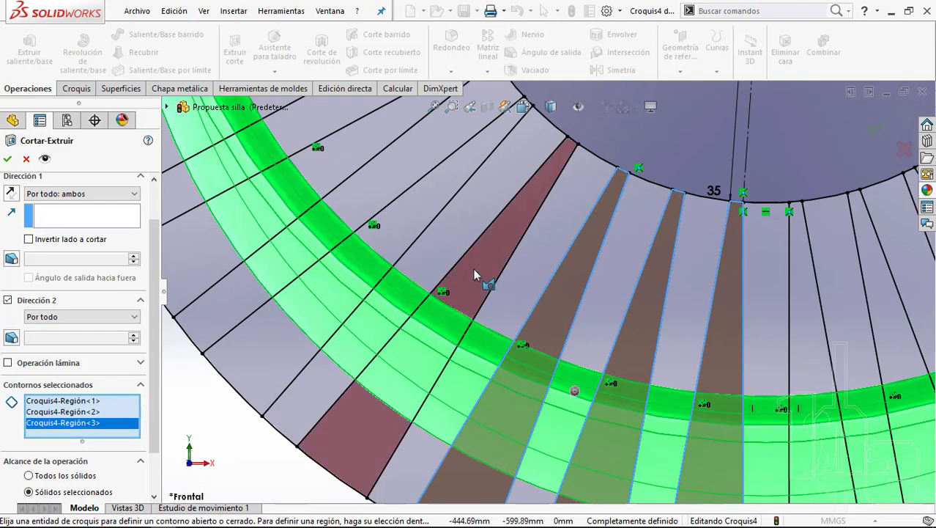
pyautogui.click(438, 231)
pyautogui.click(398, 215)
pyautogui.scroll(3, 398, 216)
pyautogui.scroll(-2, 515, 262)
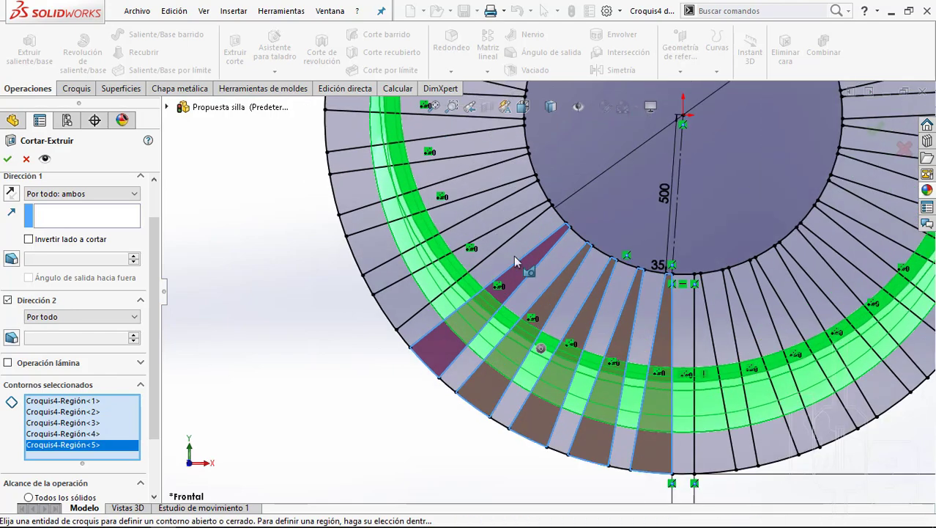
pyautogui.scroll(-1, 516, 261)
pyautogui.scroll(-1, 504, 256)
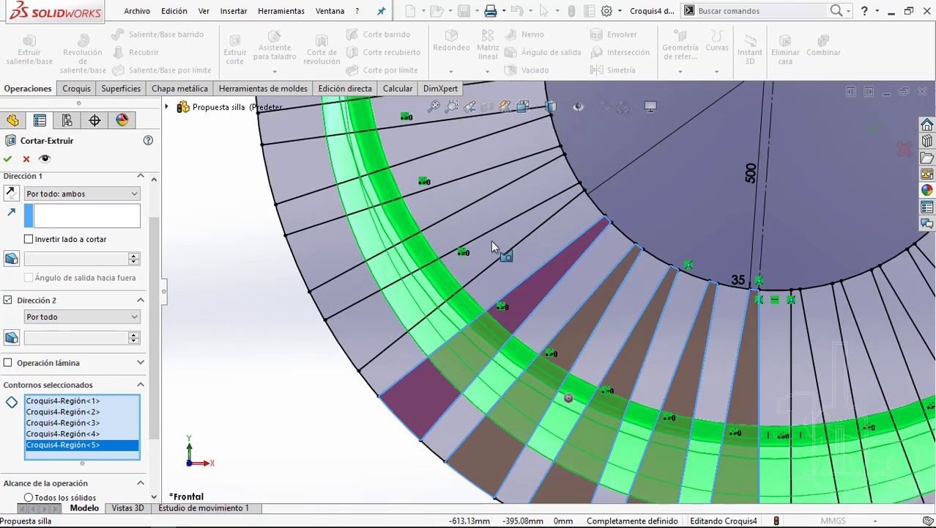
pyautogui.click(493, 246)
pyautogui.click(470, 202)
pyautogui.scroll(1, 477, 194)
pyautogui.scroll(2, 513, 198)
pyautogui.scroll(2, 573, 211)
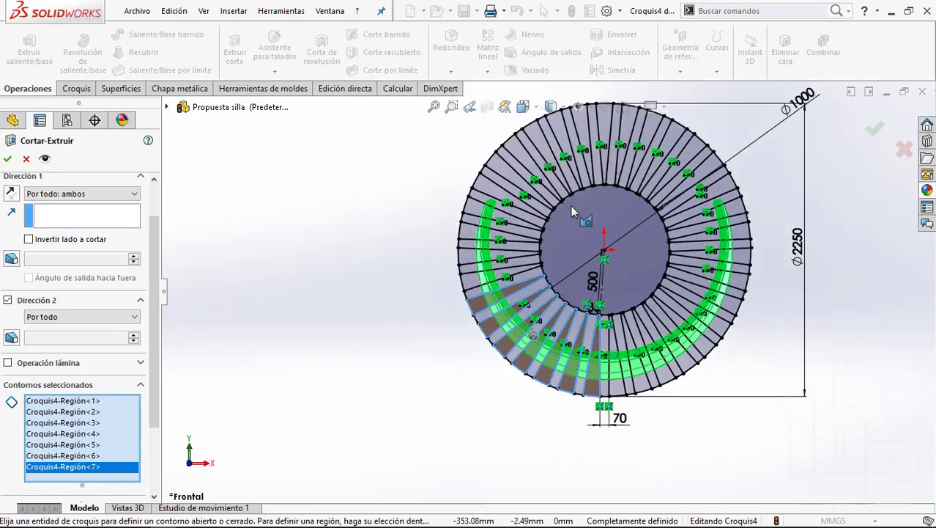
pyautogui.scroll(-1, 557, 241)
pyautogui.scroll(-1, 506, 345)
pyautogui.scroll(-1, 498, 388)
pyautogui.scroll(-2, 429, 444)
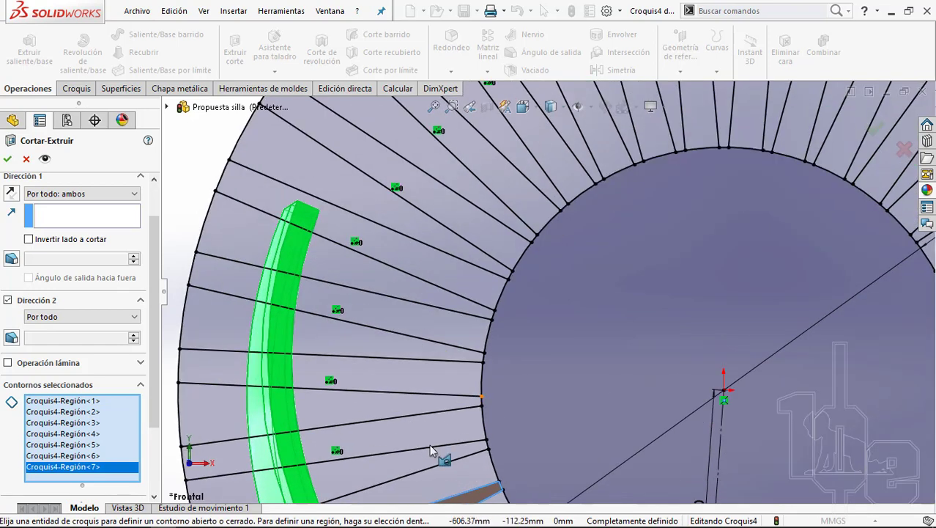
pyautogui.scroll(2, 430, 444)
pyautogui.scroll(-1, 429, 444)
pyautogui.scroll(-1, 413, 402)
# Step: Add more alternating strips on the left and right of the ring to the selection
pyautogui.click(407, 396)
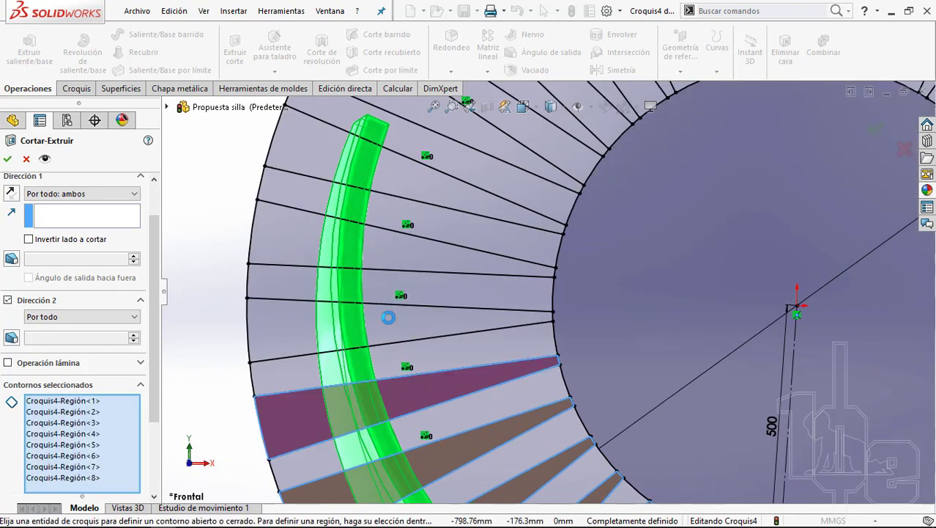
pyautogui.click(388, 316)
pyautogui.click(407, 226)
pyautogui.click(409, 180)
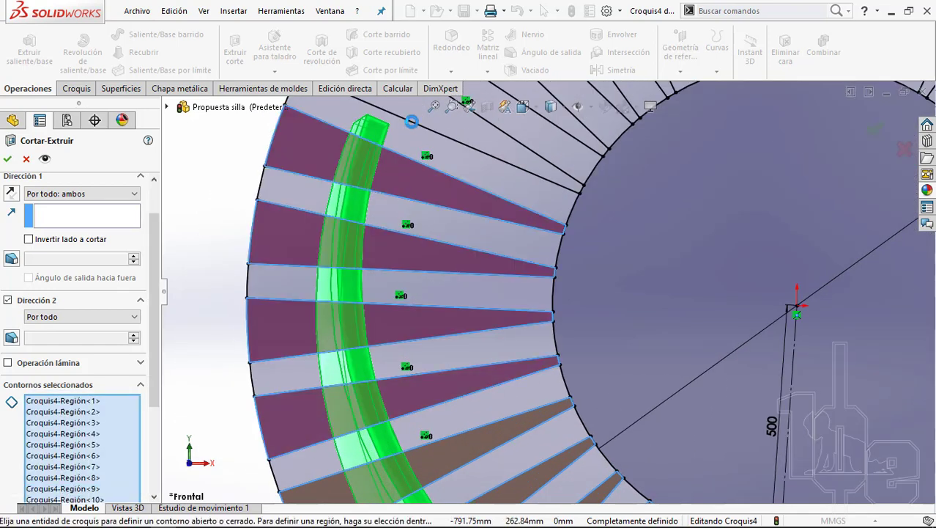
pyautogui.scroll(-3, 396, 117)
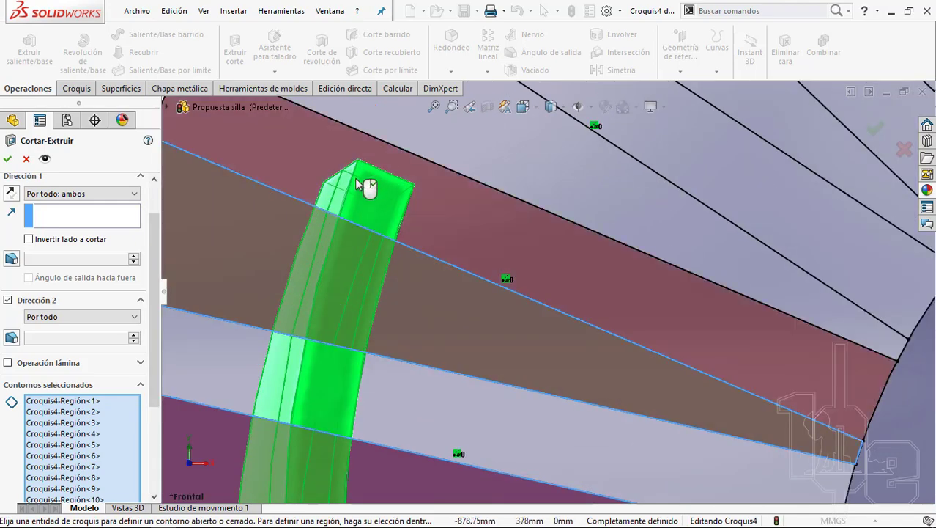
pyautogui.scroll(3, 510, 227)
pyautogui.scroll(3, 527, 242)
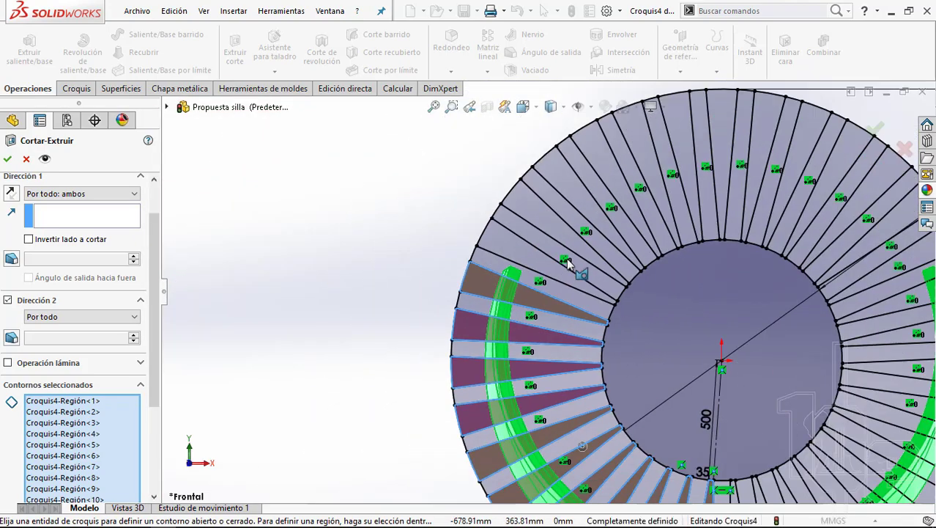
pyautogui.scroll(2, 655, 331)
pyautogui.scroll(-2, 652, 333)
pyautogui.scroll(-1, 616, 348)
pyautogui.scroll(-2, 579, 359)
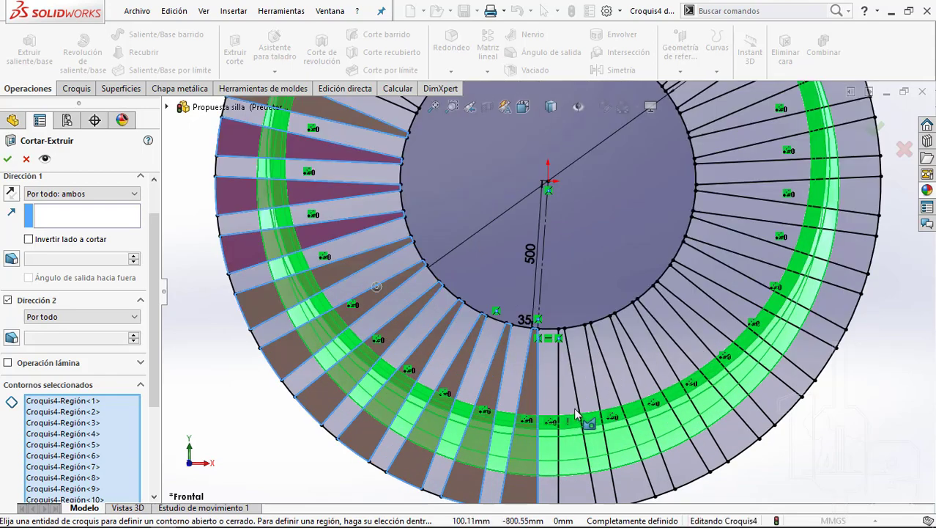
pyautogui.scroll(-2, 541, 368)
pyautogui.scroll(2, 548, 349)
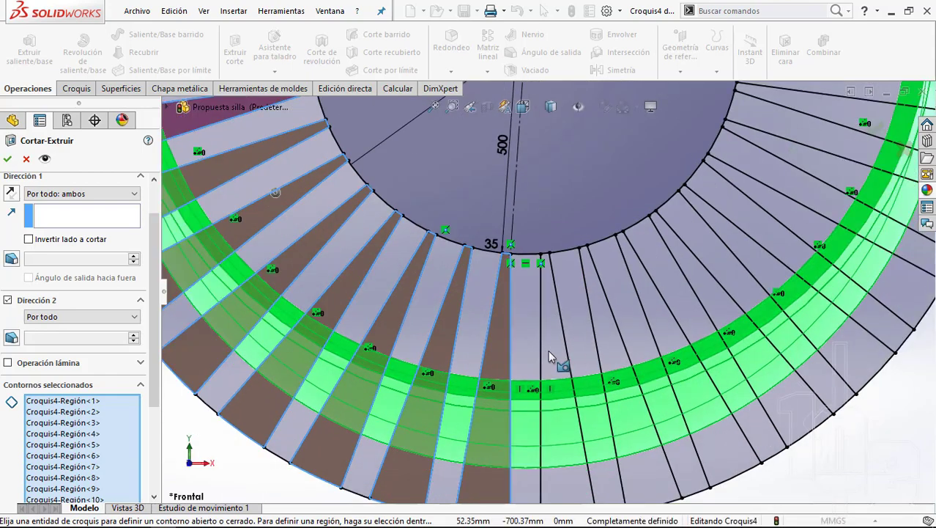
pyautogui.scroll(2, 549, 330)
pyautogui.scroll(-1, 549, 307)
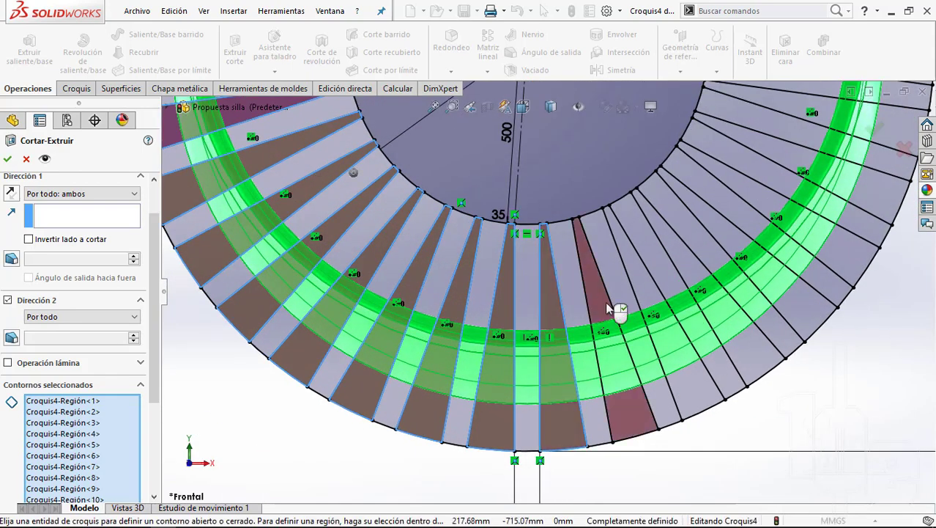
pyautogui.click(630, 294)
pyautogui.click(667, 274)
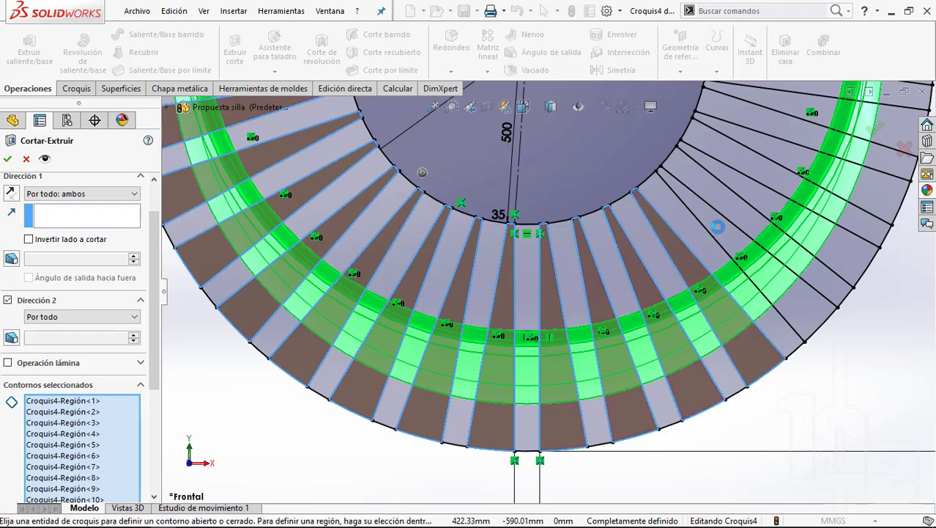
pyautogui.scroll(4, 707, 231)
pyautogui.scroll(-2, 645, 263)
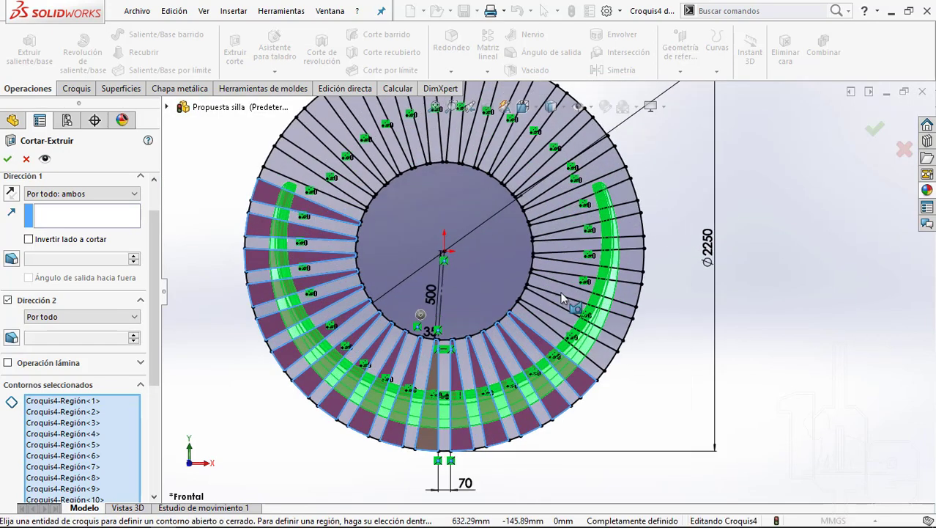
pyautogui.scroll(-3, 560, 303)
# Step: Pick the remaining upper-right strips and apply the cut, keeping all resulting bodies
pyautogui.click(548, 350)
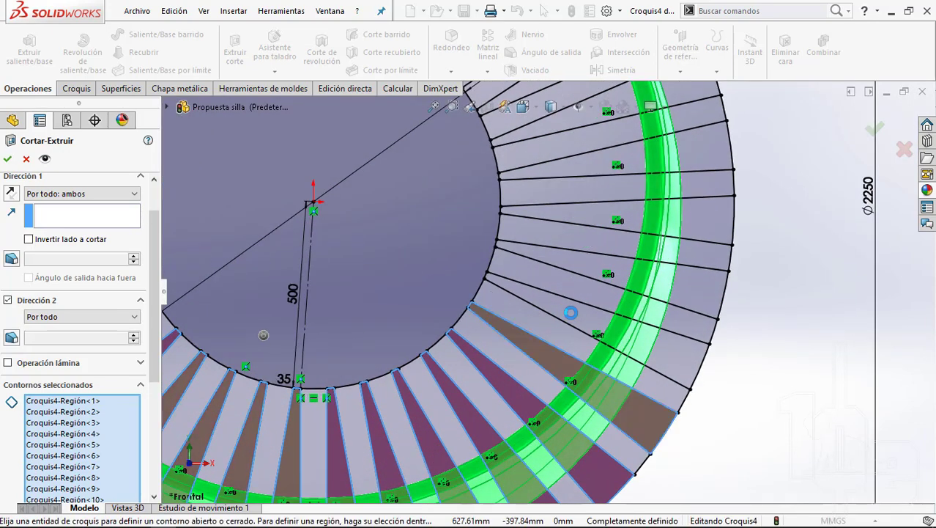
pyautogui.click(597, 263)
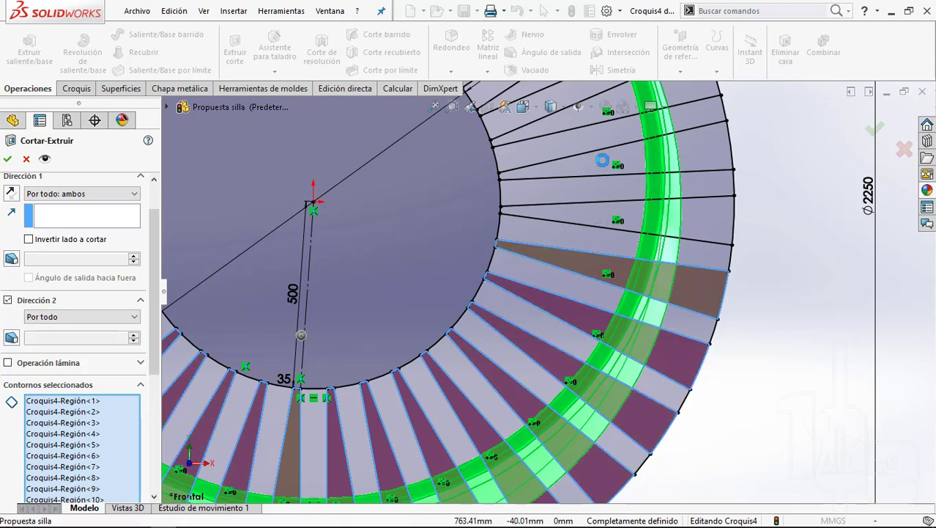
pyautogui.click(602, 218)
pyautogui.scroll(2, 597, 172)
pyautogui.scroll(-1, 597, 176)
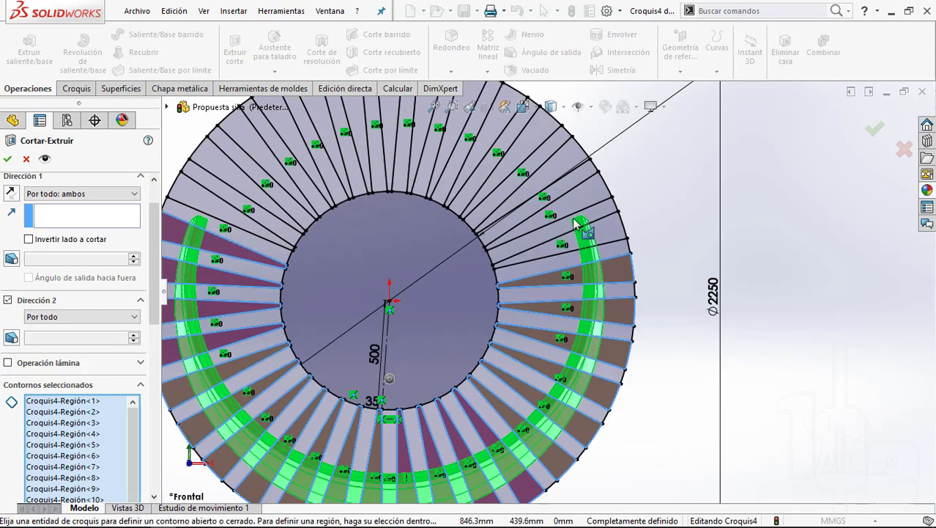
pyautogui.scroll(-3, 557, 278)
pyautogui.click(492, 287)
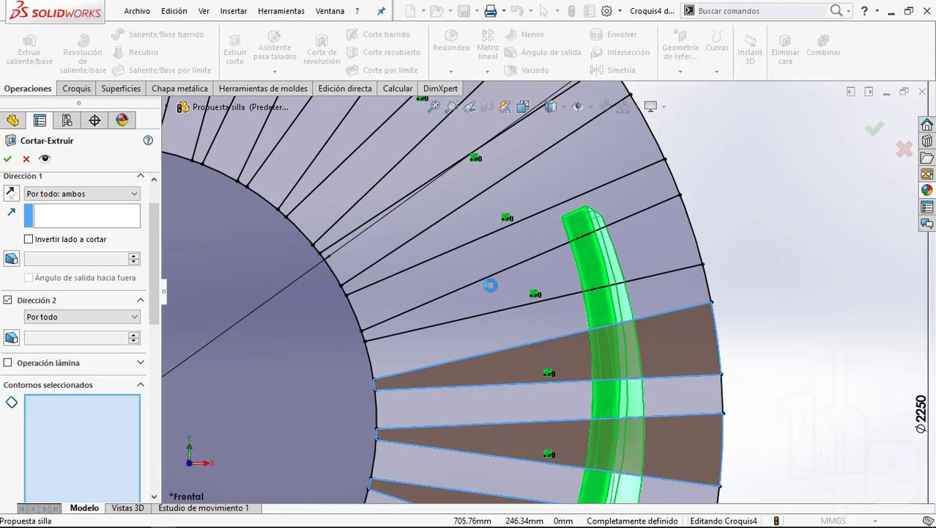
pyautogui.scroll(-1, 601, 253)
pyautogui.scroll(1, 612, 260)
pyautogui.scroll(2, 613, 263)
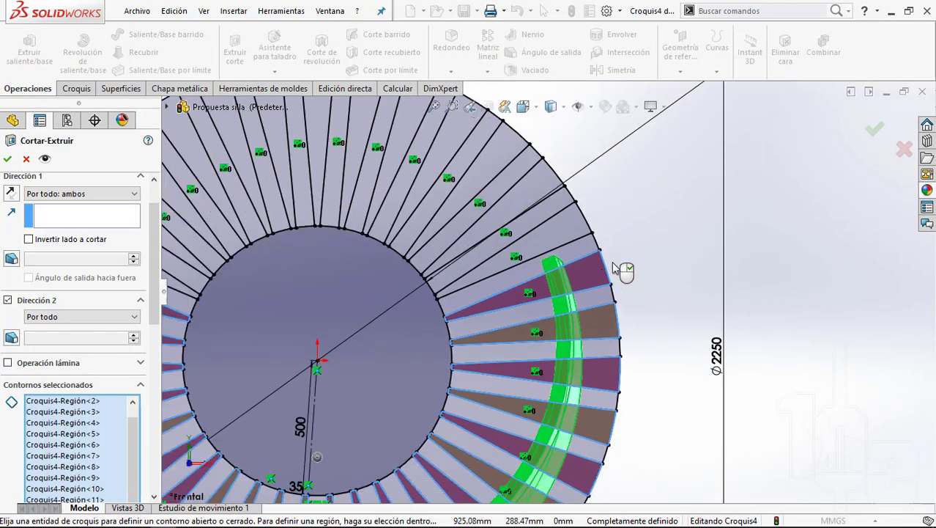
pyautogui.scroll(2, 623, 265)
pyautogui.moveTo(604, 275); pyautogui.dragTo(553, 296, button='middle')
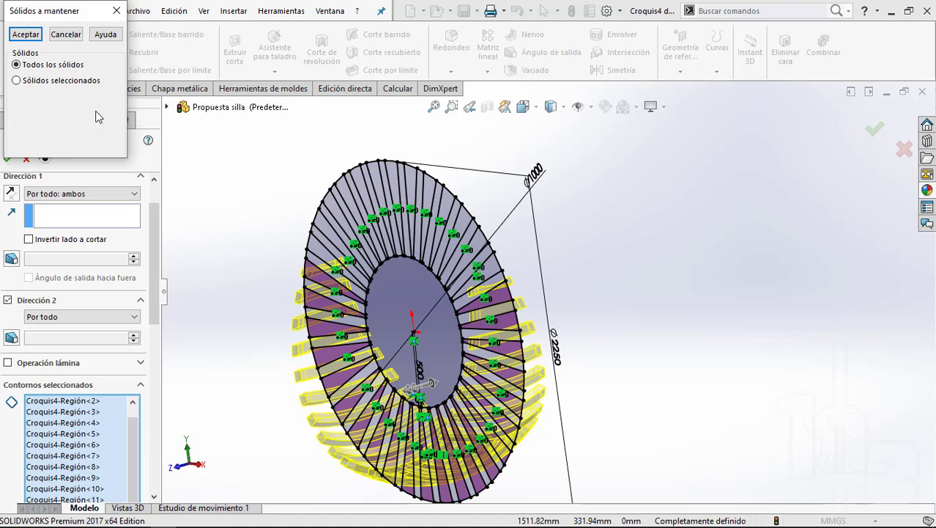
pyautogui.click(22, 36)
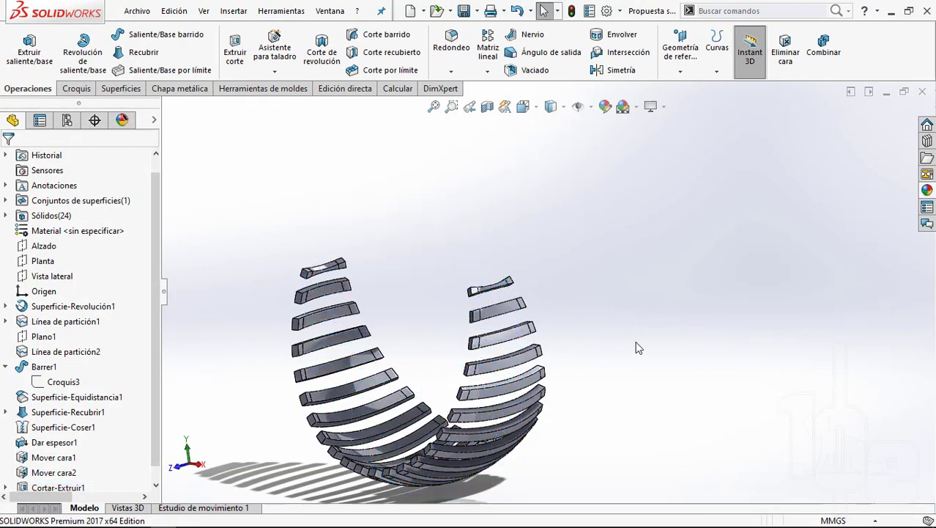
# Step: Rebuild and show the hidden swept ring body Barrer1 from the Sólidos(24) folder
pyautogui.moveTo(636, 347); pyautogui.dragTo(499, 340, button='middle')
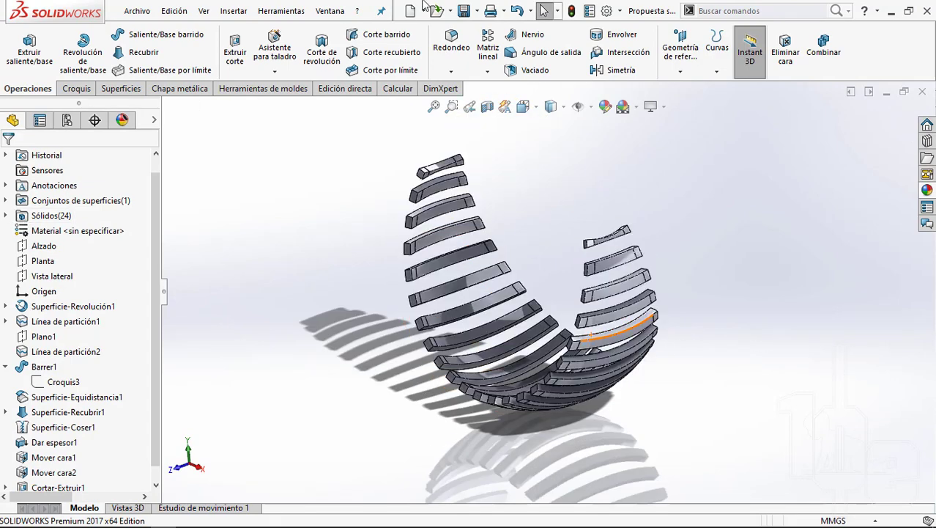
pyautogui.click(573, 11)
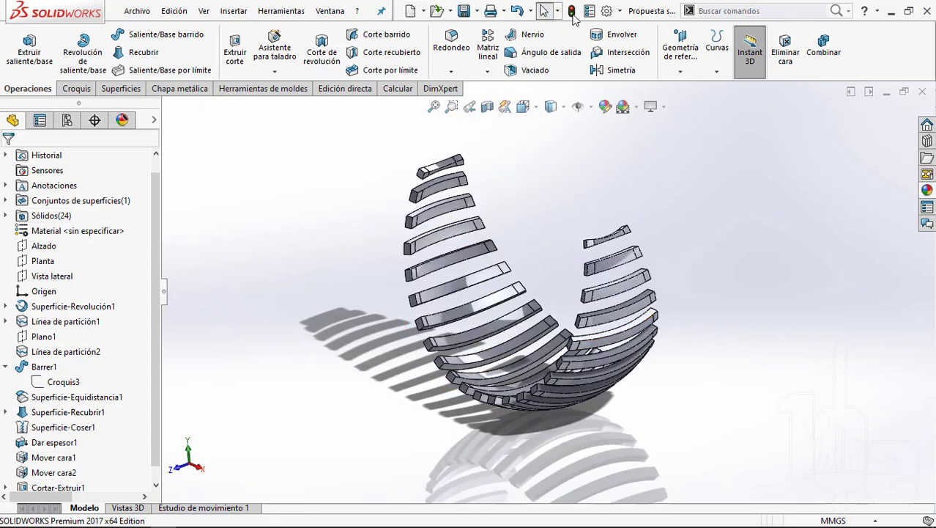
pyautogui.click(6, 215)
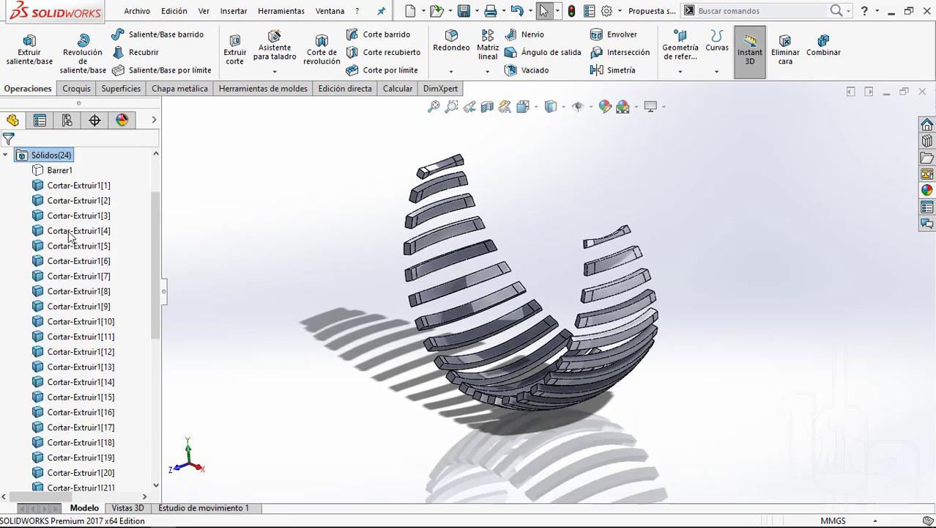
pyautogui.click(60, 170)
# Step: Orbit to inspect the ring frame with its slats, then collapse the Sólidos folder
pyautogui.moveTo(176, 273); pyautogui.dragTo(543, 303, button='middle')
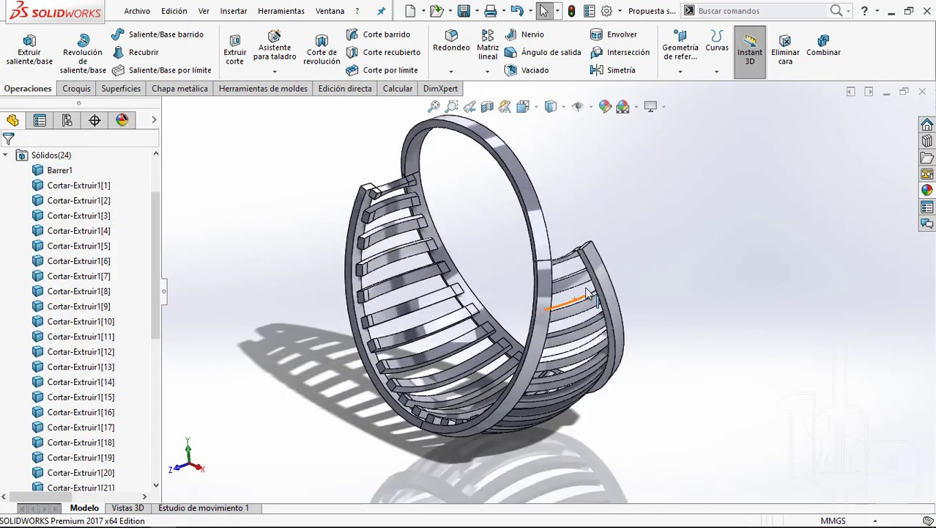
pyautogui.scroll(-3, 449, 209)
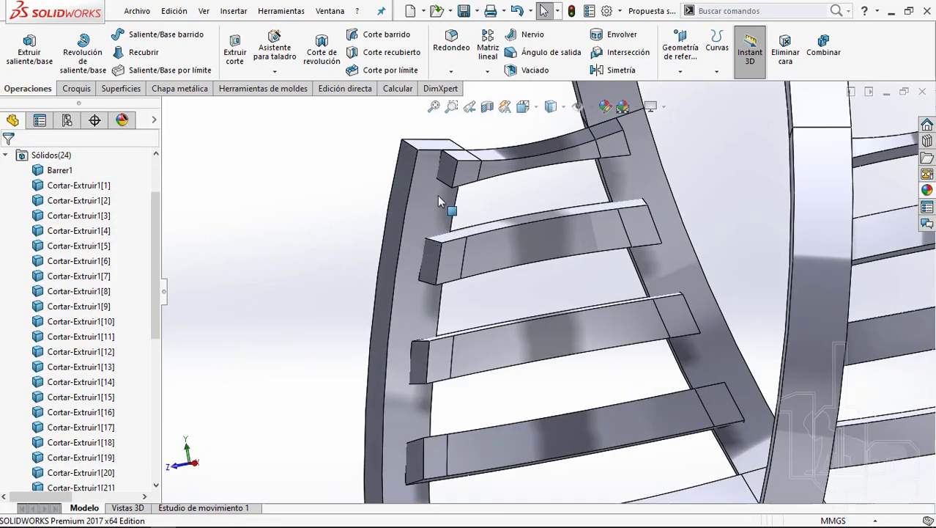
pyautogui.scroll(-2, 449, 197)
pyautogui.scroll(-2, 478, 207)
pyautogui.scroll(5, 478, 206)
pyautogui.moveTo(606, 356); pyautogui.dragTo(613, 388, button='middle')
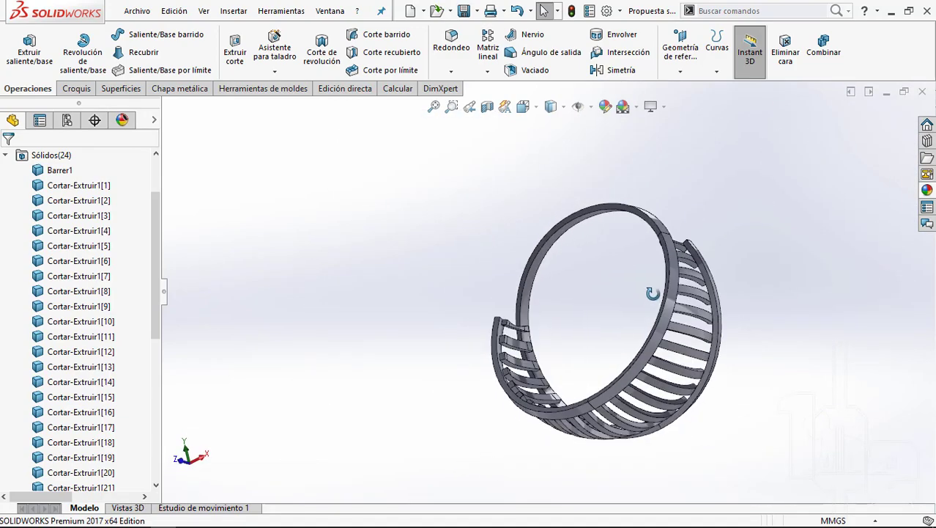
pyautogui.scroll(-5, 613, 388)
pyautogui.scroll(-2, 526, 357)
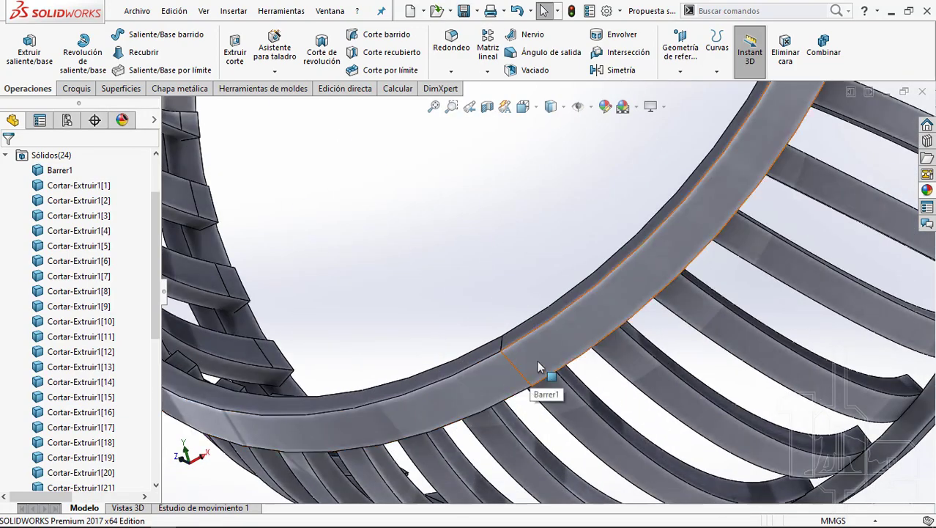
pyautogui.moveTo(533, 379)
pyautogui.mouseDown(button='middle')
pyautogui.moveTo(561, 309)
pyautogui.moveTo(554, 314)
pyautogui.moveTo(565, 239)
pyautogui.moveTo(564, 322)
pyautogui.mouseUp(button='middle')
pyautogui.scroll(3, 503, 382)
pyautogui.scroll(-5, 503, 383)
pyautogui.scroll(-2, 515, 390)
pyautogui.scroll(5, 515, 391)
pyautogui.scroll(3, 537, 320)
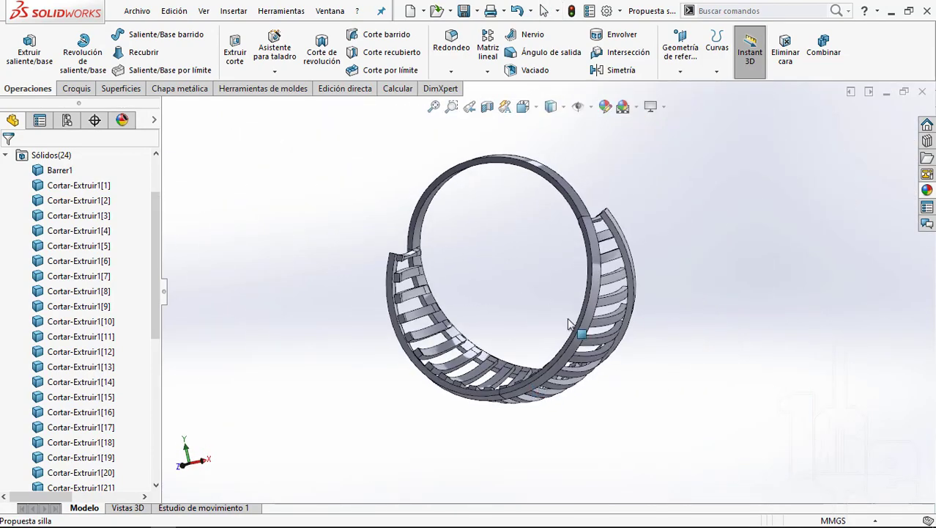
pyautogui.click(5, 155)
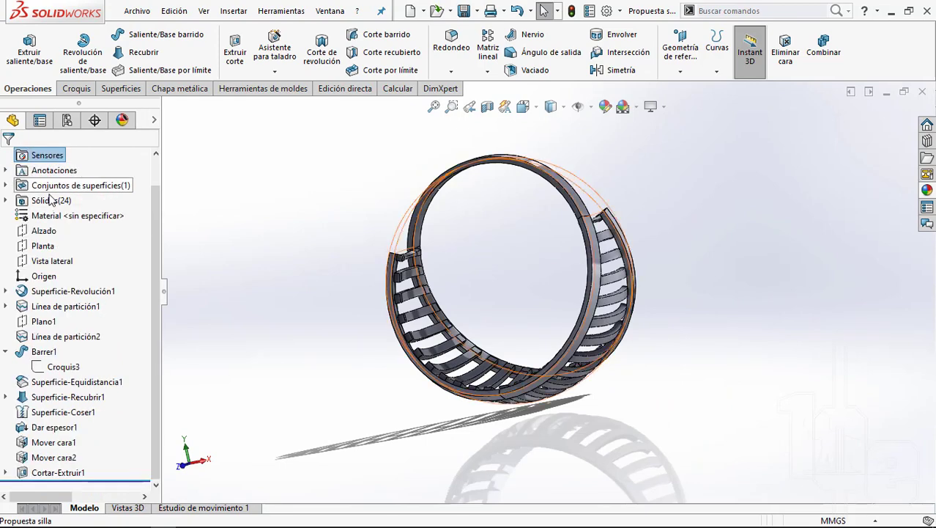
# Step: Start a new sketch on the Alzado plane
pyautogui.click(38, 230)
pyautogui.click(46, 216)
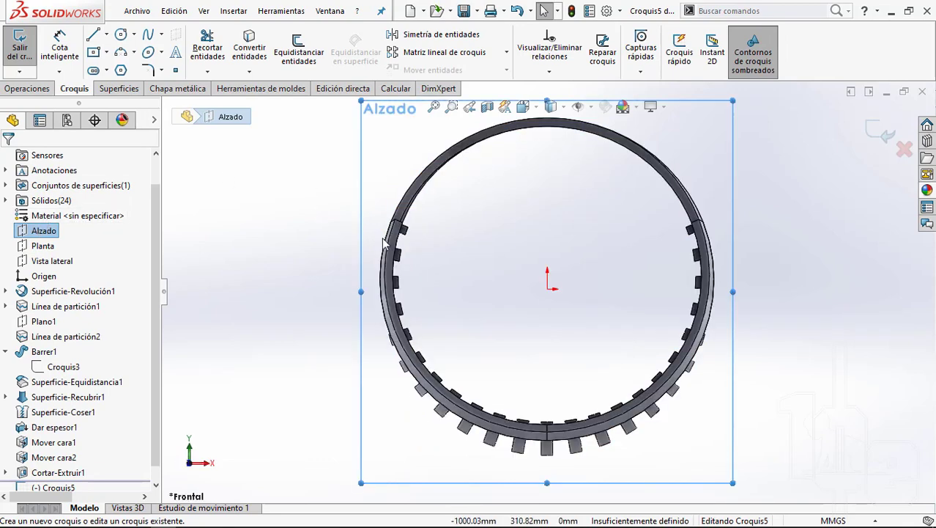
pyautogui.write('l')
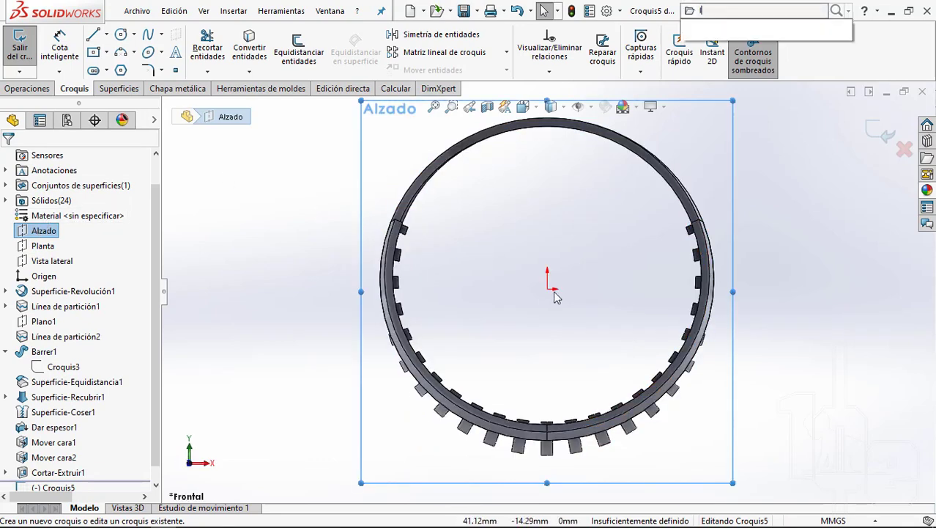
pyautogui.press('Down')
pyautogui.press('Down')
pyautogui.press('Down')
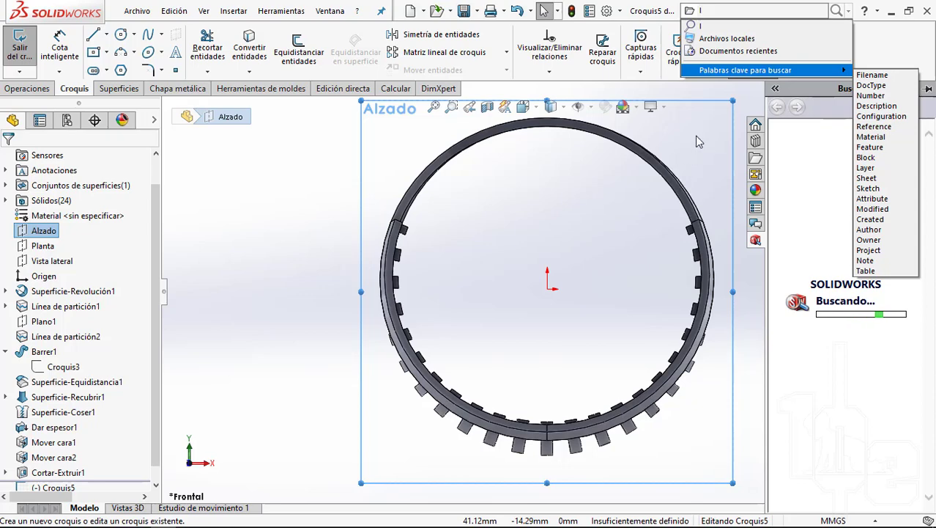
pyautogui.click(699, 142)
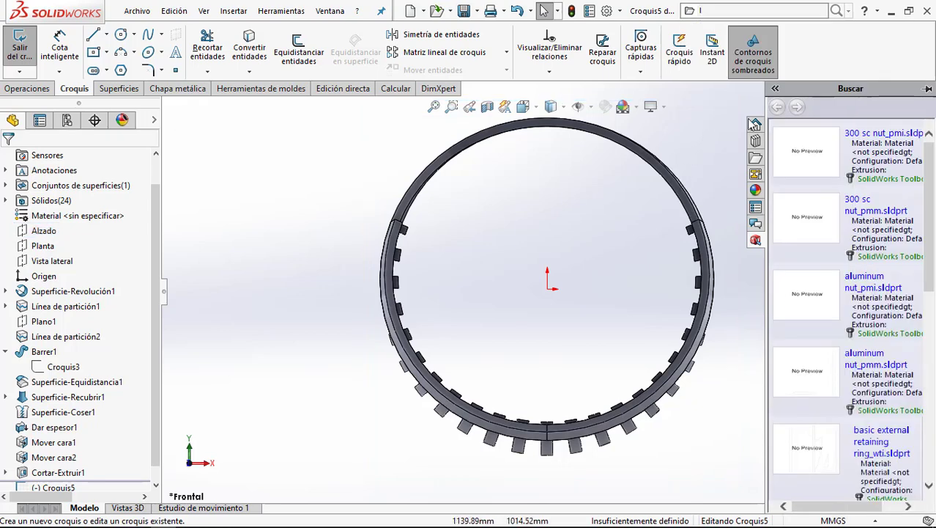
pyautogui.click(775, 89)
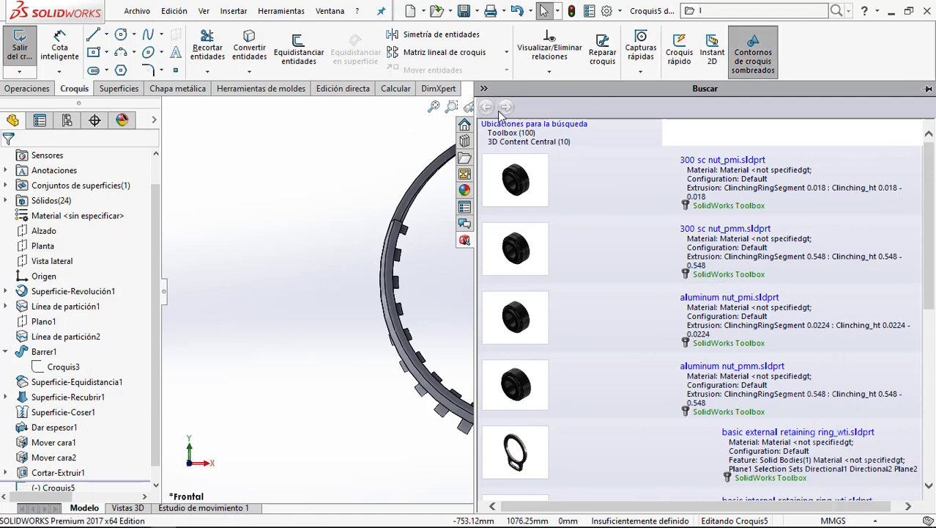
pyautogui.click(486, 87)
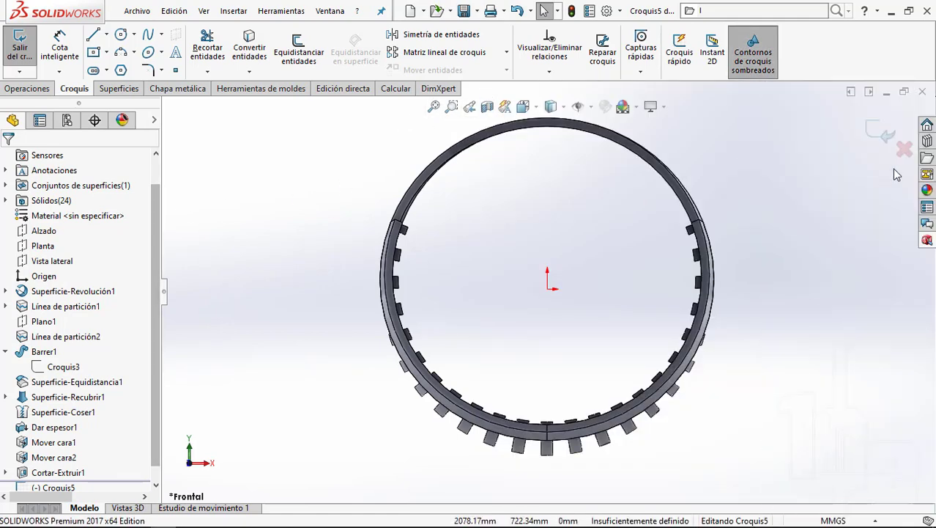
# Step: Draw a vertical line from the sketch origin down past the bottom slat
pyautogui.press('l')
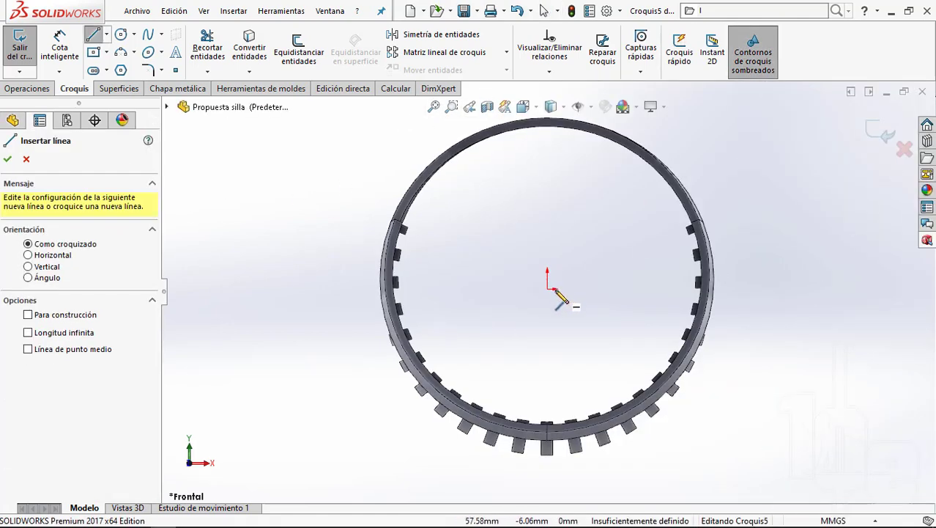
pyautogui.click(546, 290)
pyautogui.scroll(-3, 550, 410)
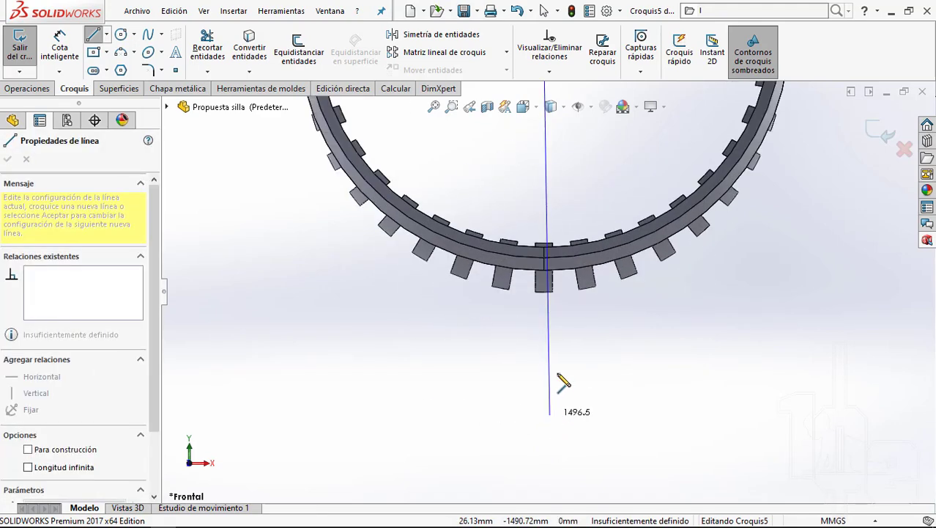
pyautogui.scroll(-3, 560, 382)
pyautogui.scroll(-2, 557, 309)
pyautogui.click(517, 337)
pyautogui.press('Escape')
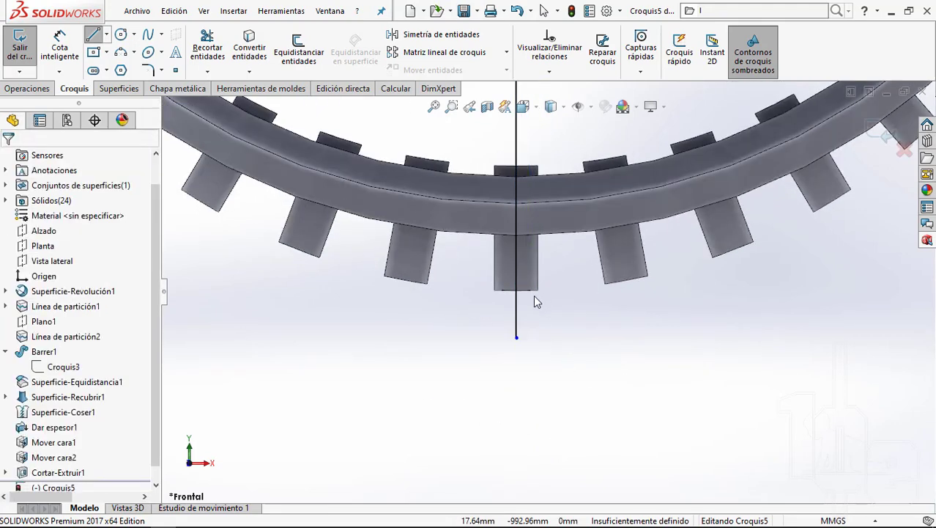
pyautogui.click(516, 271)
pyautogui.scroll(3, 550, 331)
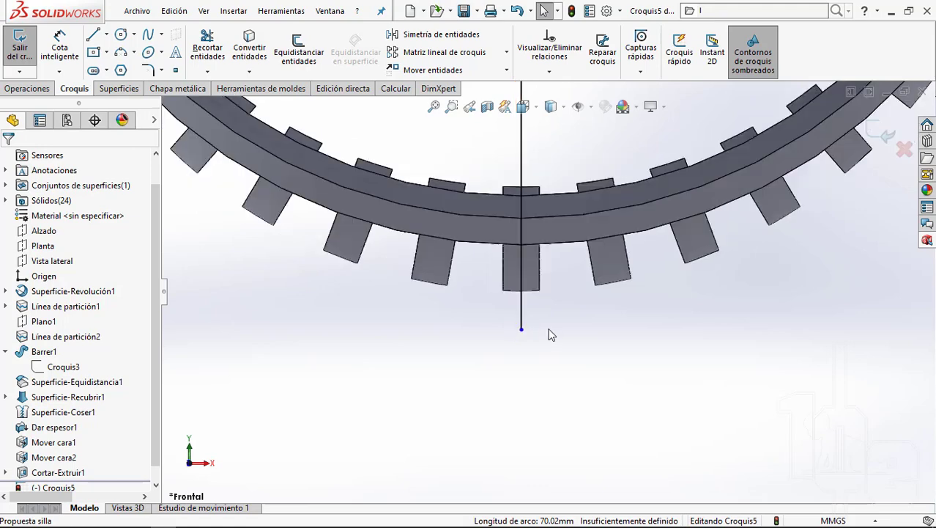
pyautogui.scroll(5, 550, 331)
pyautogui.moveTo(549, 331)
pyautogui.mouseDown(button='middle')
pyautogui.moveTo(524, 330)
pyautogui.moveTo(505, 315)
pyautogui.mouseUp(button='middle')
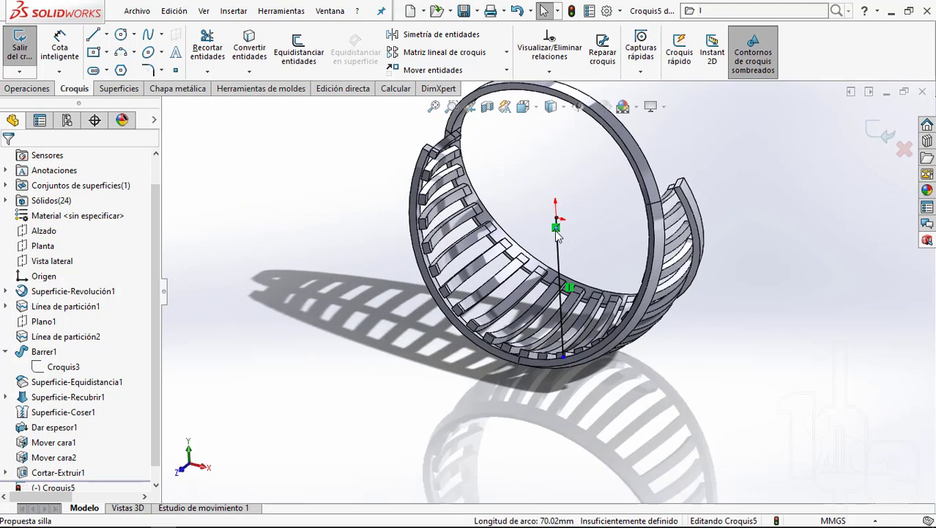
pyautogui.click(120, 89)
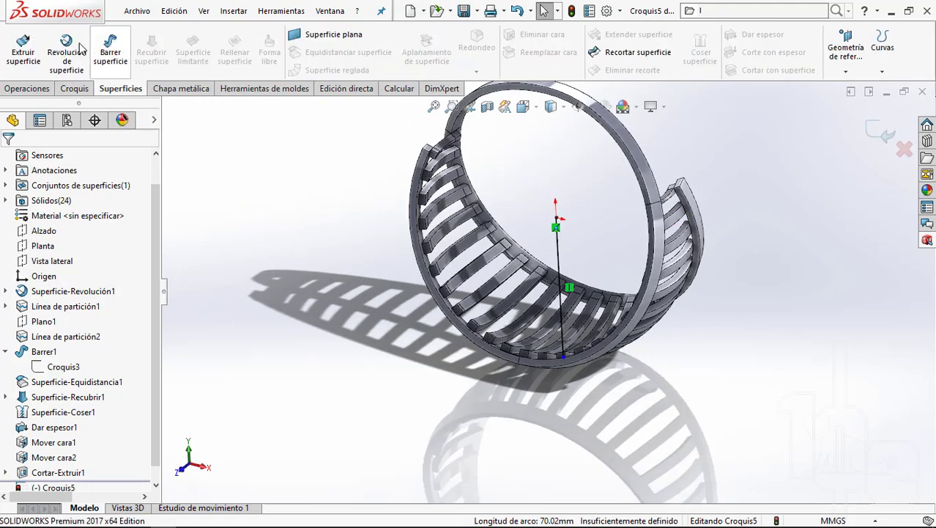
# Step: Extrude the vertical line into a mid-plane surface 1337 mm deep through the chair
pyautogui.click(23, 48)
pyautogui.click(85, 241)
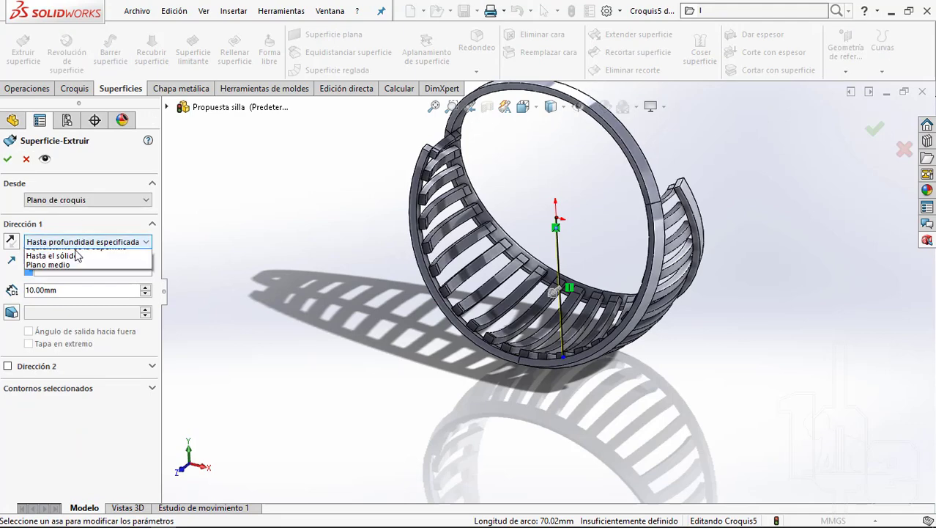
pyautogui.click(62, 318)
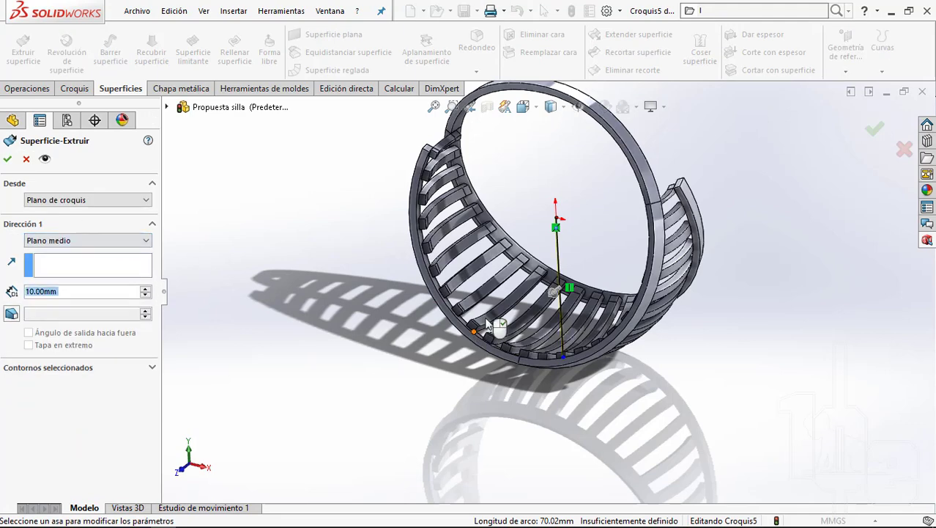
pyautogui.click(555, 293)
pyautogui.moveTo(664, 448); pyautogui.dragTo(589, 373, button='middle')
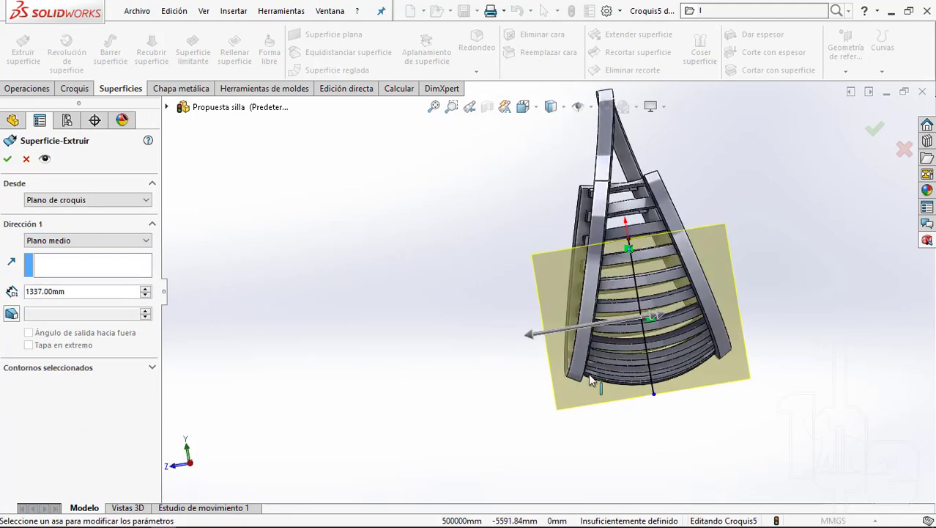
pyautogui.scroll(-5, 588, 373)
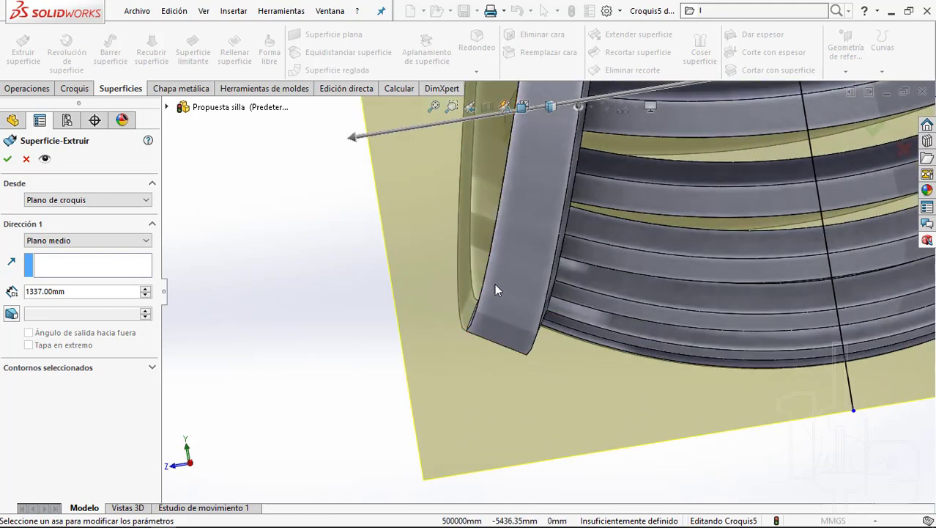
pyautogui.scroll(5, 506, 240)
pyautogui.moveTo(657, 225); pyautogui.dragTo(642, 197, button='middle')
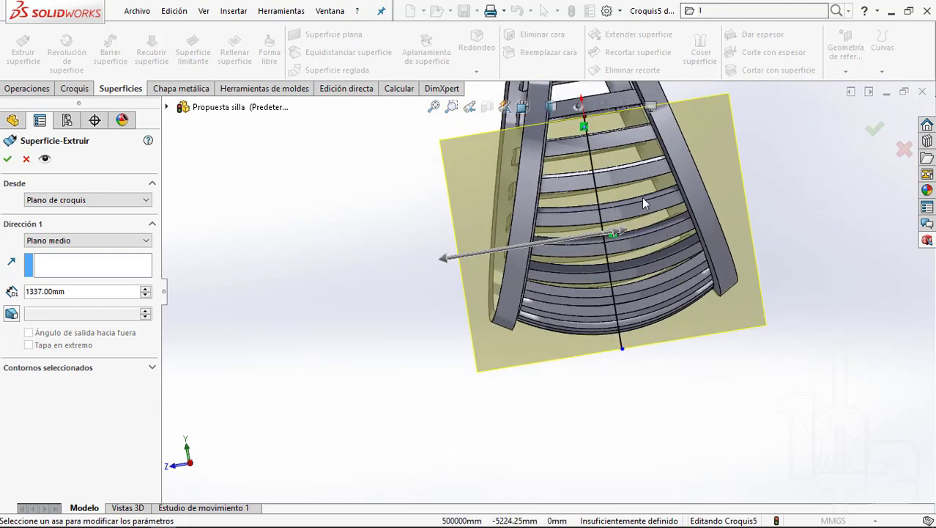
pyautogui.click(874, 129)
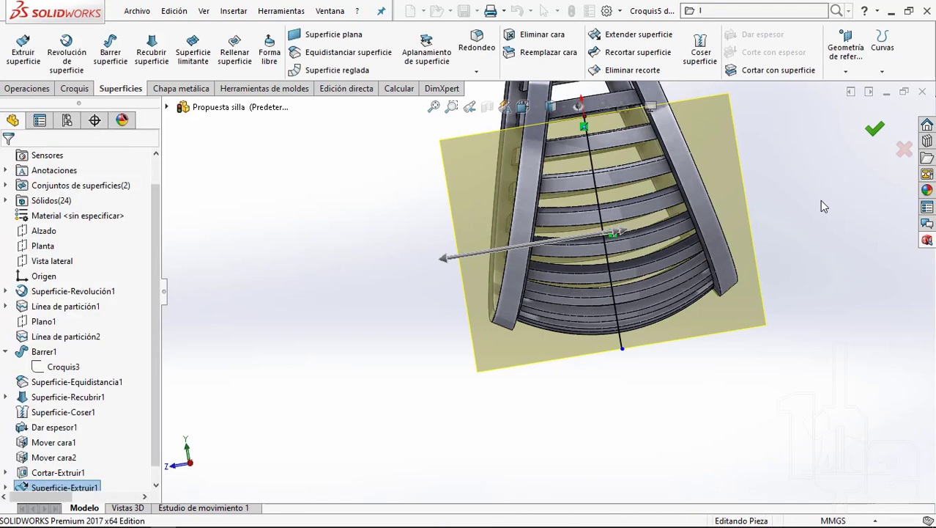
pyautogui.scroll(5, 438, 237)
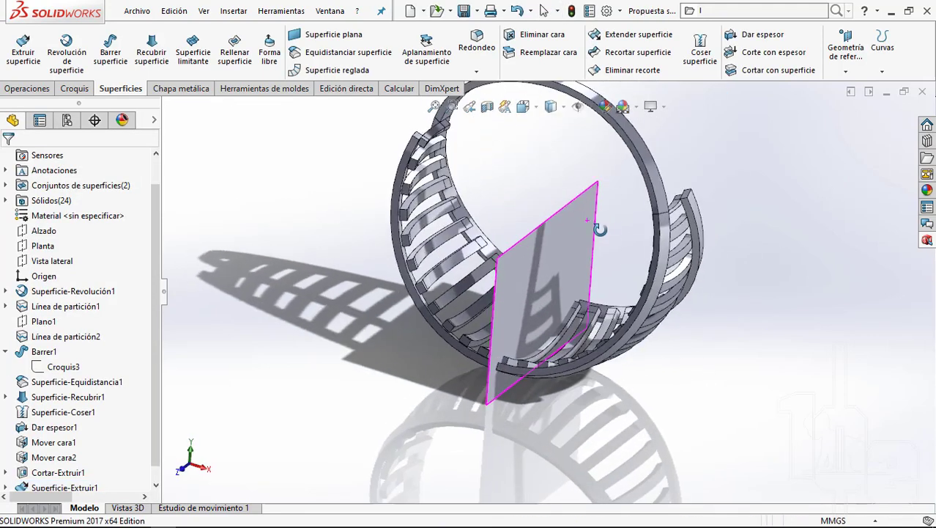
pyautogui.moveTo(437, 237)
pyautogui.mouseDown(button='middle')
pyautogui.moveTo(608, 215)
pyautogui.moveTo(489, 357)
pyautogui.mouseUp(button='middle')
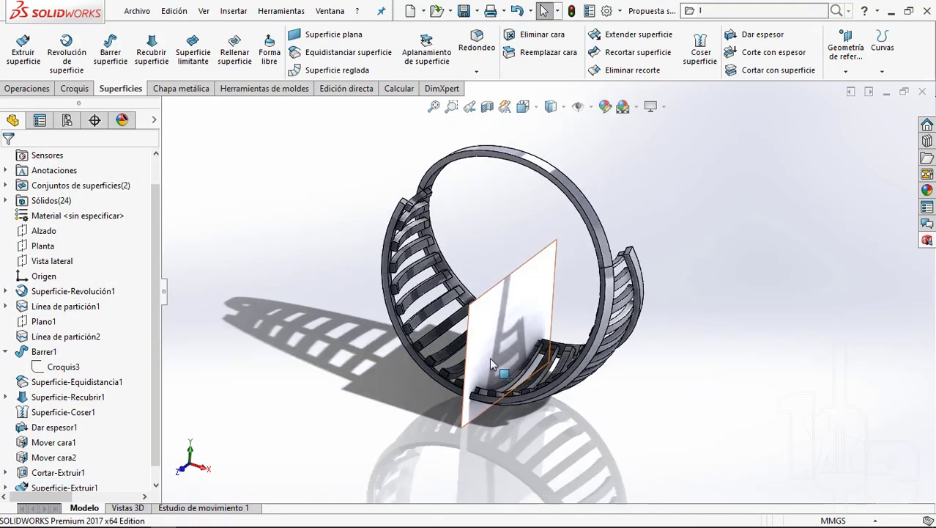
# Step: Circular-pattern the Superficie-Extruir1 body about its edge, 35 instances over 360°
pyautogui.click(14, 89)
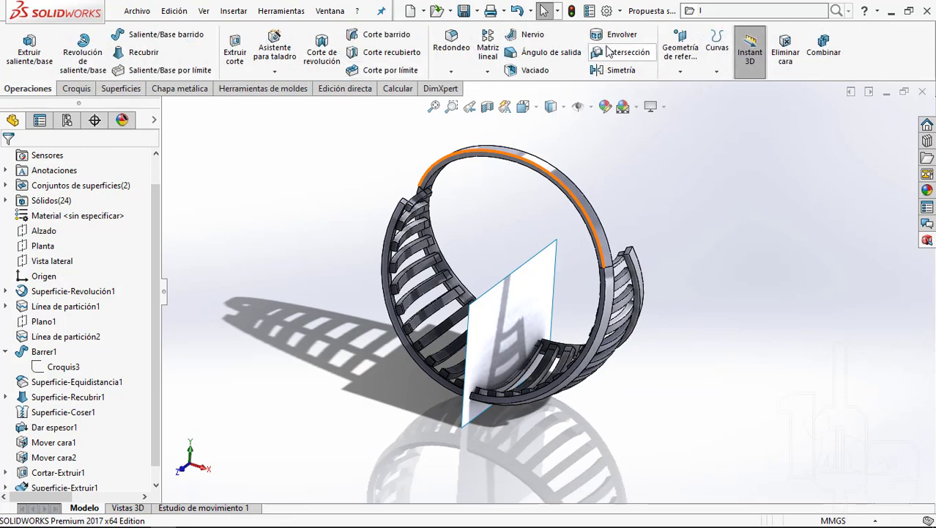
pyautogui.click(487, 71)
pyautogui.click(521, 104)
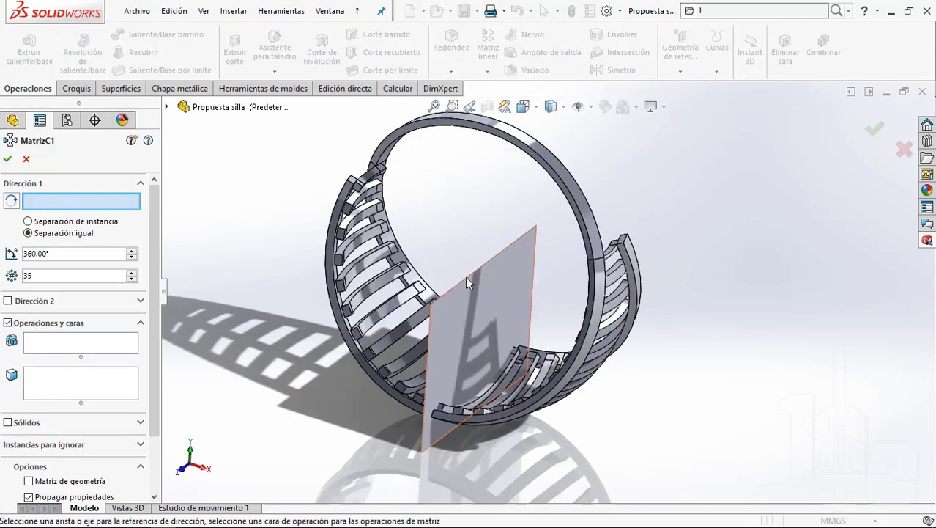
pyautogui.scroll(-3, 466, 276)
pyautogui.click(525, 235)
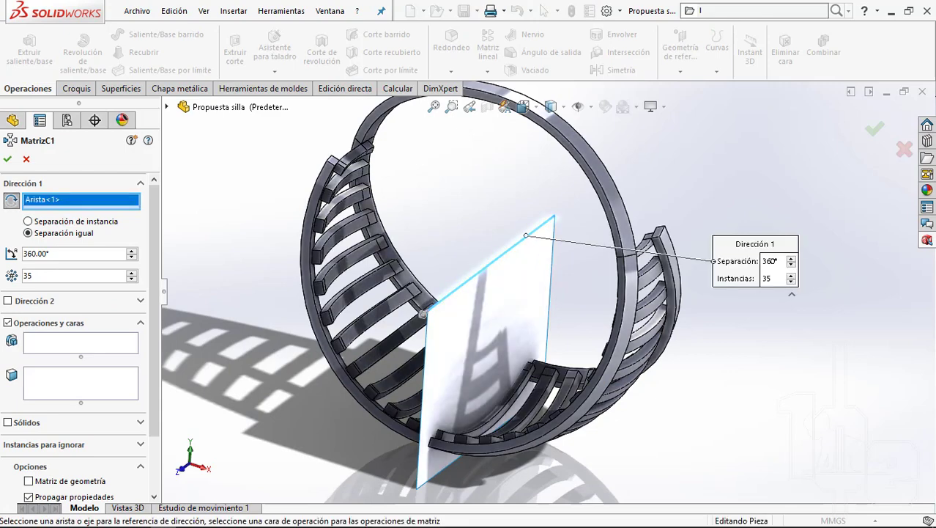
pyautogui.click(40, 423)
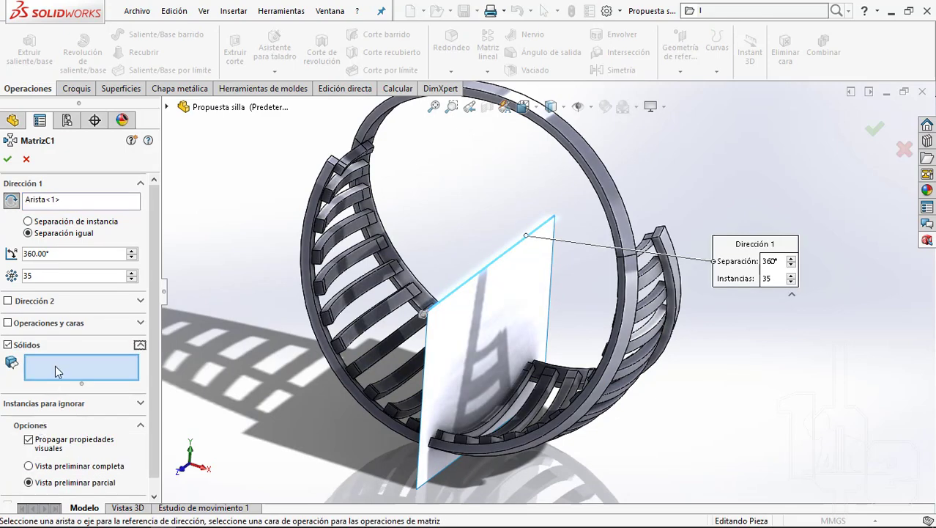
pyautogui.click(497, 309)
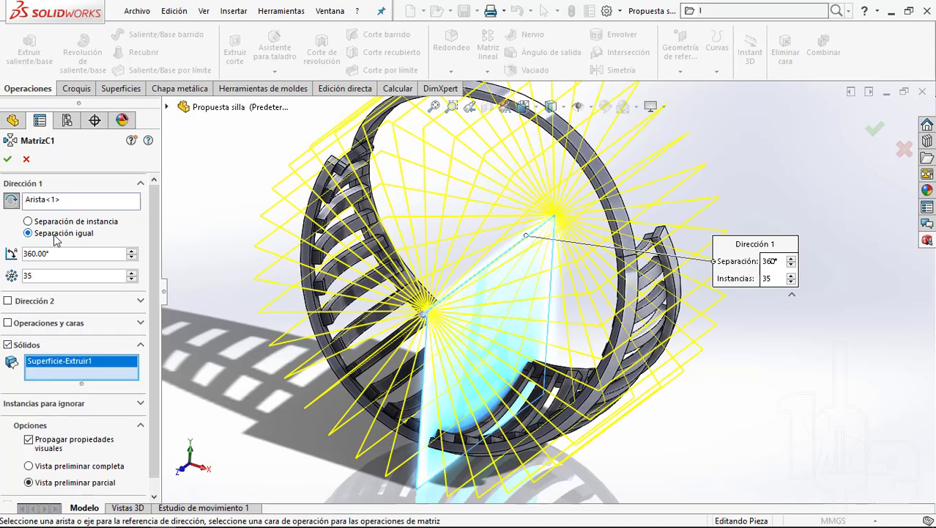
pyautogui.click(8, 159)
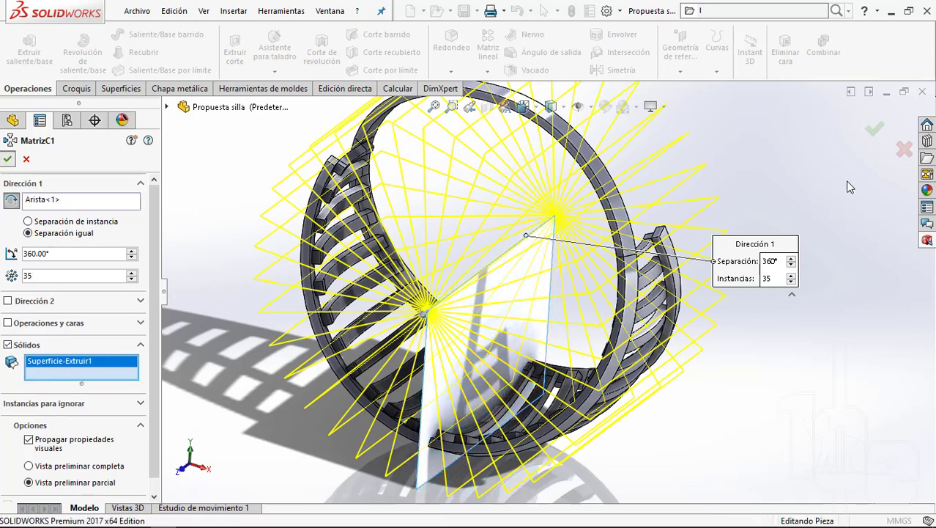
pyautogui.moveTo(457, 227)
pyautogui.mouseDown(button='middle')
pyautogui.moveTo(492, 251)
pyautogui.moveTo(513, 242)
pyautogui.mouseUp(button='middle')
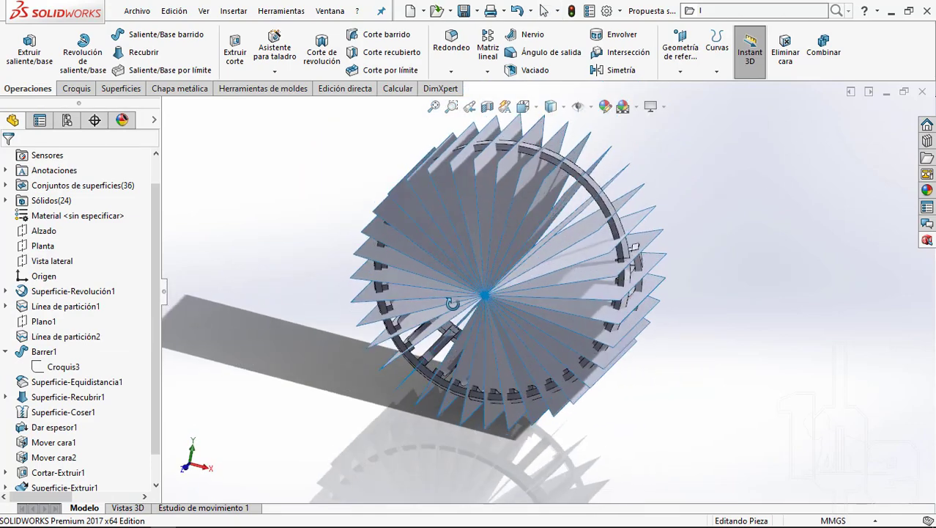
pyautogui.click(44, 185)
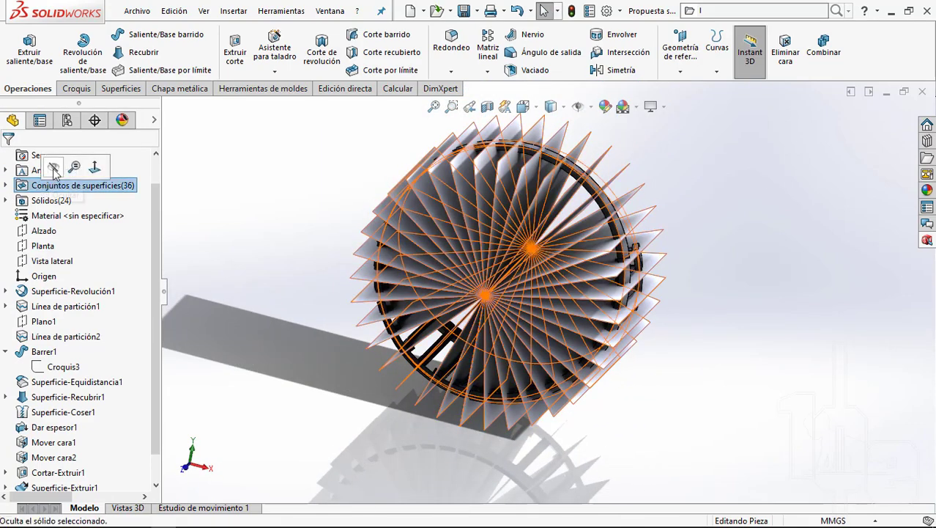
# Step: Hide the surface bodies and start a sketch on the Vista lateral plane, viewed normal to it
pyautogui.click(53, 170)
pyautogui.moveTo(491, 244)
pyautogui.mouseDown(button='middle')
pyautogui.moveTo(491, 271)
pyautogui.moveTo(545, 233)
pyautogui.moveTo(513, 242)
pyautogui.mouseUp(button='middle')
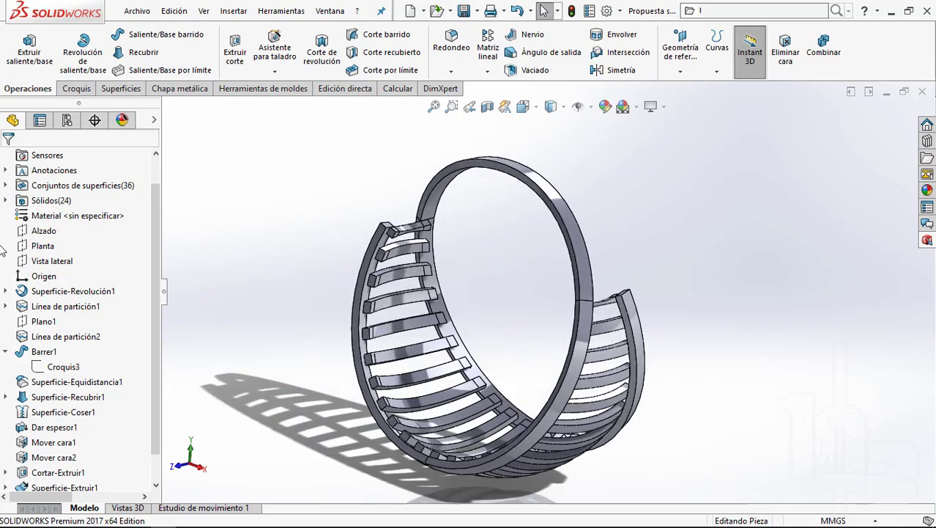
pyautogui.click(71, 262)
pyautogui.click(88, 244)
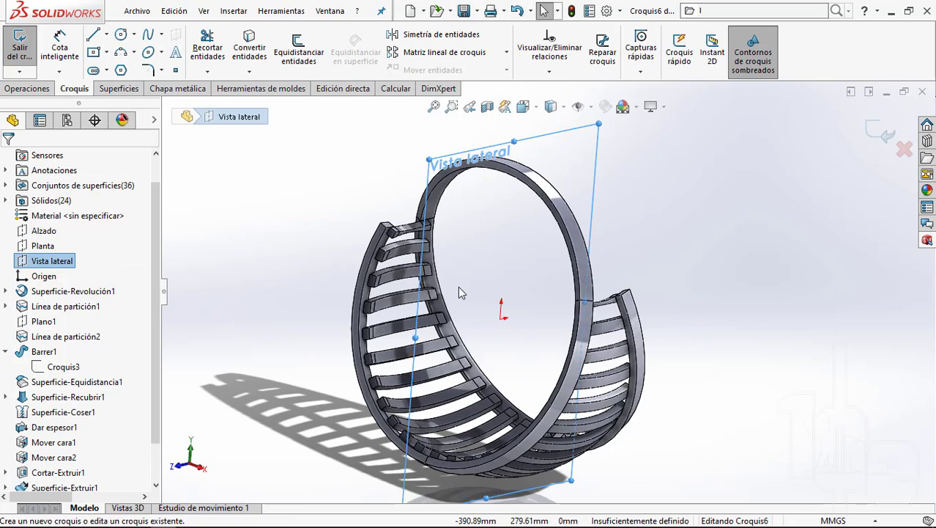
pyautogui.hotkey('ctrl', '8')
pyautogui.scroll(-3, 539, 282)
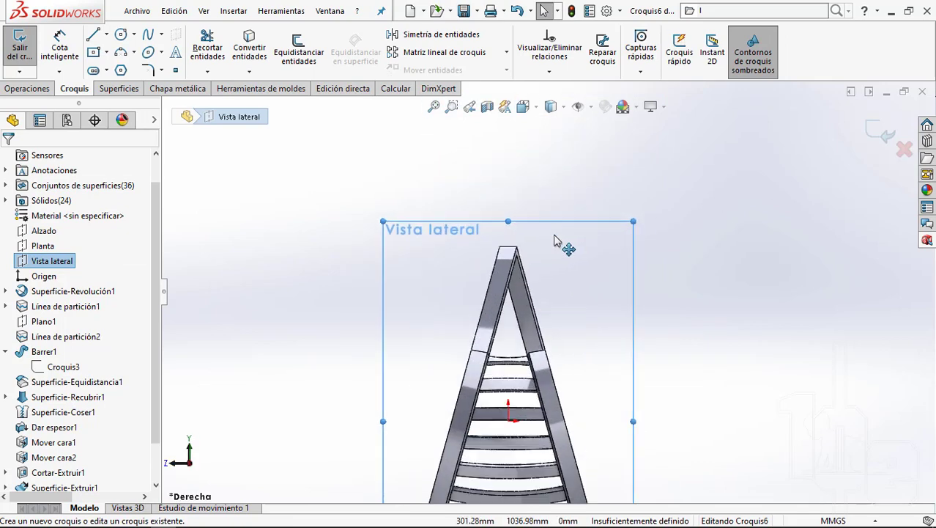
pyautogui.scroll(-3, 538, 282)
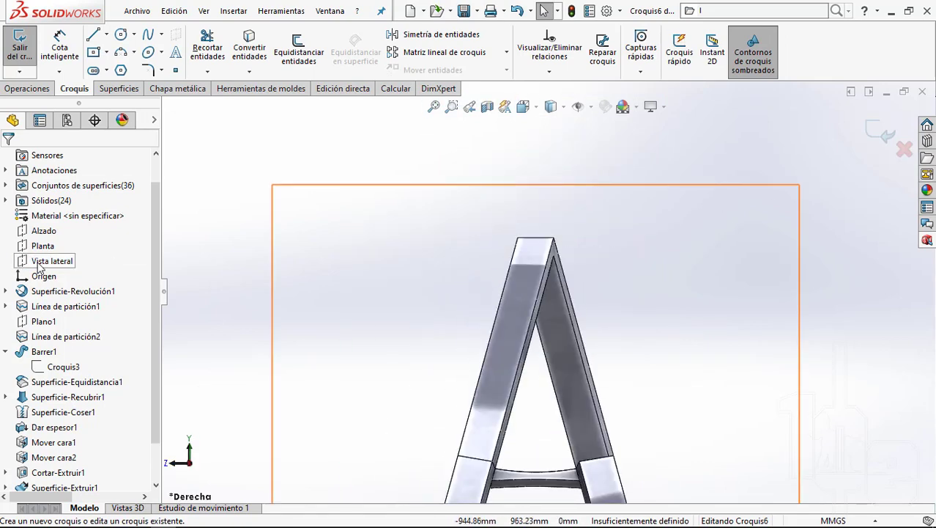
# Step: Show the Croquis3 profile and zoom in on it to begin a sketch line
pyautogui.click(54, 368)
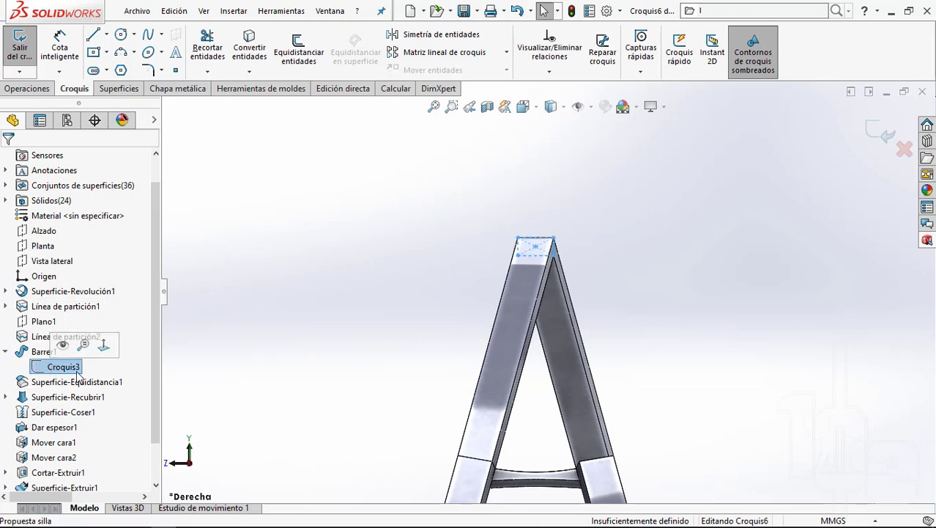
pyautogui.click(35, 361)
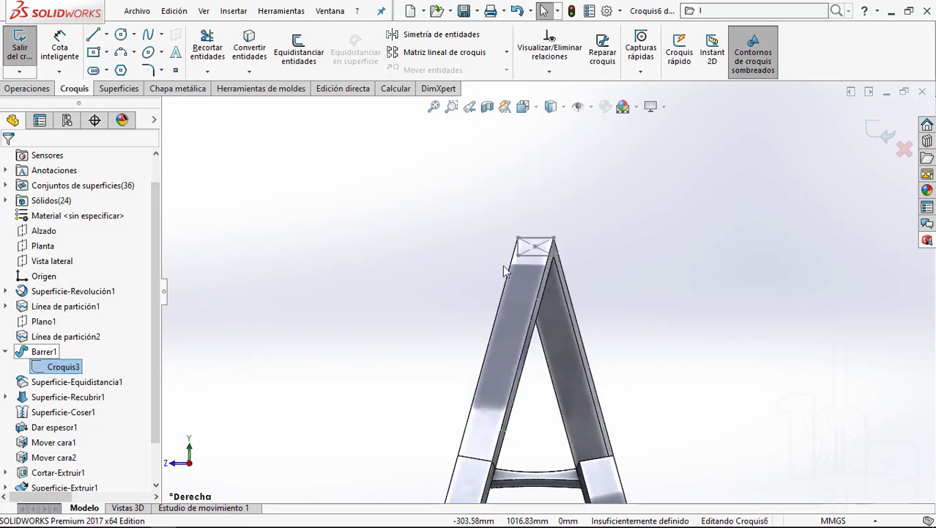
pyautogui.scroll(5, 506, 268)
pyautogui.scroll(2, 572, 220)
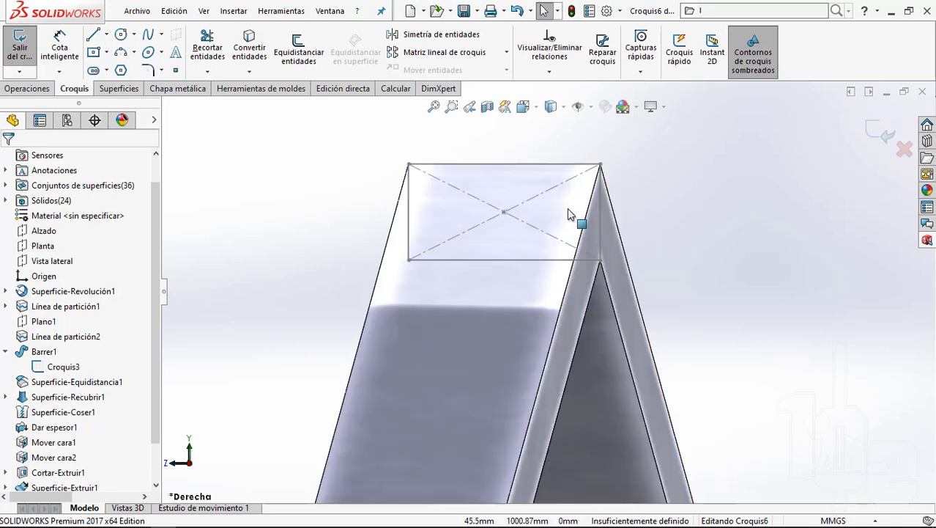
pyautogui.press('l')
pyautogui.scroll(2, 572, 214)
# Step: Draw a vertical line above the profile, dimensioned 25 mm from the rectangle's centre
pyautogui.click(555, 297)
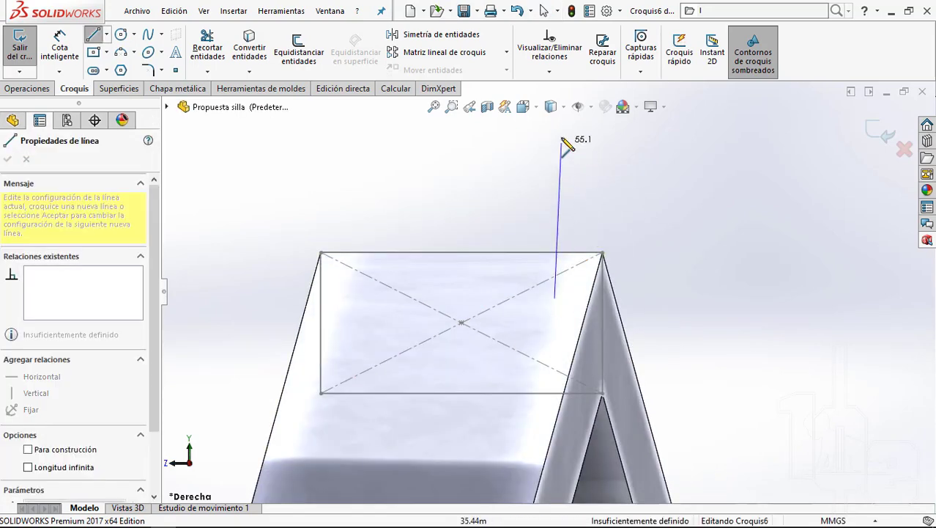
pyautogui.doubleClick(554, 123)
pyautogui.scroll(2, 602, 195)
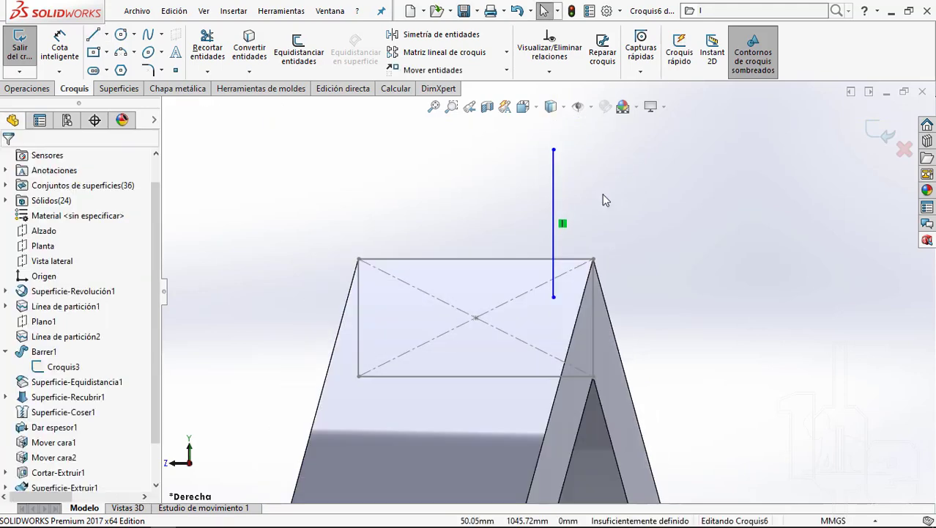
pyautogui.press('d')
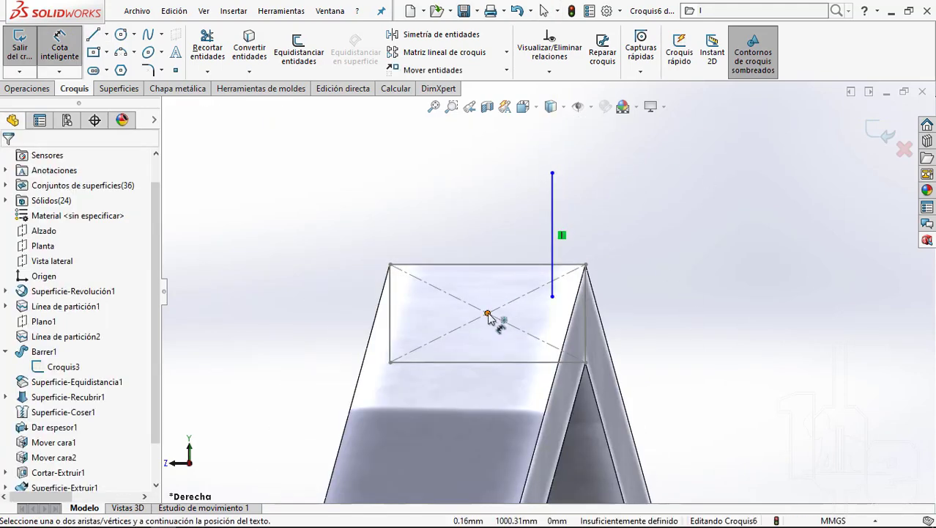
pyautogui.click(553, 220)
pyautogui.click(487, 312)
pyautogui.click(509, 209)
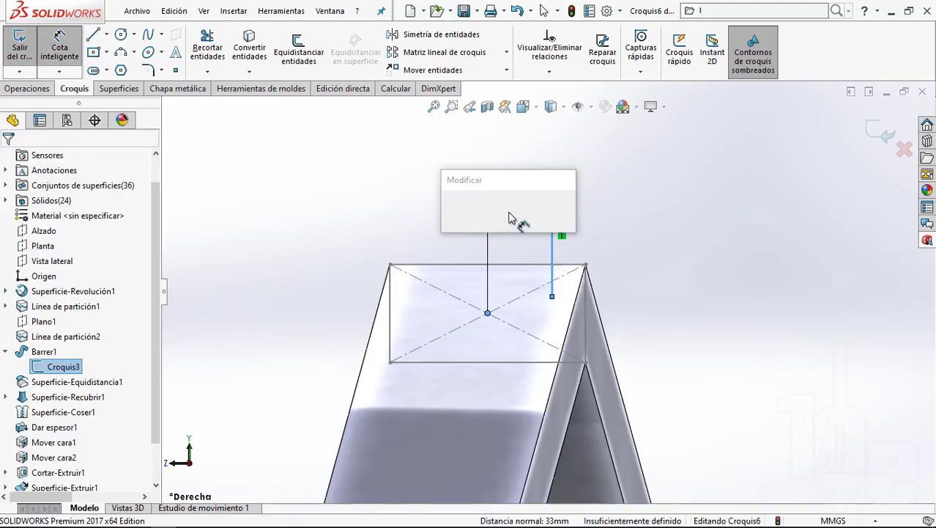
pyautogui.press('Return')
pyautogui.write('25')
pyautogui.press('Return')
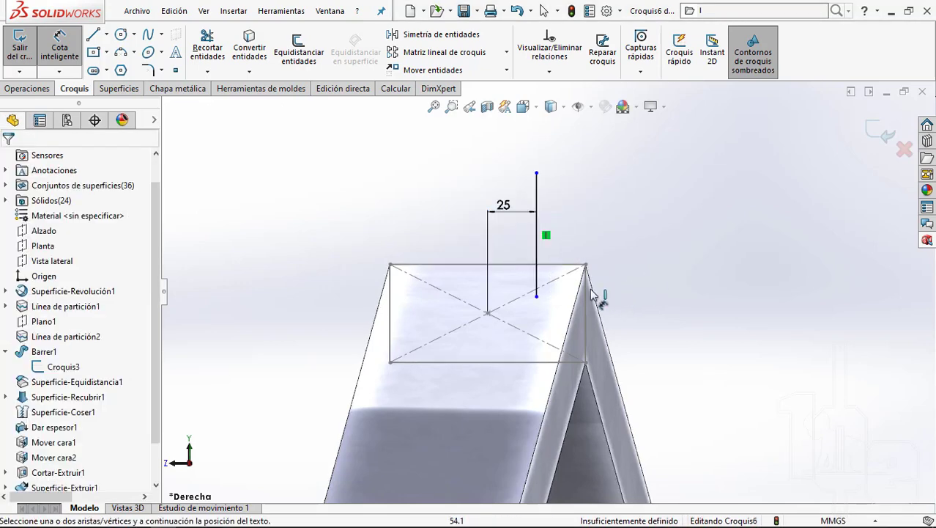
# Step: Dimension the line's lower endpoint 10 mm from the rectangle's top edge
pyautogui.scroll(-2, 579, 290)
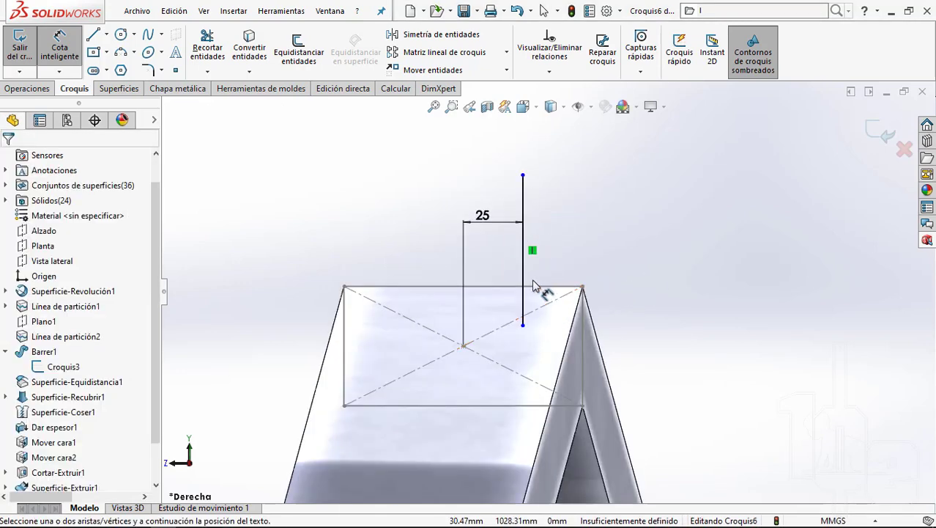
pyautogui.click(523, 325)
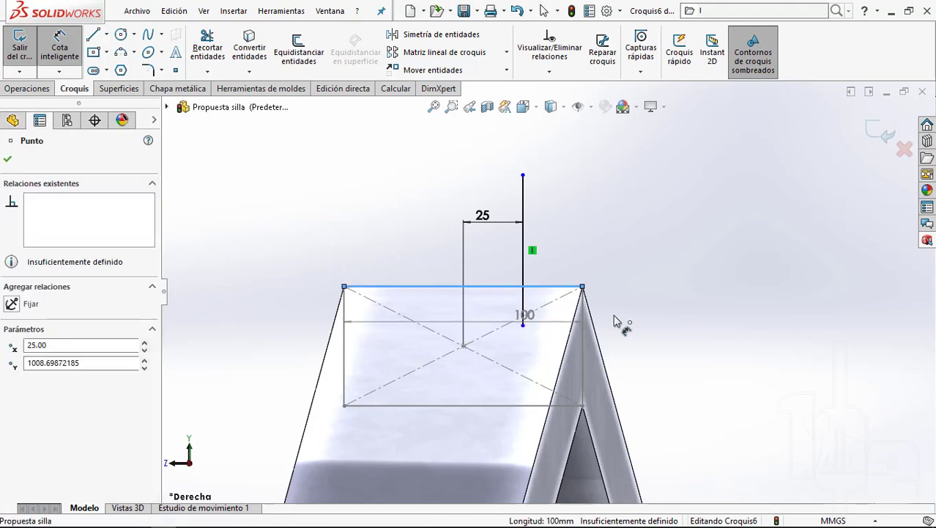
pyautogui.click(620, 322)
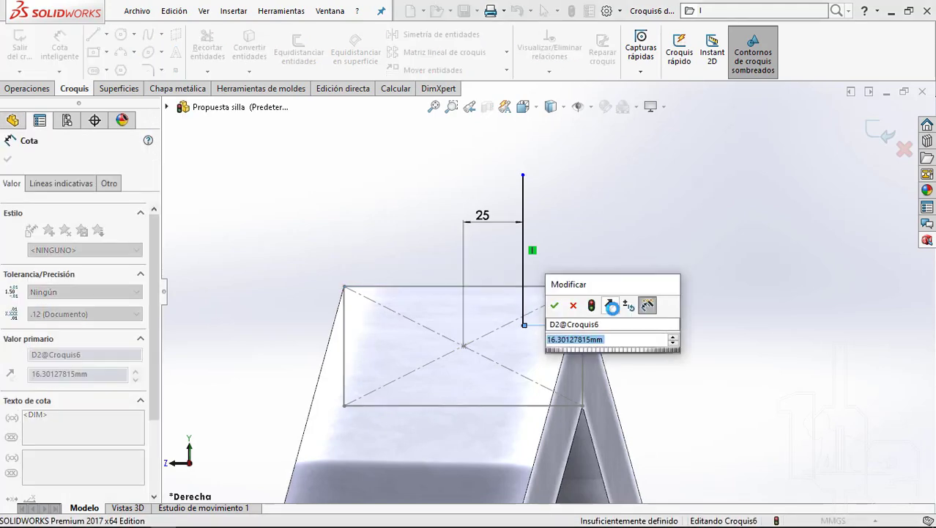
pyautogui.write('10')
pyautogui.press('Return')
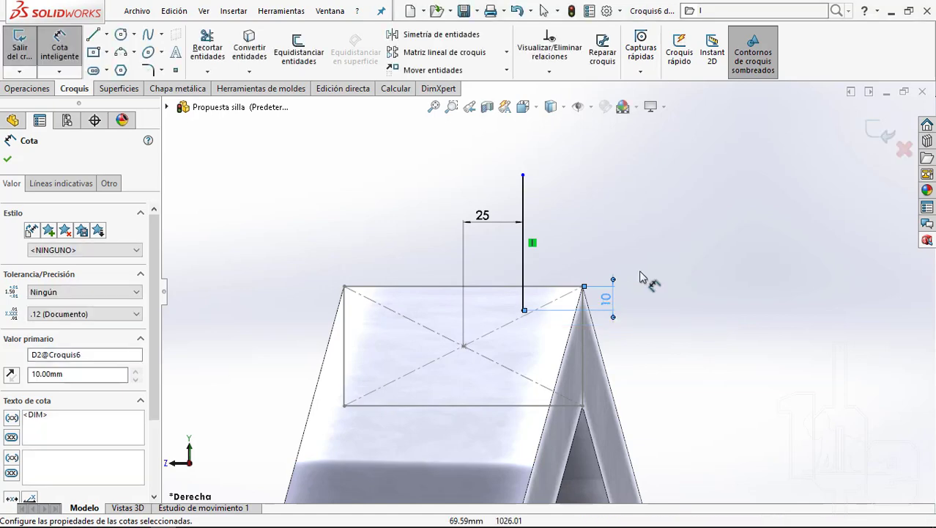
pyautogui.scroll(5, 527, 386)
pyautogui.scroll(-5, 512, 449)
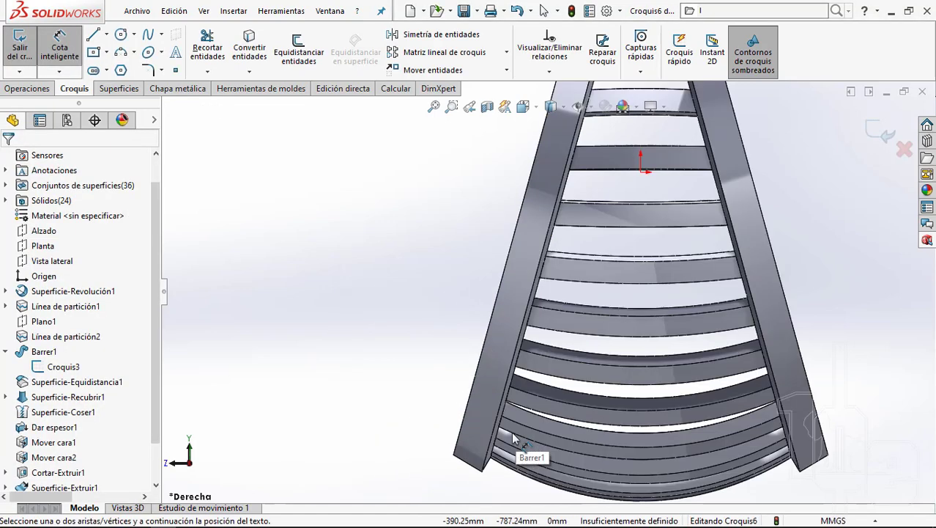
pyautogui.scroll(-3, 472, 440)
pyautogui.scroll(3, 613, 236)
pyautogui.scroll(4, 613, 237)
pyautogui.scroll(3, 597, 153)
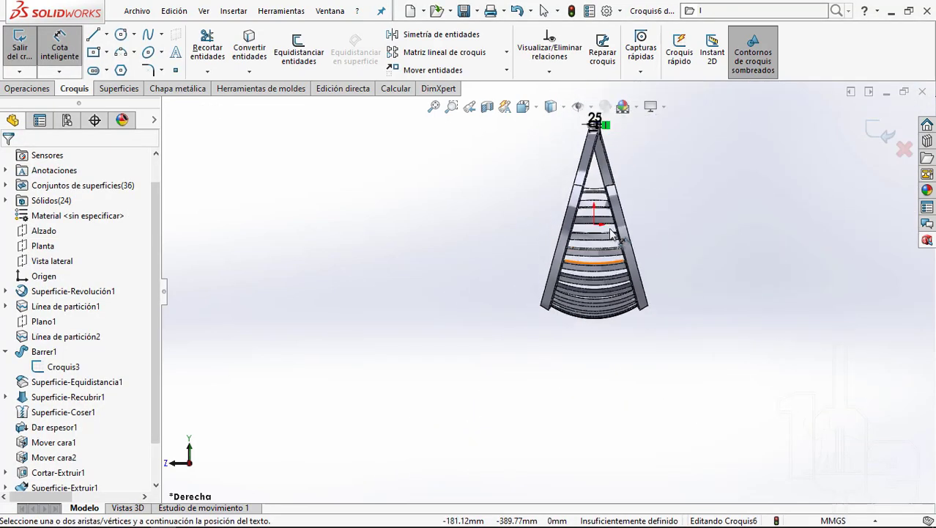
pyautogui.scroll(-2, 575, 255)
pyautogui.scroll(-2, 569, 264)
pyautogui.scroll(-2, 559, 251)
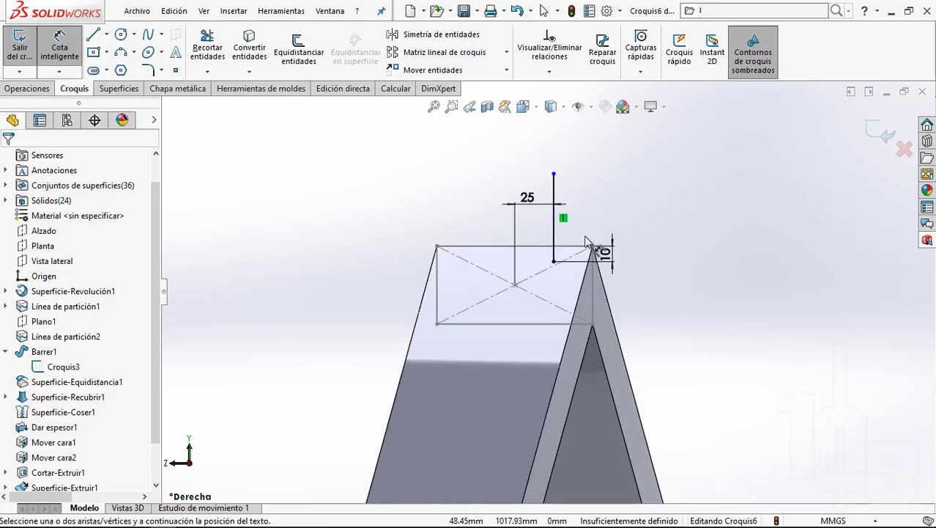
pyautogui.scroll(3, 565, 254)
pyautogui.scroll(2, 565, 254)
pyautogui.scroll(-3, 495, 351)
pyautogui.scroll(3, 493, 309)
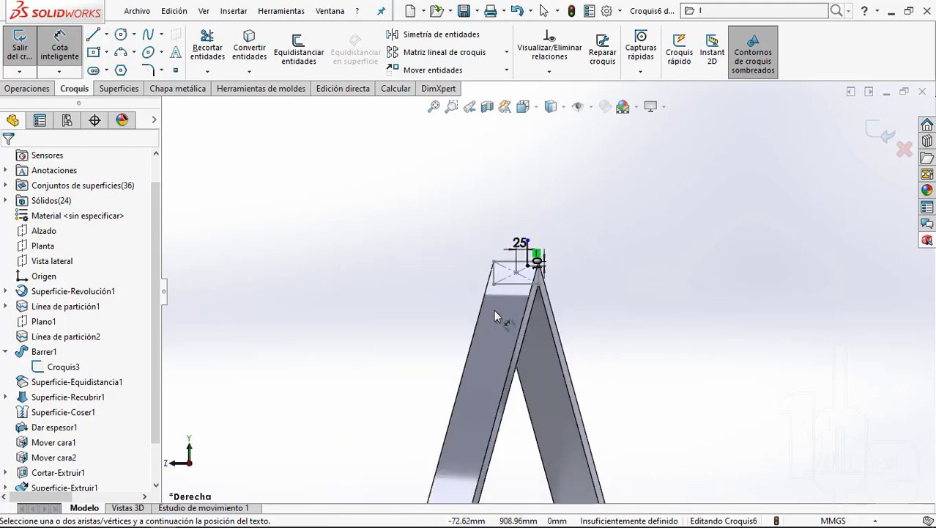
pyautogui.scroll(1, 530, 284)
pyautogui.scroll(-2, 532, 279)
pyautogui.scroll(3, 539, 387)
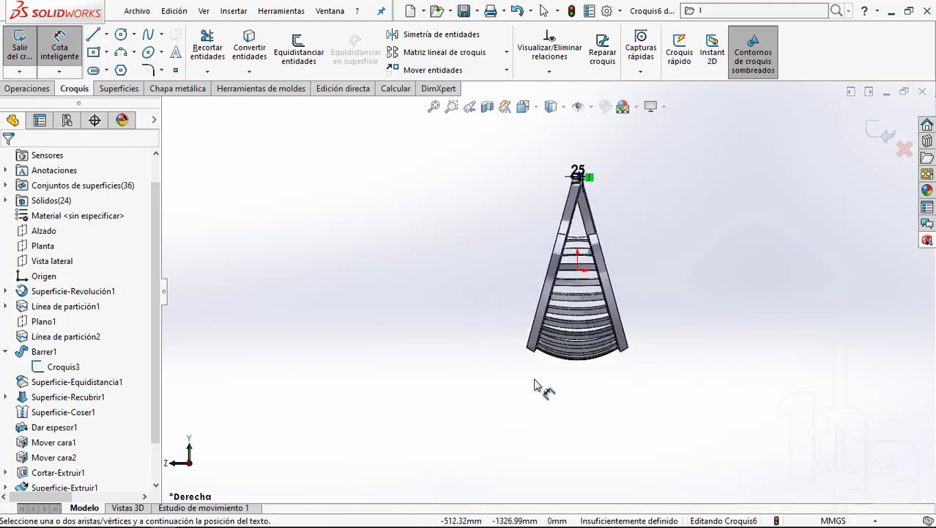
pyautogui.scroll(-4, 549, 254)
pyautogui.scroll(2, 564, 184)
pyautogui.scroll(2, 564, 184)
pyautogui.scroll(2, 543, 167)
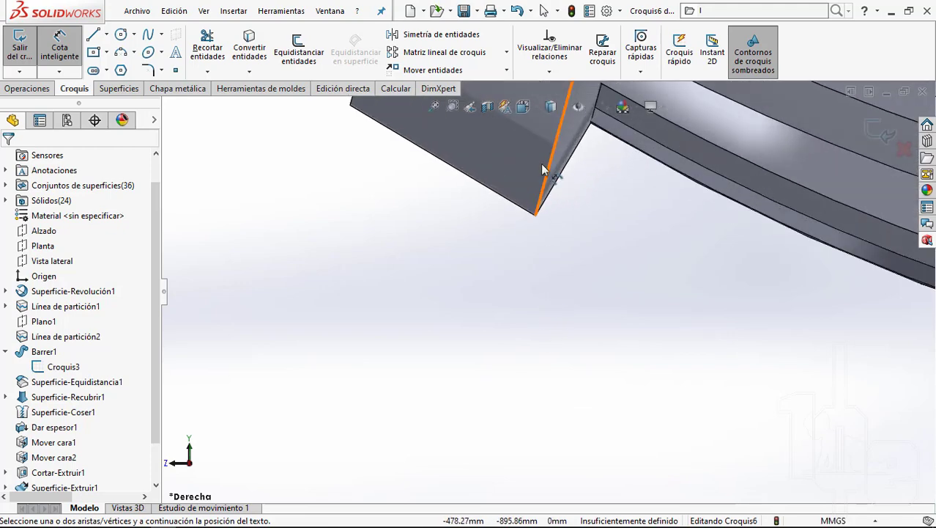
pyautogui.scroll(1, 518, 170)
pyautogui.press('Escape')
pyautogui.scroll(-1, 516, 161)
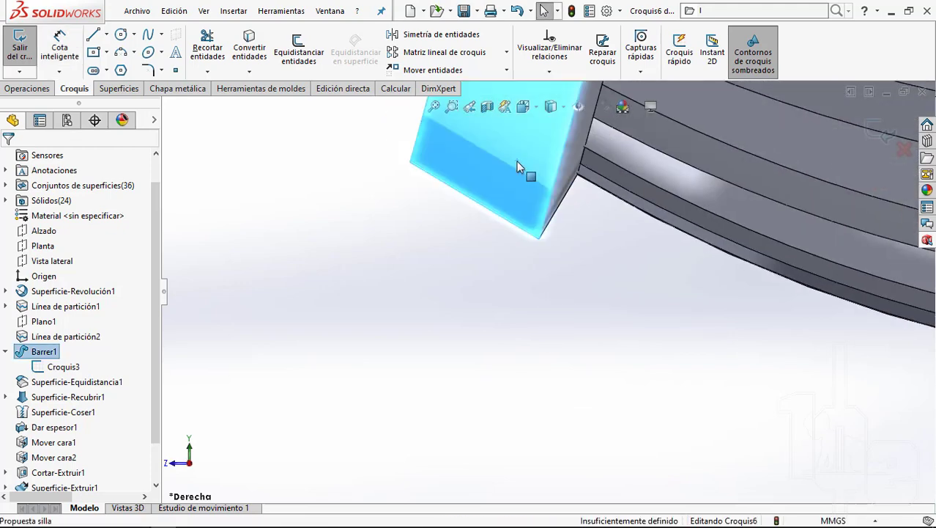
pyautogui.scroll(-1, 539, 196)
pyautogui.scroll(-1, 523, 216)
pyautogui.scroll(-1, 502, 233)
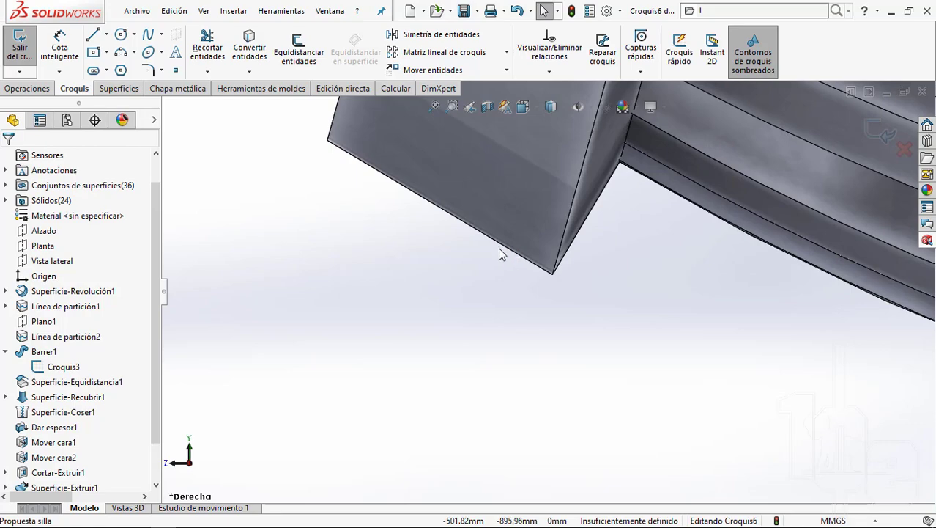
pyautogui.scroll(-1, 499, 247)
pyautogui.moveTo(519, 261)
pyautogui.mouseDown(button='middle')
pyautogui.moveTo(462, 255)
pyautogui.moveTo(431, 187)
pyautogui.moveTo(597, 188)
pyautogui.moveTo(571, 217)
pyautogui.moveTo(464, 192)
pyautogui.moveTo(495, 238)
pyautogui.moveTo(469, 252)
pyautogui.moveTo(470, 368)
pyautogui.moveTo(469, 274)
pyautogui.moveTo(539, 413)
pyautogui.moveTo(606, 251)
pyautogui.moveTo(569, 205)
pyautogui.moveTo(454, 264)
pyautogui.mouseUp(button='middle')
pyautogui.click(606, 252)
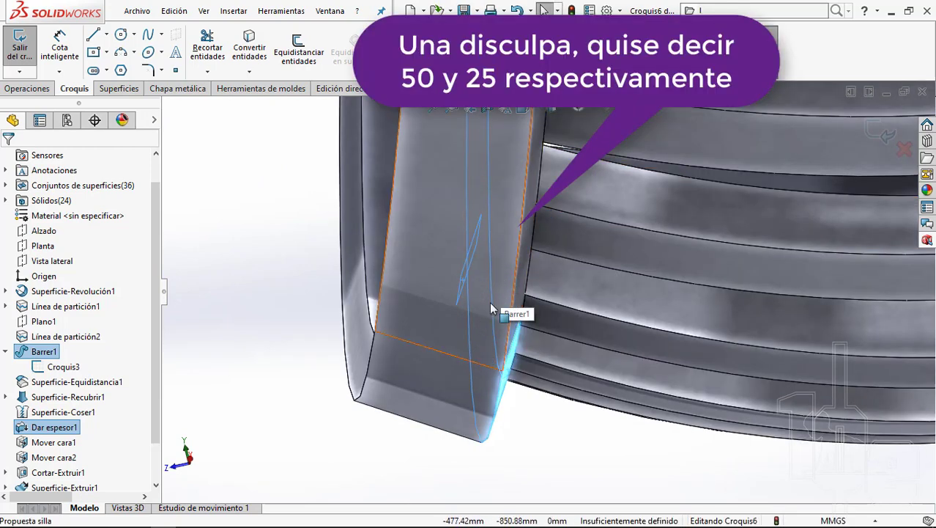
pyautogui.scroll(3, 489, 307)
pyautogui.scroll(5, 506, 162)
pyautogui.scroll(-3, 561, 324)
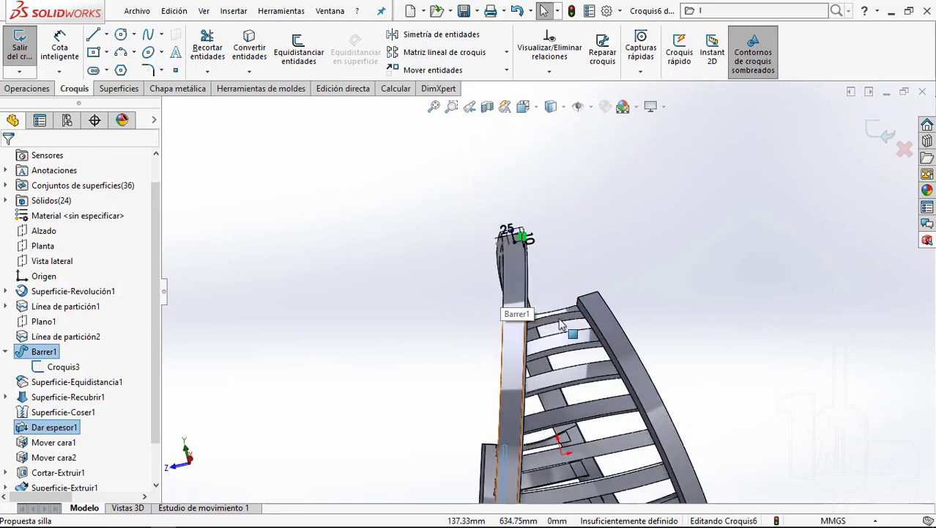
pyautogui.moveTo(535, 257); pyautogui.dragTo(543, 151, button='middle')
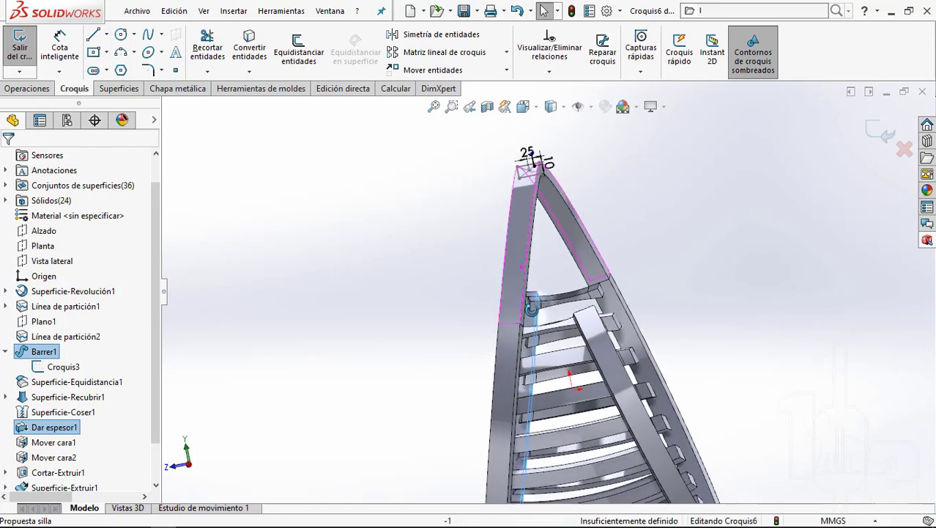
pyautogui.click(534, 109)
pyautogui.click(538, 161)
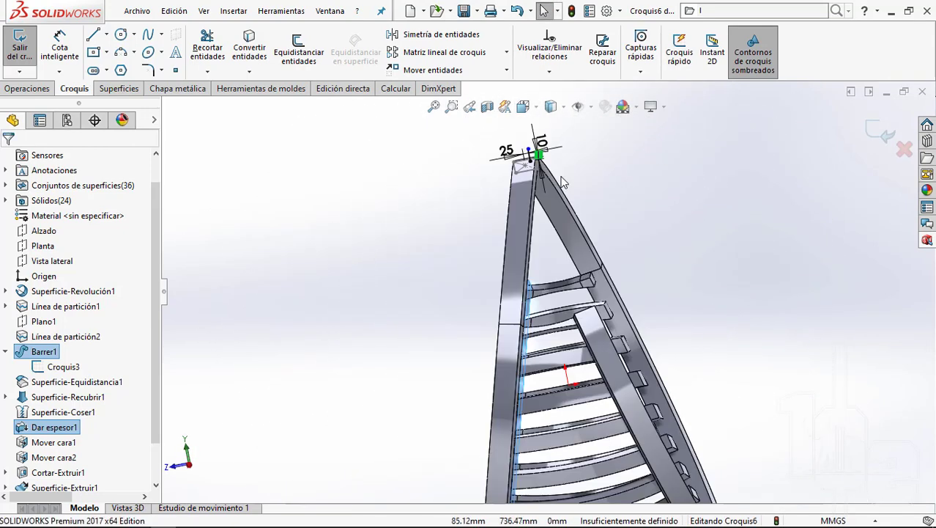
pyautogui.scroll(-3, 539, 161)
pyautogui.scroll(-3, 591, 203)
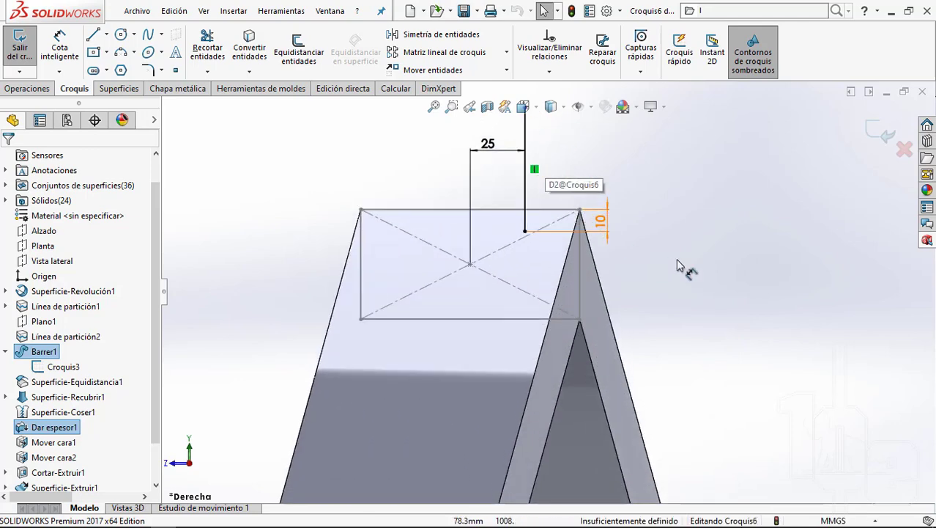
pyautogui.press('Escape')
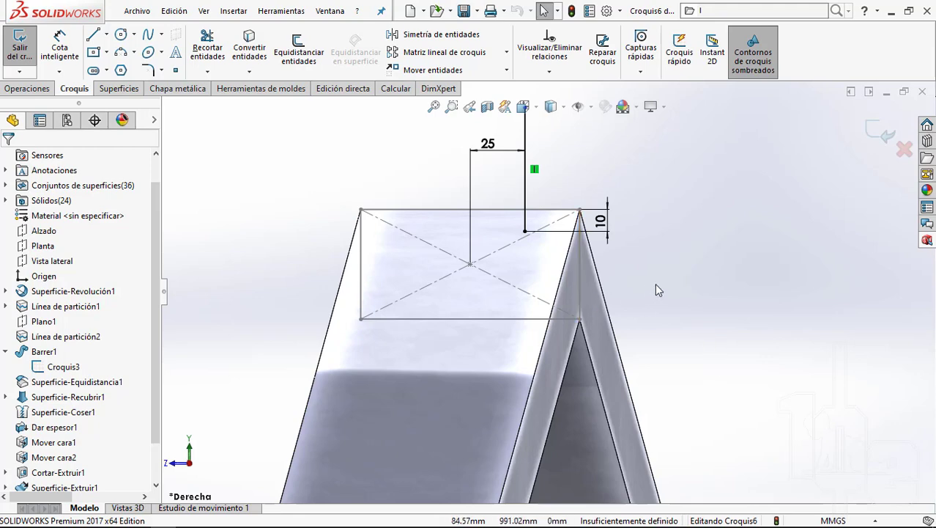
pyautogui.scroll(3, 656, 283)
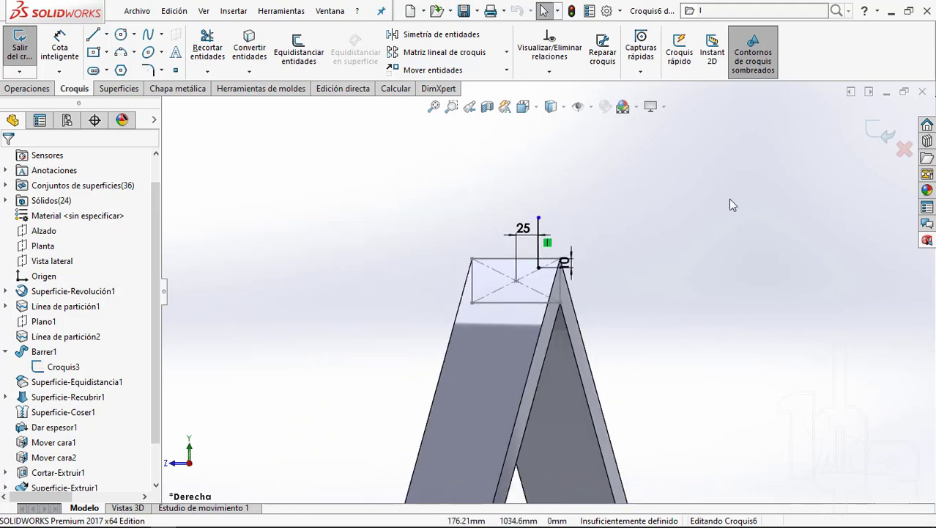
# Step: Exit the slat-apex sketch and inspect the ring's Croquis3 profile dimensions
pyautogui.click(877, 133)
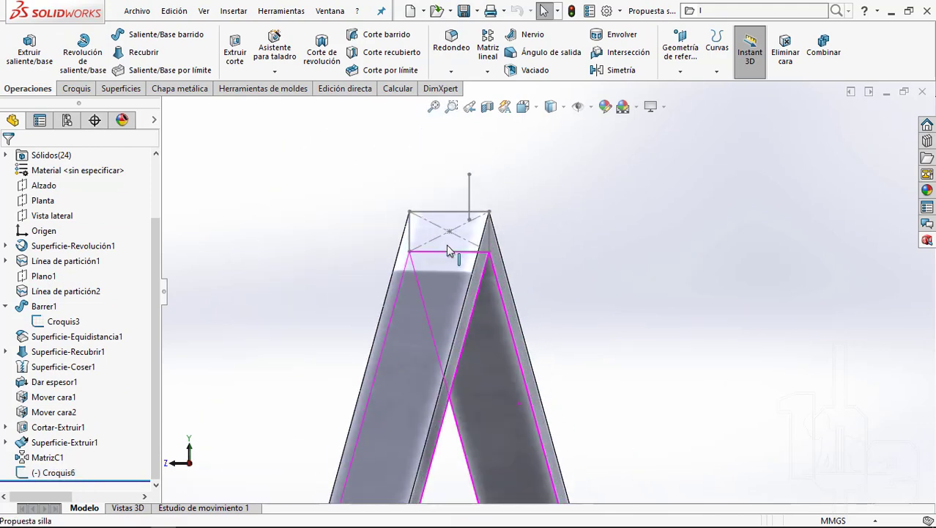
pyautogui.moveTo(446, 244); pyautogui.dragTo(2, 307, button='middle')
pyautogui.click(51, 323)
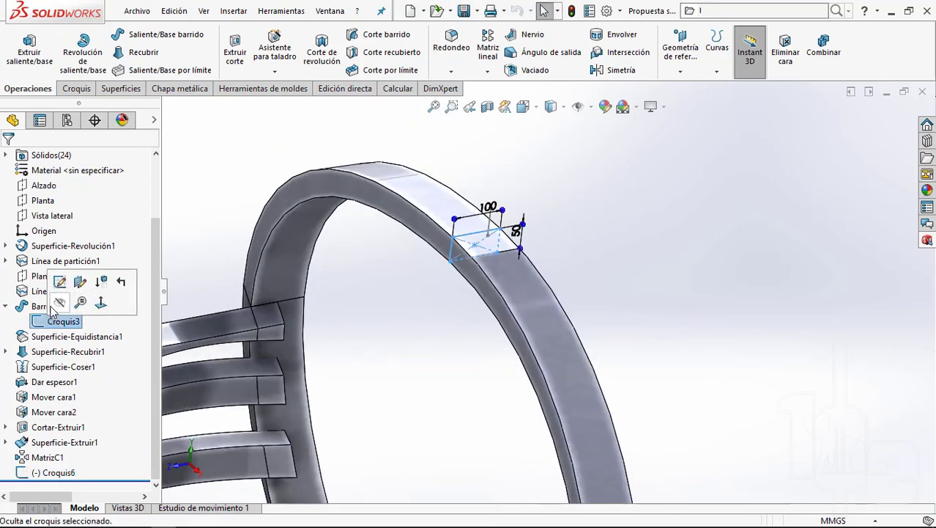
pyautogui.click(616, 248)
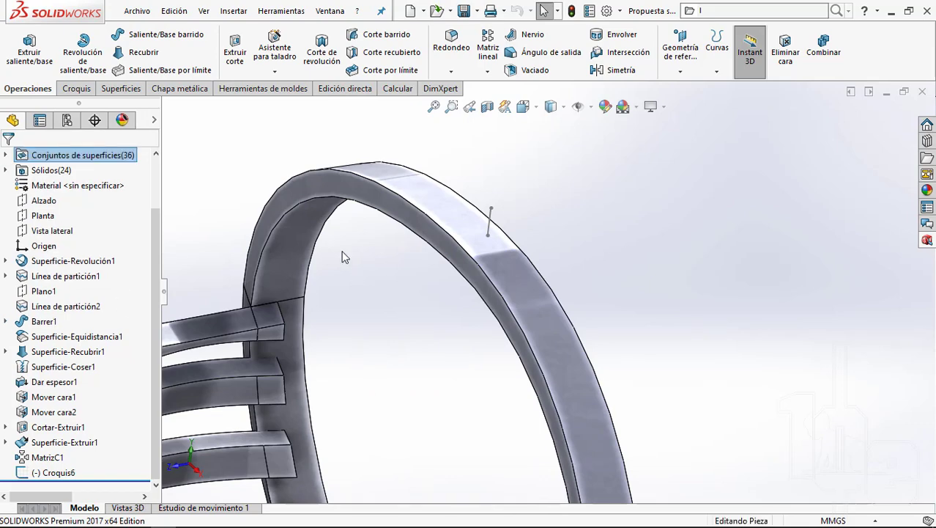
# Step: Expand the Sólidos folder, select all solid bodies, then clear the selection
pyautogui.click(6, 170)
pyautogui.click(42, 157)
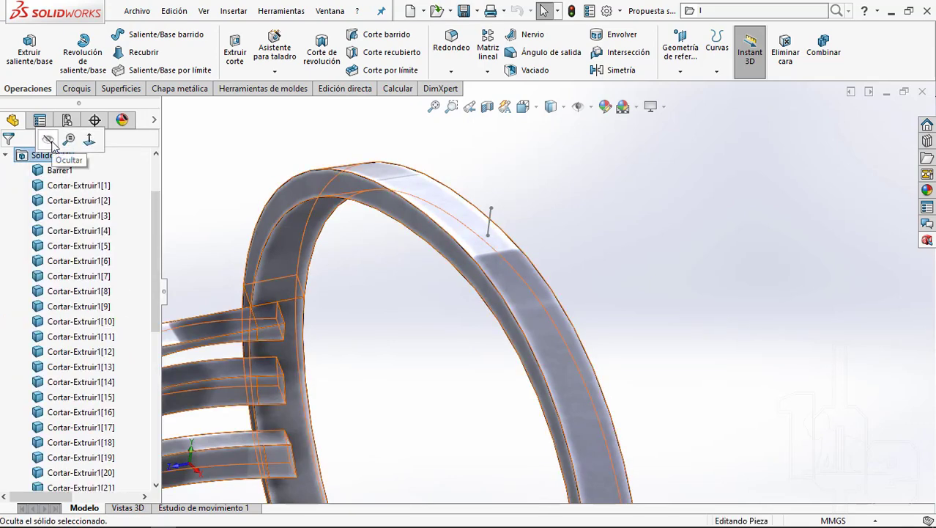
pyautogui.click(216, 162)
pyautogui.scroll(2, 103, 170)
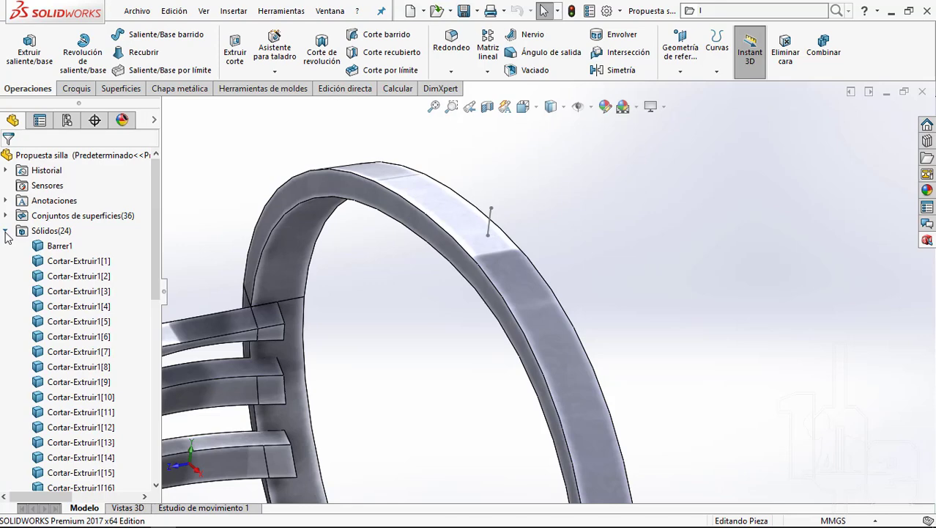
pyautogui.click(6, 231)
pyautogui.scroll(-3, 510, 253)
pyautogui.scroll(-2, 436, 196)
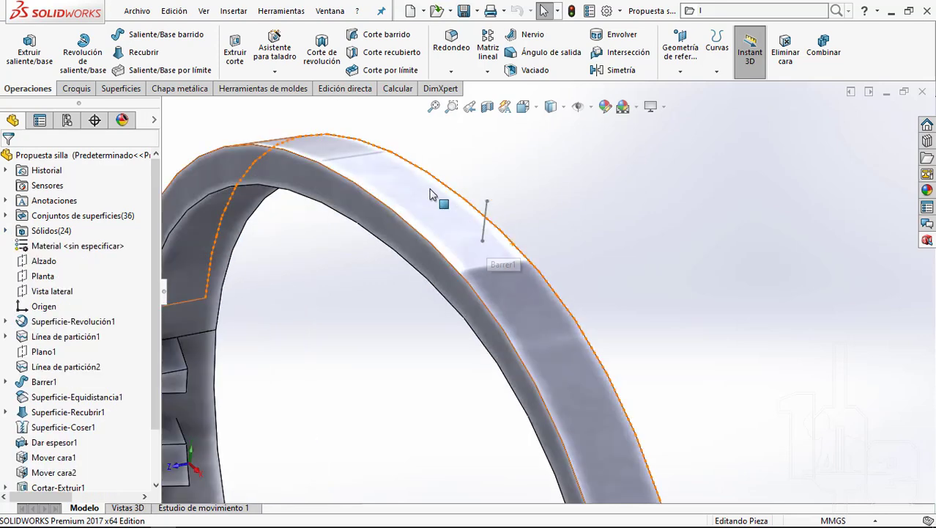
# Step: Inspect the ring's top face up close, then zoom to fit the whole chair
pyautogui.click(501, 246)
pyautogui.press('Escape')
pyautogui.scroll(-2, 491, 235)
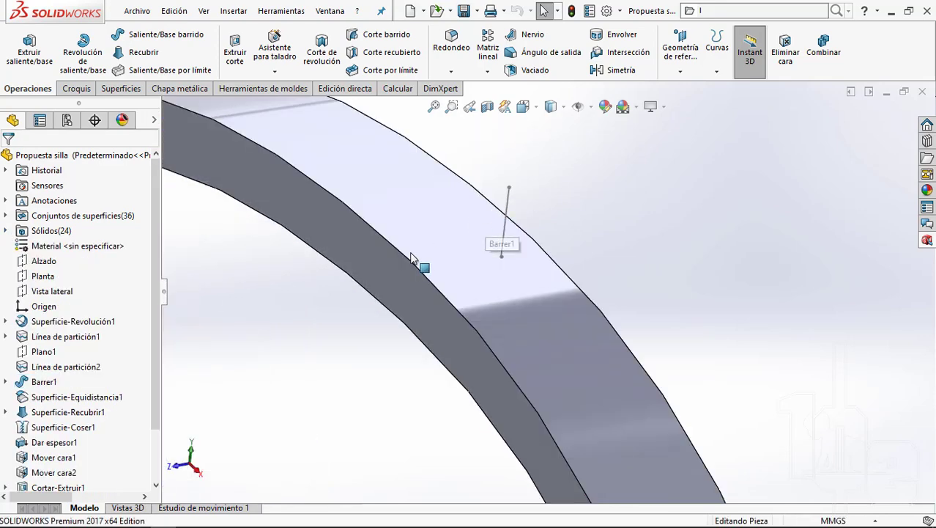
pyautogui.scroll(-2, 502, 212)
pyautogui.scroll(2, 476, 212)
pyautogui.scroll(2, 469, 234)
pyautogui.scroll(2, 542, 263)
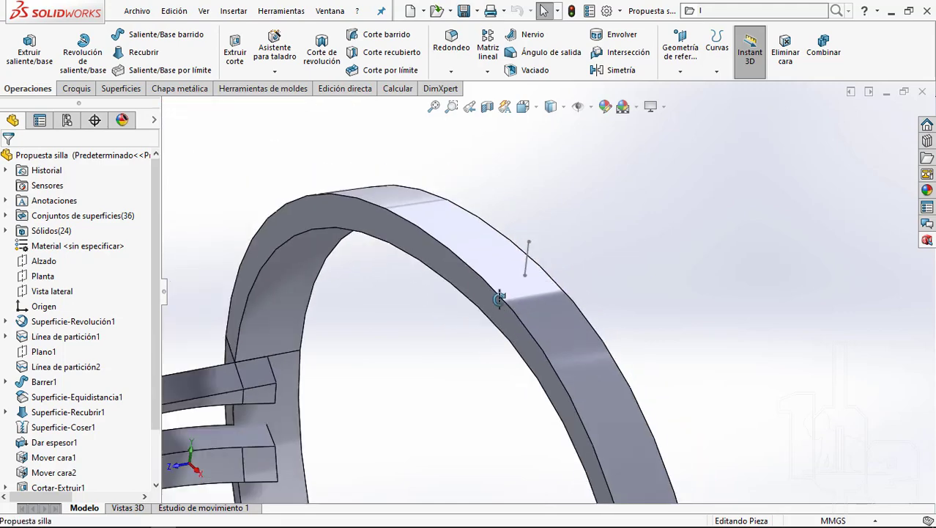
pyautogui.scroll(2, 508, 304)
pyautogui.scroll(-2, 507, 304)
pyautogui.scroll(-2, 531, 267)
pyautogui.click(436, 178)
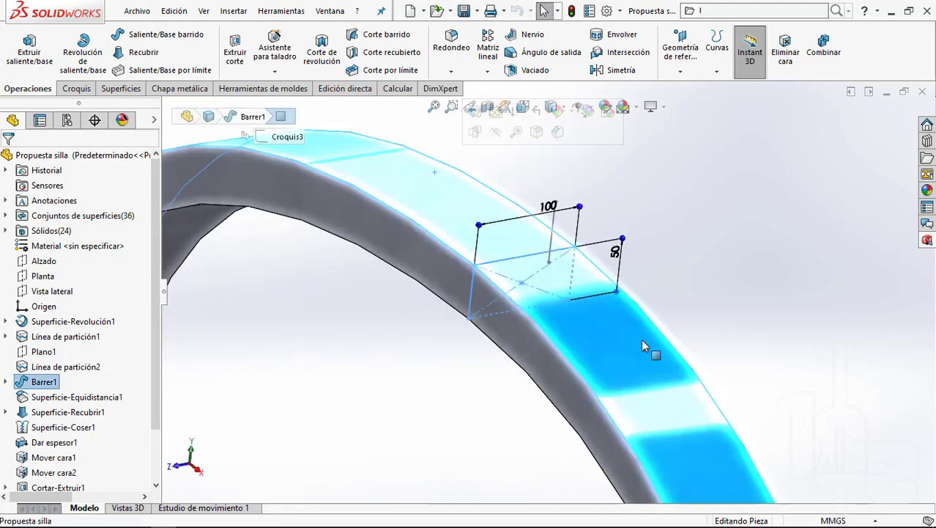
pyautogui.click(744, 283)
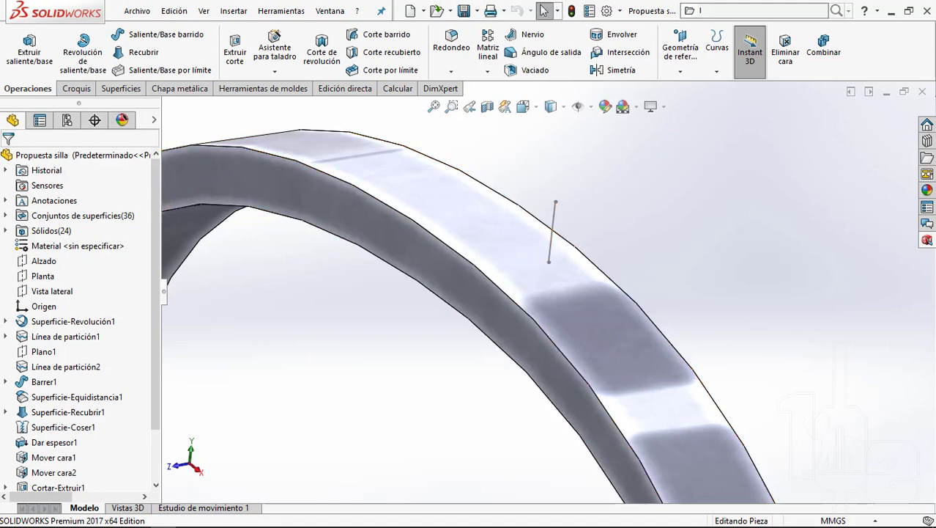
pyautogui.press('f')
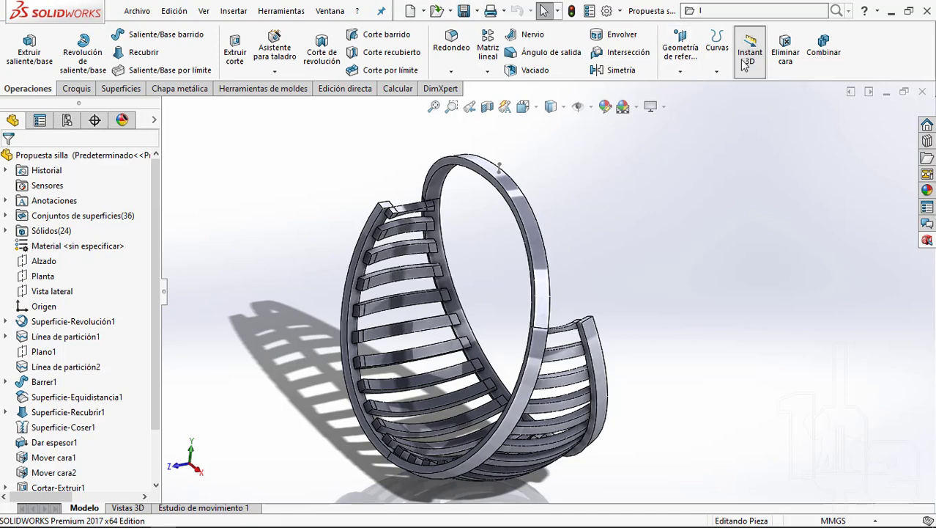
pyautogui.click(718, 70)
# Step: Set up an Intersección split line with Vista lateral as tool and the ring top face as target
pyautogui.click(730, 90)
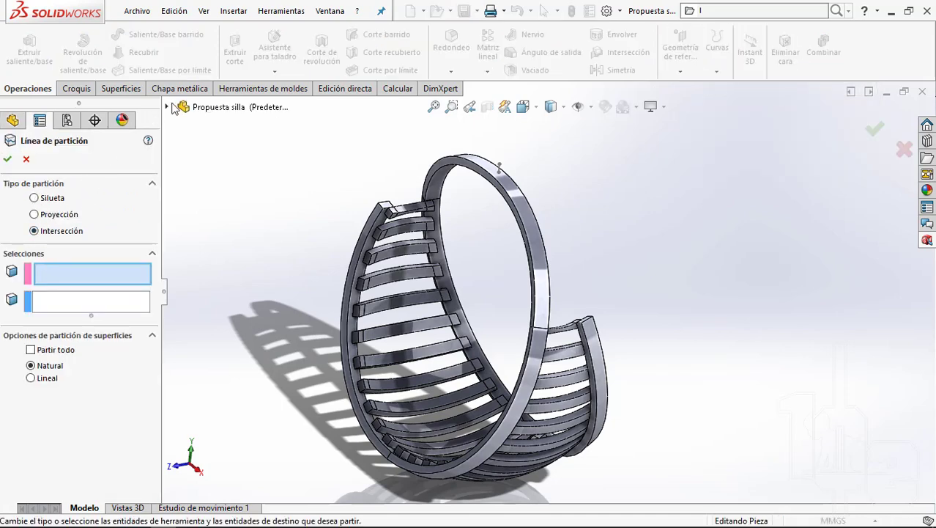
pyautogui.click(168, 107)
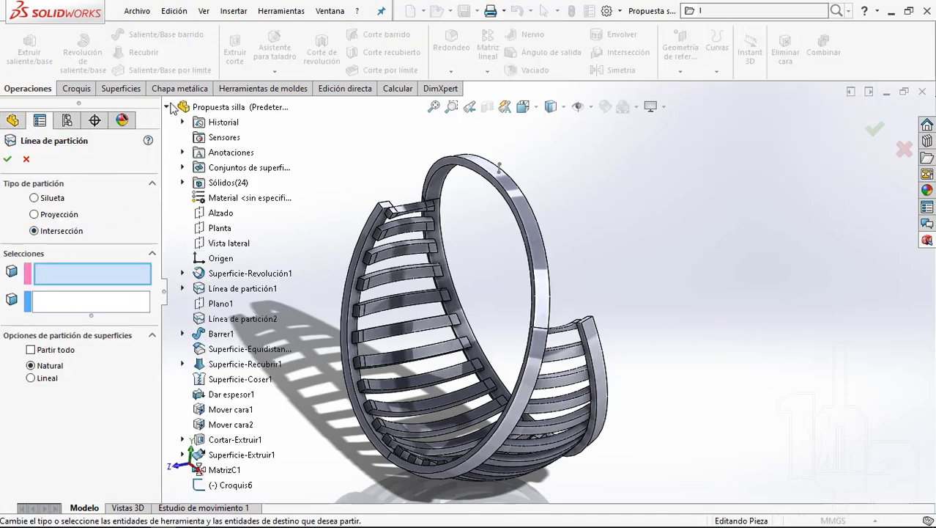
pyautogui.click(220, 243)
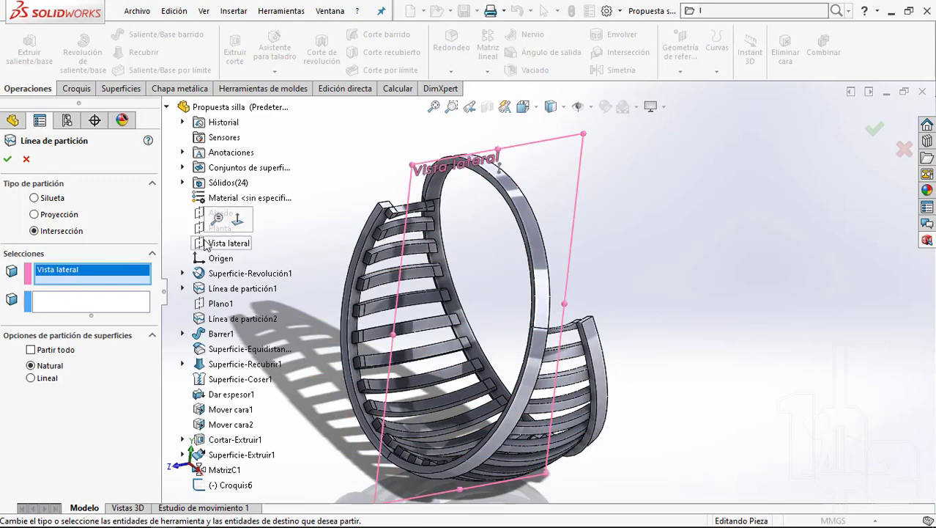
pyautogui.scroll(-5, 494, 220)
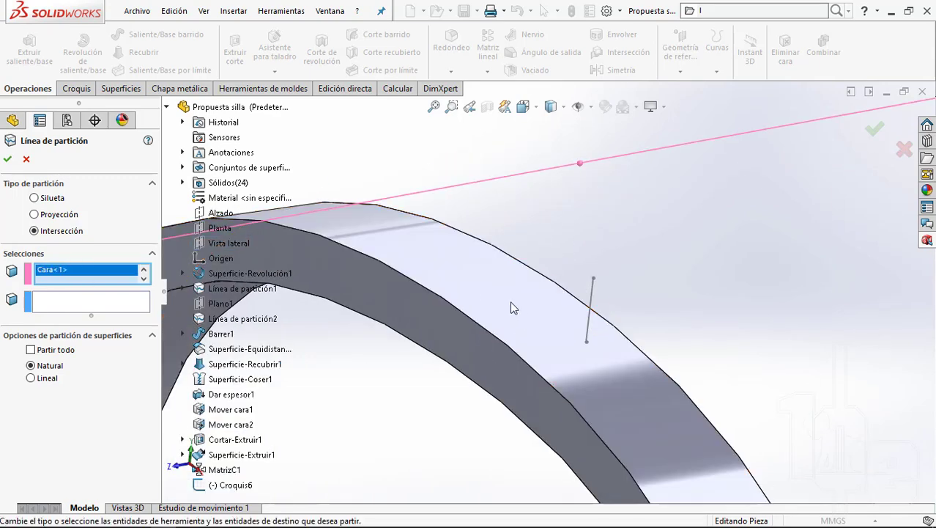
pyautogui.click(512, 307)
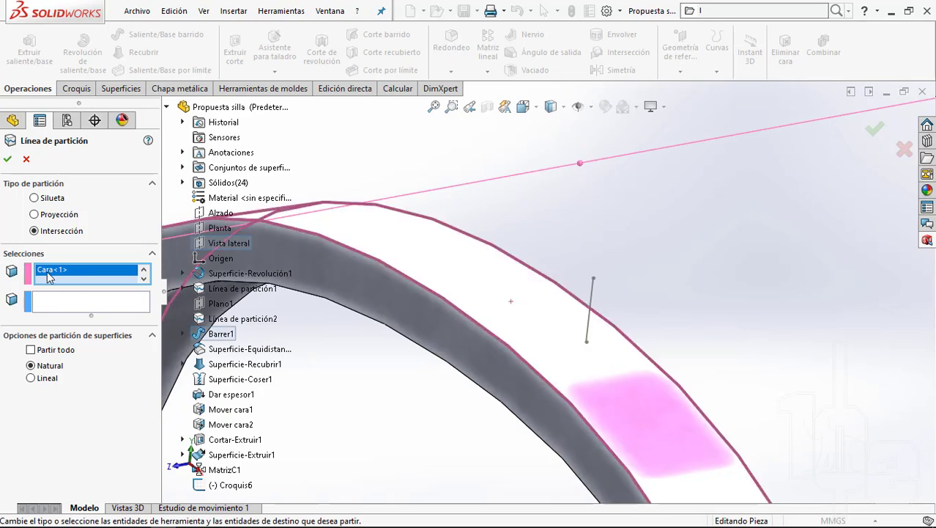
pyautogui.press('Delete')
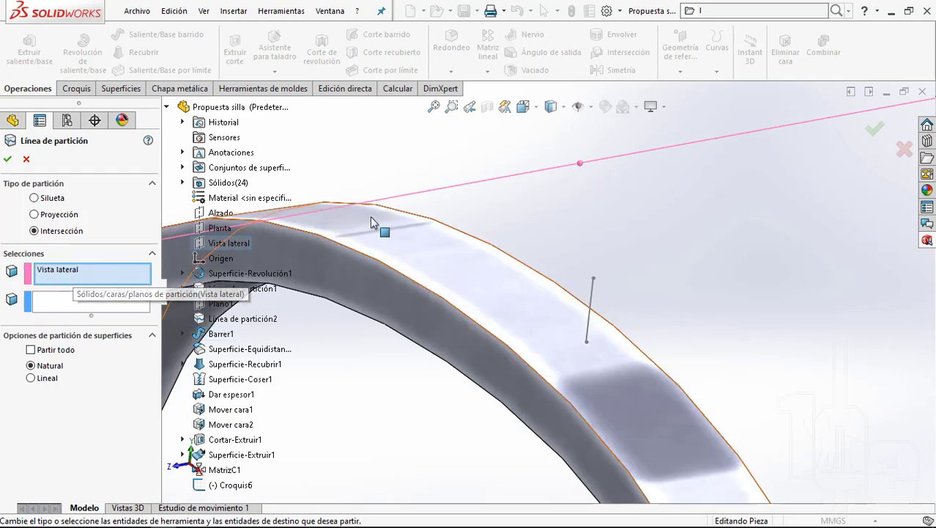
pyautogui.click(94, 302)
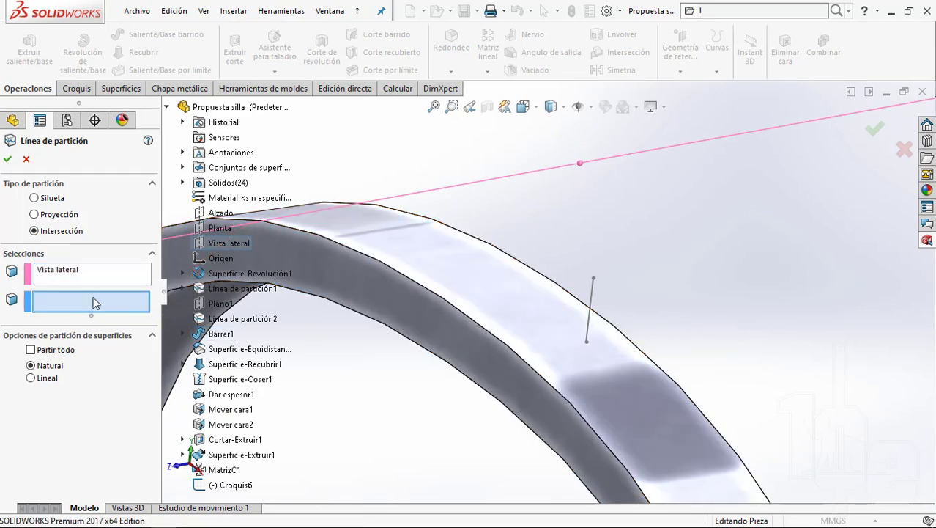
pyautogui.click(439, 284)
# Step: Confirm the split line and show the sphere surface body Línea de partición2
pyautogui.press('Return')
pyautogui.scroll(-5, 593, 344)
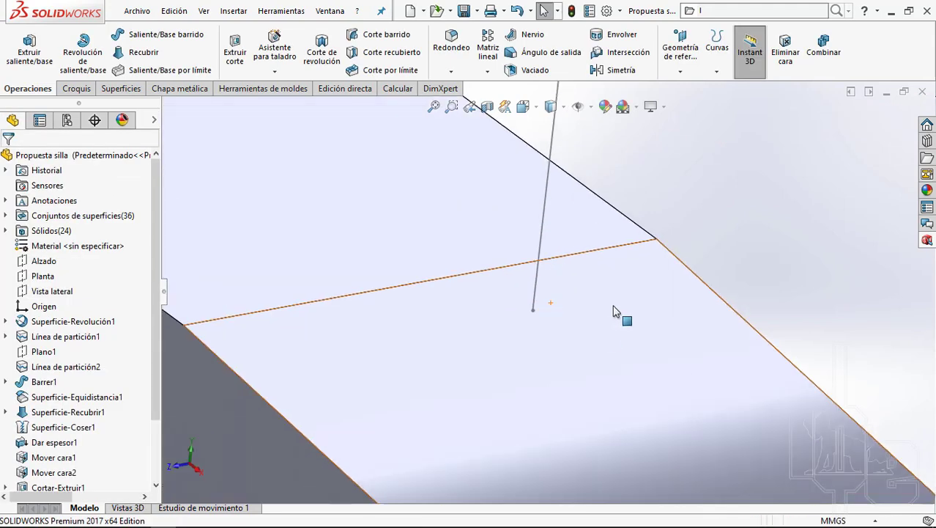
pyautogui.scroll(5, 596, 266)
pyautogui.scroll(3, 579, 275)
pyautogui.scroll(3, 561, 322)
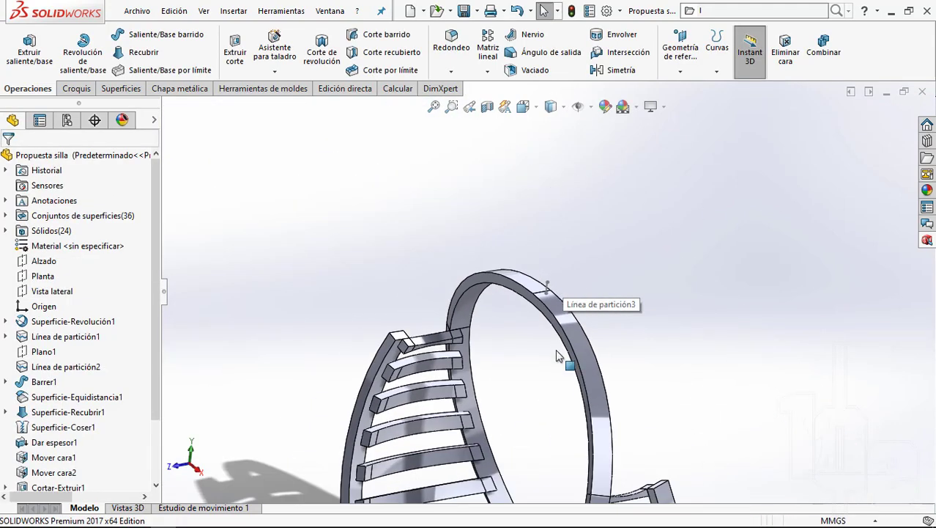
pyautogui.scroll(2, 561, 366)
pyautogui.scroll(-2, 549, 242)
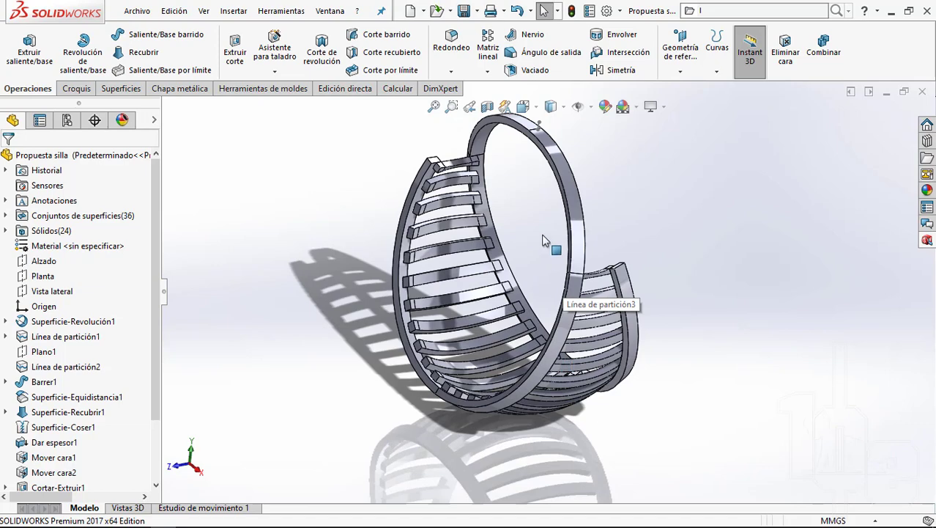
pyautogui.click(5, 215)
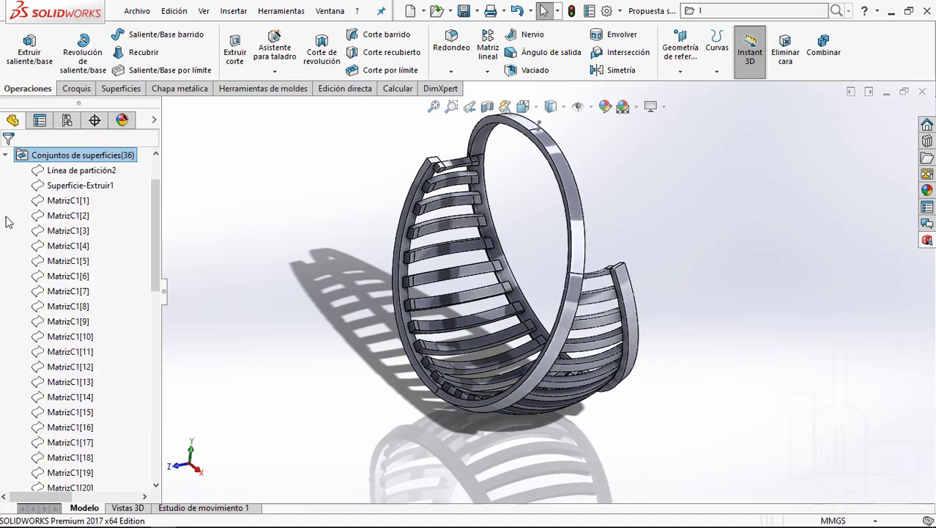
pyautogui.click(73, 170)
pyautogui.click(68, 276)
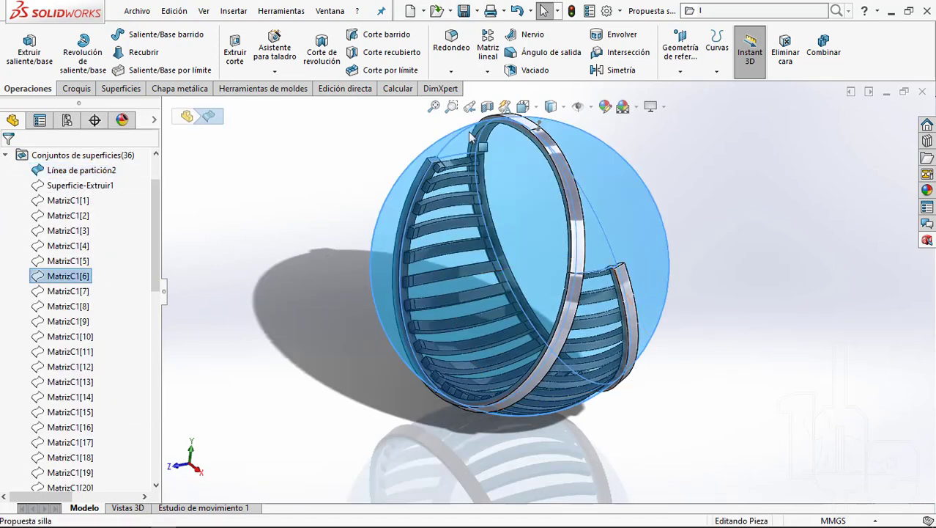
# Step: Hide all the chair's solid bodies so only the sphere surface remains visible
pyautogui.scroll(-5, 654, 293)
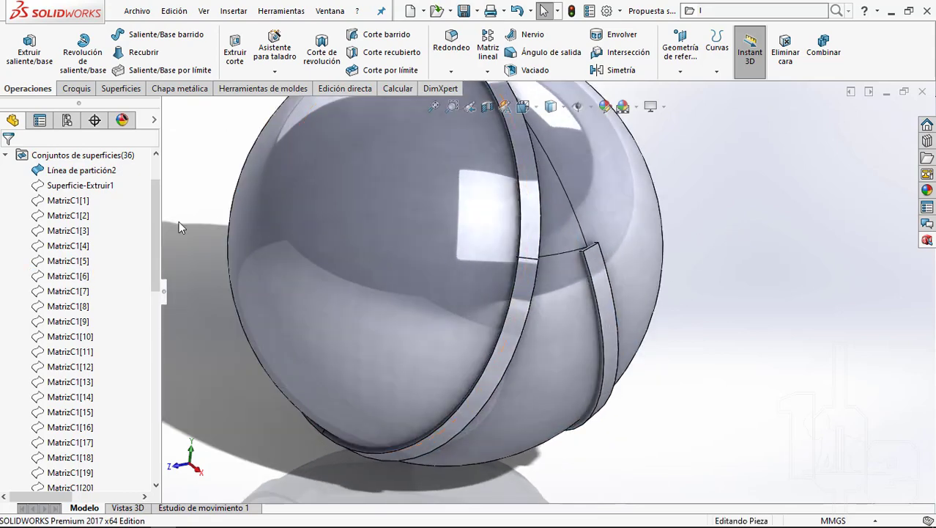
pyautogui.click(7, 155)
pyautogui.click(51, 170)
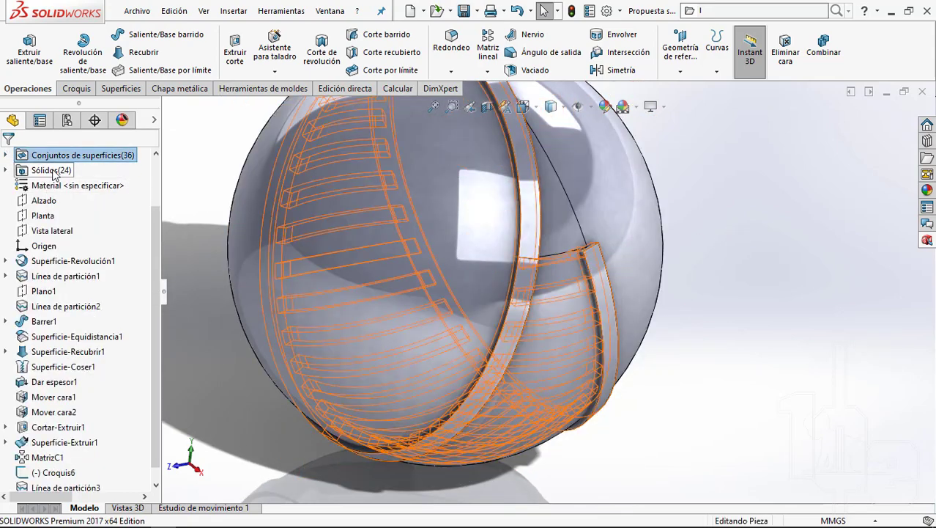
pyautogui.click(876, 281)
pyautogui.scroll(5, 572, 396)
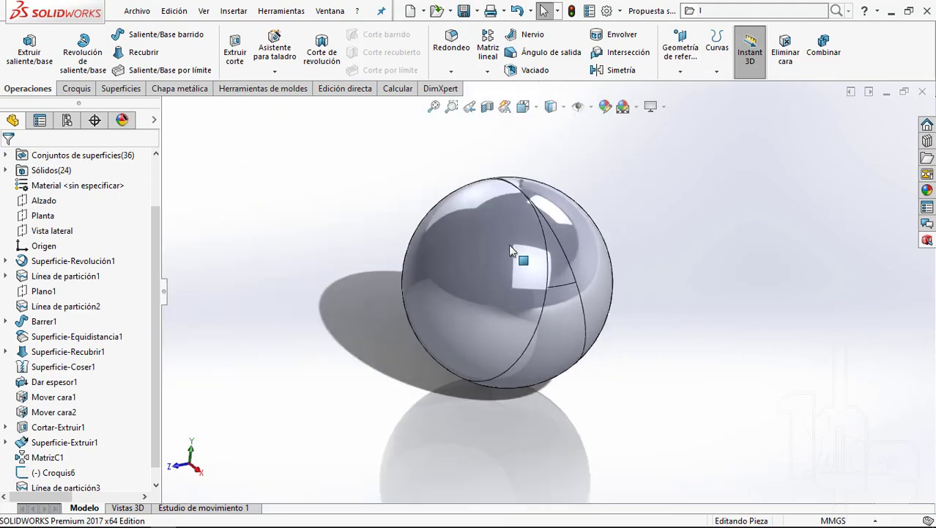
pyautogui.scroll(-3, 543, 293)
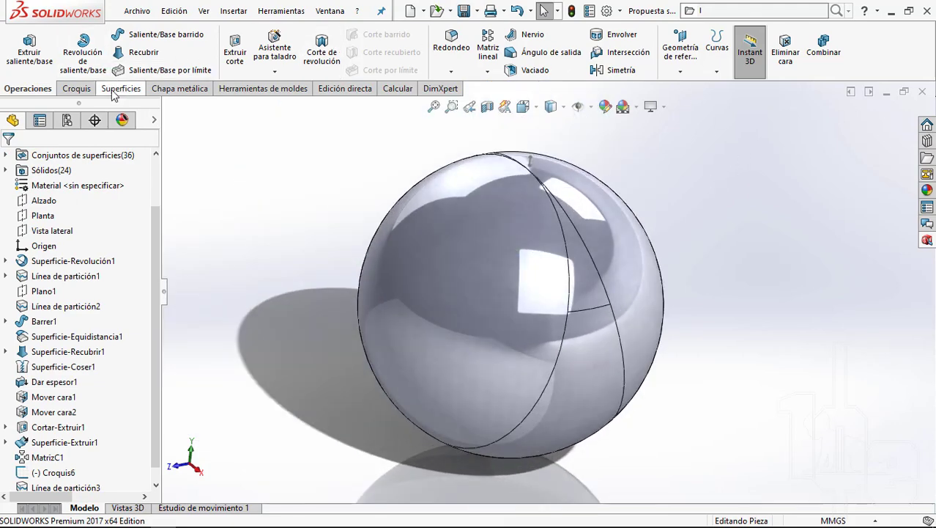
pyautogui.click(118, 89)
pyautogui.click(117, 55)
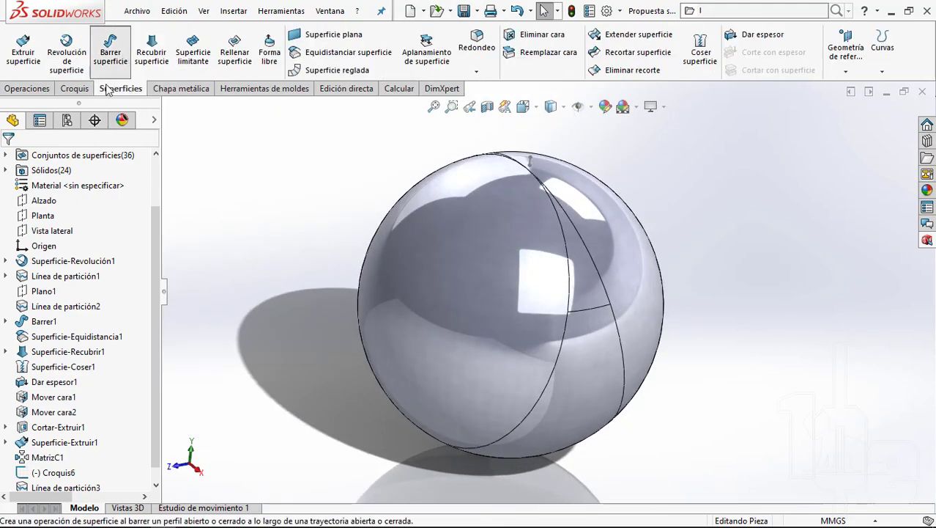
# Step: Set Croquis6 as the sweep profile and begin a Select Group for the path
pyautogui.scroll(-3, 529, 178)
pyautogui.scroll(-3, 535, 220)
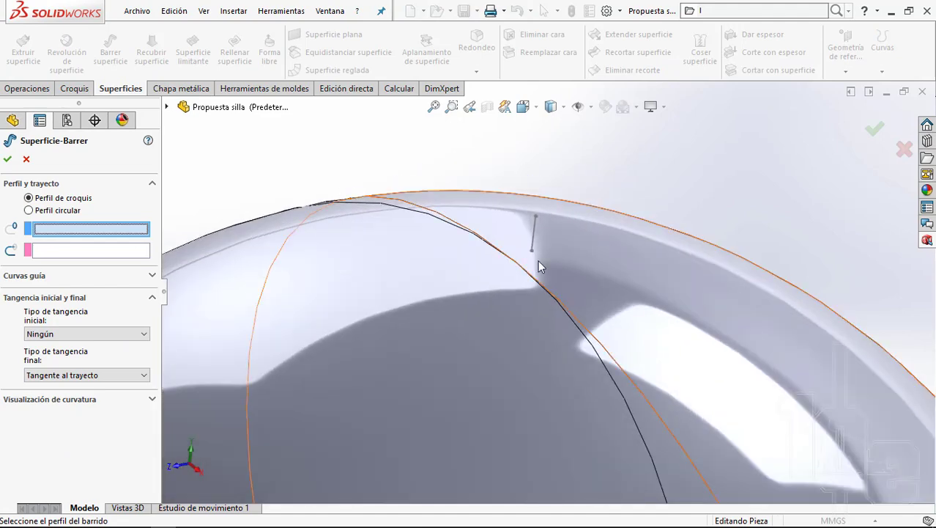
pyautogui.click(535, 233)
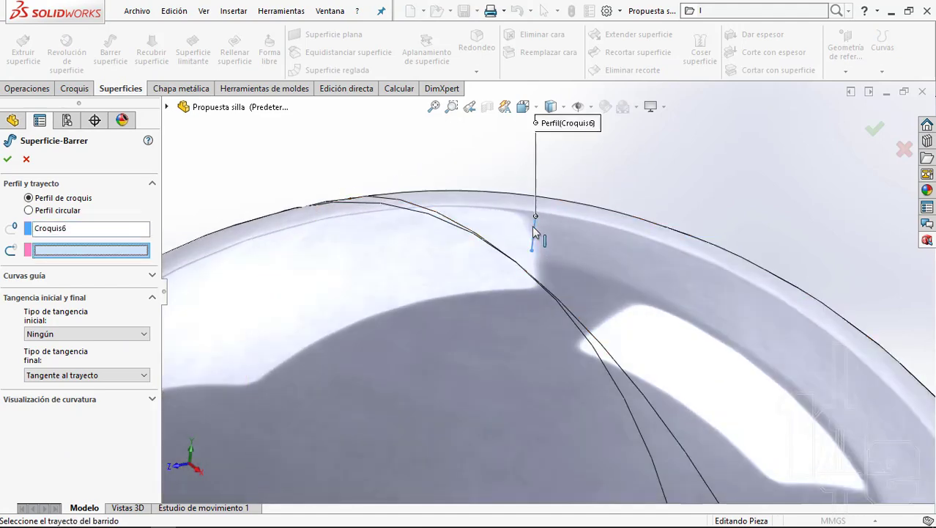
pyautogui.rightClick(43, 253)
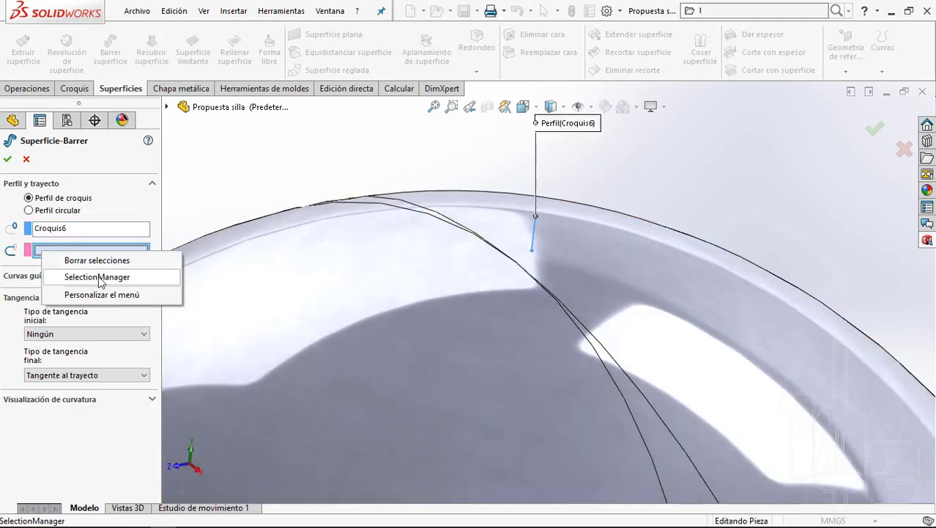
pyautogui.click(101, 278)
pyautogui.click(629, 125)
# Step: Pick both sphere edges as the sweep path group and check the swept surface preview
pyautogui.scroll(5, 547, 287)
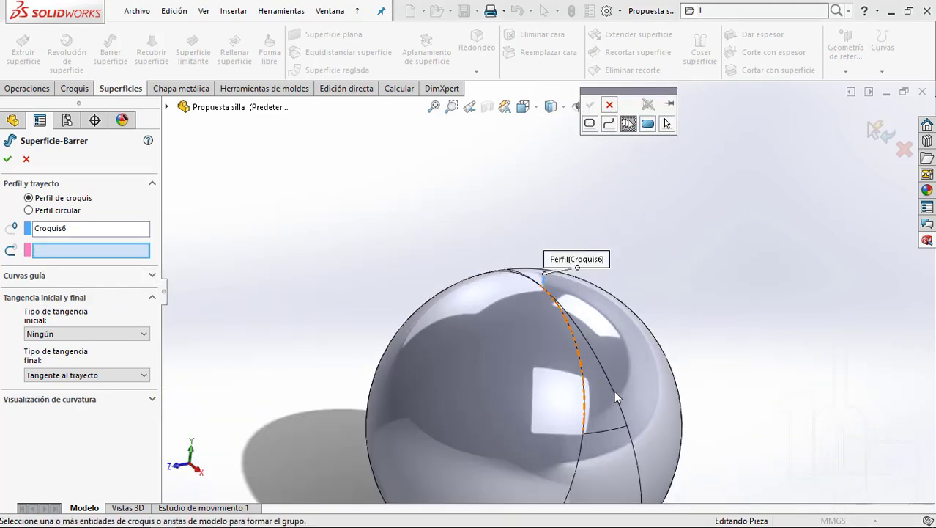
pyautogui.click(584, 364)
pyautogui.scroll(3, 557, 403)
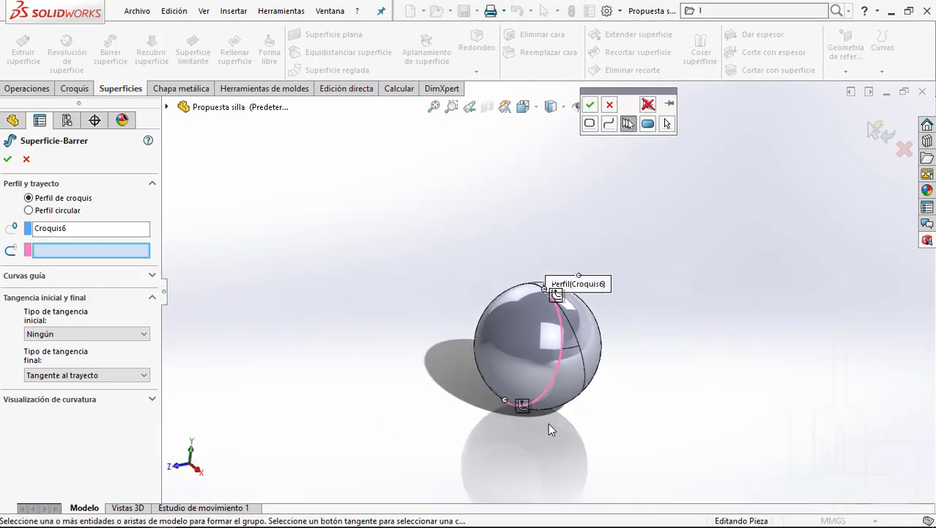
pyautogui.moveTo(548, 422); pyautogui.dragTo(542, 315, button='middle')
pyautogui.scroll(-2, 532, 345)
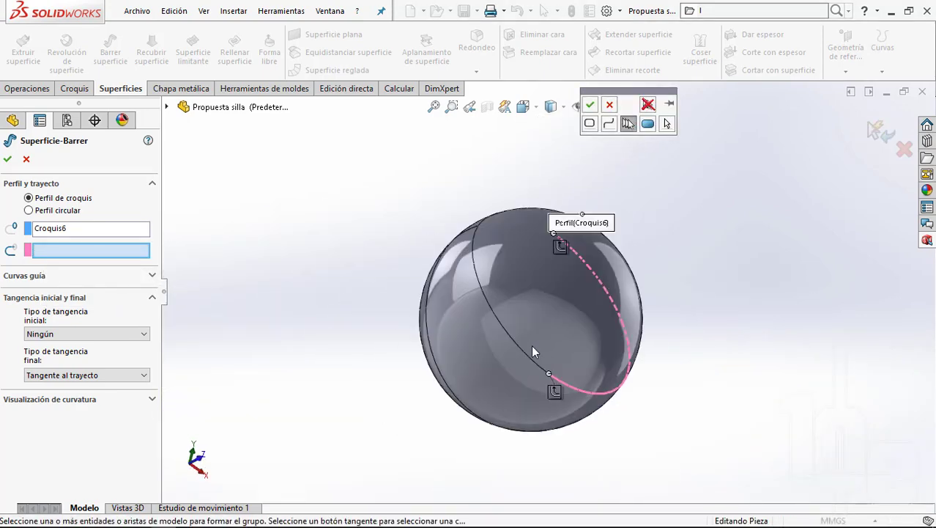
pyautogui.click(487, 299)
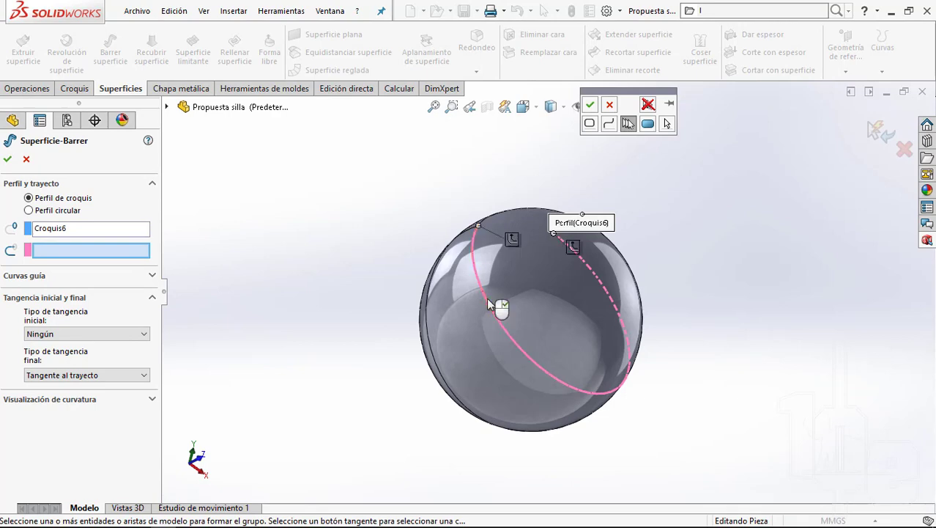
pyautogui.rightClick(487, 297)
pyautogui.moveTo(486, 297); pyautogui.dragTo(578, 302, button='middle')
pyautogui.scroll(-3, 517, 315)
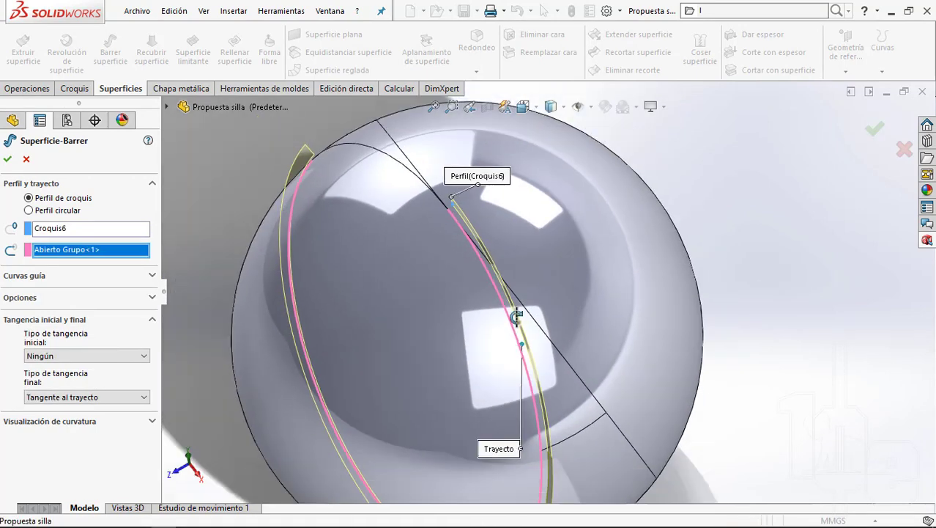
pyautogui.moveTo(516, 317); pyautogui.dragTo(535, 300, button='middle')
# Step: Confirm the swept surface and hide the Conjuntos de superficies bodies
pyautogui.click(872, 130)
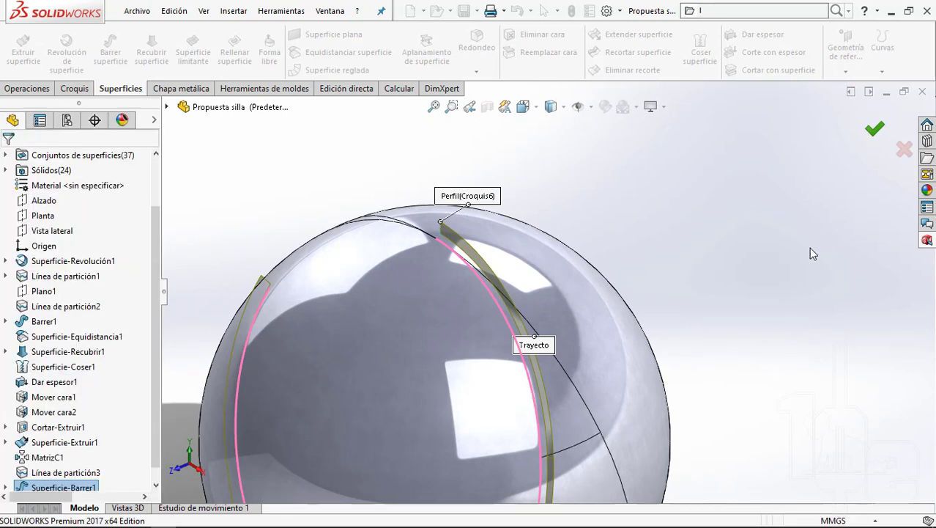
pyautogui.click(7, 155)
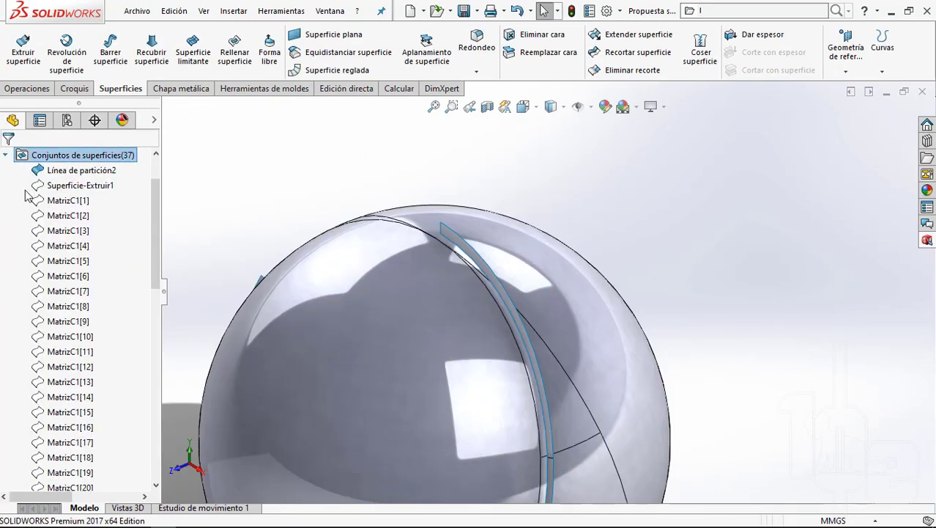
pyautogui.click(58, 173)
pyautogui.click(73, 136)
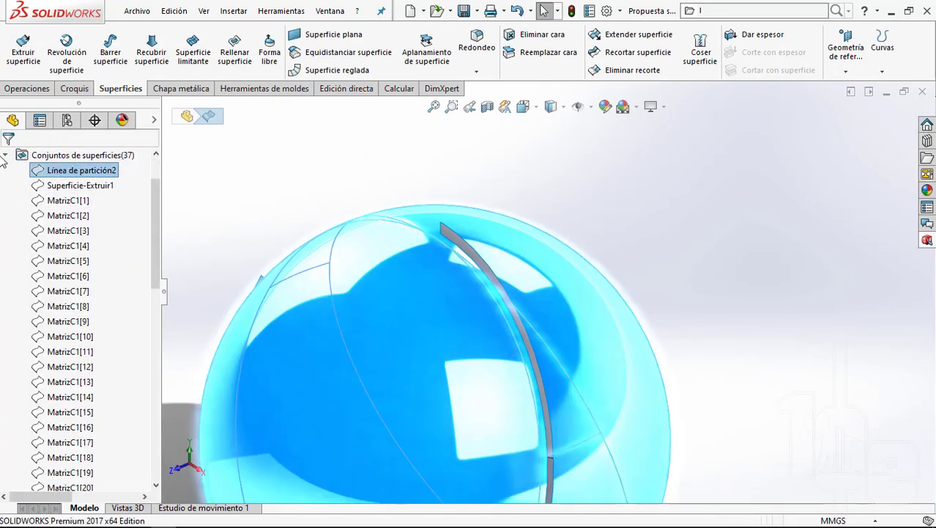
# Step: Show all 24 solid ring and slat bodies and orbit around the ring
pyautogui.moveTo(569, 418); pyautogui.dragTo(665, 381, button='middle')
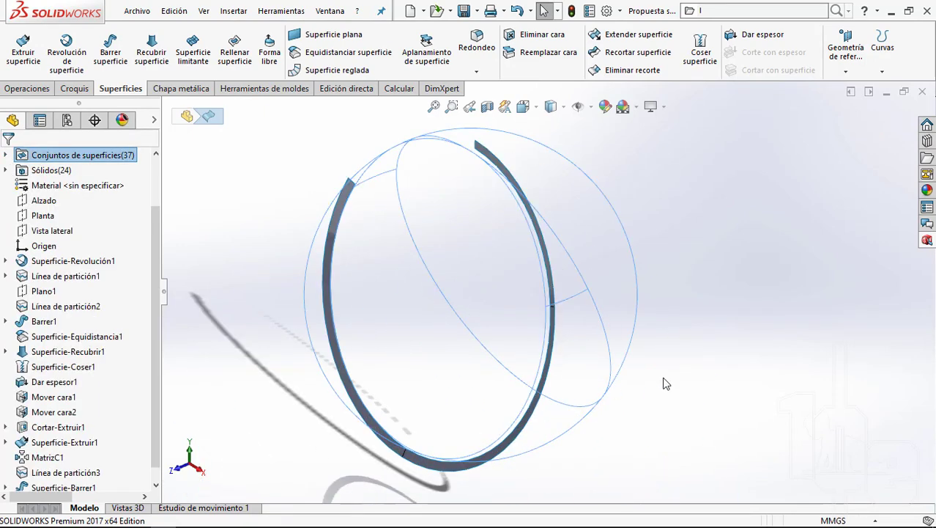
pyautogui.click(665, 380)
pyautogui.click(62, 173)
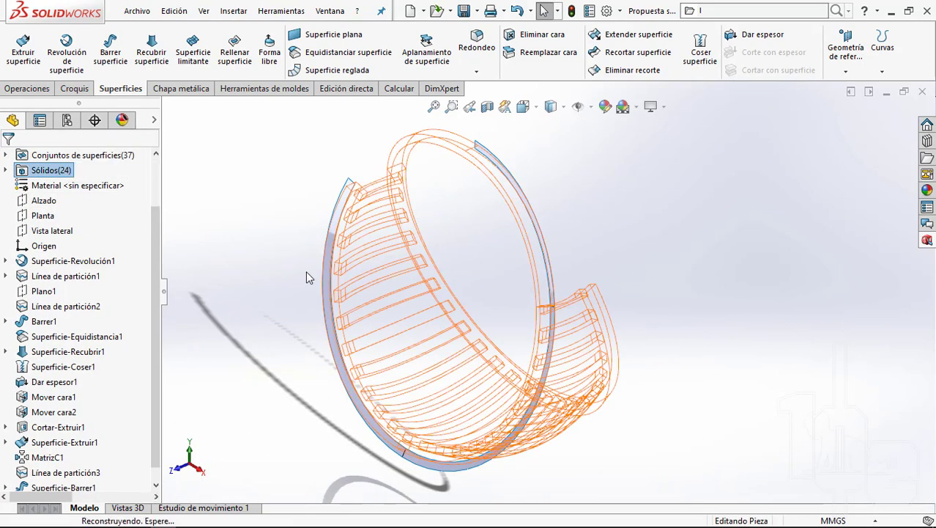
pyautogui.scroll(-3, 549, 322)
pyautogui.scroll(-3, 559, 249)
pyautogui.scroll(-3, 546, 228)
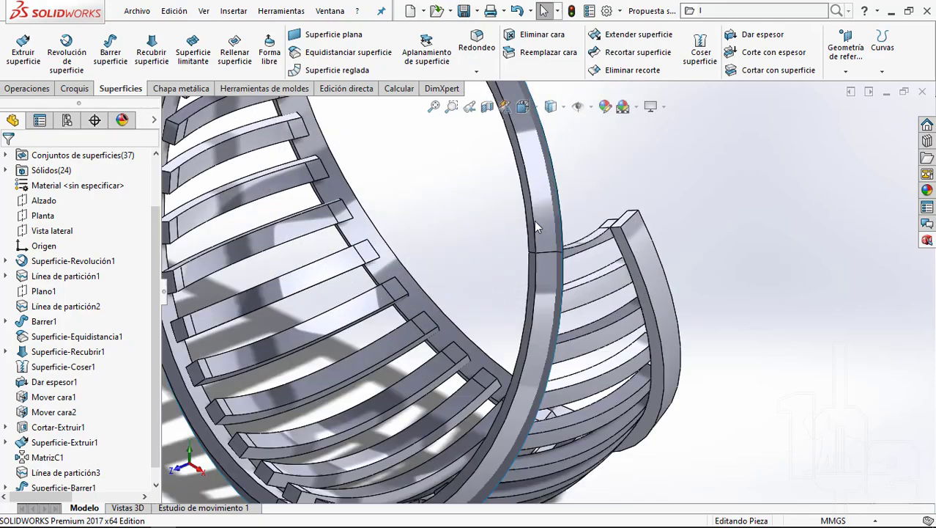
pyautogui.scroll(-2, 539, 242)
pyautogui.scroll(-2, 546, 293)
pyautogui.scroll(-2, 545, 271)
pyautogui.scroll(-2, 543, 256)
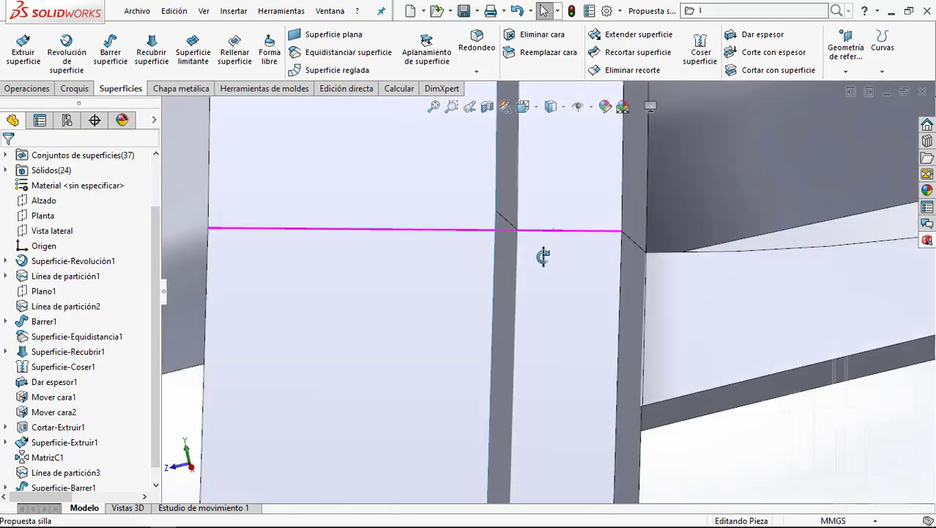
pyautogui.scroll(2, 543, 256)
pyautogui.scroll(2, 518, 308)
pyautogui.scroll(3, 540, 236)
pyautogui.scroll(3, 557, 253)
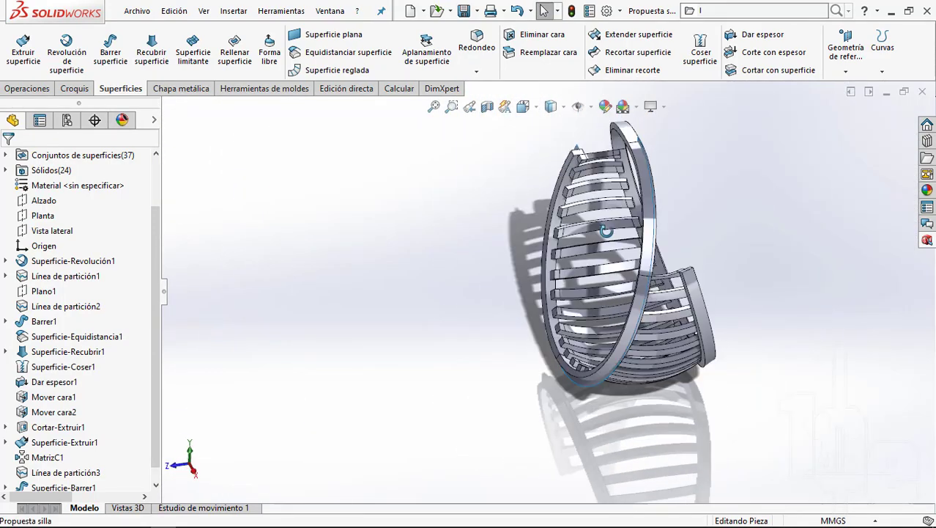
pyautogui.moveTo(607, 231); pyautogui.dragTo(742, 222, button='middle')
pyautogui.moveTo(751, 274)
pyautogui.mouseDown(button='middle')
pyautogui.moveTo(703, 226)
pyautogui.moveTo(712, 239)
pyautogui.mouseUp(button='middle')
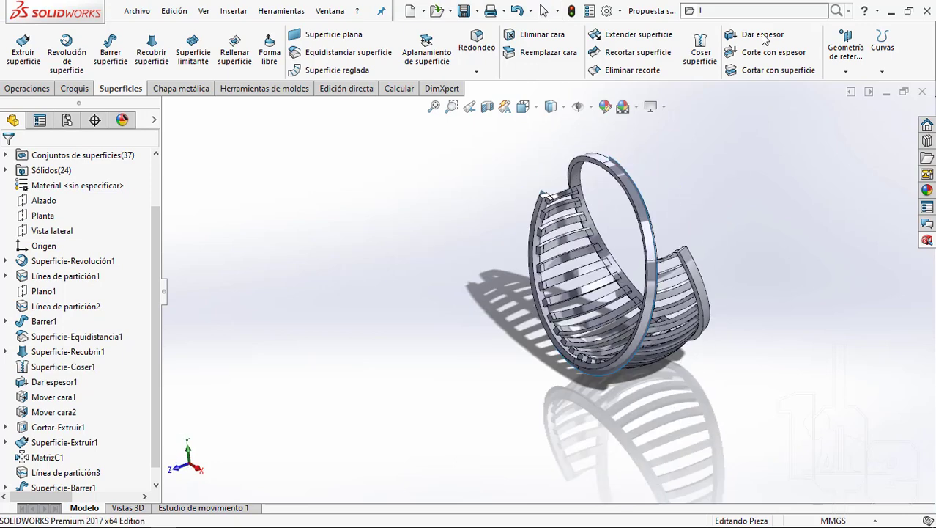
pyautogui.click(844, 58)
# Step: Start an intersection Línea de partición and pick the ring faces to split, removing Cara<3>
pyautogui.click(882, 71)
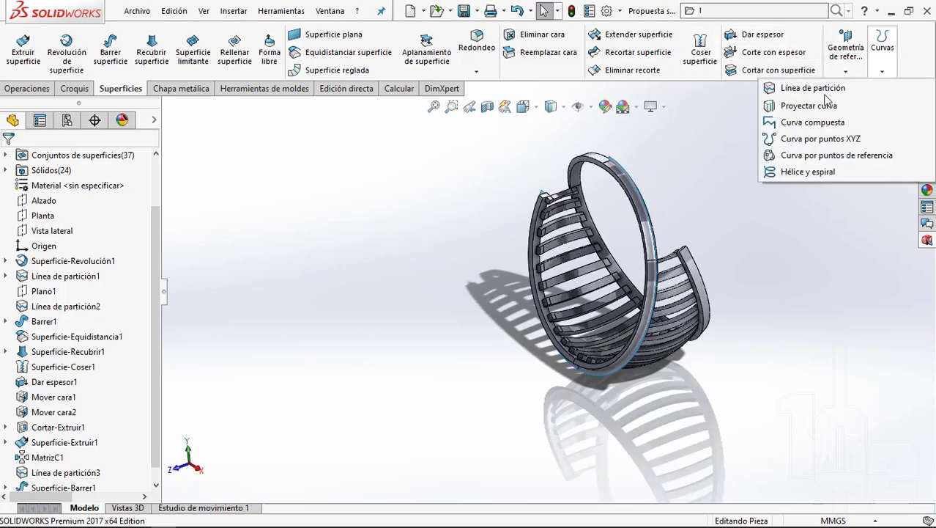
pyautogui.click(819, 91)
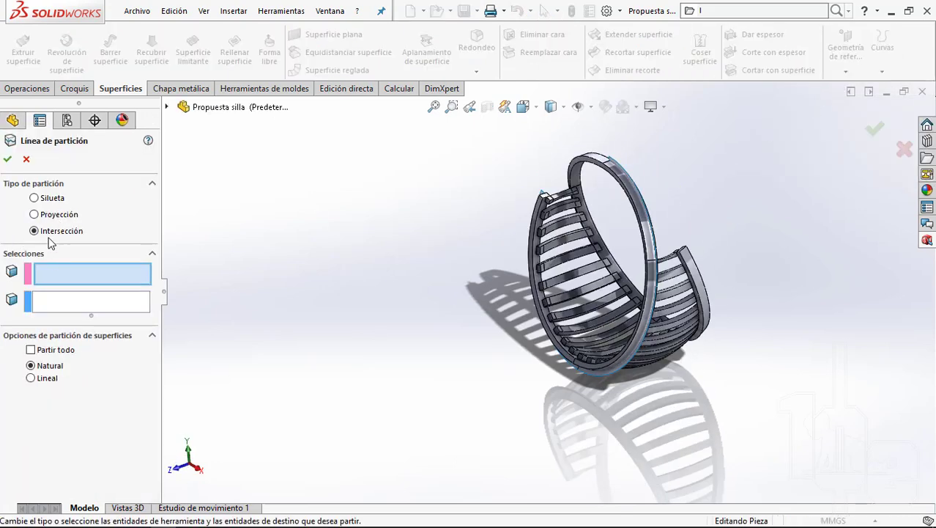
pyautogui.scroll(-5, 632, 258)
pyautogui.scroll(-2, 652, 259)
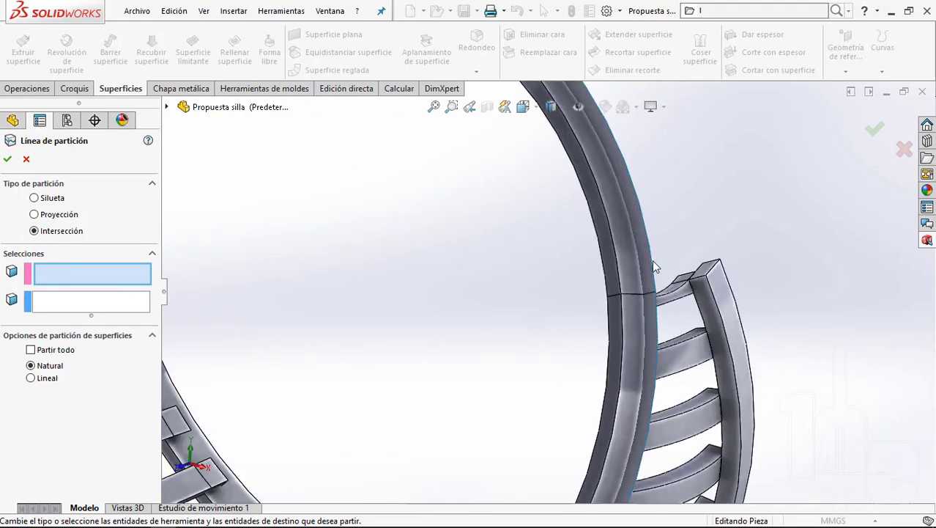
pyautogui.click(648, 257)
pyautogui.click(652, 312)
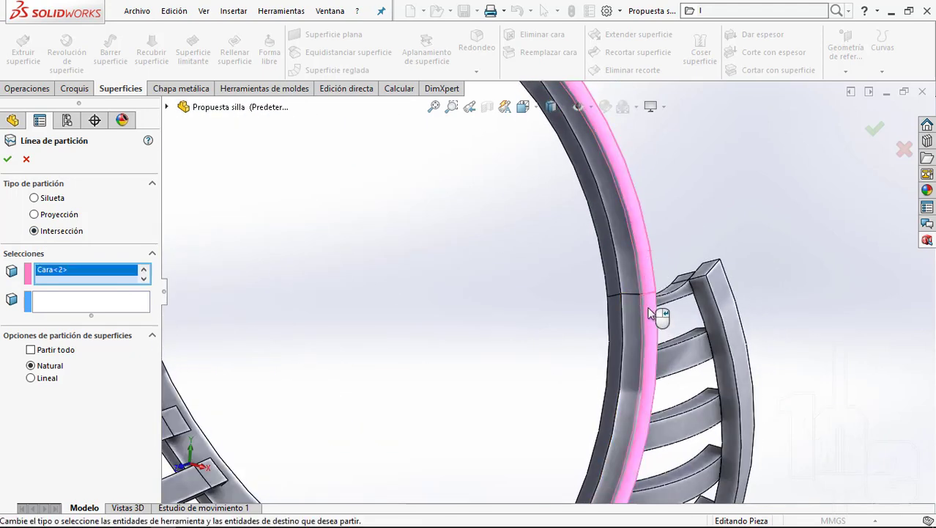
pyautogui.scroll(-3, 654, 313)
pyautogui.scroll(8, 639, 286)
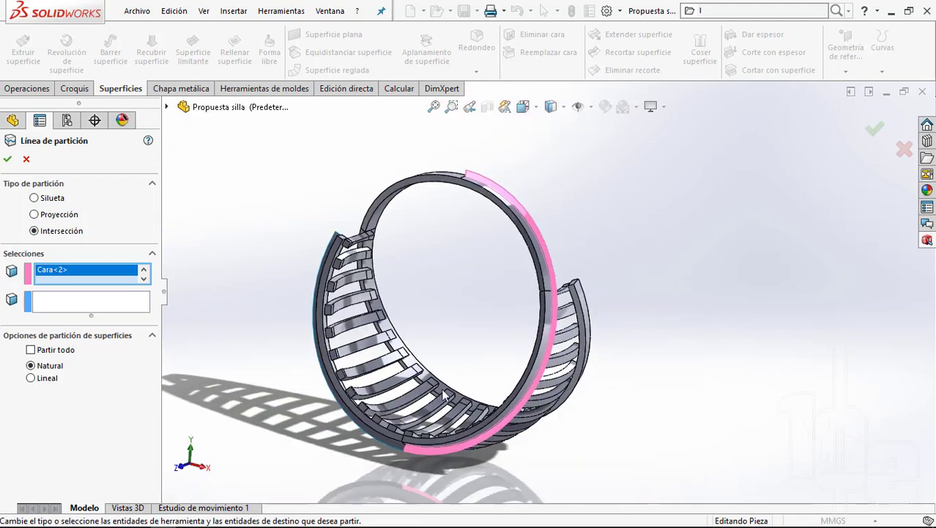
pyautogui.moveTo(630, 300); pyautogui.dragTo(482, 392, button='middle')
pyautogui.scroll(-5, 540, 314)
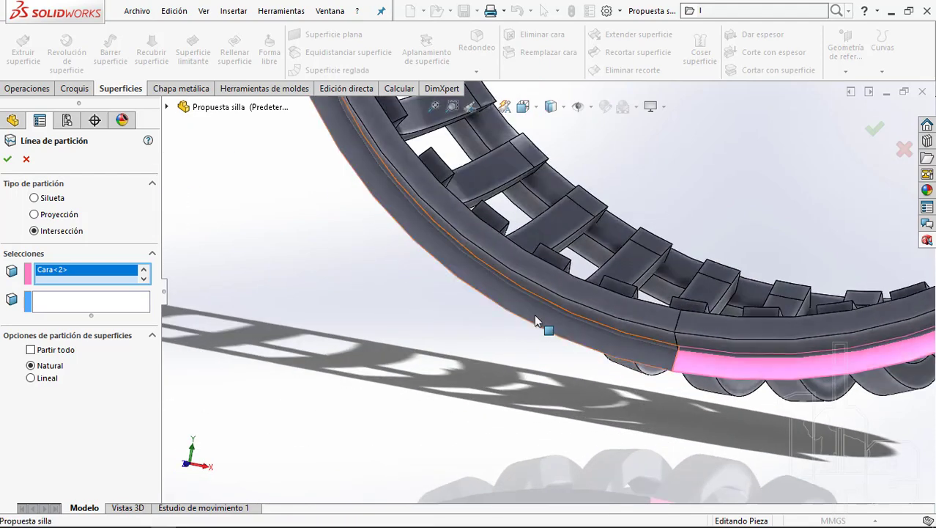
pyautogui.click(534, 314)
pyautogui.scroll(3, 531, 312)
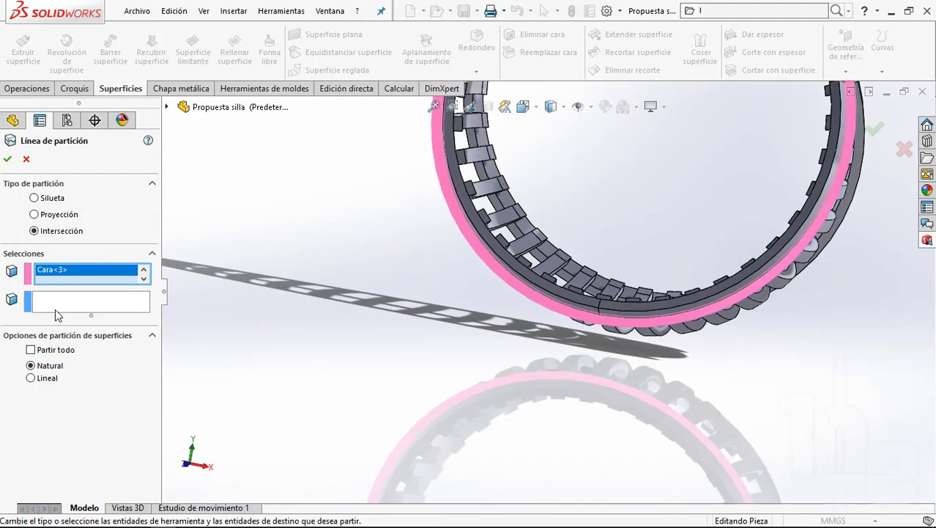
pyautogui.scroll(5, 762, 231)
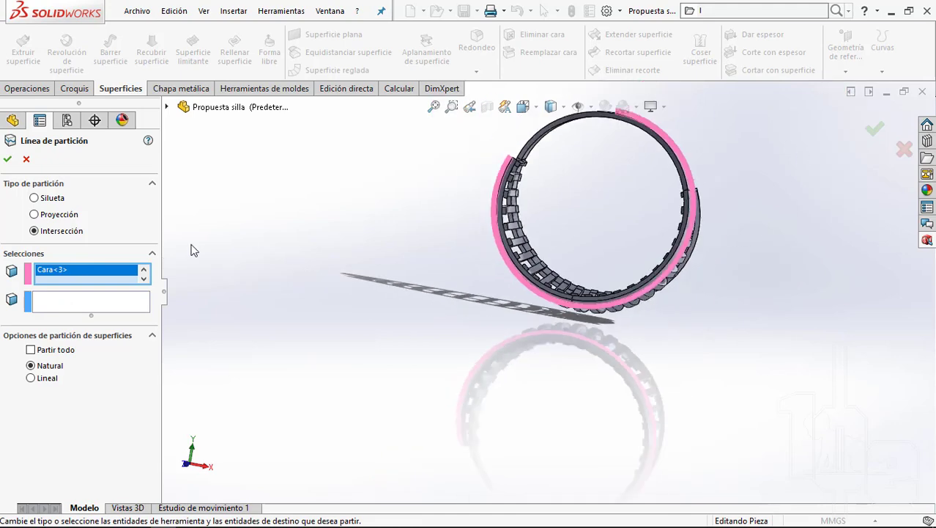
pyautogui.click(51, 279)
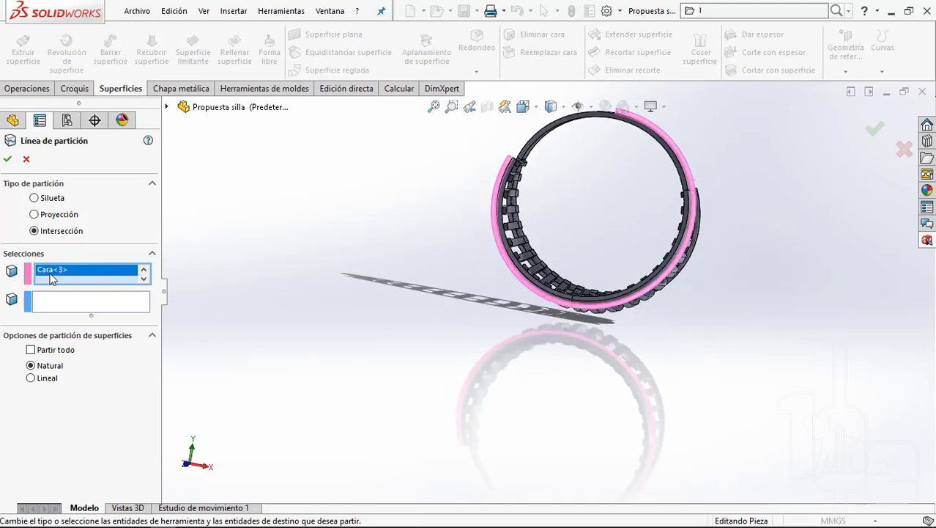
pyautogui.press('Delete')
# Step: Pick three ring faces as the splitting faces
pyautogui.scroll(-3, 673, 194)
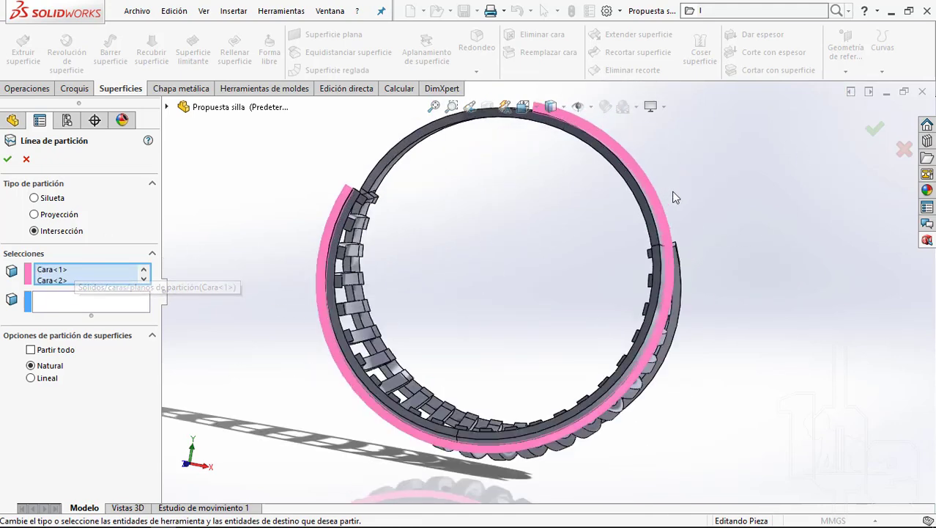
pyautogui.click(58, 299)
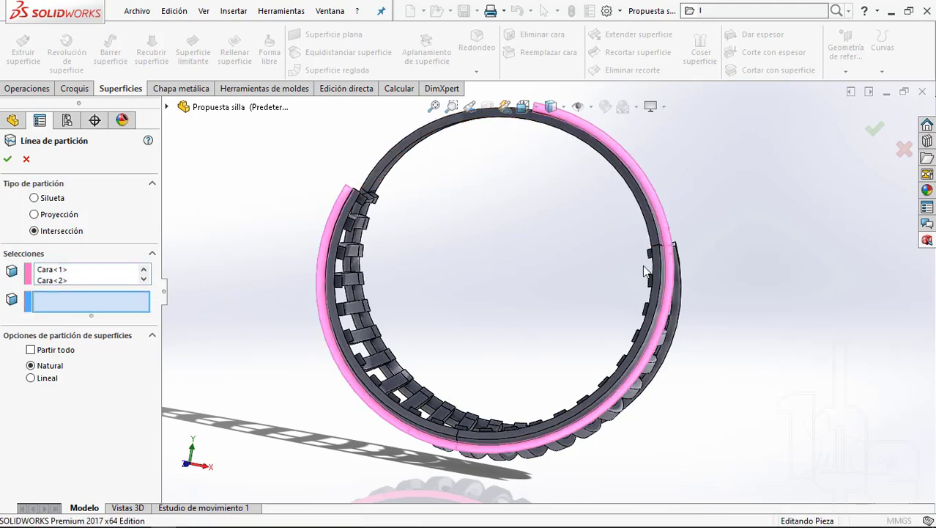
pyautogui.moveTo(620, 266); pyautogui.dragTo(614, 189, button='middle')
pyautogui.scroll(-3, 614, 189)
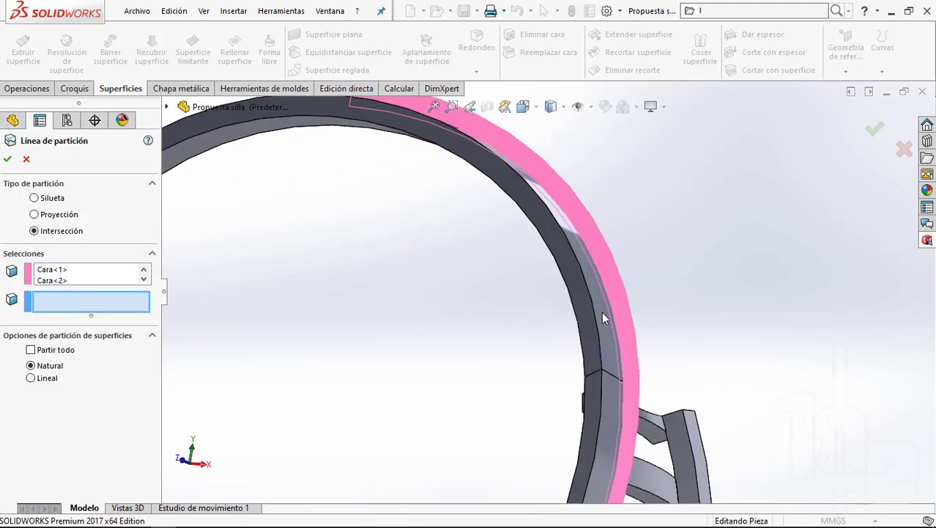
pyautogui.click(601, 311)
pyautogui.click(607, 392)
pyautogui.scroll(5, 621, 401)
pyautogui.moveTo(620, 402)
pyautogui.mouseDown(button='middle')
pyautogui.moveTo(511, 244)
pyautogui.moveTo(505, 264)
pyautogui.moveTo(526, 244)
pyautogui.mouseUp(button='middle')
pyautogui.scroll(-5, 510, 244)
pyautogui.click(510, 244)
pyautogui.scroll(5, 510, 244)
pyautogui.scroll(-5, 526, 244)
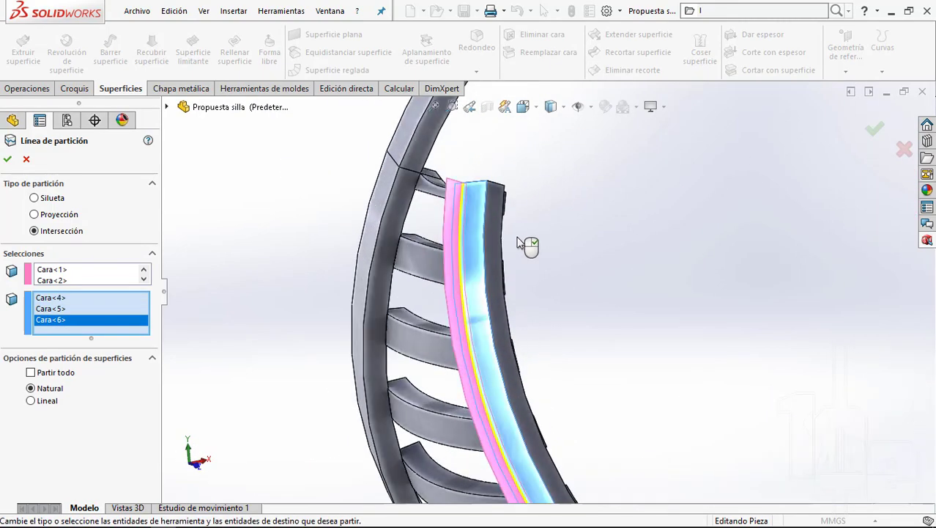
# Step: Confirm Línea de partición4 and hide the swept surface Superficie-Barrer1
pyautogui.rightClick(517, 243)
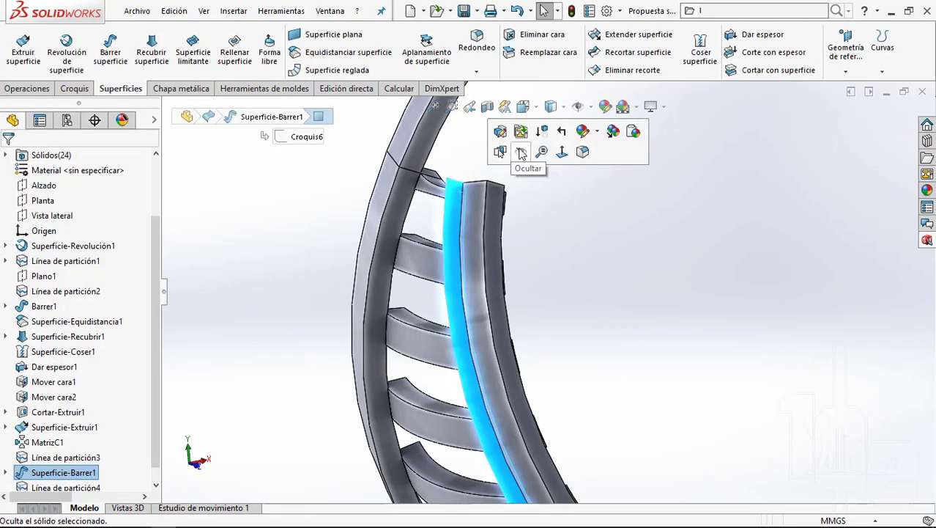
pyautogui.click(521, 152)
pyautogui.scroll(5, 571, 235)
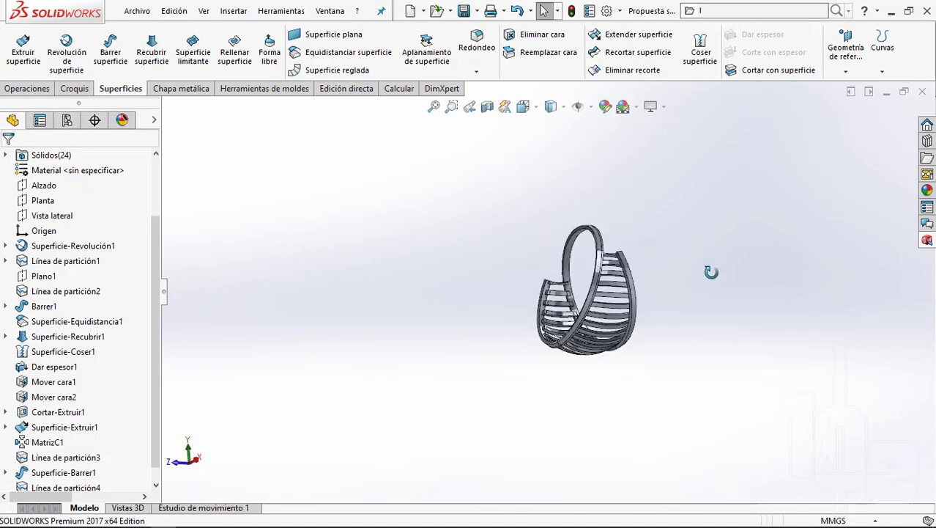
# Step: Orbit and zoom in to select the new split edge on a slat
pyautogui.moveTo(571, 235); pyautogui.dragTo(546, 250, button='middle')
pyautogui.scroll(-3, 547, 251)
pyautogui.scroll(-3, 557, 235)
pyautogui.scroll(-3, 571, 216)
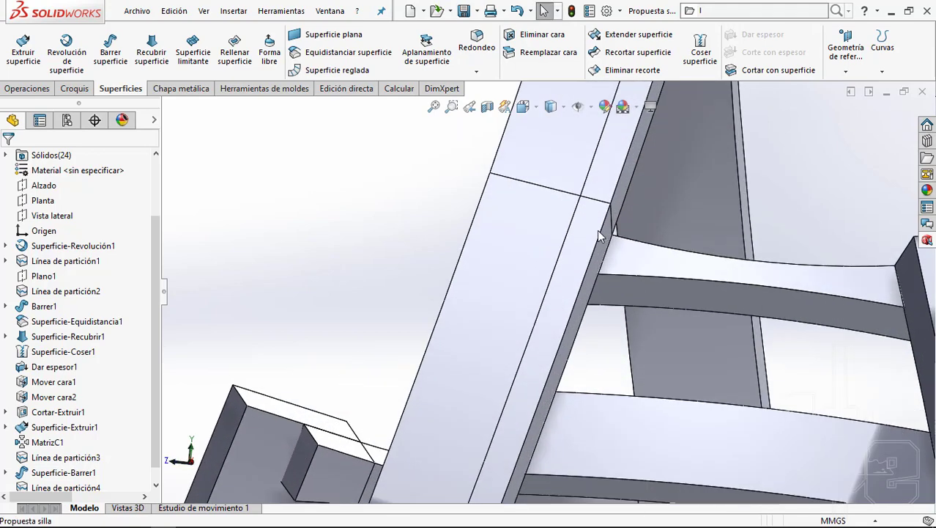
pyautogui.scroll(-3, 582, 203)
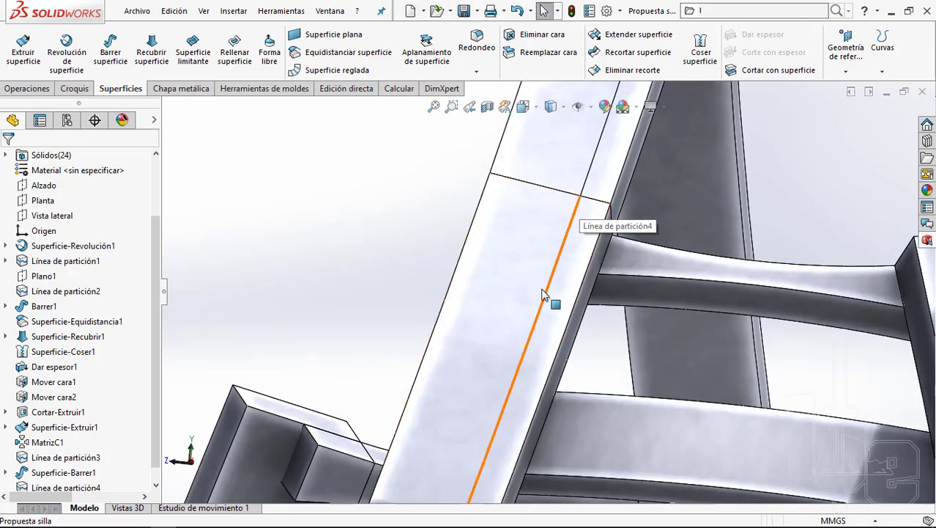
pyautogui.scroll(3, 542, 293)
pyautogui.scroll(2, 538, 320)
pyautogui.moveTo(538, 335); pyautogui.dragTo(549, 300, button='middle')
pyautogui.scroll(-3, 552, 295)
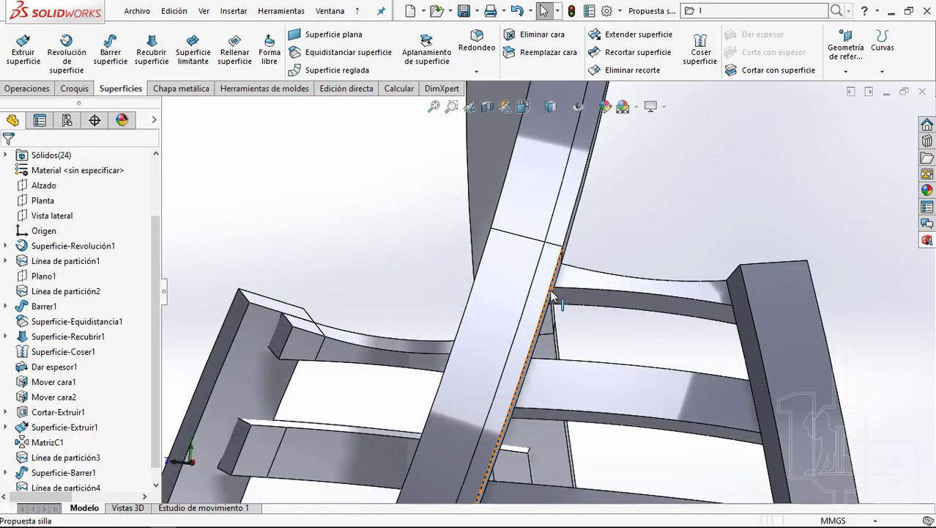
pyautogui.click(542, 255)
pyautogui.scroll(3, 542, 255)
# Step: Inspect the split face on the ring rim from beneath and from the side
pyautogui.moveTo(428, 268); pyautogui.dragTo(428, 495, button='middle')
pyautogui.scroll(-2, 580, 321)
pyautogui.scroll(-2, 580, 321)
pyautogui.scroll(-1, 500, 216)
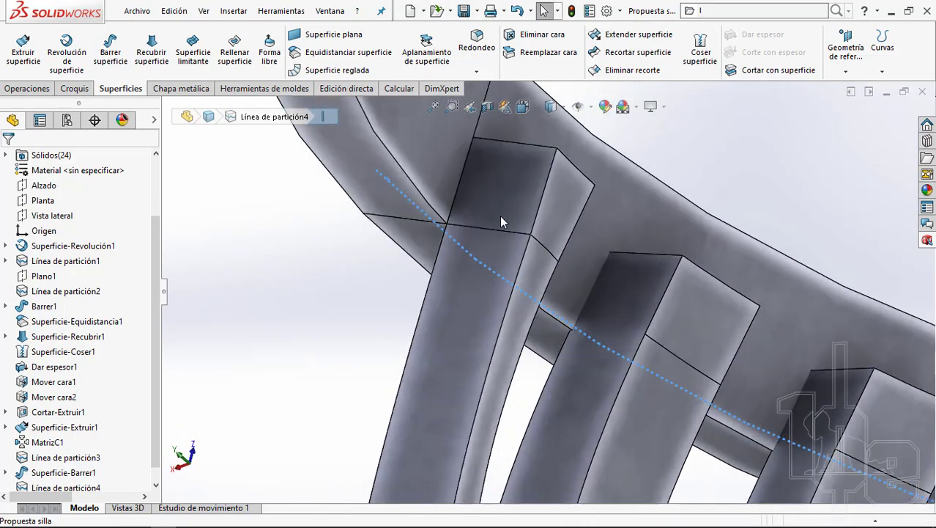
pyautogui.moveTo(500, 216)
pyautogui.mouseDown(button='middle')
pyautogui.moveTo(545, 278)
pyautogui.moveTo(489, 209)
pyautogui.moveTo(504, 206)
pyautogui.moveTo(520, 255)
pyautogui.moveTo(687, 334)
pyautogui.moveTo(476, 209)
pyautogui.moveTo(481, 88)
pyautogui.mouseUp(button='middle')
pyautogui.scroll(5, 504, 206)
pyautogui.scroll(-3, 421, 226)
pyautogui.scroll(-3, 432, 231)
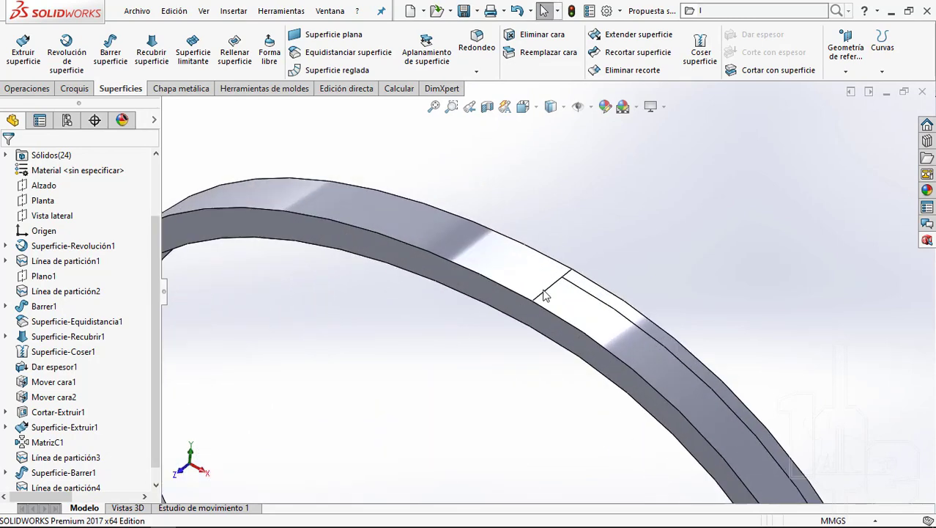
pyautogui.scroll(-2, 557, 296)
pyautogui.scroll(-2, 579, 279)
pyautogui.scroll(-2, 557, 234)
pyautogui.scroll(-2, 440, 198)
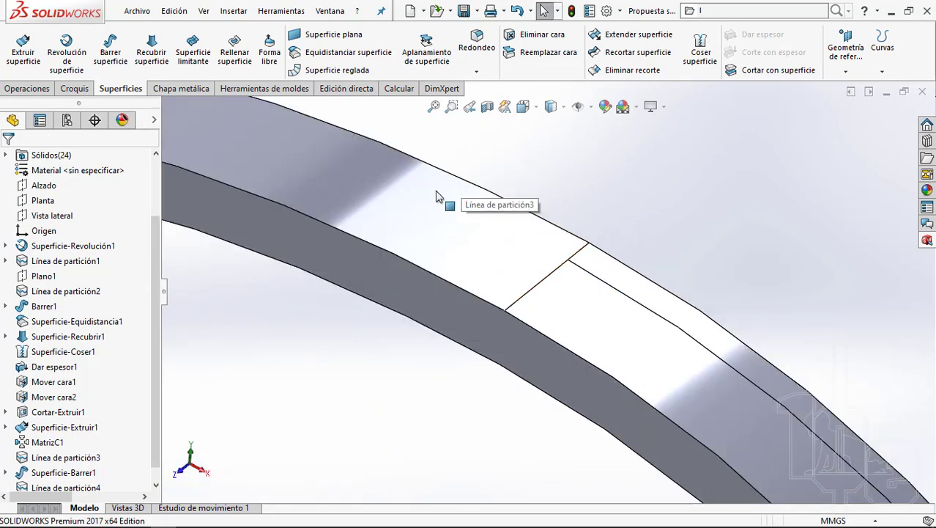
pyautogui.scroll(2, 436, 195)
pyautogui.scroll(-3, 586, 289)
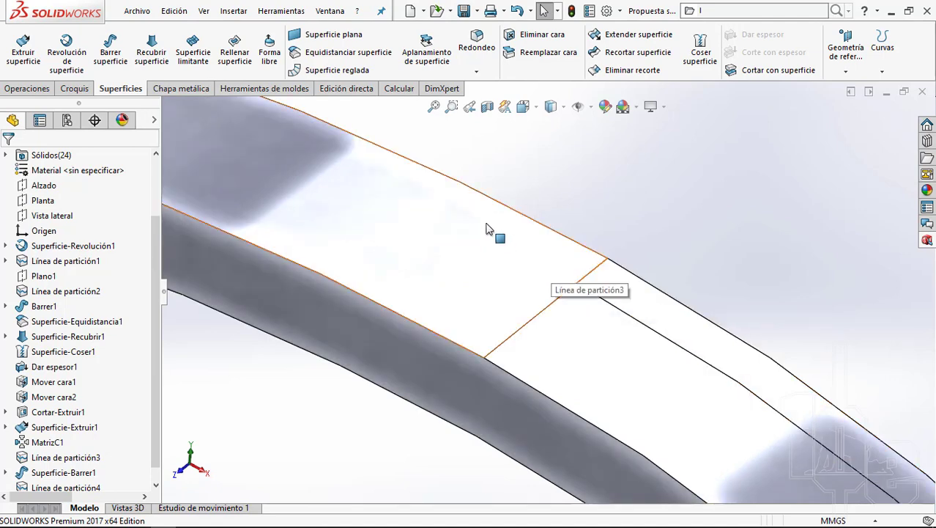
pyautogui.scroll(1, 447, 232)
pyautogui.click(407, 236)
pyautogui.scroll(2, 477, 245)
pyautogui.scroll(2, 587, 282)
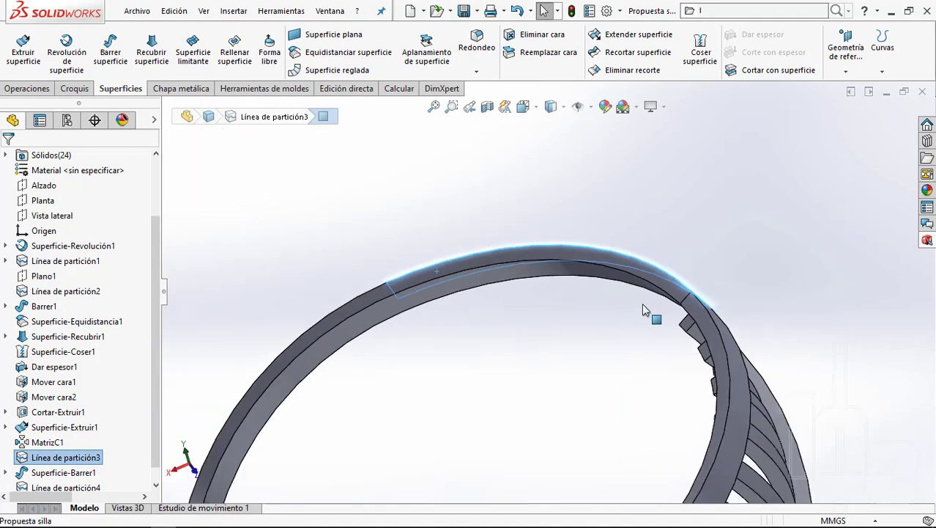
pyautogui.scroll(3, 643, 309)
pyautogui.moveTo(643, 309); pyautogui.dragTo(395, 383, button='middle')
pyautogui.scroll(-2, 396, 383)
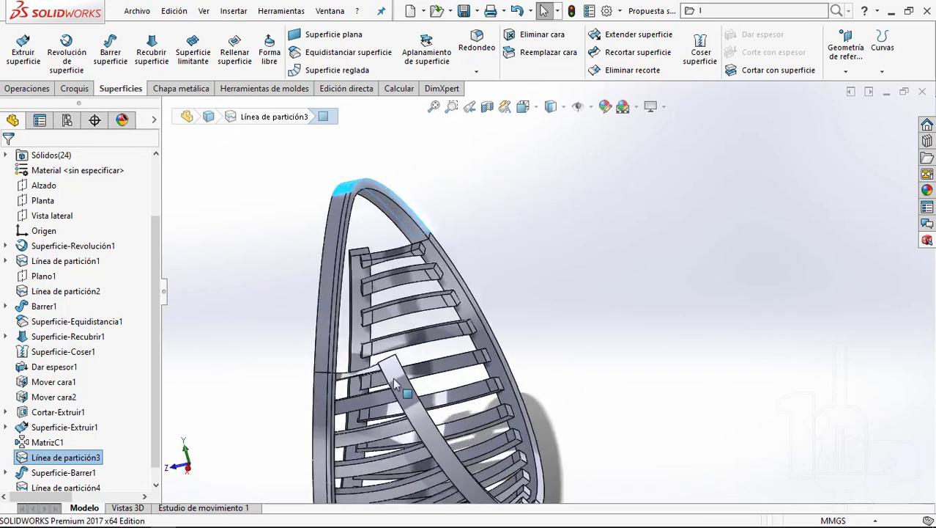
pyautogui.scroll(-3, 396, 382)
pyautogui.scroll(-2, 303, 334)
pyautogui.scroll(-2, 280, 317)
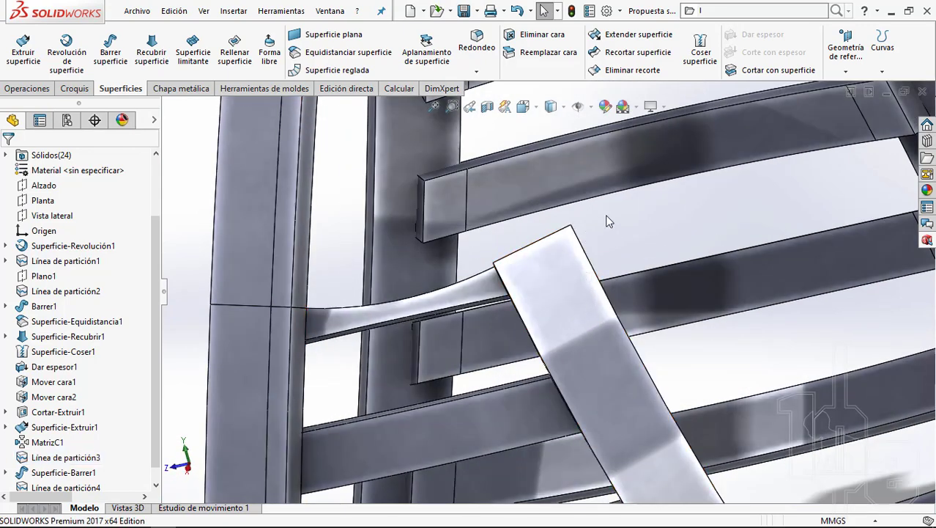
pyautogui.scroll(5, 606, 215)
pyautogui.moveTo(605, 215)
pyautogui.mouseDown(button='middle')
pyautogui.moveTo(642, 222)
pyautogui.moveTo(557, 227)
pyautogui.mouseUp(button='middle')
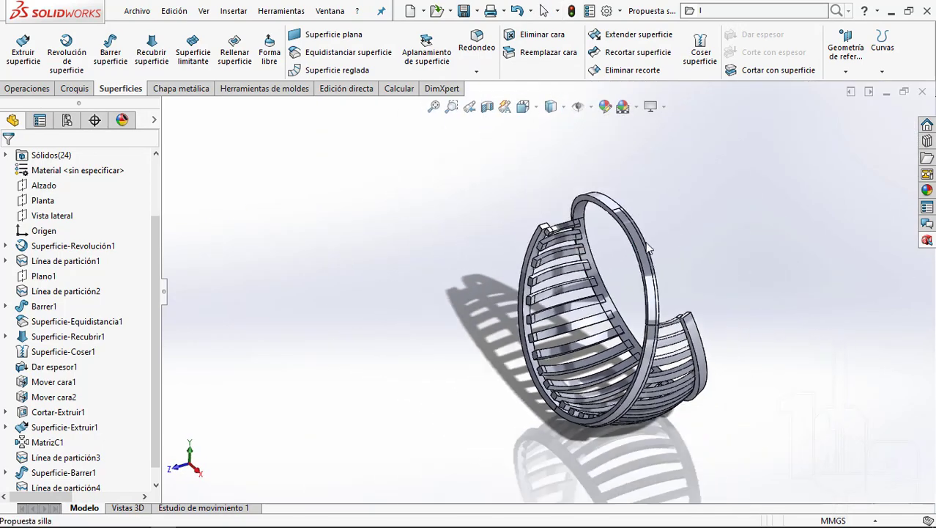
pyautogui.scroll(2, 73, 230)
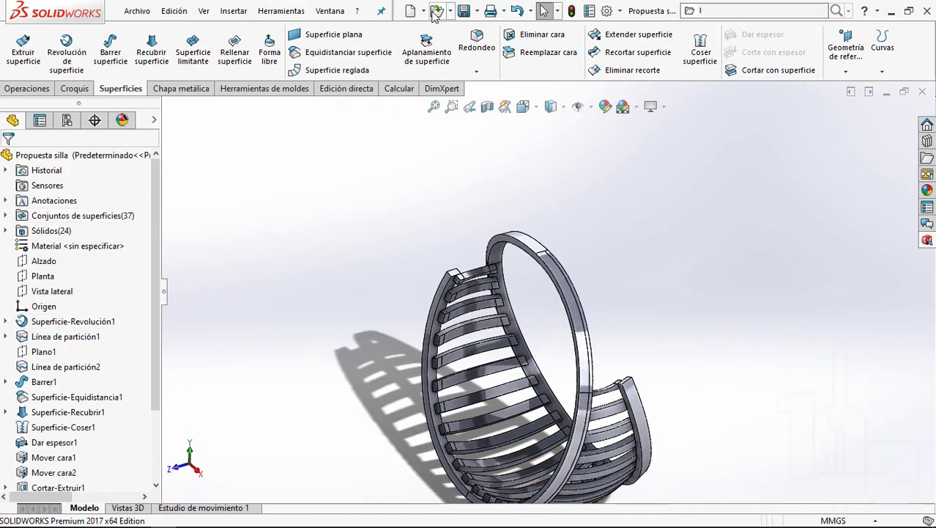
# Step: Rebuild the chair part and show Superficie-Barrer1 again
pyautogui.click(573, 16)
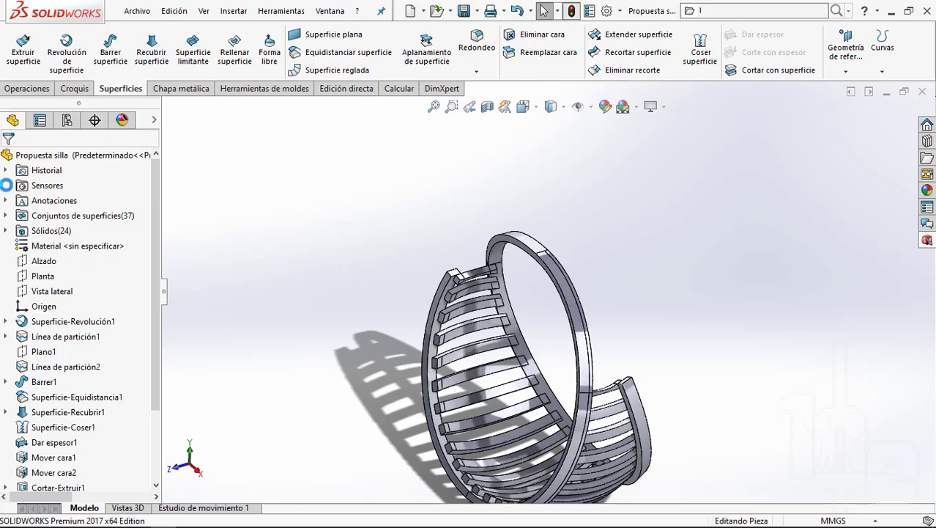
pyautogui.click(6, 216)
pyautogui.scroll(-8, 80, 278)
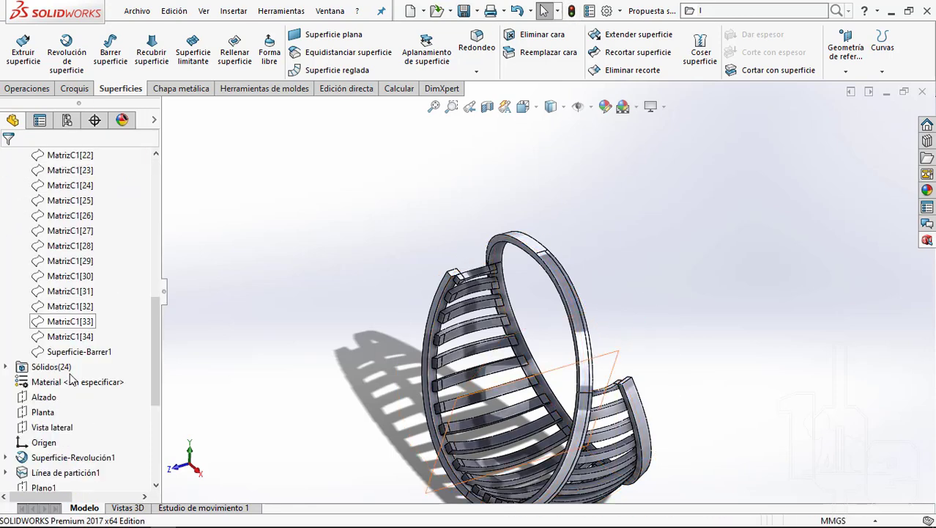
pyautogui.scroll(-1, 92, 286)
pyautogui.click(77, 305)
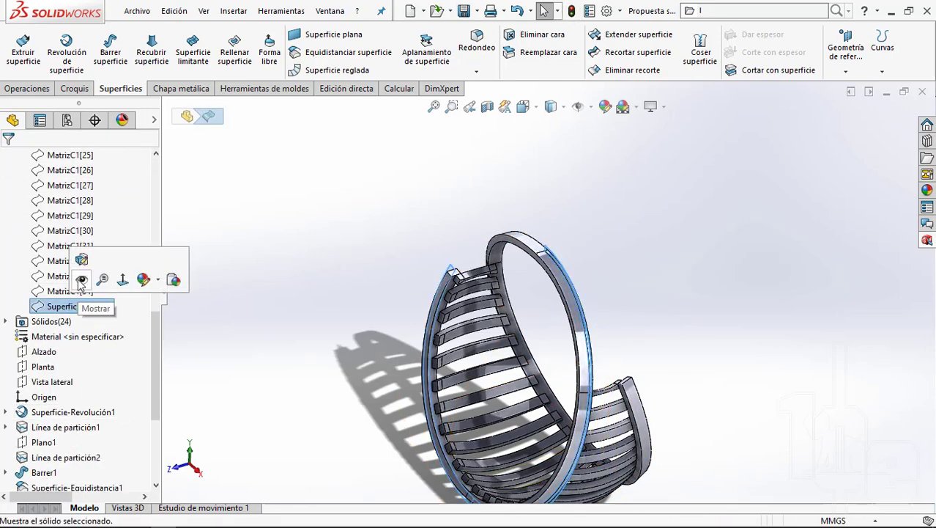
pyautogui.click(81, 280)
pyautogui.scroll(-5, 534, 274)
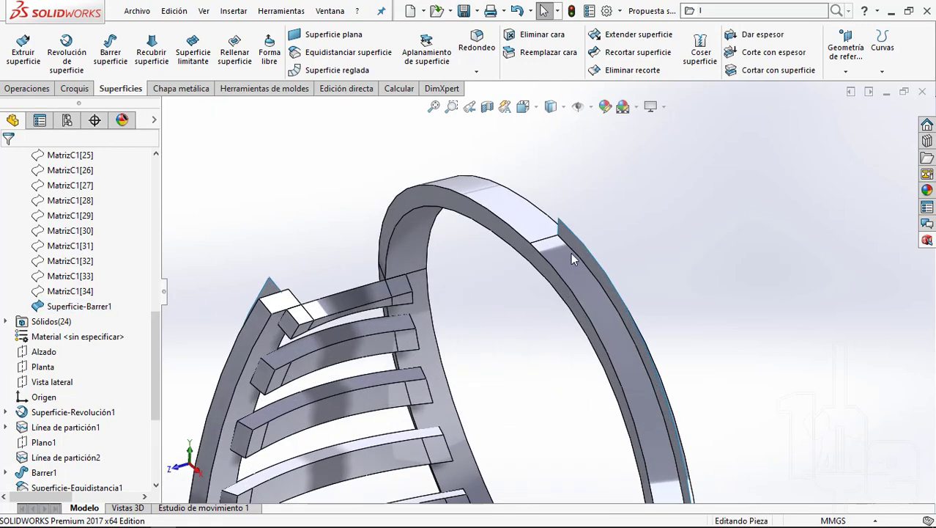
pyautogui.scroll(2, 571, 252)
# Step: Set up a Simetría mirror across Alzado with Superficie-Barrer1 as the body to mirror
pyautogui.click(6, 88)
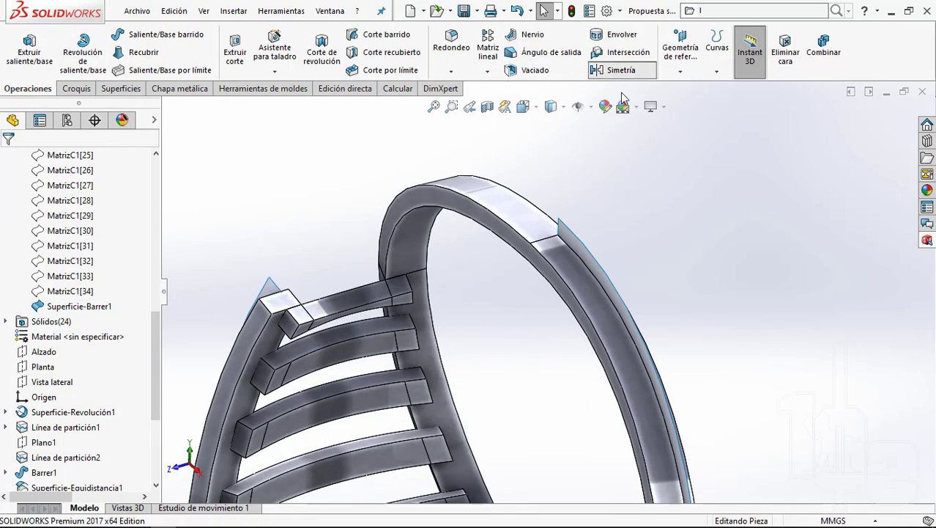
pyautogui.click(619, 69)
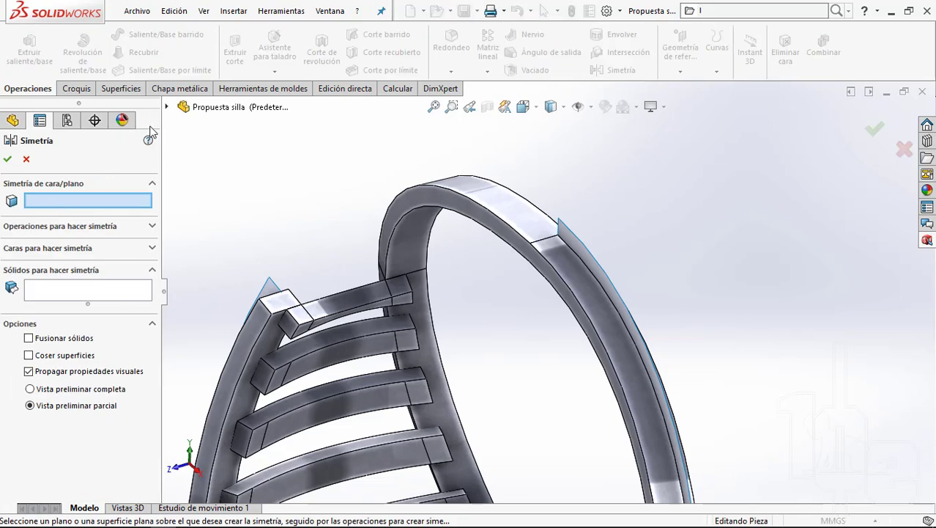
pyautogui.click(169, 107)
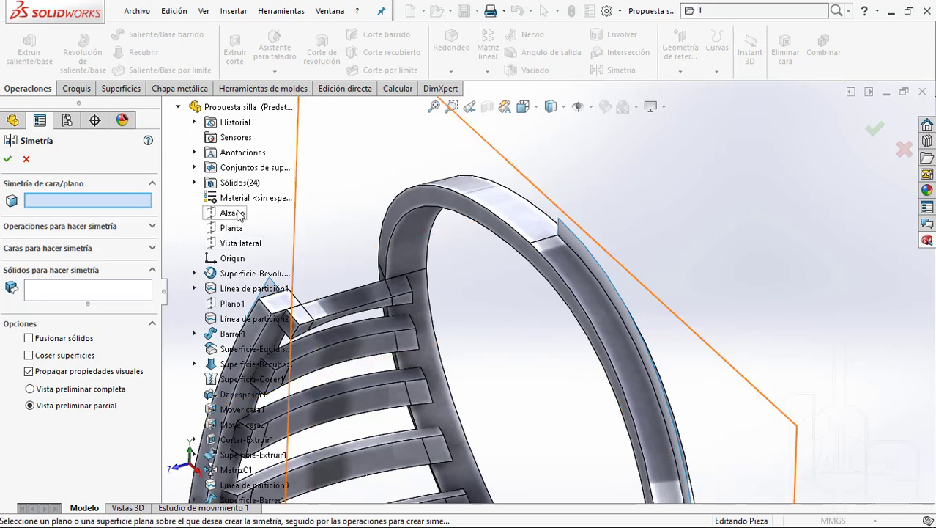
pyautogui.click(232, 213)
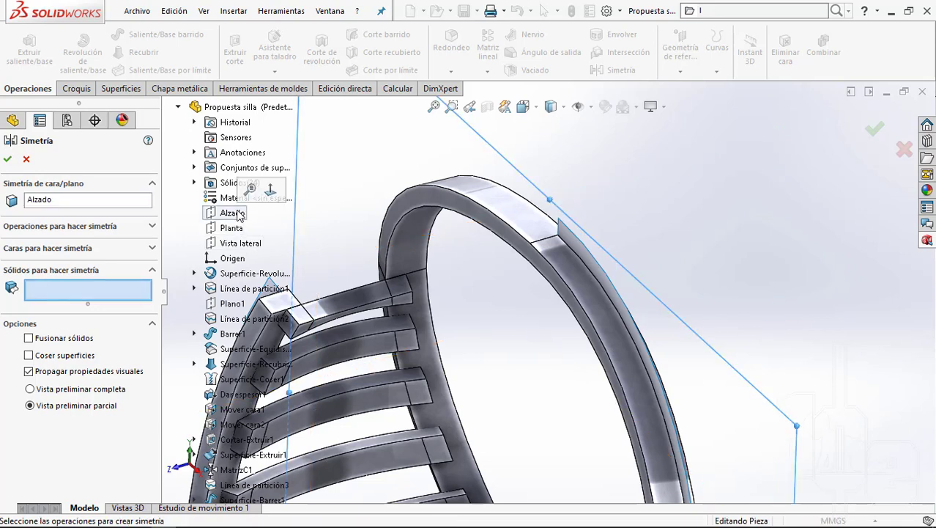
pyautogui.scroll(-3, 554, 255)
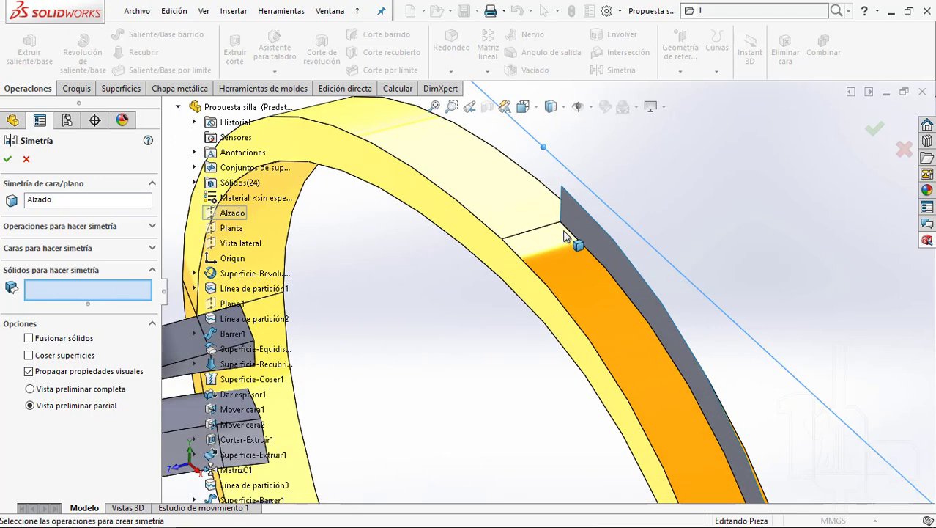
pyautogui.click(570, 215)
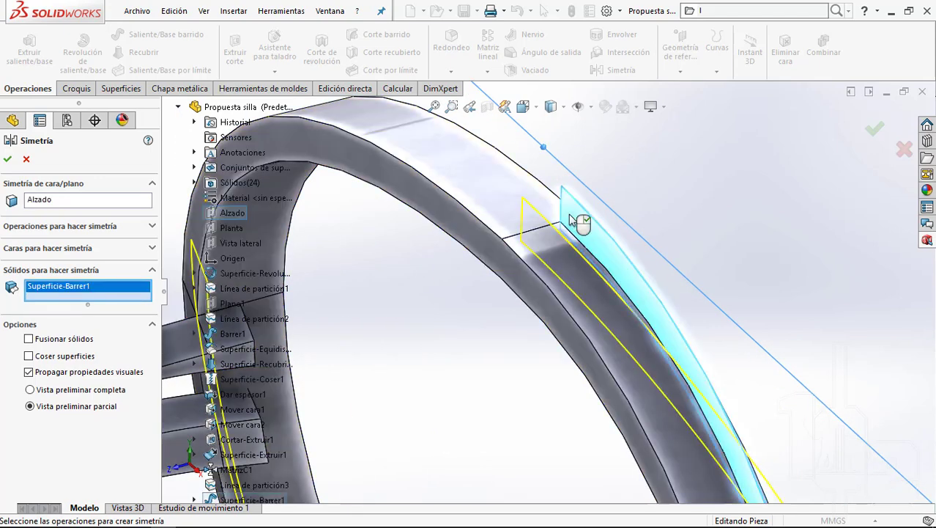
# Step: Confirm Simetría1 and orbit the ring to inspect the mirrored strips
pyautogui.rightClick(573, 220)
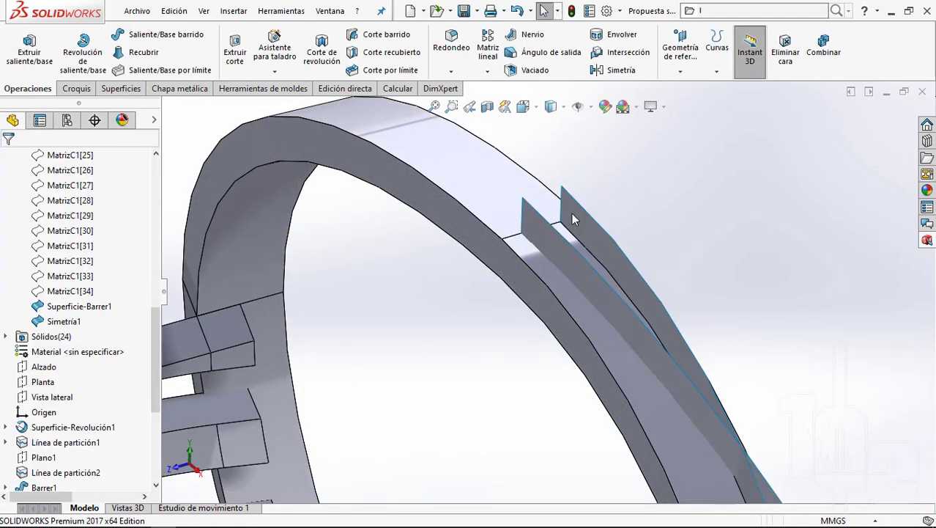
pyautogui.moveTo(582, 222); pyautogui.dragTo(561, 233, button='middle')
pyautogui.scroll(-3, 455, 274)
pyautogui.scroll(3, 456, 274)
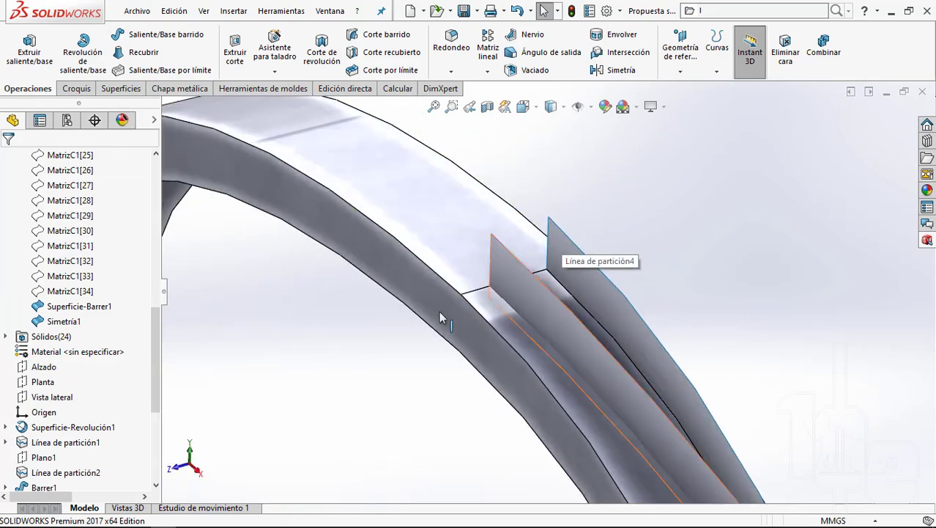
pyautogui.scroll(3, 439, 310)
pyautogui.scroll(3, 439, 311)
pyautogui.moveTo(439, 311); pyautogui.dragTo(626, 380, button='middle')
pyautogui.scroll(-3, 626, 381)
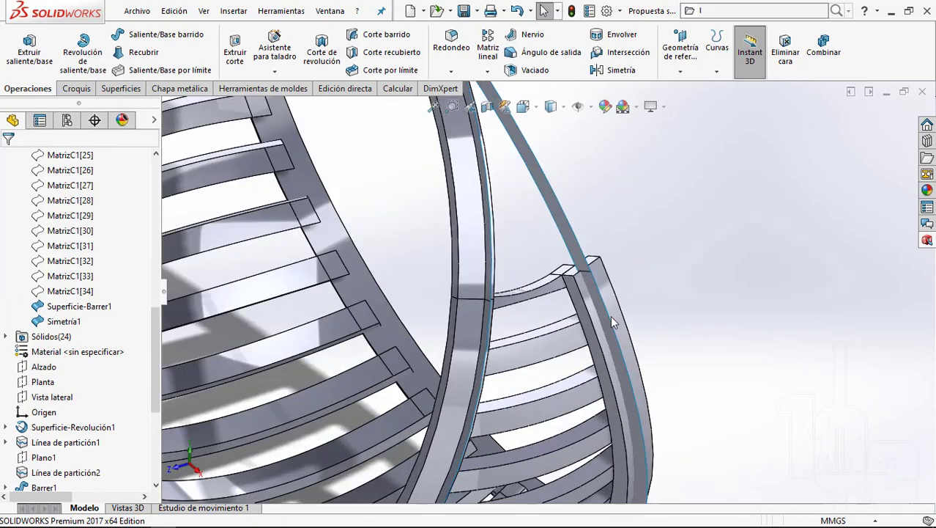
pyautogui.scroll(-3, 611, 315)
pyautogui.moveTo(610, 315); pyautogui.dragTo(516, 344, button='middle')
pyautogui.scroll(3, 516, 345)
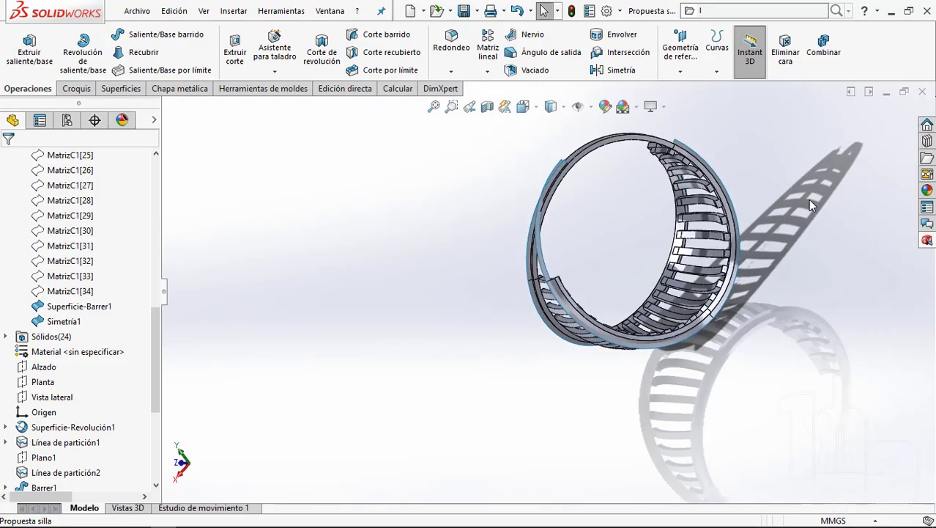
pyautogui.moveTo(808, 200); pyautogui.dragTo(639, 148, button='middle')
pyautogui.scroll(-3, 639, 147)
pyautogui.moveTo(554, 158)
pyautogui.mouseDown(button='middle')
pyautogui.moveTo(550, 251)
pyautogui.moveTo(501, 239)
pyautogui.moveTo(519, 189)
pyautogui.mouseUp(button='middle')
# Step: Zoom in on the rim and select the swept surface there to check it
pyautogui.scroll(5, 501, 239)
pyautogui.scroll(-3, 609, 224)
pyautogui.moveTo(608, 223)
pyautogui.mouseDown(button='middle')
pyautogui.moveTo(568, 297)
pyautogui.moveTo(585, 261)
pyautogui.mouseUp(button='middle')
pyautogui.scroll(2, 567, 422)
pyautogui.scroll(2, 565, 295)
pyautogui.scroll(-3, 564, 295)
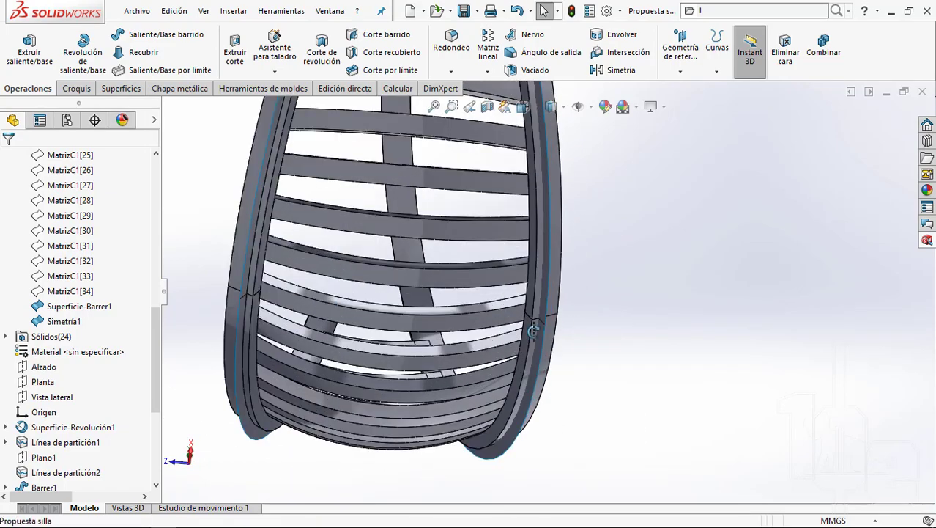
pyautogui.moveTo(564, 295)
pyautogui.mouseDown(button='middle')
pyautogui.moveTo(524, 397)
pyautogui.moveTo(510, 255)
pyautogui.moveTo(510, 393)
pyautogui.mouseUp(button='middle')
pyautogui.scroll(1, 523, 397)
pyautogui.scroll(2, 521, 395)
pyautogui.scroll(-3, 521, 396)
pyautogui.scroll(3, 530, 208)
pyautogui.moveTo(530, 208)
pyautogui.mouseDown(button='middle')
pyautogui.moveTo(551, 360)
pyautogui.moveTo(541, 150)
pyautogui.moveTo(560, 181)
pyautogui.mouseUp(button='middle')
pyautogui.scroll(-4, 540, 198)
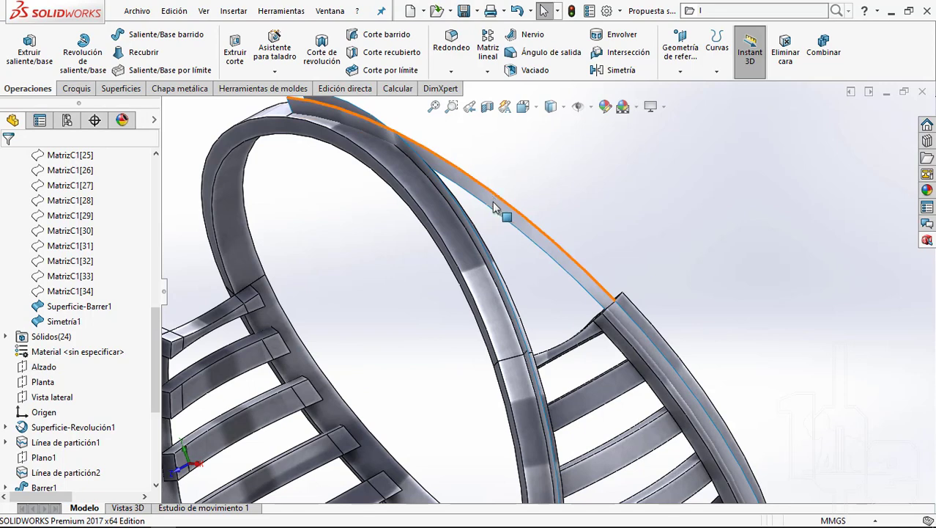
pyautogui.moveTo(494, 207); pyautogui.dragTo(330, 156, button='middle')
pyautogui.scroll(-2, 330, 156)
pyautogui.scroll(-2, 376, 188)
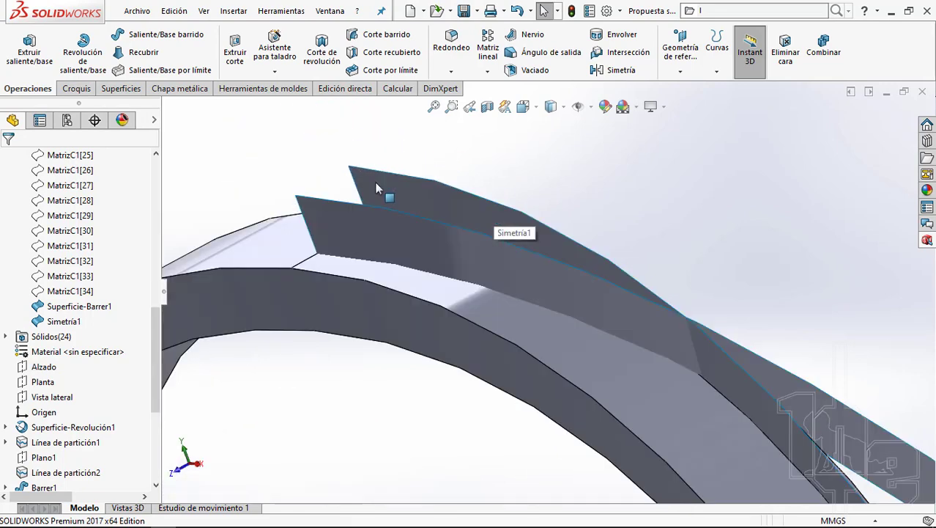
pyautogui.click(387, 184)
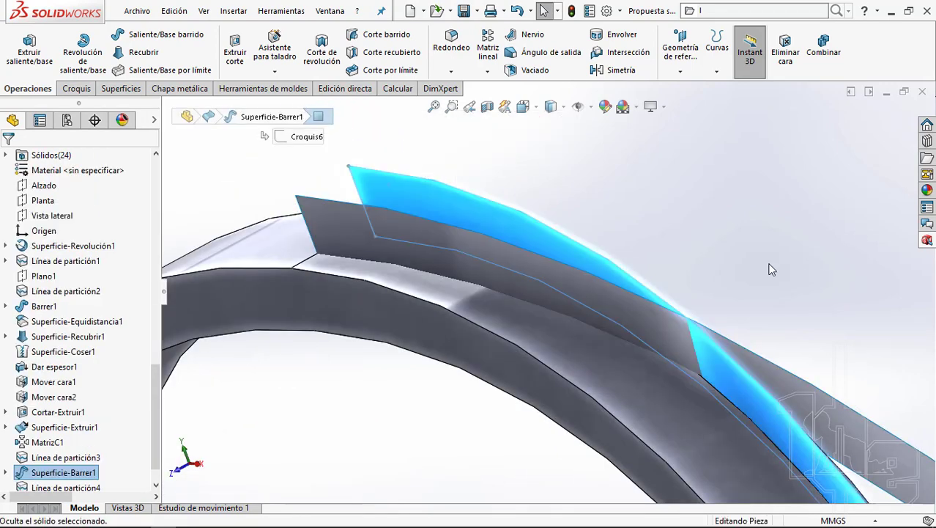
pyautogui.scroll(5, 653, 257)
pyautogui.scroll(3, 654, 256)
pyautogui.moveTo(654, 256); pyautogui.dragTo(674, 280, button='middle')
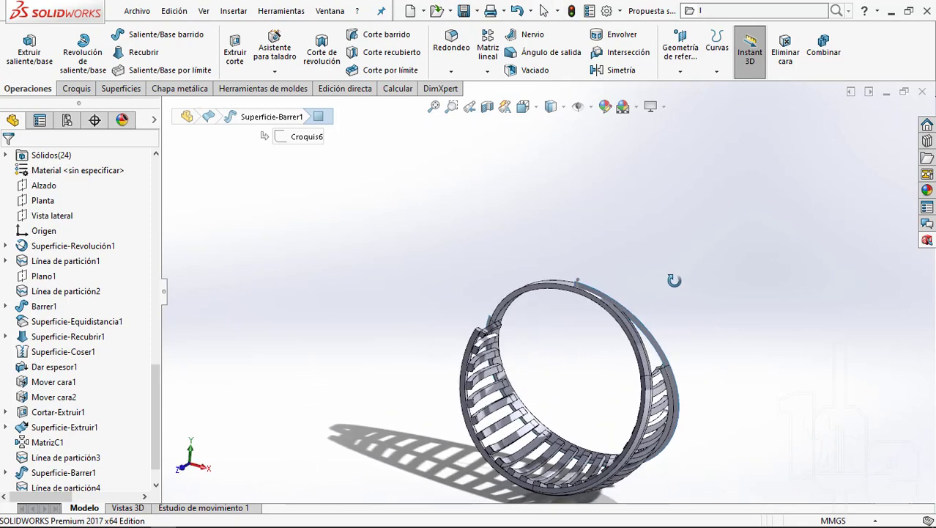
pyautogui.scroll(-5, 626, 297)
pyautogui.scroll(-2, 619, 187)
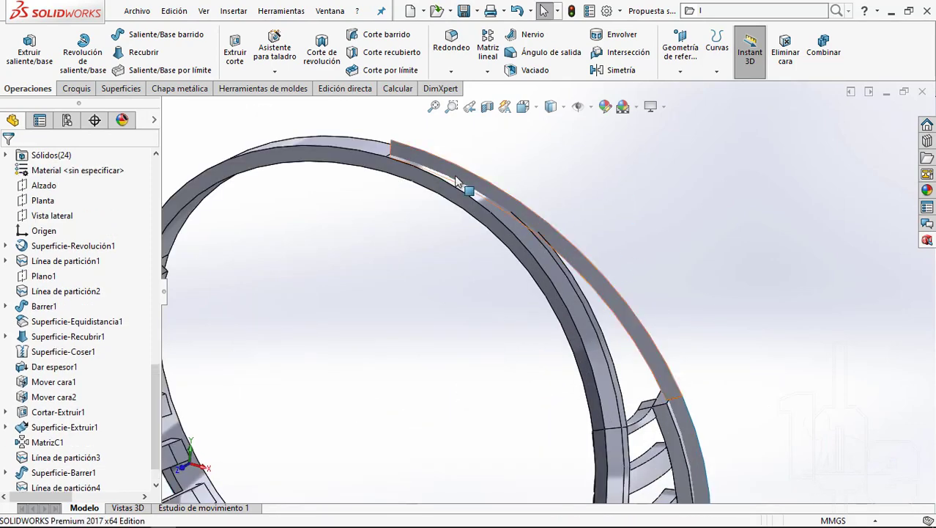
# Step: Mirror the Simetría1 surface across the Vista lateral plane to create Simetría2
pyautogui.click(594, 71)
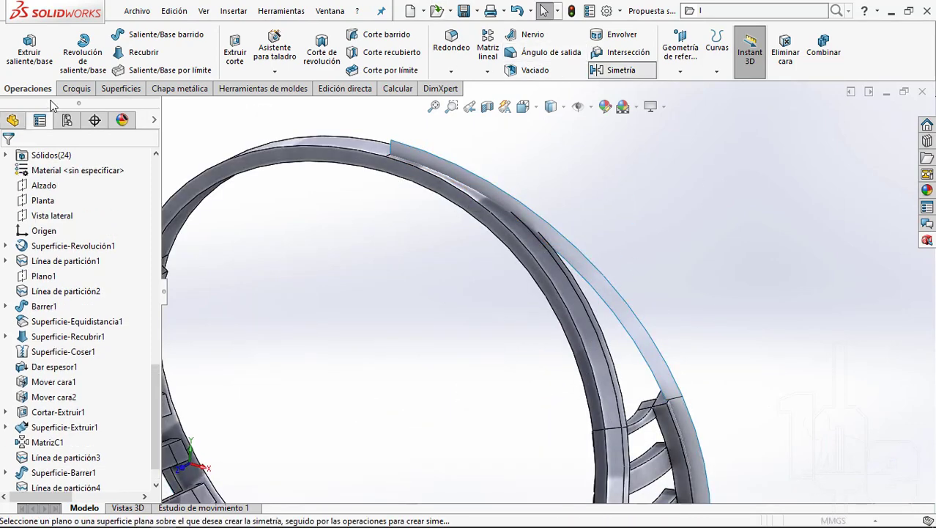
pyautogui.click(177, 107)
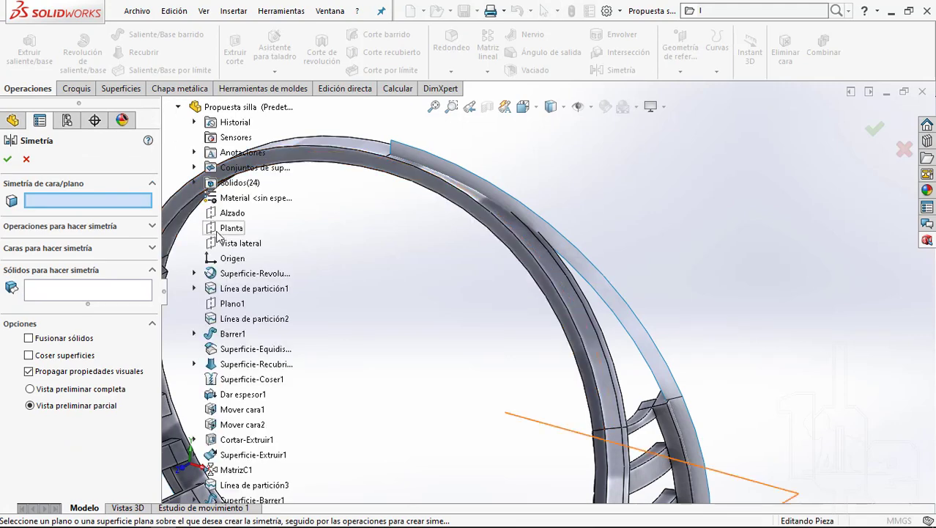
pyautogui.click(240, 242)
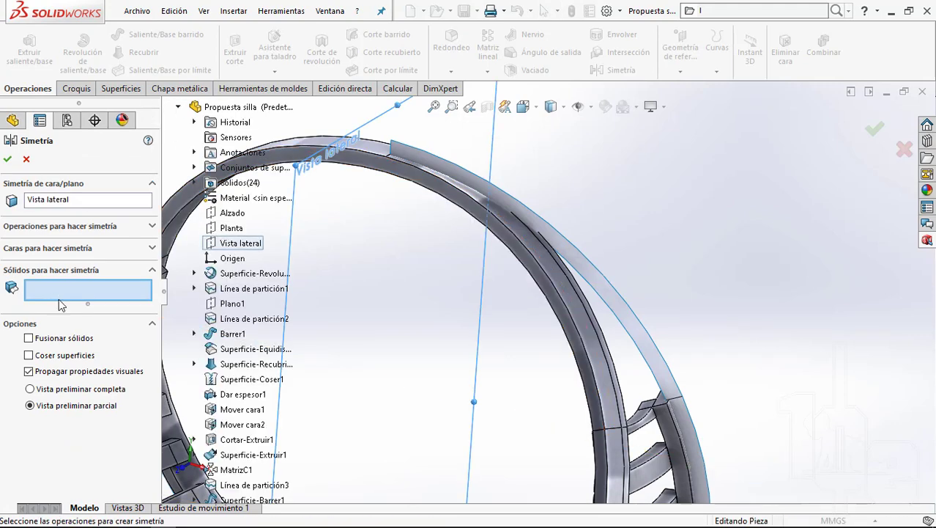
pyautogui.click(634, 320)
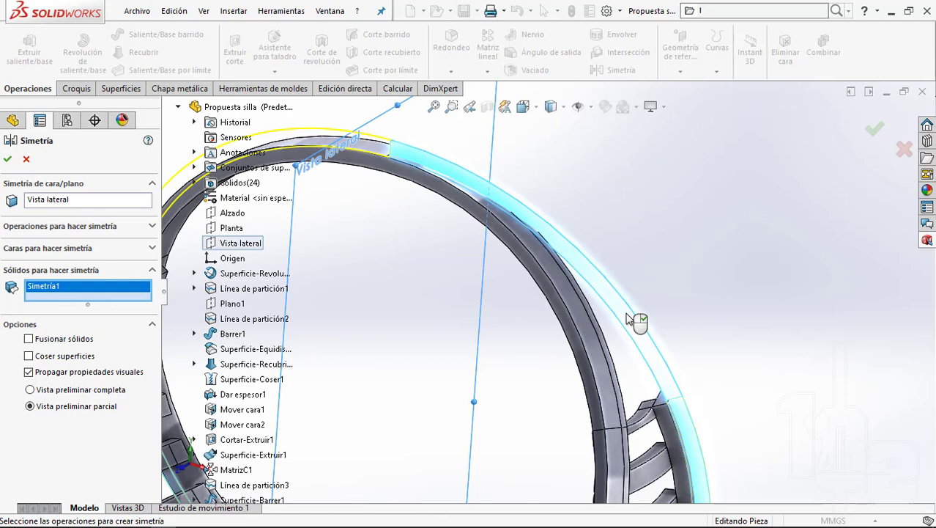
pyautogui.press('Return')
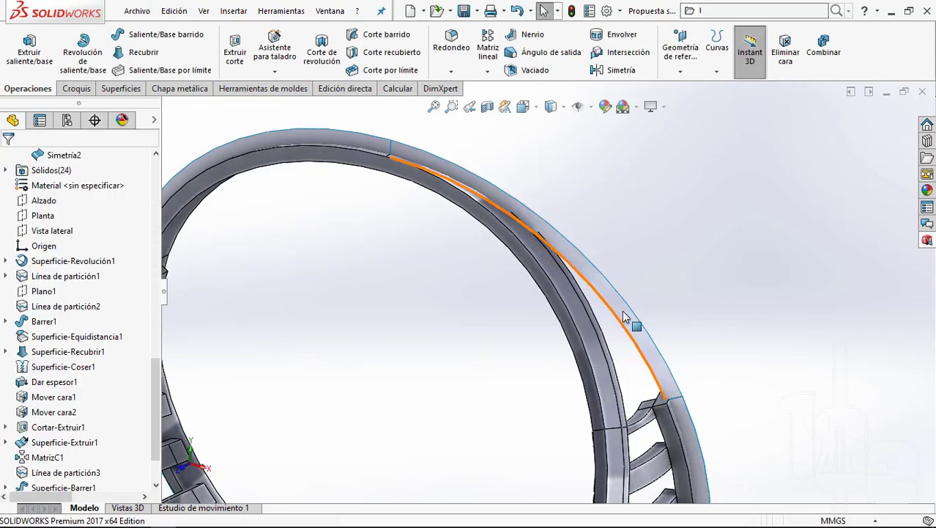
# Step: Orbit and zoom around the ring to inspect the new mirrored surface
pyautogui.click(623, 317)
pyautogui.click(659, 211)
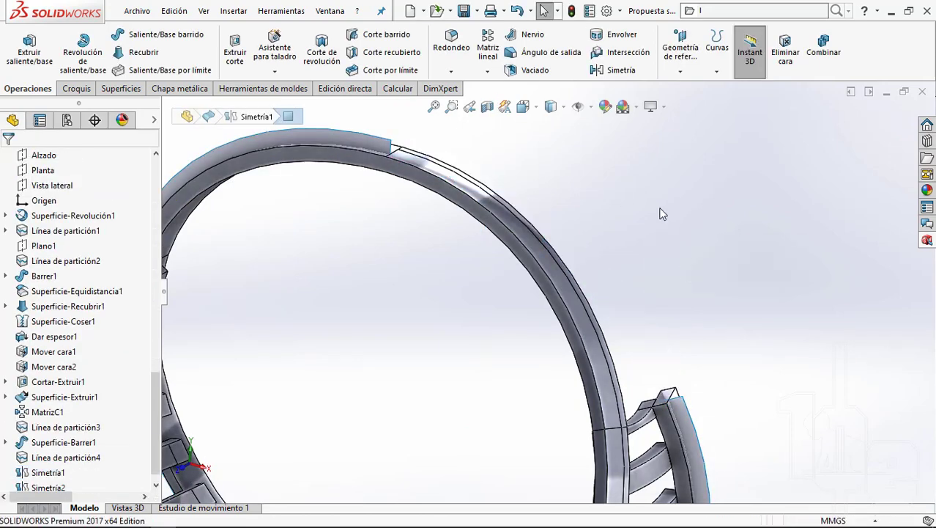
pyautogui.scroll(5, 649, 395)
pyautogui.moveTo(638, 397); pyautogui.dragTo(574, 328, button='middle')
pyautogui.scroll(-5, 496, 209)
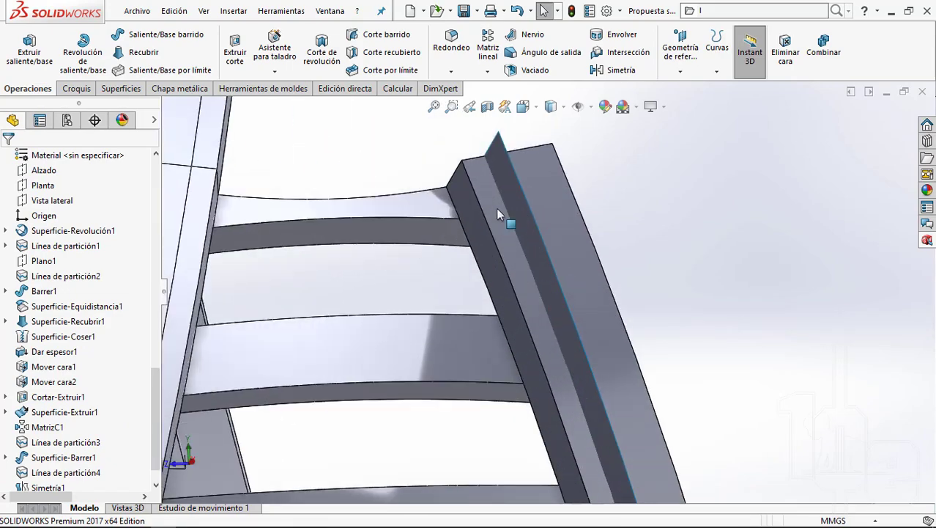
pyautogui.scroll(-3, 485, 157)
pyautogui.scroll(3, 485, 157)
pyautogui.scroll(4, 476, 225)
pyautogui.moveTo(506, 251); pyautogui.dragTo(678, 457, button='middle')
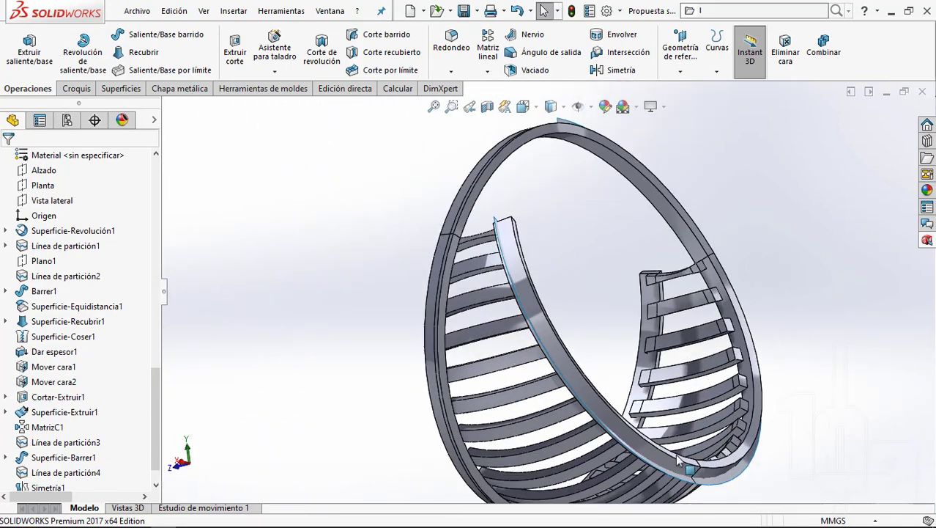
pyautogui.moveTo(742, 437); pyautogui.dragTo(558, 310, button='middle')
pyautogui.scroll(-4, 558, 309)
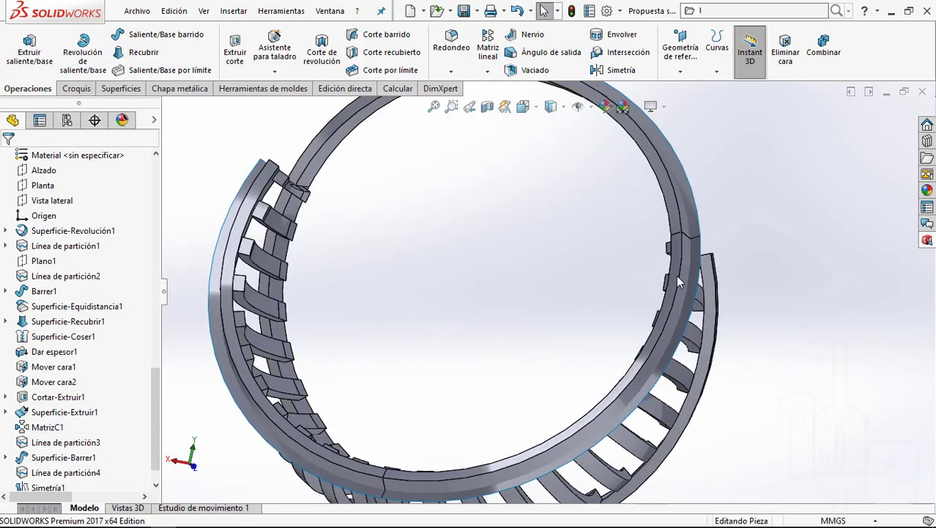
pyautogui.scroll(-4, 683, 214)
pyautogui.scroll(4, 682, 215)
pyautogui.moveTo(562, 183); pyautogui.dragTo(580, 270, button='middle')
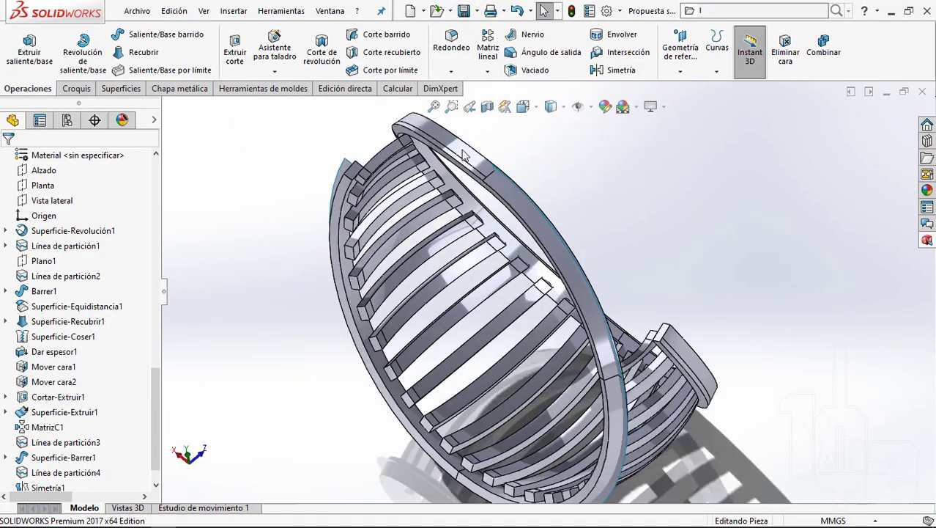
pyautogui.scroll(-4, 580, 271)
pyautogui.scroll(3, 579, 270)
pyautogui.scroll(3, 622, 318)
pyautogui.scroll(-3, 622, 318)
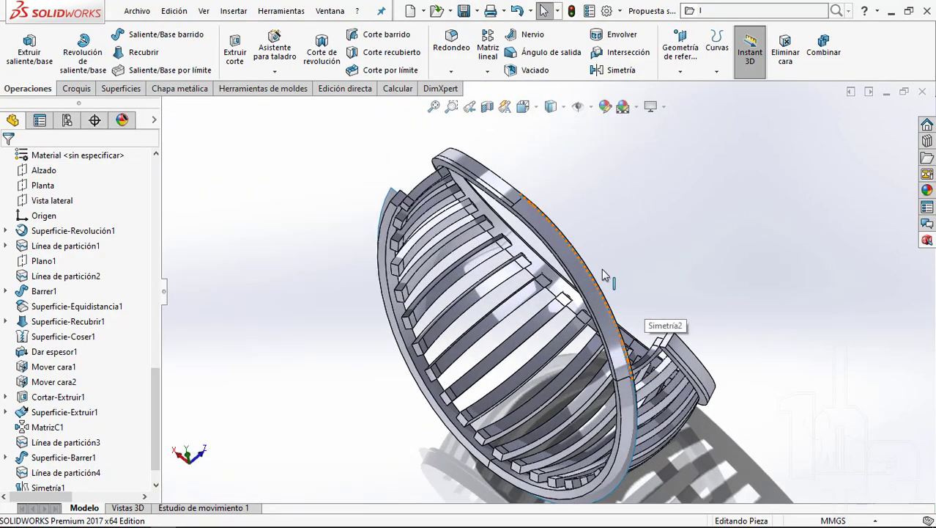
pyautogui.click(717, 44)
# Step: Start an Intersección split line using Cara<1> and Cara<2> as splitting tools
pyautogui.click(736, 88)
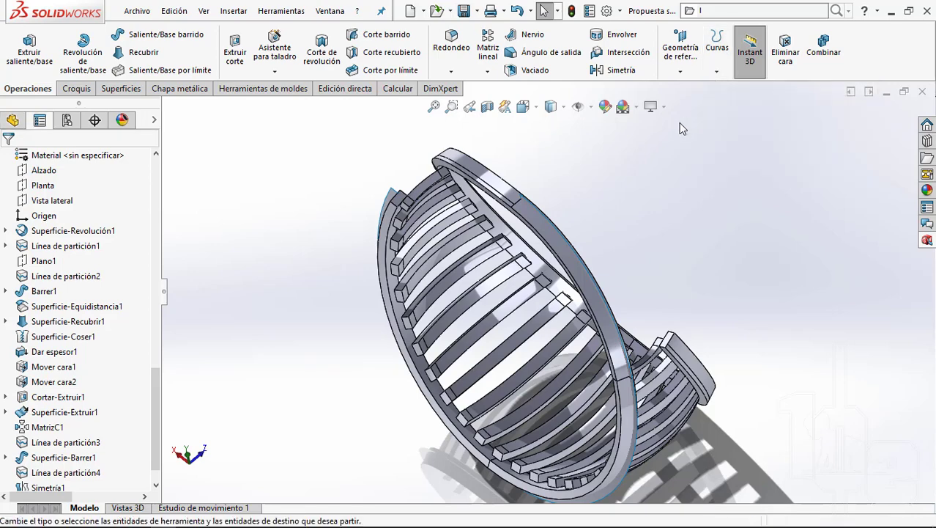
pyautogui.moveTo(507, 288); pyautogui.dragTo(593, 180, button='middle')
pyautogui.scroll(3, 683, 197)
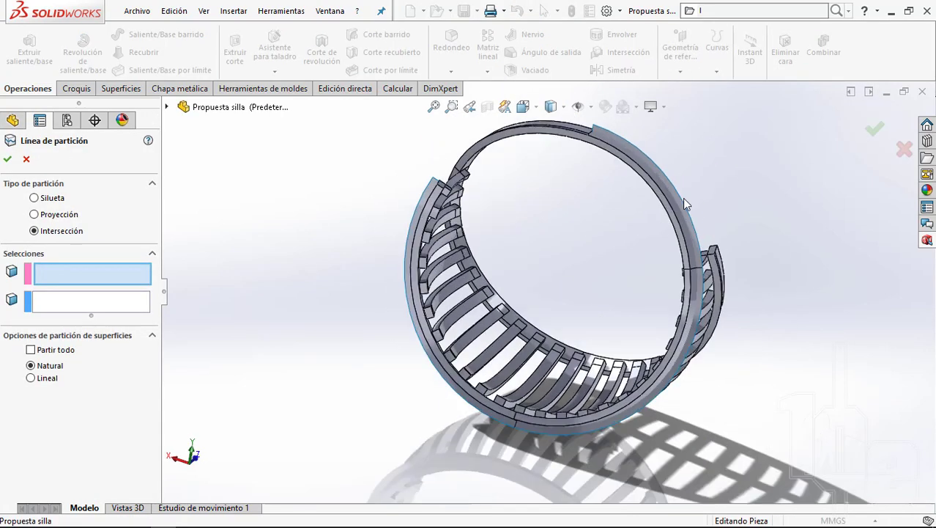
pyautogui.scroll(-3, 609, 153)
pyautogui.click(610, 156)
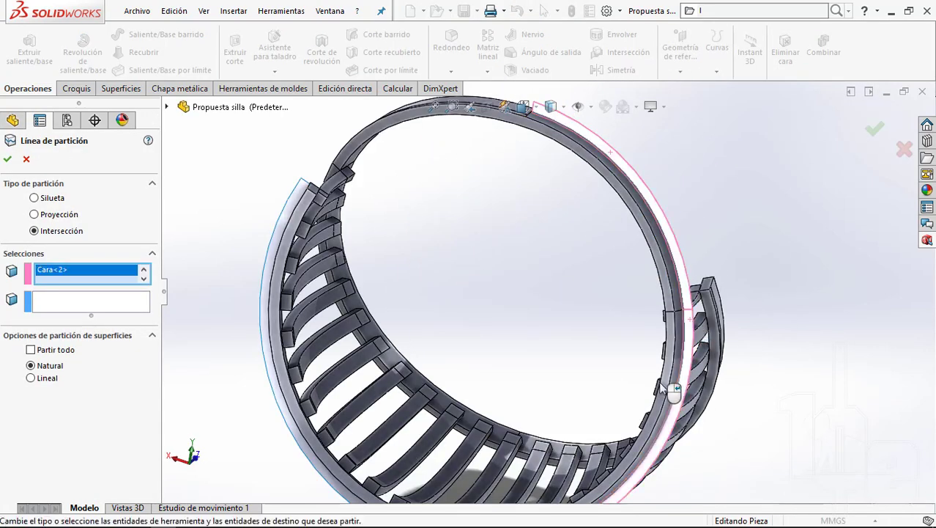
pyautogui.moveTo(610, 155); pyautogui.dragTo(644, 398, button='middle')
pyautogui.scroll(-3, 644, 398)
pyautogui.scroll(3, 644, 398)
pyautogui.click(664, 321)
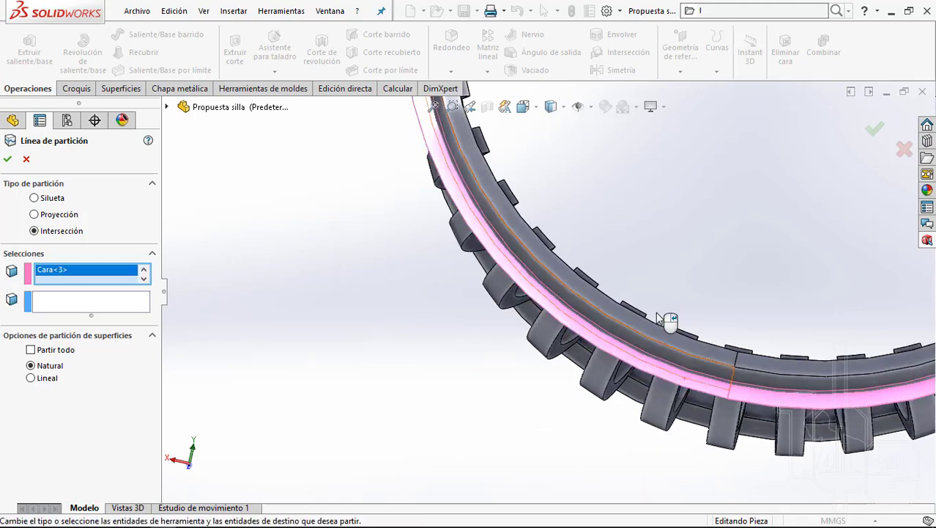
pyautogui.scroll(3, 664, 320)
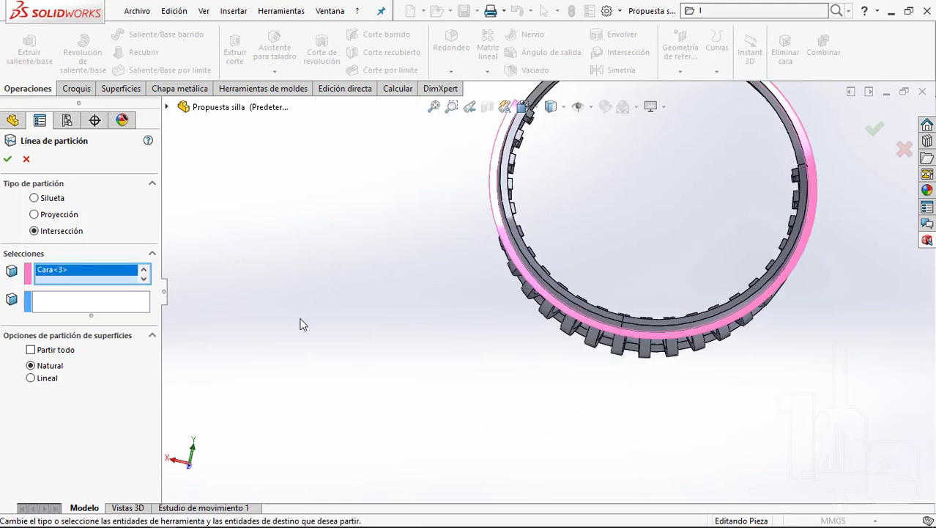
# Step: Split ring faces Cara<4>, Cara<5> and Cara<6> and confirm the split line
pyautogui.click(77, 307)
pyautogui.moveTo(481, 324); pyautogui.dragTo(439, 279, button='middle')
pyautogui.scroll(-3, 640, 166)
pyautogui.scroll(-3, 669, 167)
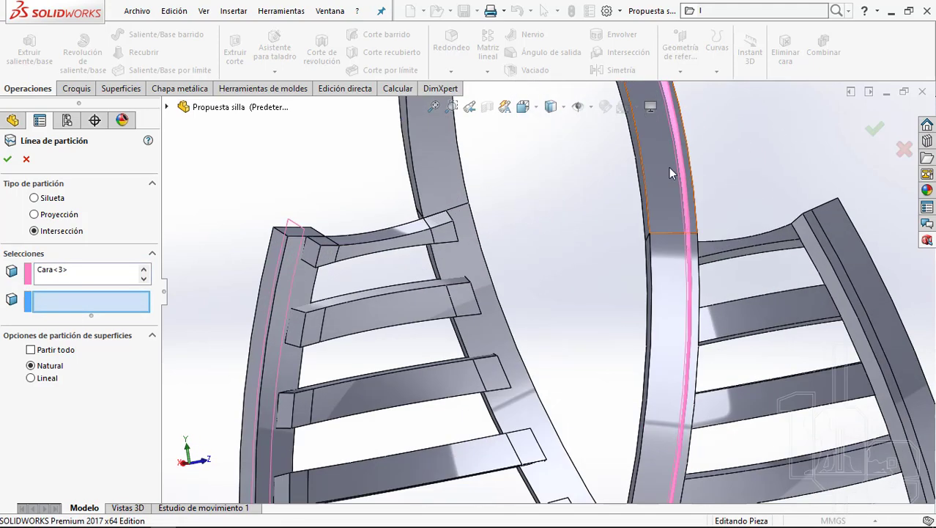
pyautogui.click(669, 167)
pyautogui.click(675, 278)
pyautogui.scroll(5, 675, 279)
pyautogui.moveTo(675, 279)
pyautogui.mouseDown(button='middle')
pyautogui.moveTo(586, 299)
pyautogui.moveTo(612, 391)
pyautogui.mouseUp(button='middle')
pyautogui.scroll(-3, 612, 391)
pyautogui.scroll(-2, 612, 390)
pyautogui.click(612, 390)
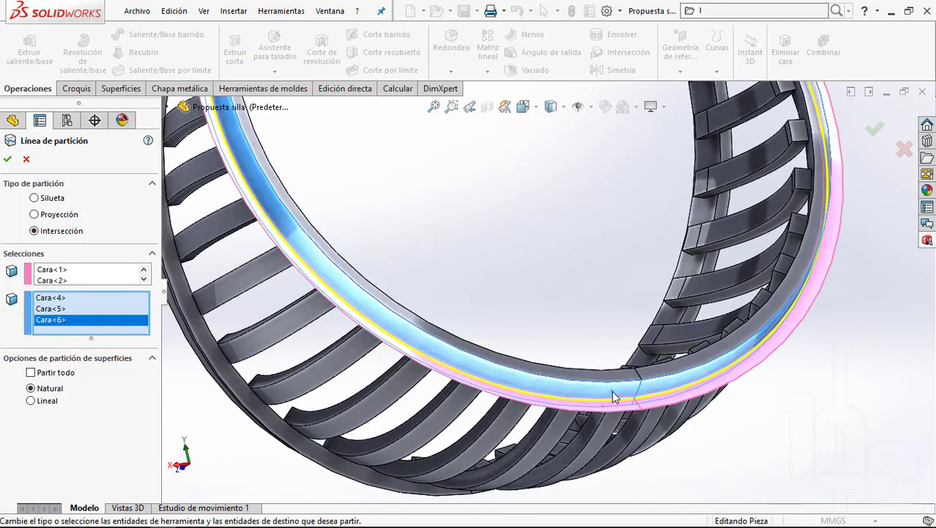
pyautogui.press('Return')
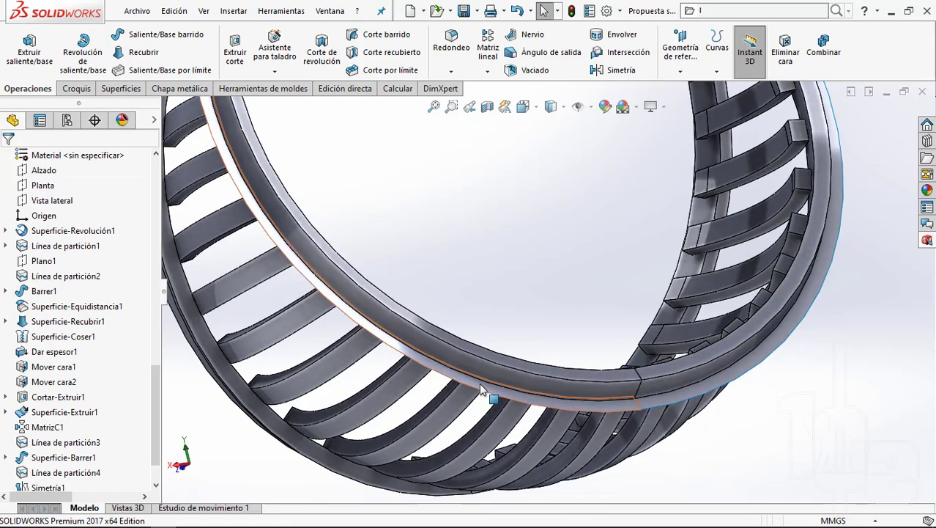
# Step: Return to the isometric view and zoom around the ring to check the new split line
pyautogui.click(479, 383)
pyautogui.click(543, 282)
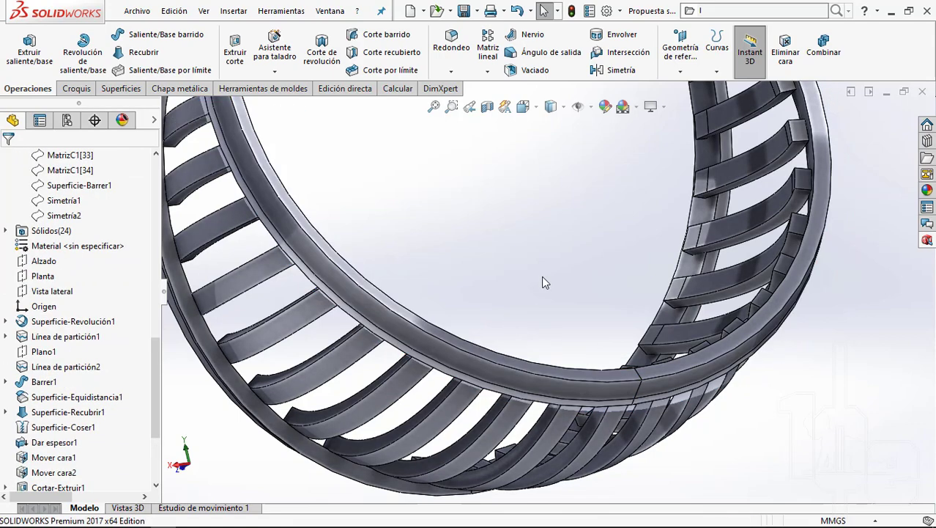
pyautogui.hotkey('ctrl', '7')
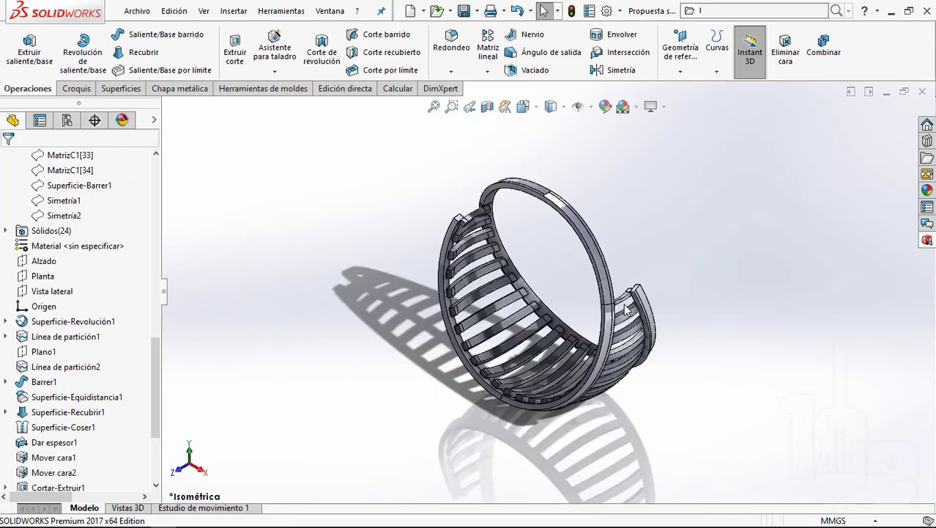
pyautogui.scroll(-5, 573, 288)
pyautogui.scroll(2, 573, 288)
pyautogui.scroll(3, 596, 260)
pyautogui.scroll(2, 596, 260)
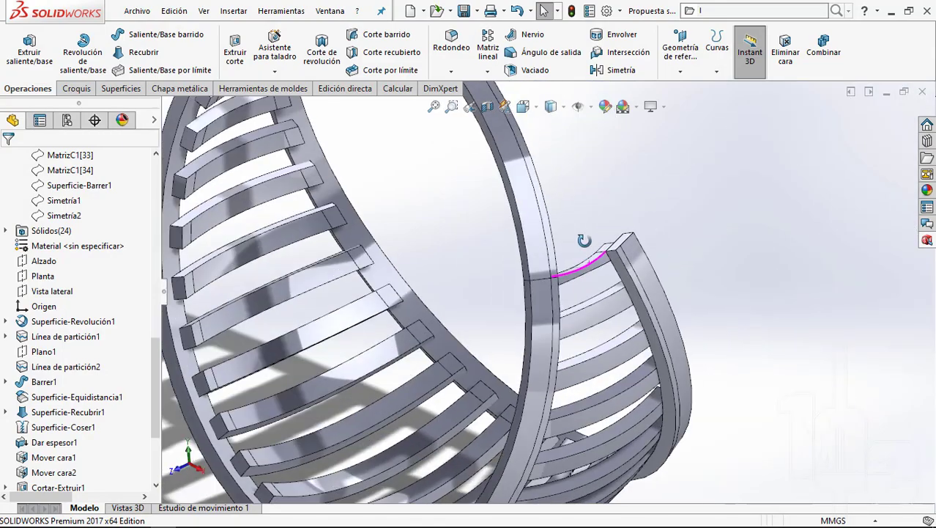
pyautogui.scroll(3, 562, 308)
pyautogui.scroll(-3, 563, 308)
pyautogui.scroll(3, 563, 307)
pyautogui.moveTo(563, 308); pyautogui.dragTo(551, 264, button='middle')
pyautogui.scroll(-3, 560, 310)
pyautogui.scroll(-2, 559, 310)
pyautogui.scroll(3, 559, 310)
pyautogui.scroll(3, 554, 307)
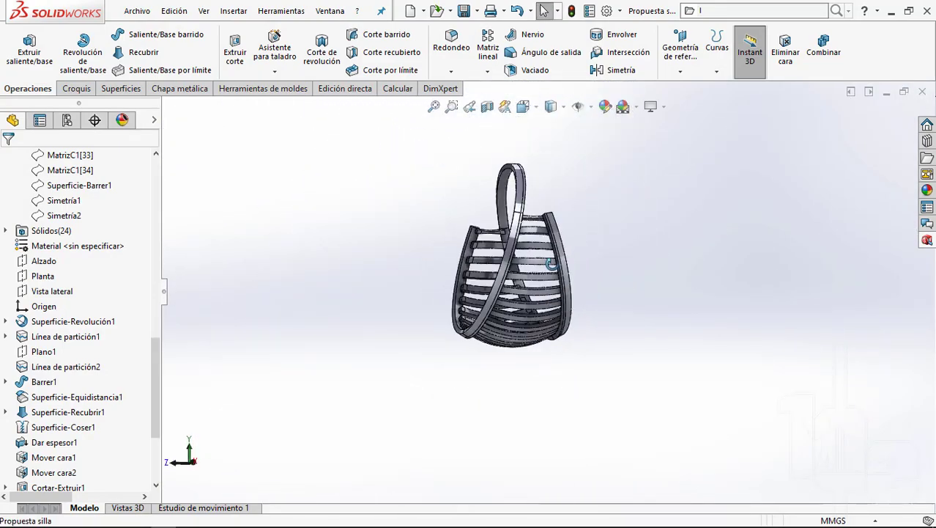
pyautogui.hotkey('ctrl', '7')
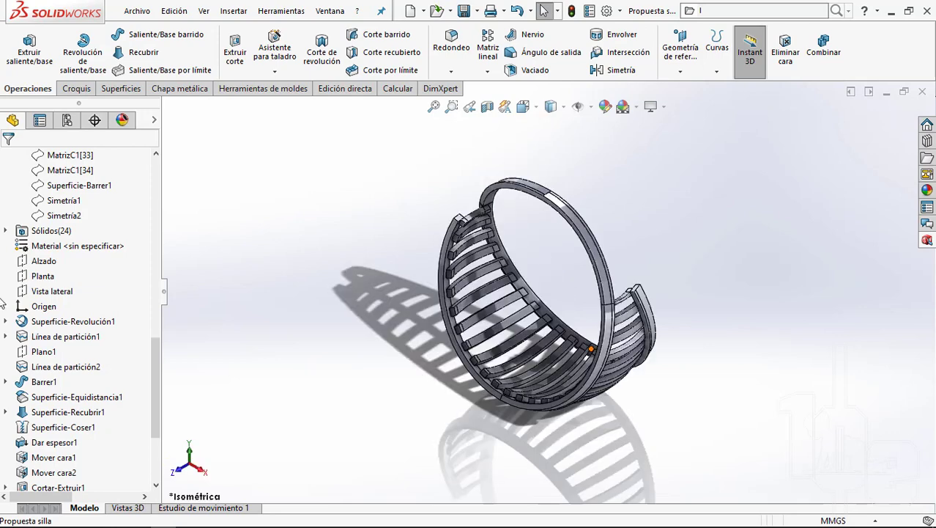
pyautogui.scroll(5, 2, 304)
pyautogui.scroll(5, 4, 200)
# Step: Collapse the Conjuntos de superficies folder and orbit to inspect Línea de partición4 along the rim
pyautogui.click(5, 216)
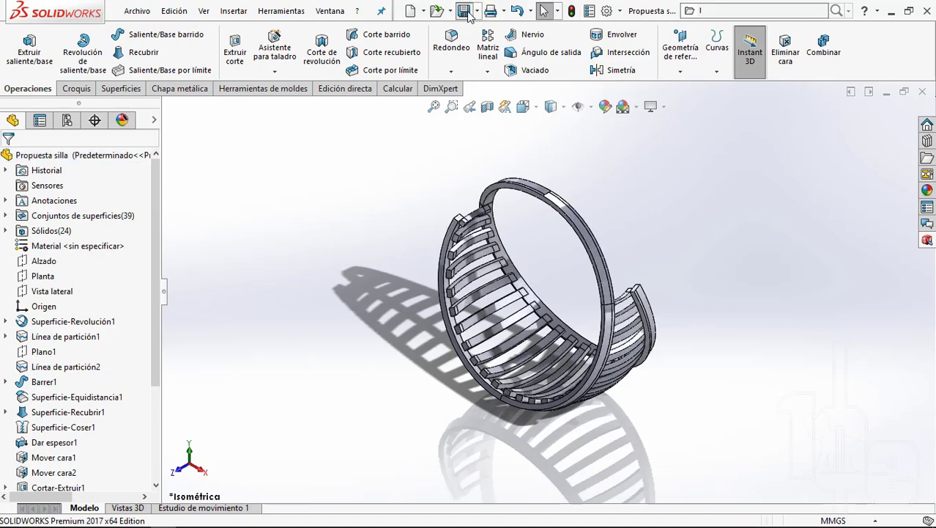
pyautogui.moveTo(832, 506); pyautogui.dragTo(602, 205, button='middle')
pyautogui.scroll(3, 603, 205)
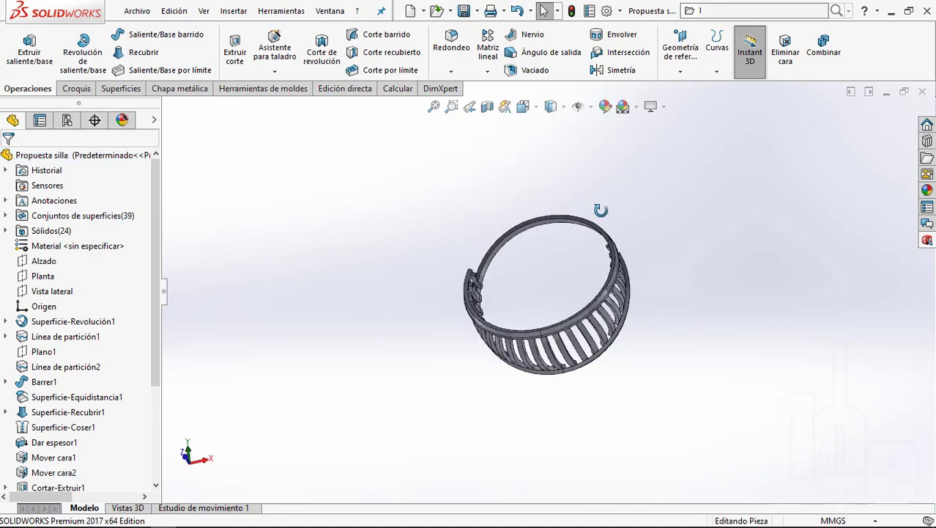
pyautogui.scroll(-6, 537, 246)
pyautogui.scroll(-3, 536, 246)
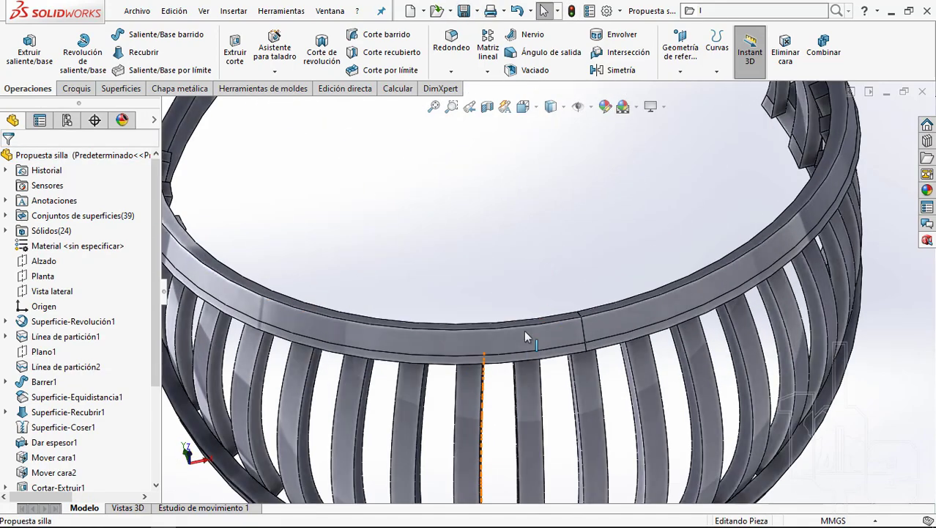
pyautogui.moveTo(523, 334)
pyautogui.mouseDown(button='middle')
pyautogui.moveTo(560, 337)
pyautogui.moveTo(257, 263)
pyautogui.mouseUp(button='middle')
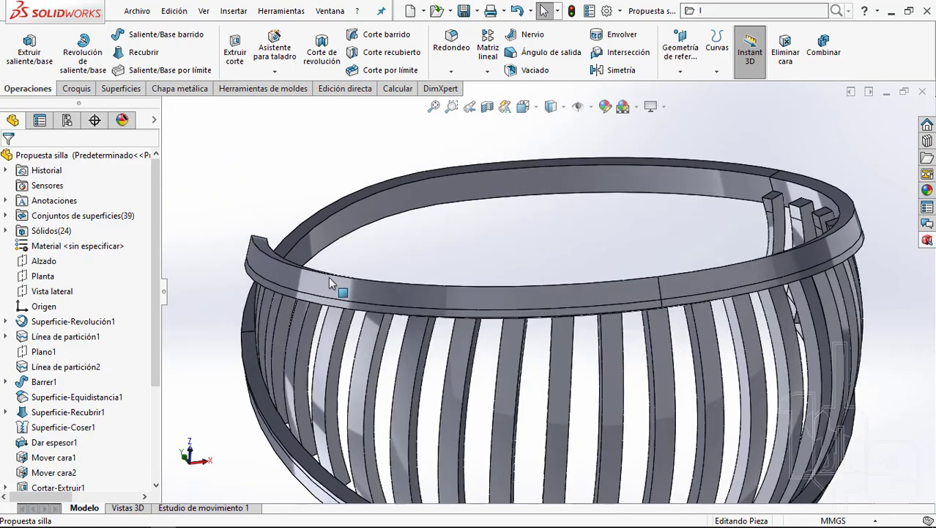
pyautogui.scroll(-3, 745, 278)
pyautogui.moveTo(744, 279); pyautogui.dragTo(682, 261, button='middle')
pyautogui.scroll(5, 681, 261)
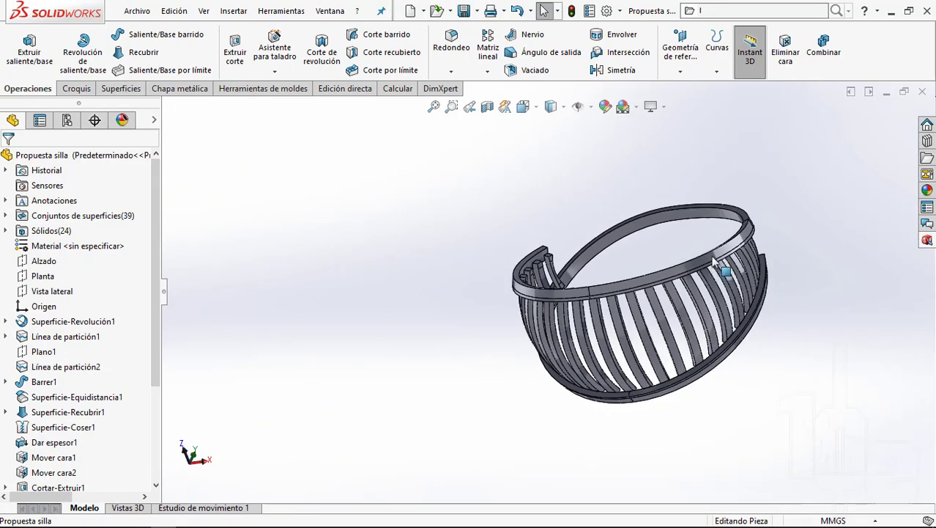
pyautogui.scroll(-3, 681, 261)
pyautogui.scroll(-2, 681, 261)
pyautogui.scroll(-2, 667, 254)
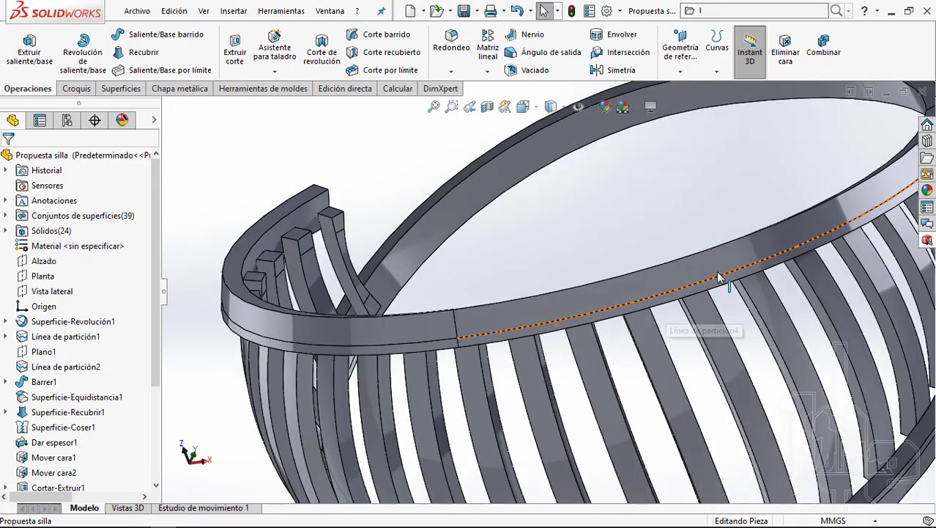
pyautogui.scroll(5, 639, 240)
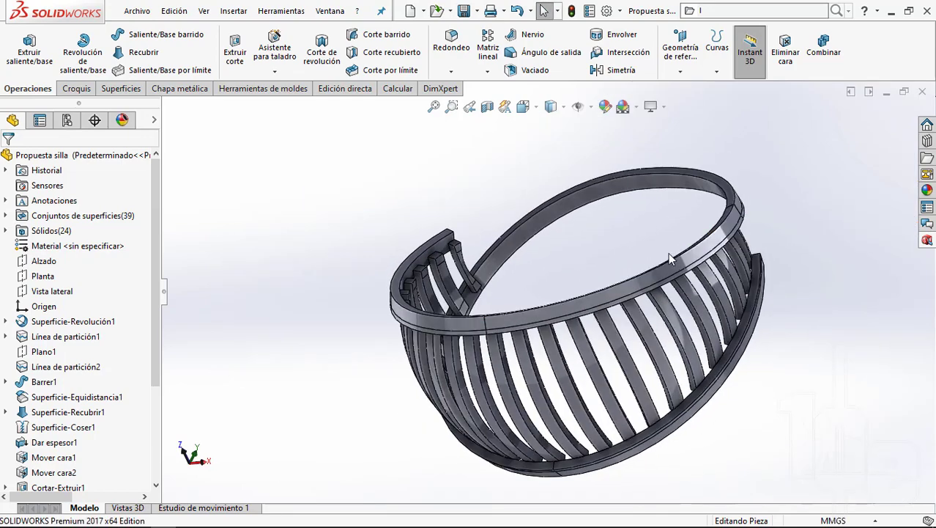
pyautogui.scroll(-2, 577, 309)
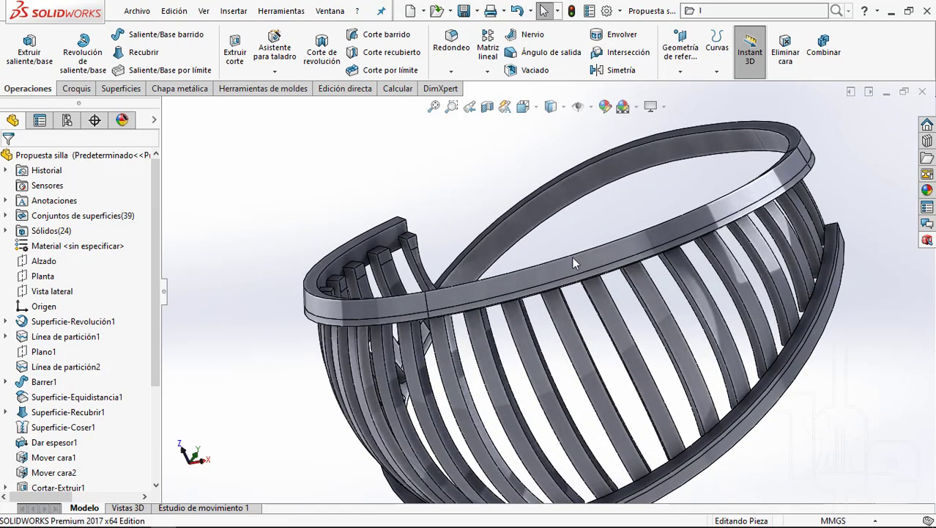
pyautogui.click(487, 71)
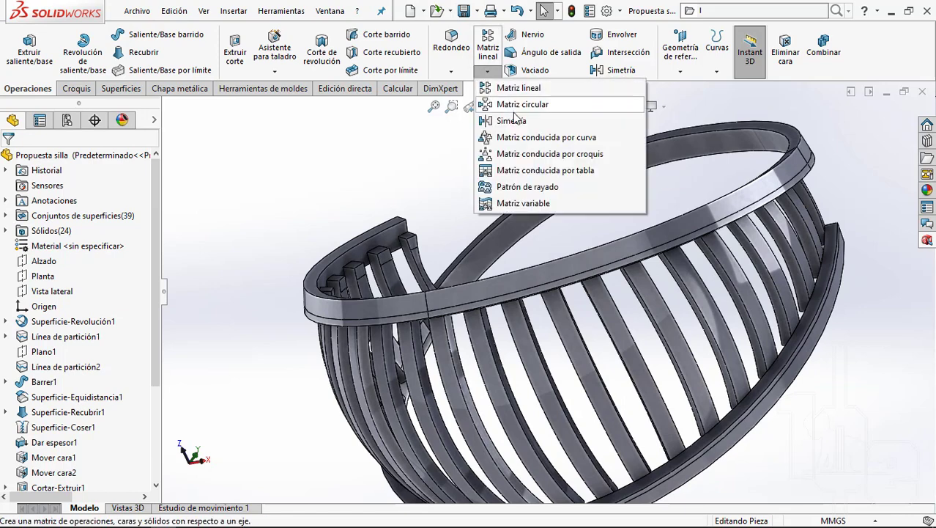
pyautogui.click(546, 139)
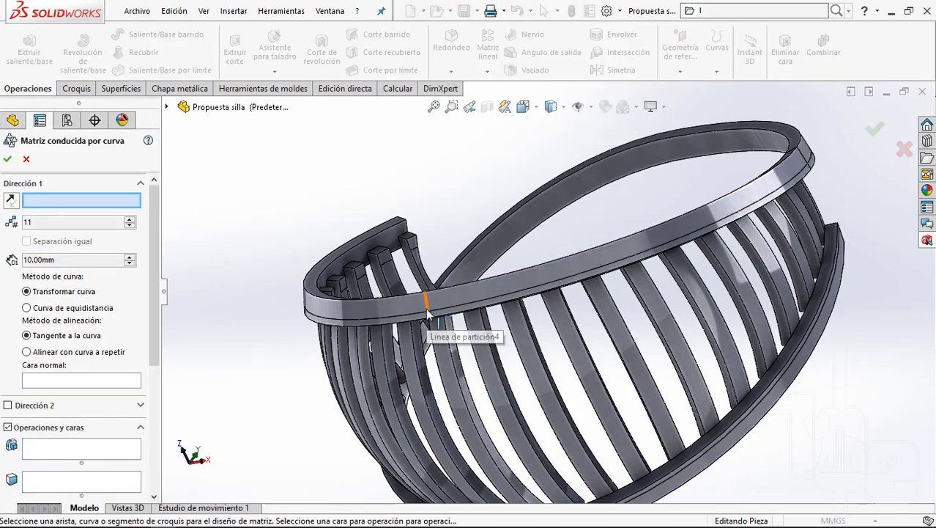
pyautogui.moveTo(463, 315)
pyautogui.mouseDown(button='middle')
pyautogui.moveTo(692, 265)
pyautogui.moveTo(586, 183)
pyautogui.mouseUp(button='middle')
pyautogui.click(523, 106)
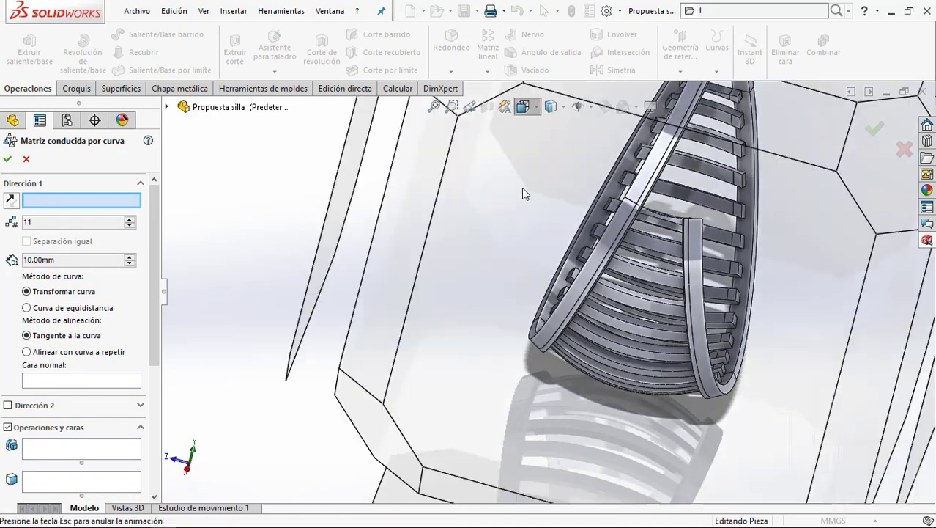
pyautogui.click(511, 336)
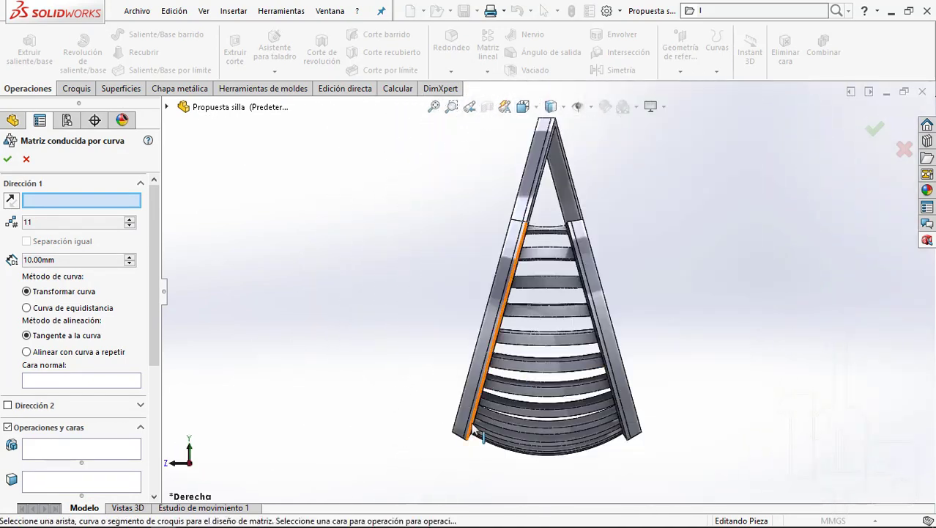
pyautogui.click(27, 160)
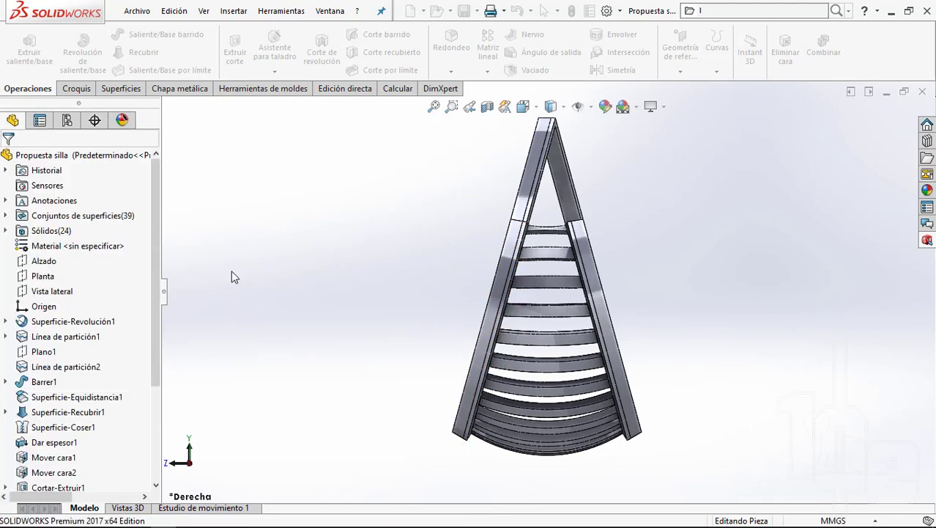
pyautogui.moveTo(231, 275)
pyautogui.mouseDown(button='middle')
pyautogui.moveTo(637, 381)
pyautogui.moveTo(515, 261)
pyautogui.moveTo(468, 245)
pyautogui.mouseUp(button='middle')
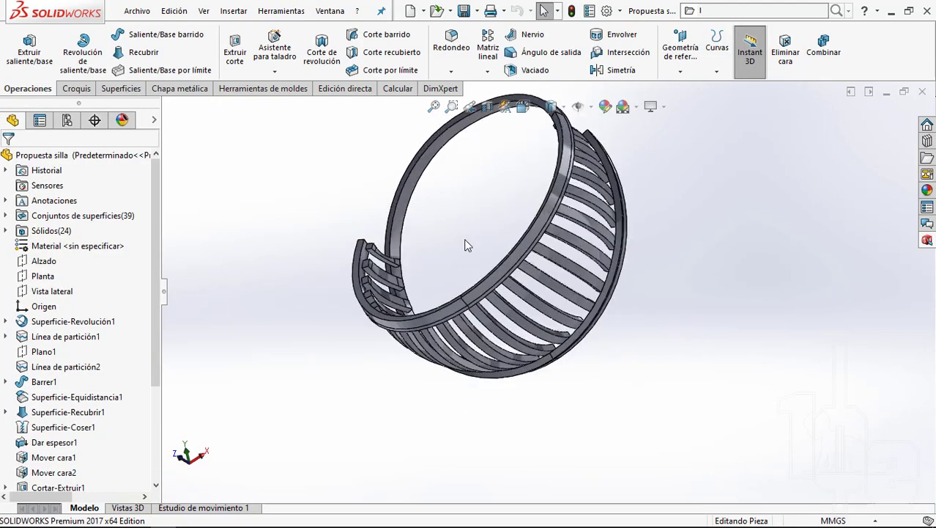
pyautogui.scroll(-2, 513, 257)
pyautogui.scroll(-2, 499, 239)
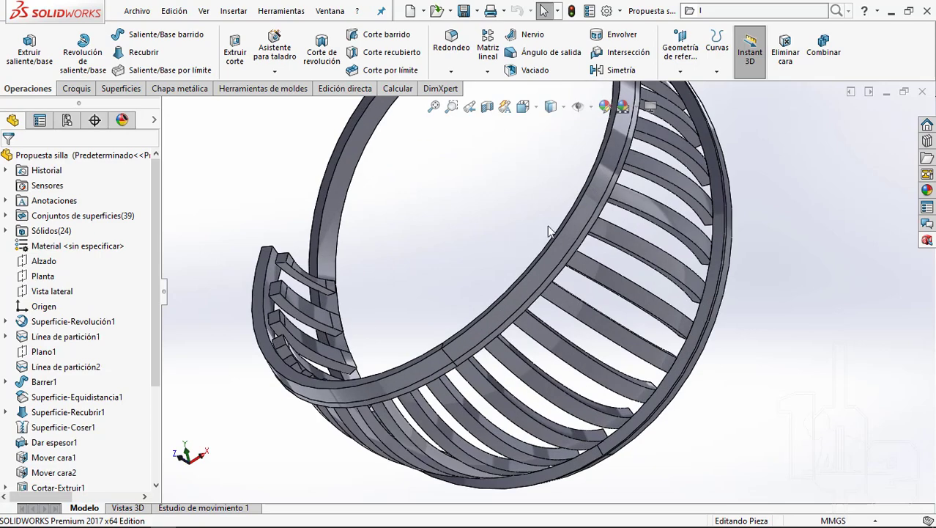
pyautogui.scroll(-1, 499, 239)
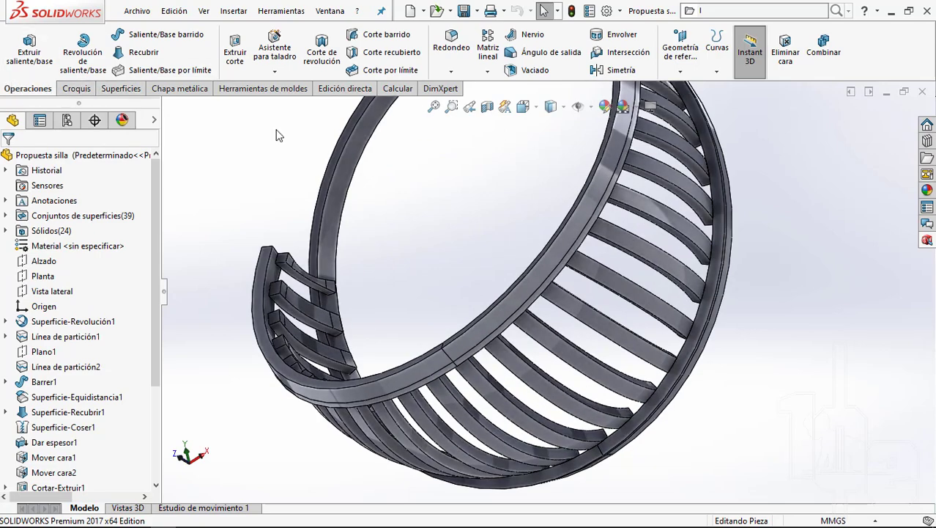
# Step: Define a countersunk Avellanada plana ISO 7046-1 hole, M10, Suelto fit, 75 mm deep
pyautogui.click(287, 60)
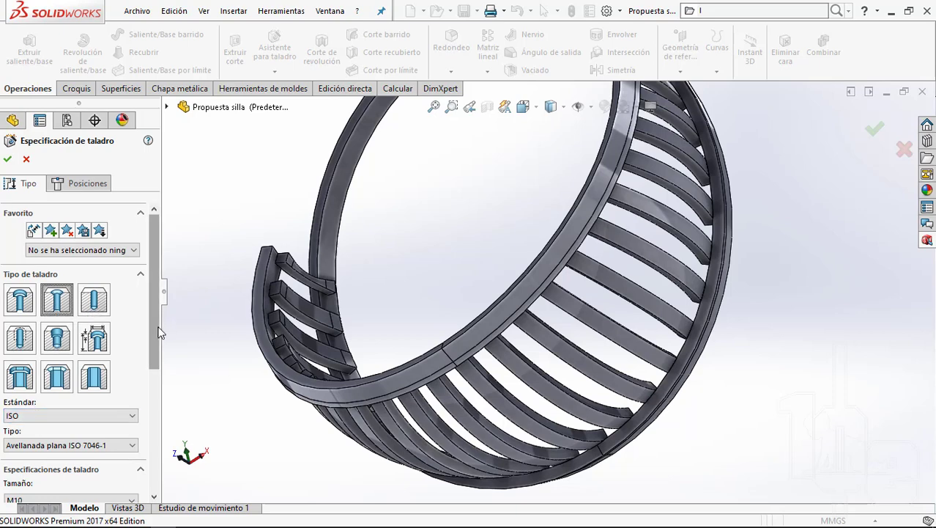
pyautogui.moveTo(159, 332); pyautogui.dragTo(150, 389)
pyautogui.click(29, 321)
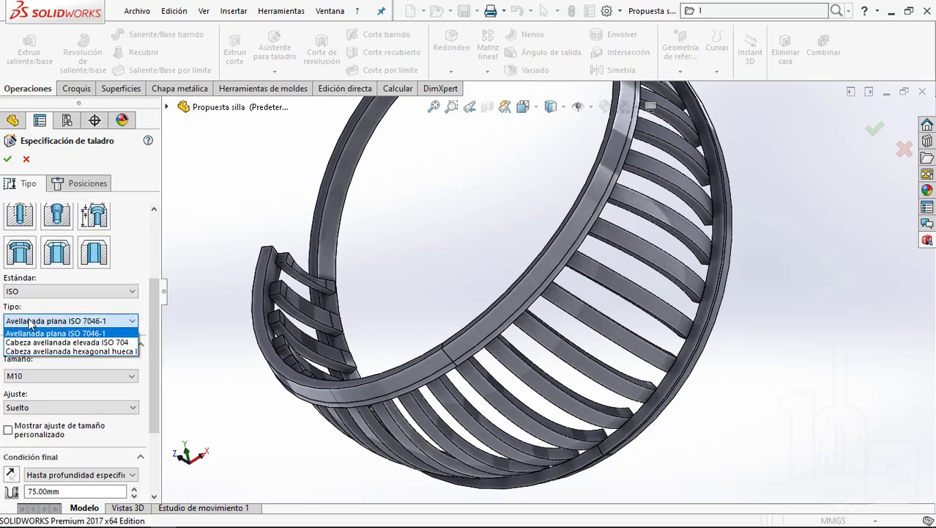
pyautogui.click(188, 250)
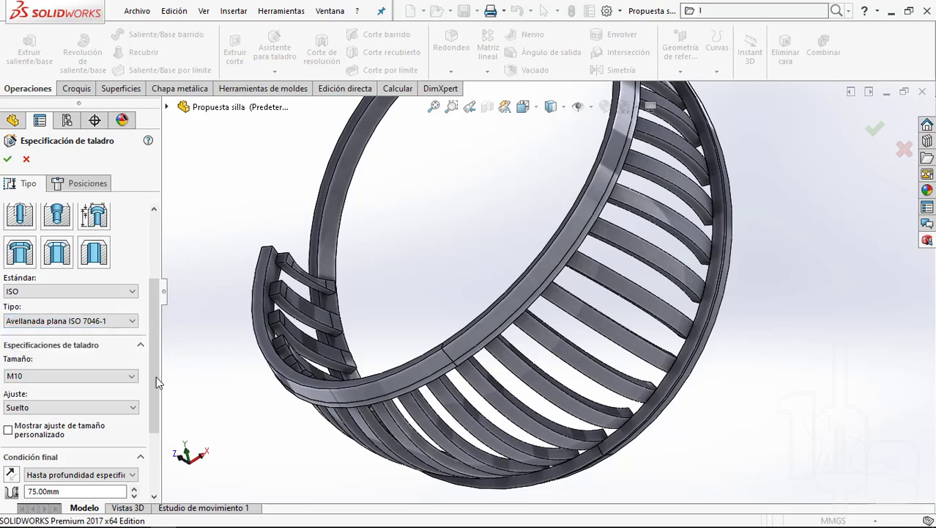
pyautogui.scroll(-3, 150, 337)
pyautogui.click(48, 289)
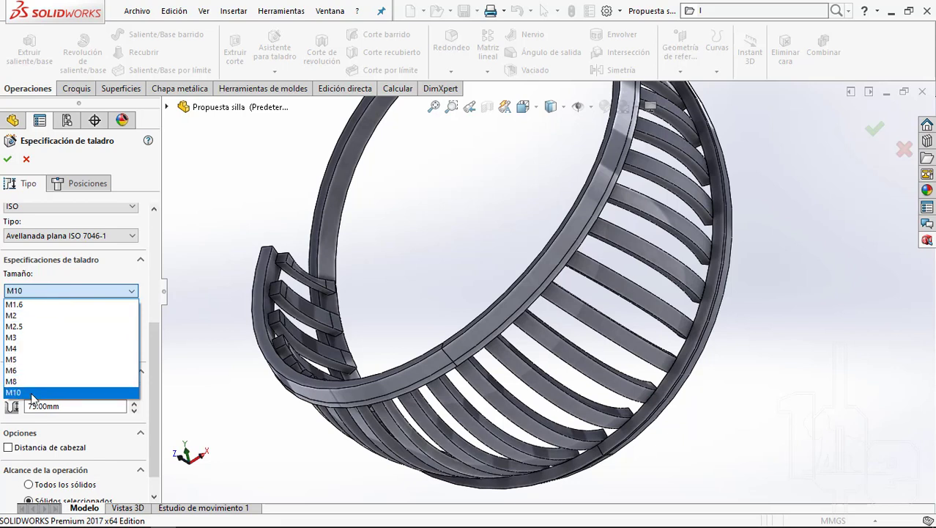
pyautogui.click(52, 392)
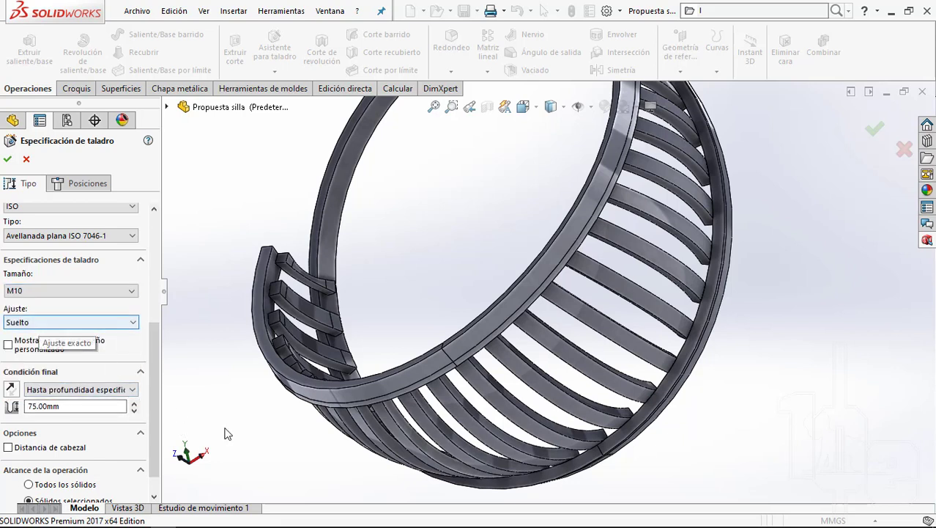
pyautogui.moveTo(155, 343); pyautogui.dragTo(154, 380)
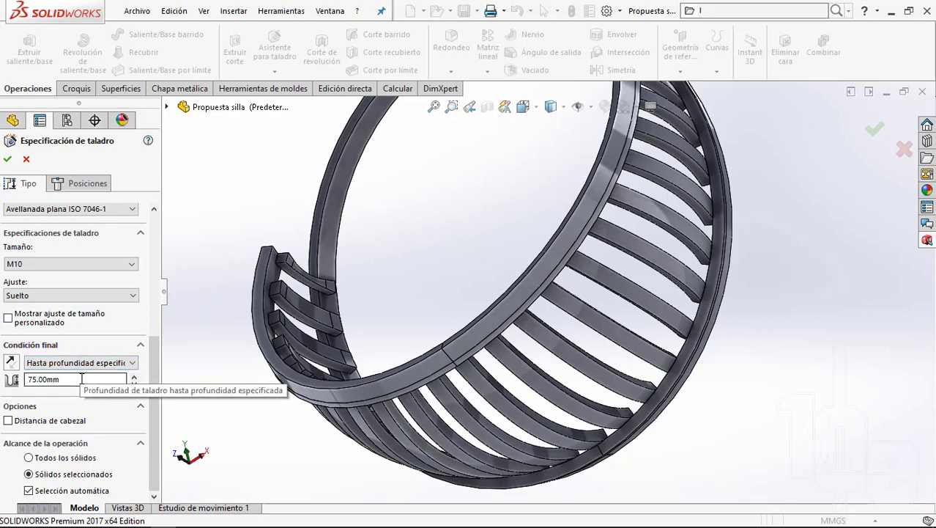
# Step: Orbit and zoom to face a slat's end face squarely for placing the hole
pyautogui.moveTo(462, 320); pyautogui.dragTo(418, 381, button='middle')
pyautogui.scroll(-5, 439, 349)
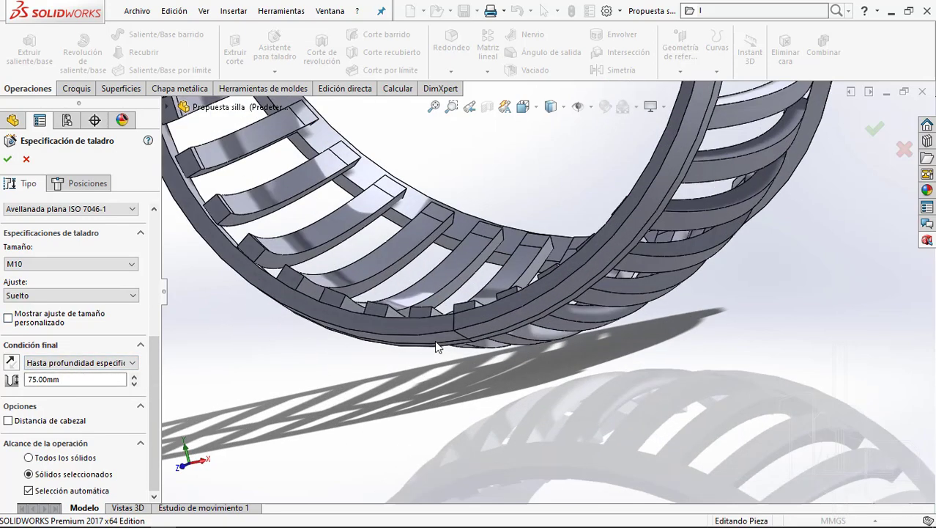
pyautogui.scroll(-5, 549, 286)
pyautogui.scroll(-2, 645, 227)
pyautogui.scroll(3, 627, 241)
pyautogui.scroll(-4, 572, 293)
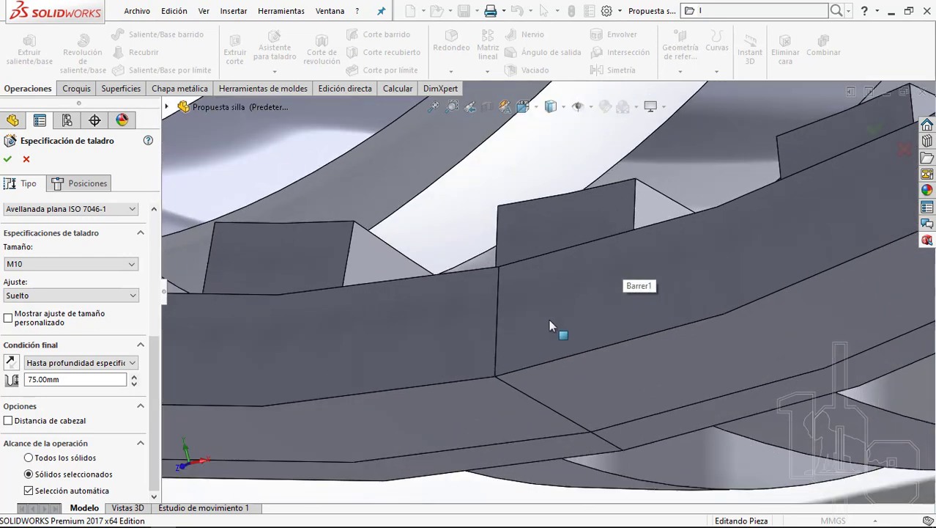
pyautogui.moveTo(548, 308)
pyautogui.mouseDown(button='middle')
pyautogui.moveTo(548, 350)
pyautogui.moveTo(560, 291)
pyautogui.mouseUp(button='middle')
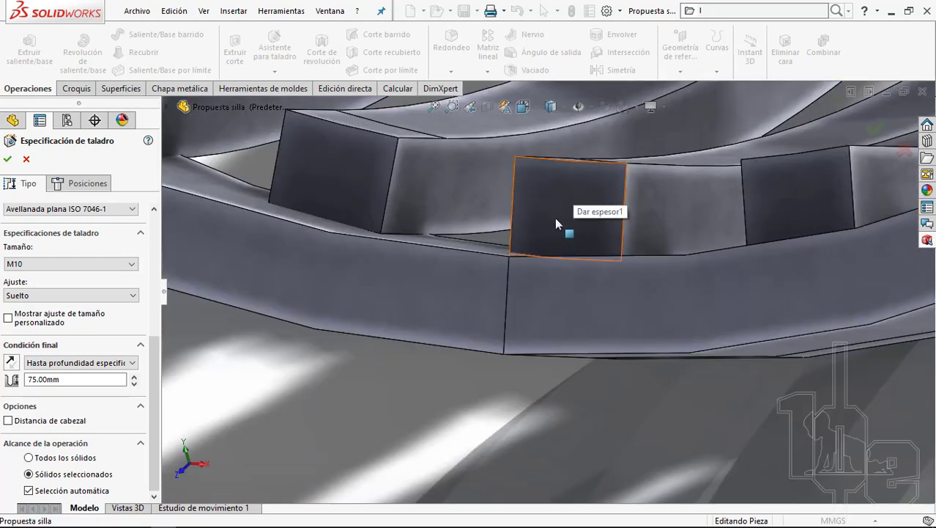
pyautogui.moveTo(571, 220); pyautogui.dragTo(570, 282, button='middle')
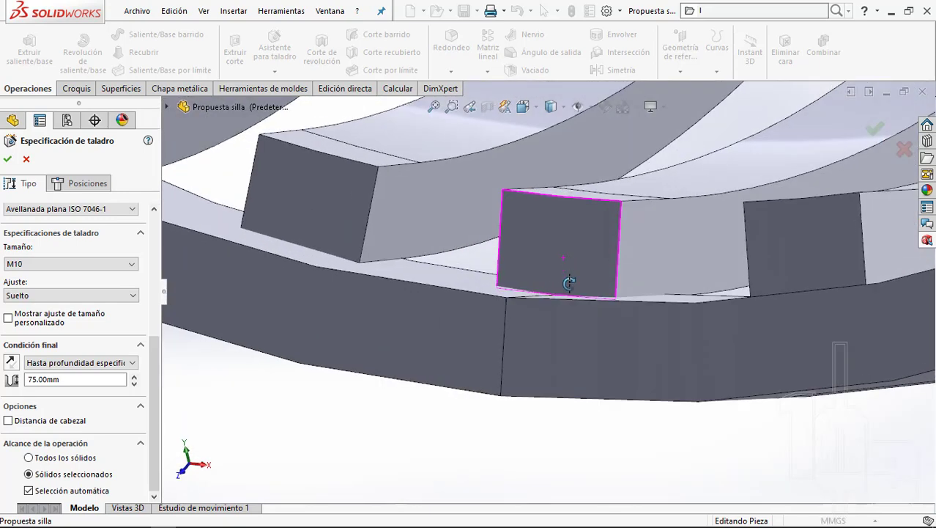
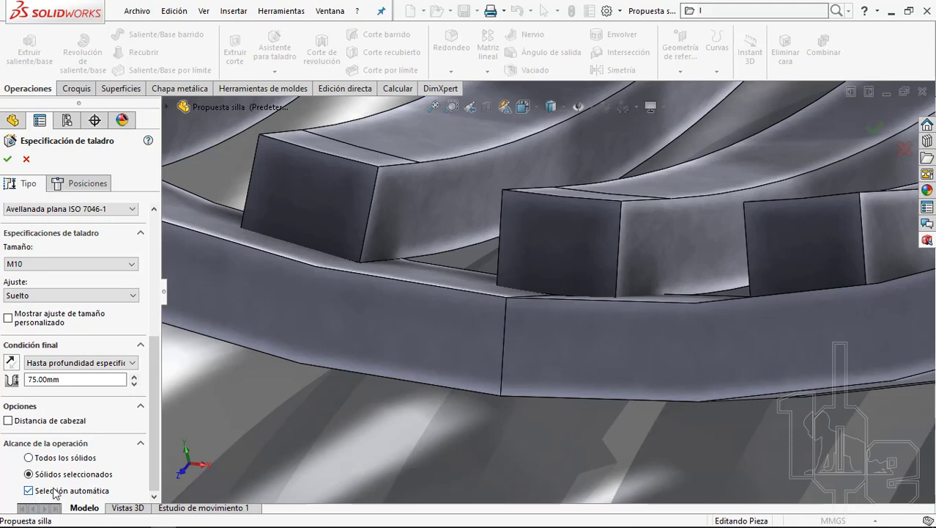
# Step: Start a 3D sketch in the Posiciones tab and place a trial hole point on the rail face
pyautogui.click(96, 189)
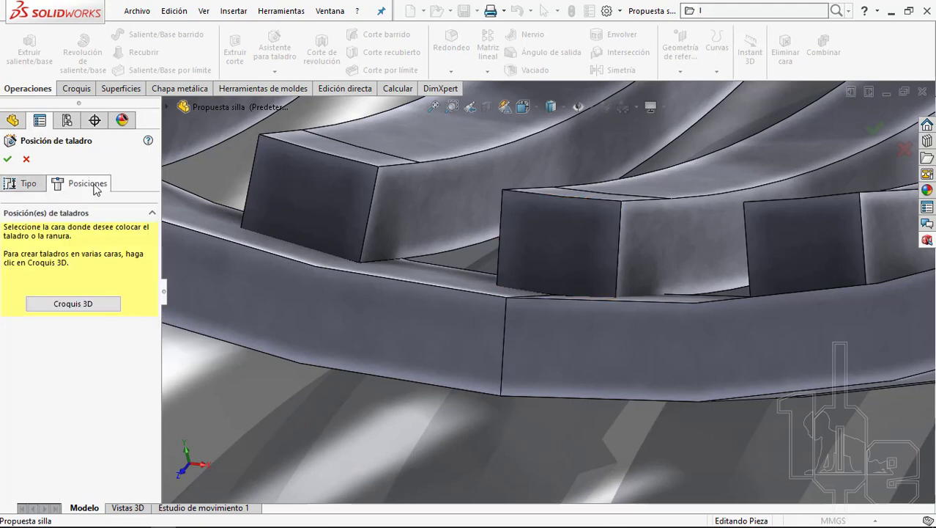
pyautogui.click(87, 304)
pyautogui.scroll(6, 546, 211)
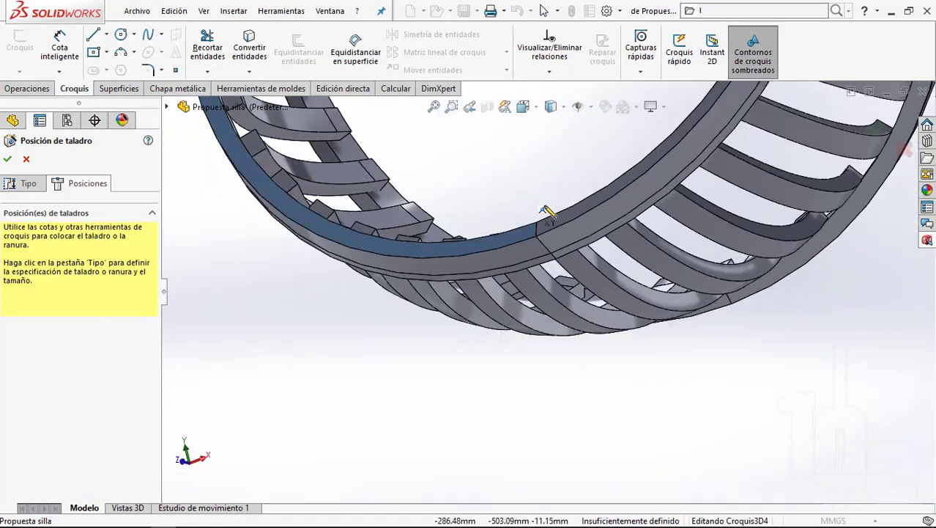
pyautogui.scroll(-5, 557, 264)
pyautogui.scroll(-3, 569, 328)
pyautogui.scroll(2, 560, 309)
pyautogui.scroll(2, 562, 315)
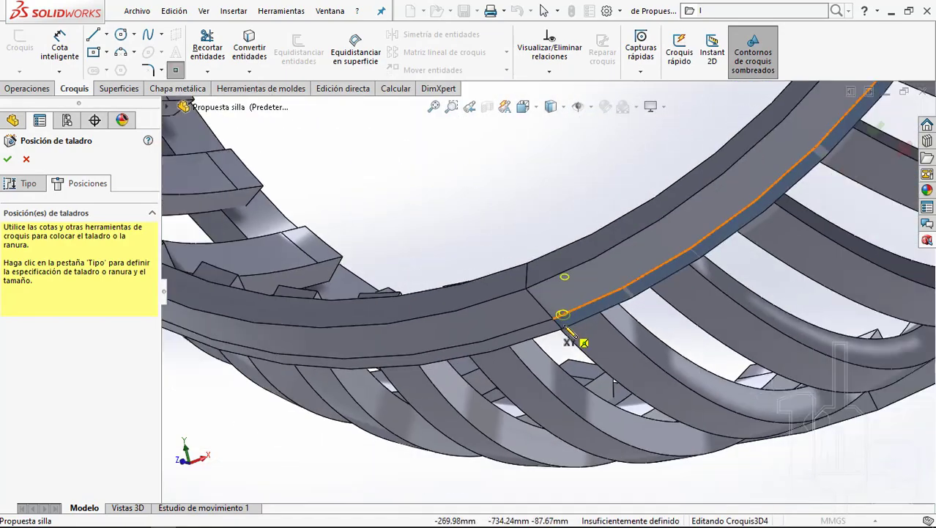
pyautogui.scroll(5, 562, 317)
pyautogui.scroll(-3, 557, 315)
pyautogui.scroll(-2, 548, 310)
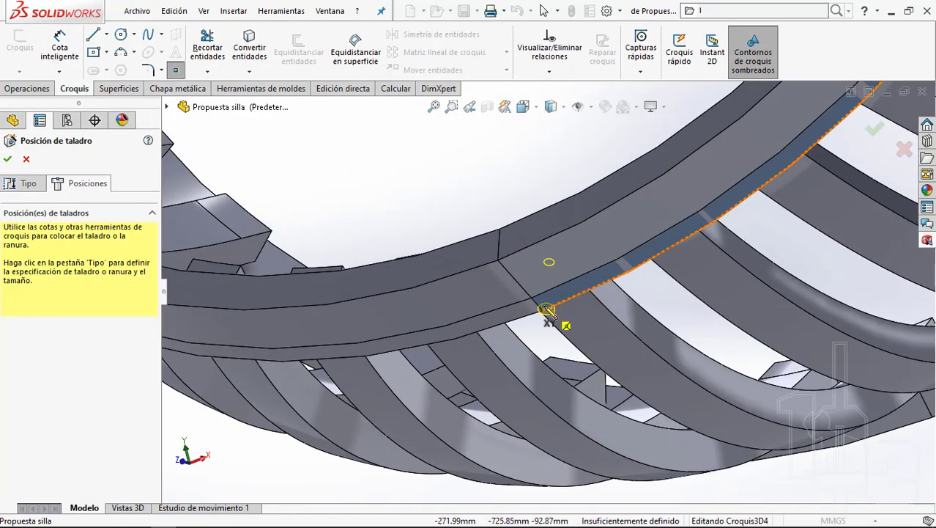
pyautogui.scroll(-2, 548, 311)
pyautogui.scroll(-2, 560, 289)
pyautogui.scroll(-2, 556, 279)
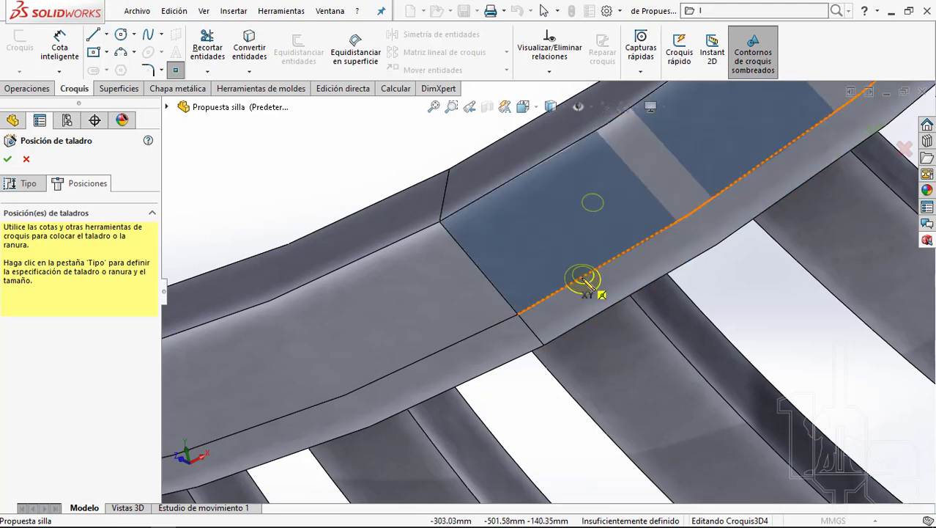
pyautogui.scroll(3, 594, 293)
pyautogui.scroll(-4, 589, 295)
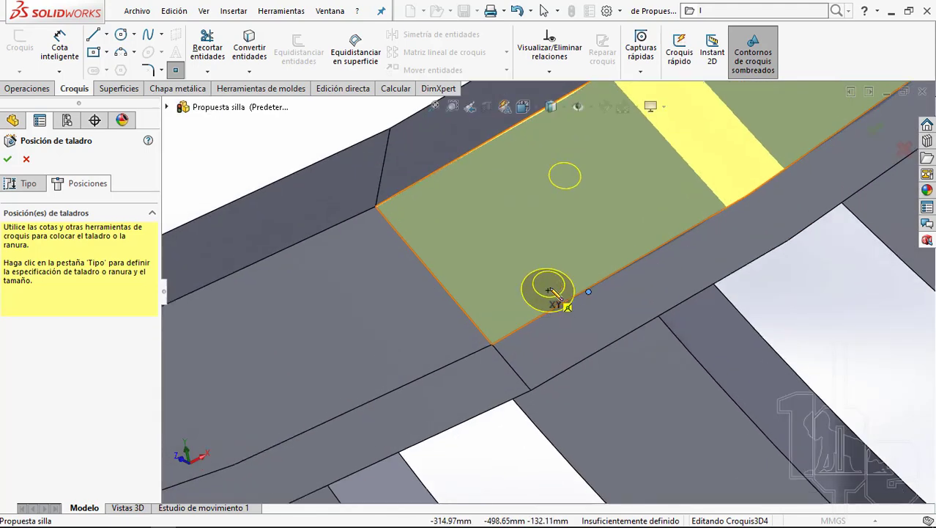
pyautogui.scroll(-1, 589, 295)
pyautogui.click(588, 291)
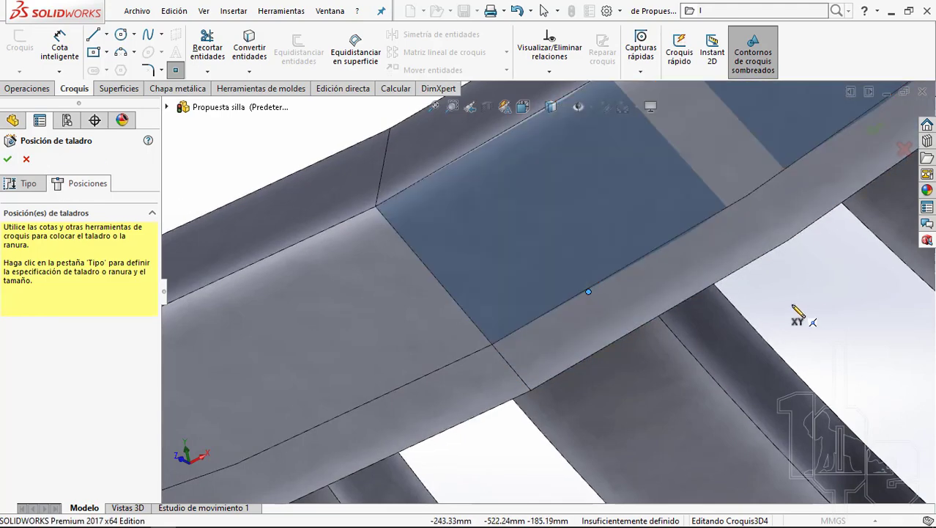
pyautogui.scroll(1, 676, 268)
pyautogui.moveTo(670, 257)
pyautogui.mouseDown(button='middle')
pyautogui.moveTo(606, 178)
pyautogui.moveTo(595, 267)
pyautogui.moveTo(693, 241)
pyautogui.mouseUp(button='middle')
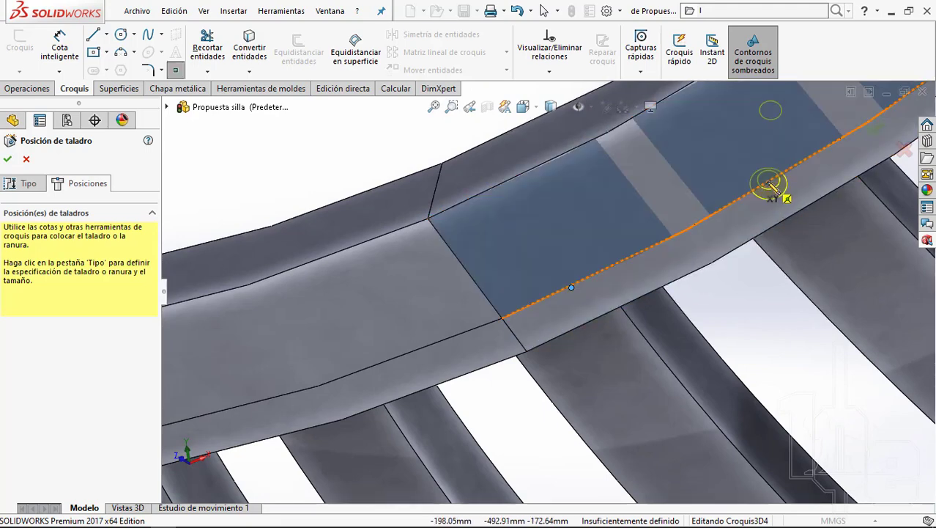
pyautogui.moveTo(769, 186)
pyautogui.mouseDown(button='middle')
pyautogui.moveTo(732, 262)
pyautogui.moveTo(743, 203)
pyautogui.moveTo(504, 239)
pyautogui.mouseUp(button='middle')
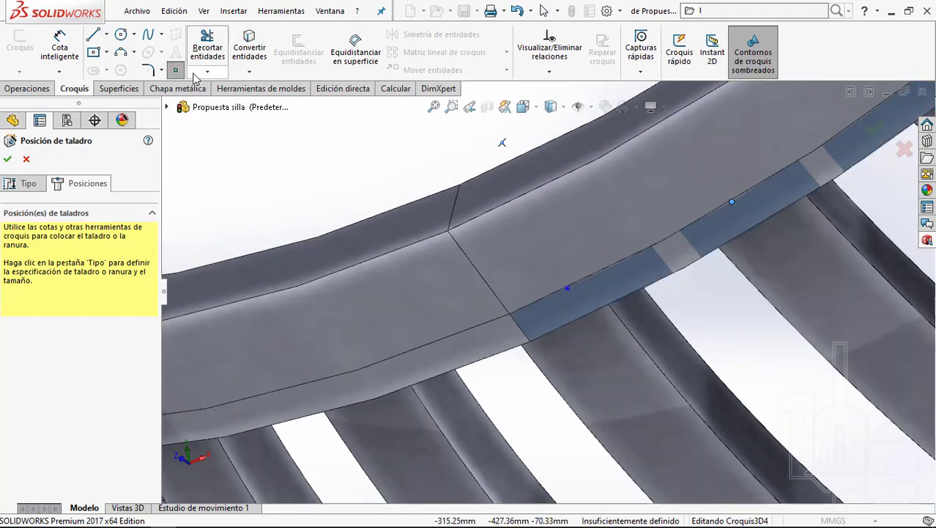
# Step: Delete the trial hole points and go back to the hole Tipo settings
pyautogui.press('Escape')
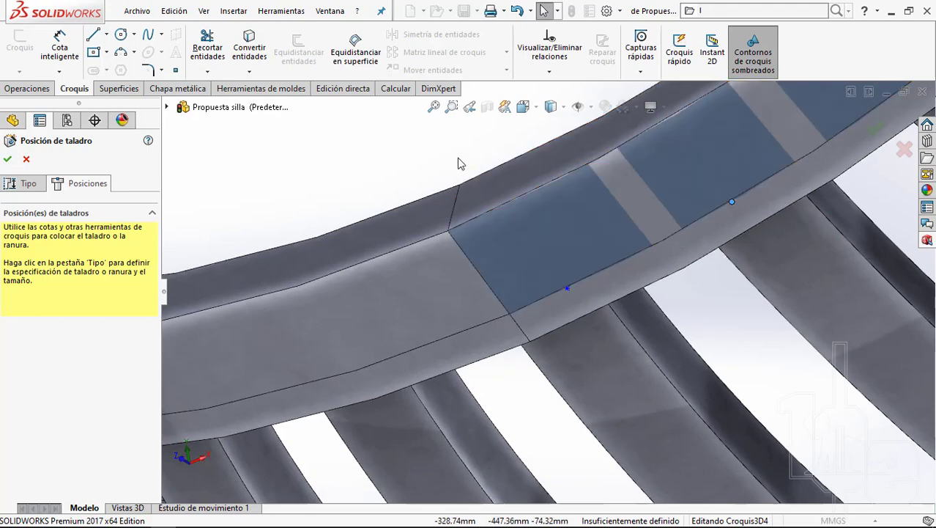
pyautogui.moveTo(429, 142); pyautogui.dragTo(843, 379)
pyautogui.press('Delete')
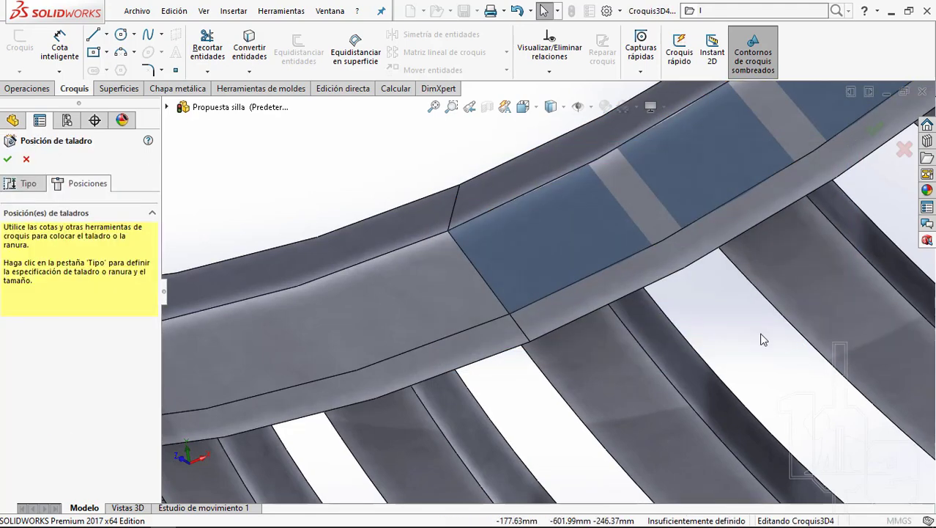
pyautogui.click(10, 186)
# Step: Start a new 3D sketch and place five hole points along the curved rail
pyautogui.click(76, 183)
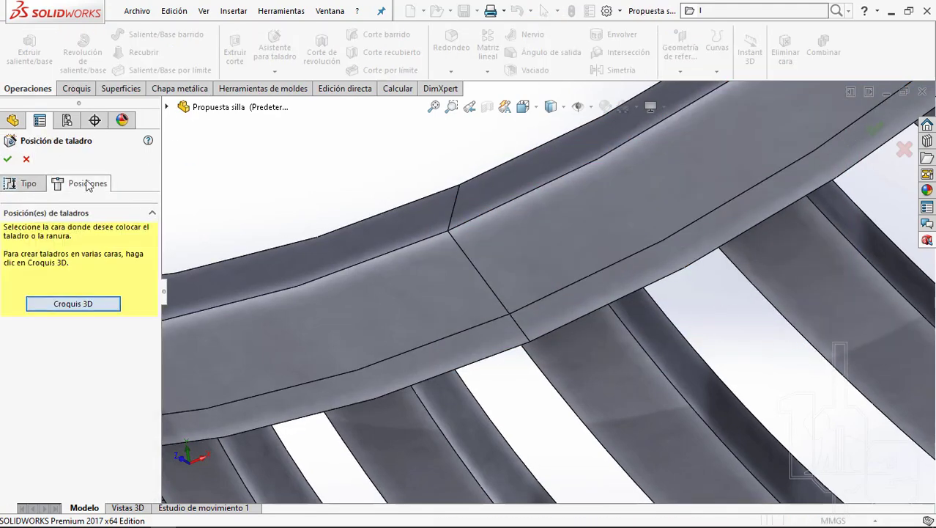
pyautogui.click(95, 303)
pyautogui.scroll(-3, 526, 348)
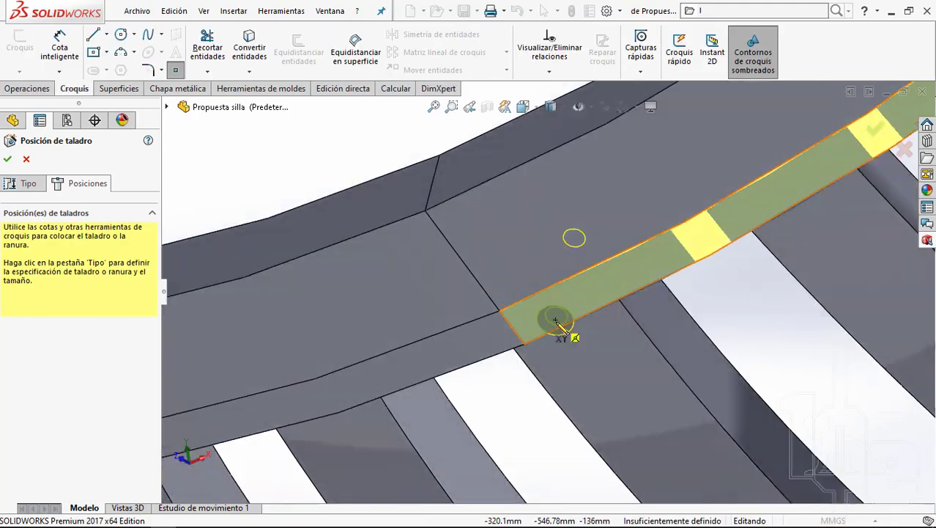
pyautogui.scroll(-2, 554, 324)
pyautogui.scroll(-2, 549, 318)
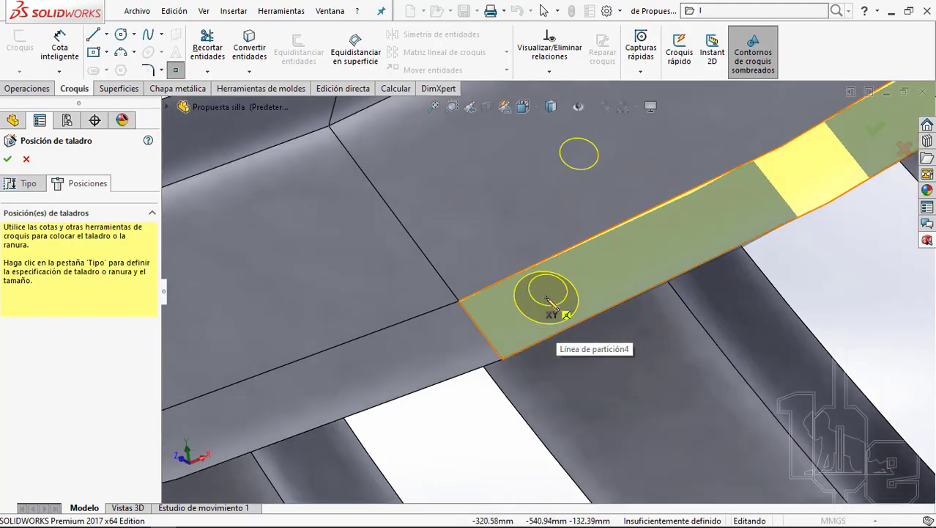
pyautogui.click(546, 300)
pyautogui.scroll(3, 586, 285)
pyautogui.moveTo(627, 272); pyautogui.dragTo(648, 261, button='middle')
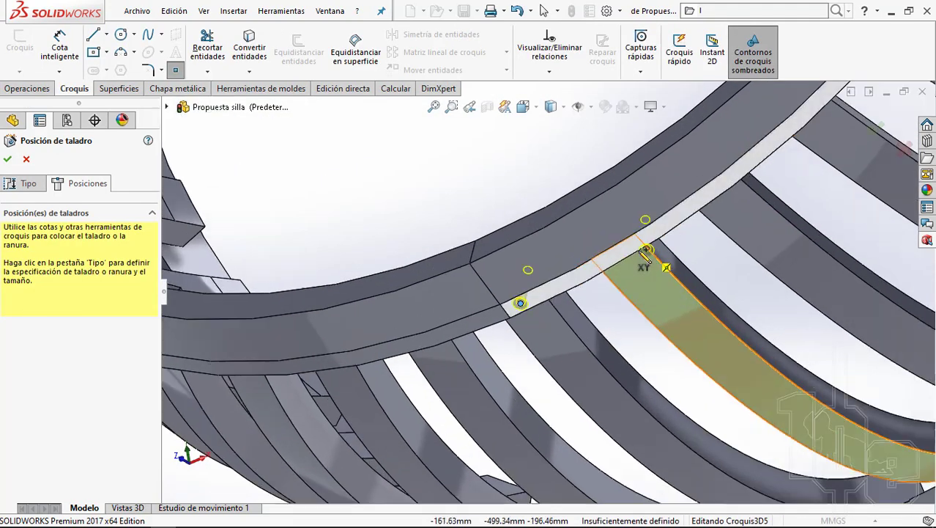
pyautogui.scroll(-3, 575, 268)
pyautogui.click(566, 266)
pyautogui.scroll(2, 571, 272)
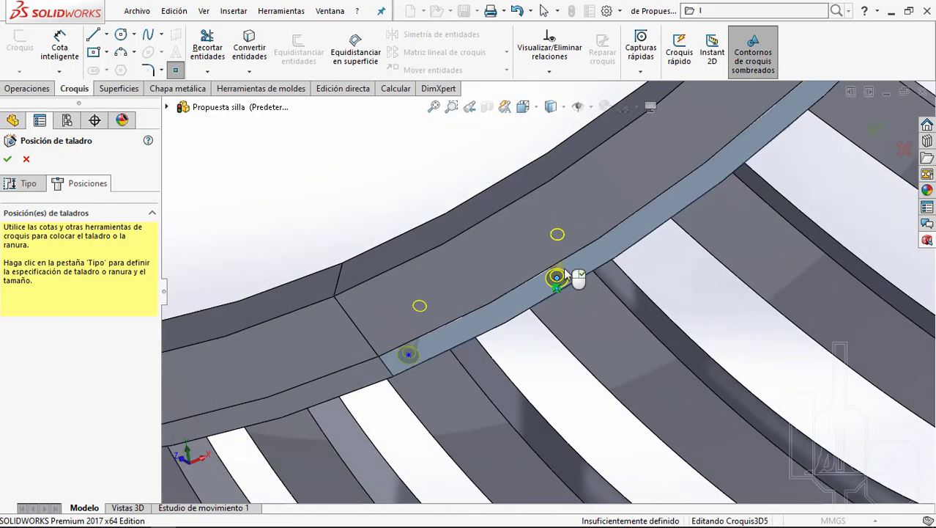
pyautogui.scroll(2, 601, 260)
pyautogui.scroll(-3, 610, 256)
pyautogui.click(628, 254)
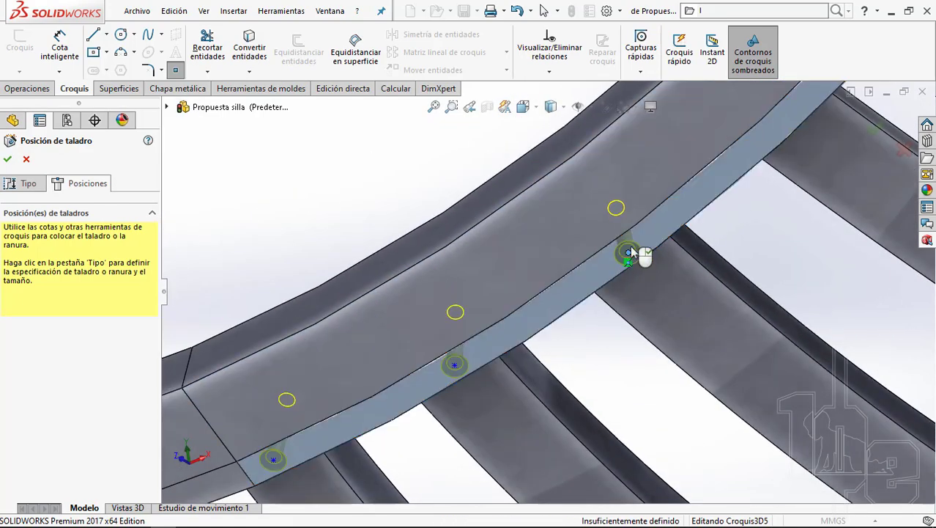
pyautogui.scroll(2, 645, 246)
pyautogui.scroll(1, 647, 243)
pyautogui.scroll(-5, 586, 257)
pyautogui.click(564, 264)
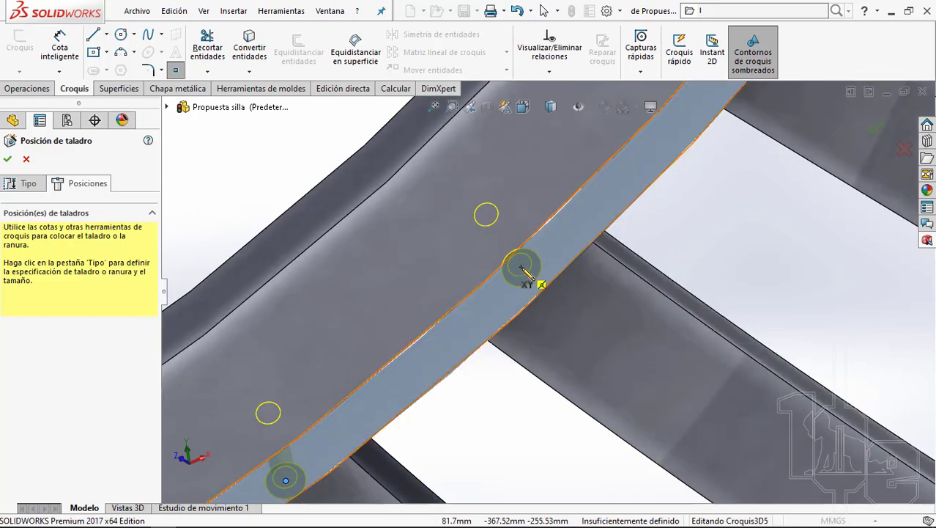
pyautogui.scroll(3, 591, 236)
pyautogui.scroll(-3, 619, 241)
pyautogui.click(635, 240)
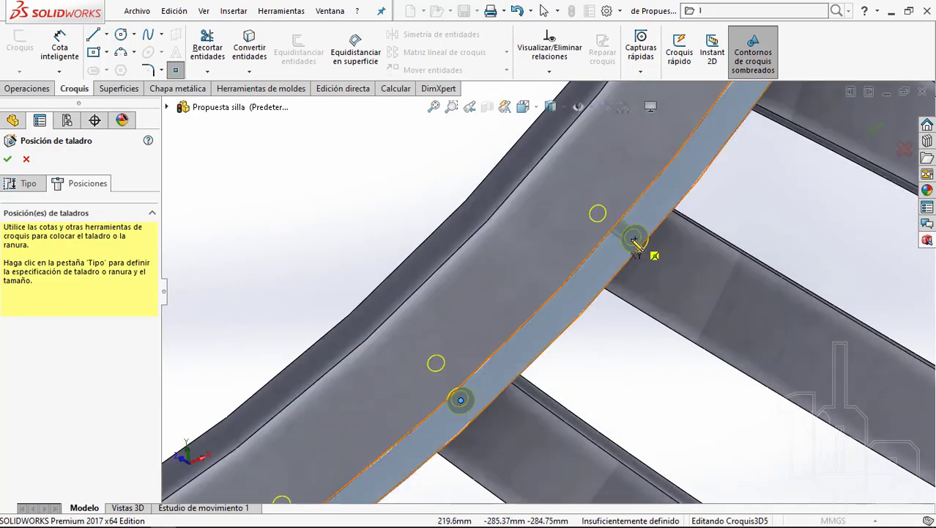
# Step: Confirm the placed positions to create the countersunk hole feature
pyautogui.scroll(2, 631, 242)
pyautogui.scroll(-2, 644, 234)
pyautogui.scroll(-1, 606, 251)
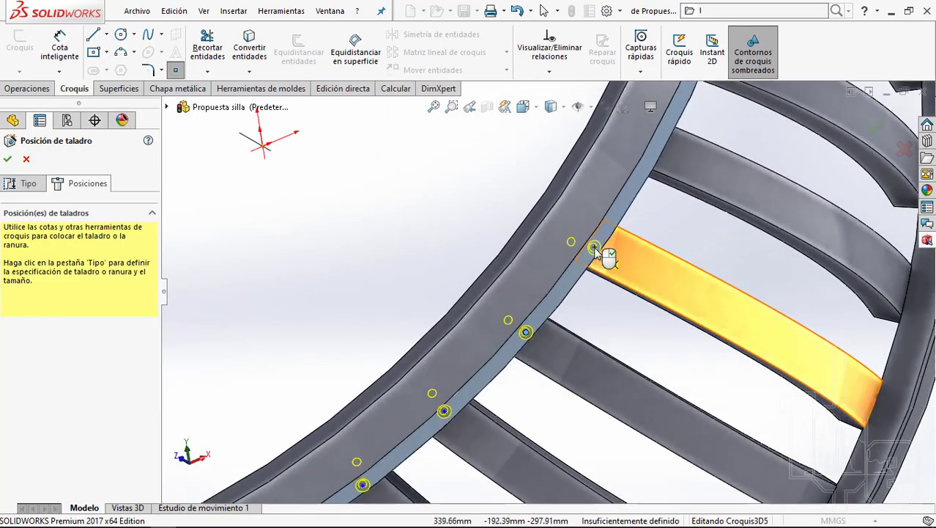
pyautogui.scroll(-1, 600, 251)
pyautogui.scroll(1, 597, 264)
pyautogui.scroll(2, 600, 265)
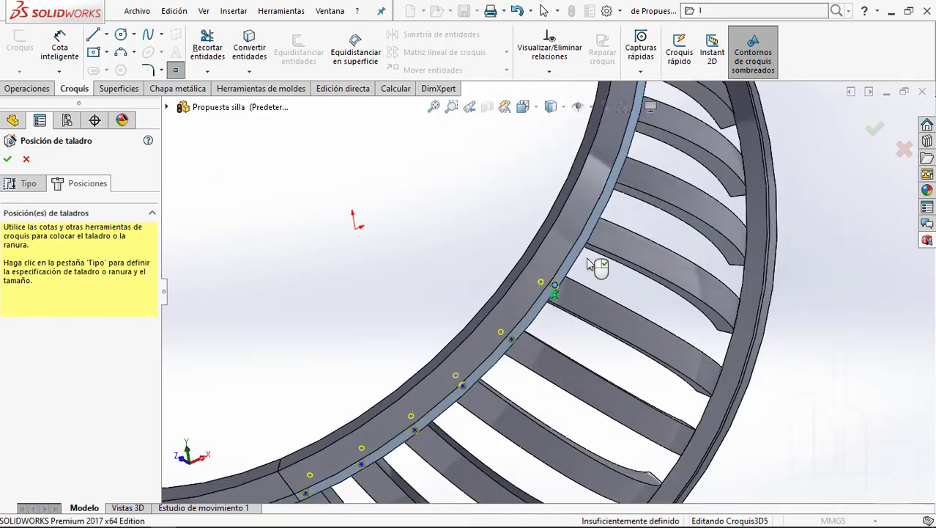
pyautogui.scroll(-2, 579, 256)
pyautogui.scroll(-2, 559, 249)
pyautogui.scroll(-1, 559, 252)
pyautogui.scroll(-1, 558, 255)
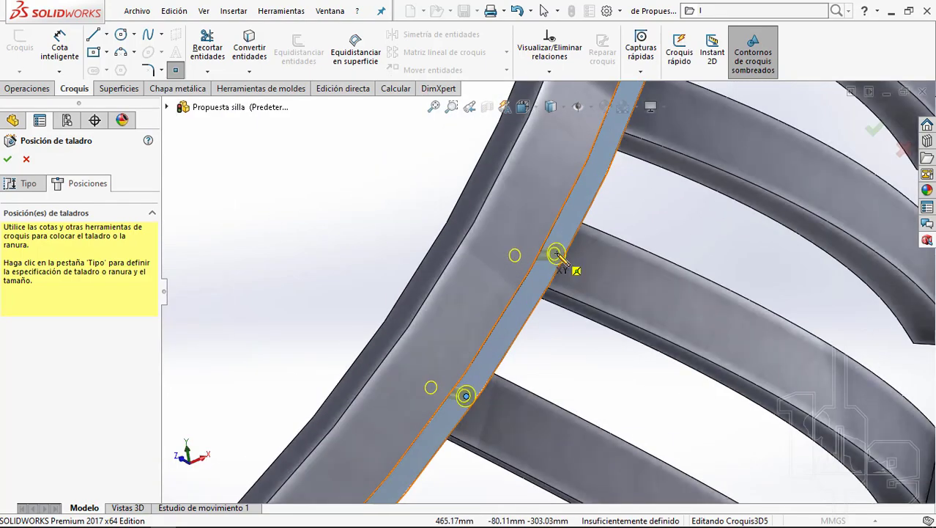
pyautogui.scroll(1, 559, 242)
pyautogui.scroll(2, 579, 220)
pyautogui.scroll(-1, 587, 245)
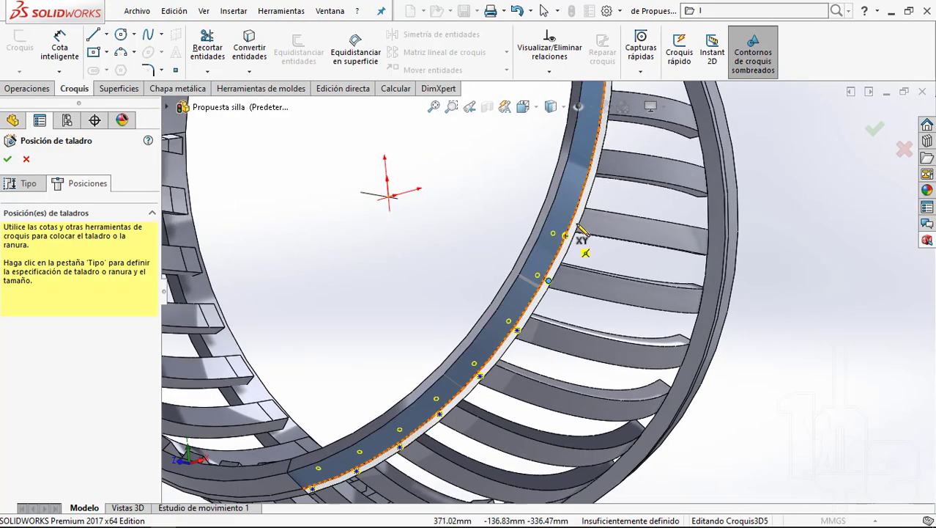
pyautogui.scroll(-2, 568, 242)
pyautogui.scroll(-1, 560, 275)
pyautogui.scroll(2, 551, 258)
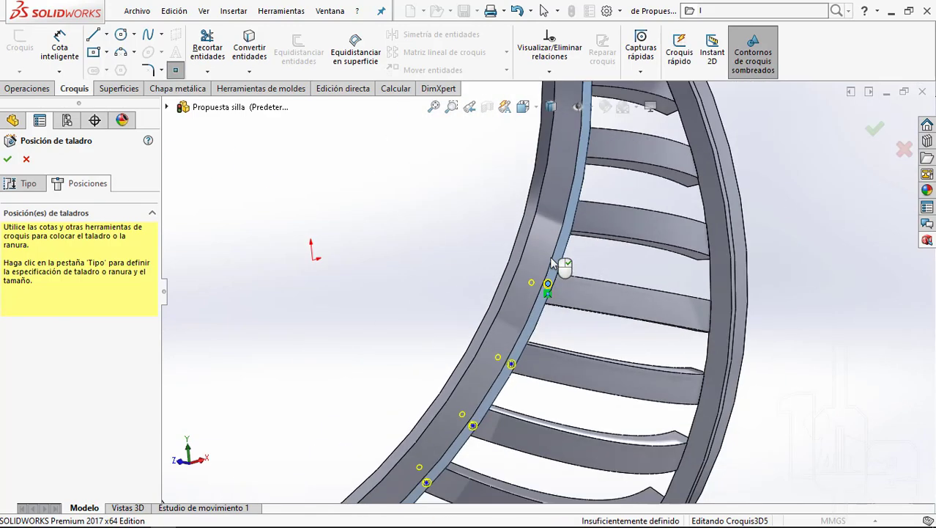
pyautogui.scroll(1, 579, 278)
pyautogui.scroll(-2, 579, 278)
pyautogui.scroll(-1, 557, 267)
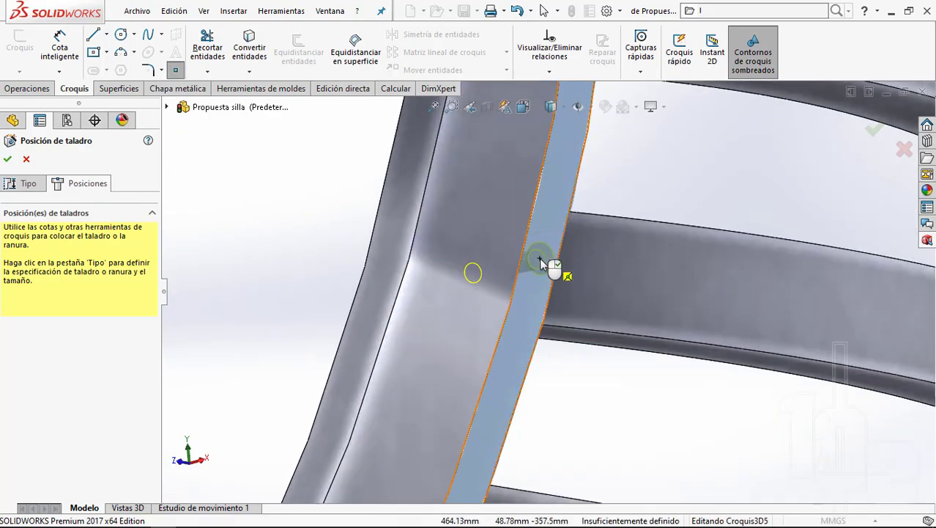
pyautogui.scroll(2, 546, 264)
pyautogui.scroll(-1, 561, 228)
pyautogui.scroll(-2, 555, 238)
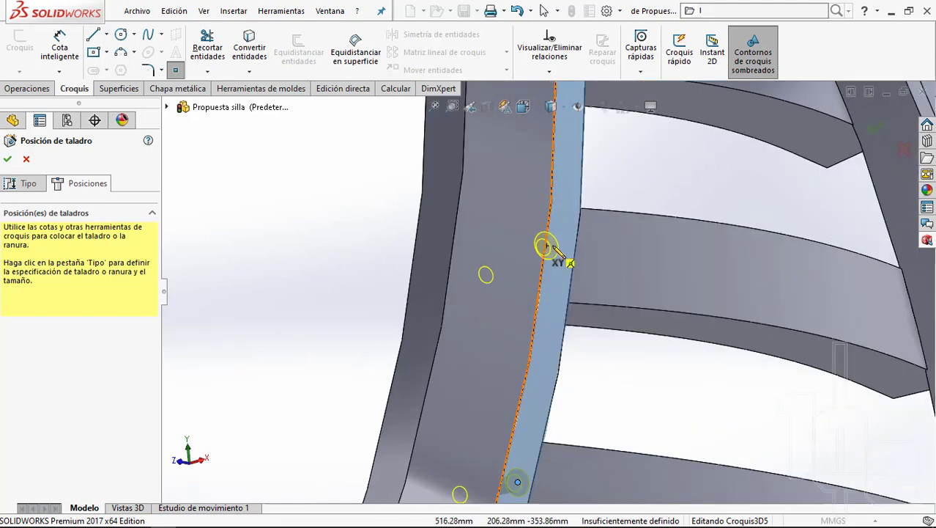
pyautogui.scroll(-2, 559, 259)
pyautogui.scroll(-1, 547, 250)
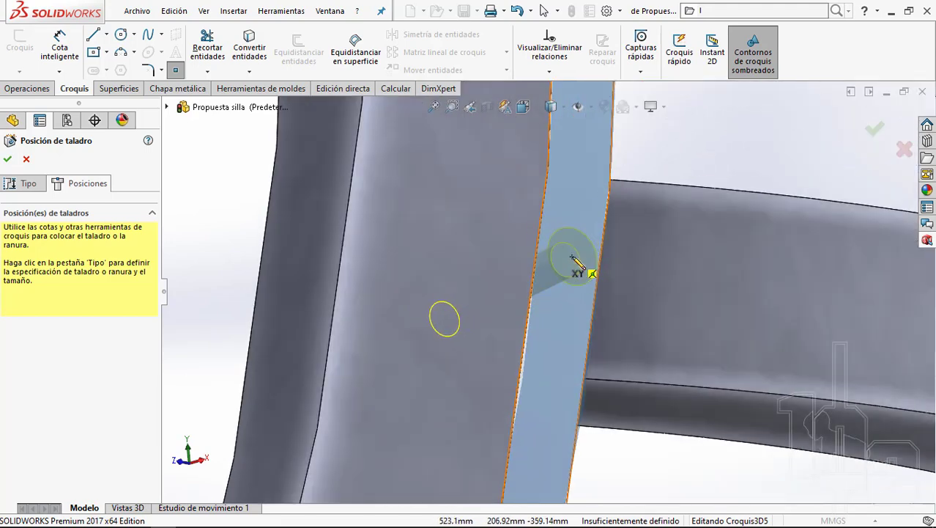
pyautogui.scroll(3, 570, 250)
pyautogui.scroll(2, 582, 244)
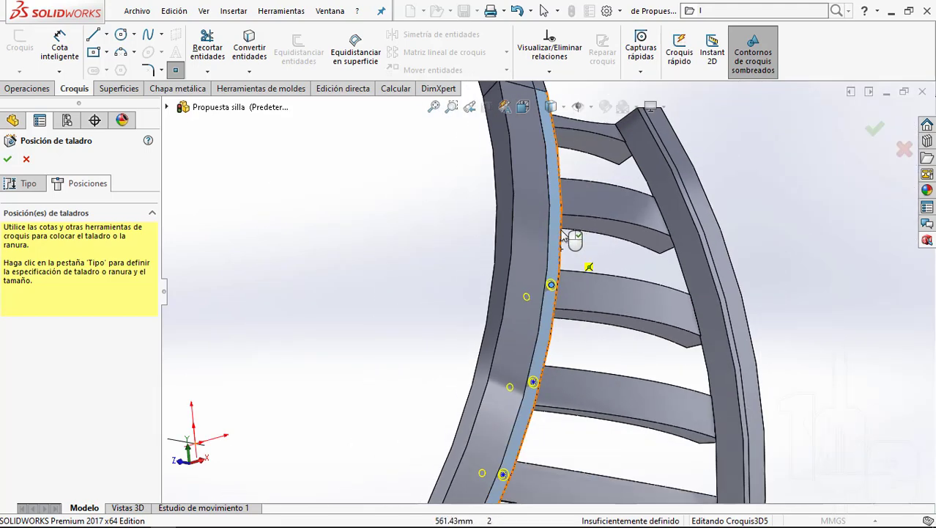
pyautogui.scroll(-1, 557, 220)
pyautogui.scroll(-2, 546, 178)
pyautogui.scroll(-2, 539, 245)
pyautogui.scroll(-1, 554, 238)
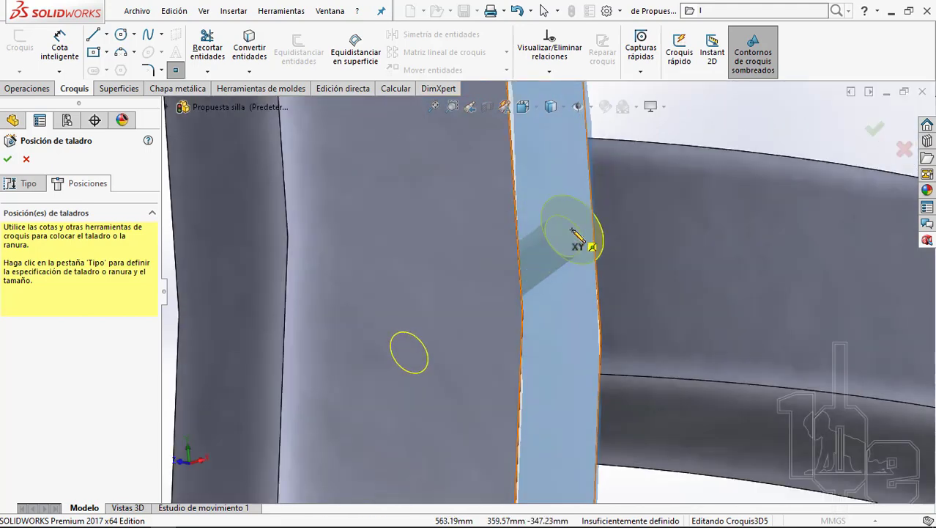
pyautogui.scroll(3, 553, 256)
pyautogui.scroll(1, 547, 271)
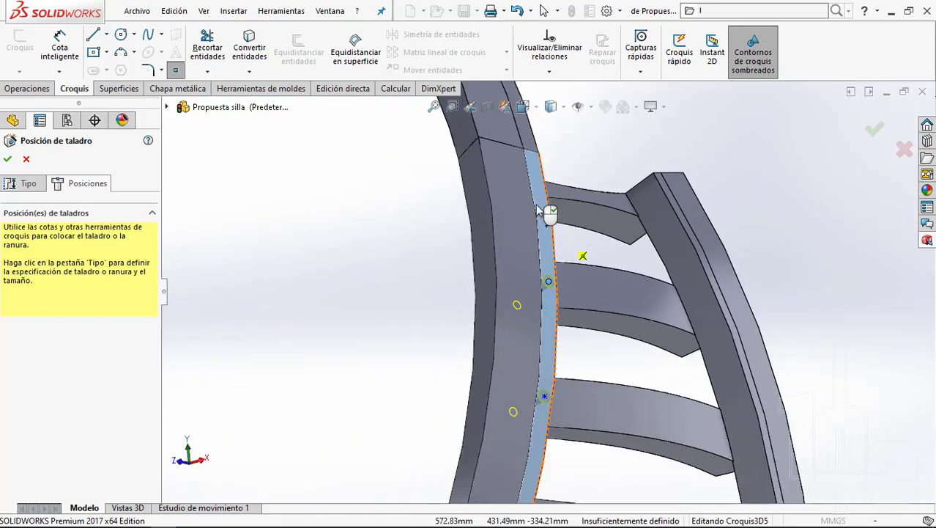
pyautogui.scroll(-2, 542, 274)
pyautogui.scroll(-1, 546, 158)
pyautogui.scroll(-2, 541, 157)
pyautogui.scroll(-2, 539, 186)
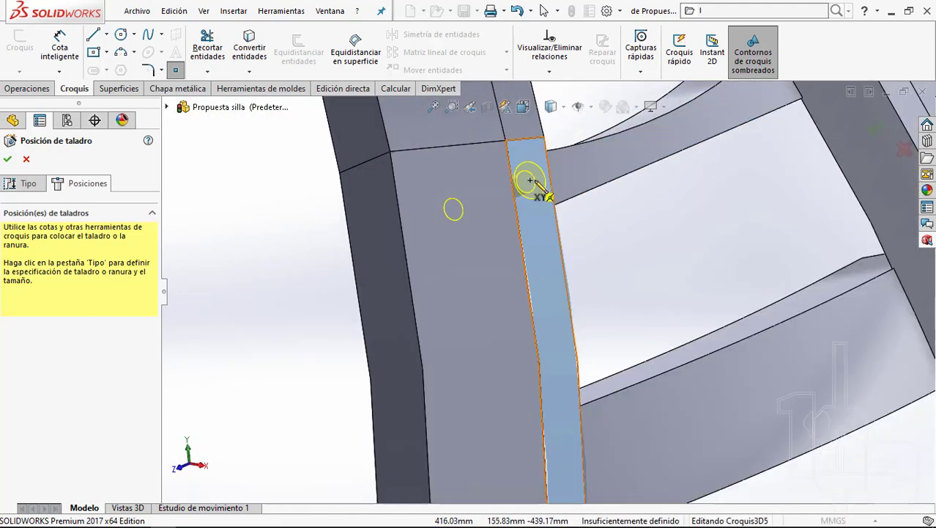
pyautogui.scroll(-1, 537, 187)
pyautogui.scroll(2, 536, 183)
pyautogui.scroll(2, 547, 188)
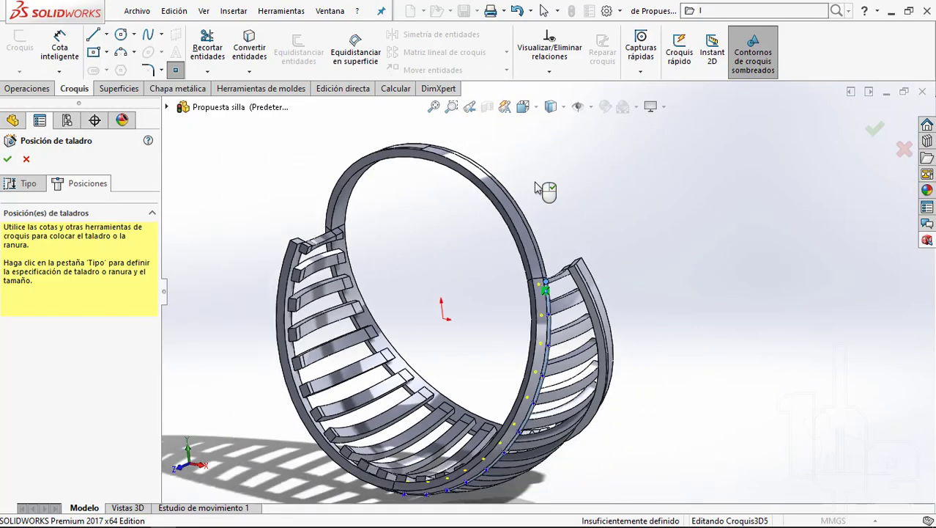
pyautogui.scroll(1, 505, 423)
pyautogui.scroll(-3, 490, 350)
pyautogui.scroll(-2, 492, 354)
pyautogui.scroll(-2, 513, 354)
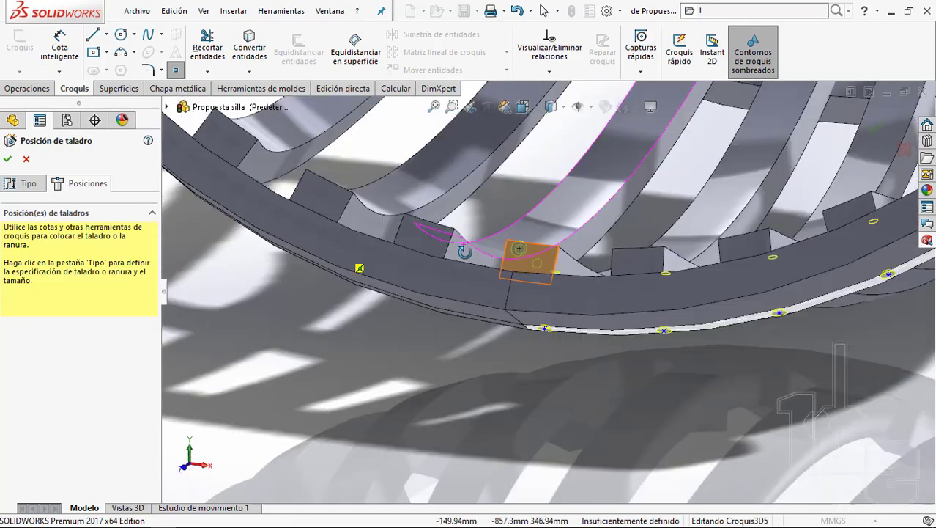
pyautogui.scroll(-2, 542, 355)
pyautogui.scroll(-1, 572, 356)
pyautogui.scroll(-2, 601, 330)
pyautogui.scroll(-2, 659, 282)
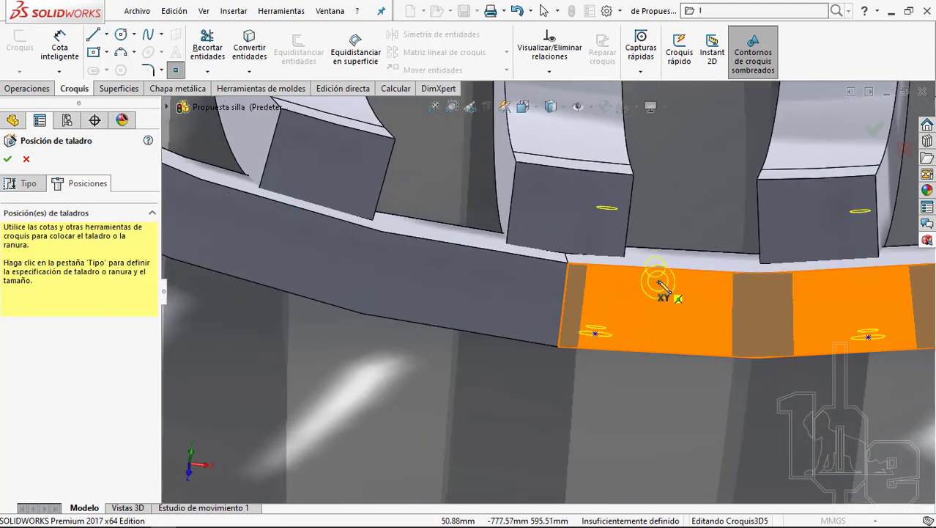
pyautogui.scroll(-1, 658, 260)
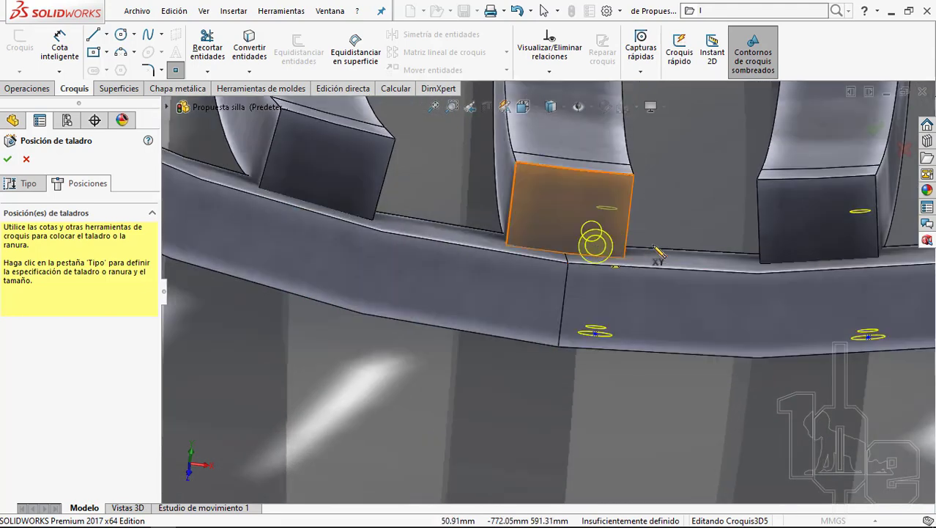
pyautogui.click(7, 160)
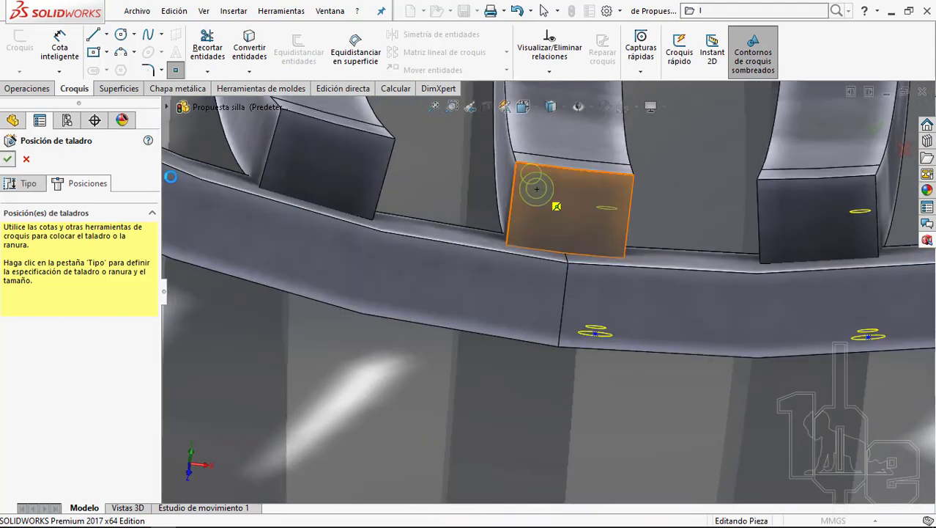
pyautogui.scroll(2, 554, 282)
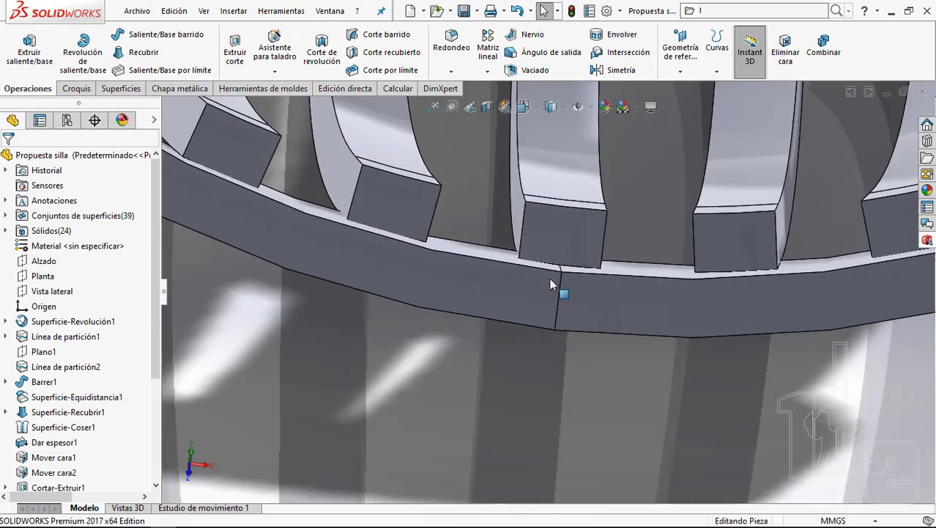
pyautogui.moveTo(553, 282); pyautogui.dragTo(576, 289, button='middle')
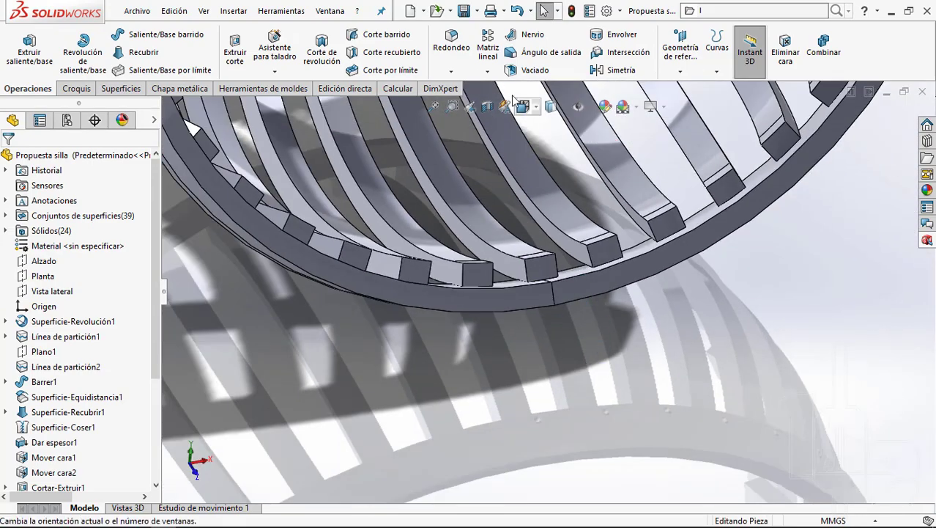
pyautogui.click(488, 106)
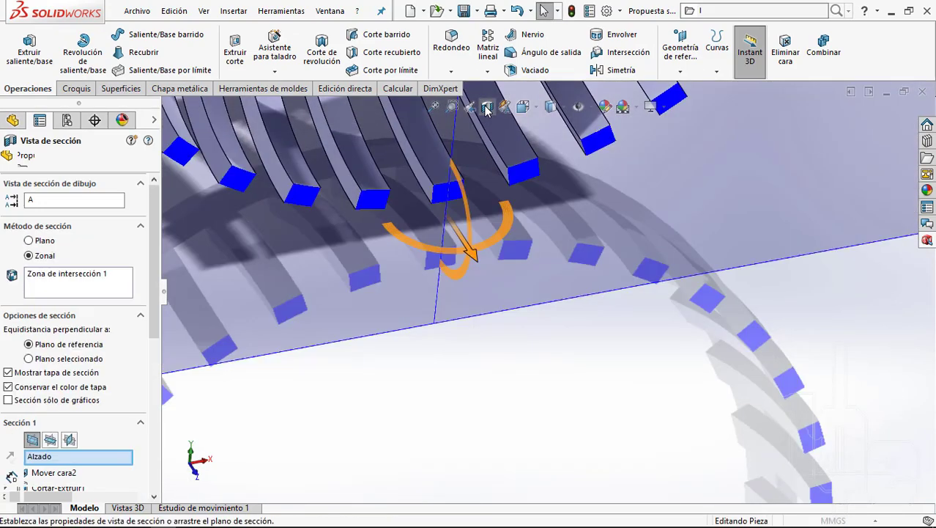
pyautogui.moveTo(470, 265)
pyautogui.mouseDown()
pyautogui.moveTo(531, 356)
pyautogui.moveTo(567, 381)
pyautogui.mouseUp()
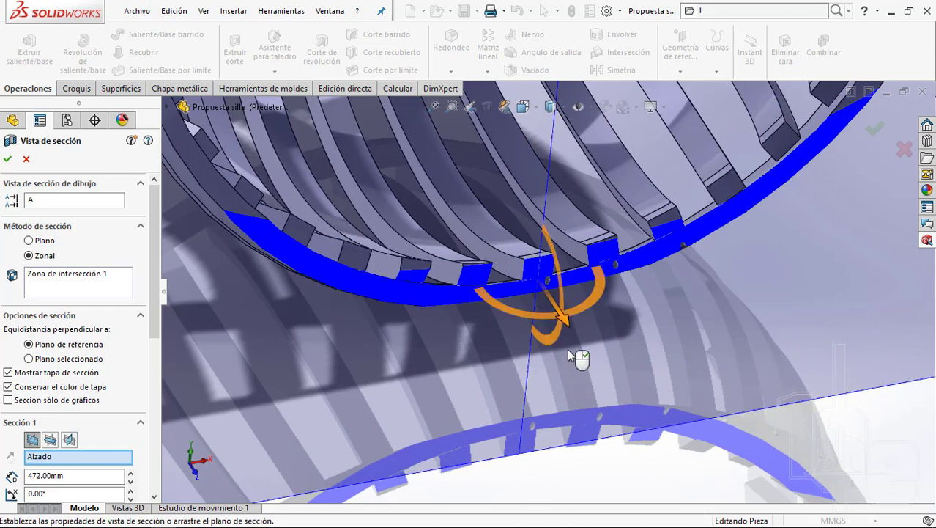
pyautogui.scroll(-3, 554, 308)
pyautogui.scroll(-3, 555, 316)
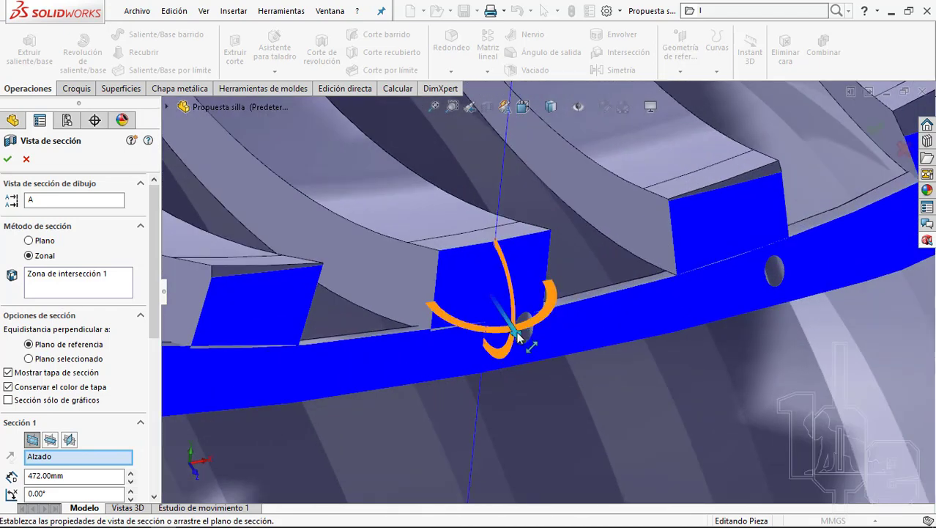
pyautogui.moveTo(518, 335)
pyautogui.mouseDown()
pyautogui.moveTo(515, 308)
pyautogui.moveTo(540, 341)
pyautogui.moveTo(525, 319)
pyautogui.moveTo(535, 318)
pyautogui.mouseUp()
pyautogui.scroll(-3, 534, 315)
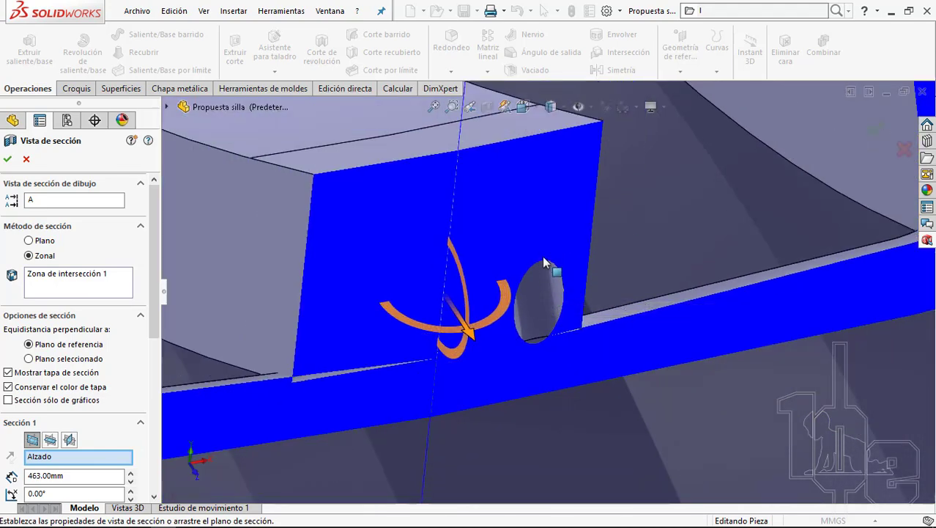
pyautogui.moveTo(474, 335)
pyautogui.mouseDown()
pyautogui.moveTo(467, 326)
pyautogui.moveTo(504, 373)
pyautogui.mouseUp()
pyautogui.scroll(3, 579, 318)
pyautogui.scroll(2, 755, 279)
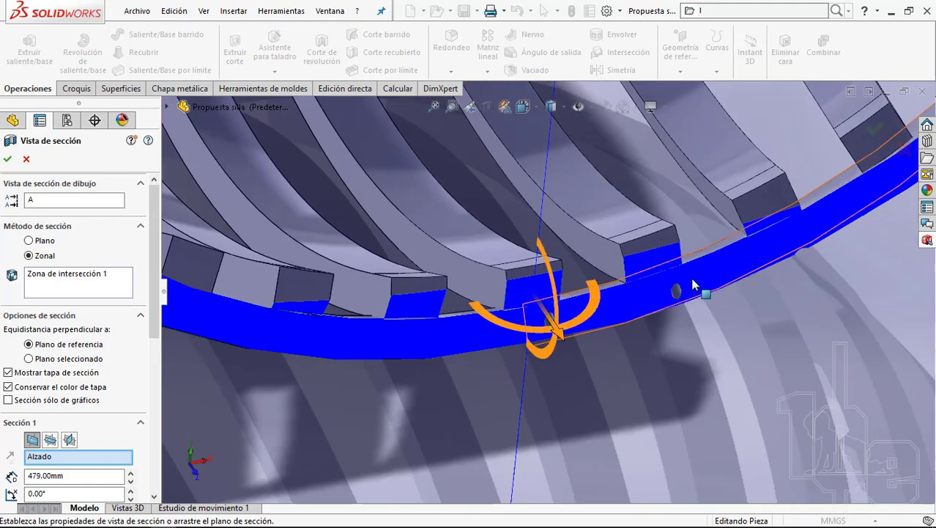
pyautogui.scroll(-3, 496, 324)
pyautogui.moveTo(481, 335); pyautogui.dragTo(478, 333)
pyautogui.press('Escape')
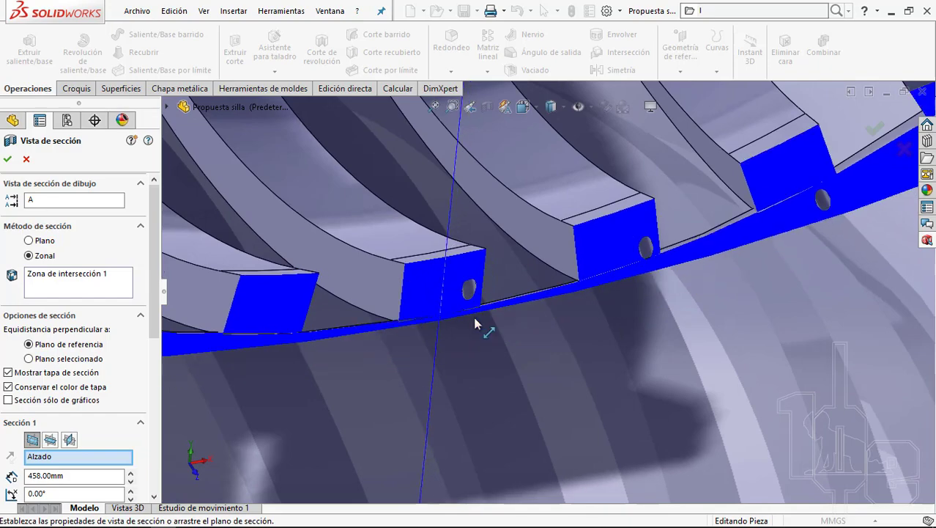
# Step: Reopen the M10 countersunk hole feature for editing and change its feature scope
pyautogui.scroll(5, 505, 325)
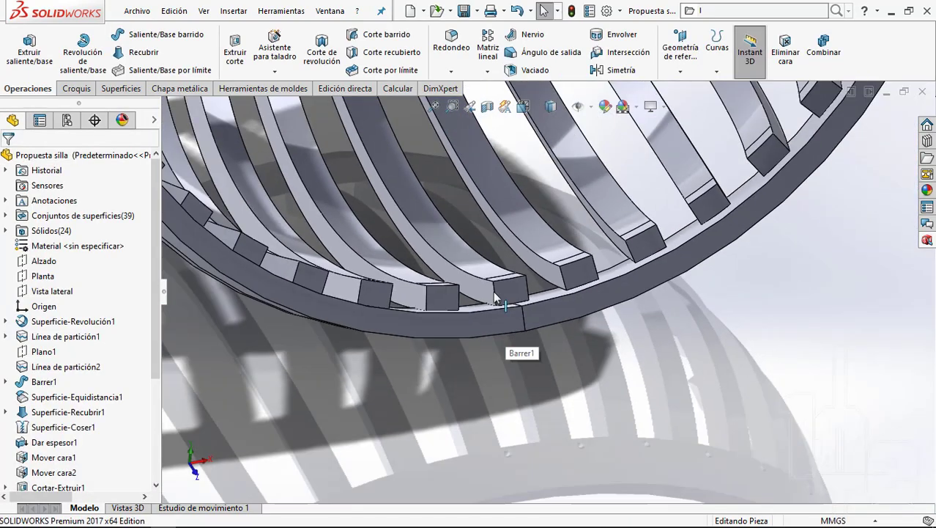
pyautogui.moveTo(513, 326)
pyautogui.mouseDown(button='middle')
pyautogui.moveTo(544, 302)
pyautogui.moveTo(642, 363)
pyautogui.moveTo(512, 293)
pyautogui.mouseUp(button='middle')
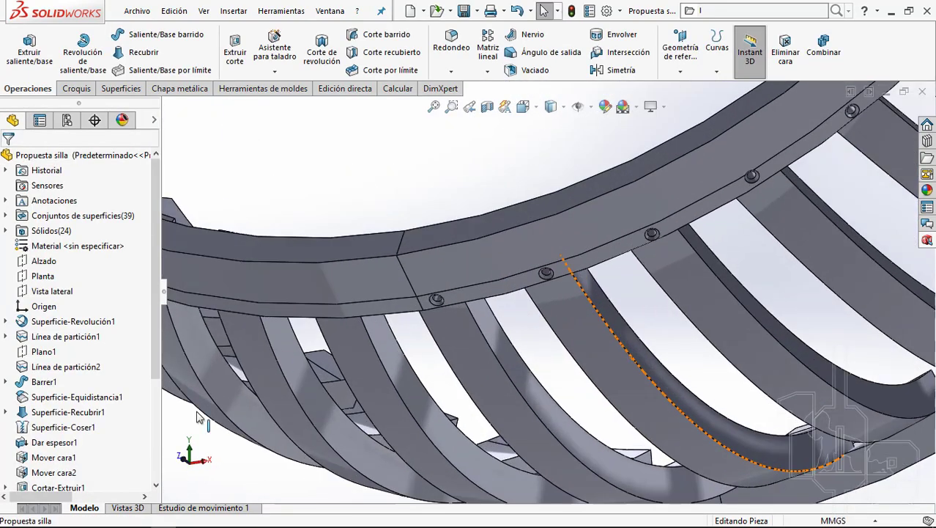
pyautogui.scroll(-5, 81, 330)
pyautogui.click(88, 473)
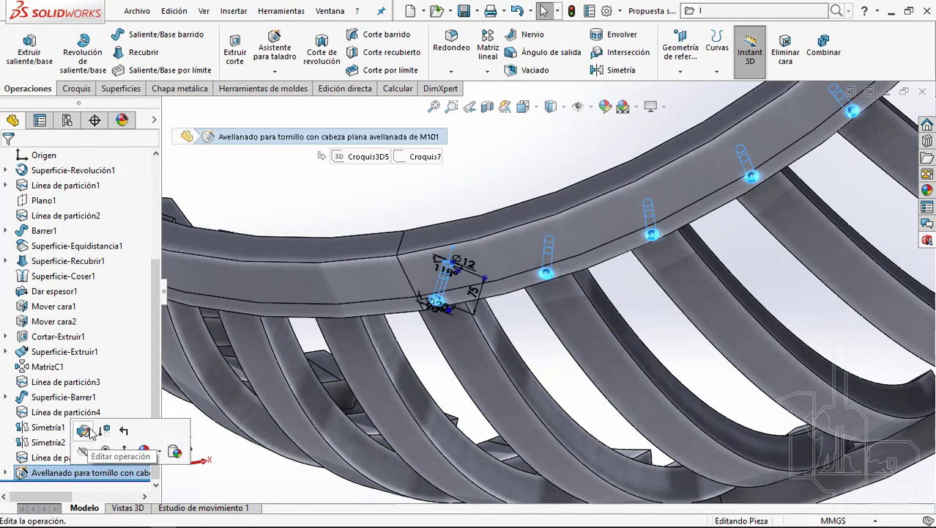
pyautogui.click(84, 430)
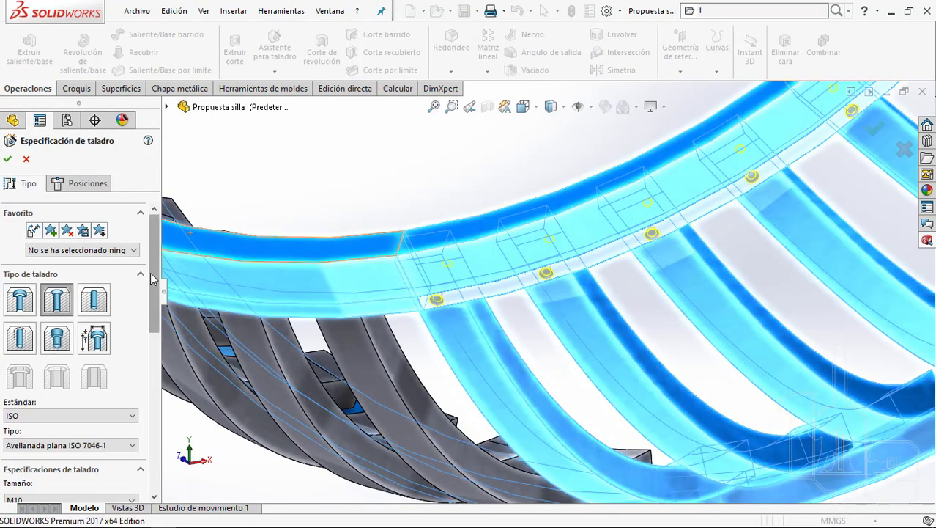
pyautogui.moveTo(153, 275)
pyautogui.mouseDown()
pyautogui.moveTo(153, 411)
pyautogui.moveTo(133, 454)
pyautogui.mouseUp()
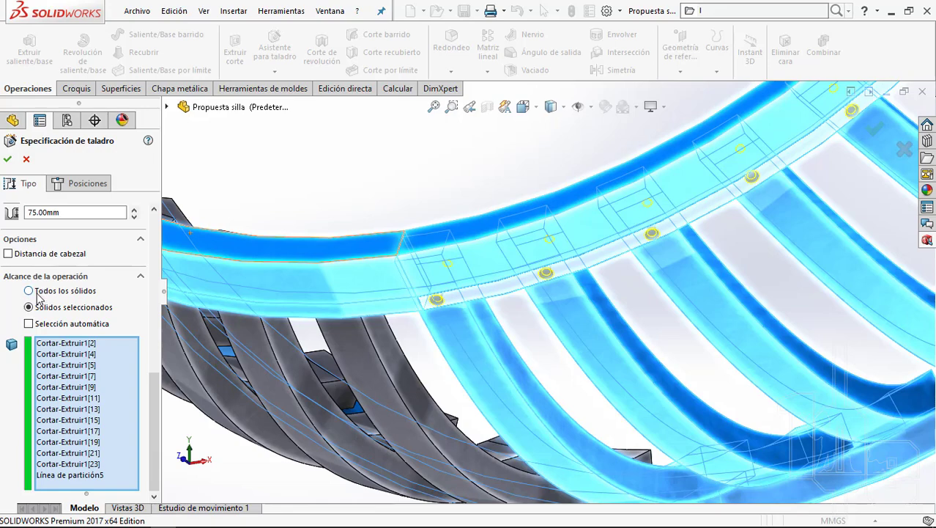
pyautogui.click(38, 292)
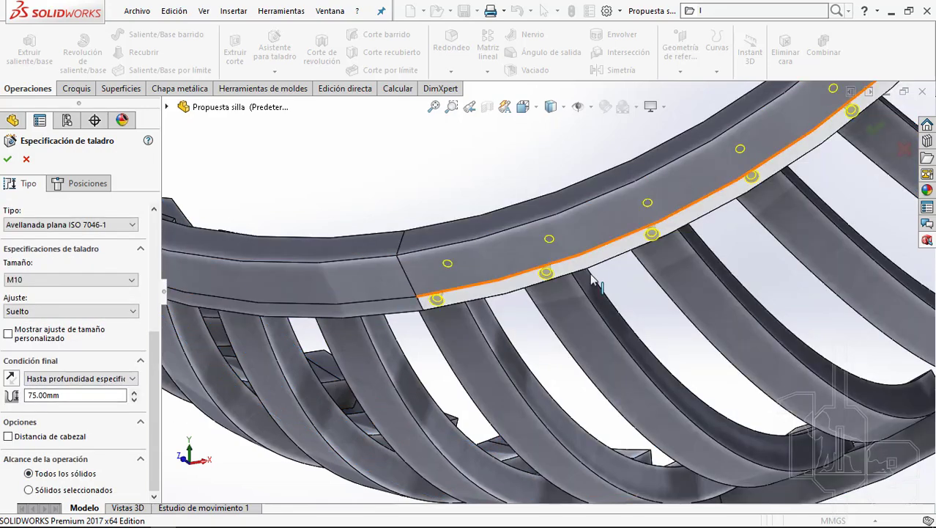
# Step: Set the 75 mm deep hole's scope to all solid bodies instead of selected ones
pyautogui.moveTo(379, 306); pyautogui.dragTo(483, 266, button='middle')
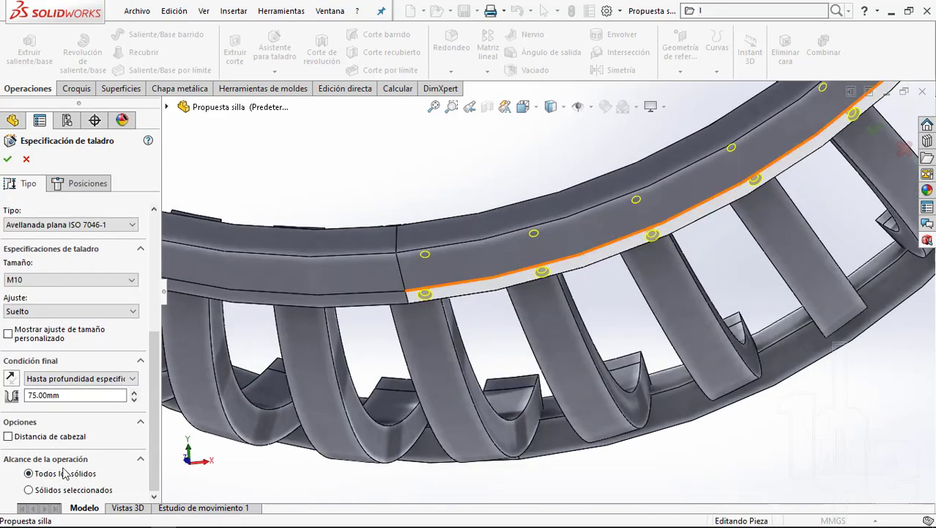
pyautogui.scroll(5, 513, 278)
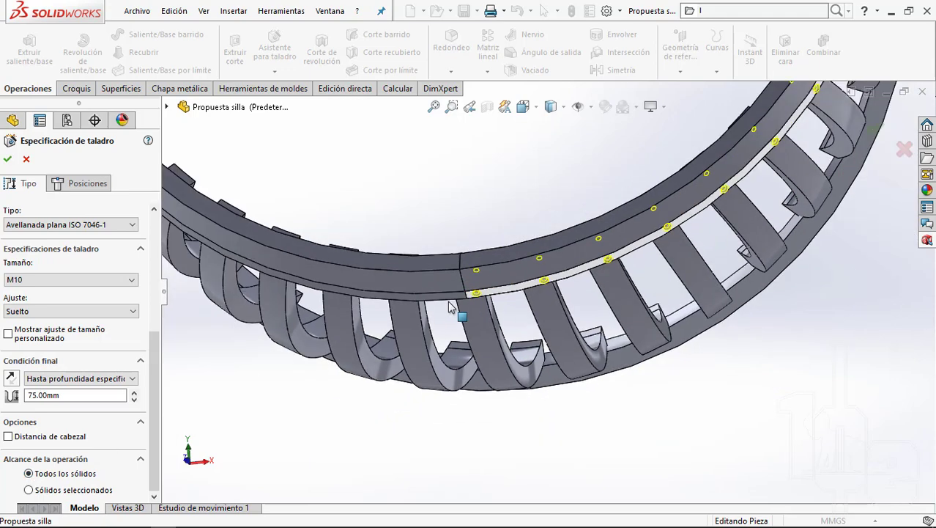
pyautogui.moveTo(512, 272)
pyautogui.mouseDown(button='middle')
pyautogui.moveTo(522, 292)
pyautogui.moveTo(475, 319)
pyautogui.mouseUp(button='middle')
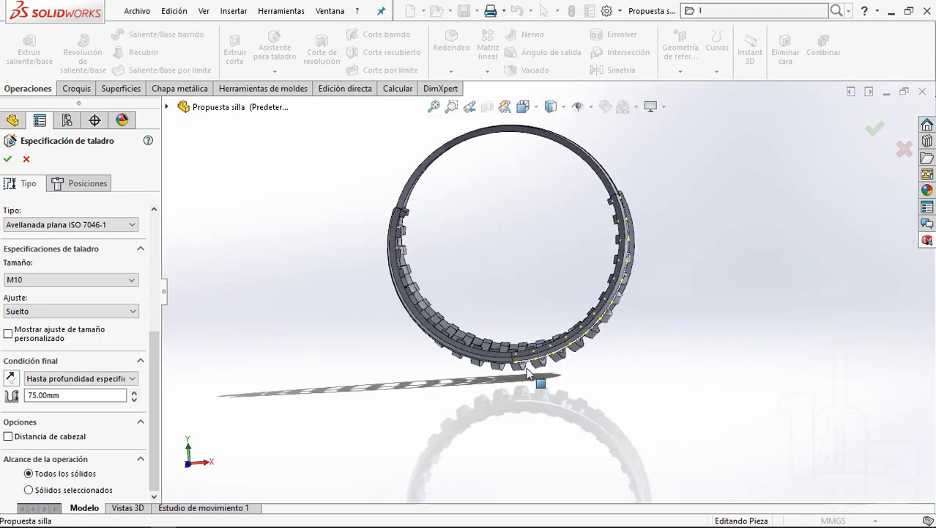
pyautogui.scroll(-5, 475, 319)
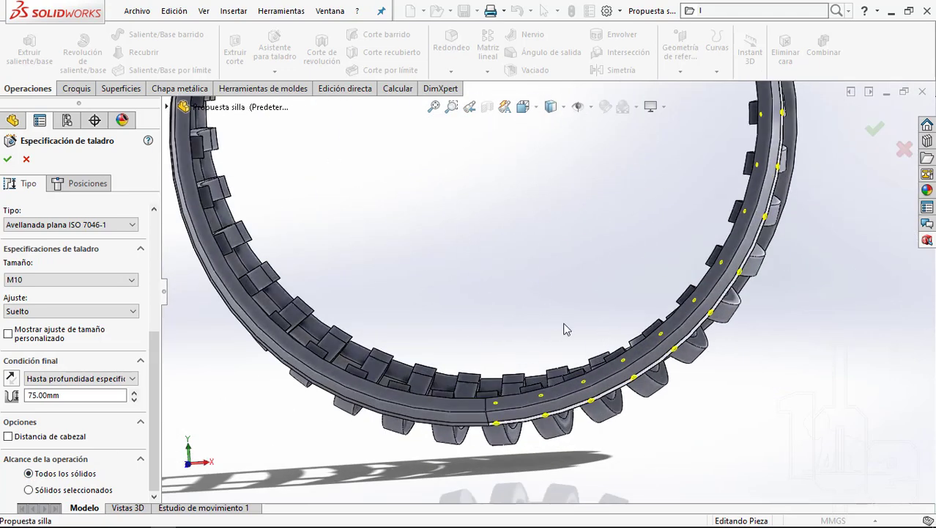
pyautogui.scroll(-2, 503, 386)
pyautogui.scroll(-2, 506, 366)
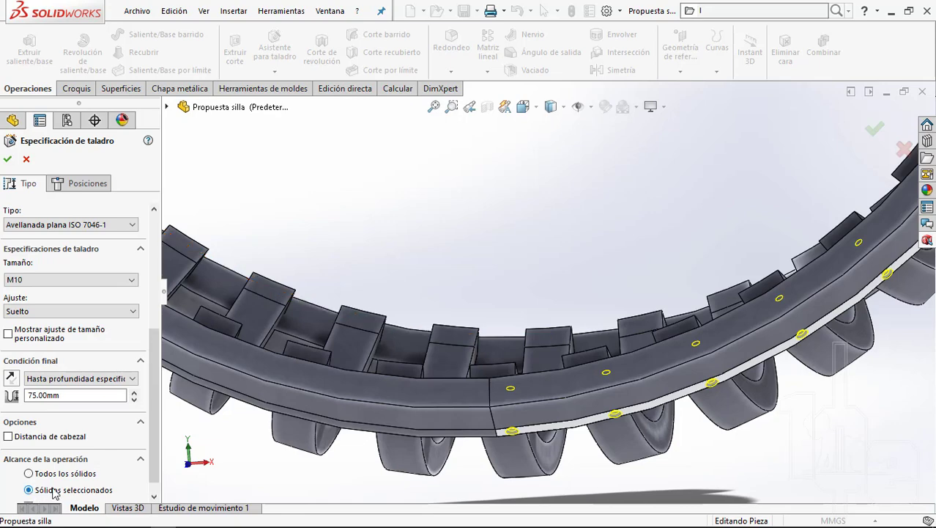
pyautogui.scroll(-2, 158, 429)
pyautogui.scroll(-2, 555, 426)
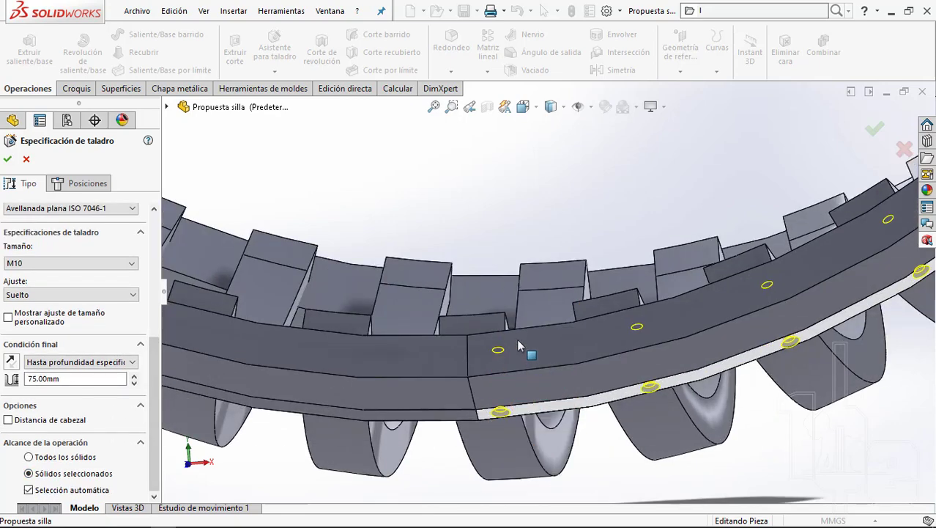
pyautogui.scroll(-2, 516, 338)
pyautogui.scroll(-1, 475, 364)
pyautogui.scroll(3, 542, 182)
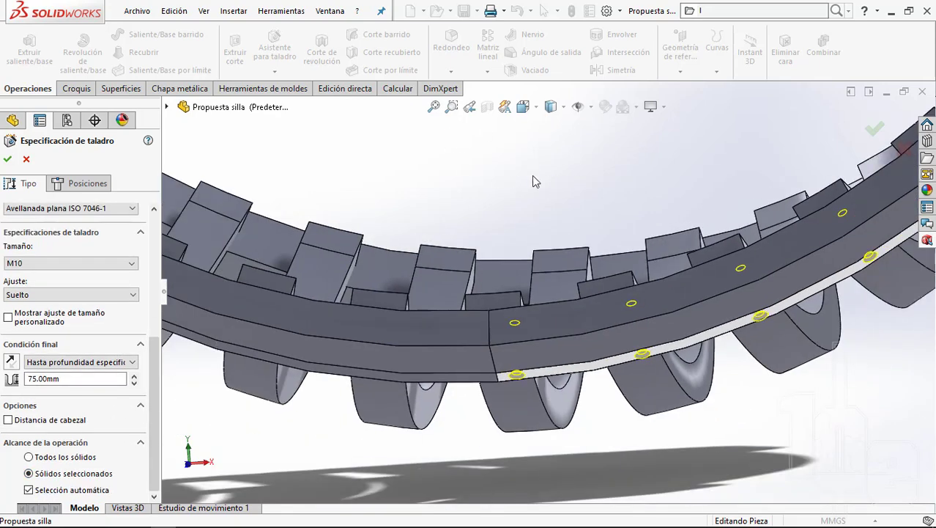
pyautogui.scroll(-2, 475, 184)
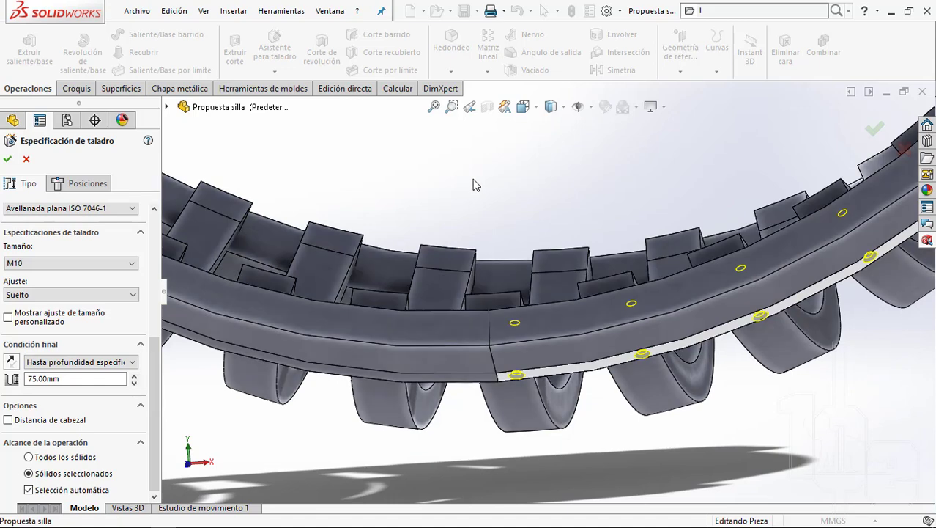
pyautogui.click(34, 459)
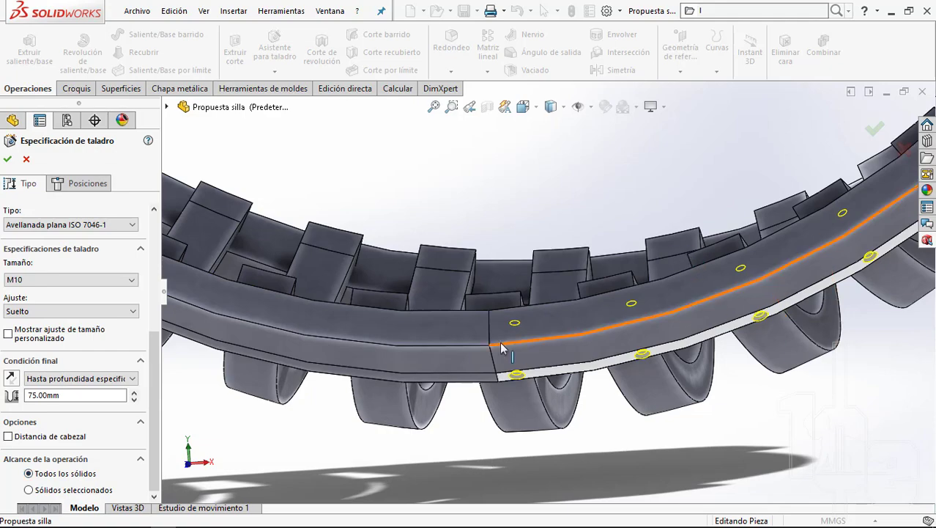
pyautogui.moveTo(501, 348)
pyautogui.mouseDown(button='middle')
pyautogui.moveTo(645, 214)
pyautogui.moveTo(743, 151)
pyautogui.mouseUp(button='middle')
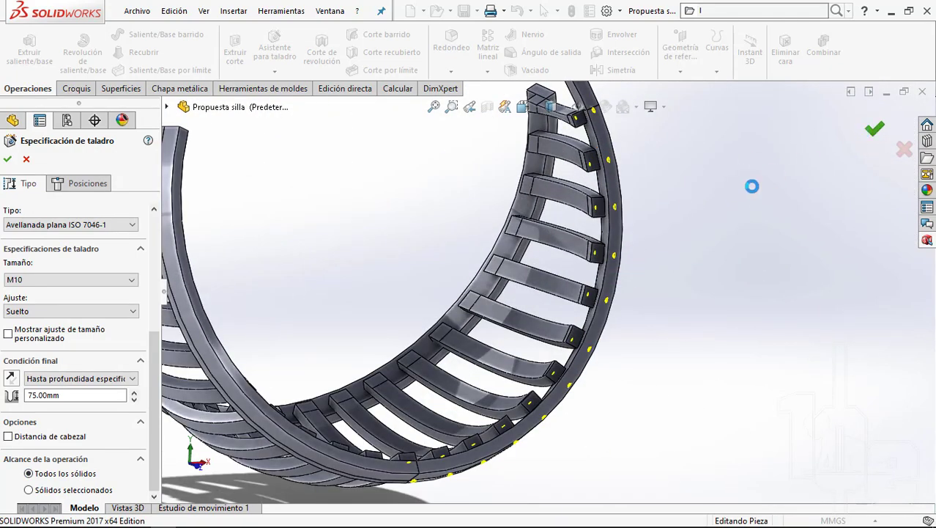
# Step: Finish the Hole Wizard feature and orbit out to view the whole ring frame
pyautogui.moveTo(741, 199)
pyautogui.mouseDown(button='middle')
pyautogui.moveTo(611, 200)
pyautogui.moveTo(584, 222)
pyautogui.mouseUp(button='middle')
pyautogui.scroll(-5, 645, 249)
pyautogui.moveTo(614, 316); pyautogui.dragTo(505, 402, button='middle')
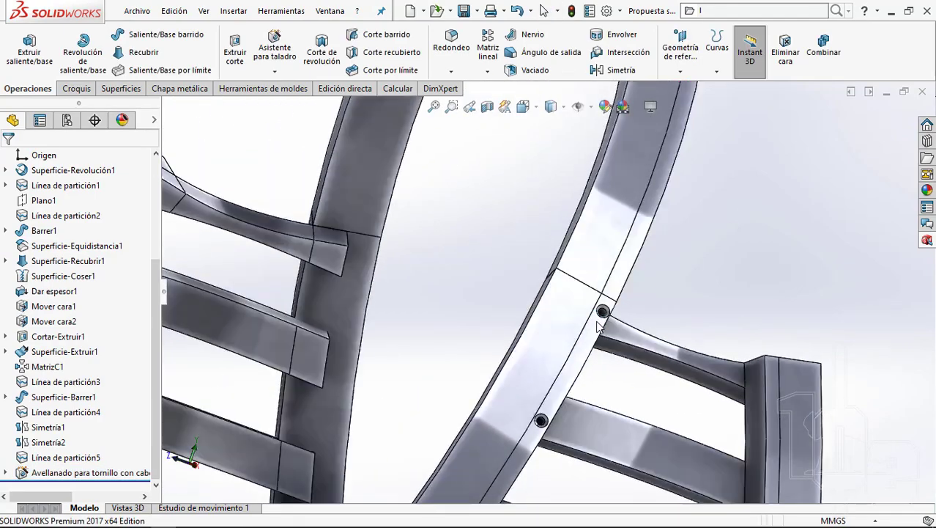
pyautogui.scroll(5, 476, 389)
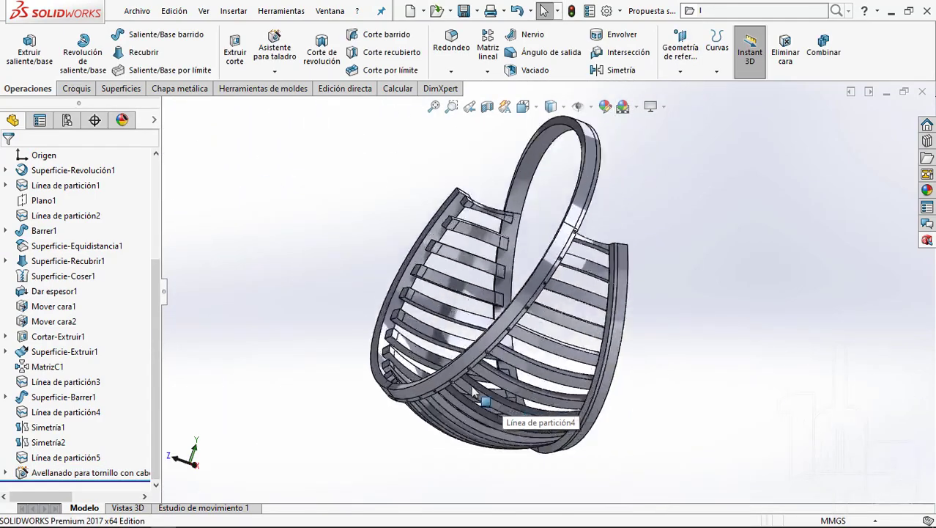
pyautogui.scroll(-10, 476, 389)
pyautogui.moveTo(476, 389); pyautogui.dragTo(495, 318, button='middle')
pyautogui.scroll(-3, 495, 317)
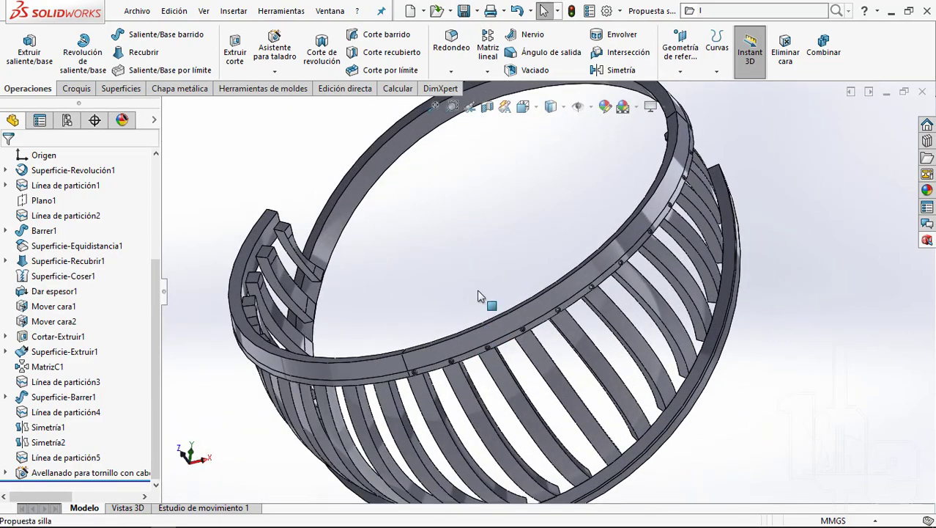
pyautogui.scroll(-3, 479, 299)
pyautogui.scroll(-3, 506, 319)
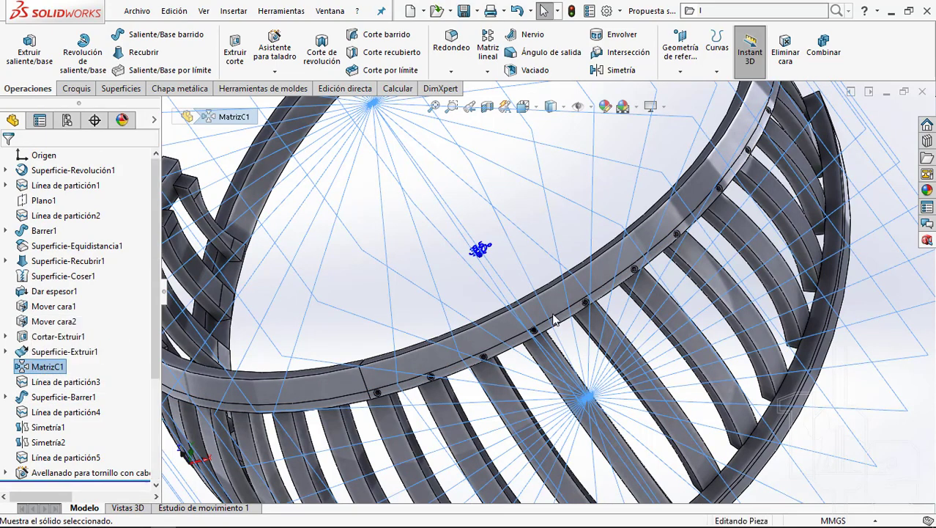
pyautogui.scroll(5, 554, 320)
pyautogui.scroll(3, 772, 236)
# Step: Fit the model in the front view and select the MatrizC1 radial pattern of surfaces
pyautogui.click(732, 229)
pyautogui.moveTo(733, 229)
pyautogui.mouseDown(button='middle')
pyautogui.moveTo(553, 316)
pyautogui.moveTo(514, 314)
pyautogui.mouseUp(button='middle')
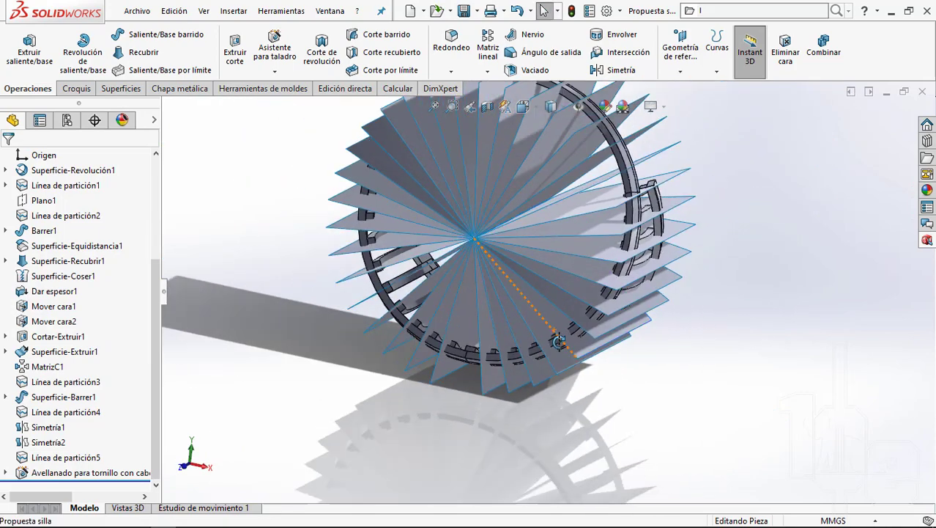
pyautogui.press('f')
pyautogui.hotkey('ctrl', '1')
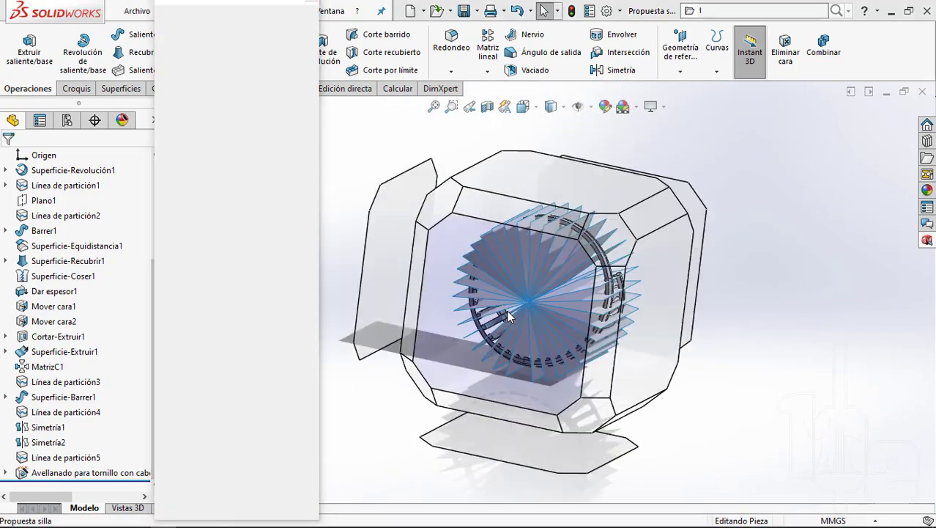
pyautogui.moveTo(639, 257); pyautogui.dragTo(660, 235, button='middle')
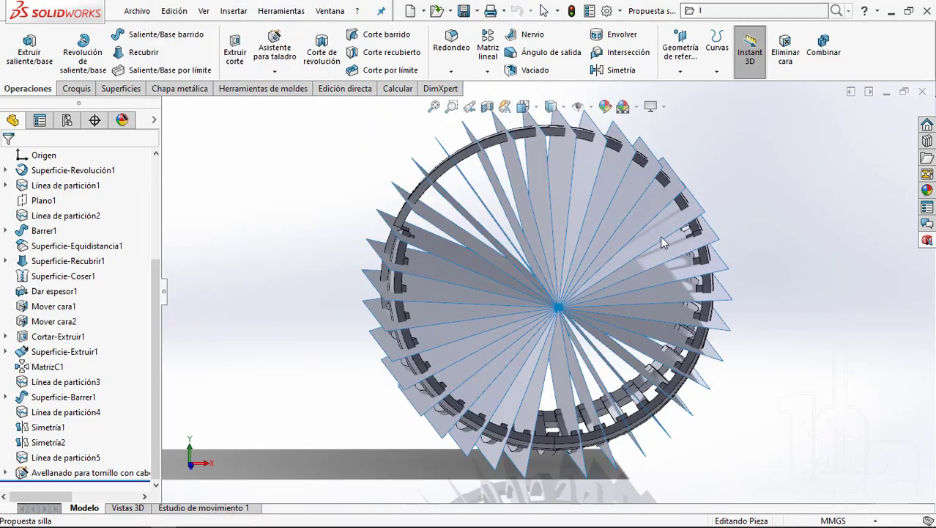
pyautogui.scroll(-5, 660, 233)
pyautogui.click(550, 213)
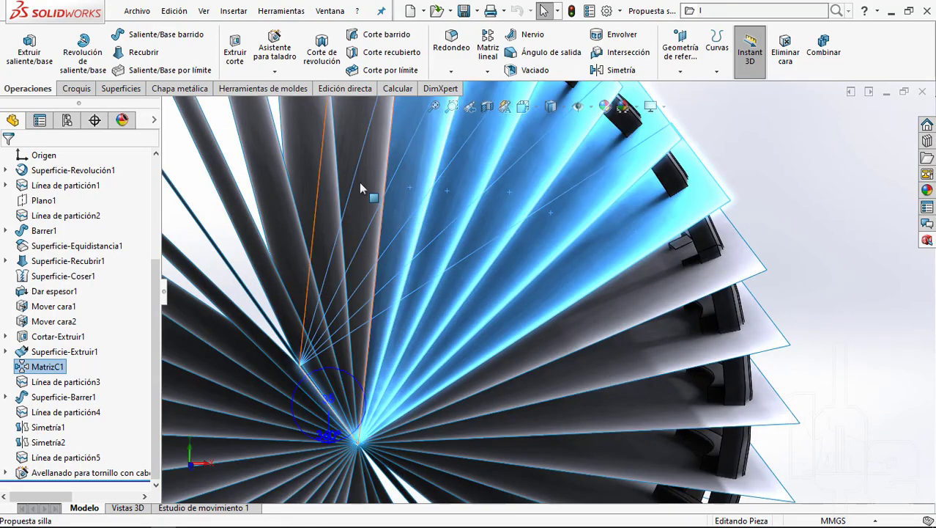
pyautogui.scroll(5, 451, 249)
pyautogui.scroll(-4, 451, 249)
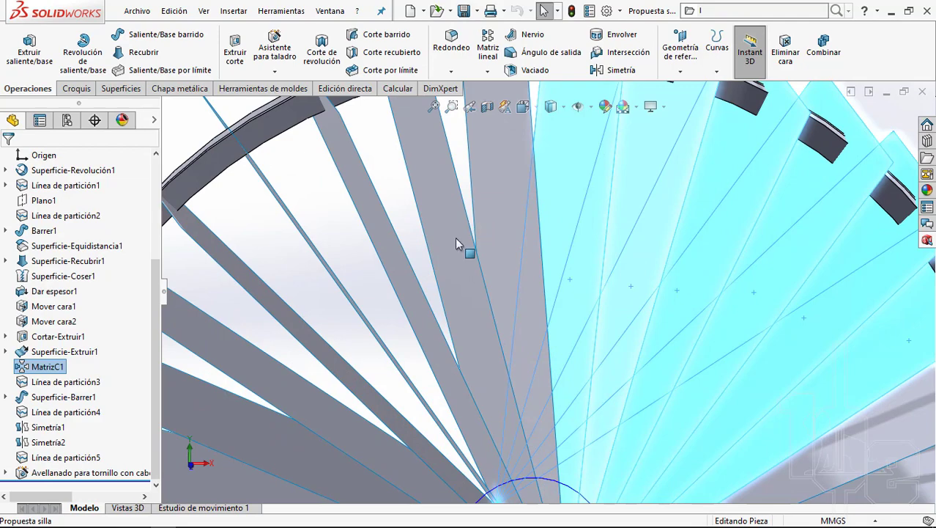
pyautogui.scroll(3, 448, 250)
pyautogui.moveTo(439, 370); pyautogui.dragTo(451, 343, button='middle')
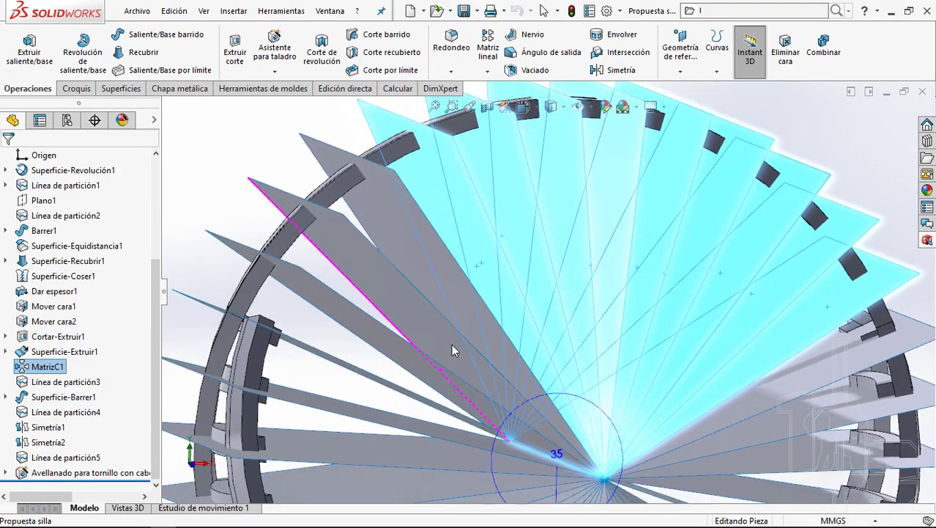
pyautogui.click(383, 342)
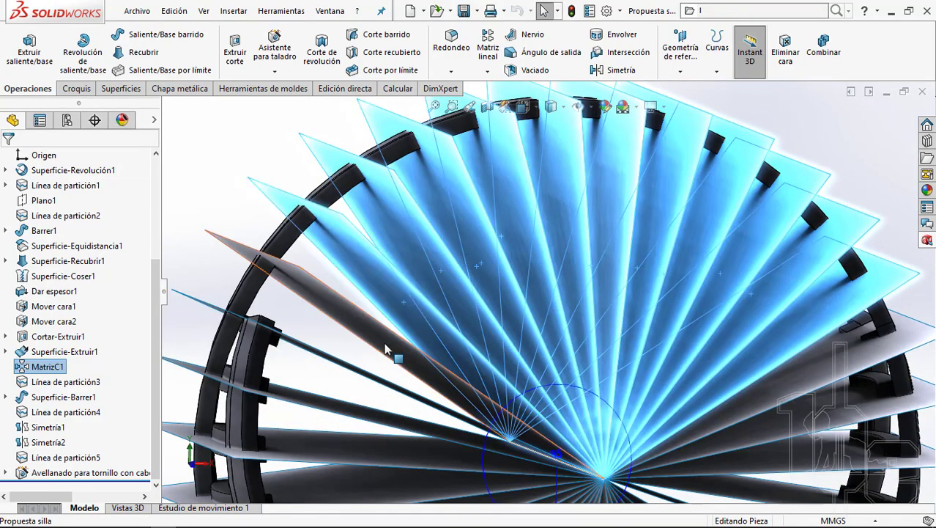
pyautogui.press('Escape')
pyautogui.scroll(2, 460, 289)
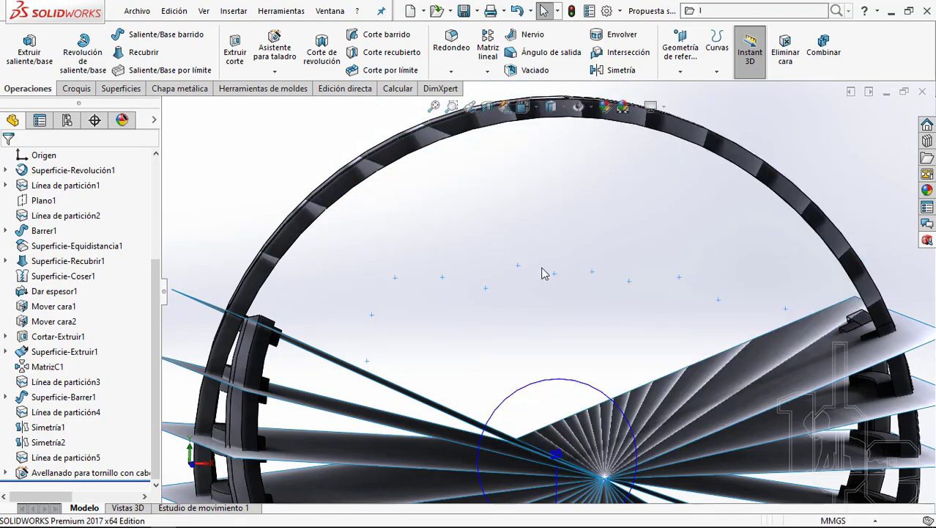
pyautogui.scroll(3, 543, 268)
pyautogui.scroll(2, 607, 362)
# Step: Tilt the view and select MatrizC1 and Superficie-Extruir1 in the tree to inspect the holes
pyautogui.moveTo(607, 362); pyautogui.dragTo(589, 328, button='middle')
pyautogui.scroll(-3, 556, 352)
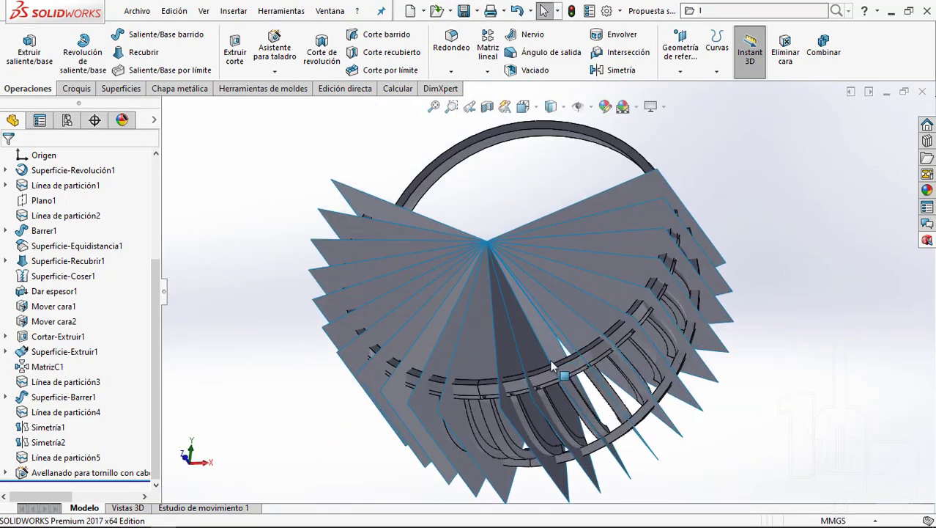
pyautogui.scroll(-3, 469, 392)
pyautogui.scroll(-2, 462, 395)
pyautogui.scroll(-2, 471, 386)
pyautogui.scroll(2, 471, 386)
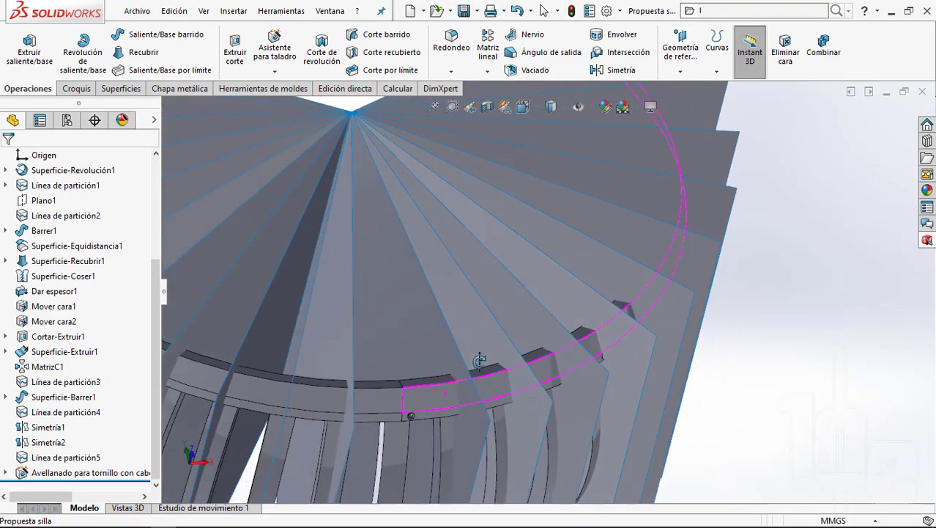
pyautogui.scroll(2, 471, 386)
pyautogui.scroll(3, 471, 386)
pyautogui.scroll(-5, 488, 363)
pyautogui.moveTo(488, 363); pyautogui.dragTo(500, 183, button='middle')
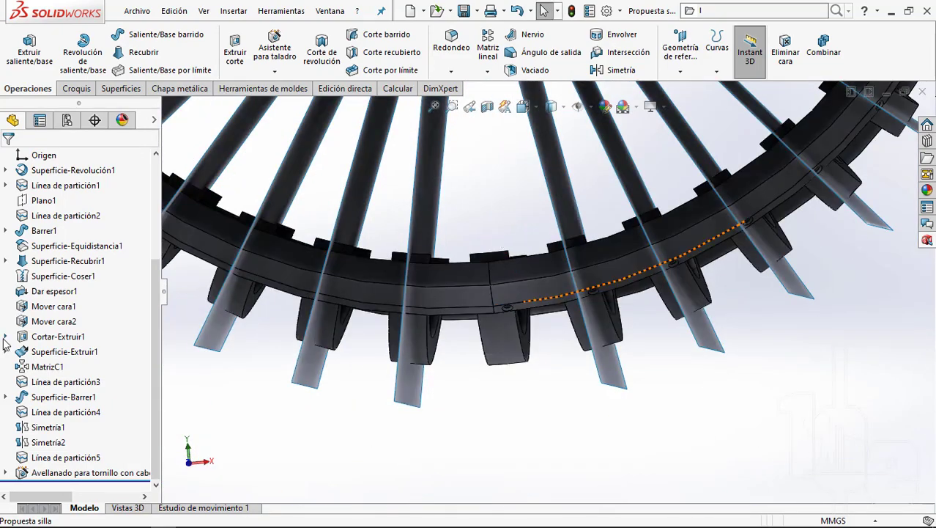
pyautogui.click(45, 367)
pyautogui.click(51, 351)
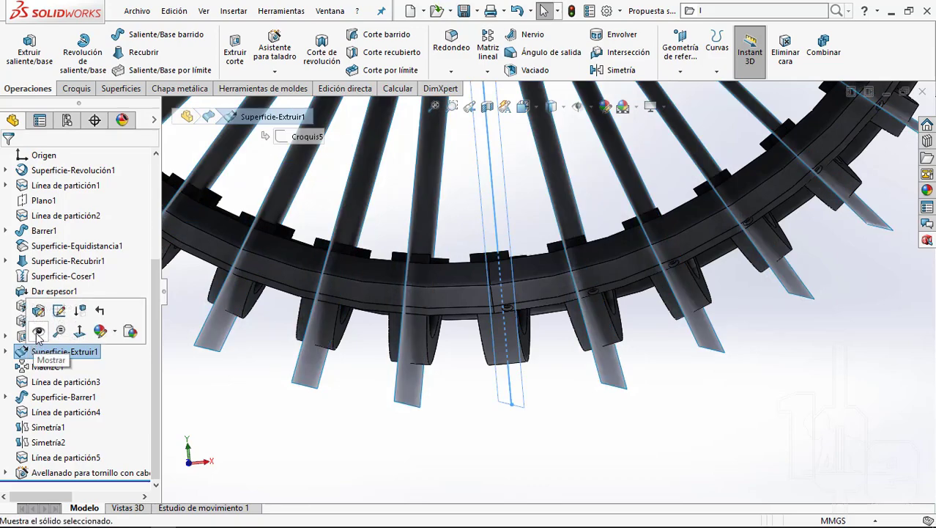
pyautogui.scroll(-2, 514, 367)
pyautogui.scroll(-2, 517, 274)
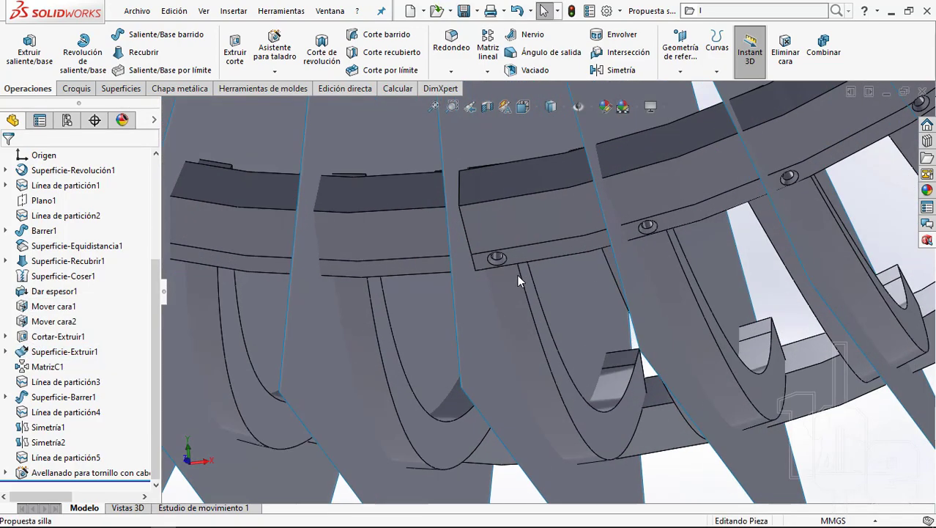
pyautogui.scroll(-2, 492, 257)
# Step: Reopen the countersunk hole feature to edit its hole positions
pyautogui.click(33, 473)
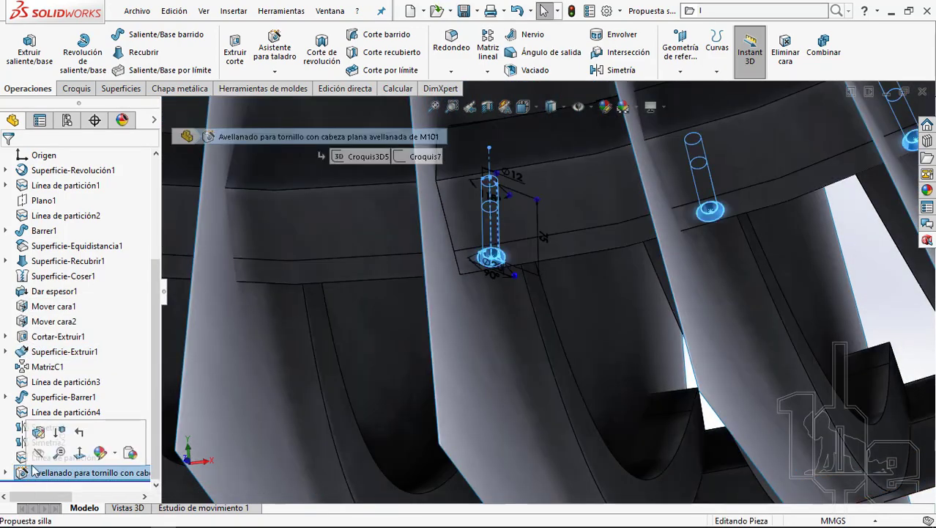
pyautogui.click(507, 257)
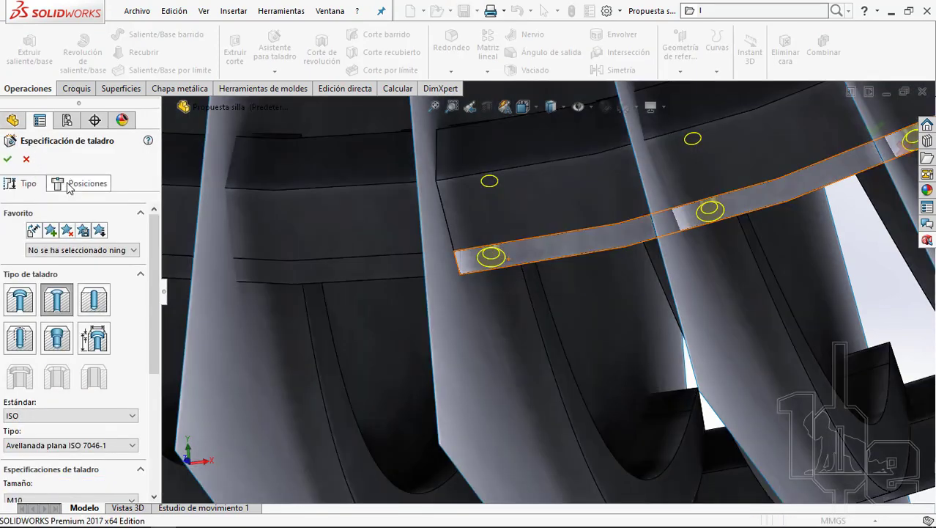
pyautogui.click(81, 183)
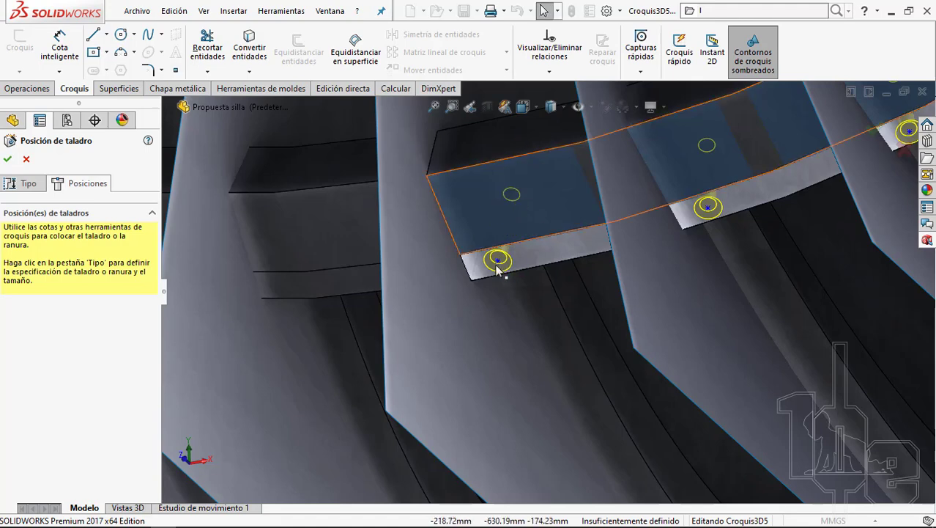
pyautogui.scroll(-3, 498, 269)
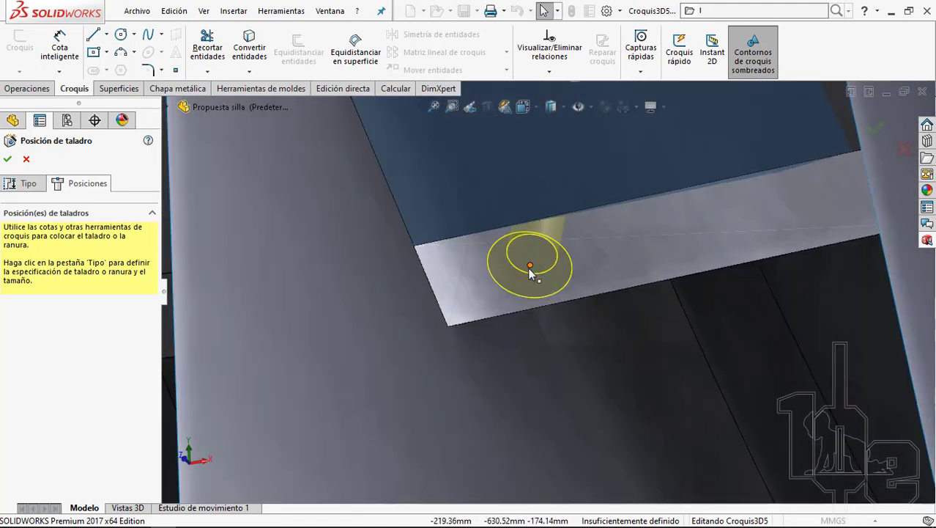
# Step: Place a hole point on the slat, constrained On Plane to its face and Coincident to the edge
pyautogui.click(530, 265)
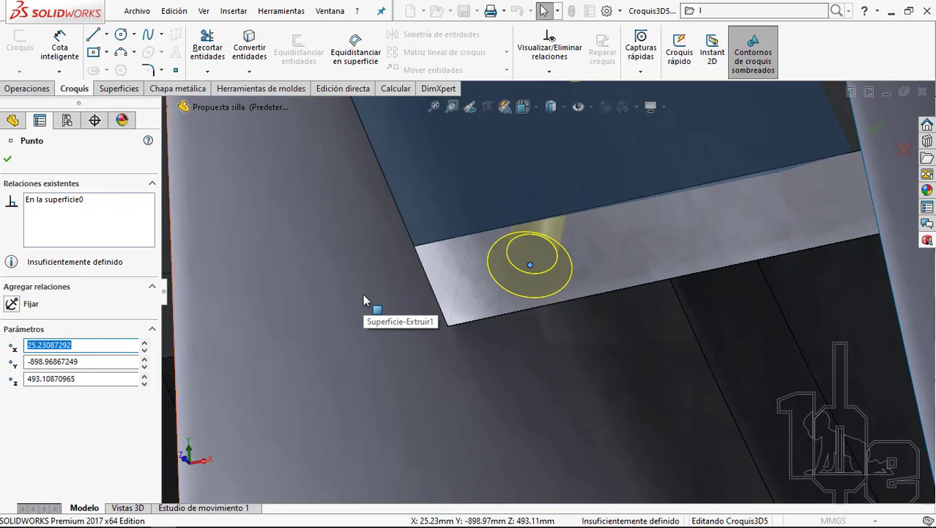
pyautogui.keyDown('ctrl'); pyautogui.click(363, 293); pyautogui.keyUp('ctrl')
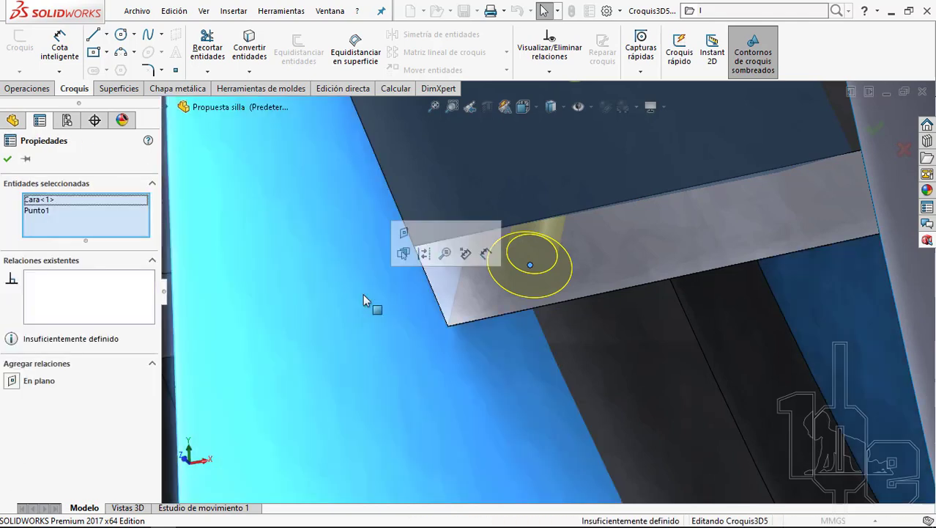
pyautogui.click(405, 233)
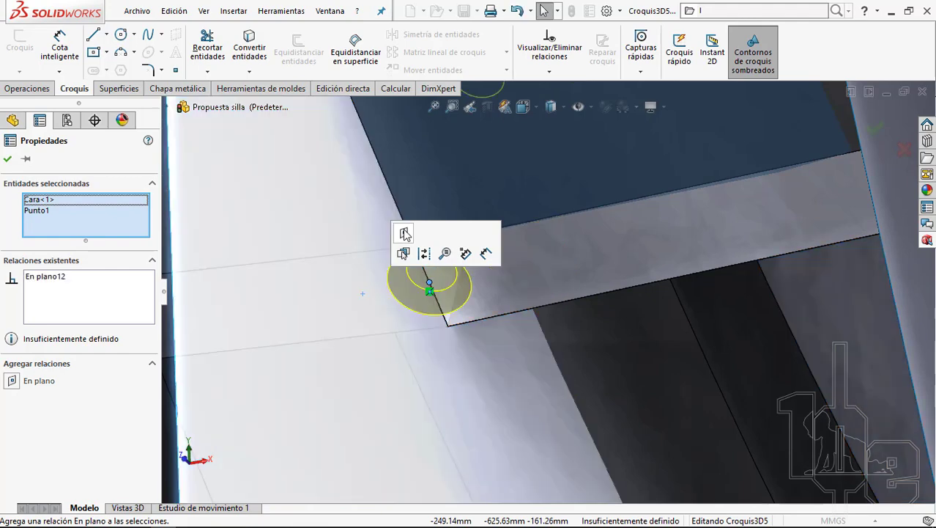
pyautogui.click(8, 157)
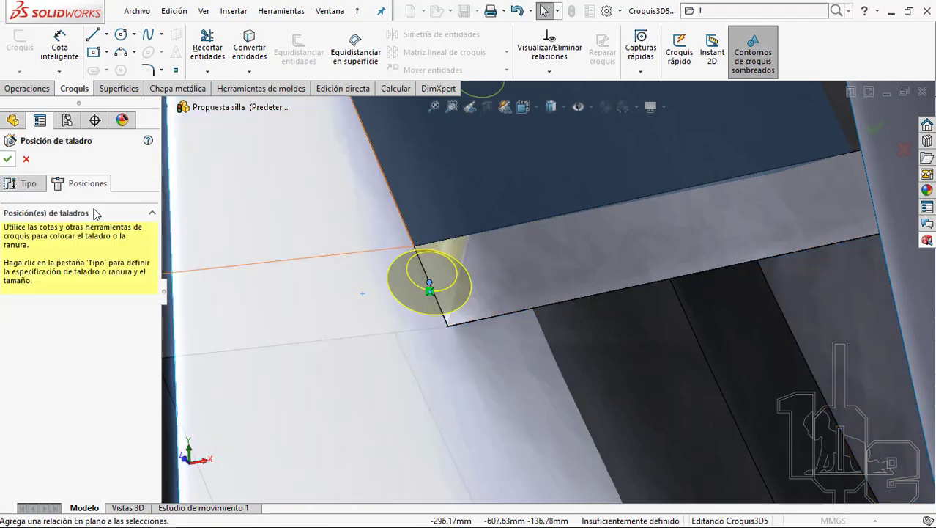
pyautogui.click(430, 286)
pyautogui.keyDown('ctrl'); pyautogui.click(449, 241); pyautogui.keyUp('ctrl')
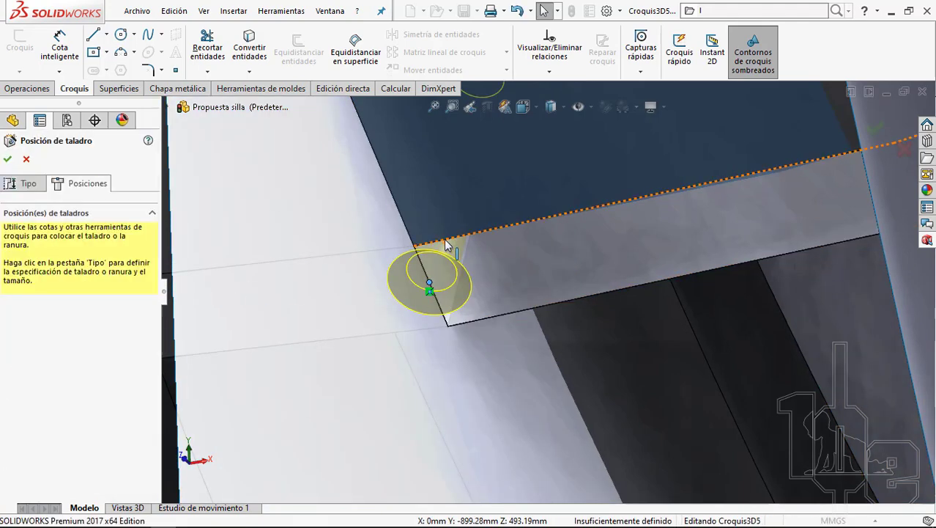
pyautogui.click(506, 178)
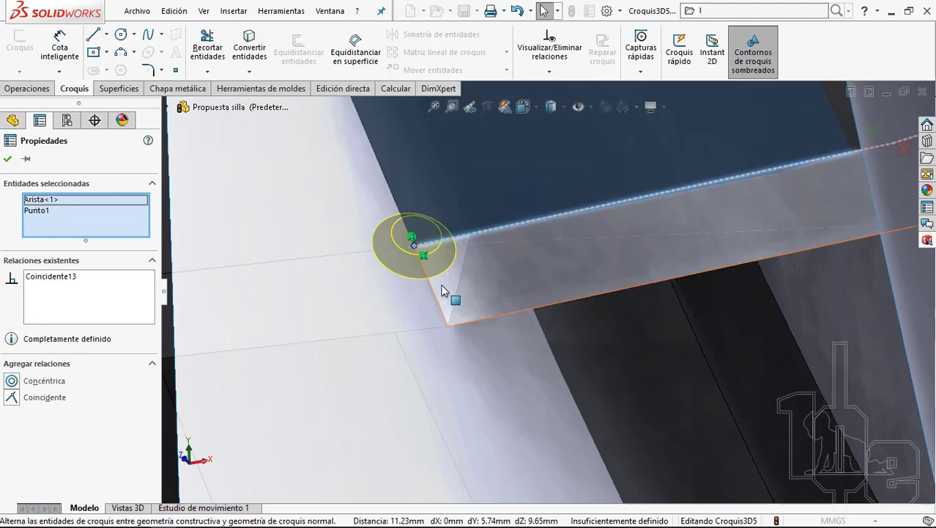
pyautogui.press('Escape')
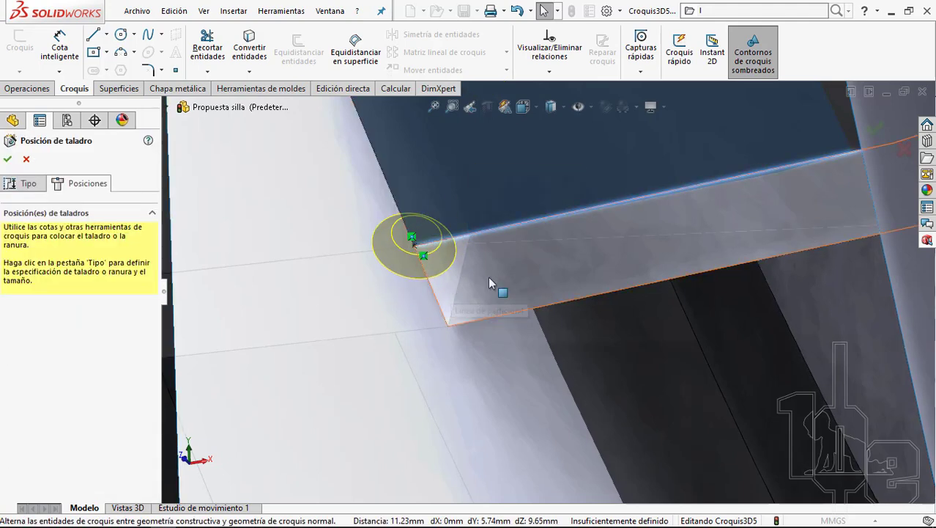
# Step: Make Punto2 on the middle slat lie on the slat face with an On Plane relation
pyautogui.scroll(3, 424, 253)
pyautogui.scroll(2, 508, 272)
pyautogui.scroll(-2, 433, 293)
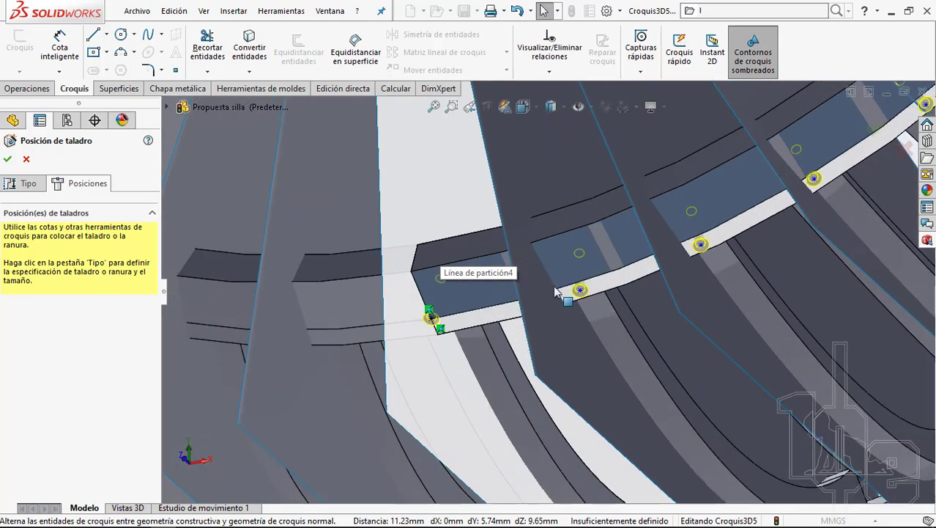
pyautogui.scroll(-2, 572, 299)
pyautogui.scroll(-2, 572, 299)
pyautogui.click(597, 293)
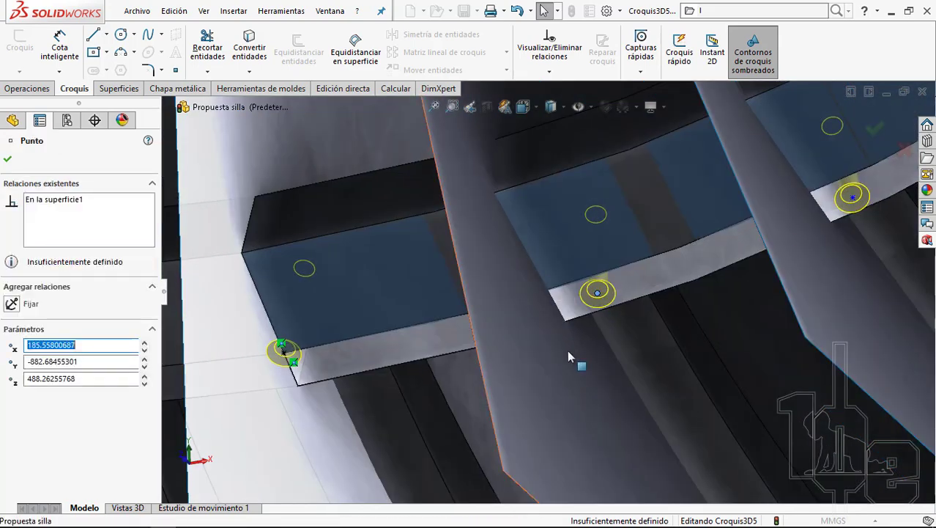
pyautogui.keyDown('ctrl'); pyautogui.click(568, 353); pyautogui.keyUp('ctrl')
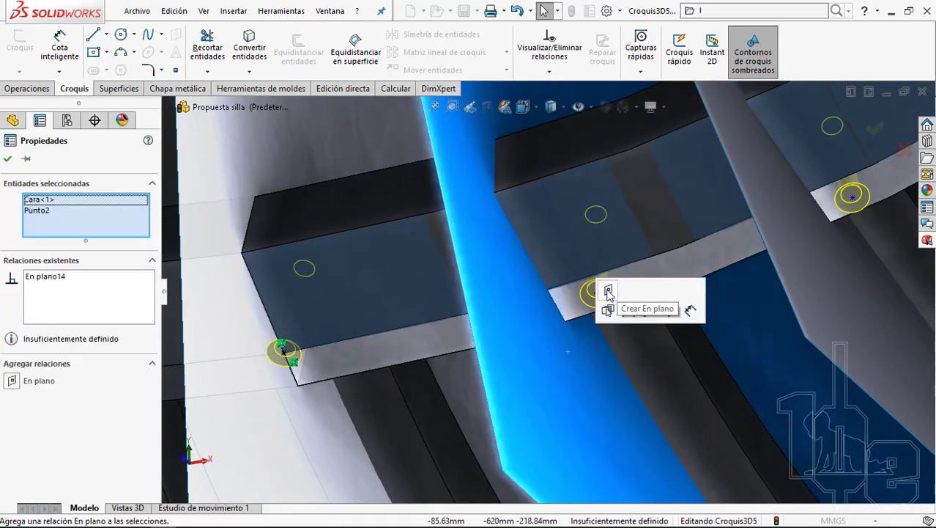
pyautogui.click(608, 291)
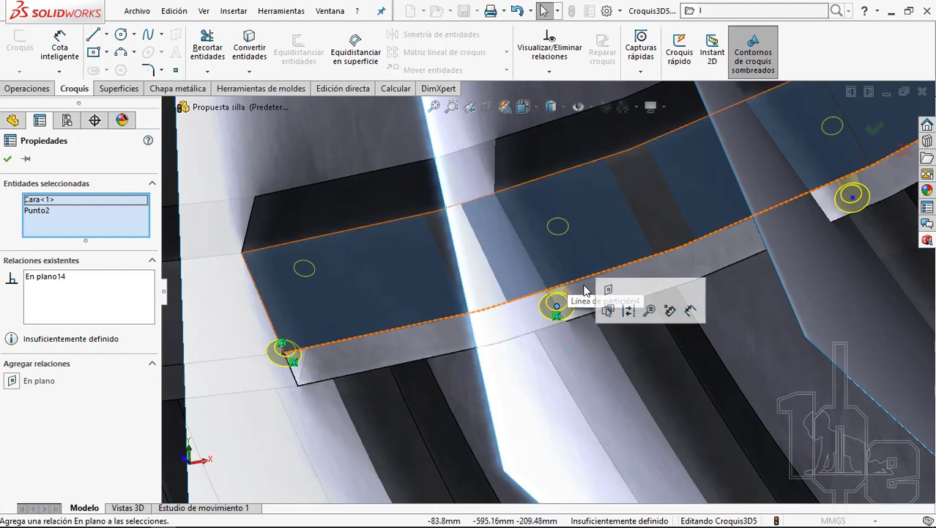
pyautogui.press('Escape')
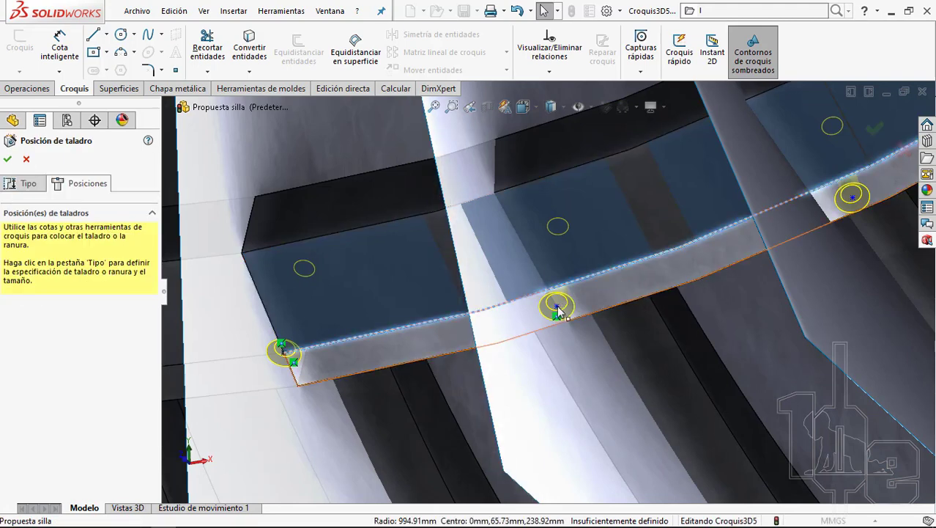
# Step: Make Punto2 coincident with the Línea de partición4 split-line edge
pyautogui.keyDown('ctrl'); pyautogui.click(557, 308); pyautogui.keyUp('ctrl')
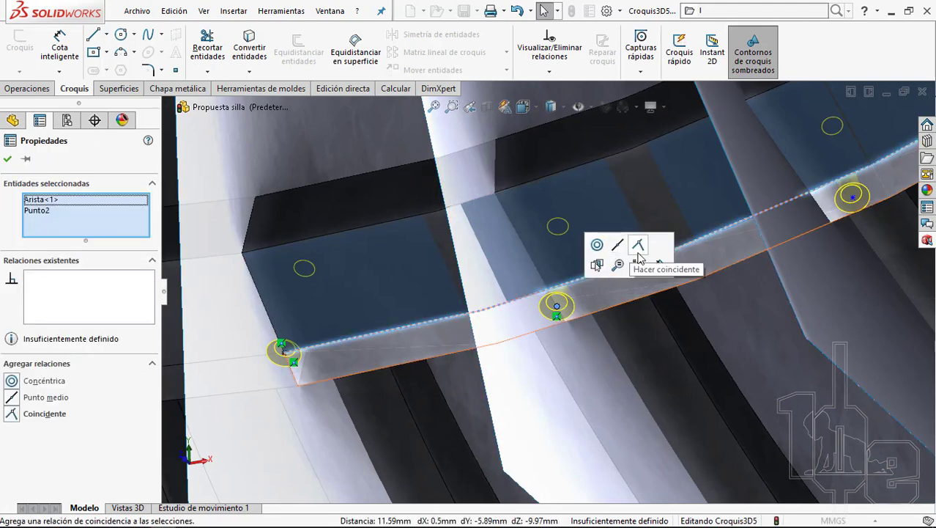
pyautogui.scroll(2, 658, 298)
pyautogui.scroll(4, 645, 278)
pyautogui.scroll(3, 637, 242)
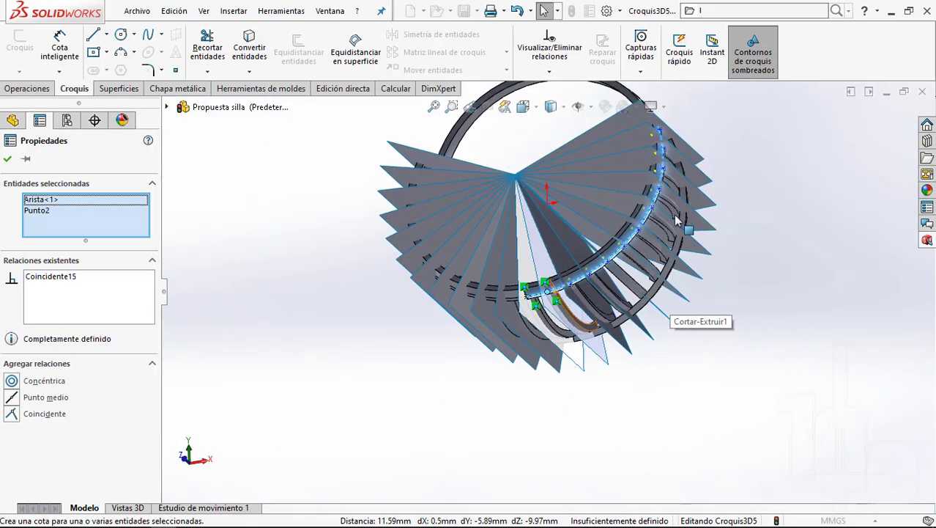
pyautogui.scroll(2, 633, 212)
pyautogui.scroll(-3, 634, 212)
pyautogui.press('Escape')
pyautogui.scroll(3, 469, 381)
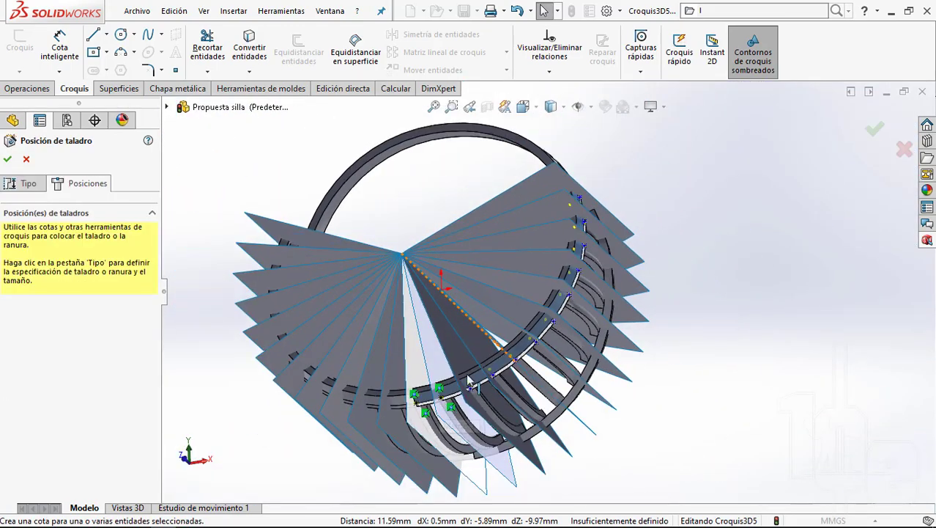
pyautogui.scroll(-2, 406, 352)
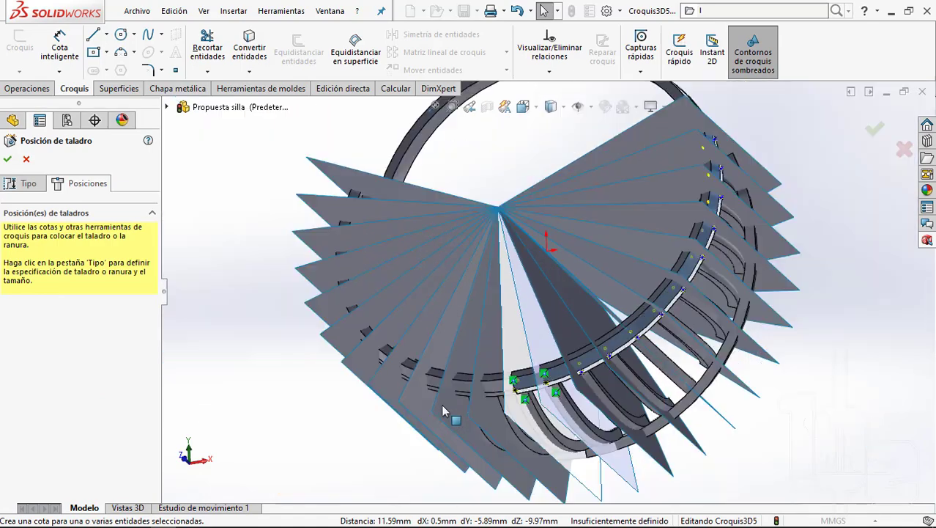
pyautogui.scroll(-2, 379, 233)
pyautogui.moveTo(405, 301)
pyautogui.mouseDown(button='middle')
pyautogui.moveTo(709, 320)
pyautogui.moveTo(624, 268)
pyautogui.moveTo(637, 268)
pyautogui.moveTo(595, 309)
pyautogui.mouseUp(button='middle')
pyautogui.scroll(-1, 624, 268)
pyautogui.scroll(-5, 637, 269)
pyautogui.scroll(-2, 640, 268)
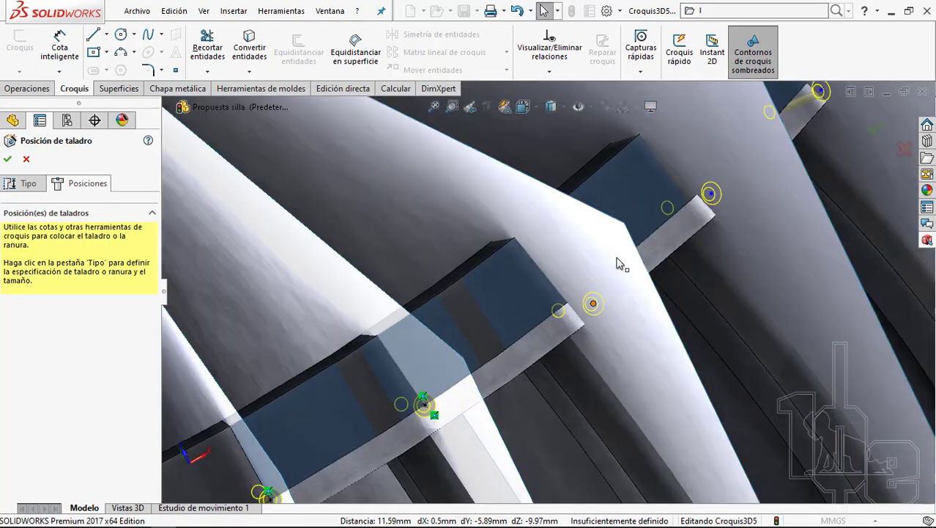
# Step: Place Punto3 on the next slat, held On Plane to its face and to the split-line edge
pyautogui.click(620, 264)
pyautogui.keyDown('ctrl'); pyautogui.click(645, 189); pyautogui.keyUp('ctrl')
pyautogui.click(652, 201)
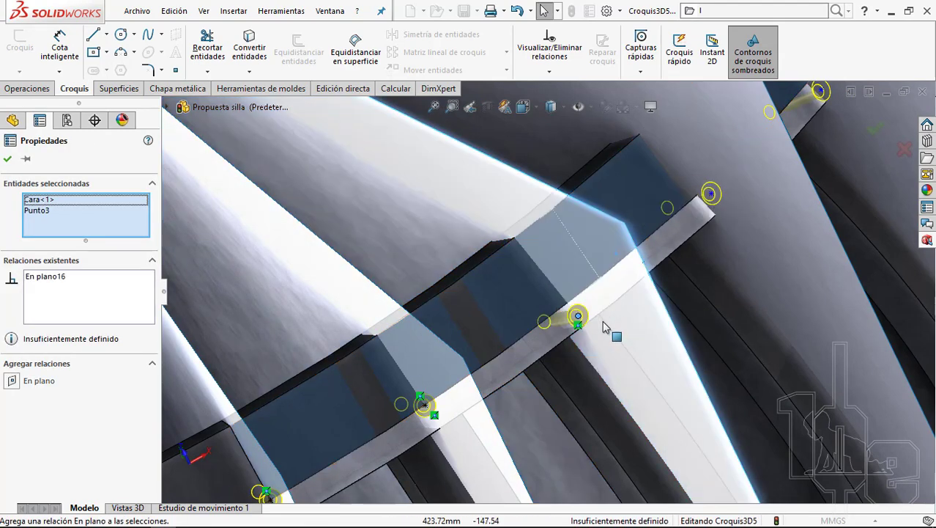
pyautogui.press('Escape')
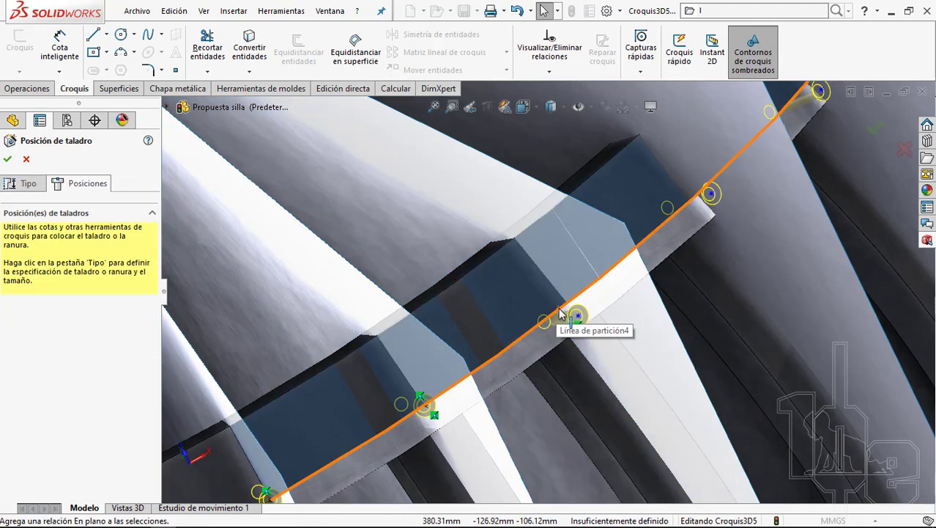
pyautogui.click(578, 319)
pyautogui.keyDown('ctrl'); pyautogui.click(595, 291); pyautogui.keyUp('ctrl')
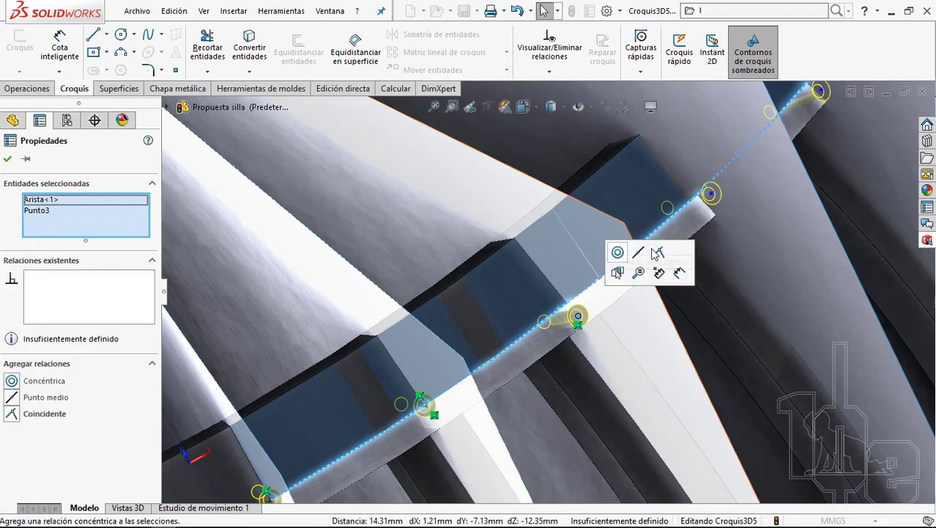
pyautogui.press('Escape')
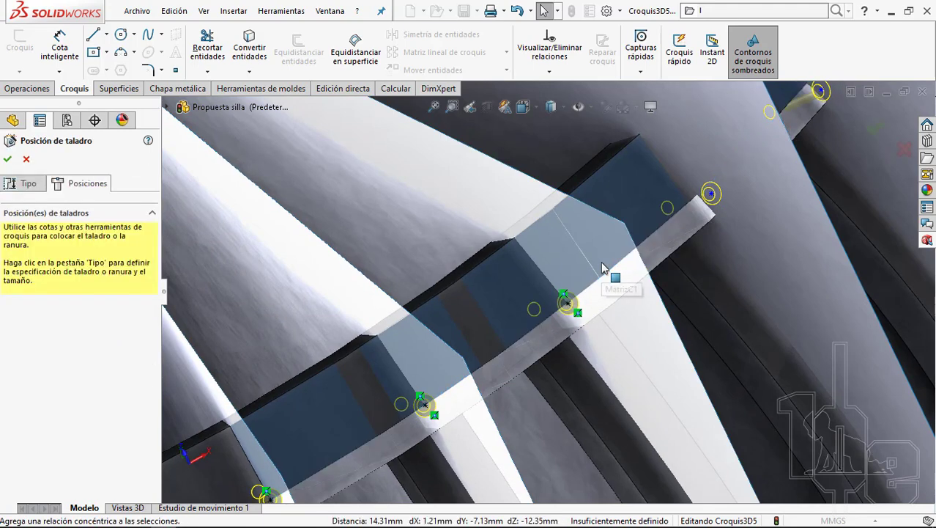
pyautogui.scroll(-3, 608, 267)
pyautogui.scroll(-3, 570, 274)
# Step: Place Punto4 on the following slat, On Plane with its face and Coincident with Línea de partición4
pyautogui.click(571, 283)
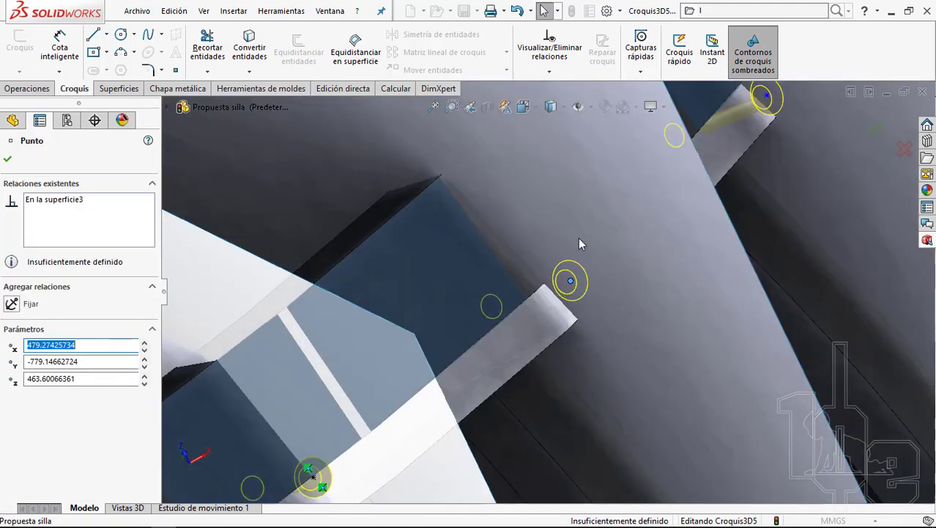
pyautogui.keyDown('ctrl'); pyautogui.click(577, 235); pyautogui.keyUp('ctrl')
pyautogui.click(620, 176)
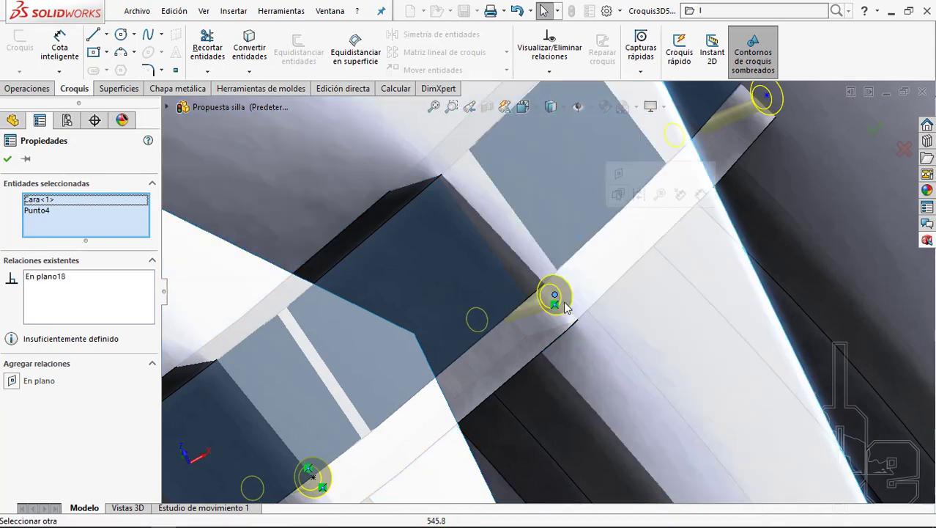
pyautogui.press('Escape')
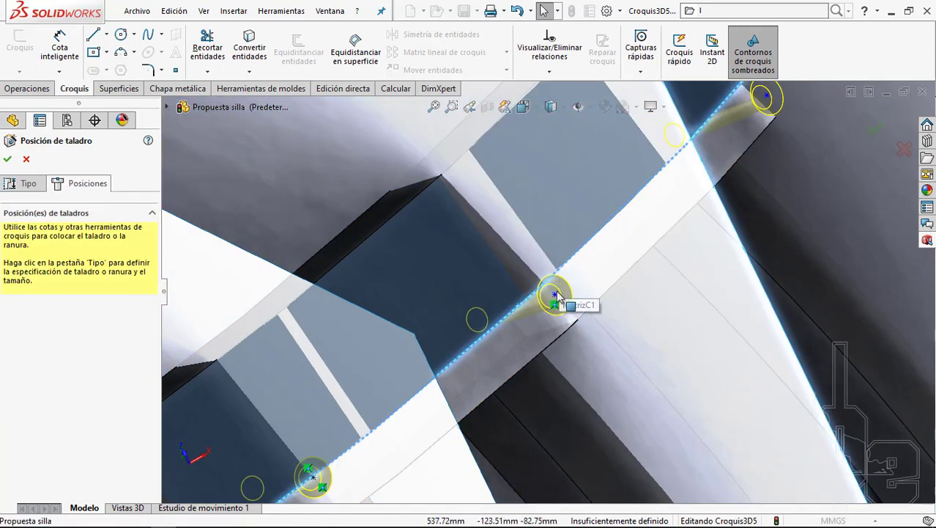
pyautogui.keyDown('ctrl'); pyautogui.click(554, 296); pyautogui.keyUp('ctrl')
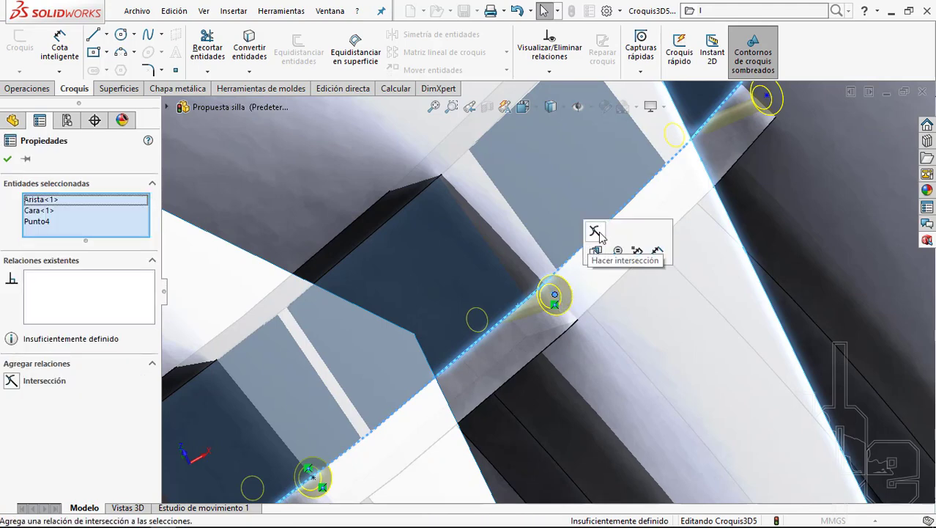
pyautogui.press('Escape')
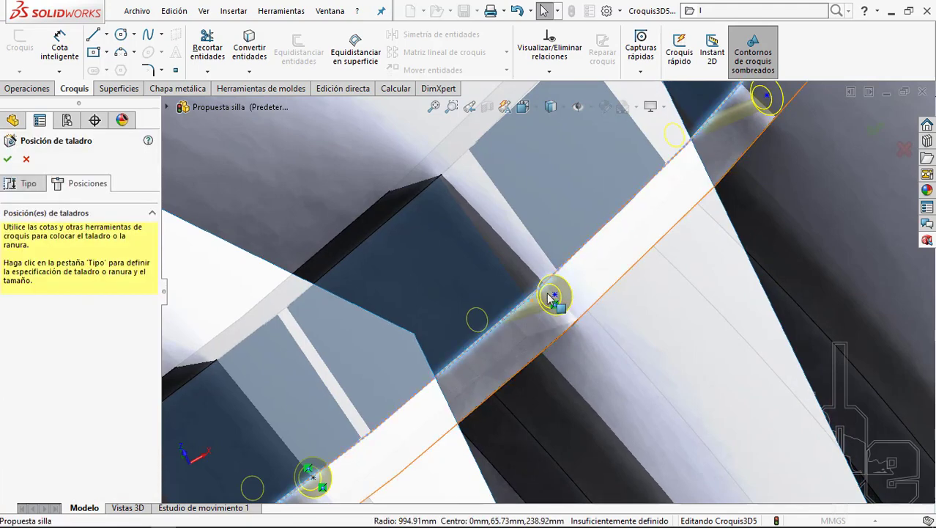
pyautogui.click(555, 296)
pyautogui.keyDown('ctrl'); pyautogui.click(557, 288); pyautogui.keyUp('ctrl')
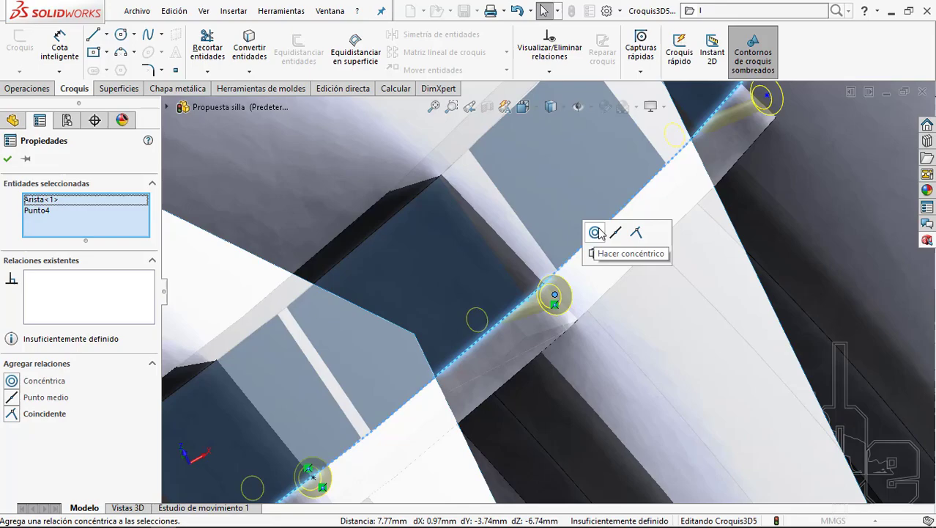
pyautogui.click(636, 232)
pyautogui.scroll(3, 579, 279)
pyautogui.press('Escape')
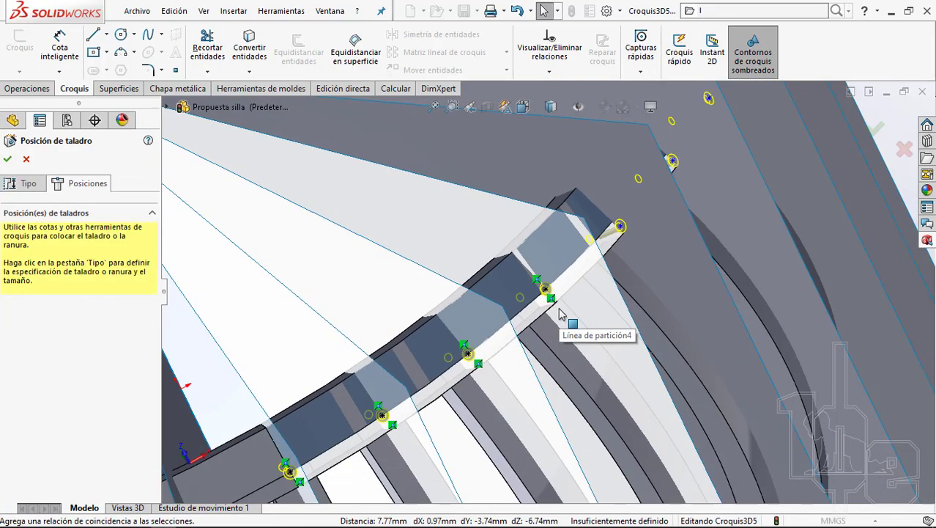
pyautogui.scroll(3, 592, 258)
pyautogui.scroll(-5, 592, 257)
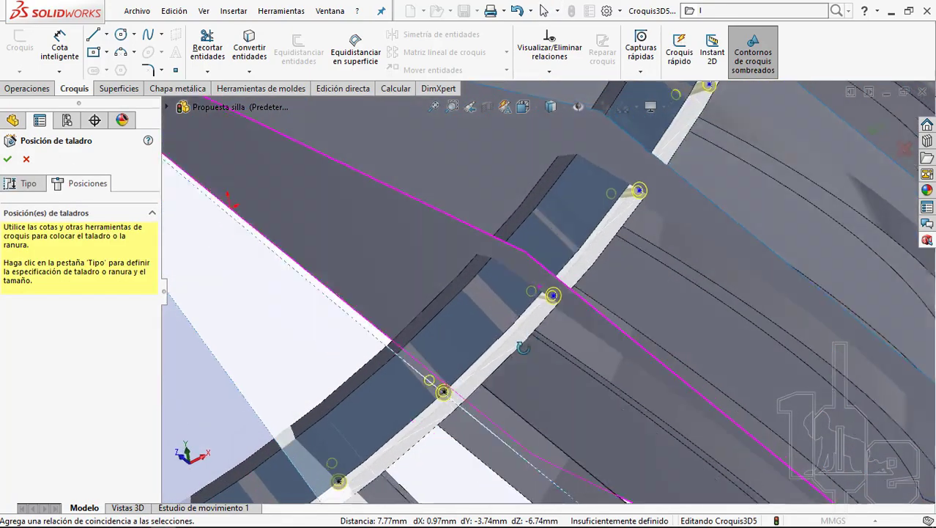
pyautogui.moveTo(579, 294); pyautogui.dragTo(543, 352, button='middle')
pyautogui.scroll(3, 543, 352)
pyautogui.scroll(2, 540, 351)
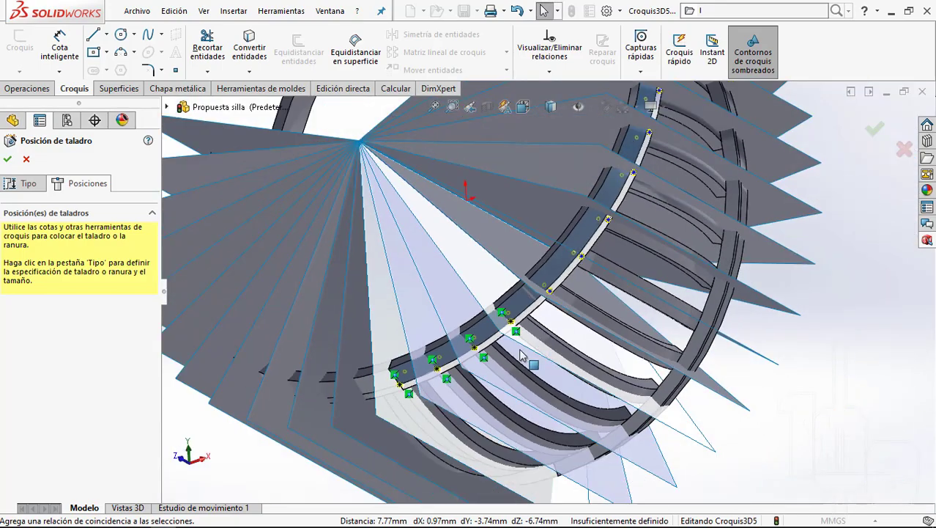
pyautogui.scroll(-2, 522, 356)
pyautogui.scroll(-2, 500, 348)
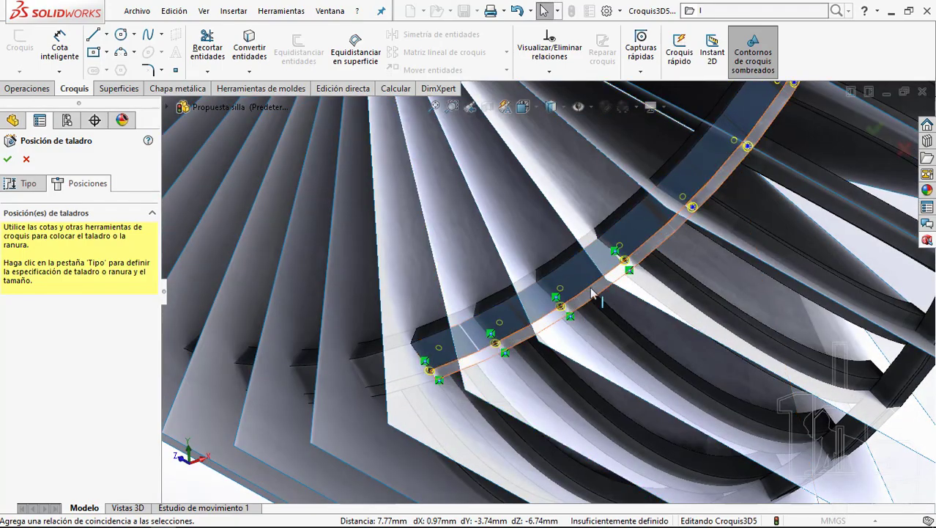
pyautogui.scroll(3, 636, 271)
pyautogui.scroll(2, 517, 285)
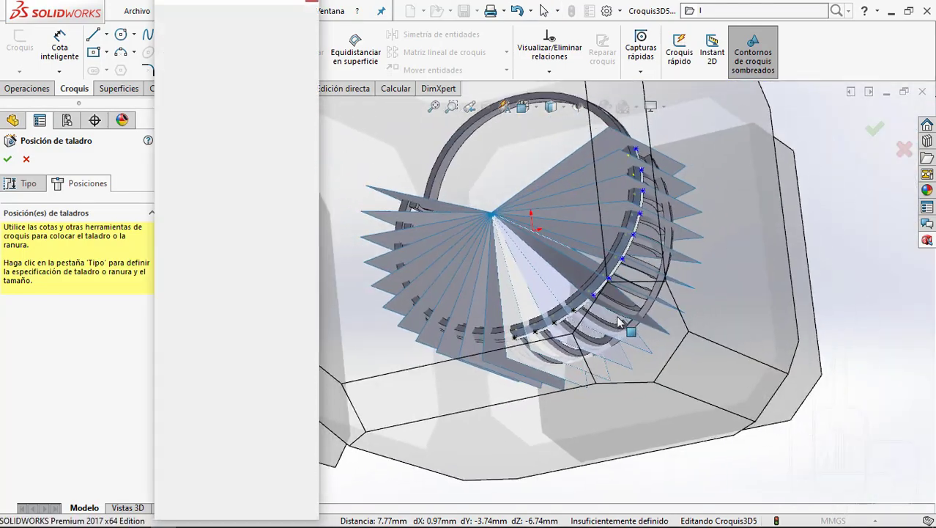
# Step: Check the hole points in Front view, then accept Posición de taladro, triggering the edge-points warning
pyautogui.hotkey('ctrl', '1')
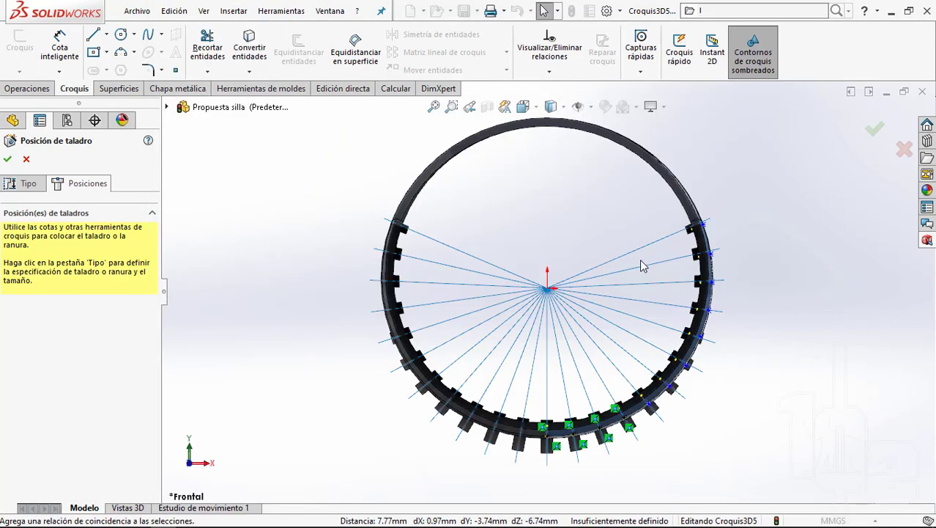
pyautogui.moveTo(728, 162); pyautogui.dragTo(650, 434)
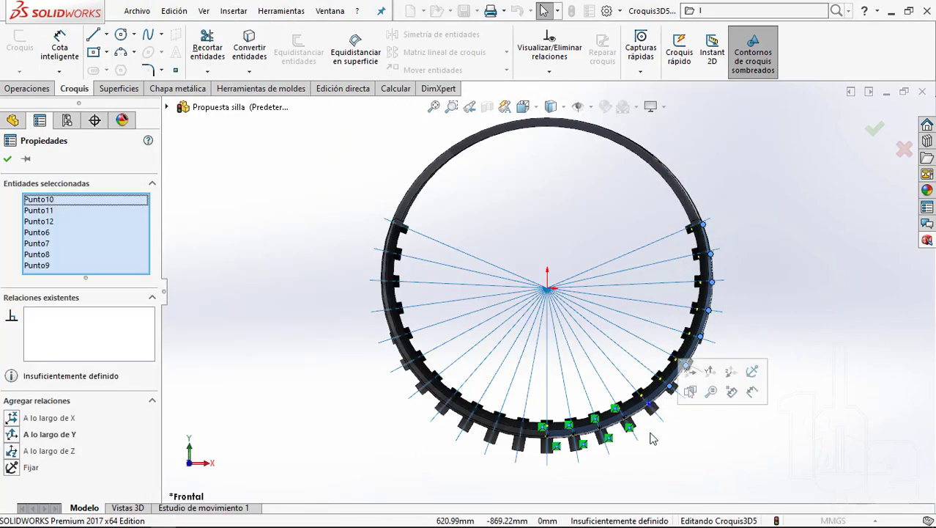
pyautogui.scroll(-2, 652, 435)
pyautogui.scroll(-2, 652, 435)
pyautogui.press('Escape')
pyautogui.scroll(-1, 621, 344)
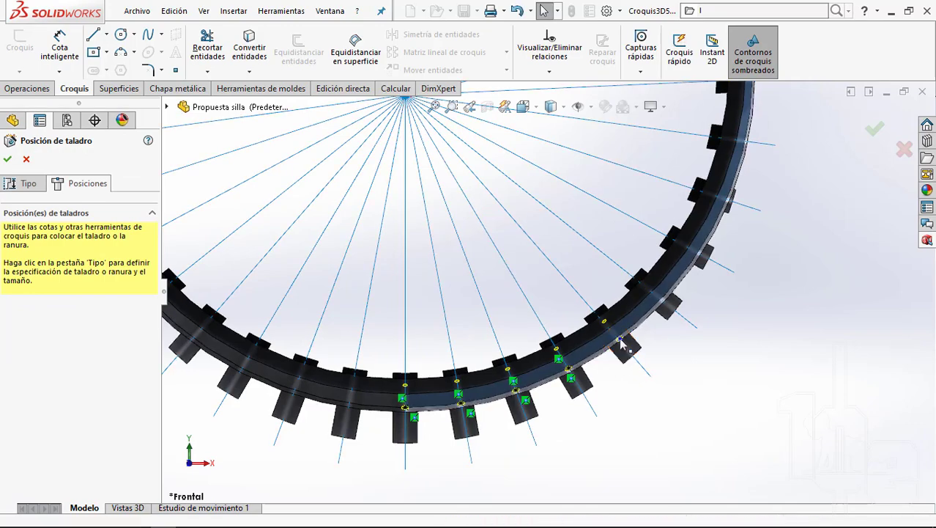
pyautogui.moveTo(635, 356)
pyautogui.mouseDown(button='middle')
pyautogui.moveTo(656, 306)
pyautogui.moveTo(501, 315)
pyautogui.mouseUp(button='middle')
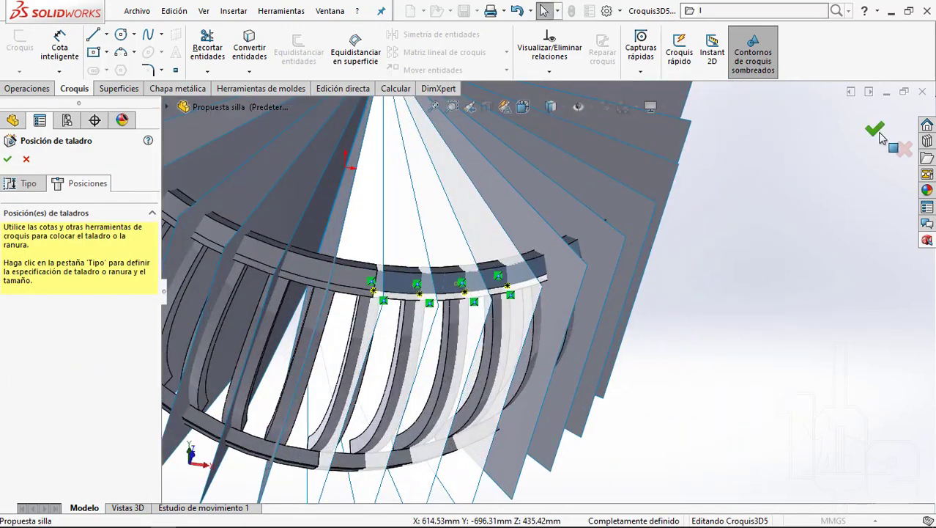
pyautogui.click(880, 135)
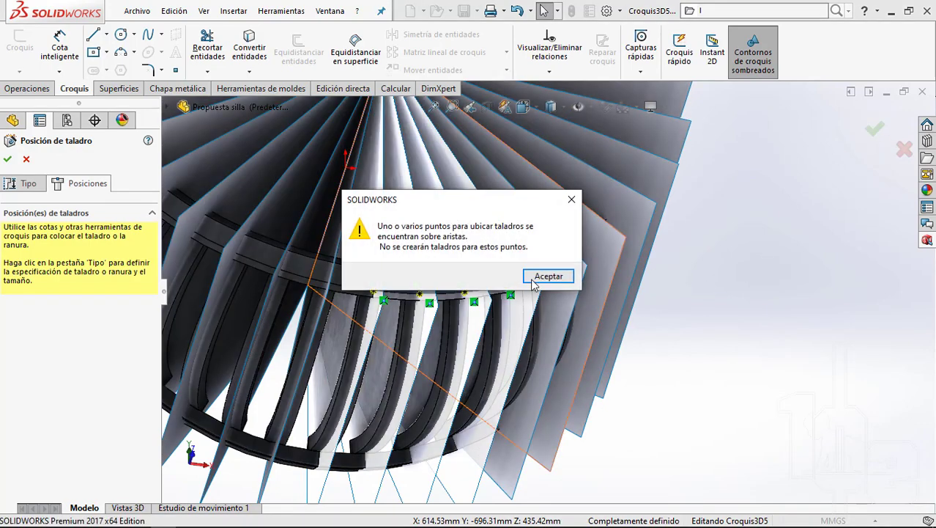
# Step: Finish the countersunk screw holes and orbit to view the slat fins from below
pyautogui.click(548, 276)
pyautogui.scroll(-3, 679, 352)
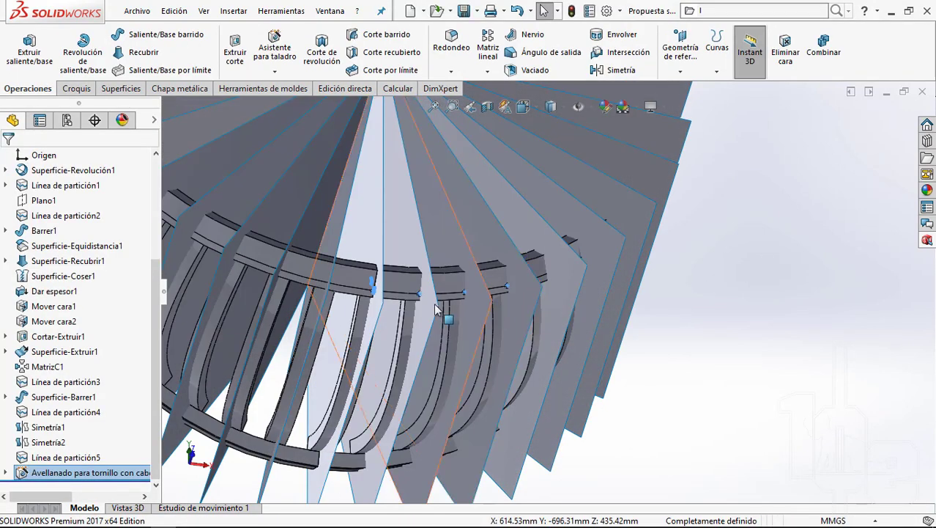
pyautogui.scroll(-3, 679, 351)
pyautogui.scroll(5, 370, 246)
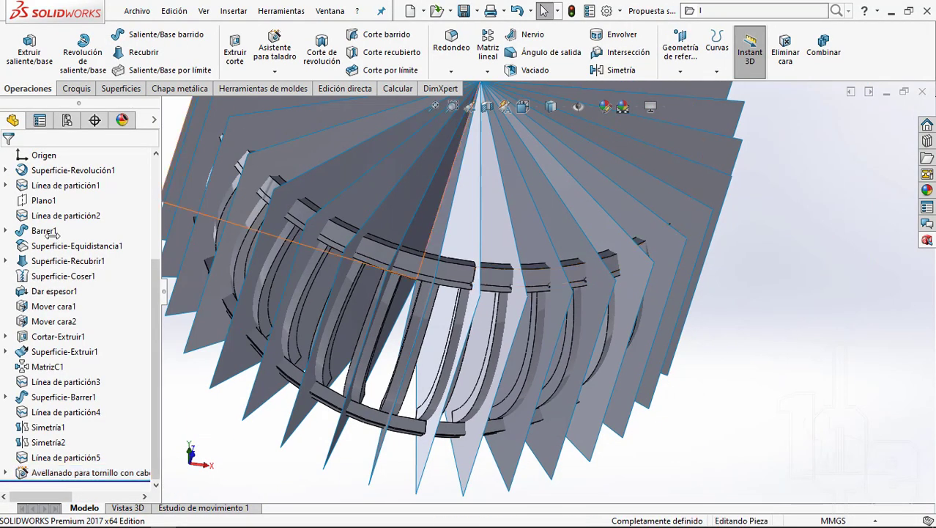
pyautogui.scroll(5, 45, 222)
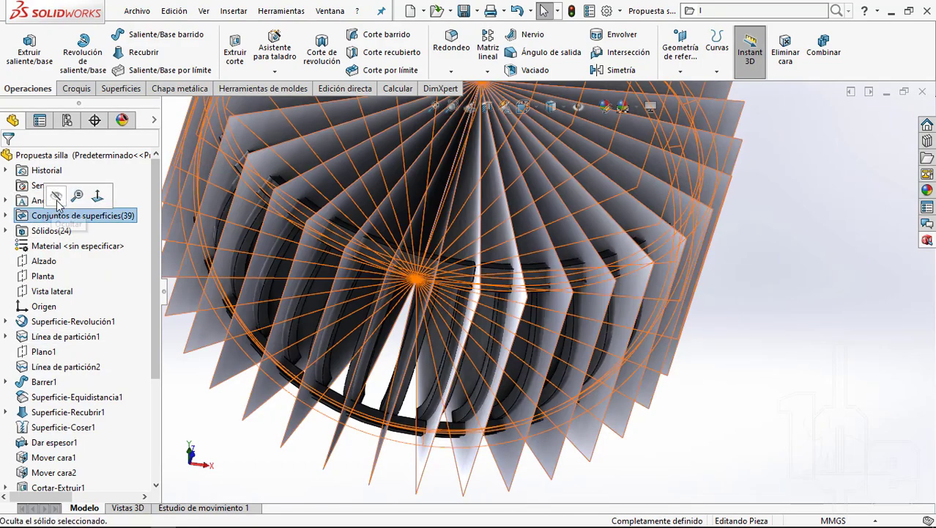
pyautogui.scroll(-5, 714, 332)
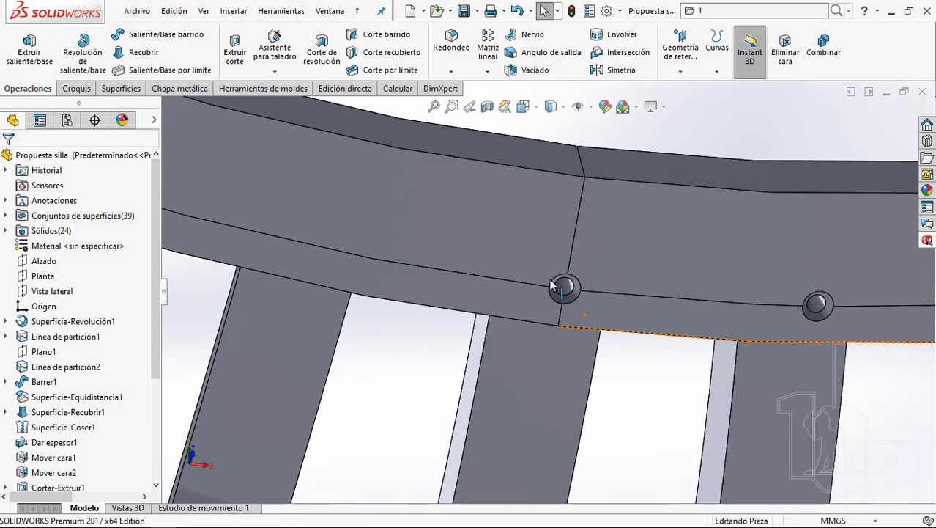
pyautogui.scroll(-5, 759, 321)
pyautogui.scroll(5, 759, 321)
pyautogui.scroll(2, 679, 261)
pyautogui.scroll(-4, 564, 327)
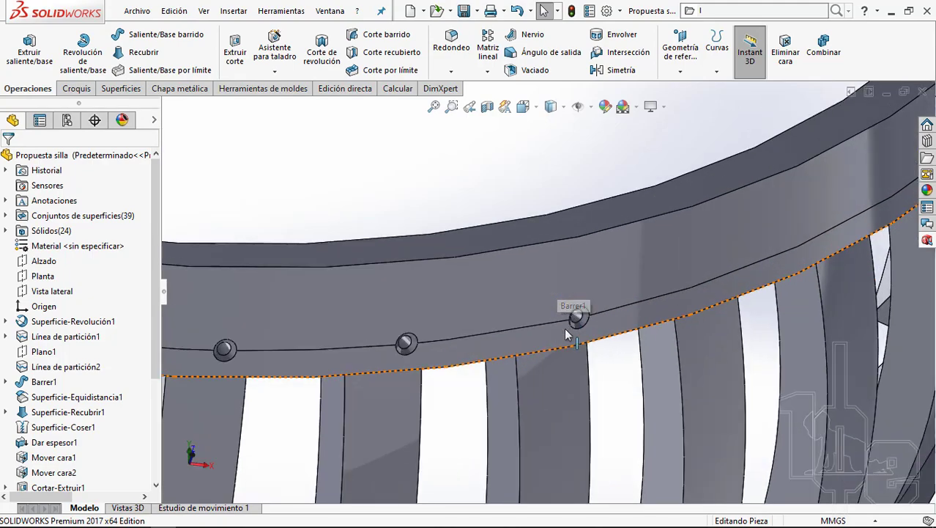
pyautogui.scroll(-2, 505, 300)
pyautogui.moveTo(505, 301)
pyautogui.mouseDown(button='middle')
pyautogui.moveTo(534, 321)
pyautogui.moveTo(561, 398)
pyautogui.moveTo(537, 303)
pyautogui.moveTo(574, 352)
pyautogui.moveTo(592, 232)
pyautogui.moveTo(610, 245)
pyautogui.moveTo(617, 289)
pyautogui.mouseUp(button='middle')
pyautogui.scroll(-2, 543, 322)
pyautogui.scroll(5, 556, 331)
pyautogui.scroll(3, 561, 398)
pyautogui.scroll(-3, 537, 304)
pyautogui.scroll(1, 576, 359)
pyautogui.scroll(-3, 616, 225)
pyautogui.scroll(-2, 637, 240)
pyautogui.scroll(-3, 606, 265)
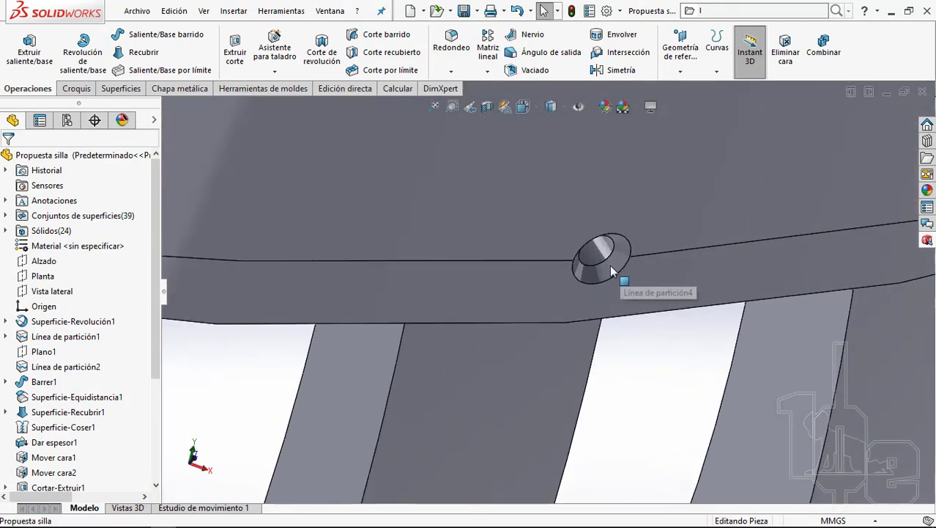
pyautogui.scroll(-3, 568, 220)
# Step: Orbit around a countersunk hole, then stand the ring upright and view it from above
pyautogui.moveTo(567, 221); pyautogui.dragTo(552, 142, button='middle')
pyautogui.scroll(2, 572, 190)
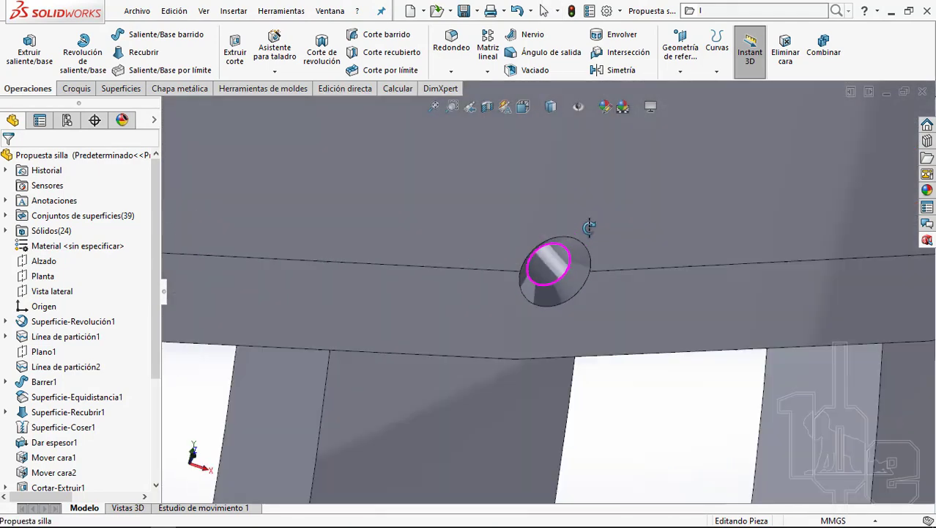
pyautogui.scroll(3, 592, 233)
pyautogui.scroll(2, 588, 227)
pyautogui.scroll(3, 561, 192)
pyautogui.moveTo(522, 250)
pyautogui.mouseDown(button='middle')
pyautogui.moveTo(494, 254)
pyautogui.moveTo(513, 261)
pyautogui.moveTo(485, 247)
pyautogui.mouseUp(button='middle')
pyautogui.scroll(-2, 513, 260)
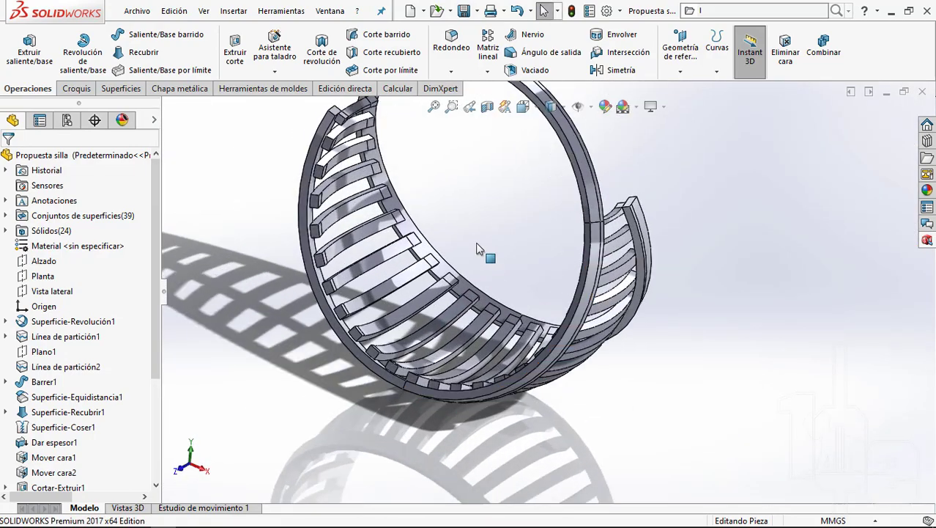
pyautogui.scroll(-2, 492, 235)
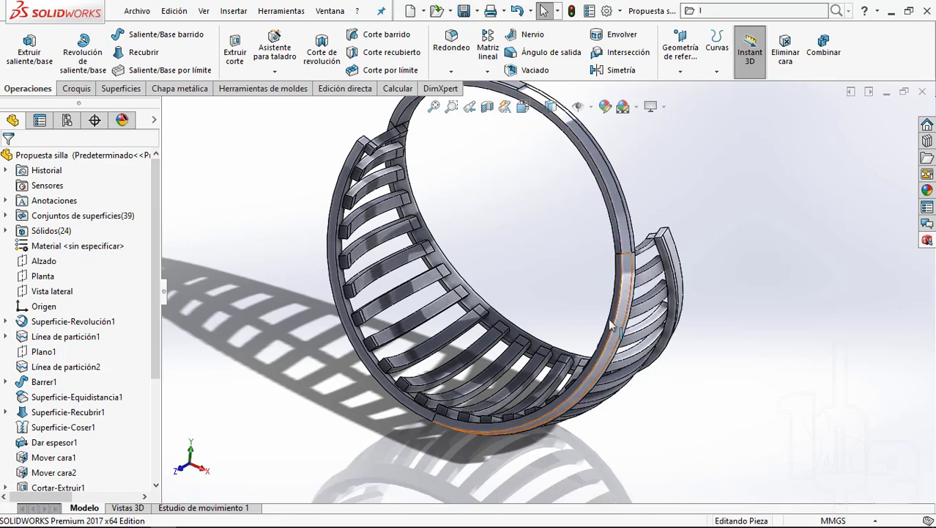
pyautogui.moveTo(610, 326); pyautogui.dragTo(582, 234, button='middle')
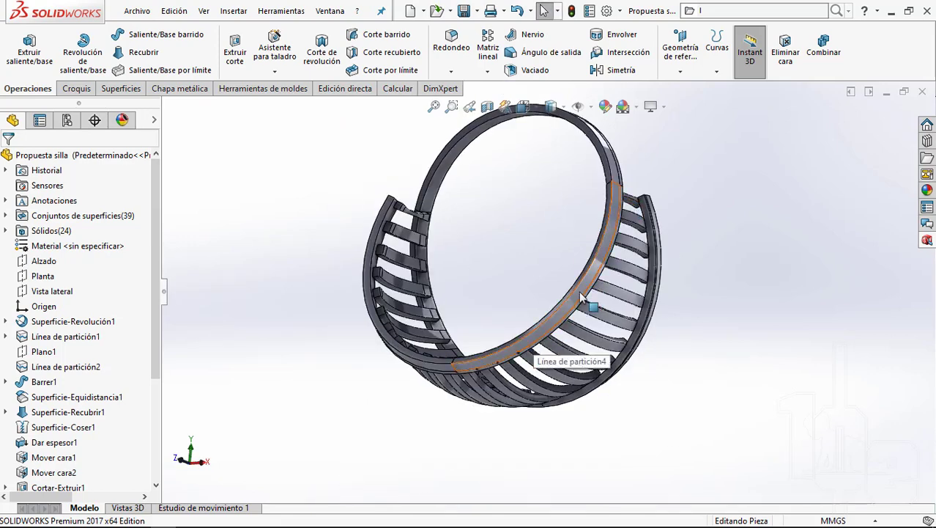
pyautogui.scroll(-1, 583, 293)
pyautogui.scroll(-1, 590, 271)
# Step: Select the Línea de partición4 face and the cyan split faces on the ring's arcs
pyautogui.click(594, 257)
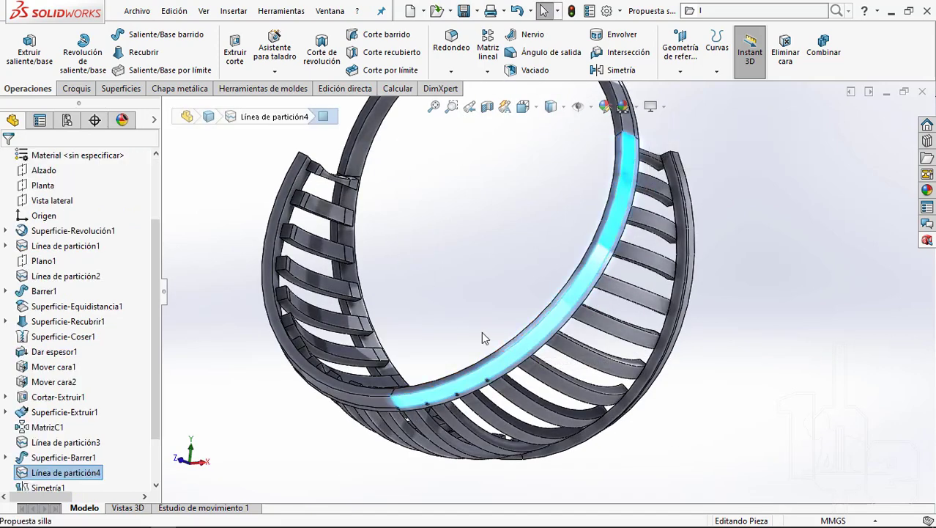
pyautogui.moveTo(481, 337); pyautogui.dragTo(246, 268, button='middle')
pyautogui.click(245, 267)
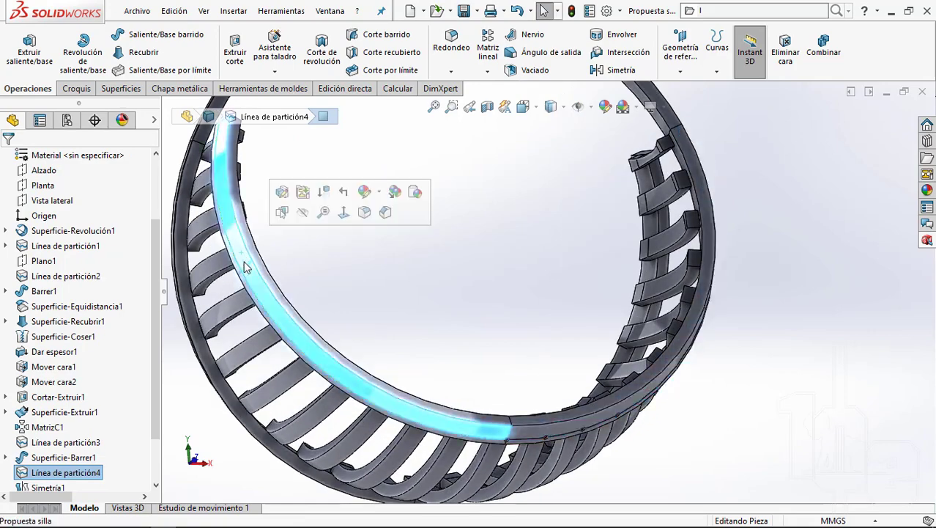
pyautogui.scroll(3, 246, 268)
pyautogui.moveTo(802, 201); pyautogui.dragTo(717, 259, button='middle')
pyautogui.scroll(-5, 512, 244)
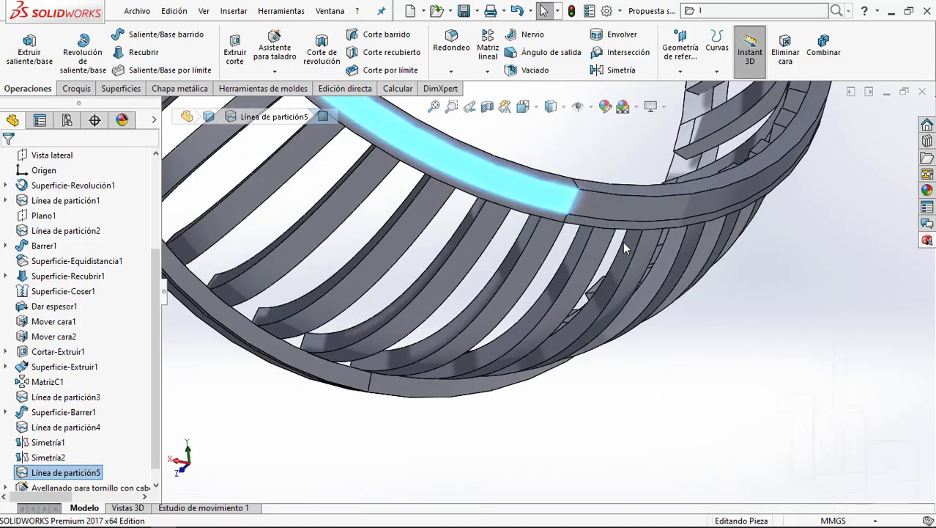
pyautogui.click(638, 206)
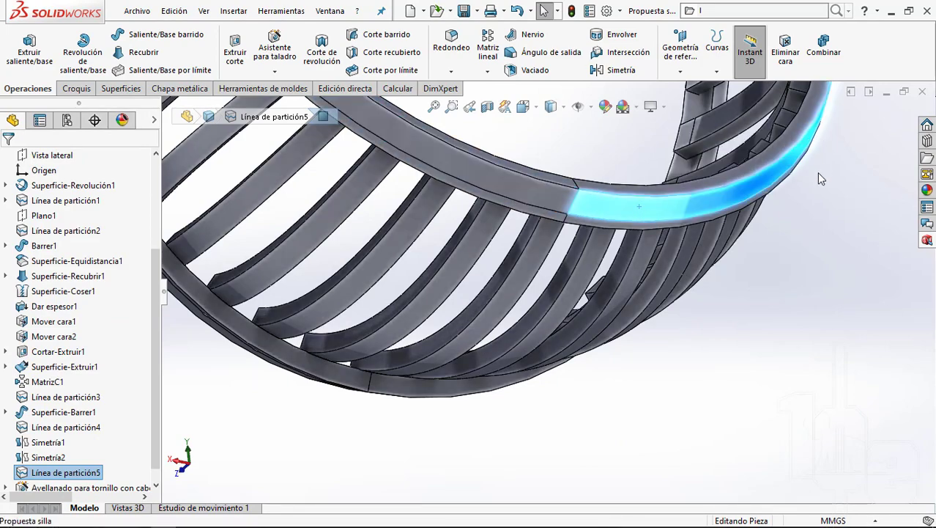
pyautogui.scroll(5, 513, 278)
pyautogui.moveTo(513, 279)
pyautogui.mouseDown(button='middle')
pyautogui.moveTo(561, 289)
pyautogui.moveTo(537, 218)
pyautogui.moveTo(489, 241)
pyautogui.mouseUp(button='middle')
pyautogui.scroll(-5, 490, 242)
pyautogui.click(490, 241)
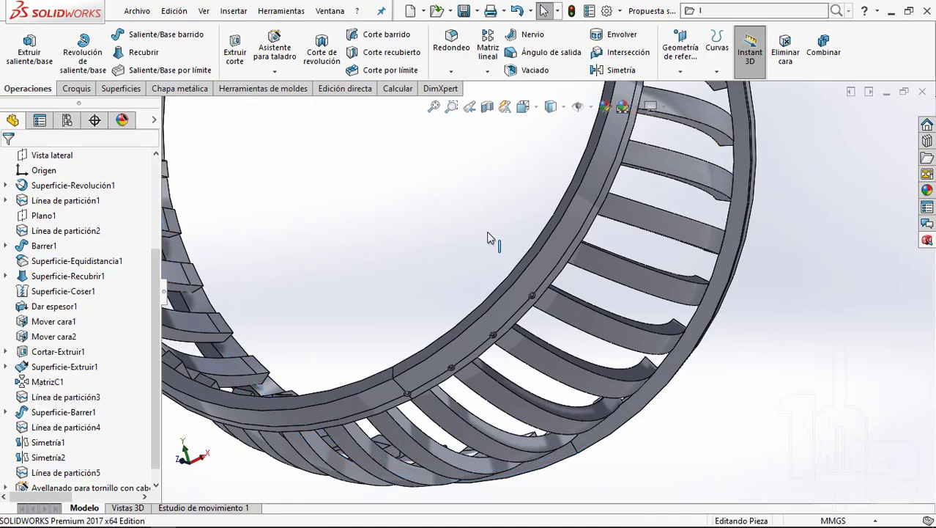
# Step: Select the Línea de partición4 and Línea de partición5 split edges from different angles
pyautogui.click(584, 235)
pyautogui.scroll(3, 645, 220)
pyautogui.moveTo(669, 212)
pyautogui.mouseDown(button='middle')
pyautogui.moveTo(430, 307)
pyautogui.moveTo(477, 296)
pyautogui.mouseUp(button='middle')
pyautogui.moveTo(418, 189)
pyautogui.mouseDown(button='middle')
pyautogui.moveTo(644, 254)
pyautogui.moveTo(617, 236)
pyautogui.moveTo(764, 292)
pyautogui.moveTo(783, 410)
pyautogui.mouseUp(button='middle')
pyautogui.click(771, 296)
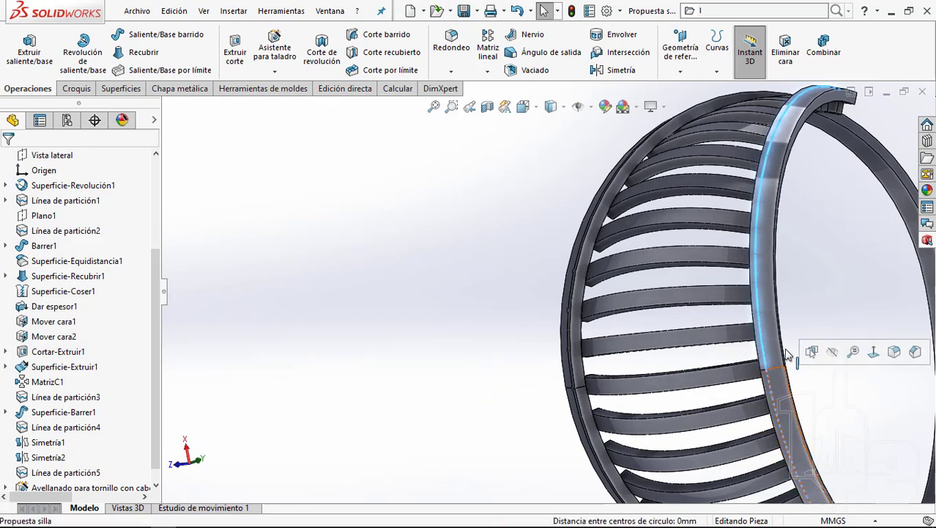
pyautogui.scroll(5, 777, 337)
pyautogui.moveTo(650, 305)
pyautogui.mouseDown(button='middle')
pyautogui.moveTo(518, 387)
pyautogui.moveTo(678, 321)
pyautogui.moveTo(544, 344)
pyautogui.mouseUp(button='middle')
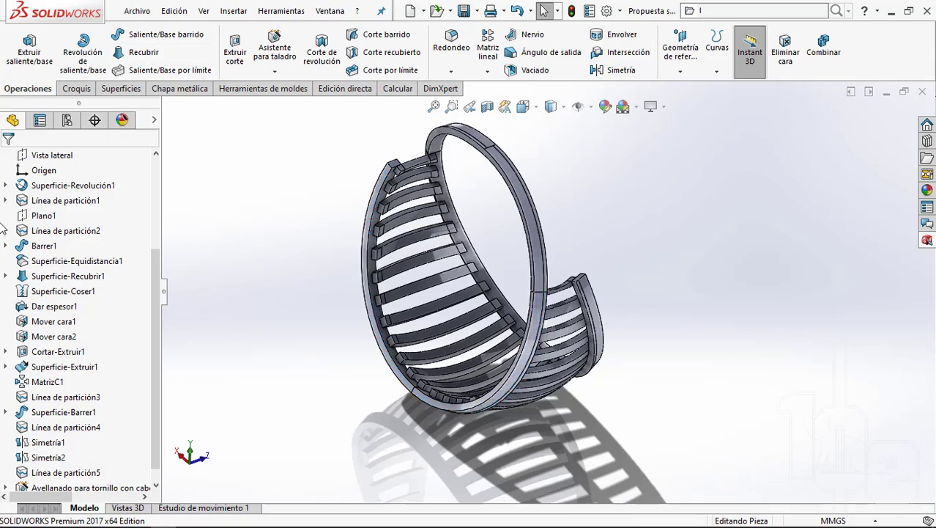
pyautogui.scroll(3, 25, 221)
pyautogui.click(32, 219)
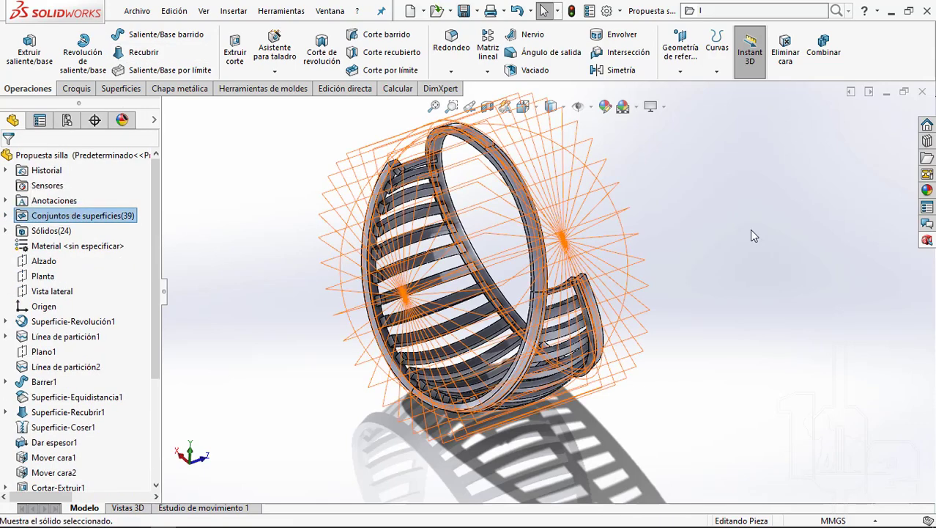
pyautogui.moveTo(749, 230)
pyautogui.mouseDown(button='middle')
pyautogui.moveTo(695, 277)
pyautogui.moveTo(595, 322)
pyautogui.moveTo(655, 278)
pyautogui.mouseUp(button='middle')
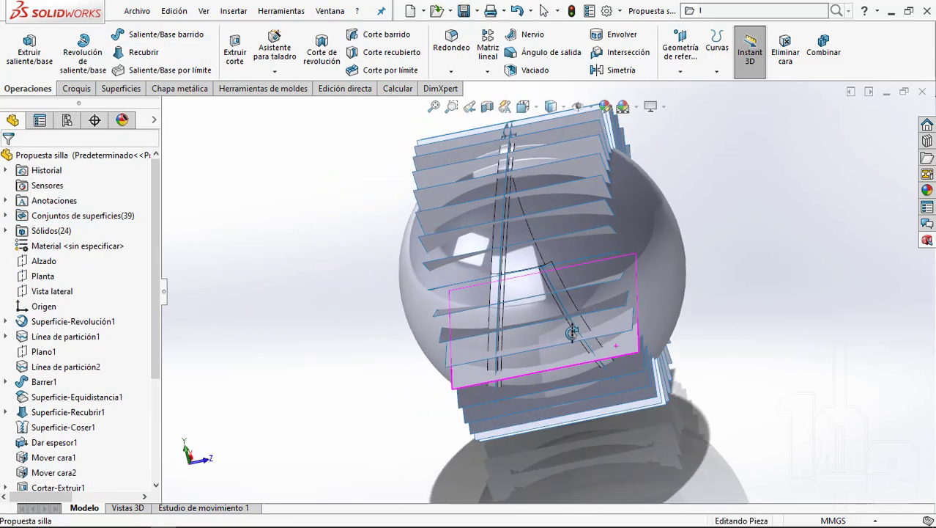
pyautogui.scroll(-5, 654, 279)
pyautogui.scroll(-2, 638, 269)
pyautogui.scroll(-2, 579, 272)
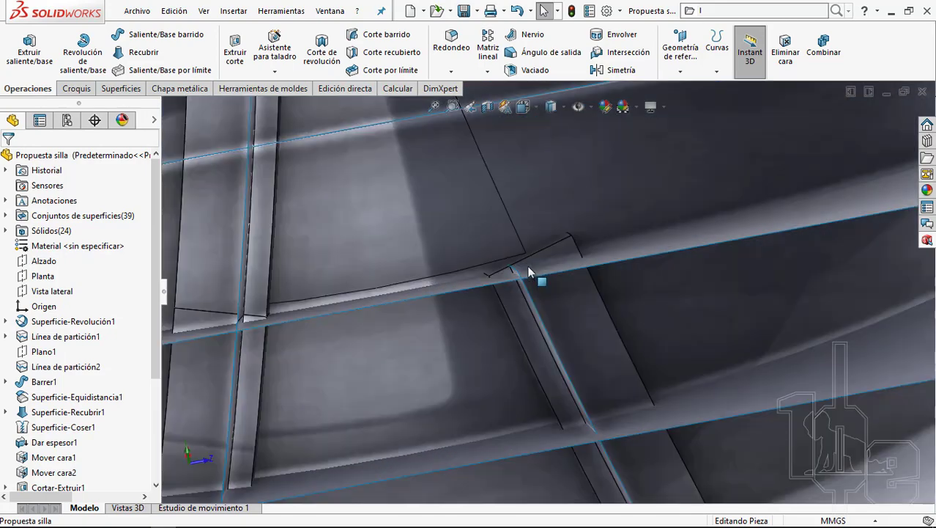
pyautogui.scroll(6, 483, 299)
pyautogui.scroll(3, 483, 299)
pyautogui.scroll(2, 513, 352)
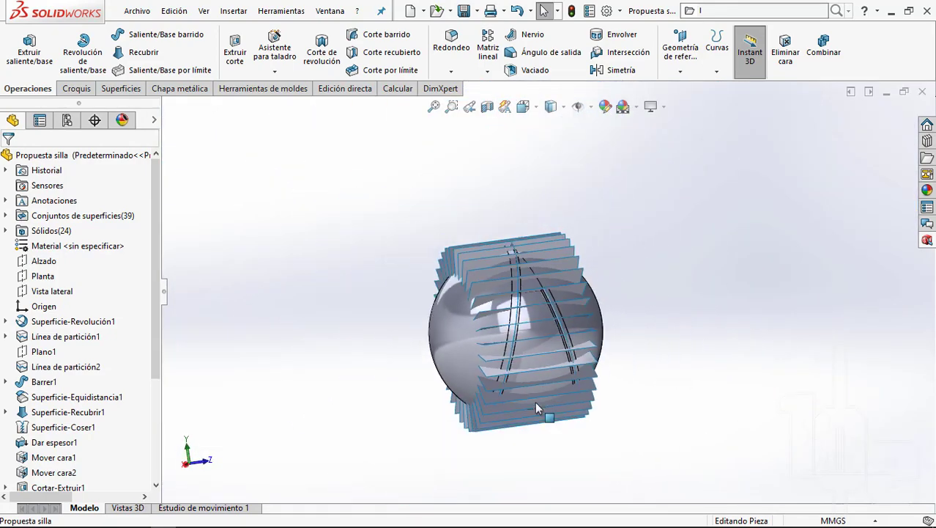
pyautogui.moveTo(534, 401)
pyautogui.mouseDown(button='middle')
pyautogui.moveTo(572, 322)
pyautogui.moveTo(531, 334)
pyautogui.moveTo(511, 301)
pyautogui.mouseUp(button='middle')
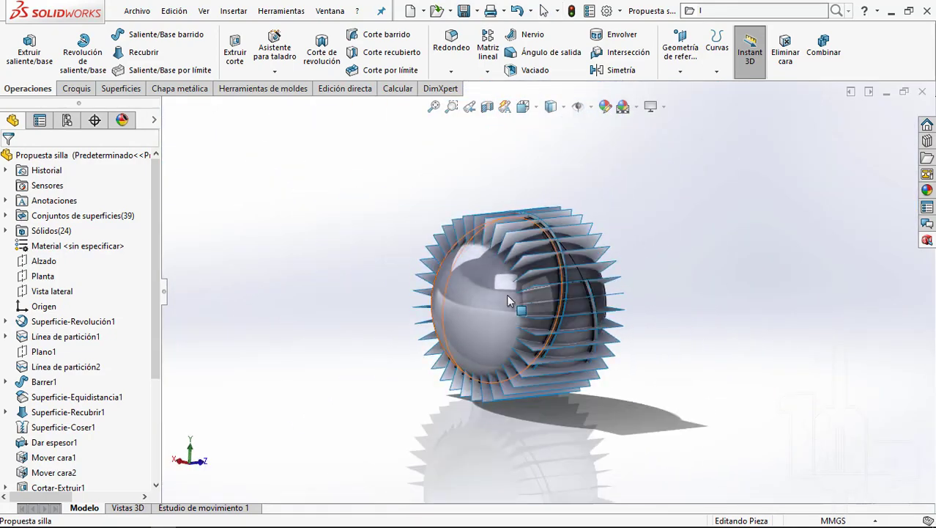
pyautogui.click(511, 300)
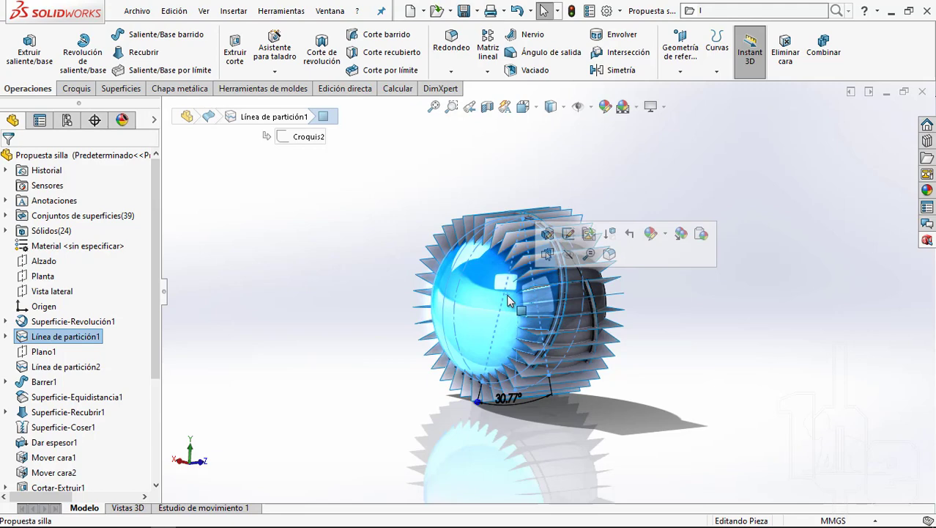
pyautogui.click(6, 216)
pyautogui.rightClick(63, 171)
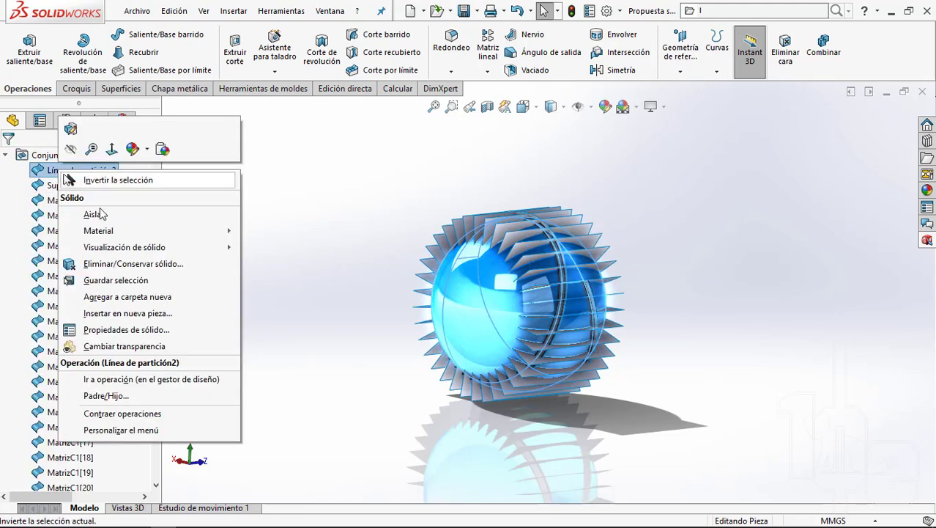
pyautogui.click(117, 346)
pyautogui.scroll(-5, 510, 309)
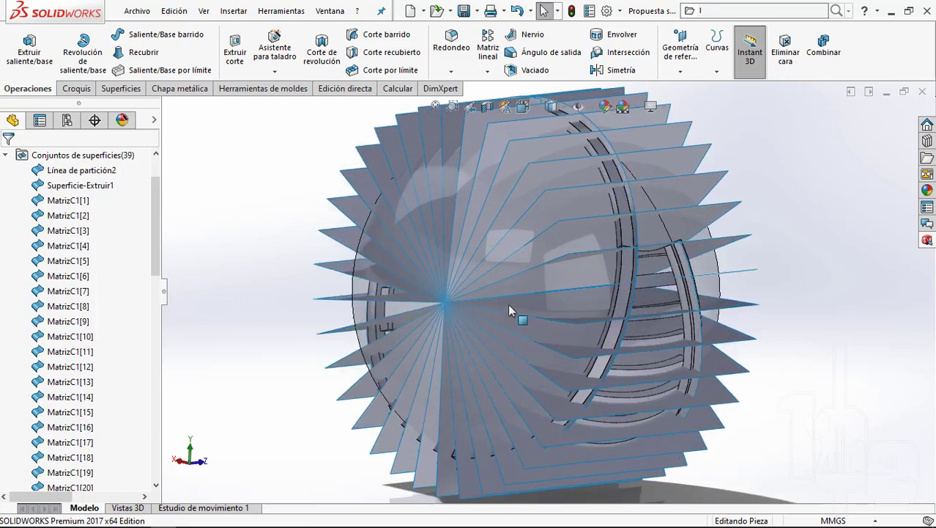
pyautogui.scroll(5, 509, 308)
pyautogui.scroll(-5, 509, 308)
pyautogui.moveTo(509, 304); pyautogui.dragTo(516, 285, button='middle')
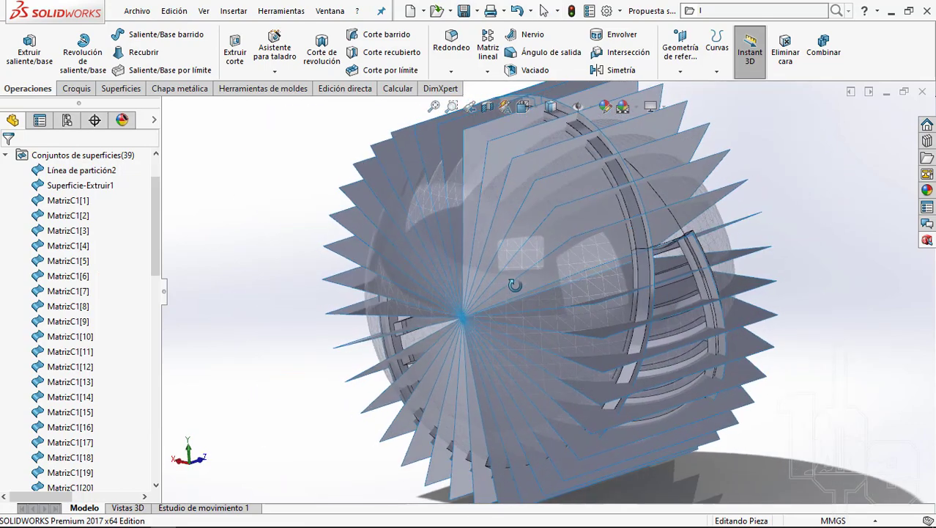
pyautogui.click(65, 172)
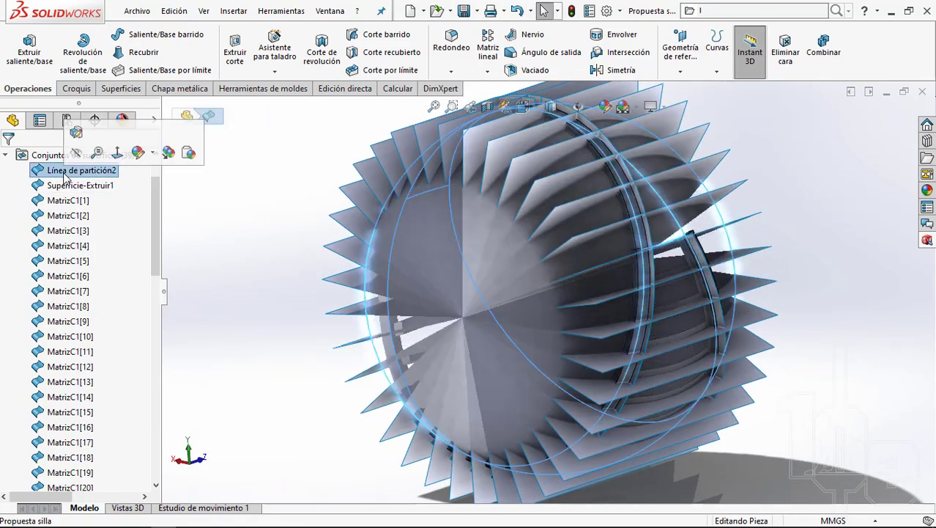
pyautogui.rightClick(64, 173)
pyautogui.click(110, 346)
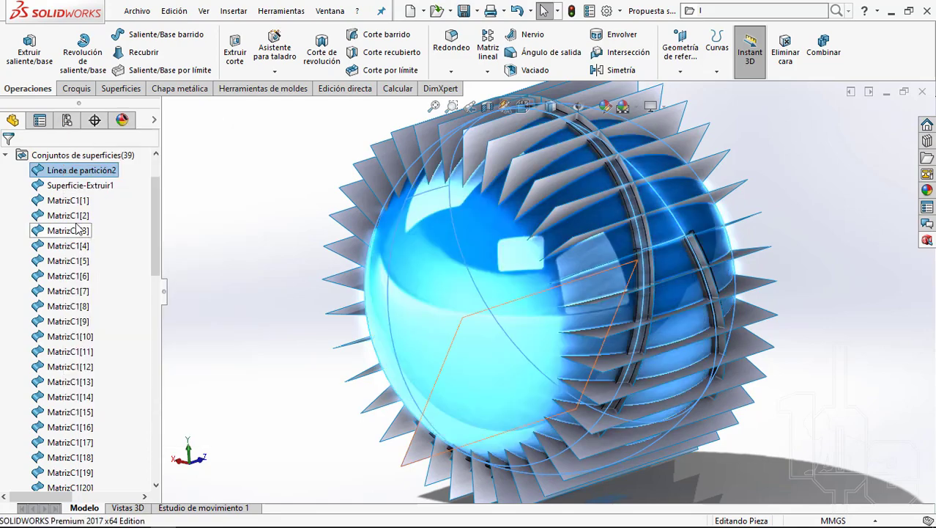
pyautogui.click(82, 154)
pyautogui.click(83, 139)
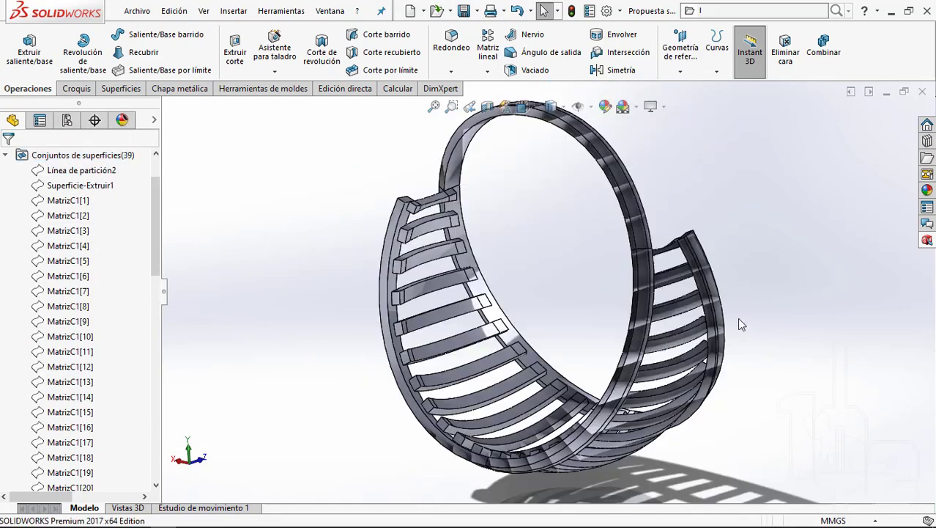
pyautogui.scroll(2, 4, 191)
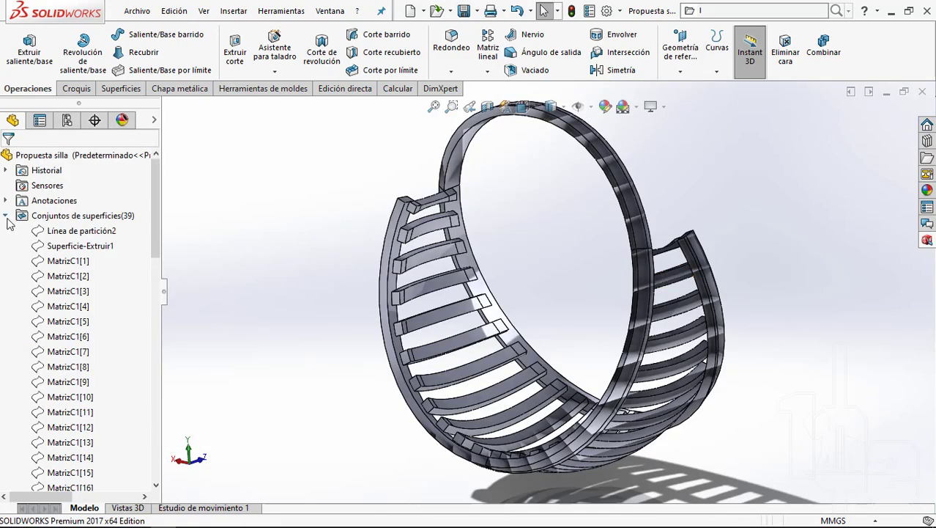
pyautogui.click(6, 216)
pyautogui.moveTo(540, 262)
pyautogui.mouseDown(button='middle')
pyautogui.moveTo(525, 284)
pyautogui.moveTo(591, 293)
pyautogui.moveTo(591, 319)
pyautogui.mouseUp(button='middle')
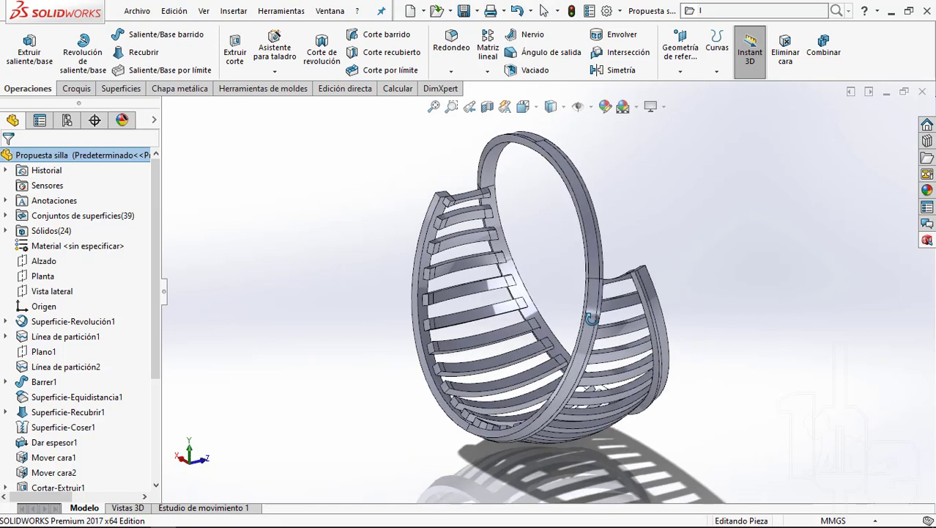
pyautogui.scroll(-2, 591, 319)
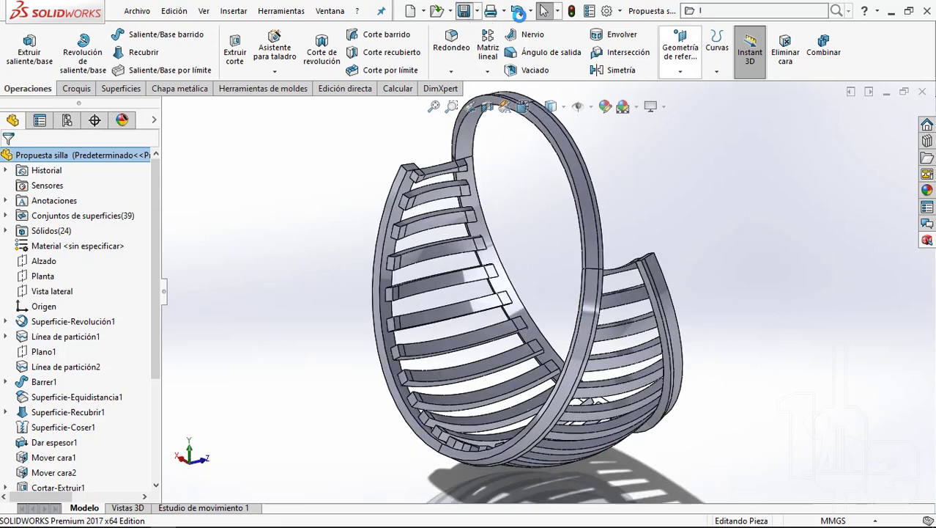
# Step: Start Guardar sólidos on the Sólidos(24) folder to save bodies as parts
pyautogui.click(29, 232)
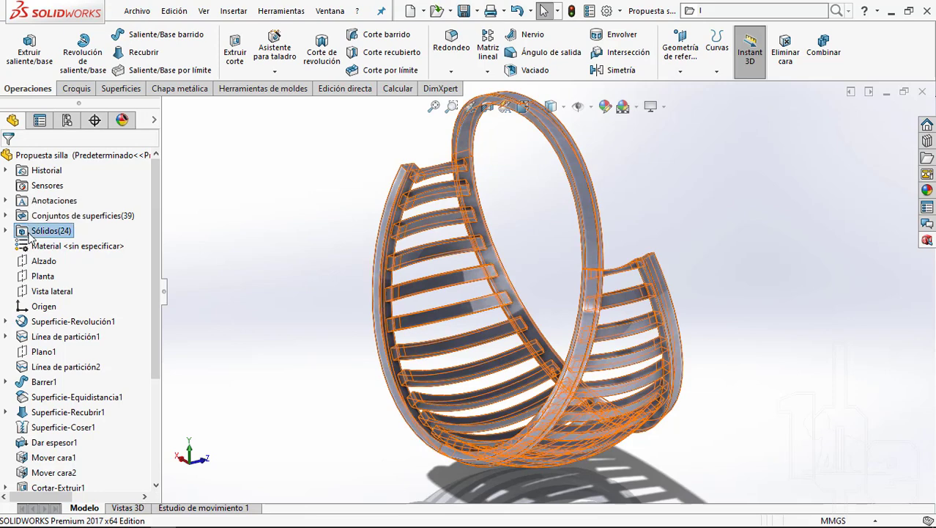
pyautogui.rightClick(29, 231)
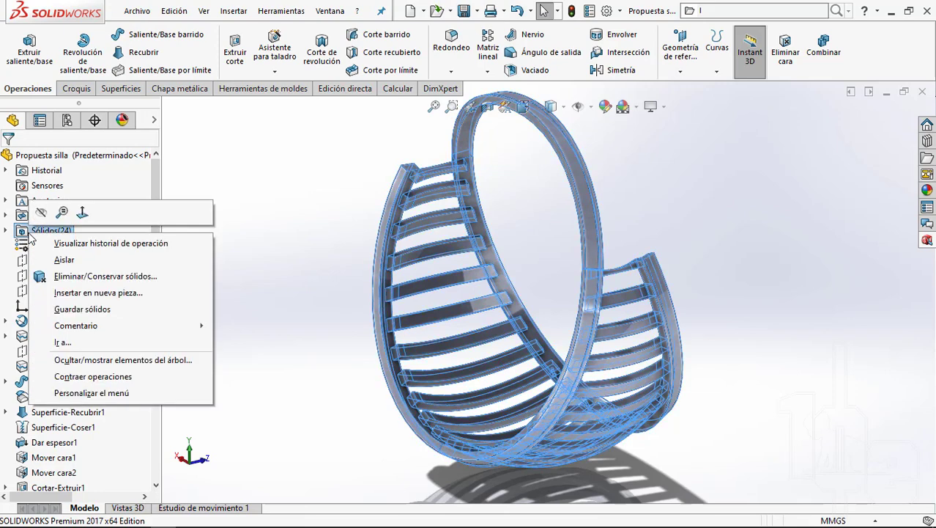
pyautogui.click(77, 310)
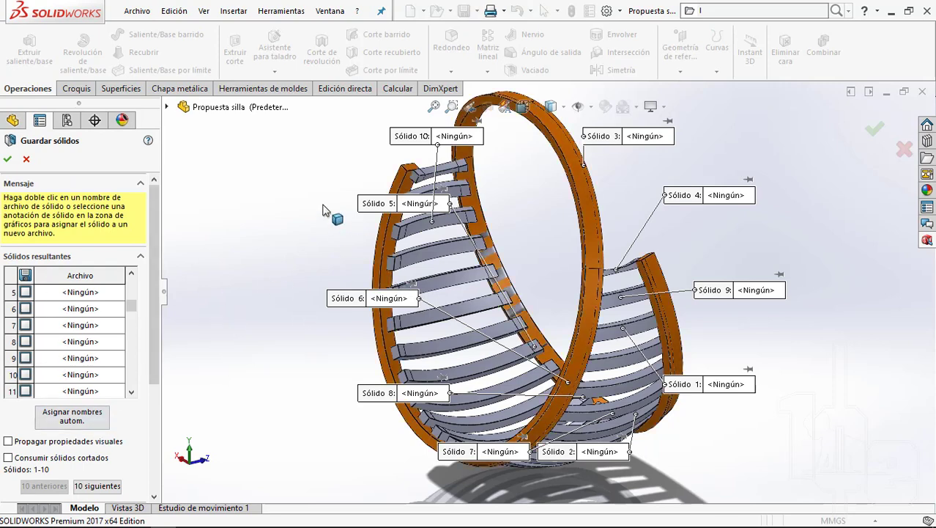
pyautogui.scroll(-5, 335, 245)
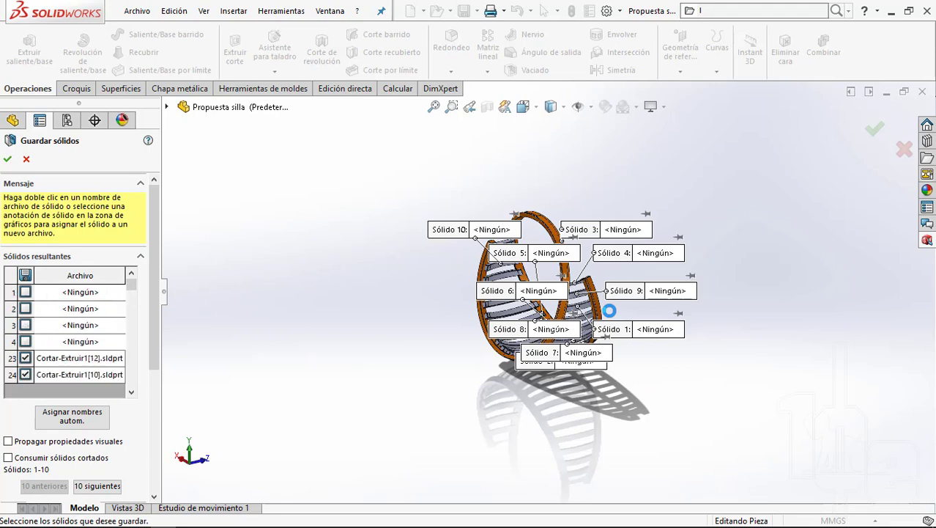
pyautogui.scroll(-3, 575, 289)
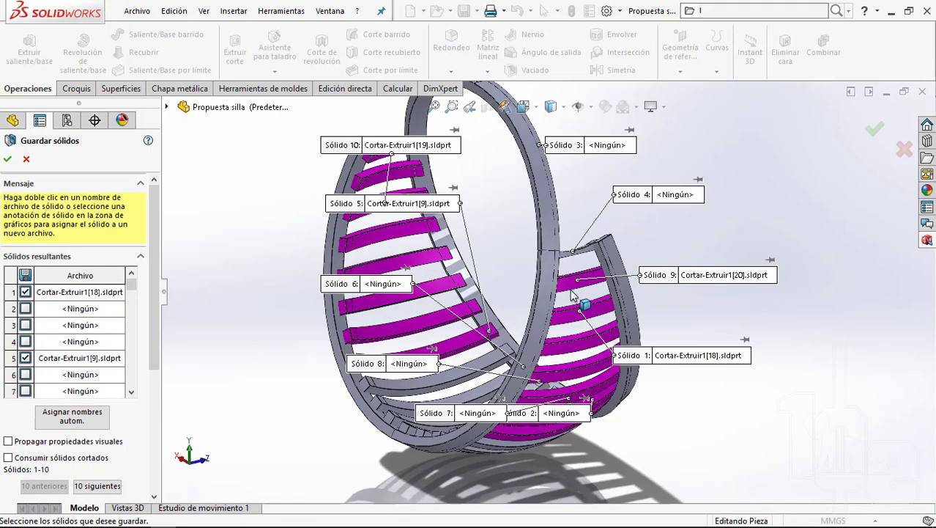
pyautogui.scroll(-1, 568, 275)
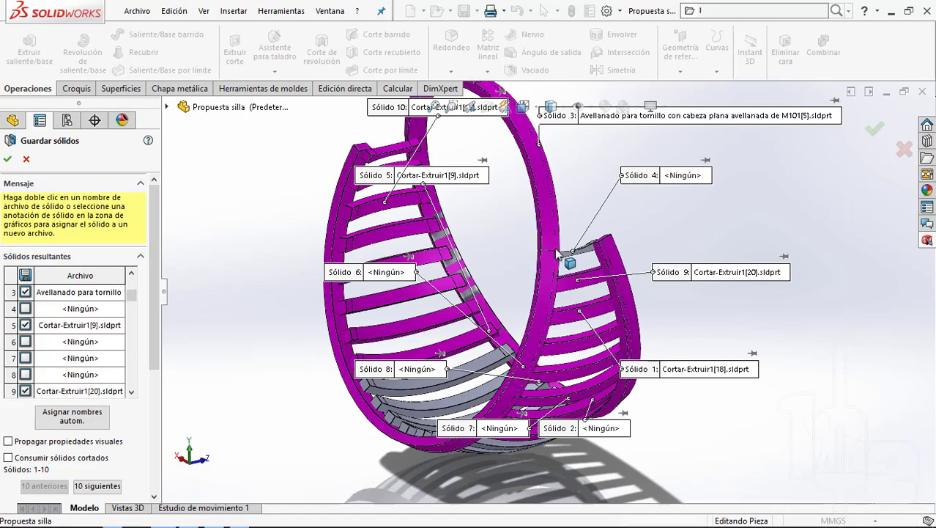
pyautogui.scroll(-4, 618, 272)
# Step: Assign .sldprt file names to Sólido 4, the lower-left slats, Sólido 7 and Sólido 2
pyautogui.click(619, 275)
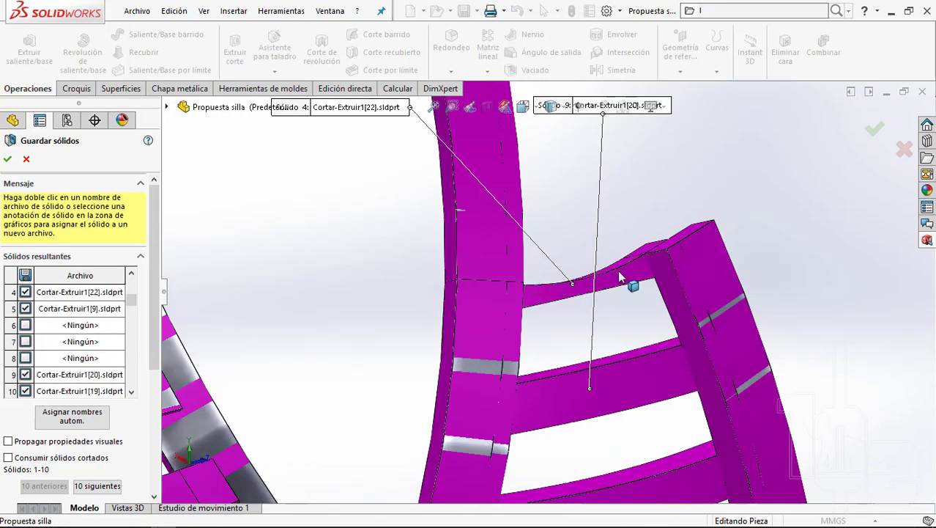
pyautogui.scroll(5, 501, 386)
pyautogui.scroll(-4, 307, 388)
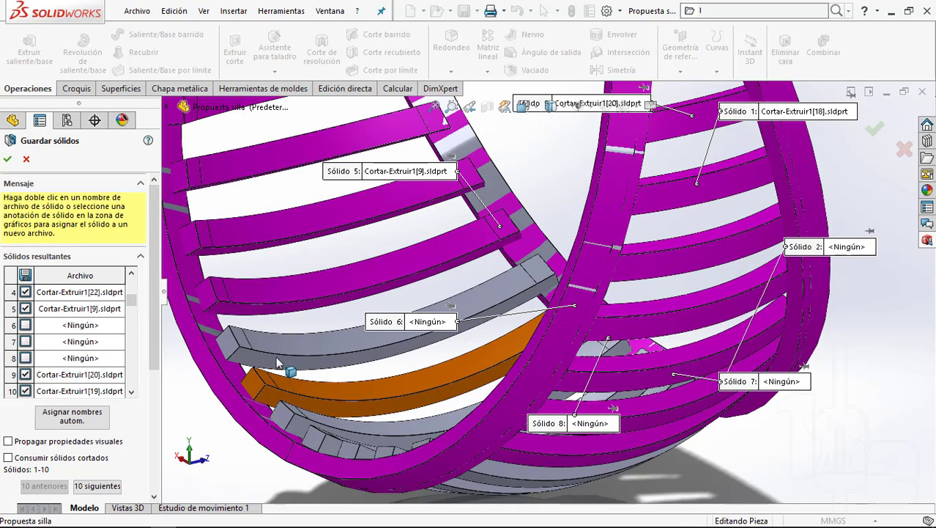
pyautogui.click(278, 362)
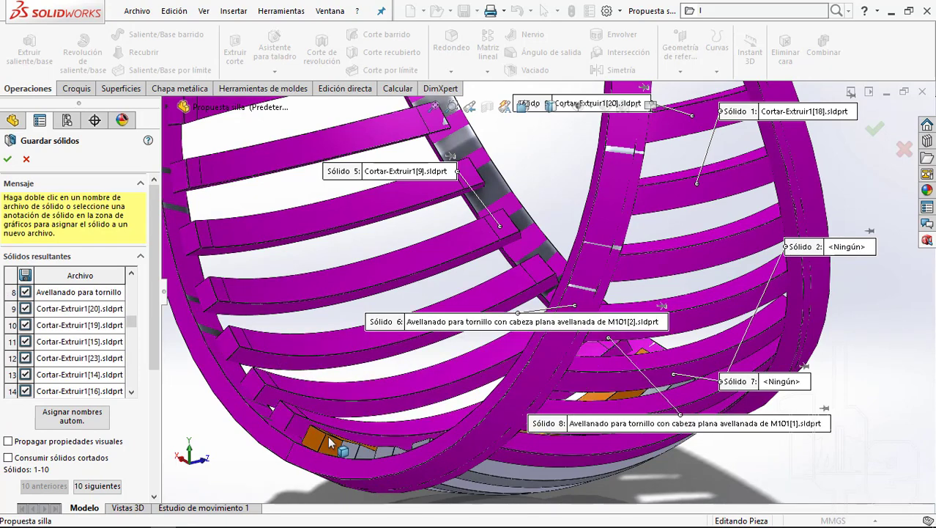
pyautogui.click(333, 444)
pyautogui.moveTo(333, 444); pyautogui.dragTo(607, 477, button='middle')
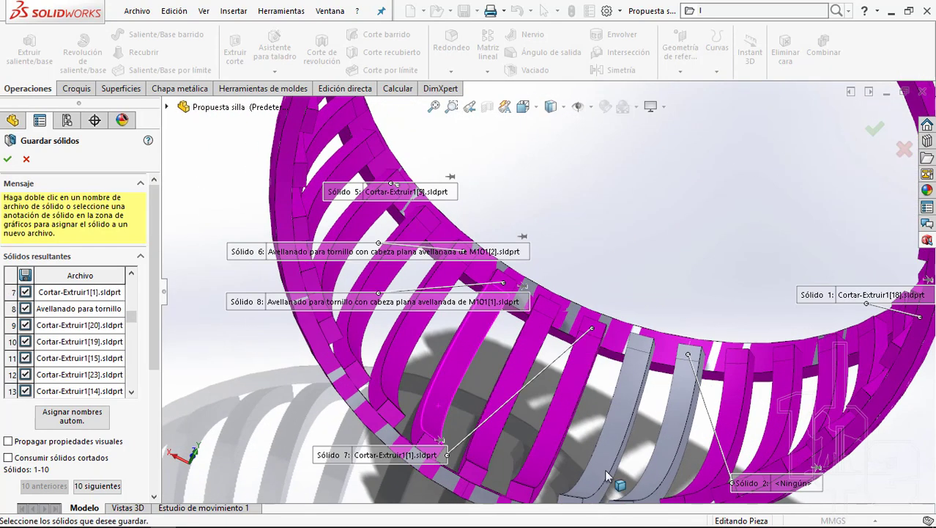
pyautogui.click(681, 439)
# Step: Check the remaining rows in the Sólidos resultantes list so all 24 bodies are marked
pyautogui.scroll(-5, 656, 277)
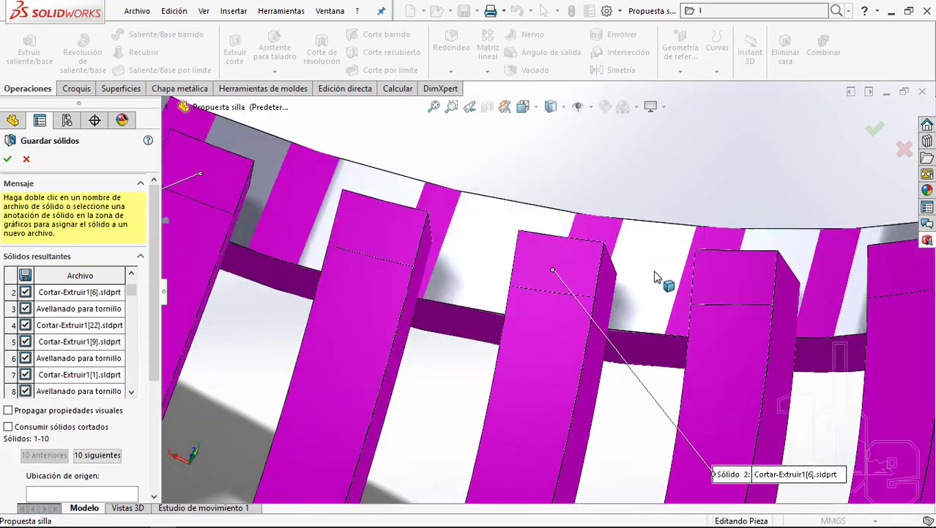
pyautogui.scroll(2, 615, 285)
pyautogui.scroll(5, 597, 286)
pyautogui.moveTo(611, 287)
pyautogui.mouseDown(button='middle')
pyautogui.moveTo(443, 262)
pyautogui.moveTo(444, 239)
pyautogui.moveTo(601, 305)
pyautogui.mouseUp(button='middle')
pyautogui.scroll(-2, 601, 306)
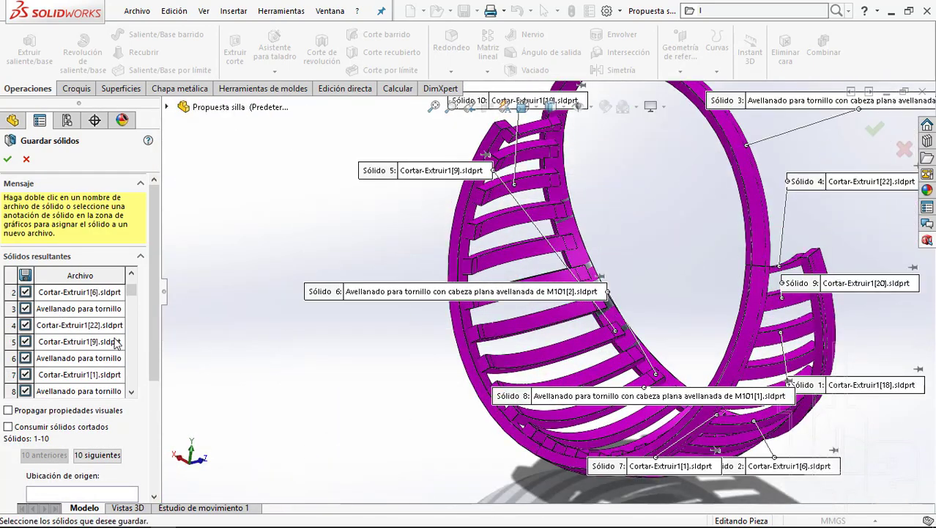
pyautogui.click(131, 275)
pyautogui.scroll(-2, 612, 415)
pyautogui.scroll(-3, 531, 332)
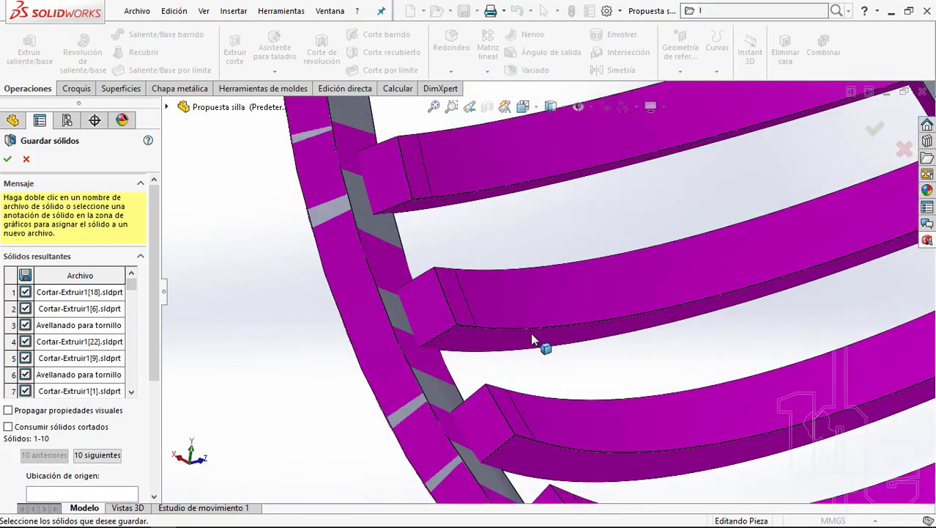
pyautogui.scroll(4, 432, 354)
pyautogui.scroll(-3, 615, 271)
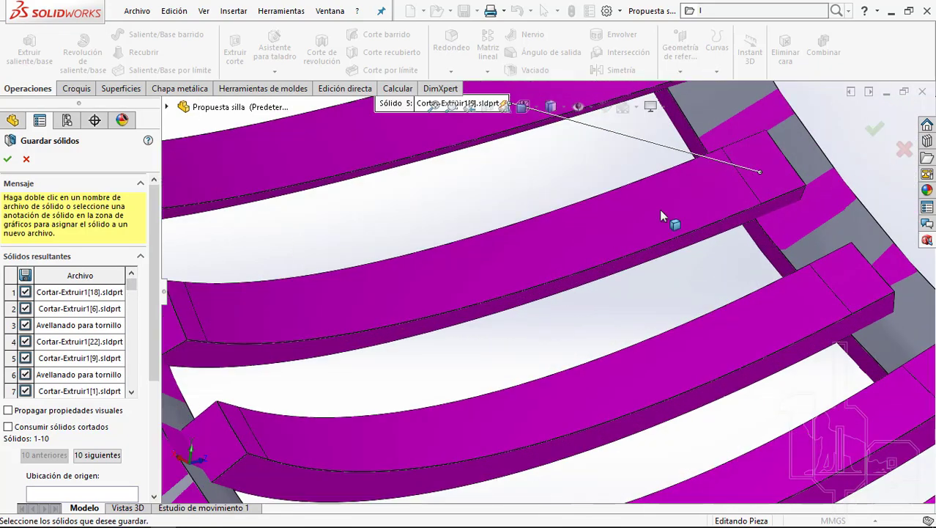
pyautogui.scroll(2, 637, 236)
pyautogui.scroll(4, 635, 251)
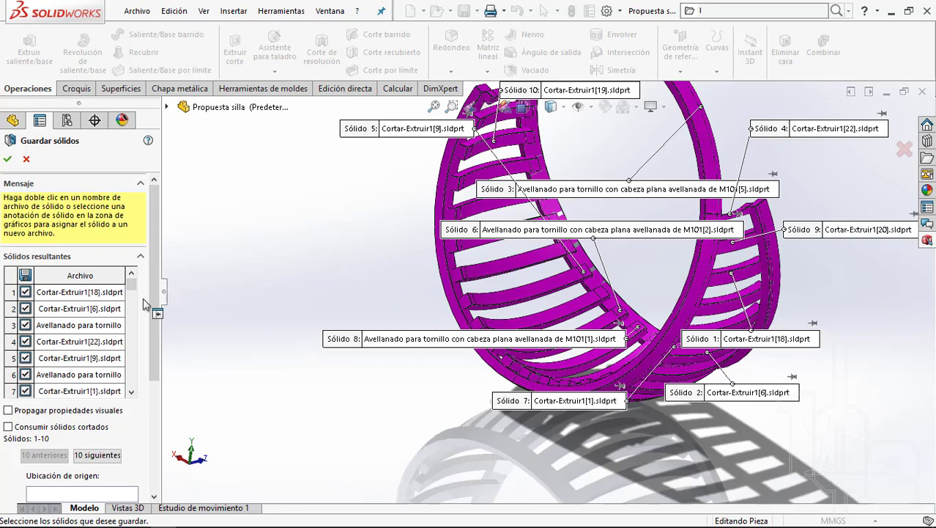
pyautogui.click(133, 392)
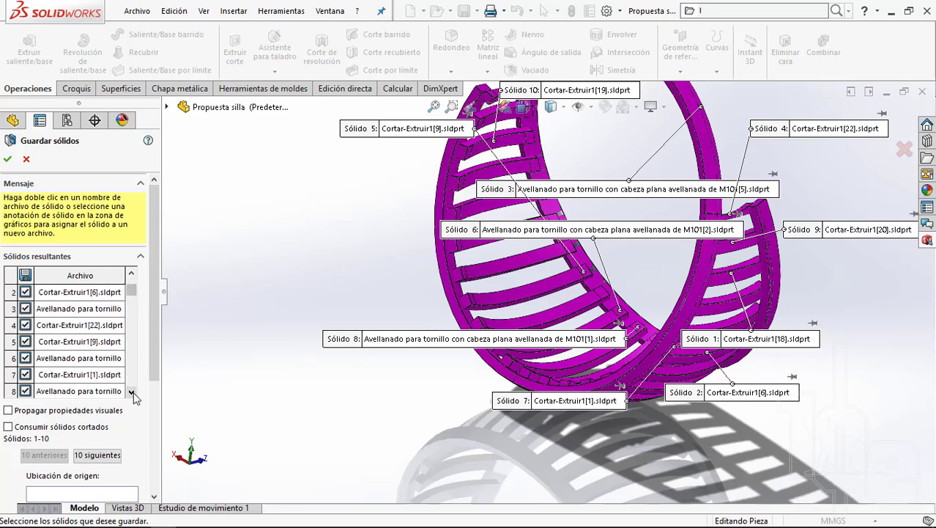
pyautogui.click(131, 393)
pyautogui.click(132, 393)
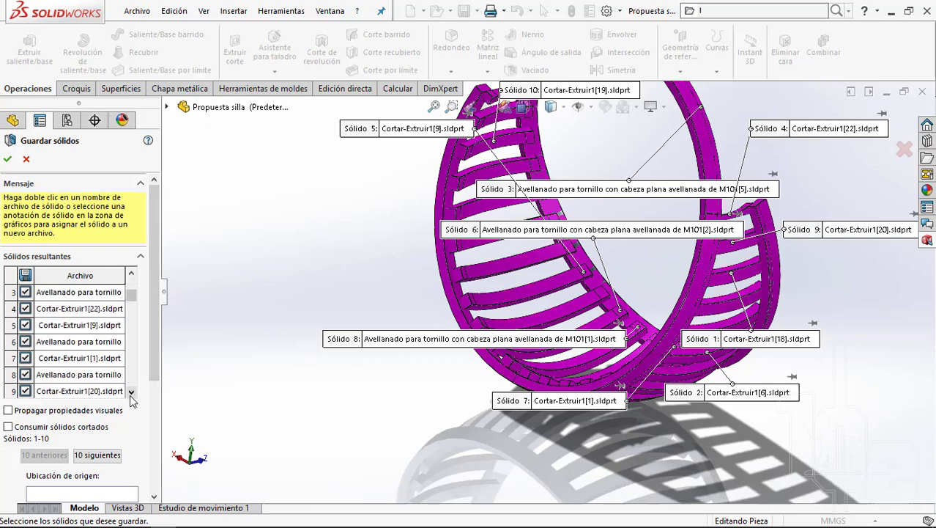
pyautogui.click(132, 393)
pyautogui.click(132, 393)
pyautogui.click(132, 392)
pyautogui.click(132, 392)
pyautogui.click(132, 392)
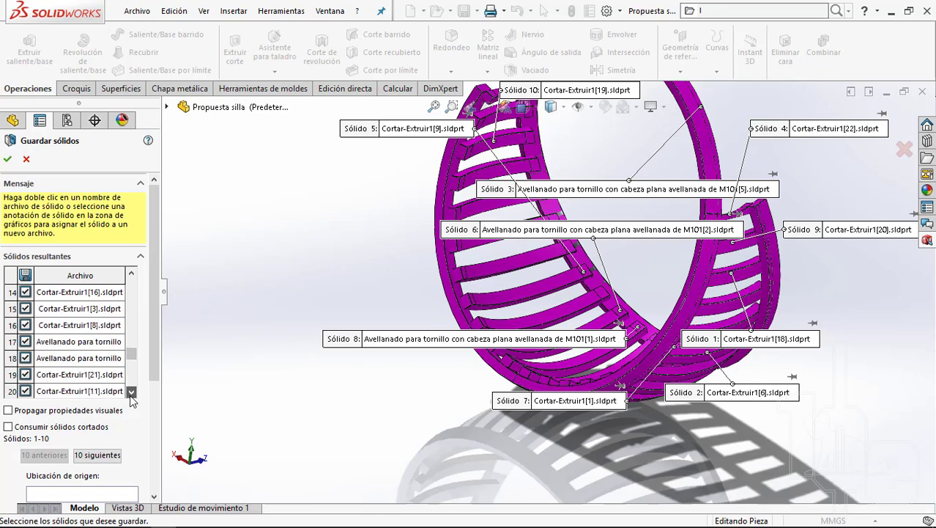
pyautogui.click(132, 392)
pyautogui.click(132, 392)
pyautogui.click(131, 392)
pyautogui.click(131, 393)
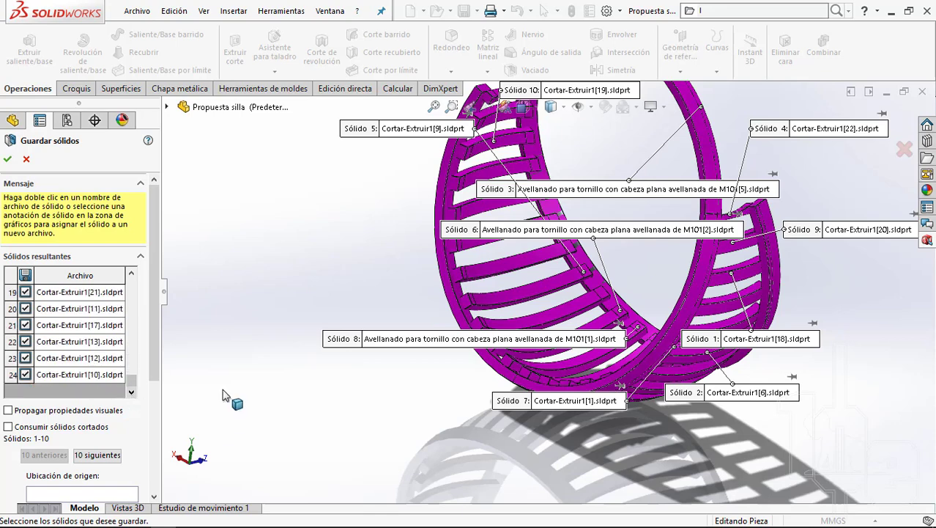
# Step: Activate the Ubicación de origen box and expand the flyout FeatureManager tree
pyautogui.moveTo(643, 261); pyautogui.dragTo(638, 232, button='middle')
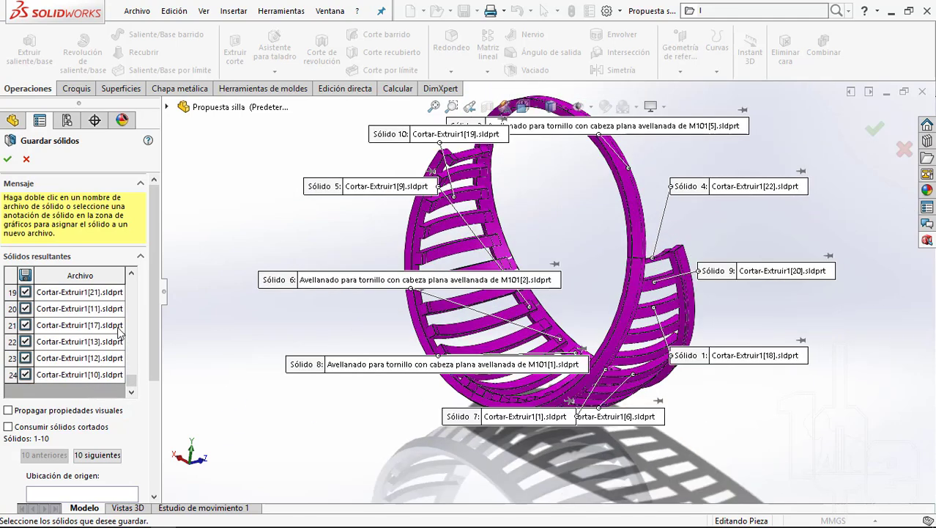
pyautogui.moveTo(157, 367); pyautogui.dragTo(170, 477)
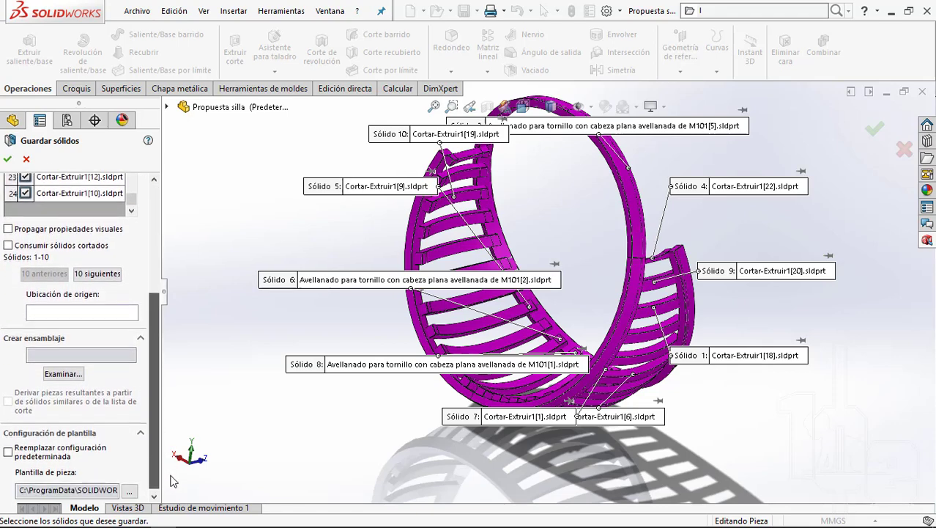
pyautogui.click(63, 312)
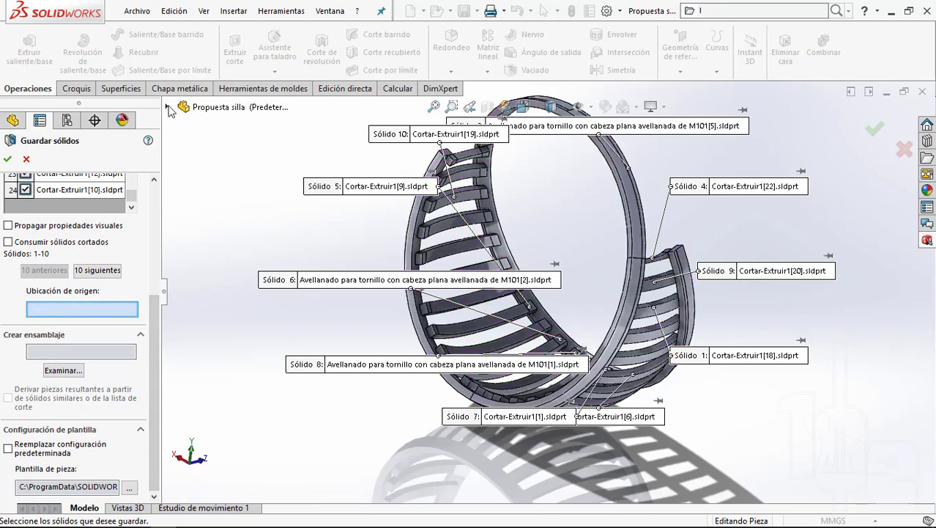
pyautogui.click(168, 108)
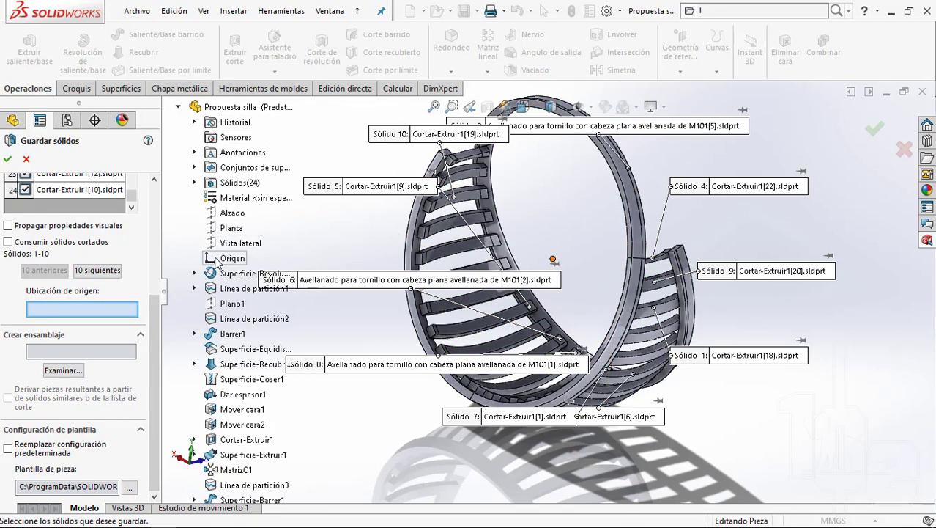
# Step: Use Origen as the origin location and name the new assembly ENSAMBLE TUTORIAL SILLA
pyautogui.click(220, 260)
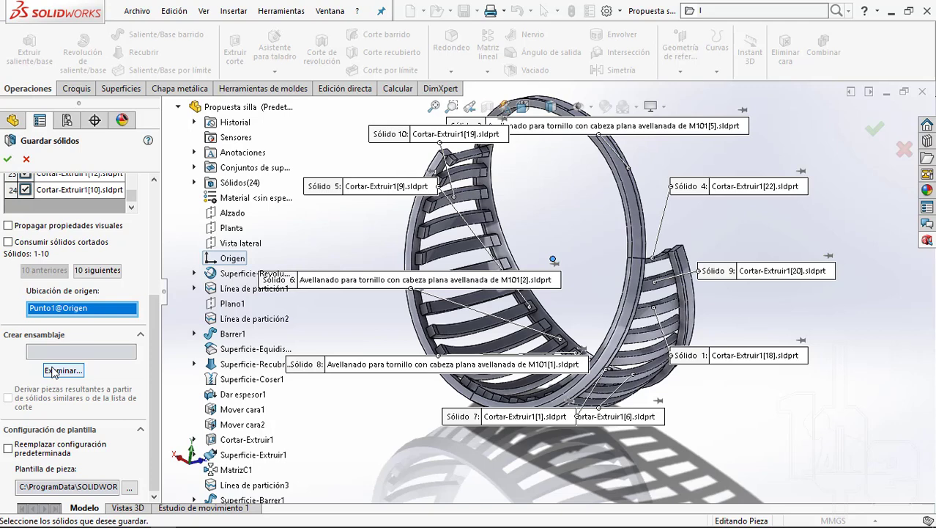
pyautogui.click(53, 370)
pyautogui.write('ENSAMBLE TUTORIAL SILLA')
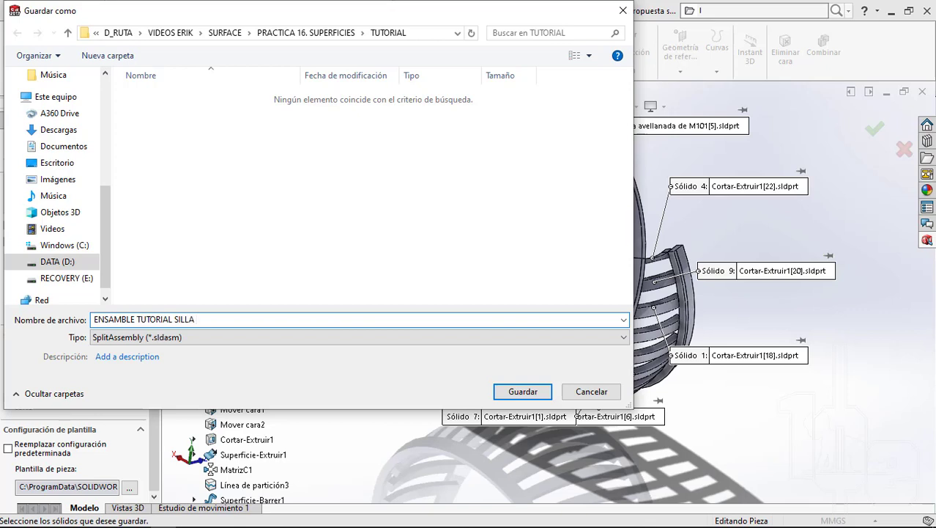
pyautogui.click(525, 392)
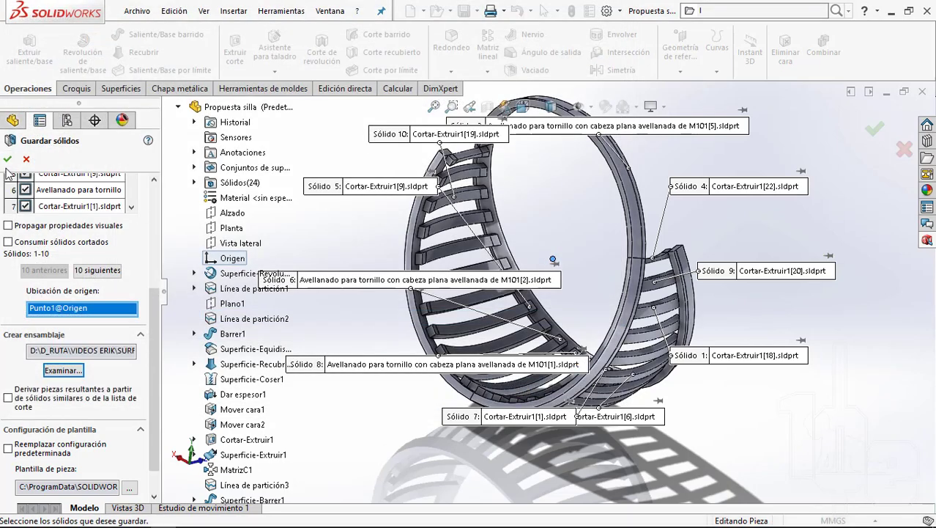
# Step: Confirm Save Bodies, rebuild and save ENSAMBLE TUTORIAL SILLA.sldasm, then open the Ventana menu
pyautogui.click(8, 160)
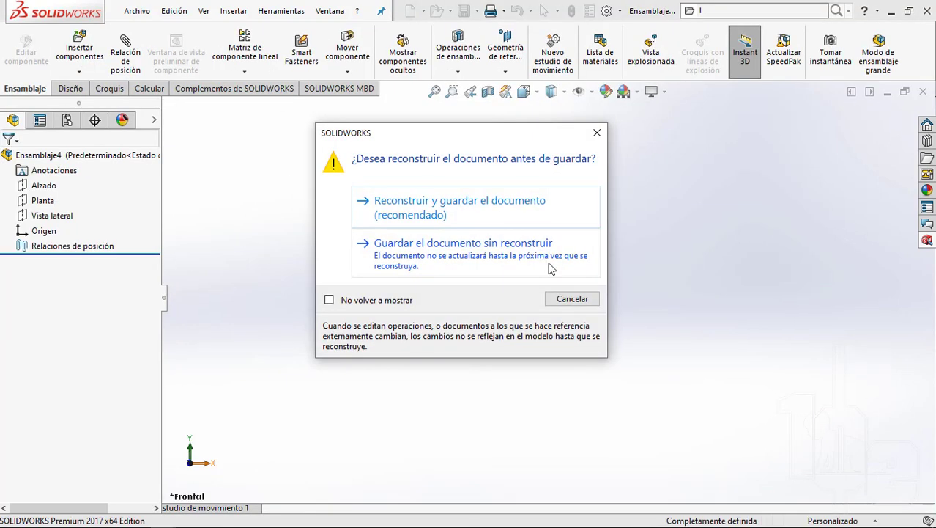
pyautogui.click(396, 212)
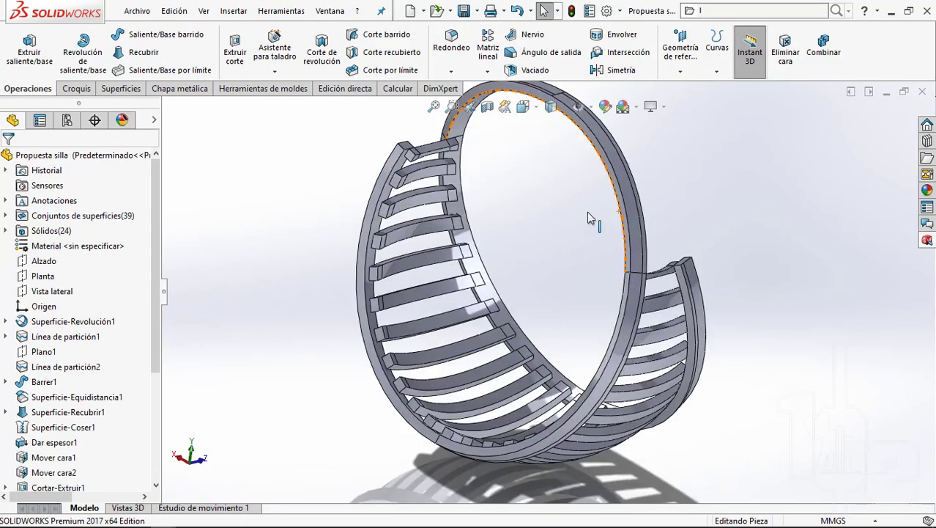
pyautogui.scroll(-2, 588, 214)
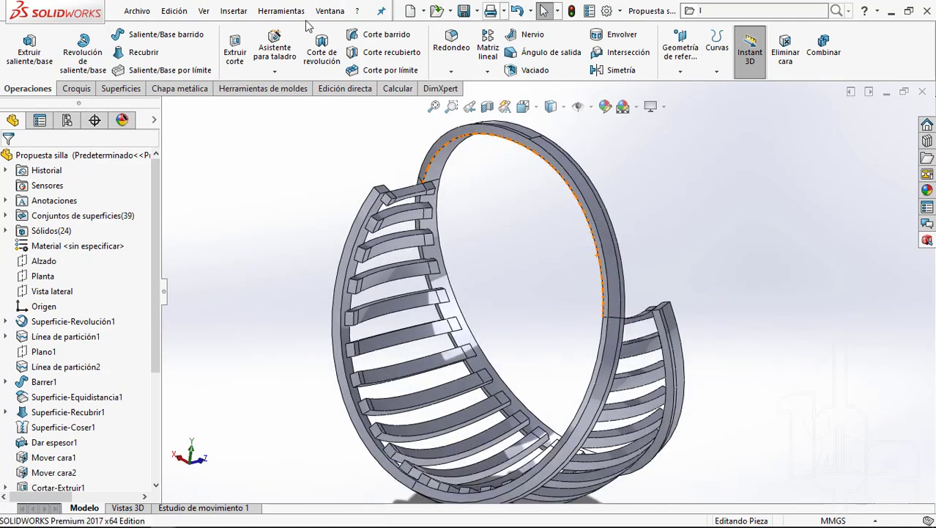
pyautogui.click(330, 11)
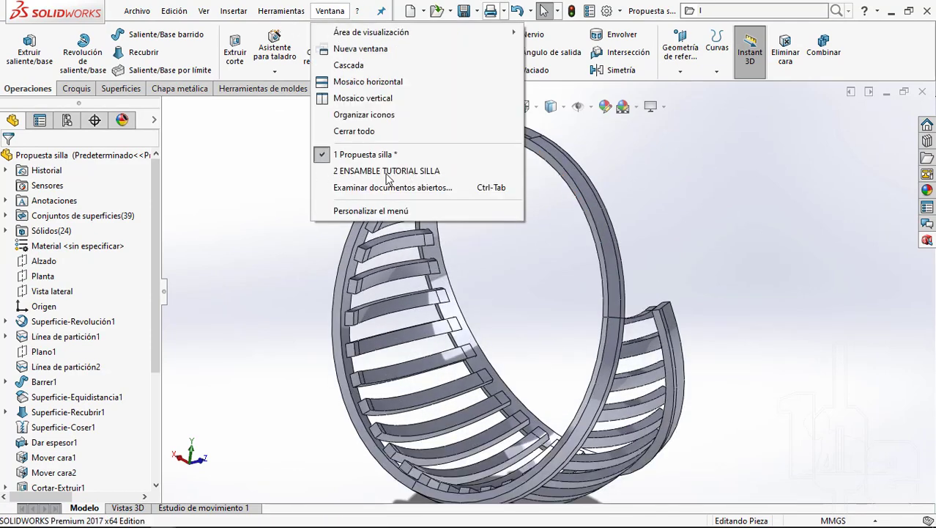
pyautogui.moveTo(387, 171)
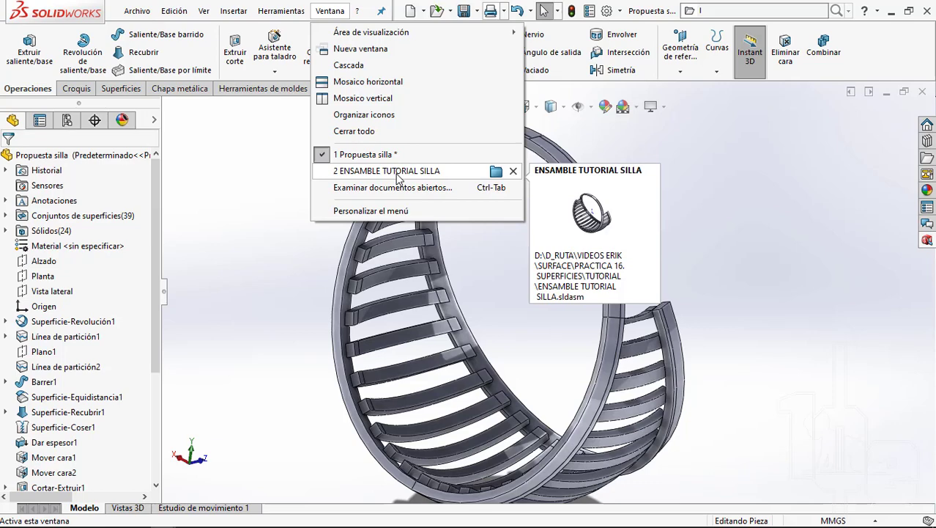
# Step: Switch to the ENSAMBLE TUTORIAL SILLA window and orbit to an elevated oblique view
pyautogui.click(398, 177)
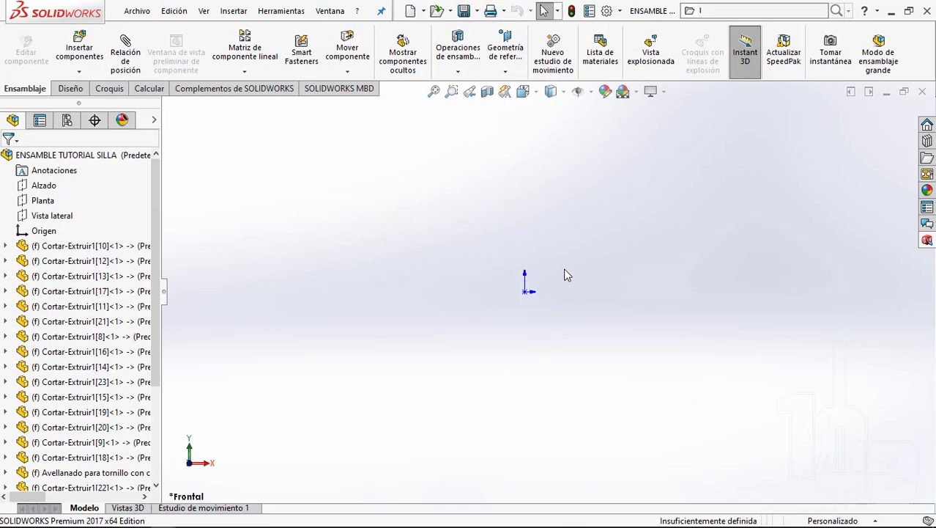
pyautogui.scroll(5, 586, 264)
pyautogui.moveTo(608, 258)
pyautogui.mouseDown(button='middle')
pyautogui.moveTo(570, 311)
pyautogui.moveTo(552, 288)
pyautogui.mouseUp(button='middle')
pyautogui.scroll(-3, 570, 312)
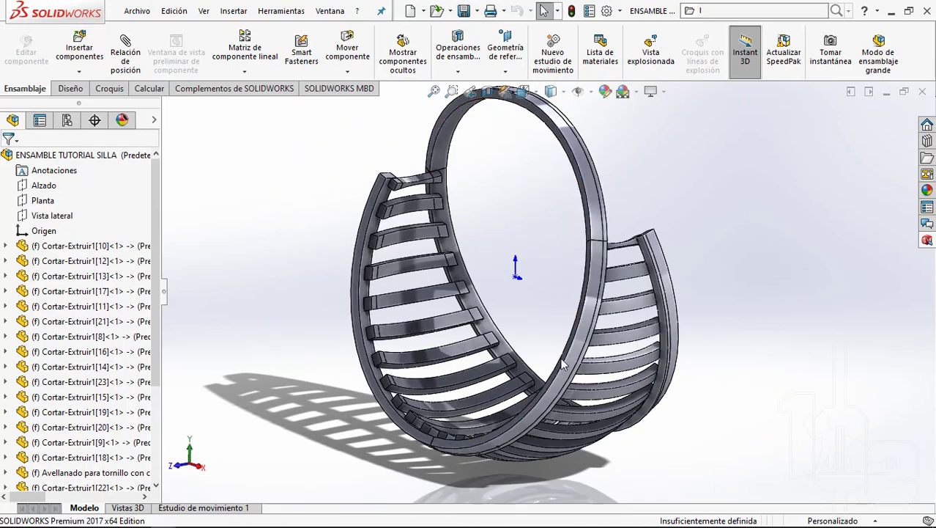
pyautogui.scroll(-5, 563, 364)
pyautogui.scroll(4, 447, 377)
pyautogui.scroll(3, 594, 279)
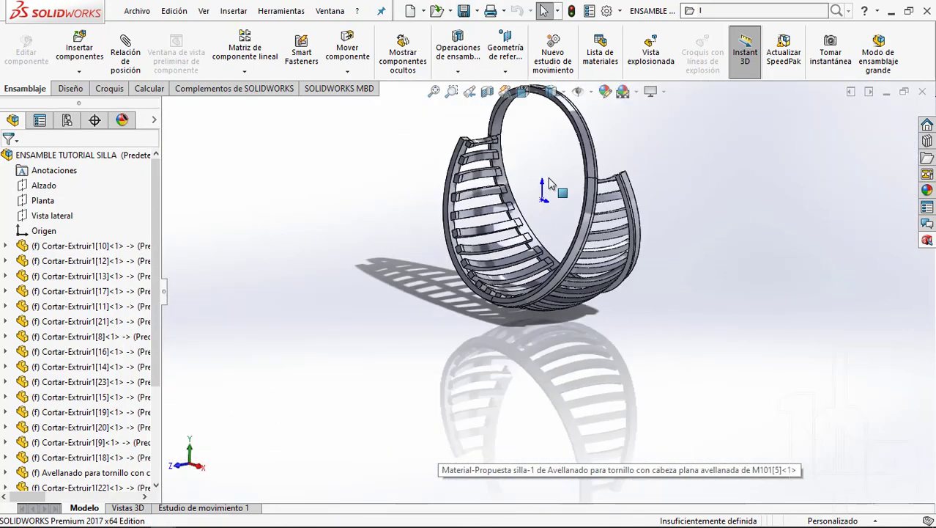
pyautogui.scroll(-2, 551, 183)
# Step: Turn off RealView Graphics and Shadows, enable Ambient Occlusion, and open the Design Library
pyautogui.click(662, 92)
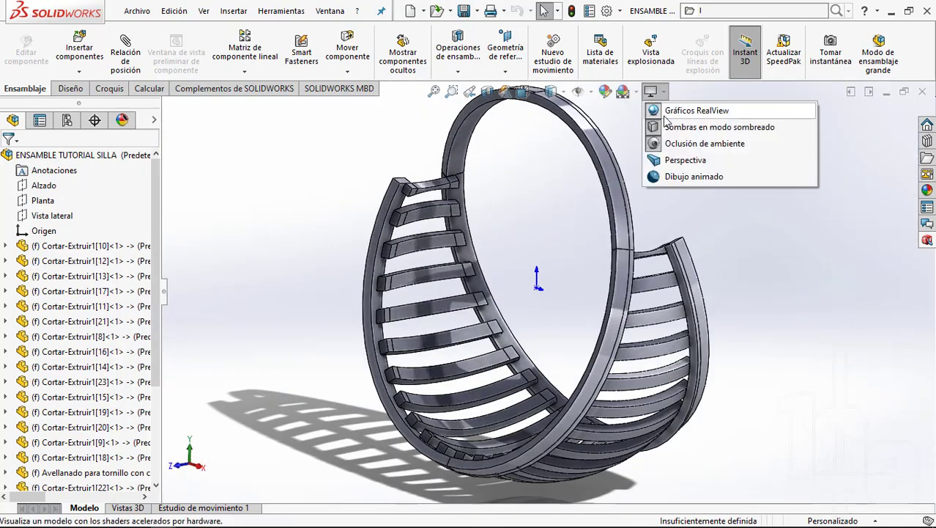
pyautogui.click(665, 111)
pyautogui.click(662, 91)
pyautogui.click(670, 127)
pyautogui.click(662, 92)
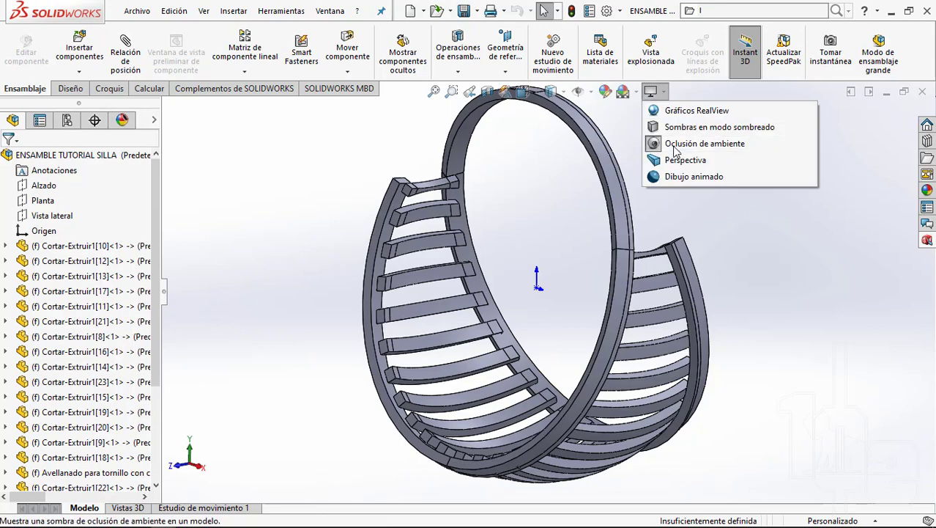
pyautogui.click(674, 149)
pyautogui.scroll(-4, 542, 302)
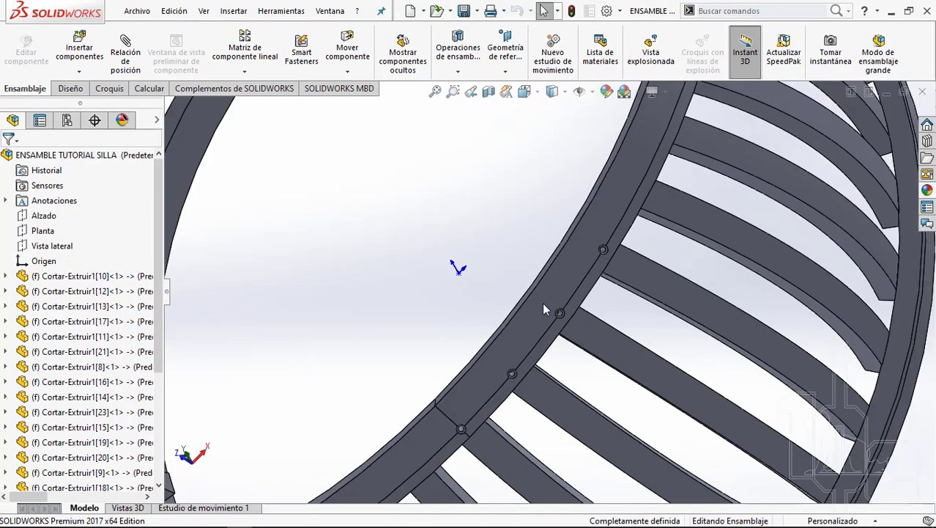
pyautogui.scroll(3, 543, 302)
pyautogui.scroll(3, 542, 302)
pyautogui.scroll(-5, 462, 307)
pyautogui.scroll(1, 452, 303)
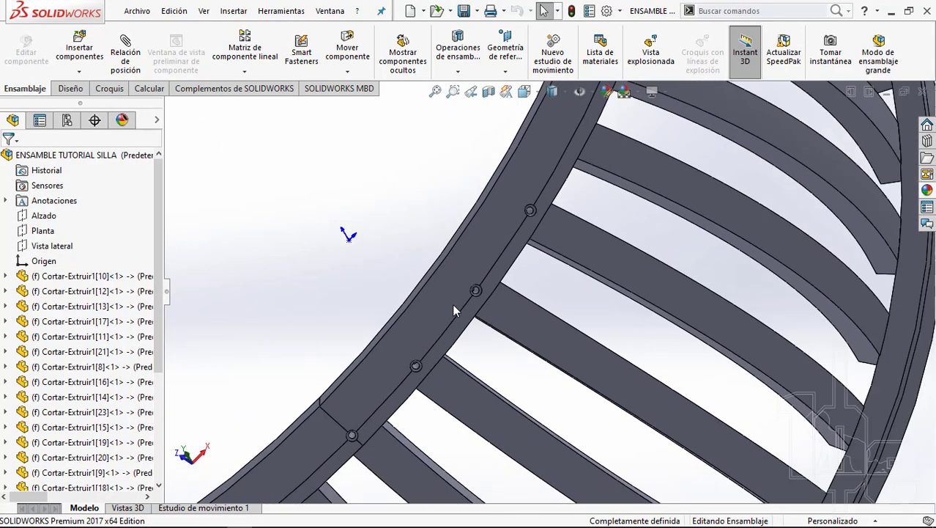
pyautogui.scroll(2, 454, 306)
pyautogui.scroll(-3, 533, 229)
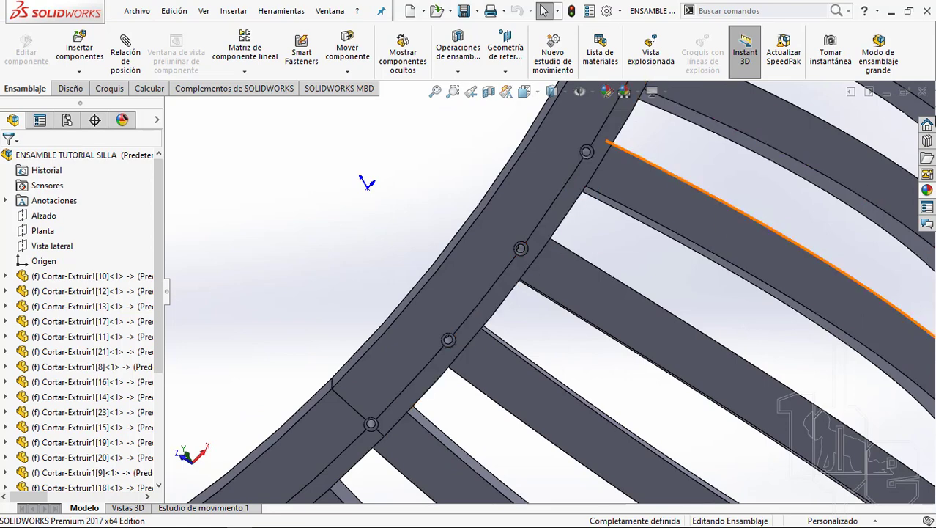
pyautogui.click(927, 141)
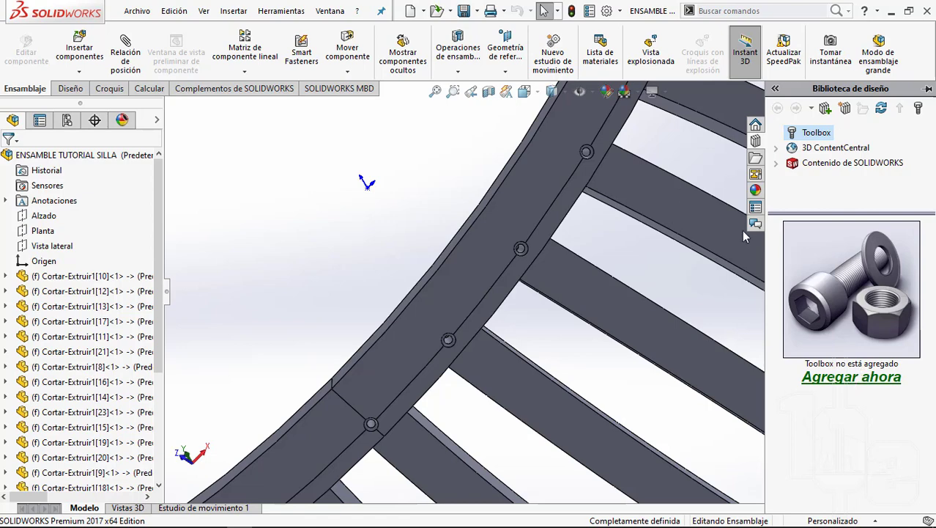
# Step: Add Toolbox and browse to Ansi Metric > Pernos y tornillos > metric machine screws
pyautogui.click(851, 377)
pyautogui.click(776, 133)
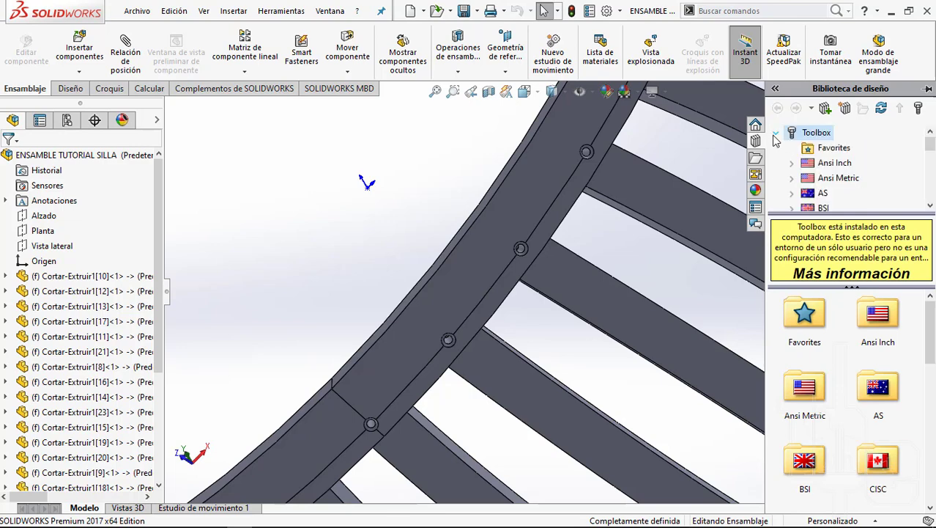
pyautogui.click(826, 177)
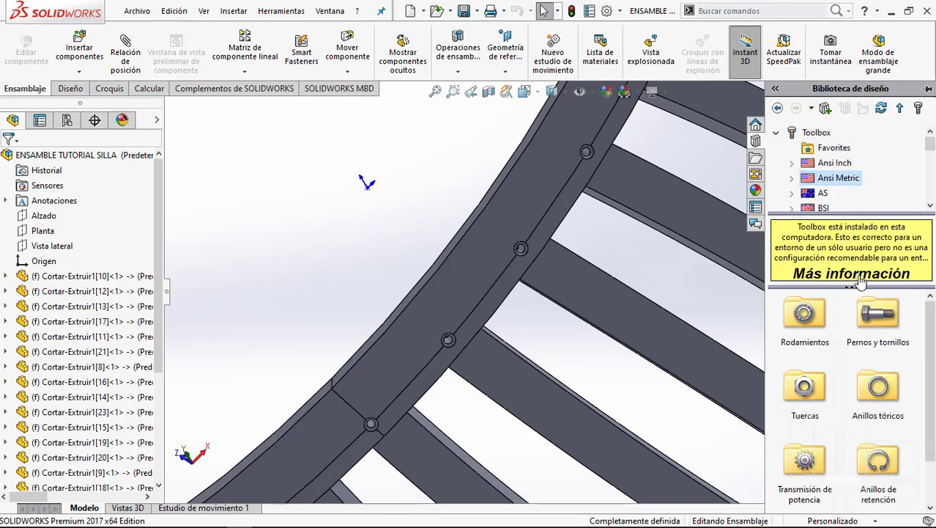
pyautogui.doubleClick(864, 322)
pyautogui.scroll(-1, 814, 169)
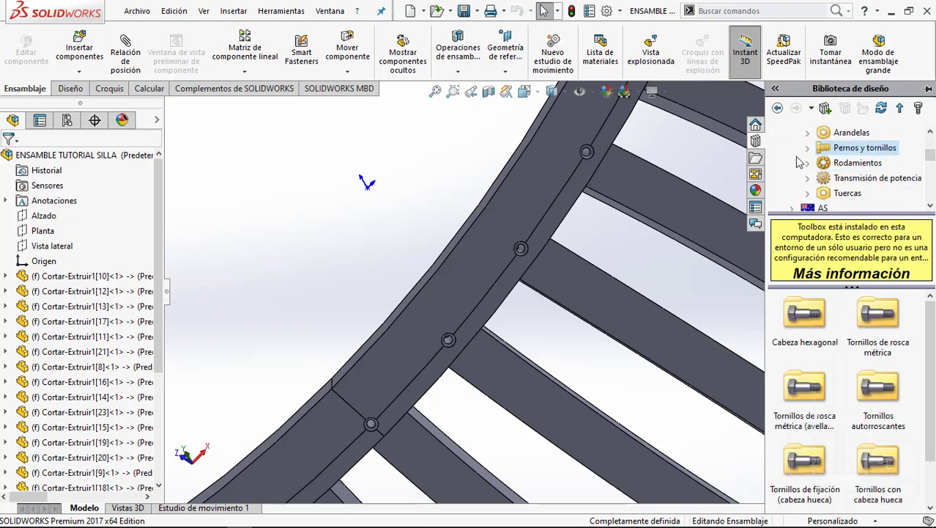
pyautogui.scroll(-2, 828, 158)
pyautogui.scroll(-3, 853, 172)
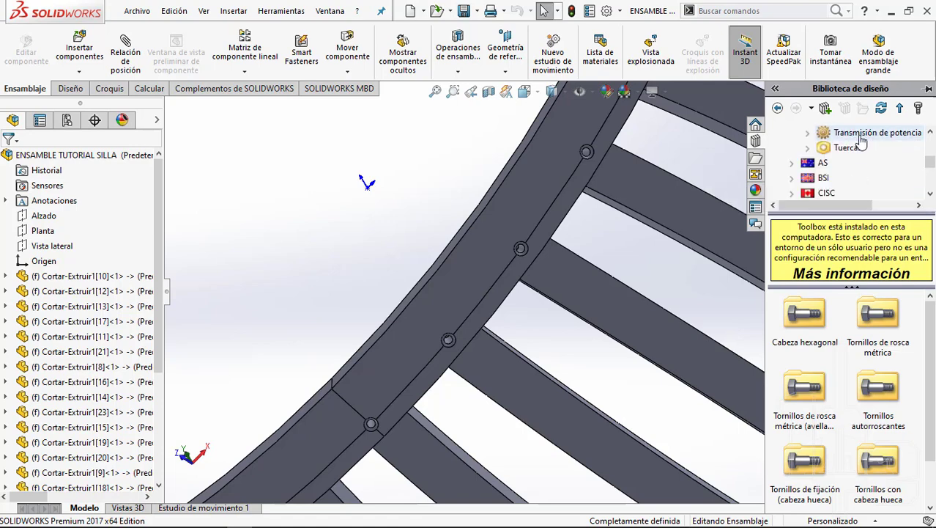
pyautogui.scroll(3, 854, 165)
pyautogui.click(863, 194)
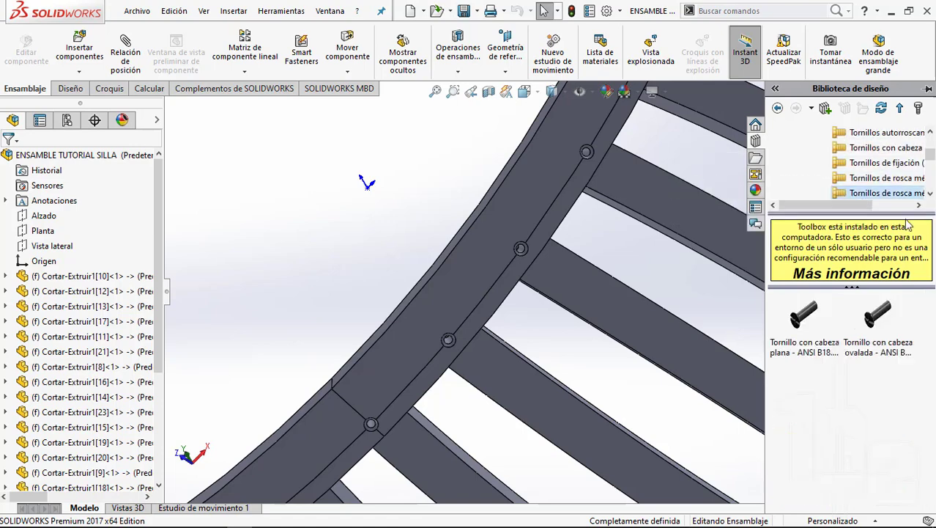
# Step: Drop a flat-head machine screw into a countersunk hole on the curved rail
pyautogui.moveTo(791, 356); pyautogui.dragTo(465, 381)
pyautogui.scroll(-5, 464, 381)
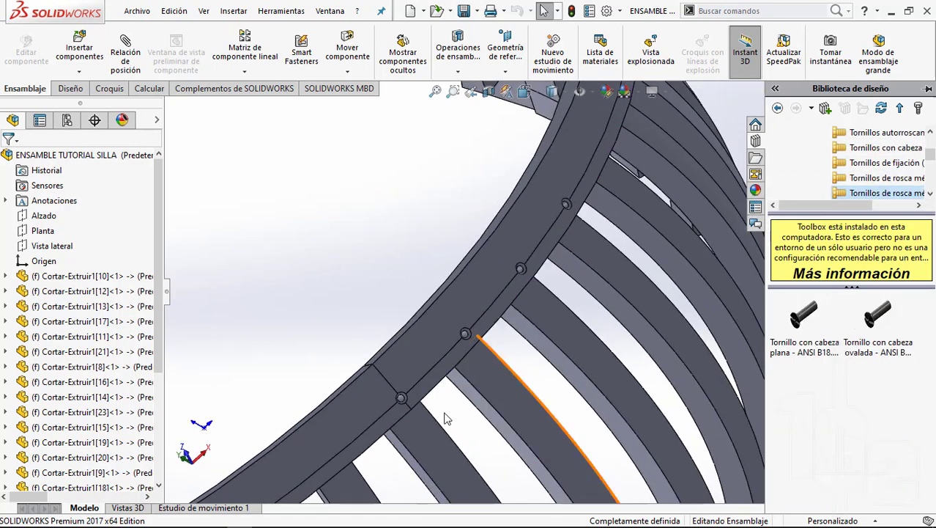
pyautogui.moveTo(389, 358)
pyautogui.mouseDown(button='middle')
pyautogui.moveTo(443, 372)
pyautogui.moveTo(431, 363)
pyautogui.mouseUp(button='middle')
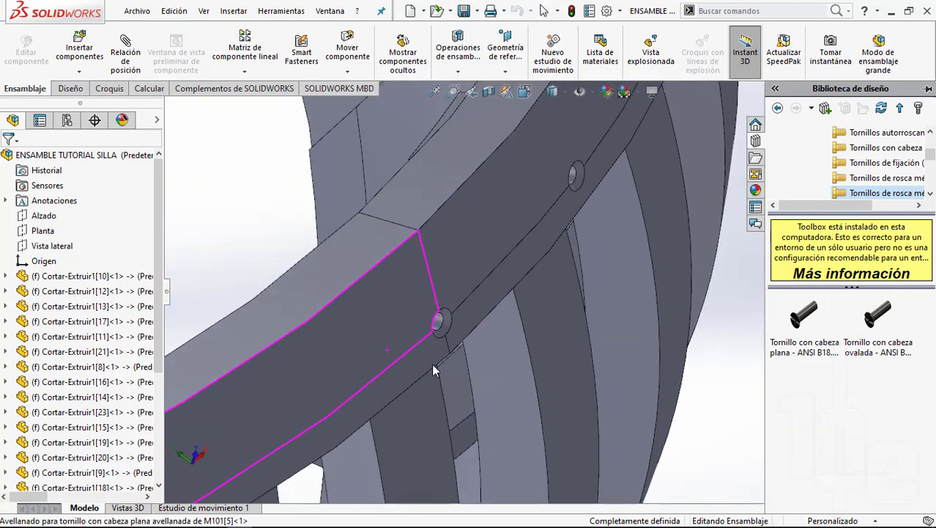
pyautogui.scroll(-3, 432, 363)
pyautogui.moveTo(805, 314); pyautogui.dragTo(455, 318)
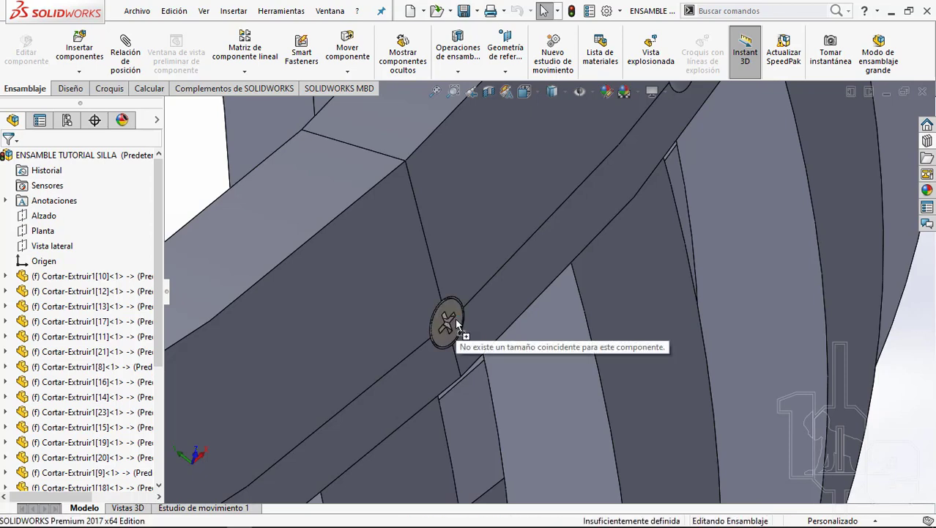
# Step: Seat the screw in the countersunk hole and size it M10 with a 65 length
pyautogui.moveTo(455, 318); pyautogui.dragTo(475, 315)
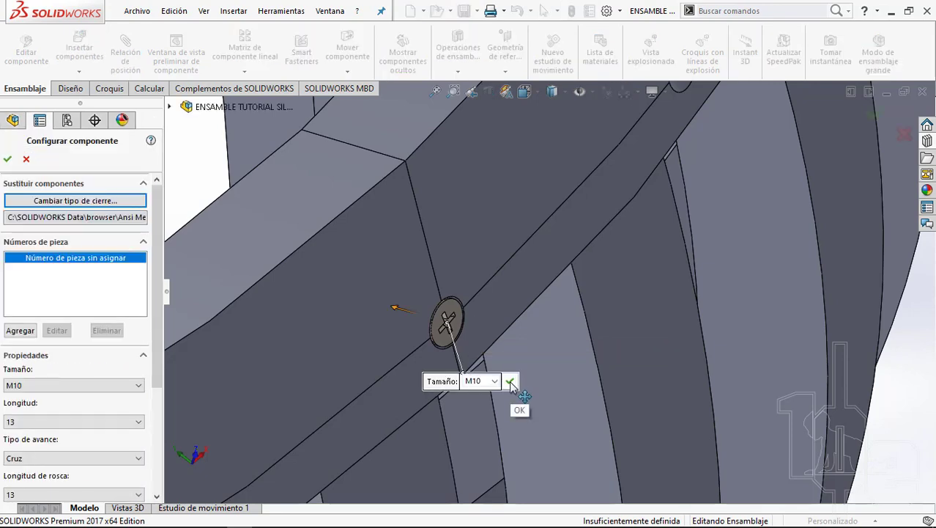
pyautogui.click(509, 381)
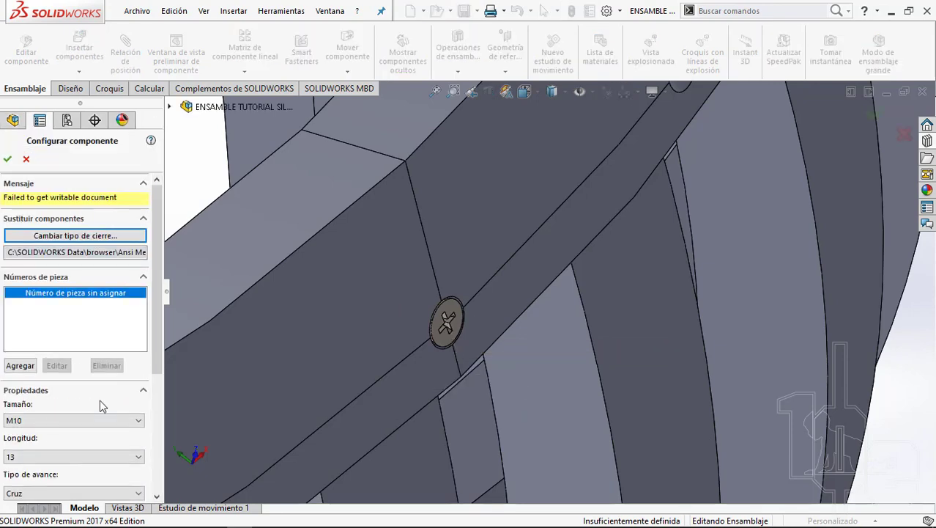
pyautogui.click(44, 458)
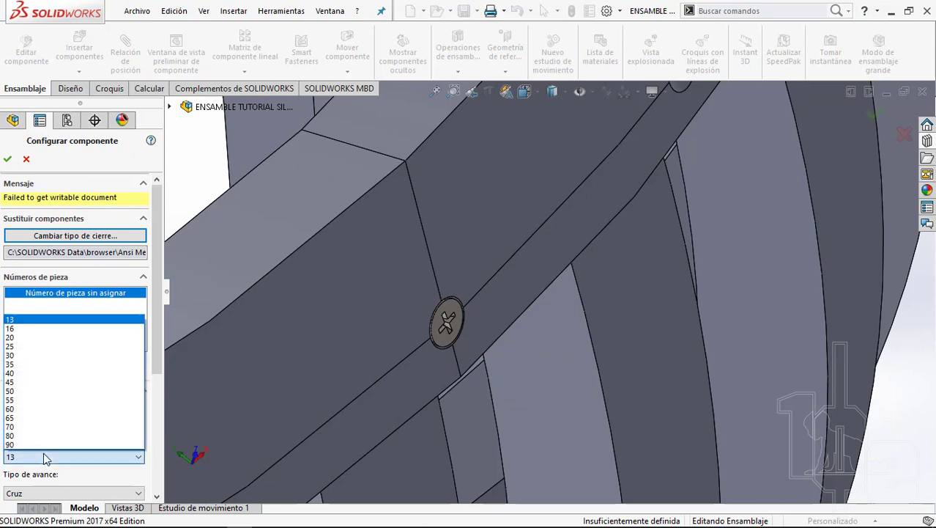
pyautogui.click(14, 416)
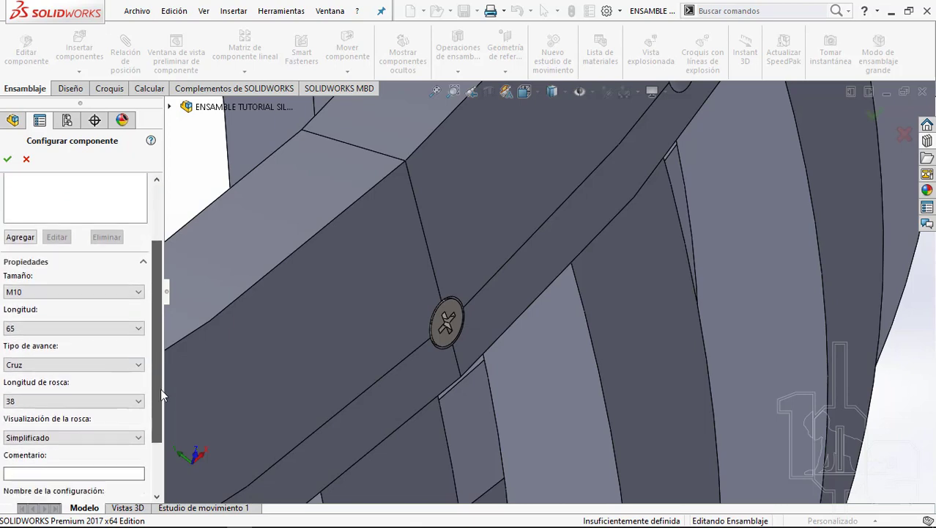
# Step: Try the Ranurado drive, revert to Cruz, and keep 38 thread length with Simplificado display
pyautogui.click(33, 324)
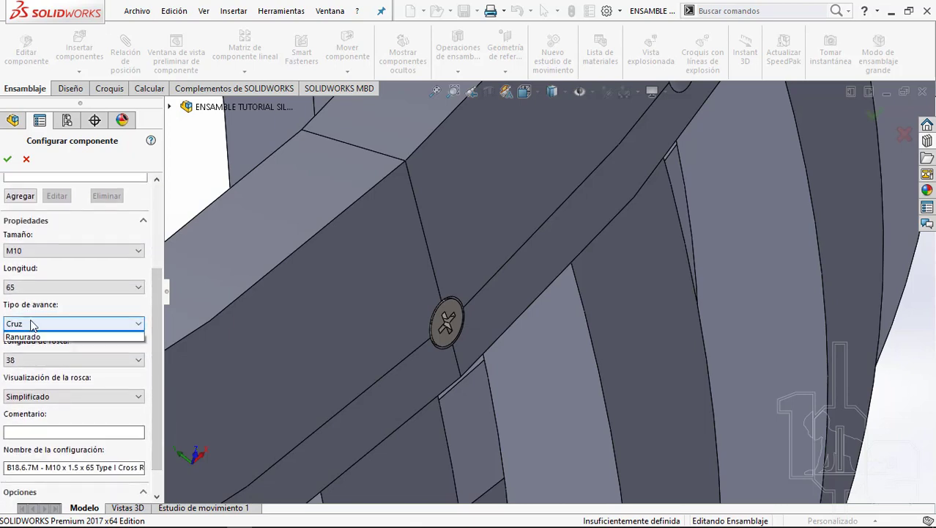
pyautogui.click(28, 345)
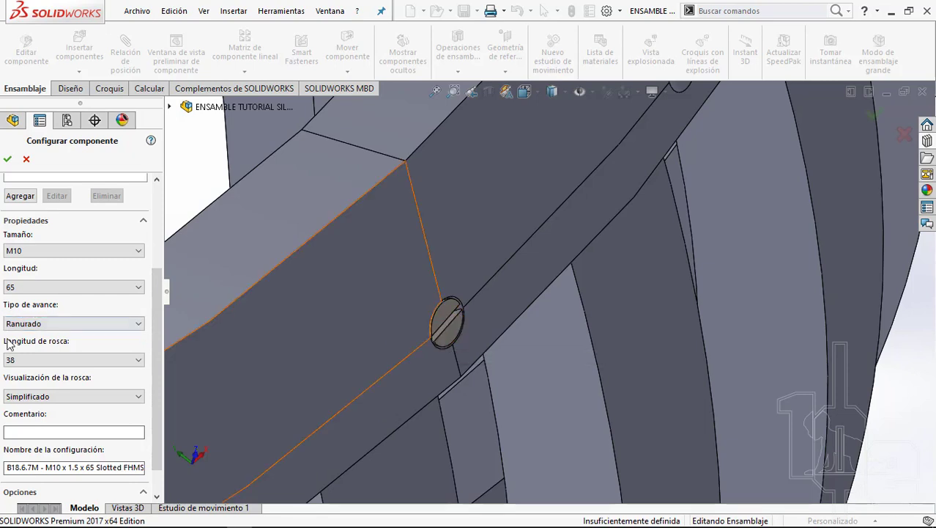
pyautogui.click(45, 327)
pyautogui.click(46, 333)
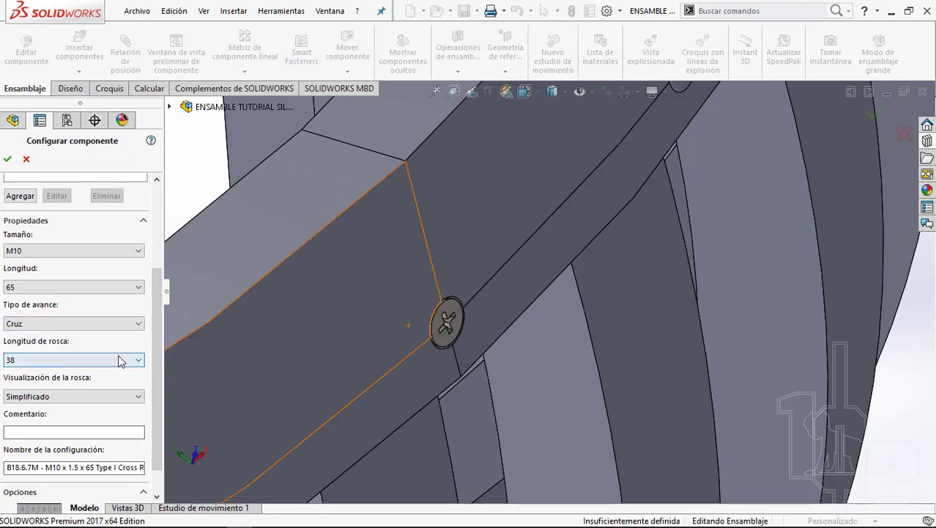
pyautogui.click(121, 361)
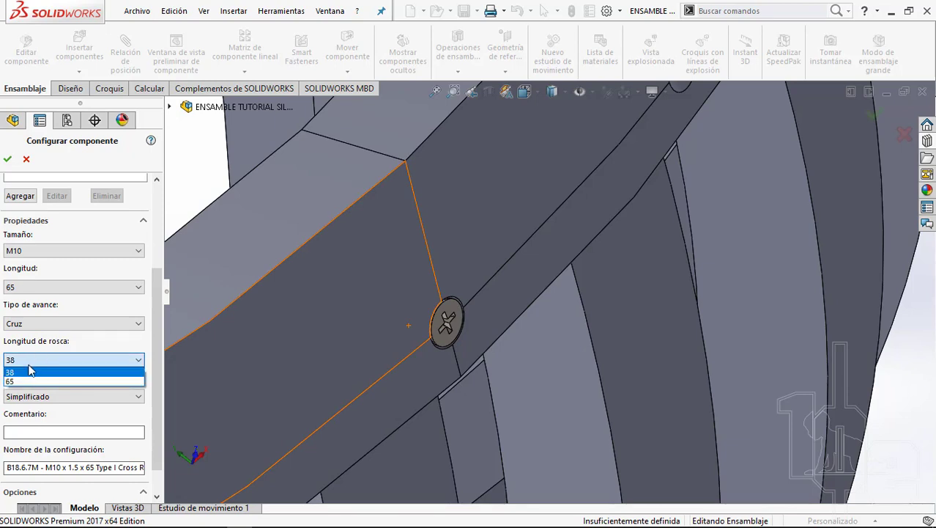
pyautogui.click(162, 334)
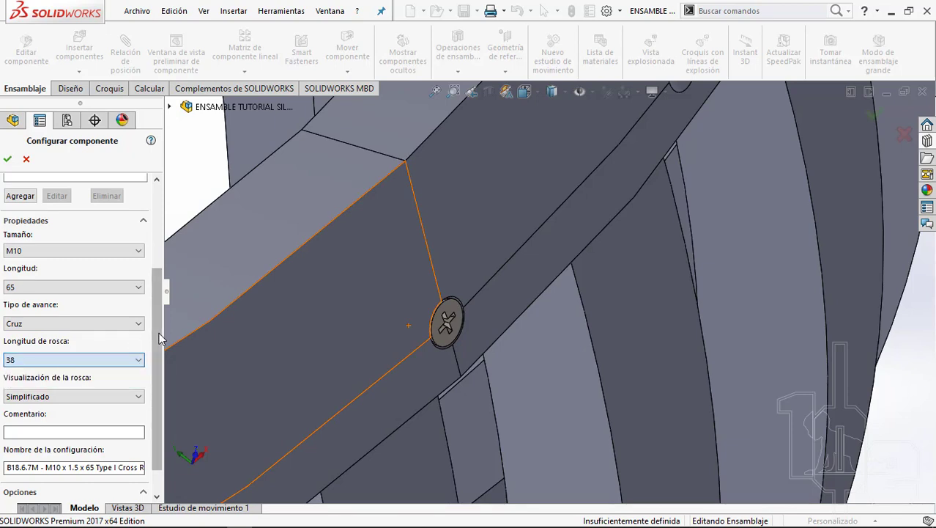
pyautogui.click(64, 405)
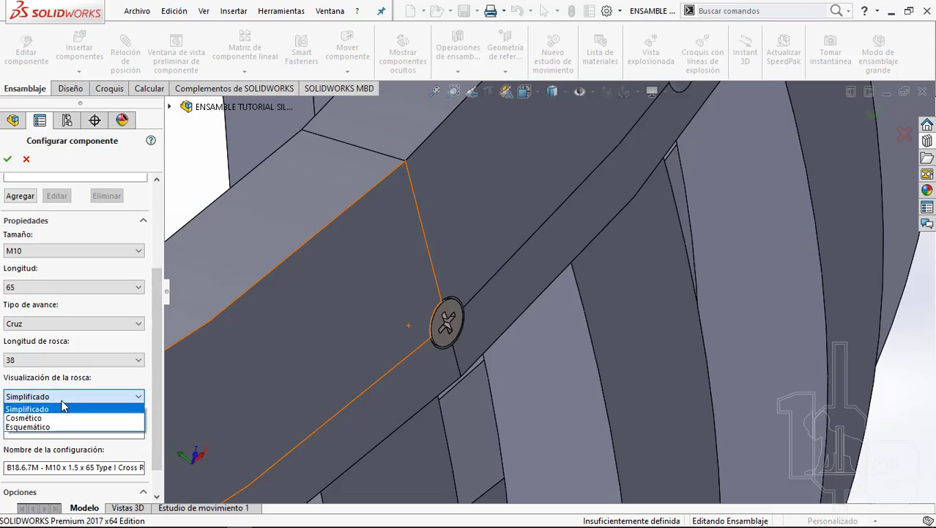
pyautogui.click(64, 408)
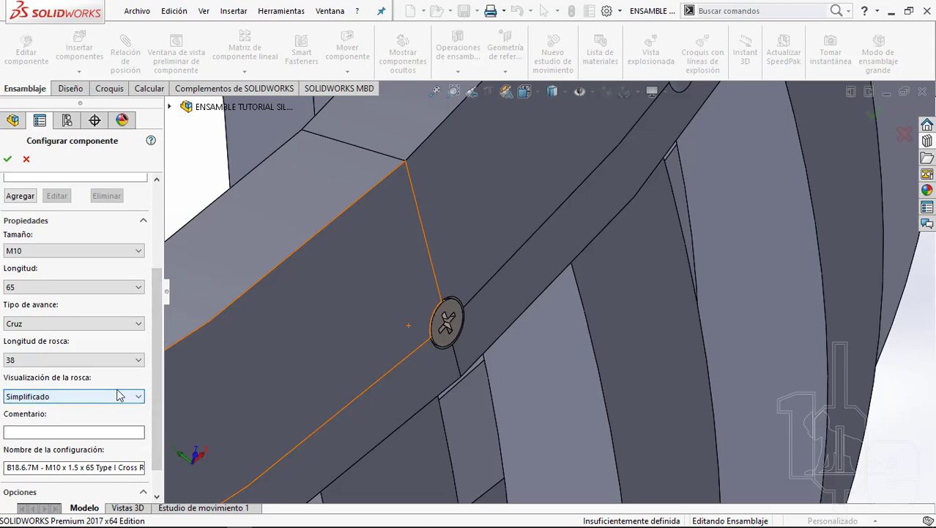
pyautogui.click(133, 396)
pyautogui.click(132, 396)
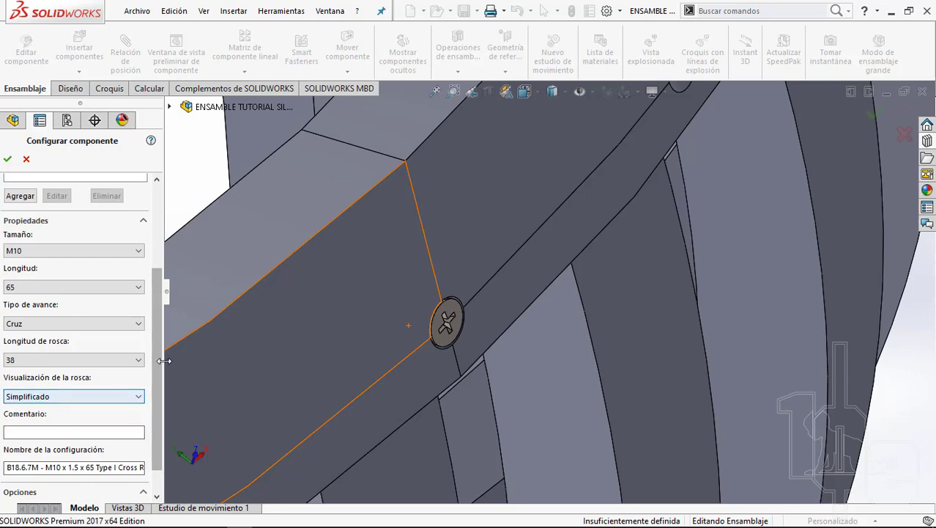
# Step: Orbit and zoom around the inserted M10 × 65 Cruz screw to inspect its seating
pyautogui.moveTo(159, 368)
pyautogui.mouseDown()
pyautogui.moveTo(160, 403)
pyautogui.moveTo(166, 289)
pyautogui.mouseUp()
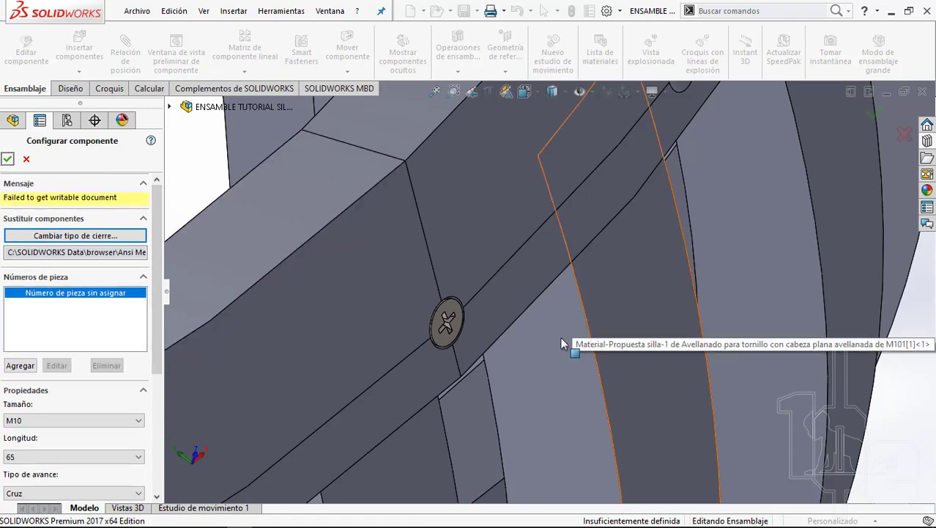
pyautogui.scroll(5, 403, 292)
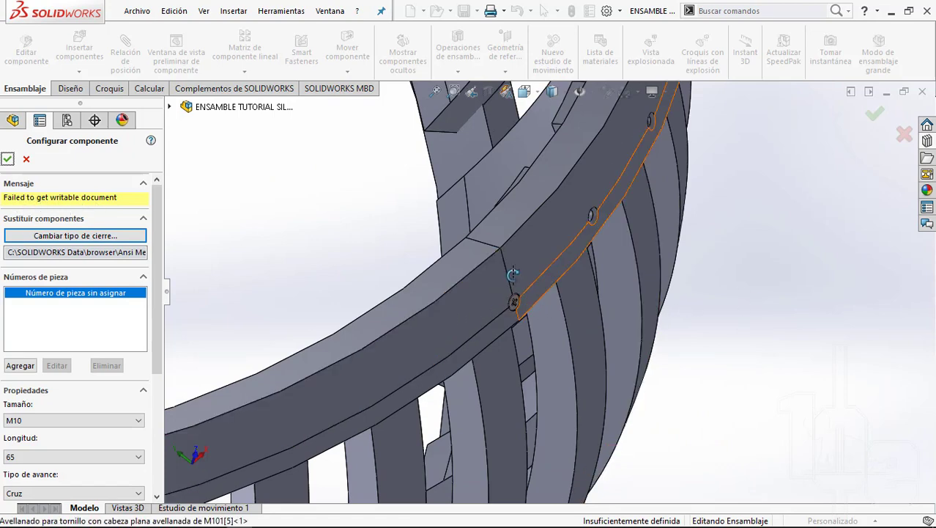
pyautogui.moveTo(517, 307)
pyautogui.mouseDown(button='middle')
pyautogui.moveTo(505, 299)
pyautogui.moveTo(542, 319)
pyautogui.mouseUp(button='middle')
pyautogui.scroll(-3, 542, 319)
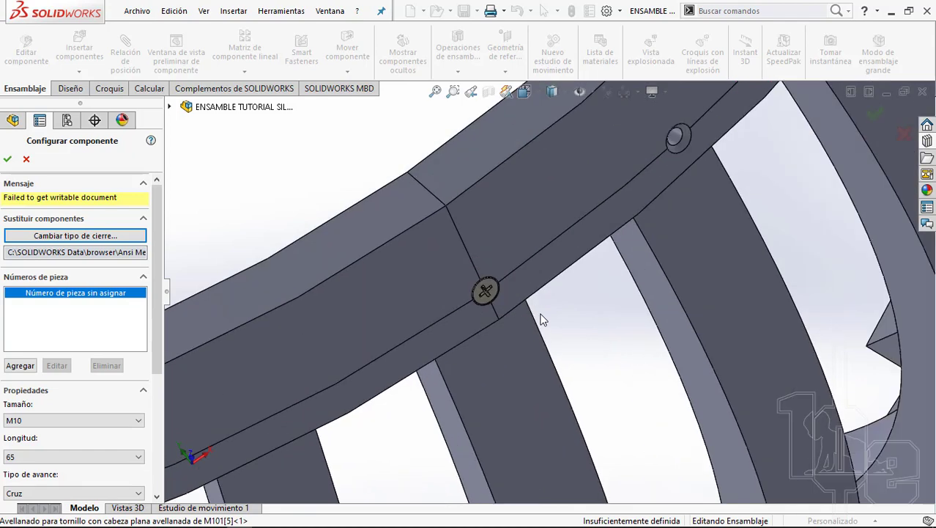
pyautogui.scroll(3, 556, 285)
pyautogui.scroll(-3, 549, 309)
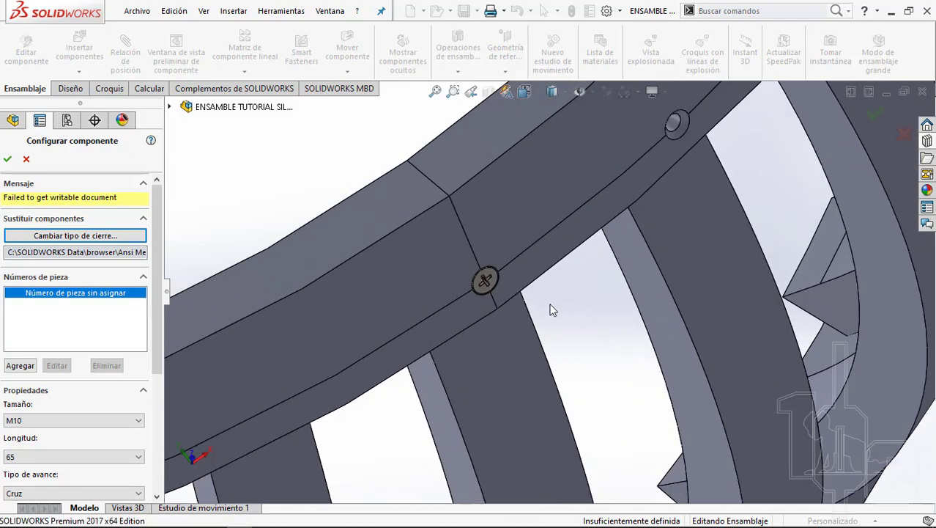
pyautogui.scroll(3, 551, 309)
pyautogui.scroll(2, 603, 245)
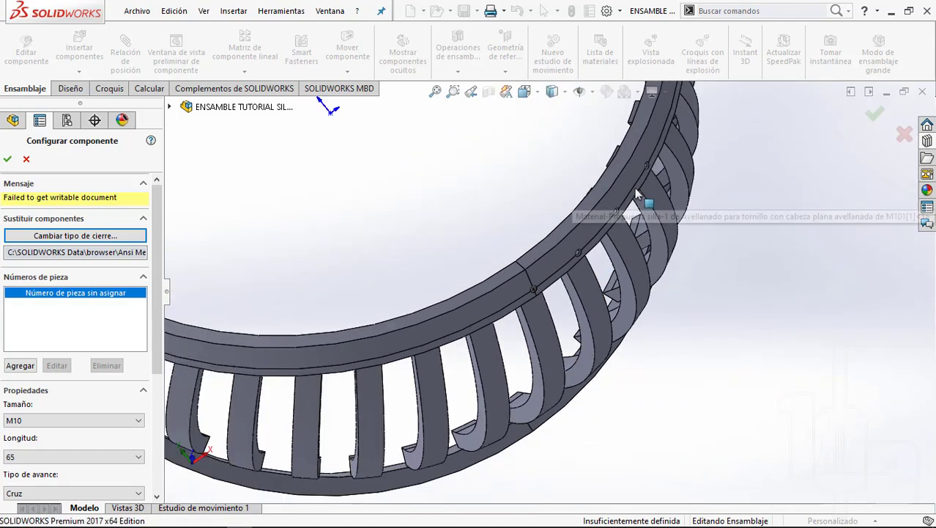
pyautogui.scroll(-2, 552, 331)
pyautogui.scroll(-3, 551, 331)
pyautogui.scroll(-2, 542, 350)
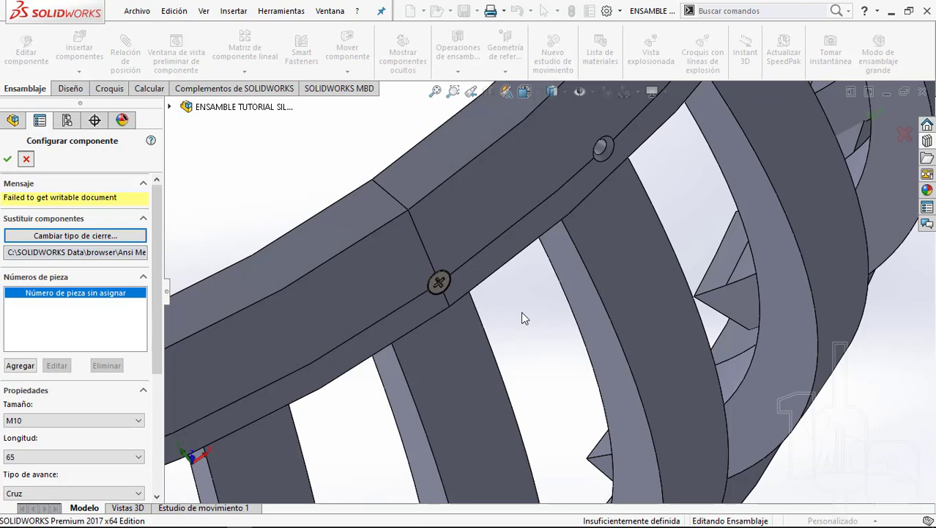
# Step: Close the Configurar componente settings and zoom to check the seated screw in the rail
pyautogui.press('Escape')
pyautogui.scroll(4, 512, 272)
pyautogui.scroll(-3, 546, 302)
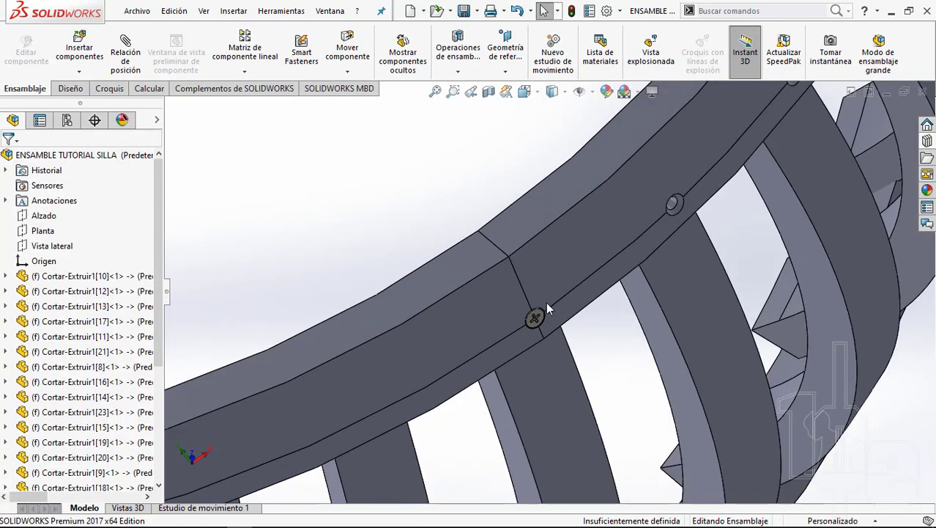
pyautogui.scroll(-2, 546, 302)
pyautogui.scroll(1, 546, 302)
pyautogui.scroll(1, 546, 302)
pyautogui.scroll(-3, 543, 298)
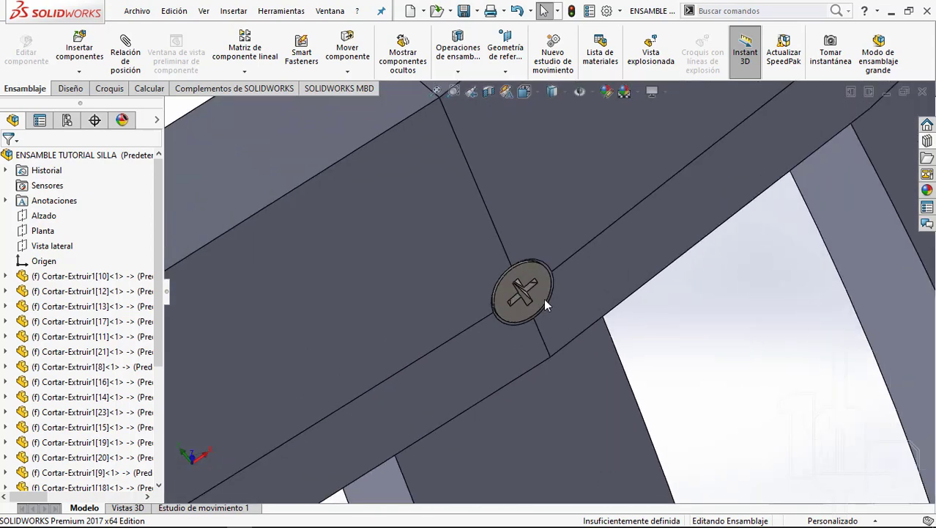
pyautogui.scroll(-1, 548, 293)
pyautogui.scroll(2, 579, 319)
pyautogui.scroll(3, 578, 322)
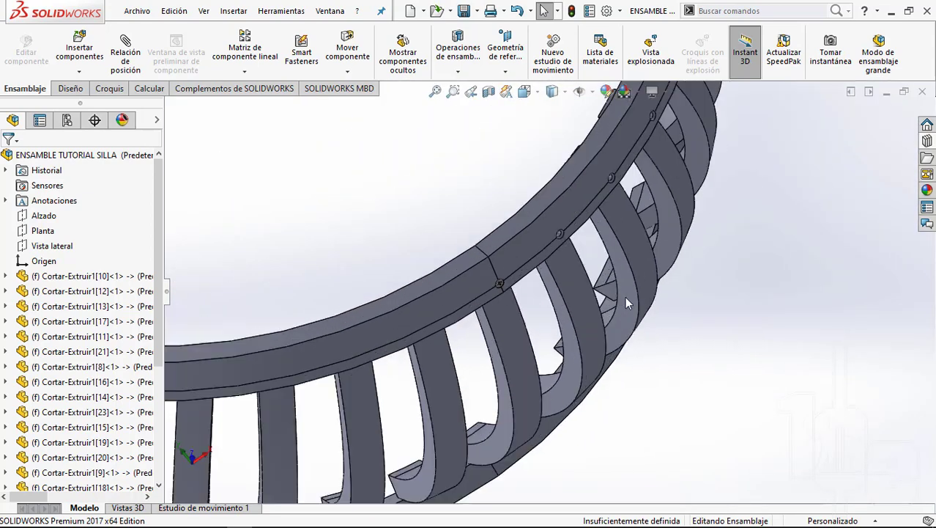
pyautogui.scroll(-3, 486, 296)
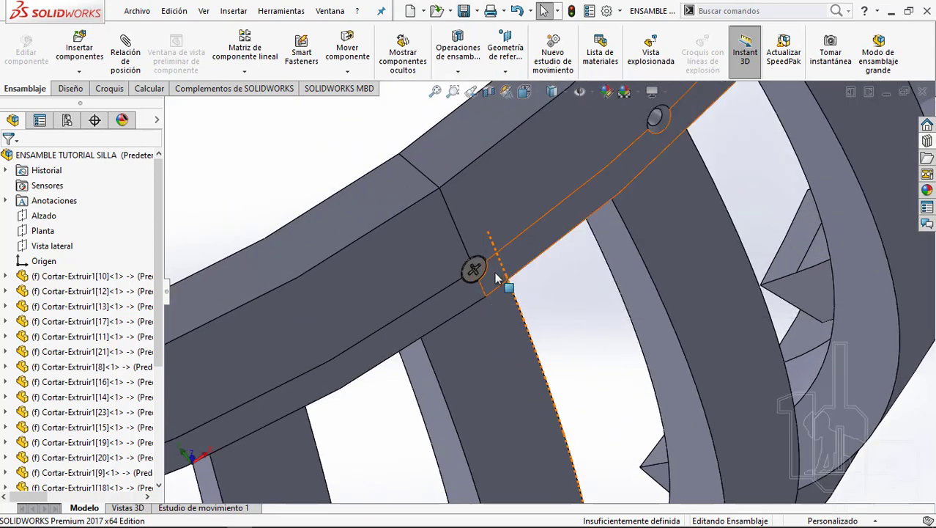
pyautogui.scroll(2, 501, 273)
pyautogui.scroll(-1, 497, 275)
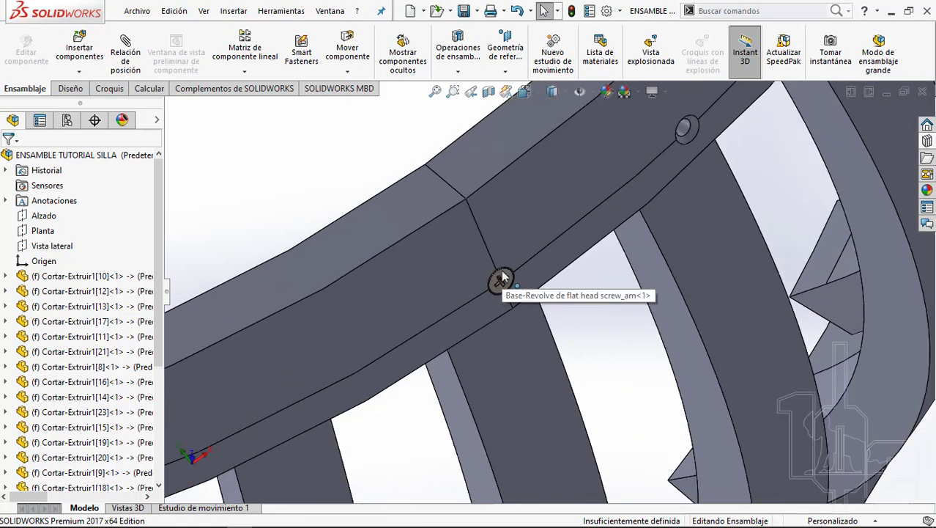
# Step: Ctrl-drag a copy of the flat-head screw beside the frame, retrying once, and deselect it
pyautogui.moveTo(502, 277); pyautogui.dragTo(599, 288)
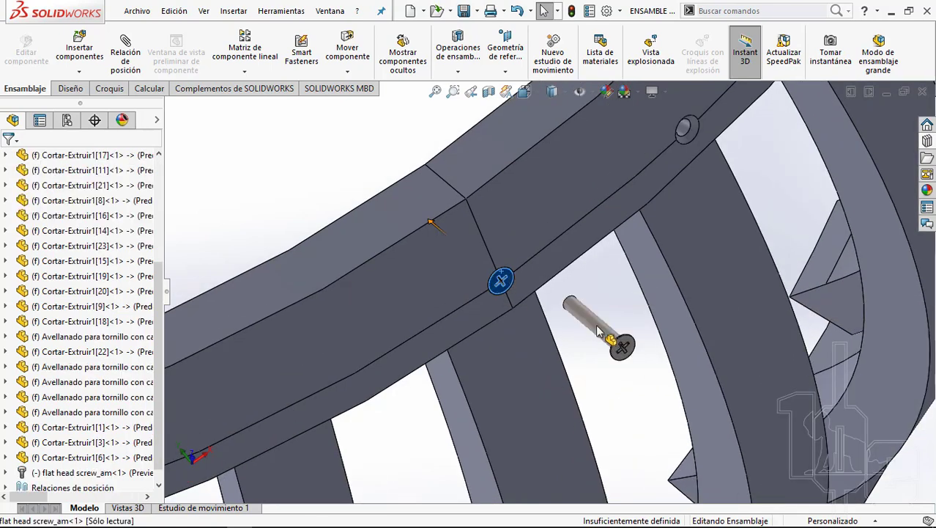
pyautogui.hotkey('ctrl', 'z')
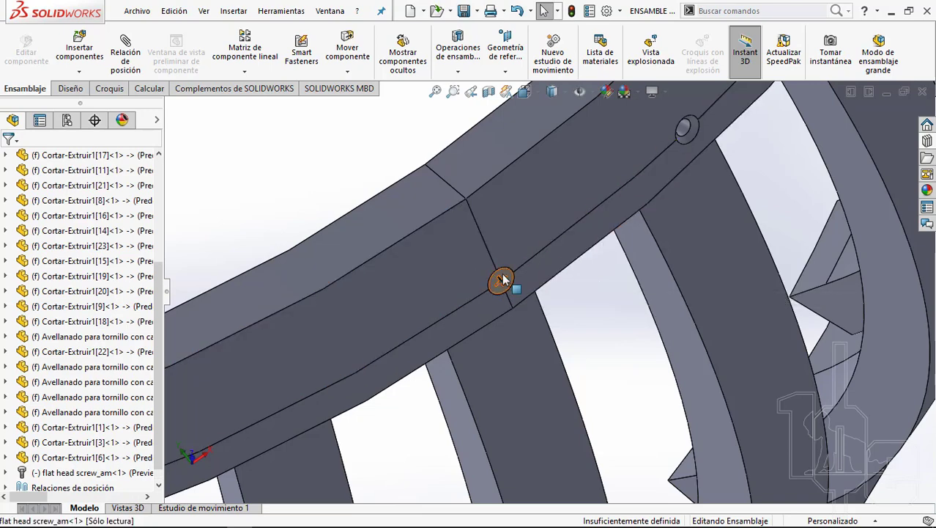
pyautogui.moveTo(511, 282); pyautogui.dragTo(602, 319)
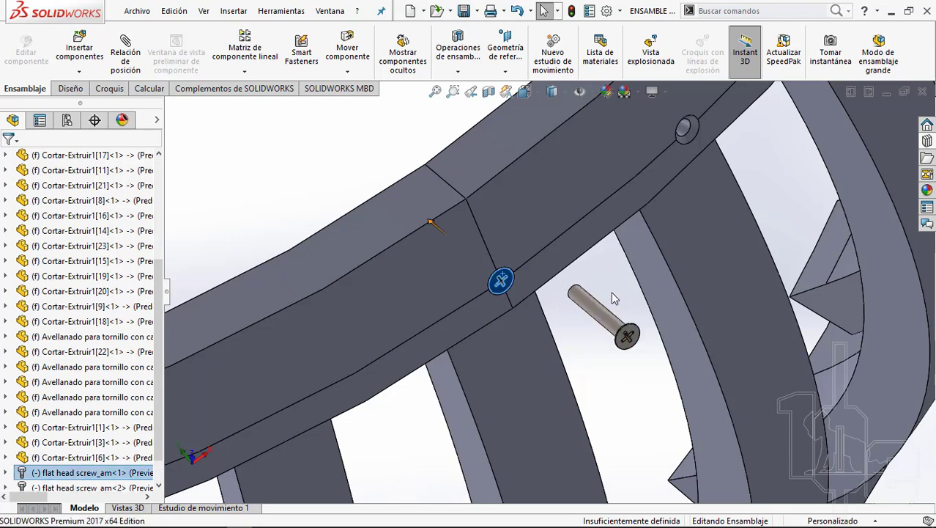
pyautogui.click(613, 299)
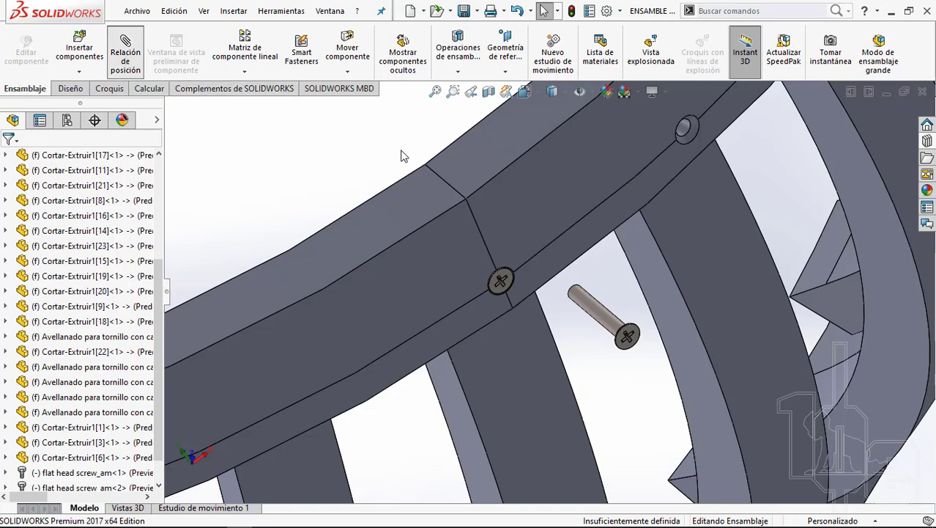
# Step: Mate the new screw's shank concentric with the countersunk hole, flipped so the head faces outward
pyautogui.click(586, 302)
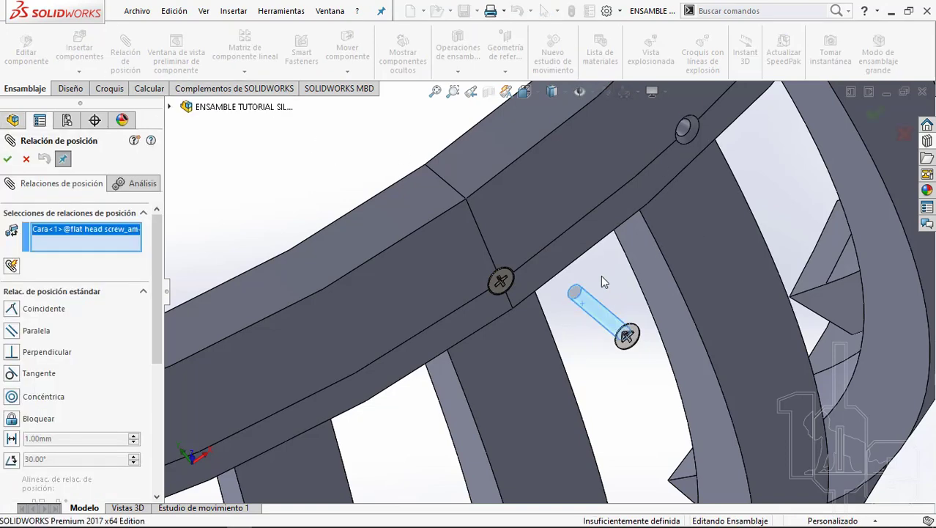
pyautogui.scroll(3, 616, 260)
pyautogui.scroll(-5, 601, 229)
pyautogui.scroll(-4, 582, 234)
pyautogui.click(578, 234)
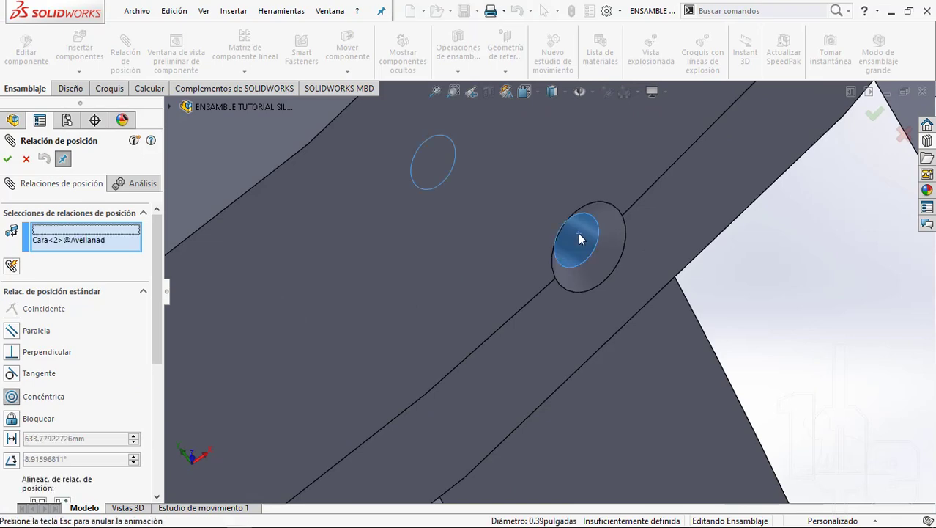
pyautogui.scroll(3, 579, 233)
pyautogui.scroll(3, 578, 233)
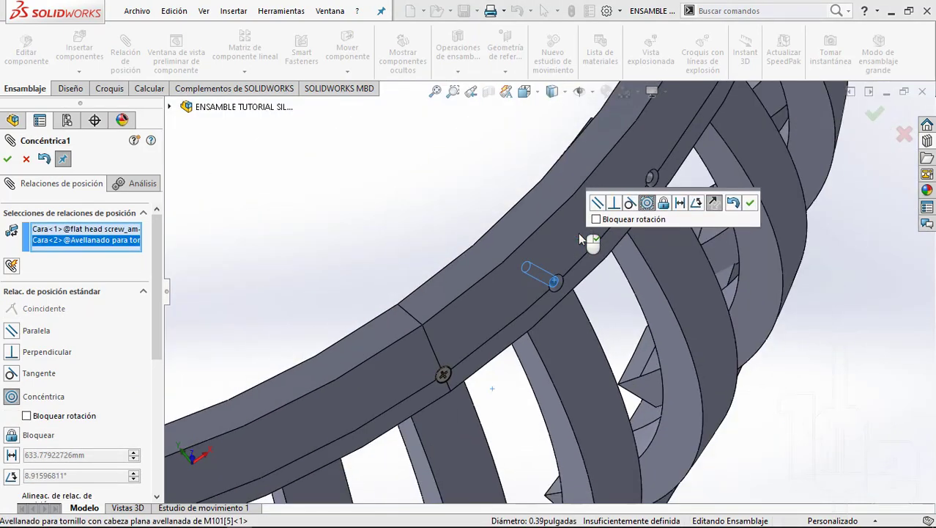
pyautogui.scroll(2, 579, 233)
pyautogui.scroll(1, 578, 233)
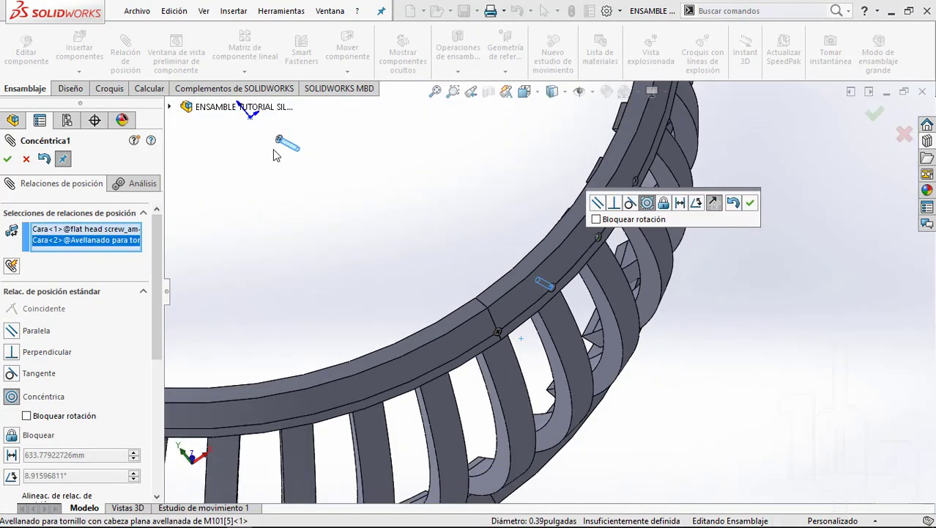
pyautogui.scroll(-3, 279, 158)
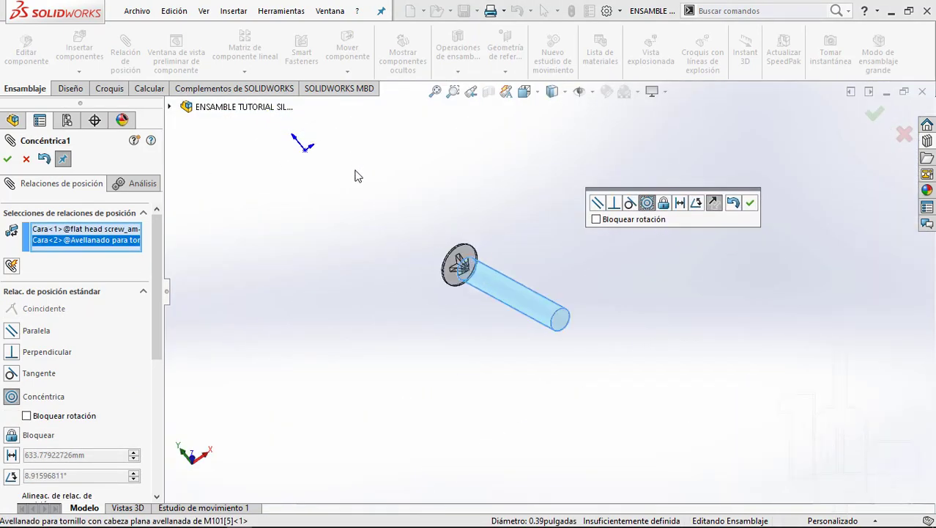
pyautogui.click(713, 202)
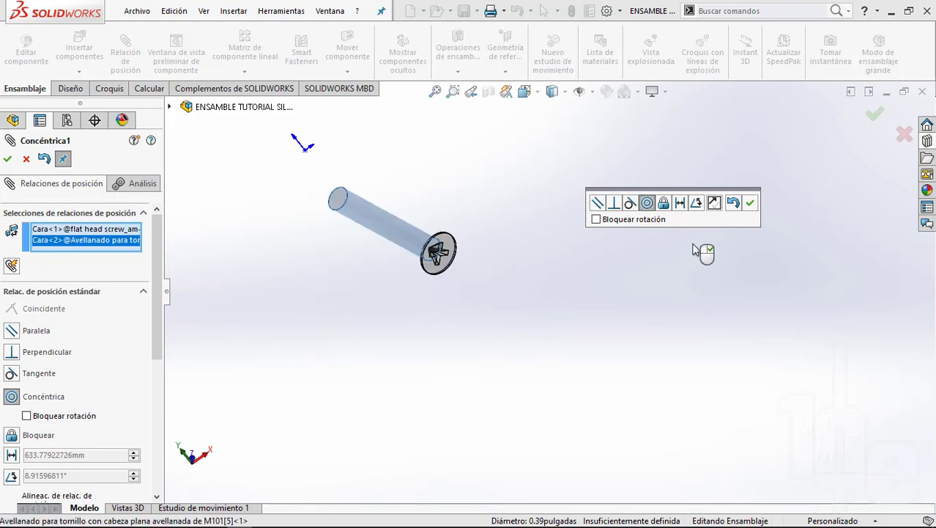
pyautogui.click(752, 205)
# Step: Mate the screw head's underside coincident with the hole's countersink face and finish mating
pyautogui.scroll(-5, 384, 288)
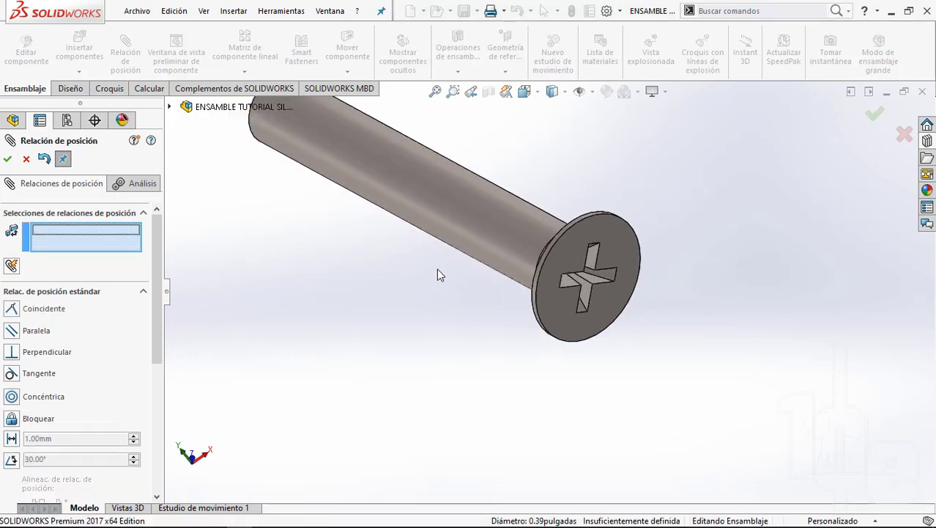
pyautogui.moveTo(439, 272)
pyautogui.mouseDown(button='middle')
pyautogui.moveTo(481, 320)
pyautogui.moveTo(661, 265)
pyautogui.mouseUp(button='middle')
pyautogui.click(661, 265)
pyautogui.scroll(8, 641, 260)
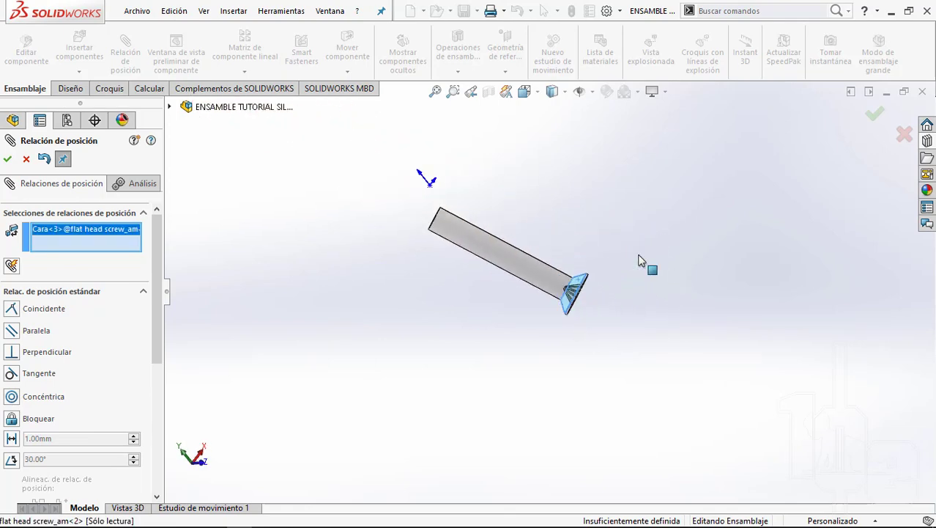
pyautogui.moveTo(661, 374); pyautogui.dragTo(513, 293, button='middle')
pyautogui.scroll(-5, 513, 293)
pyautogui.scroll(-4, 513, 293)
pyautogui.scroll(-4, 500, 281)
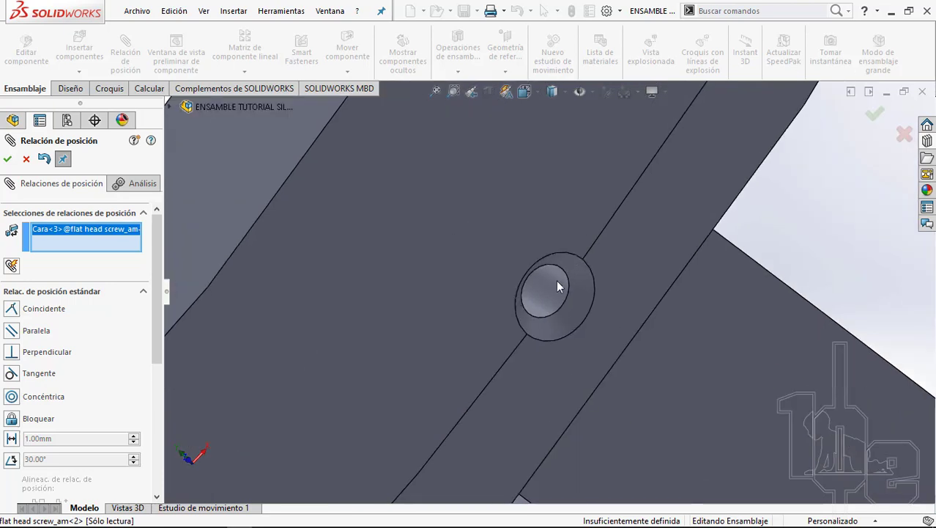
pyautogui.click(574, 271)
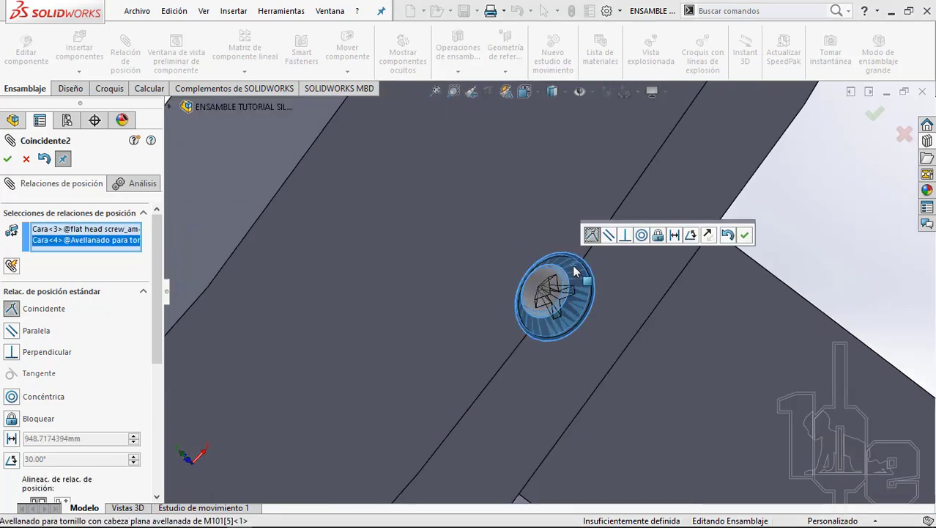
pyautogui.rightClick(574, 268)
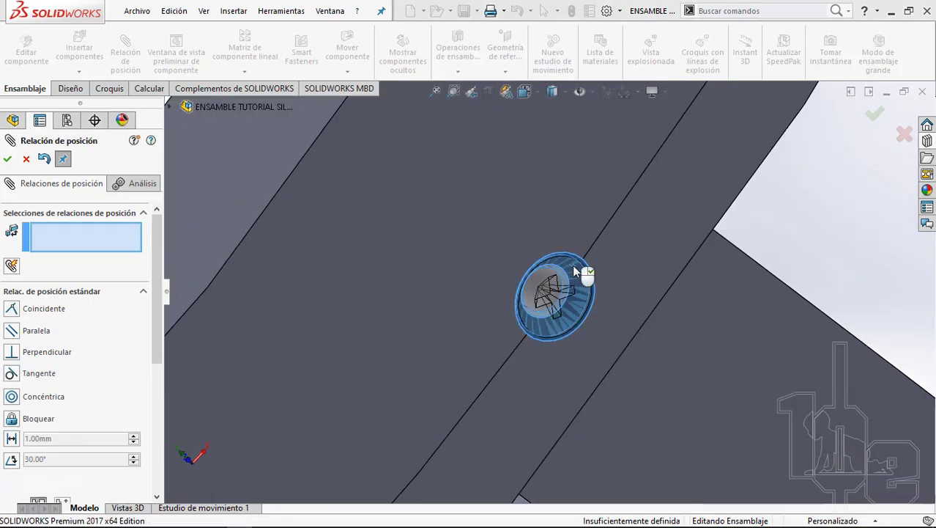
pyautogui.click(9, 162)
pyautogui.scroll(3, 417, 274)
# Step: Turn the chair ring to another section and open the Matriz de componente lineal dropdown
pyautogui.scroll(3, 534, 282)
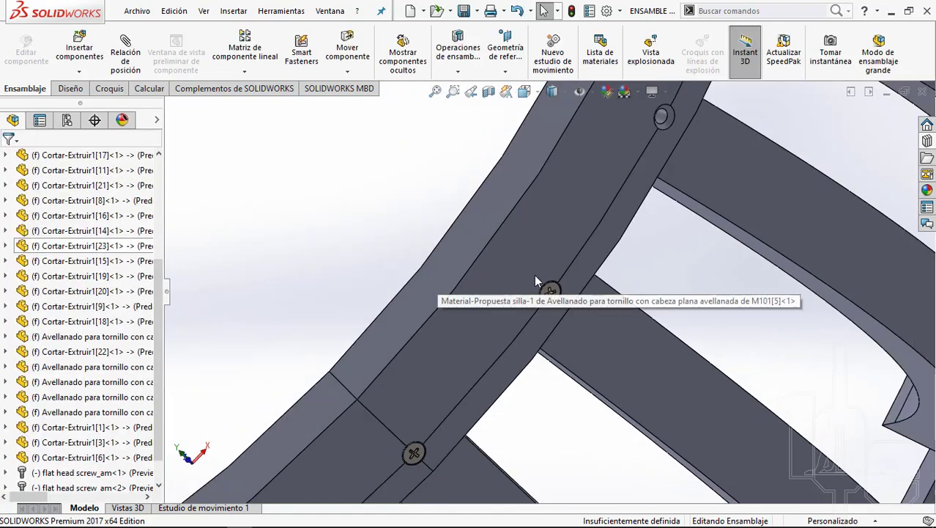
pyautogui.scroll(5, 535, 277)
pyautogui.moveTo(376, 184)
pyautogui.mouseDown(button='middle')
pyautogui.moveTo(226, 203)
pyautogui.moveTo(272, 247)
pyautogui.mouseUp(button='middle')
pyautogui.scroll(-5, 496, 377)
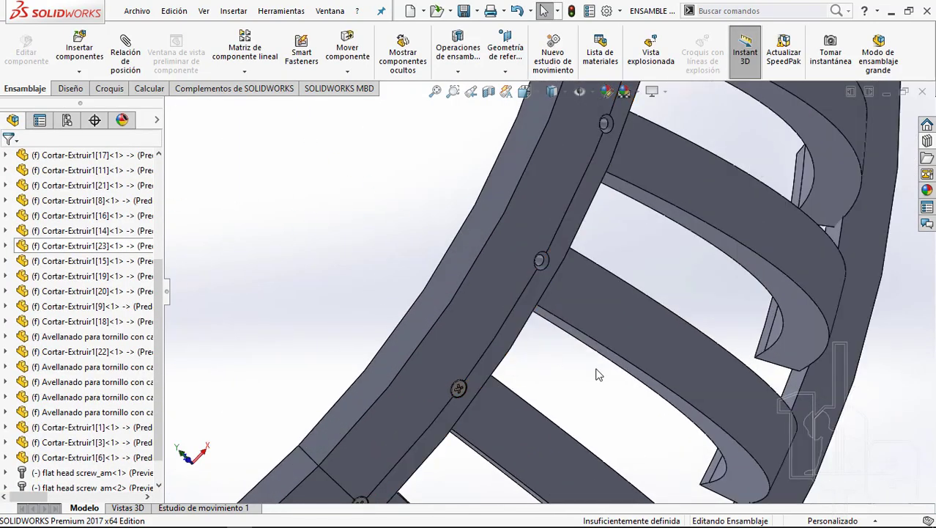
pyautogui.scroll(3, 597, 373)
pyautogui.scroll(3, 600, 375)
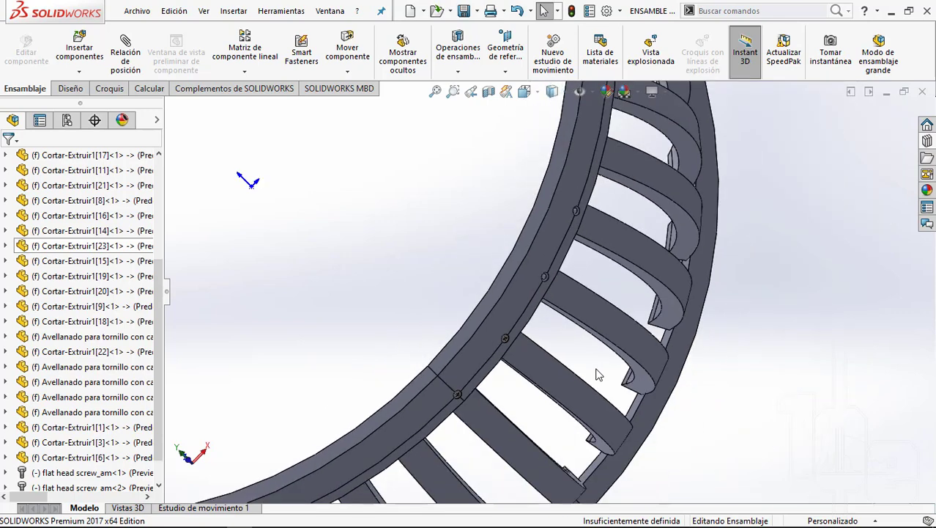
pyautogui.scroll(-2, 590, 312)
pyautogui.scroll(3, 563, 296)
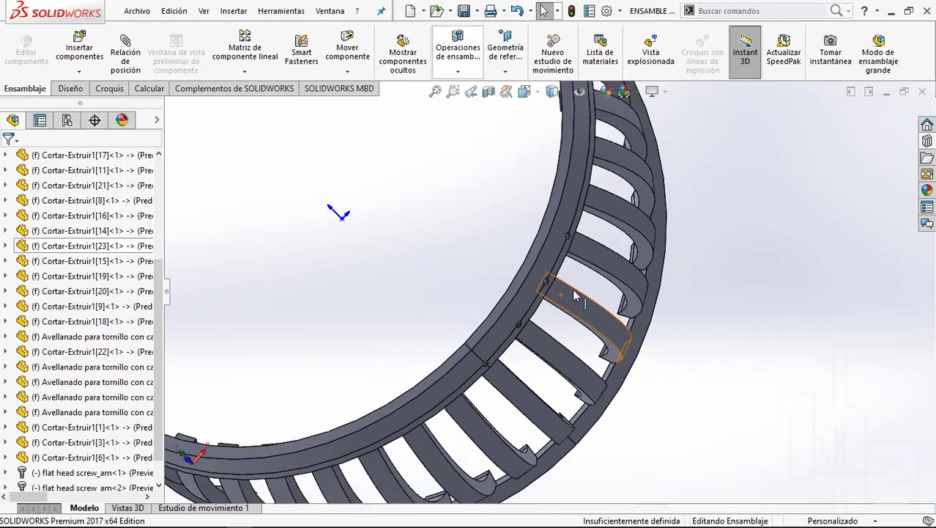
pyautogui.scroll(-3, 519, 326)
pyautogui.scroll(-3, 518, 325)
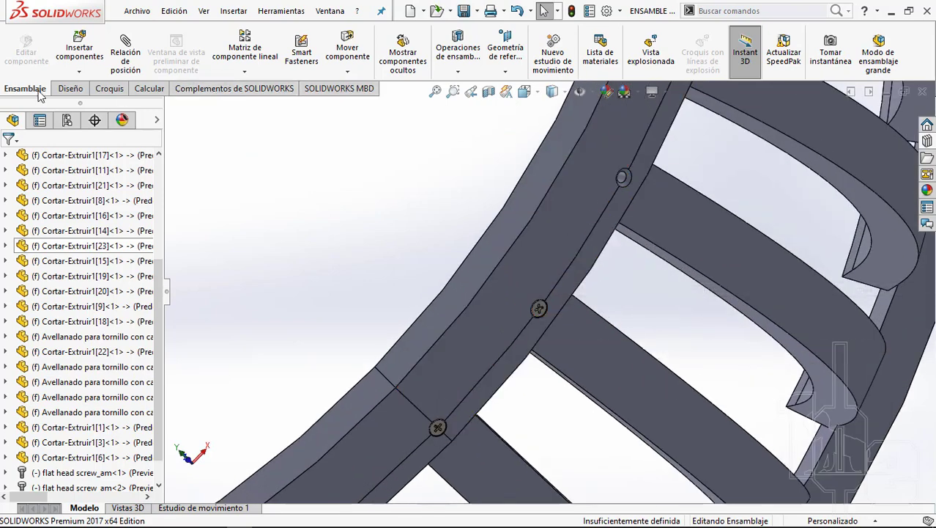
pyautogui.click(246, 74)
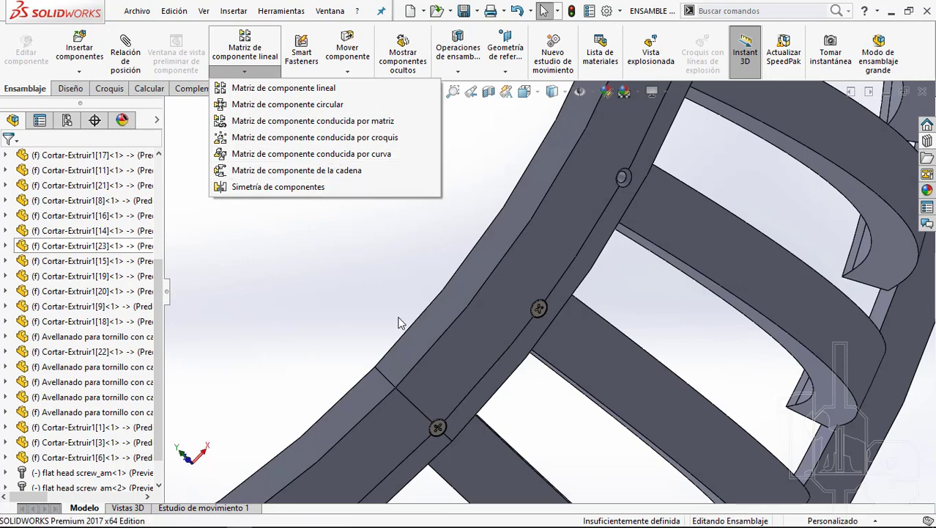
# Step: Dismiss the pattern list unused and select the rail's inner edge and long arc edge
pyautogui.click(359, 283)
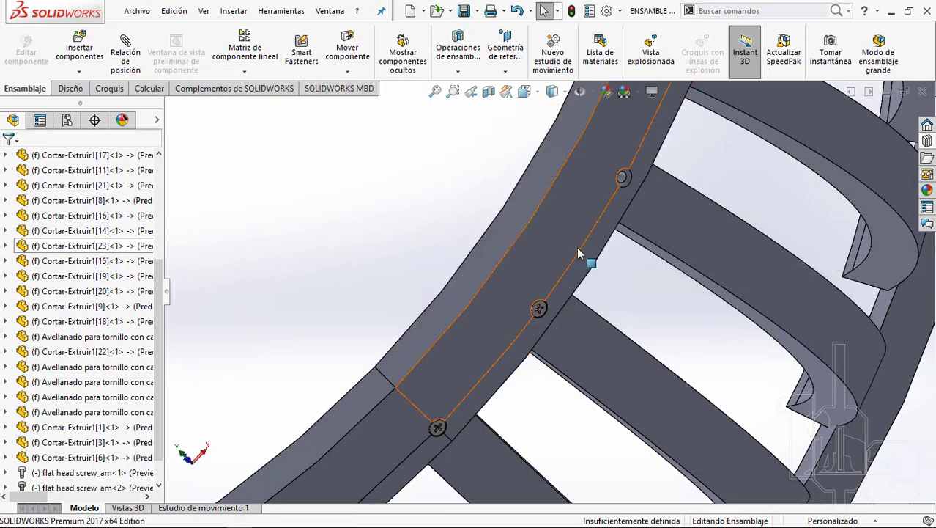
pyautogui.click(588, 252)
pyautogui.scroll(2, 586, 253)
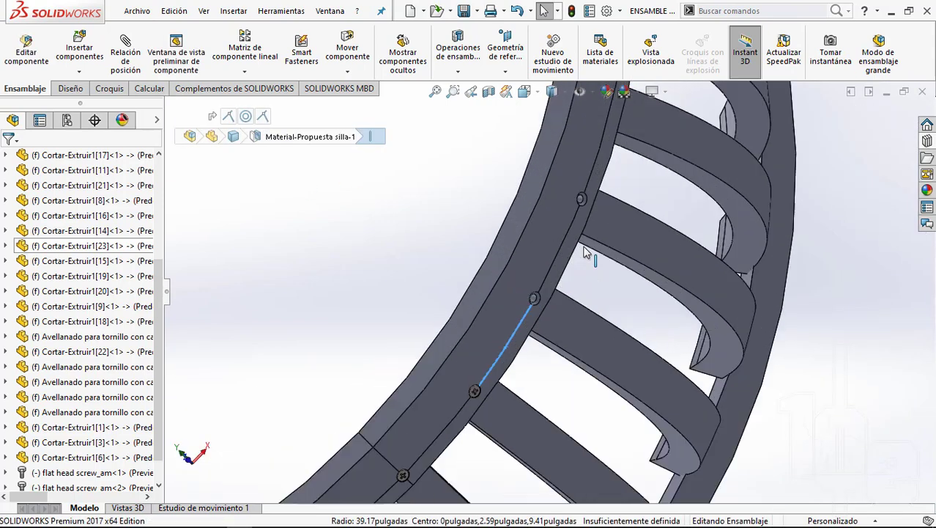
pyautogui.moveTo(586, 253); pyautogui.dragTo(546, 254, button='middle')
pyautogui.scroll(2, 548, 258)
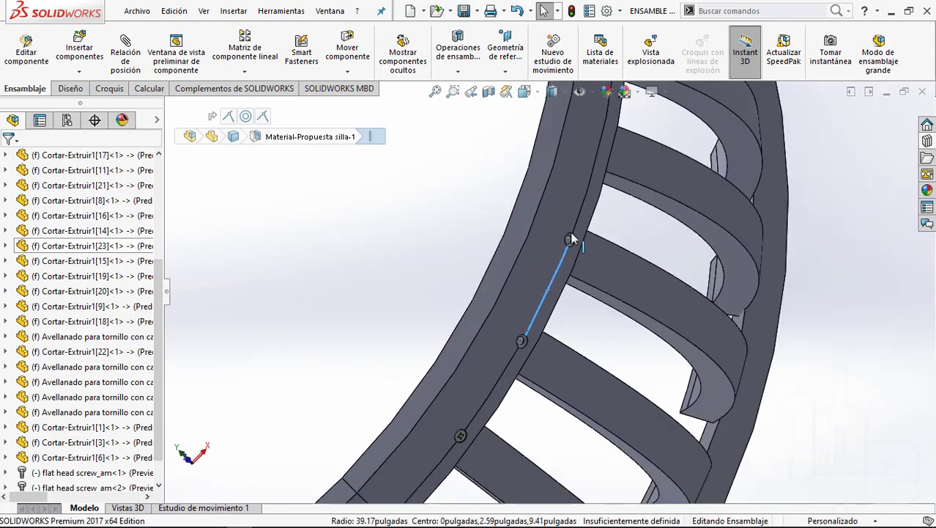
pyautogui.scroll(1, 557, 250)
pyautogui.click(586, 205)
pyautogui.scroll(2, 586, 205)
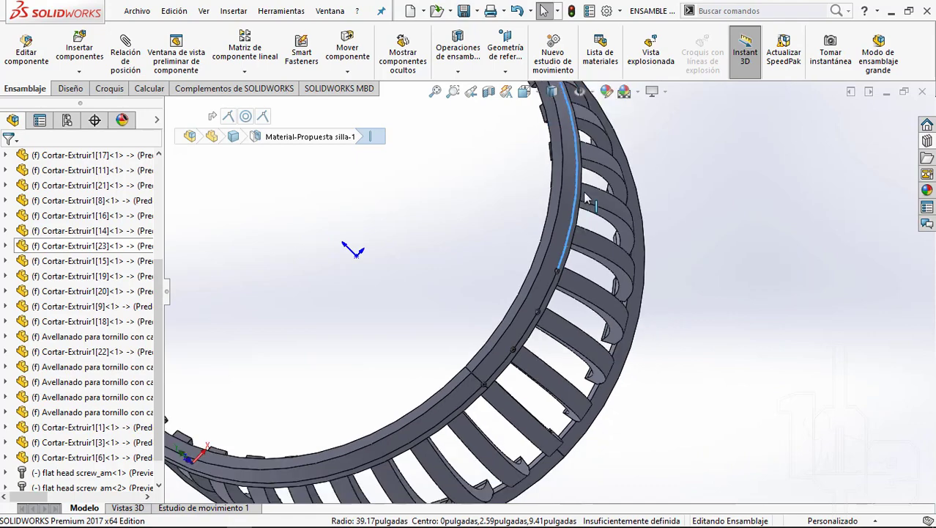
pyautogui.scroll(1, 586, 205)
# Step: Orbit and zoom around the ring to inspect the arc edge and screw holes
pyautogui.moveTo(586, 205); pyautogui.dragTo(557, 271, button='middle')
pyautogui.scroll(-4, 553, 277)
pyautogui.scroll(3, 554, 277)
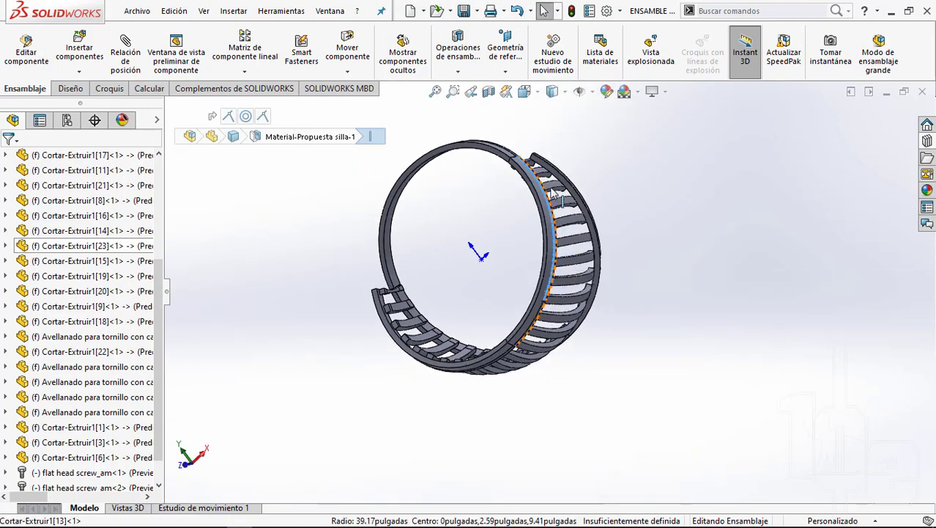
pyautogui.scroll(-3, 549, 286)
pyautogui.scroll(-1, 548, 294)
pyautogui.scroll(3, 548, 293)
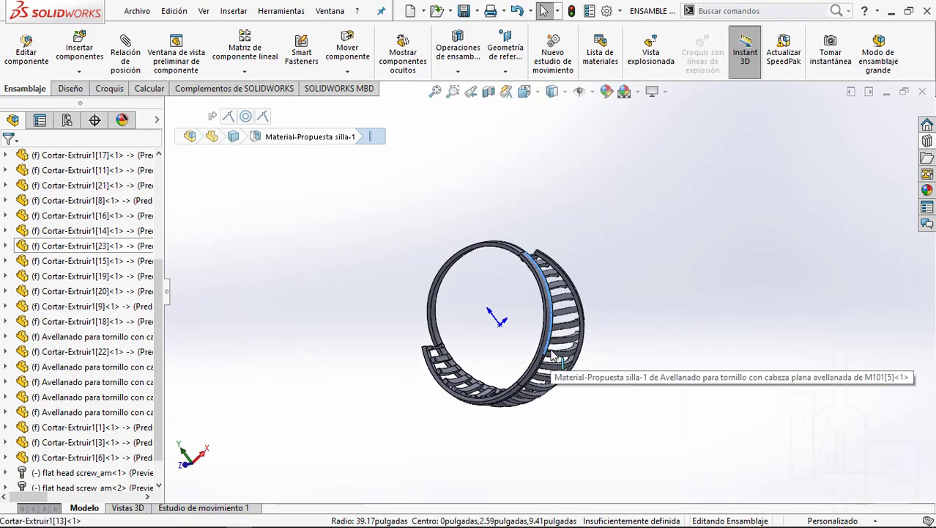
pyautogui.moveTo(548, 293); pyautogui.dragTo(542, 351, button='middle')
pyautogui.scroll(-2, 542, 352)
pyautogui.scroll(-3, 542, 363)
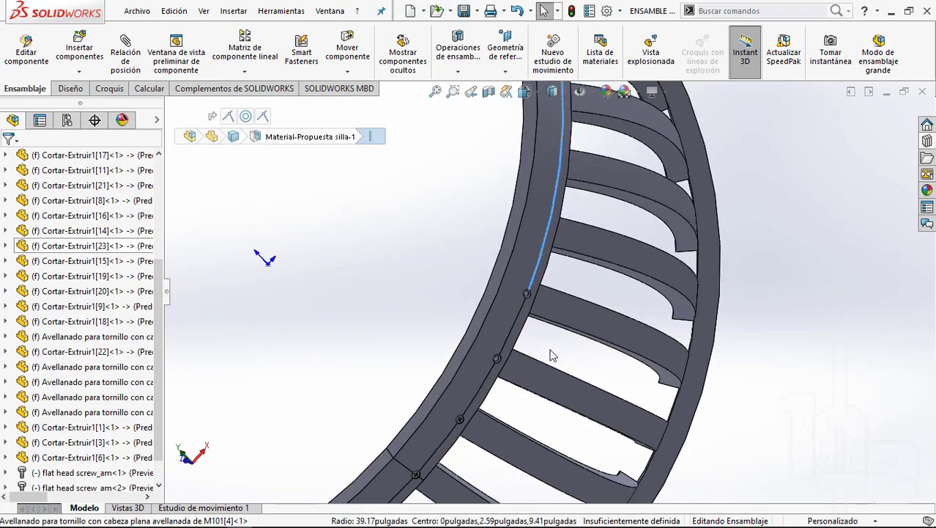
pyautogui.scroll(2, 531, 319)
pyautogui.scroll(3, 411, 286)
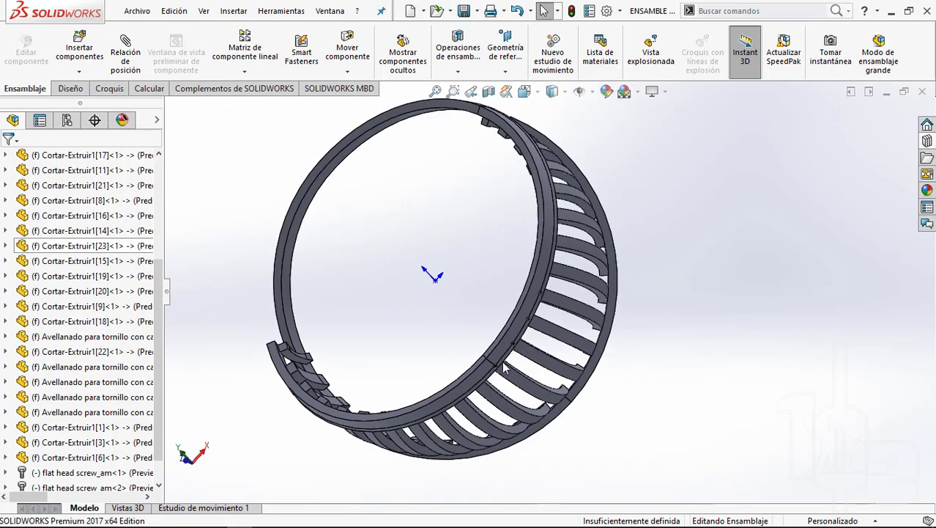
pyautogui.moveTo(411, 286)
pyautogui.mouseDown(button='middle')
pyautogui.moveTo(489, 359)
pyautogui.moveTo(583, 273)
pyautogui.mouseUp(button='middle')
pyautogui.scroll(-2, 489, 359)
pyautogui.scroll(-1, 582, 273)
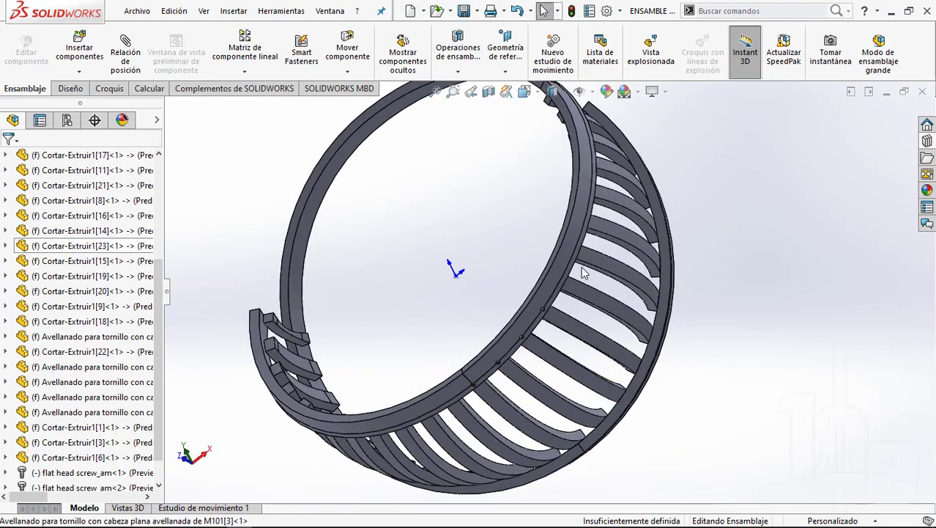
# Step: Select and clear a face on the ring's rim, then rotate the ring to face it
pyautogui.scroll(-1, 542, 290)
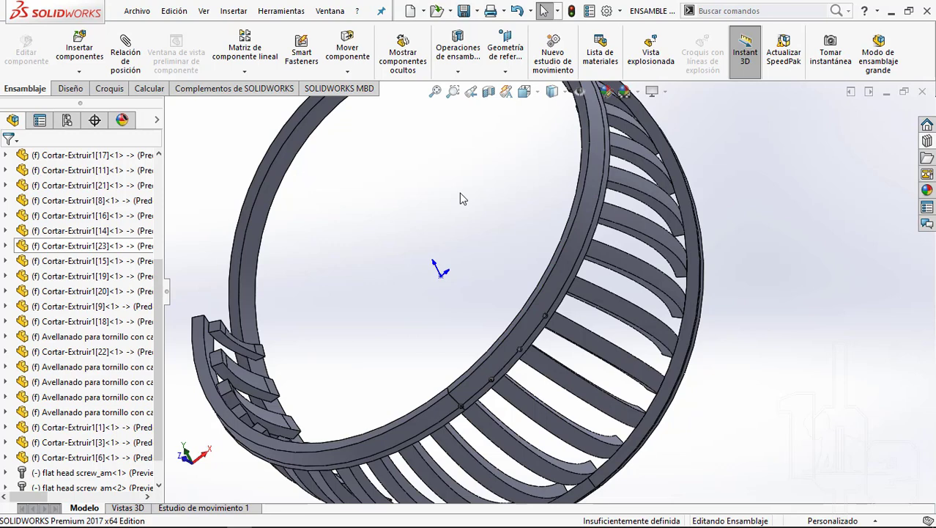
pyautogui.scroll(-5, 549, 268)
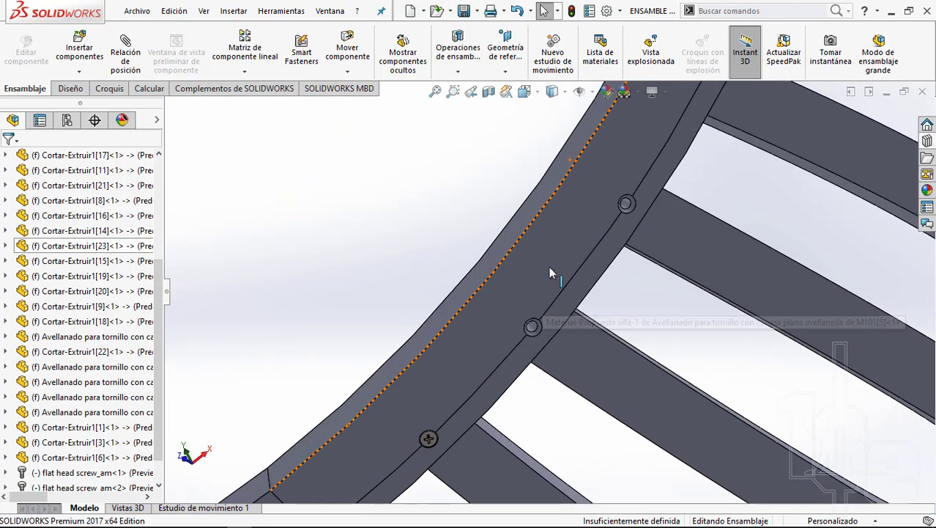
pyautogui.click(550, 264)
pyautogui.click(372, 265)
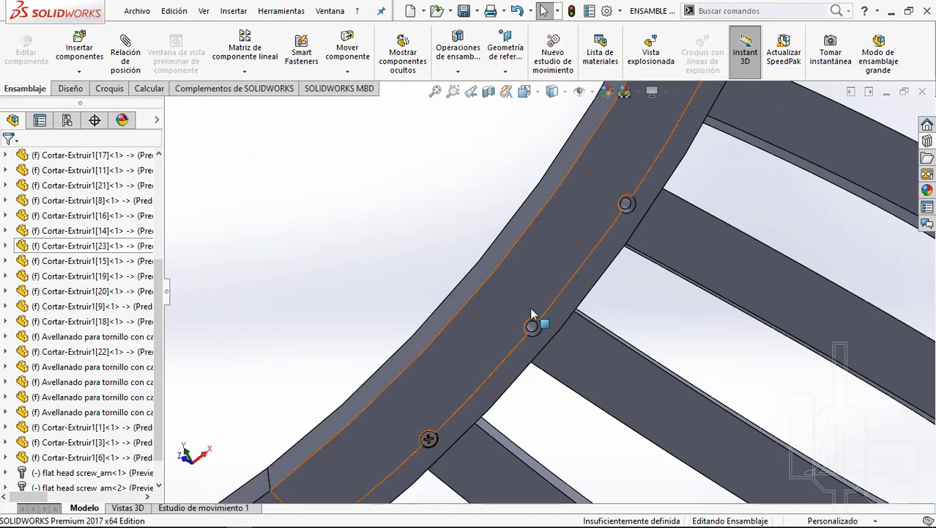
pyautogui.scroll(4, 500, 356)
pyautogui.scroll(5, 601, 245)
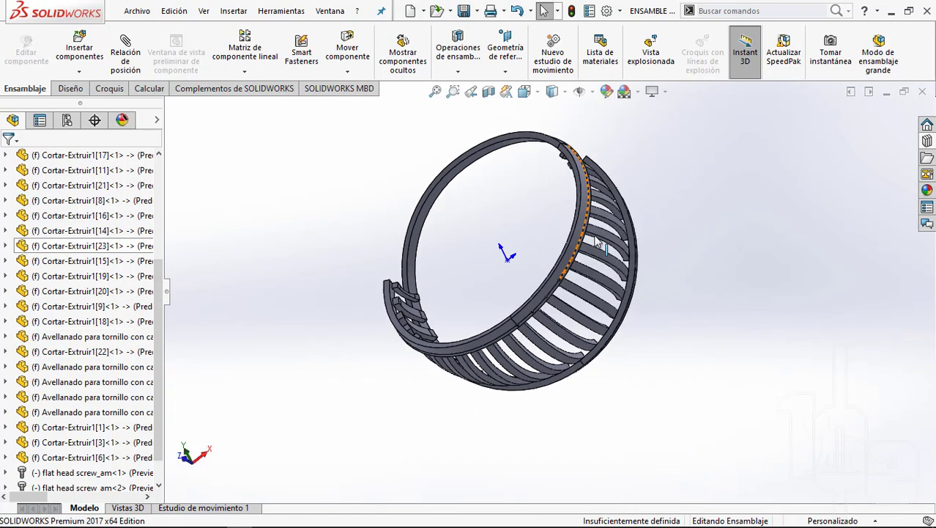
pyautogui.scroll(-2, 579, 262)
pyautogui.scroll(-4, 579, 262)
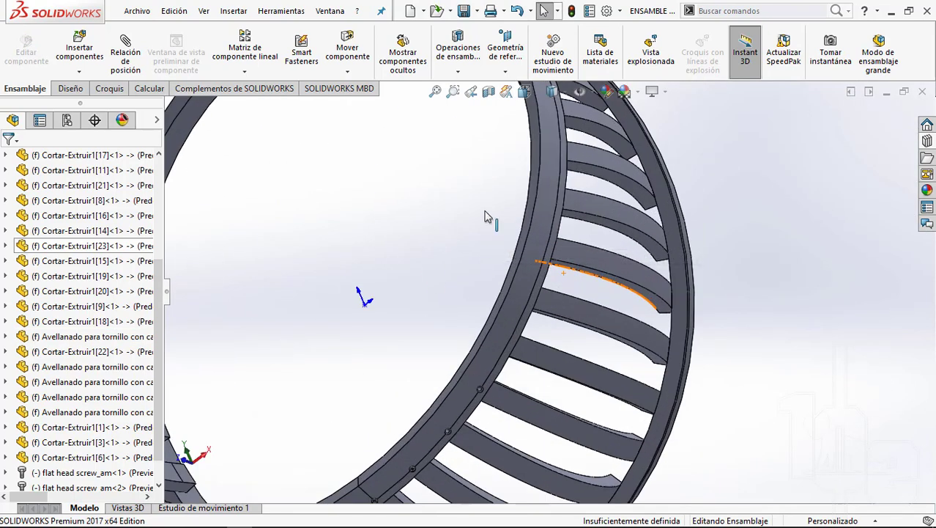
pyautogui.scroll(5, 485, 217)
pyautogui.moveTo(482, 218)
pyautogui.mouseDown(button='middle')
pyautogui.moveTo(495, 294)
pyautogui.moveTo(547, 134)
pyautogui.mouseUp(button='middle')
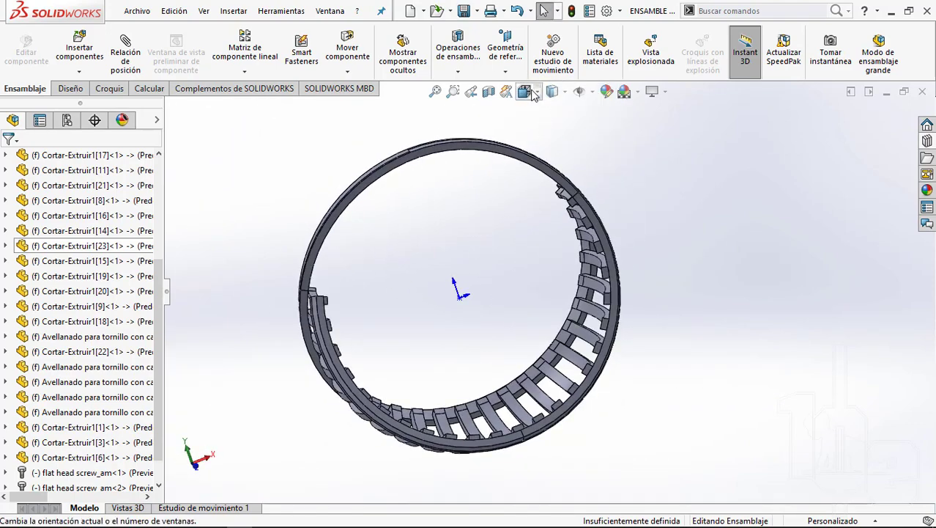
# Step: View the ring from the Frontal standard orientation, then from Derecha
pyautogui.click(534, 94)
pyautogui.click(464, 229)
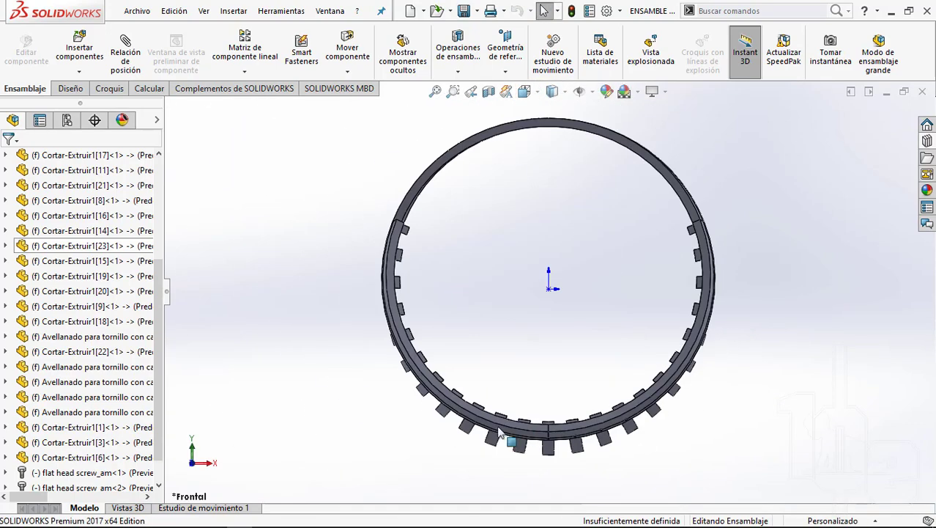
pyautogui.scroll(-2, 500, 434)
pyautogui.scroll(-2, 533, 418)
pyautogui.scroll(4, 575, 398)
pyautogui.scroll(2, 578, 272)
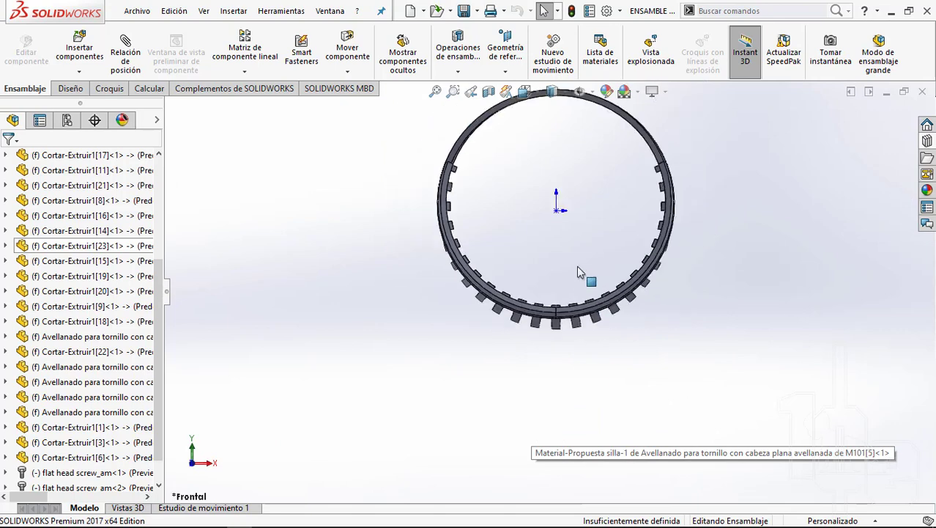
pyautogui.moveTo(578, 272)
pyautogui.mouseDown(button='middle')
pyautogui.moveTo(647, 178)
pyautogui.moveTo(348, 334)
pyautogui.moveTo(700, 338)
pyautogui.moveTo(592, 291)
pyautogui.mouseUp(button='middle')
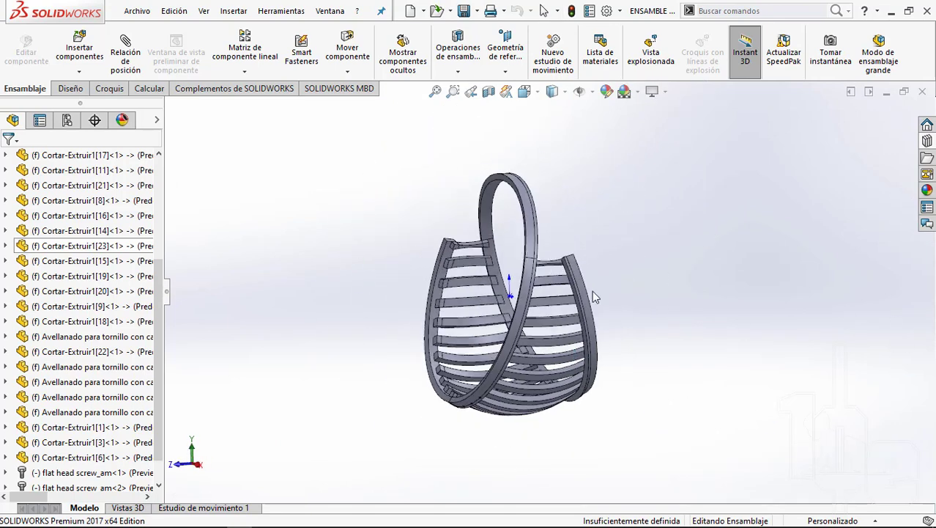
pyautogui.click(525, 91)
pyautogui.click(484, 438)
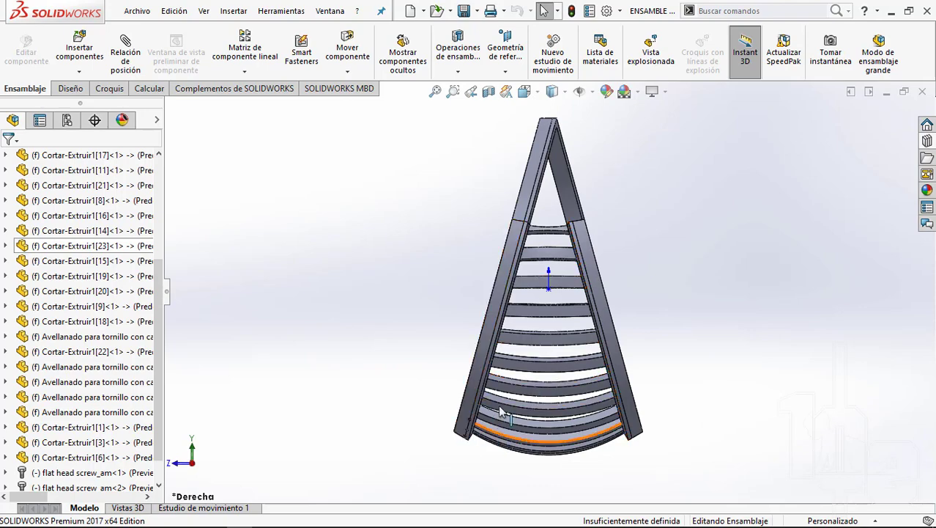
# Step: Pick and clear a rail edge and a seat slat, then return to isometric and open hide/show options
pyautogui.moveTo(592, 225)
pyautogui.mouseDown(button='middle')
pyautogui.moveTo(561, 341)
pyautogui.moveTo(595, 336)
pyautogui.moveTo(615, 312)
pyautogui.moveTo(616, 263)
pyautogui.moveTo(645, 331)
pyautogui.moveTo(537, 379)
pyautogui.moveTo(518, 332)
pyautogui.mouseUp(button='middle')
pyautogui.scroll(-5, 595, 335)
pyautogui.click(557, 272)
pyautogui.click(645, 331)
pyautogui.scroll(-3, 518, 332)
pyautogui.click(454, 306)
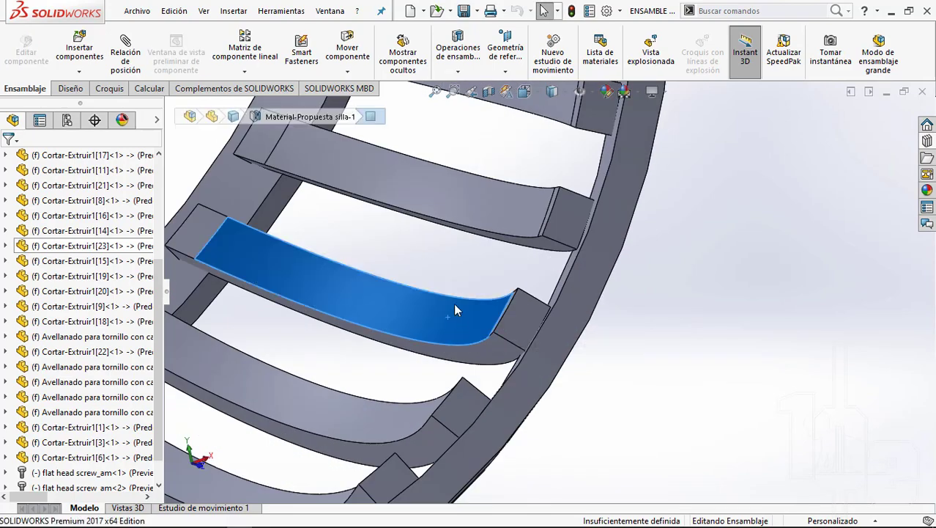
pyautogui.scroll(-2, 586, 410)
pyautogui.click(586, 410)
pyautogui.scroll(5, 586, 410)
pyautogui.moveTo(510, 356); pyautogui.dragTo(439, 303, button='middle')
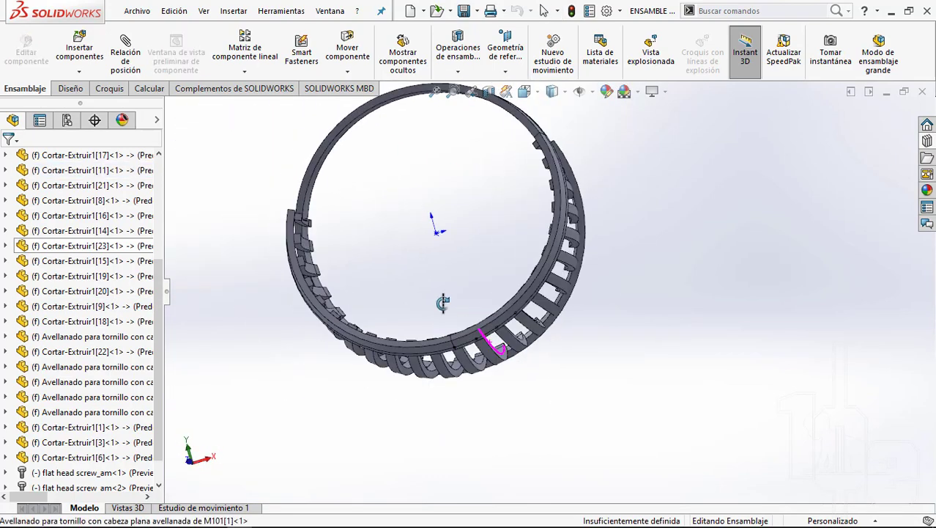
pyautogui.scroll(-3, 439, 304)
pyautogui.scroll(-2, 607, 334)
pyautogui.hotkey('ctrl', '7')
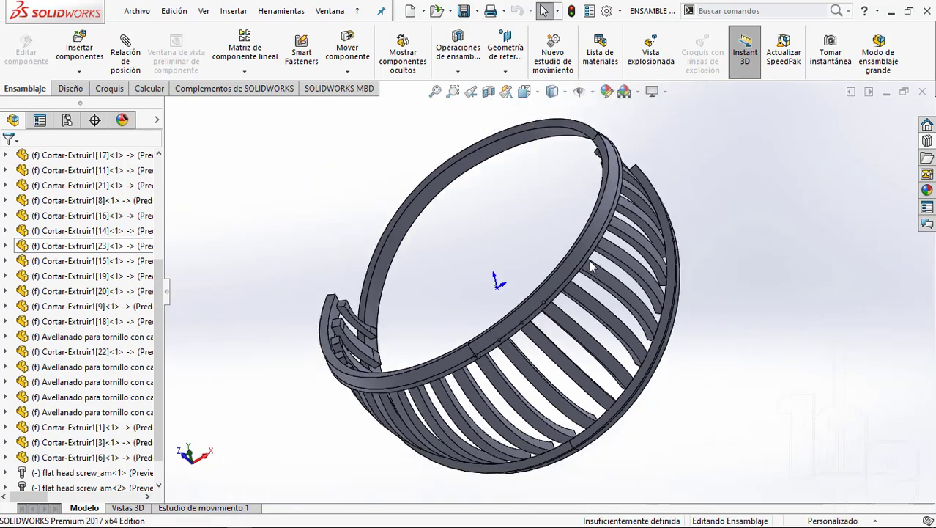
pyautogui.click(593, 93)
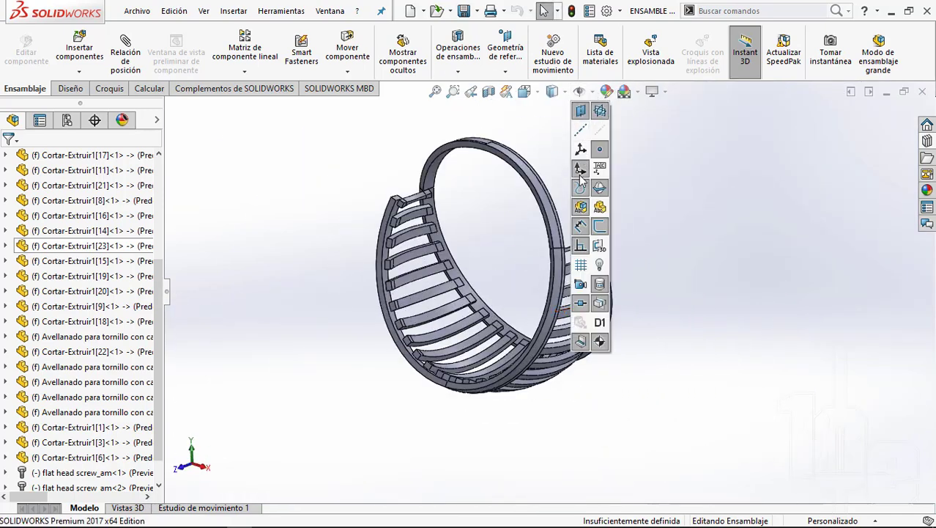
pyautogui.scroll(3, 73, 220)
# Step: Select all chair components from Cortar-Extruir1[10] through Cortar-Extruir1[6] in the tree
pyautogui.click(51, 282)
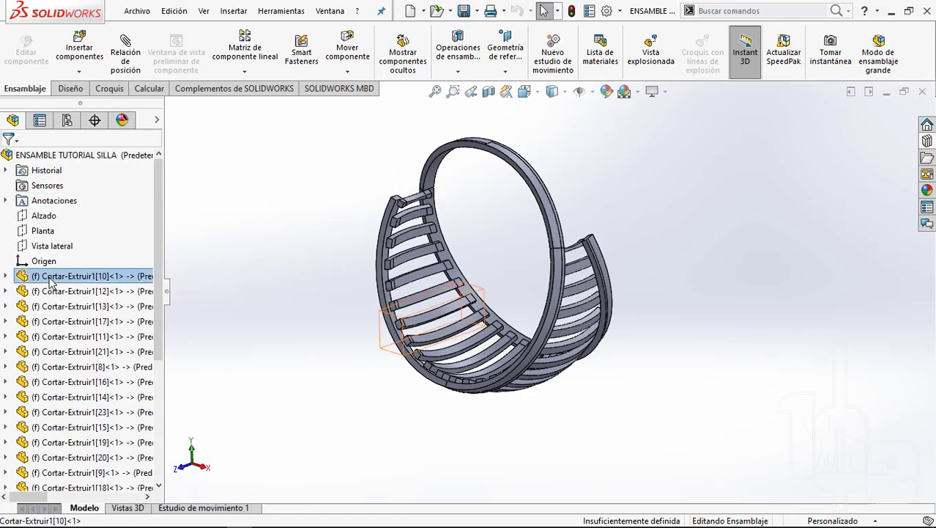
pyautogui.scroll(-5, 55, 293)
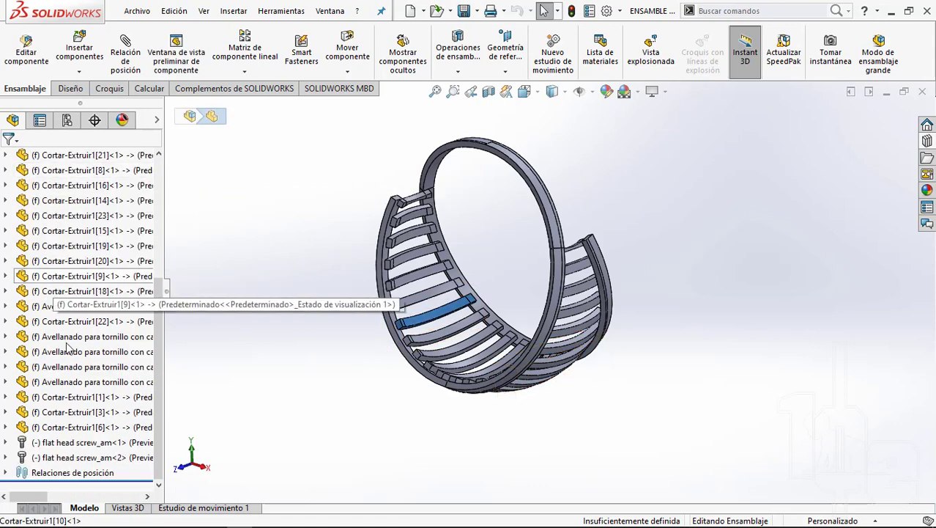
pyautogui.keyDown('shift'); pyautogui.click(62, 427); pyautogui.keyUp('shift')
# Step: Turn on Gráficos RealView and open Editar apariencia for the selected parts
pyautogui.click(652, 94)
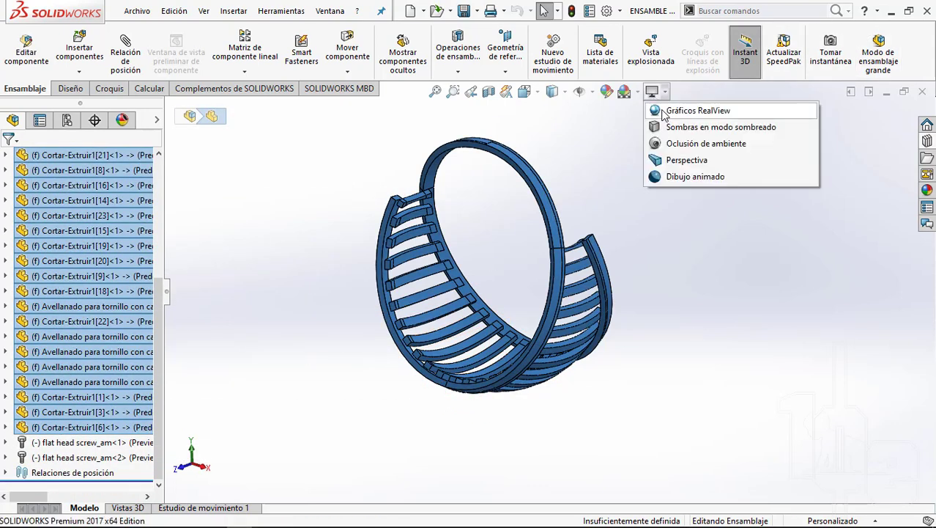
pyautogui.click(685, 108)
pyautogui.click(605, 93)
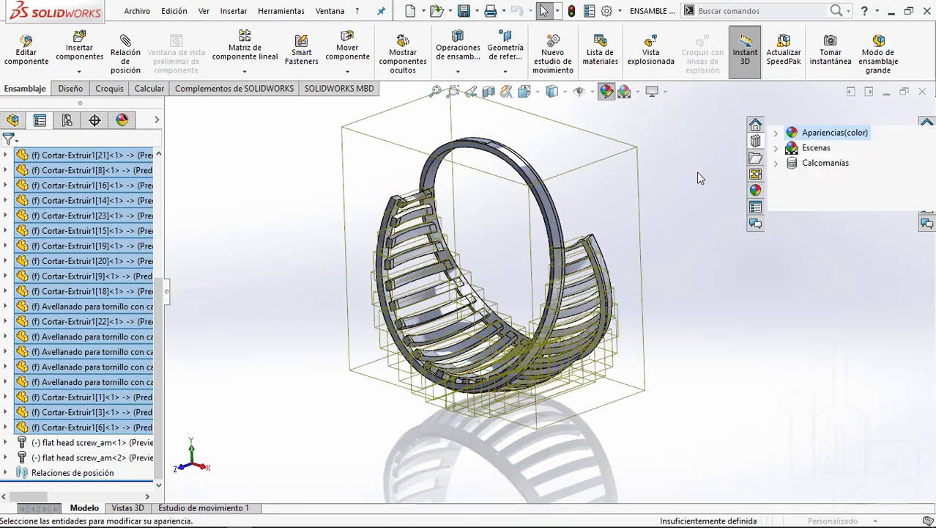
# Step: Preview the Madera wood finishes on the chair, trying unfinished and varnished American beech (haya americana)
pyautogui.click(775, 132)
pyautogui.scroll(-2, 826, 177)
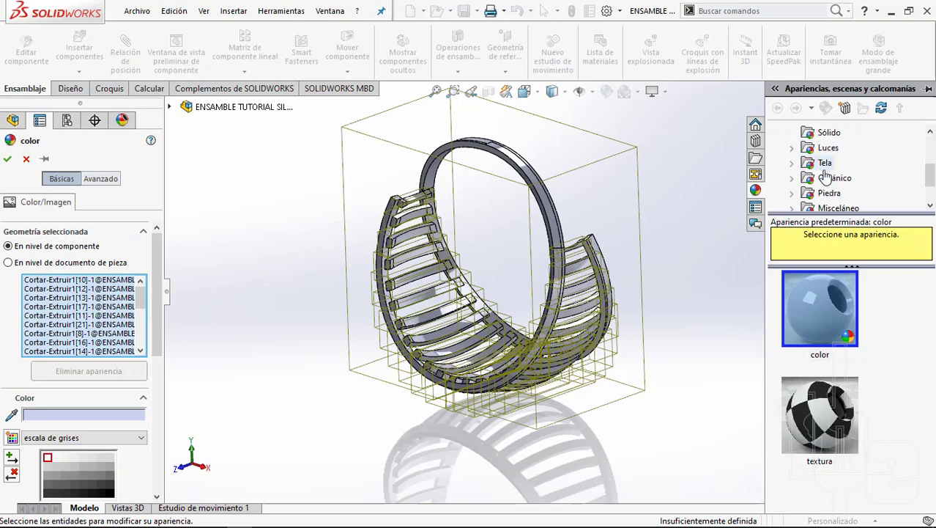
pyautogui.click(793, 178)
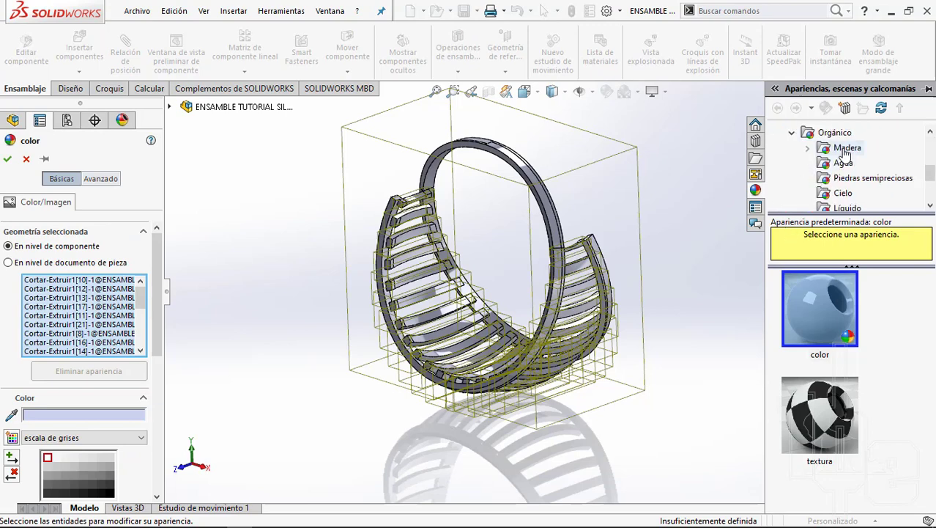
pyautogui.doubleClick(846, 149)
pyautogui.click(857, 148)
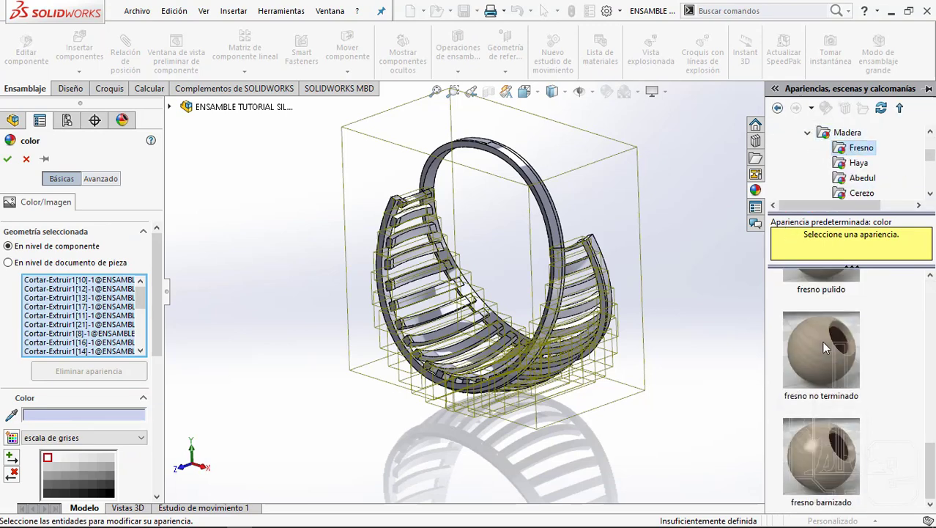
pyautogui.click(859, 163)
pyautogui.scroll(-3, 827, 316)
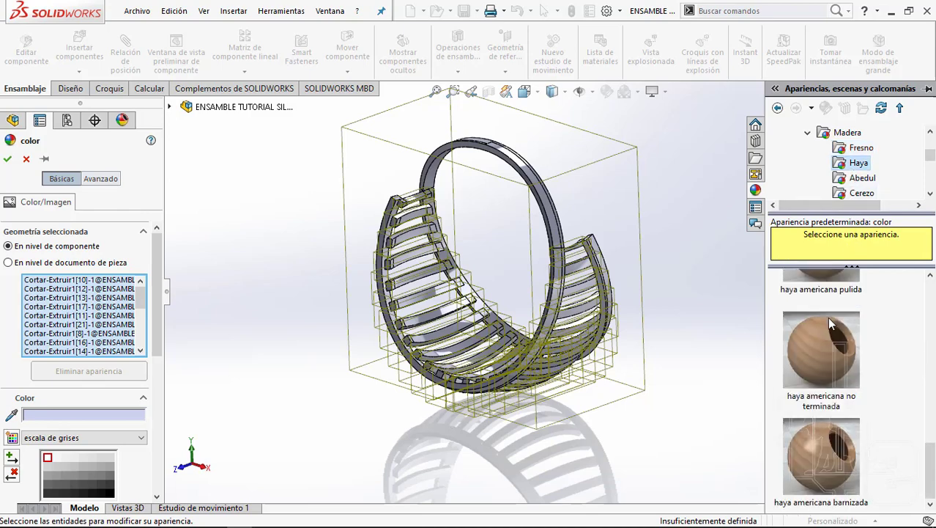
pyautogui.click(820, 334)
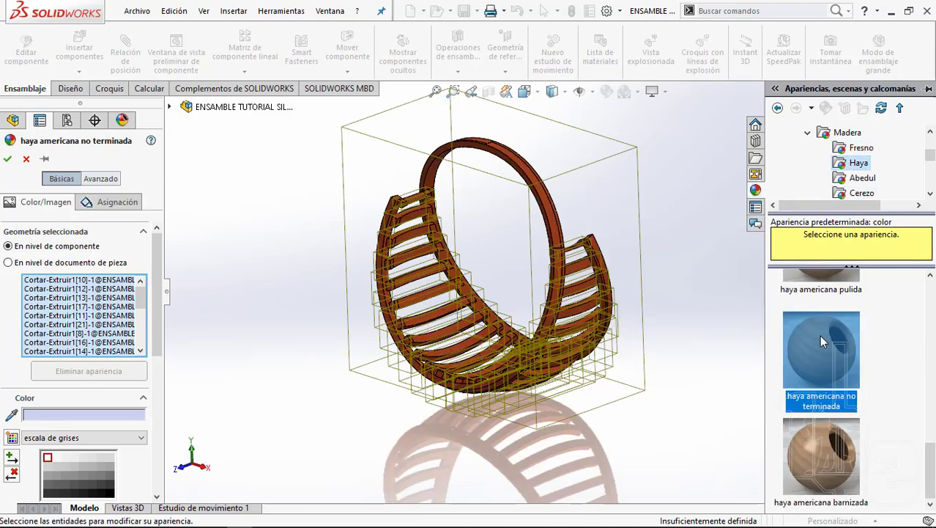
pyautogui.click(825, 454)
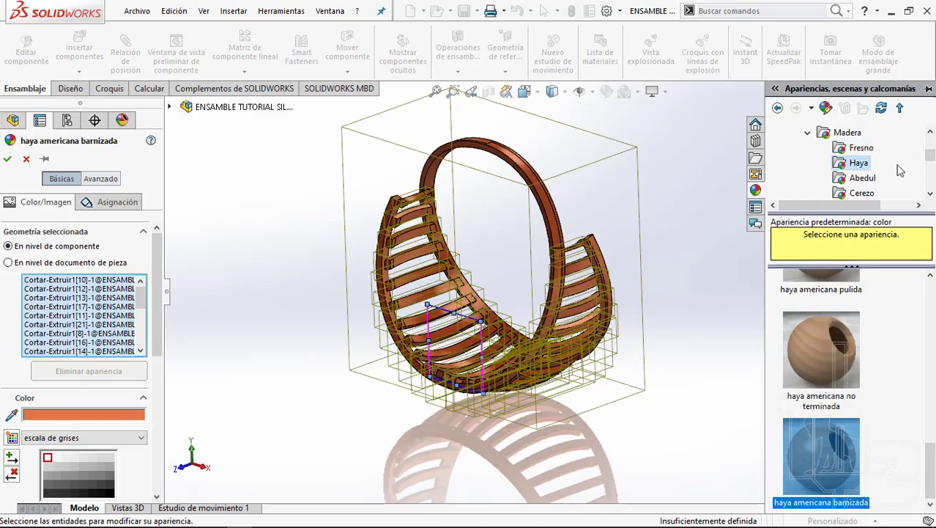
# Step: Compare cherry finishes (barnizado, pulido 2d, satinado) and apply cerezo pulido to the chair parts
pyautogui.click(859, 181)
pyautogui.click(860, 194)
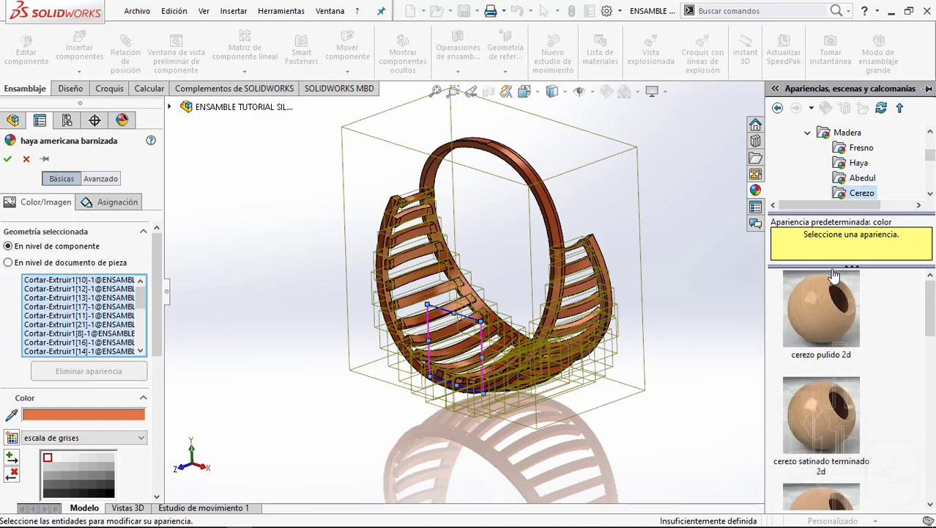
pyautogui.scroll(-3, 838, 307)
pyautogui.scroll(-3, 837, 315)
pyautogui.click(815, 484)
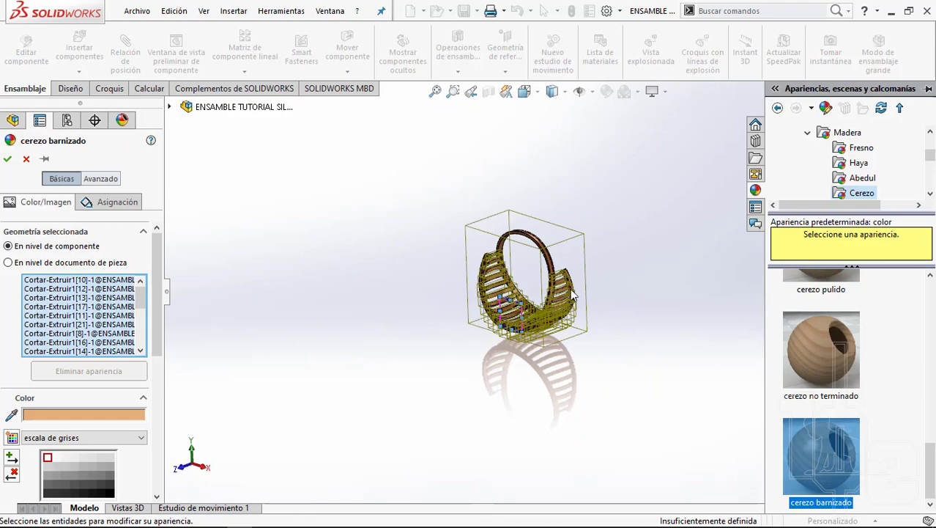
pyautogui.scroll(-5, 573, 294)
pyautogui.scroll(4, 573, 295)
pyautogui.scroll(-2, 476, 272)
pyautogui.scroll(-3, 476, 272)
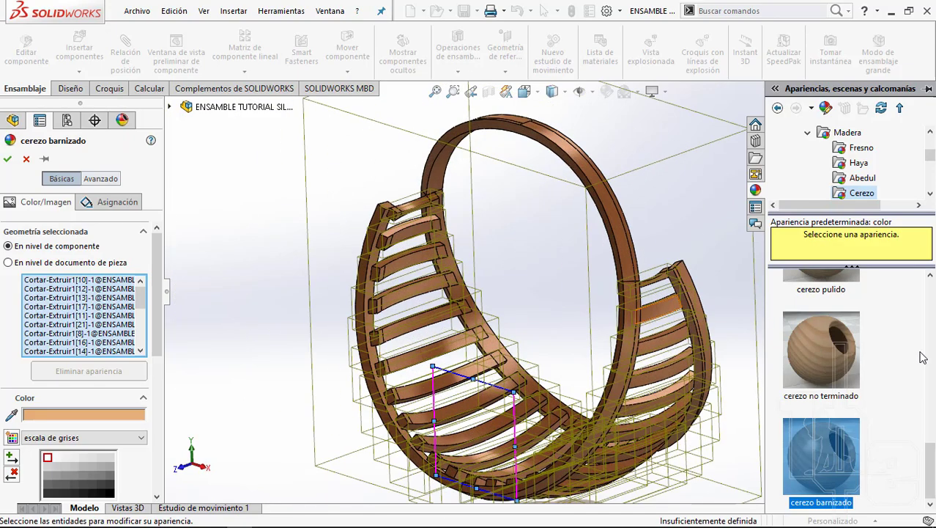
pyautogui.scroll(3, 882, 363)
pyautogui.click(820, 315)
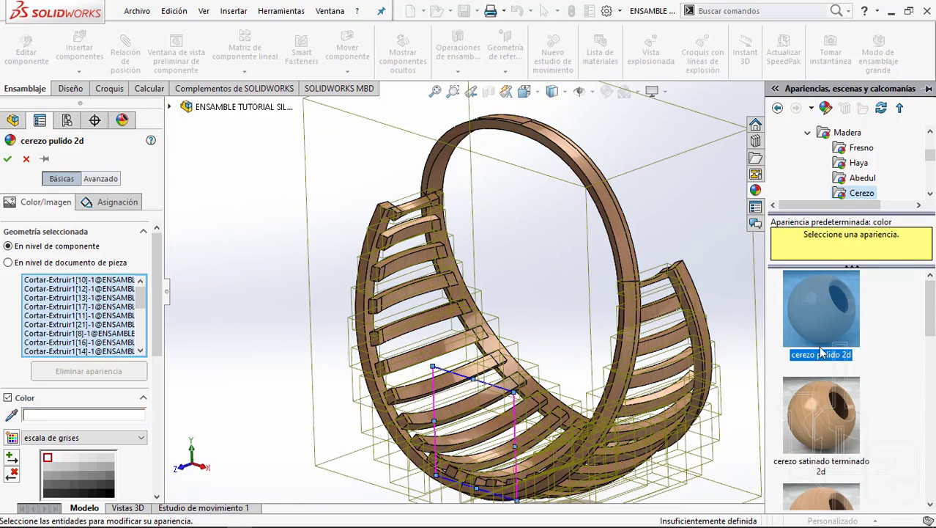
pyautogui.click(823, 410)
pyautogui.scroll(-3, 821, 427)
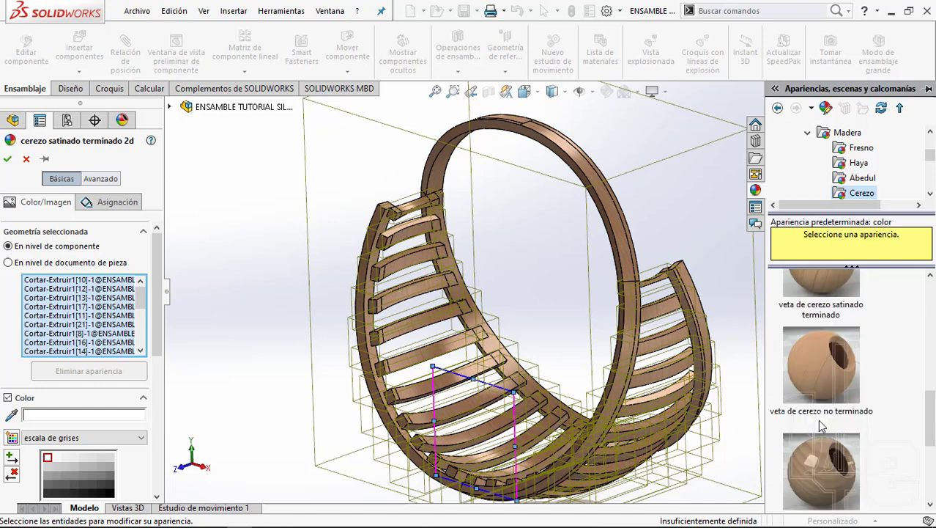
pyautogui.click(815, 478)
pyautogui.scroll(-3, 922, 390)
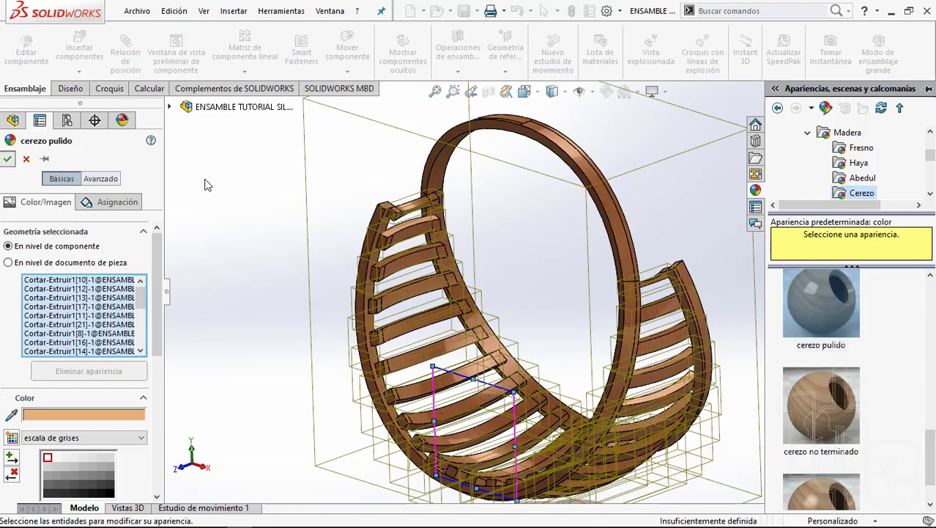
pyautogui.click(7, 159)
# Step: Orbit and zoom the chair to inspect the ring from below, ending near a frontal view
pyautogui.moveTo(485, 304)
pyautogui.mouseDown(button='middle')
pyautogui.moveTo(524, 244)
pyautogui.moveTo(553, 339)
pyautogui.mouseUp(button='middle')
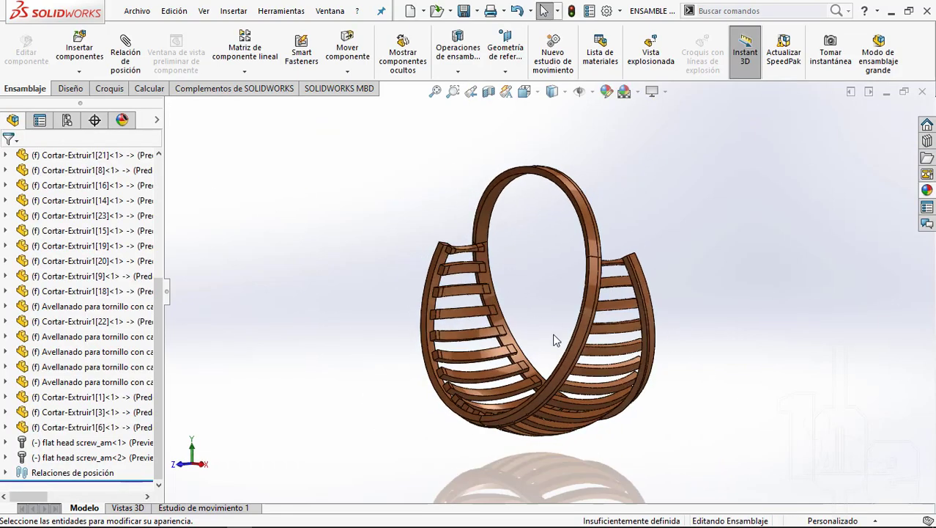
pyautogui.scroll(-5, 468, 402)
pyautogui.scroll(-2, 412, 436)
pyautogui.scroll(-3, 313, 411)
pyautogui.scroll(-2, 285, 457)
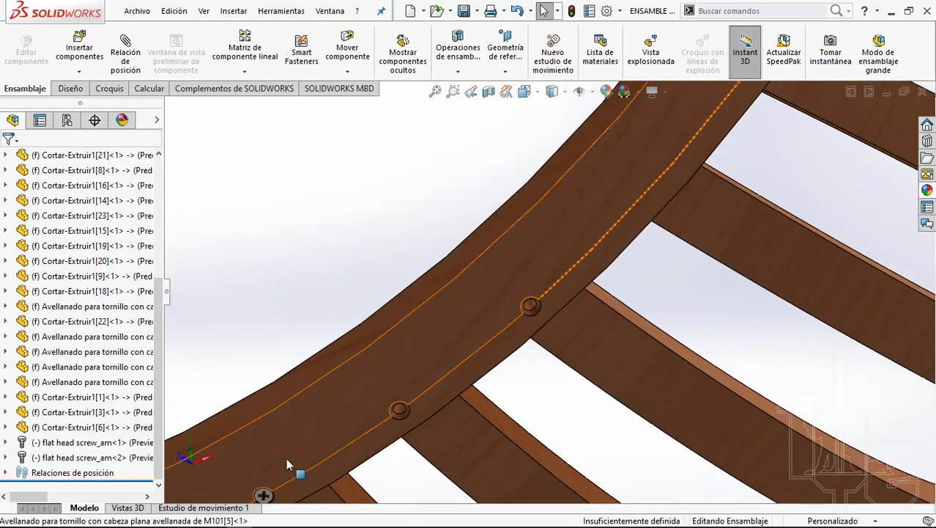
pyautogui.scroll(-2, 339, 412)
pyautogui.moveTo(339, 411); pyautogui.dragTo(569, 289, button='middle')
pyautogui.scroll(5, 570, 289)
pyautogui.scroll(5, 582, 183)
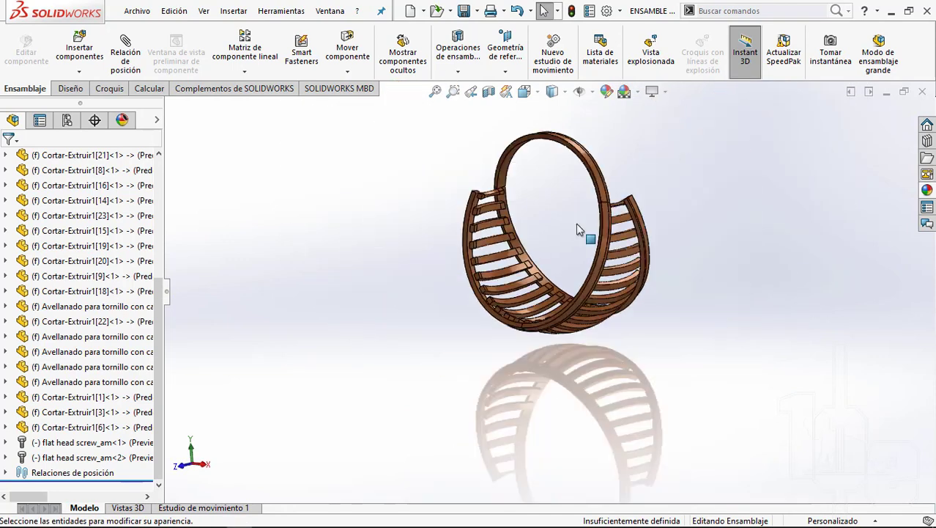
pyautogui.moveTo(576, 223); pyautogui.dragTo(564, 234, button='middle')
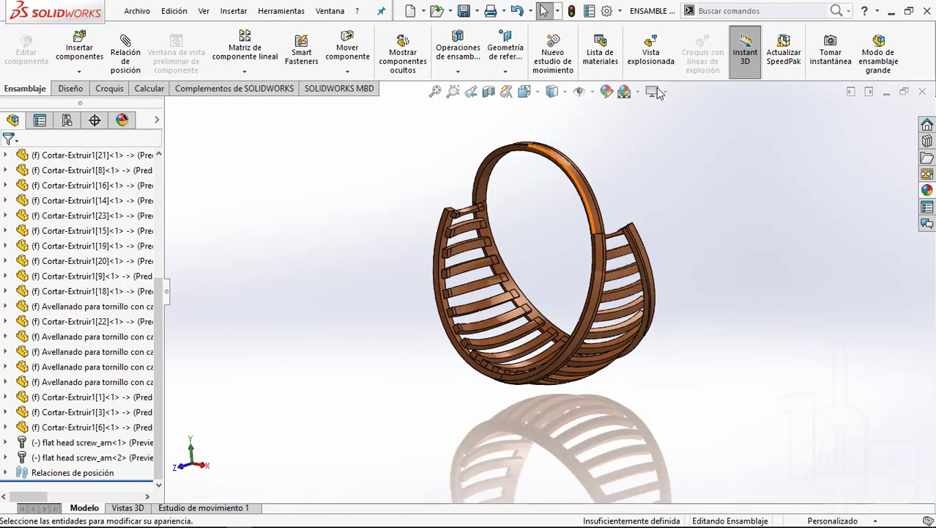
# Step: Enable shaded-mode shadows, ambient occlusion and perspective, then show the chair in isometric view
pyautogui.click(665, 91)
pyautogui.click(667, 127)
pyautogui.click(665, 92)
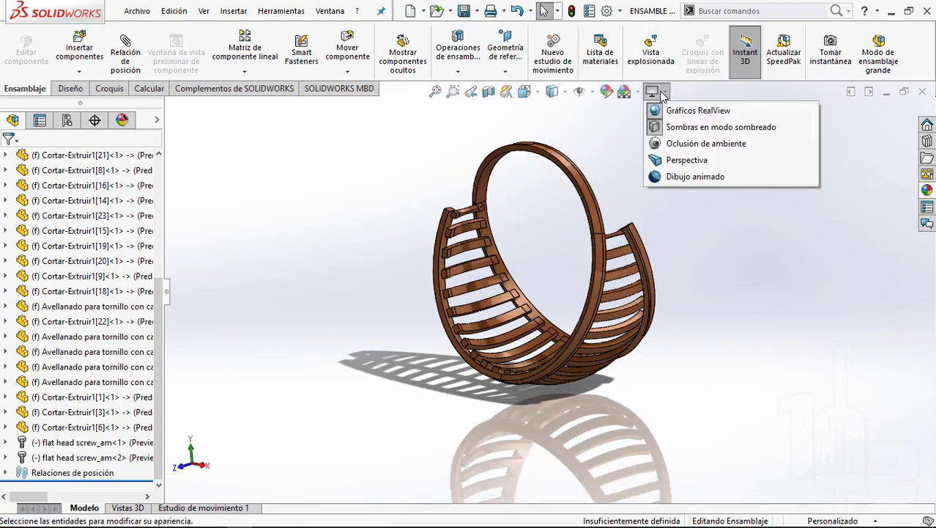
pyautogui.click(663, 142)
pyautogui.click(659, 93)
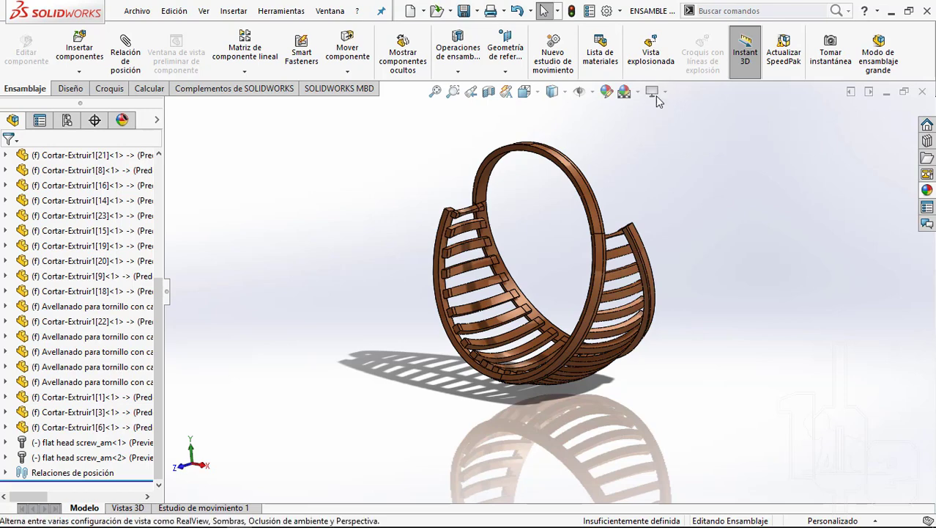
pyautogui.click(664, 160)
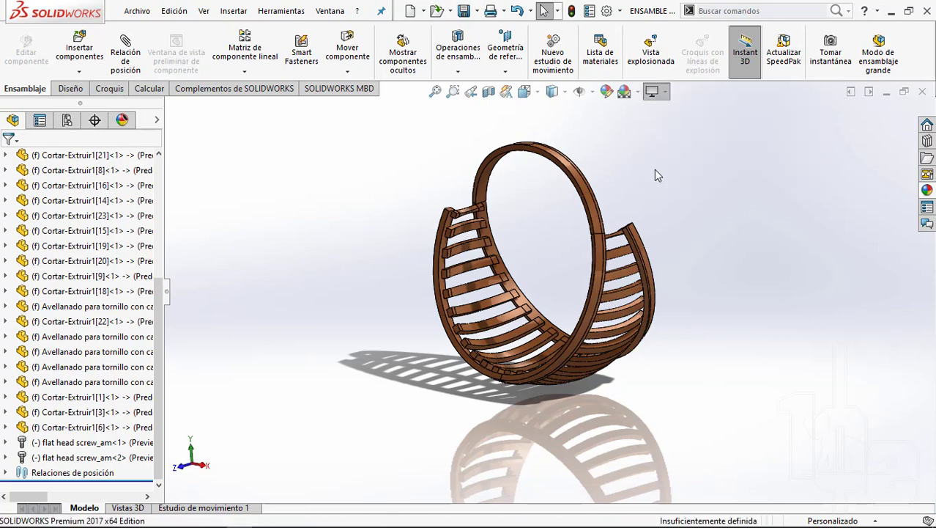
pyautogui.hotkey('ctrl', '7')
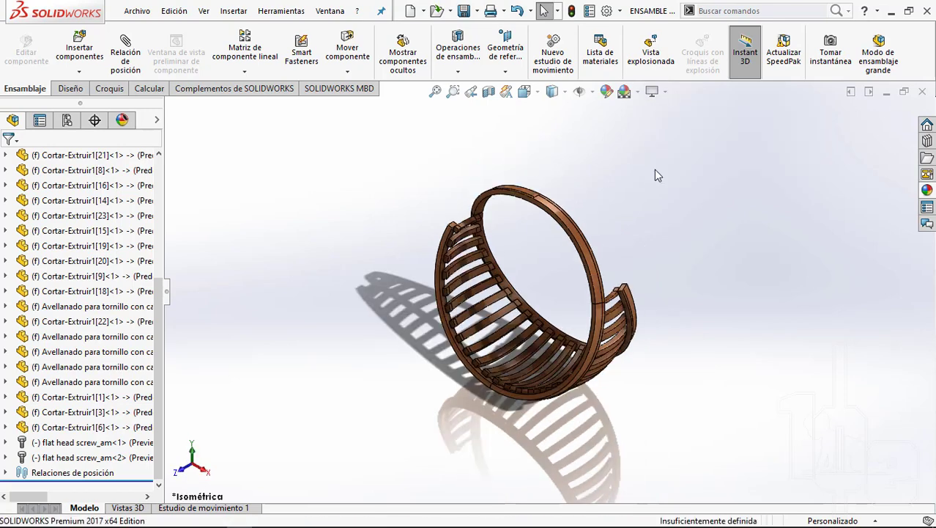
pyautogui.moveTo(654, 169)
pyautogui.mouseDown(button='middle')
pyautogui.moveTo(560, 212)
pyautogui.moveTo(564, 193)
pyautogui.moveTo(554, 213)
pyautogui.moveTo(569, 211)
pyautogui.moveTo(590, 236)
pyautogui.mouseUp(button='middle')
pyautogui.scroll(-2, 561, 212)
pyautogui.scroll(-2, 578, 207)
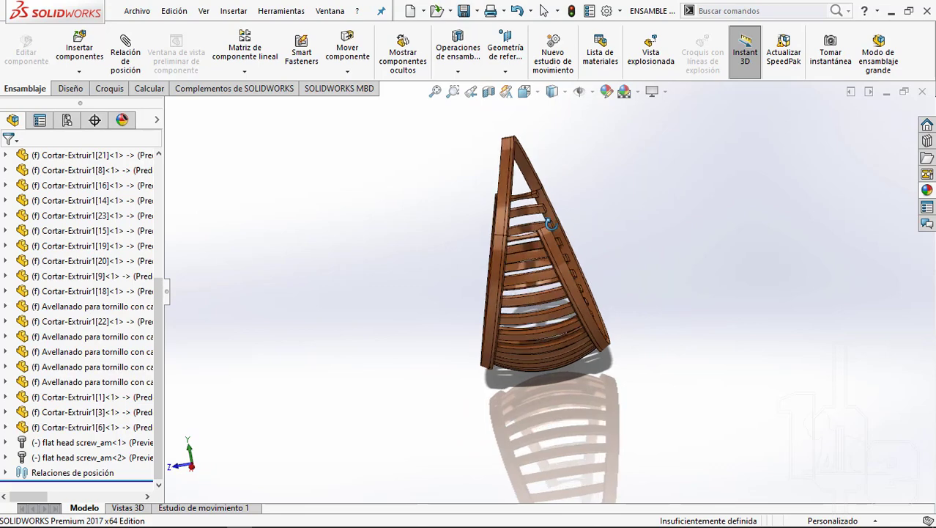
pyautogui.scroll(-2, 524, 247)
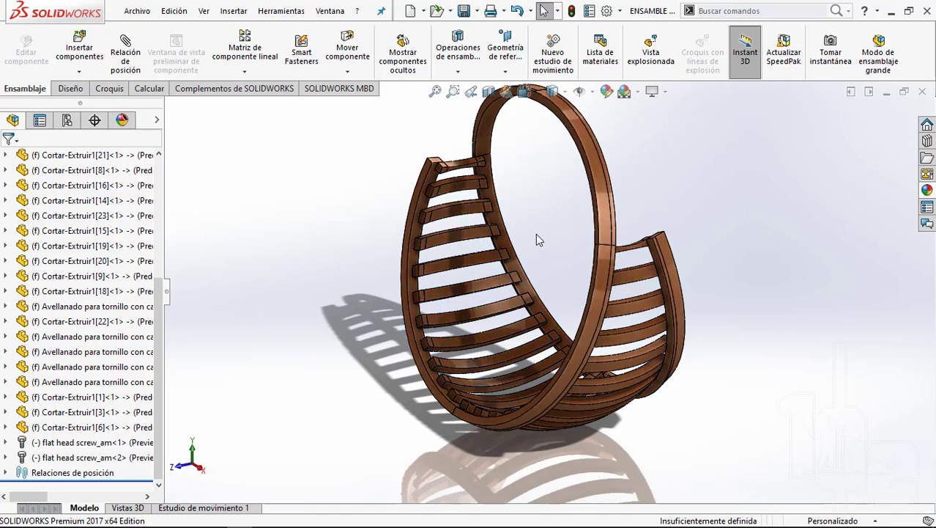
pyautogui.scroll(2, 572, 197)
pyautogui.scroll(-2, 577, 220)
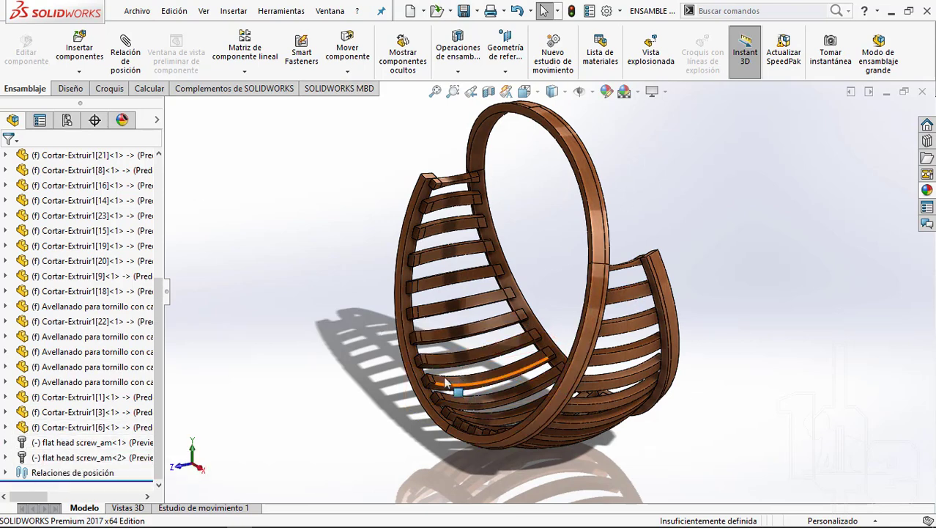
pyautogui.scroll(-2, 444, 382)
pyautogui.scroll(2, 557, 220)
pyautogui.moveTo(576, 218); pyautogui.dragTo(591, 288, button='middle')
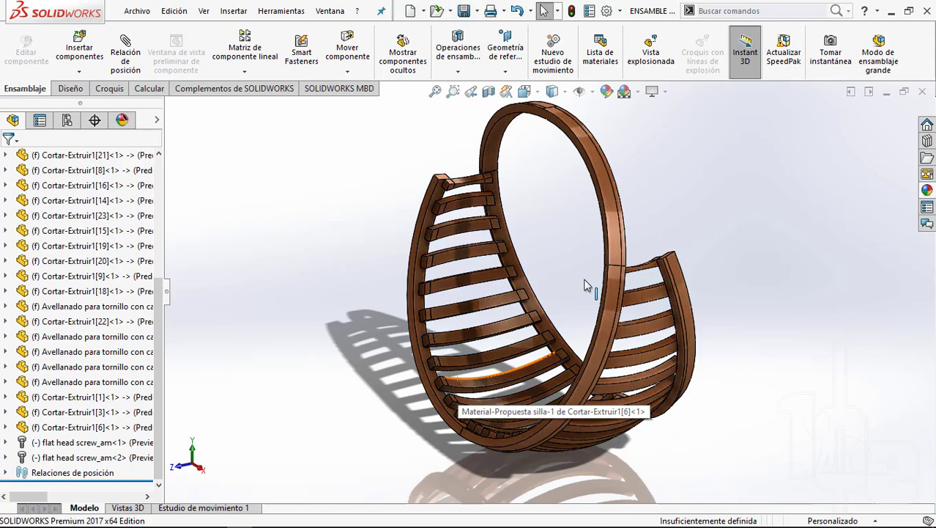
pyautogui.scroll(-2, 579, 260)
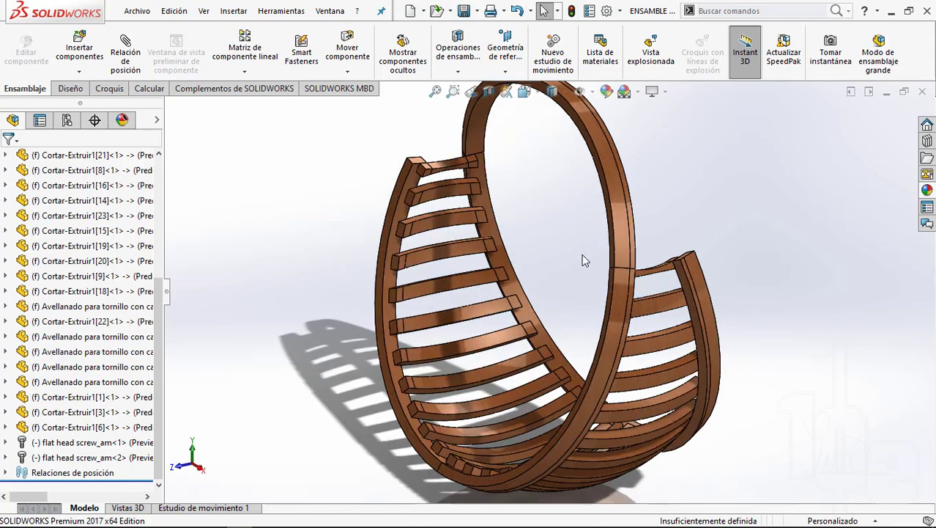
pyautogui.rightClick(674, 185)
pyautogui.click(654, 134)
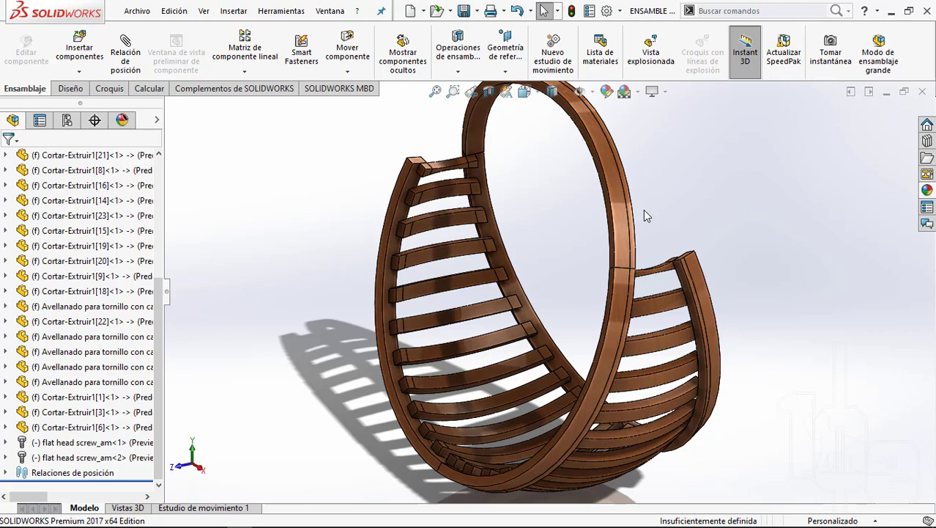
pyautogui.moveTo(644, 211); pyautogui.dragTo(624, 183, button='middle')
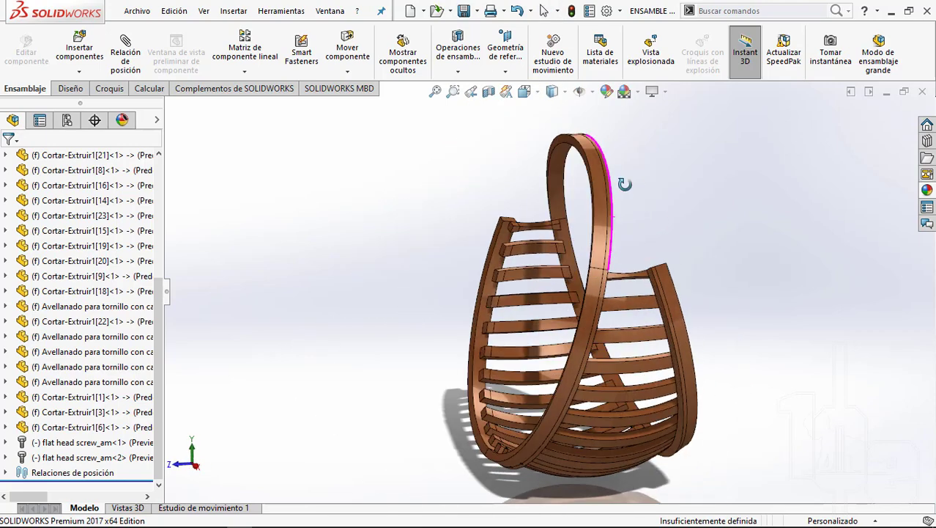
pyautogui.click(552, 91)
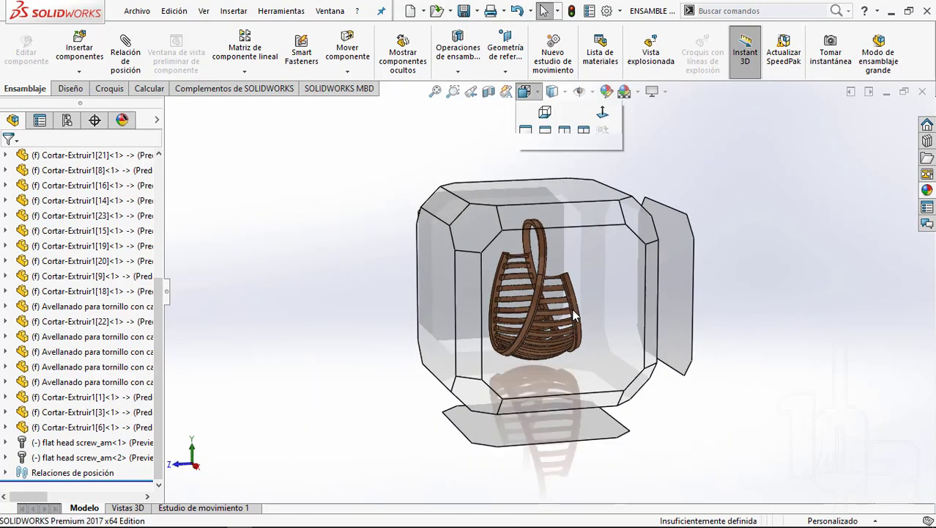
pyautogui.moveTo(608, 222)
pyautogui.mouseDown(button='middle')
pyautogui.moveTo(572, 274)
pyautogui.moveTo(554, 265)
pyautogui.mouseUp(button='middle')
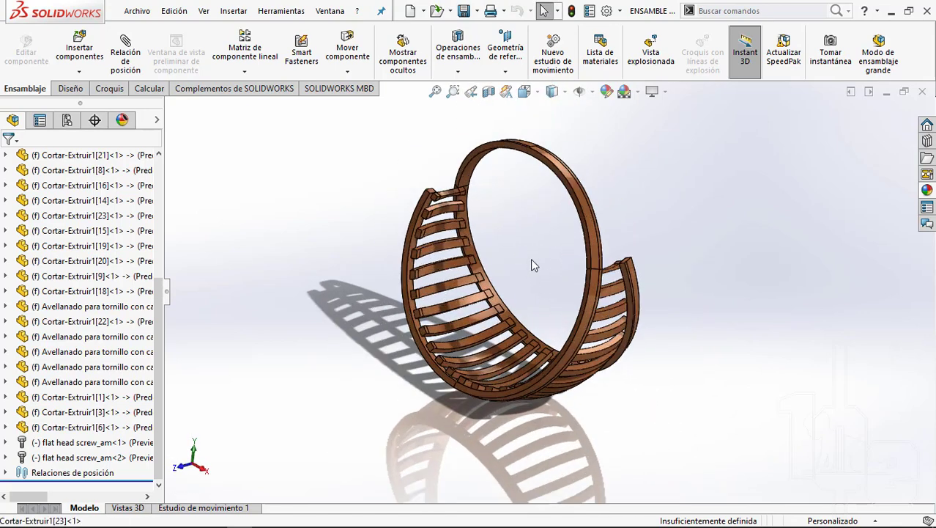